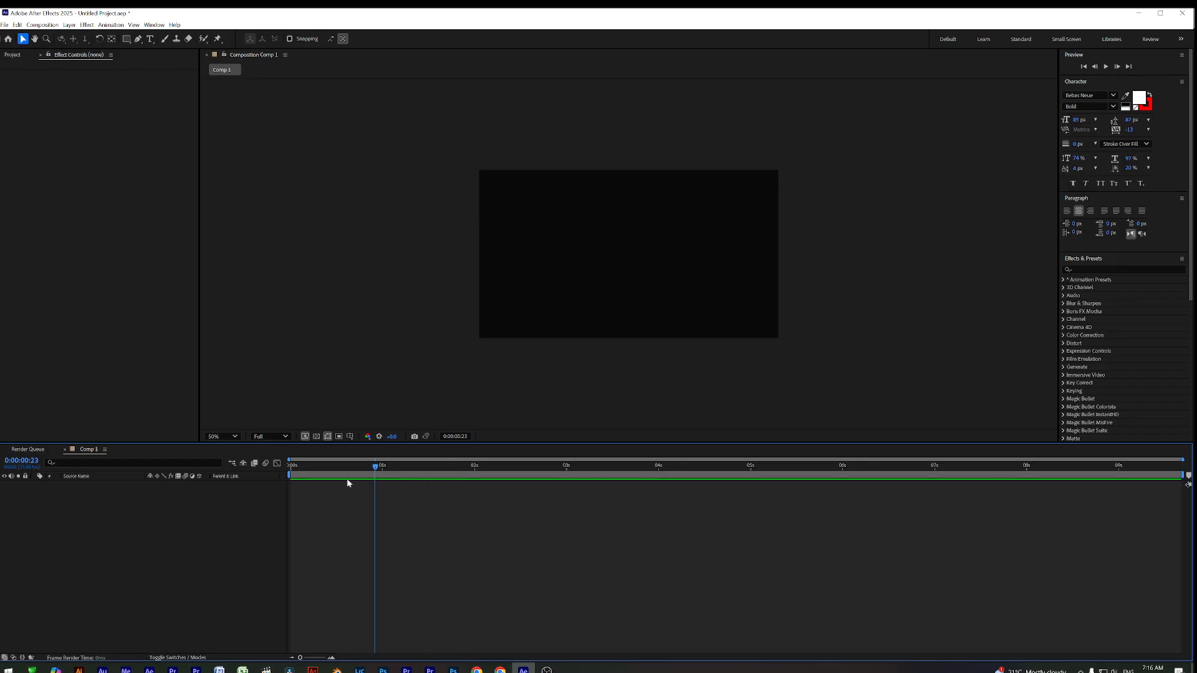
Rewind Comp 1 to the start and cancel the Import File dialog without choosing a file
click(44, 252)
click(11, 56)
double_click(83, 245)
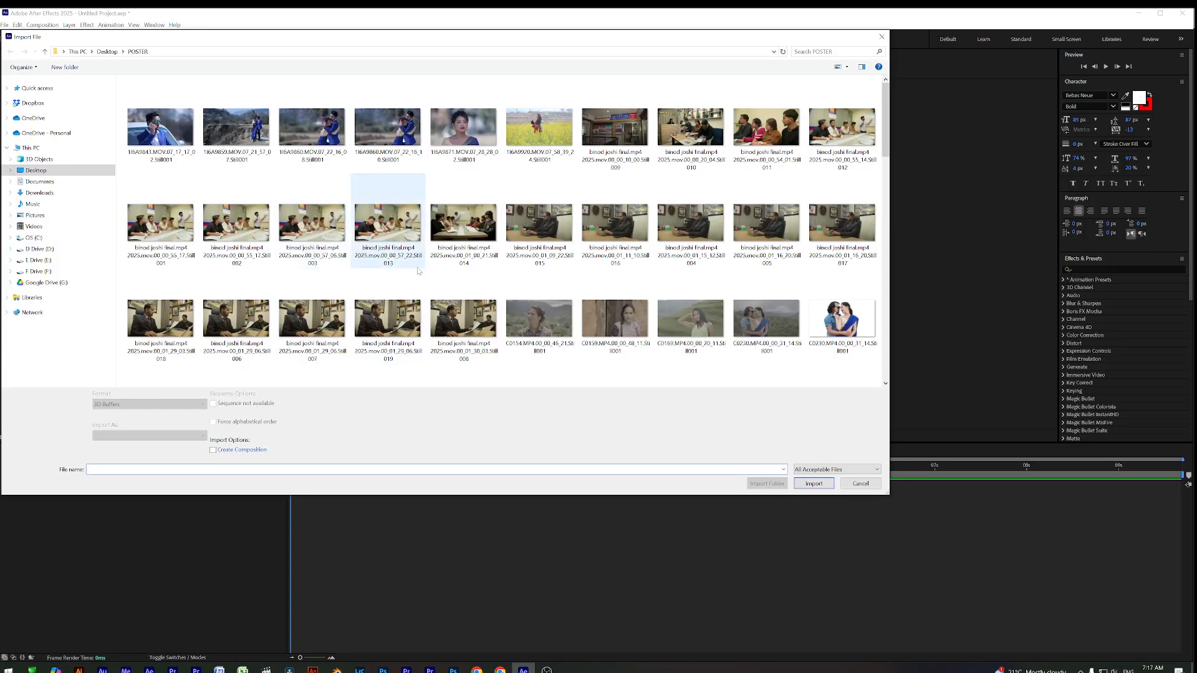
click(860, 484)
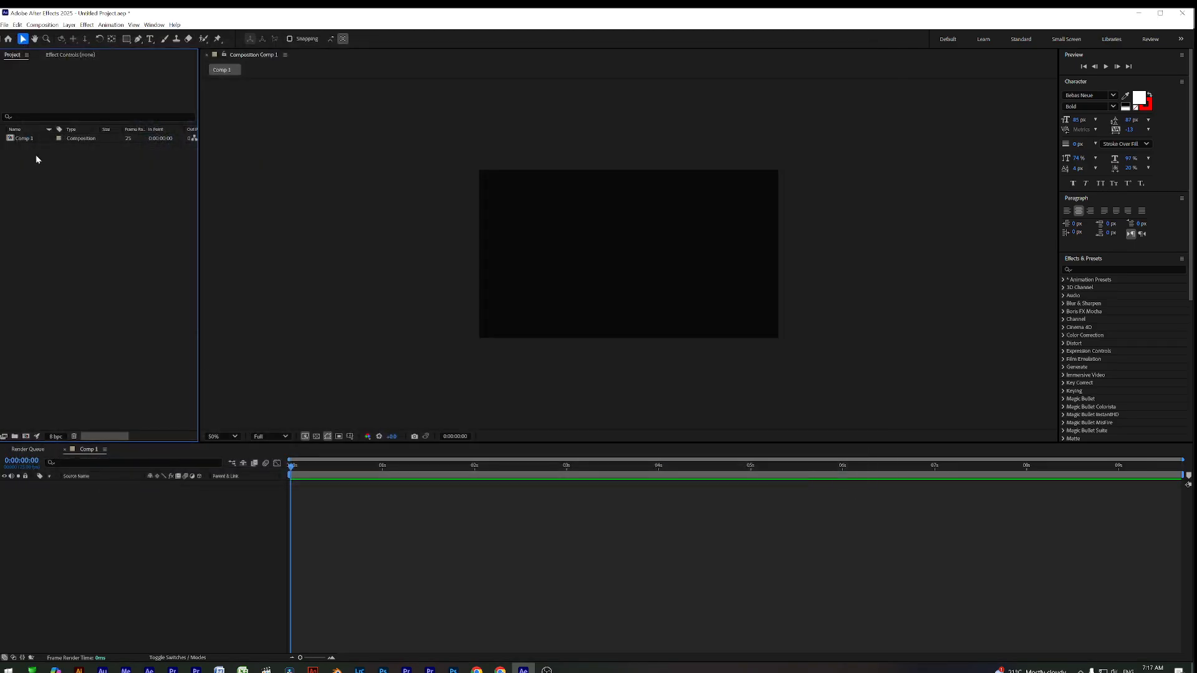
Close the Comp 1 timeline and delete Comp 1 from the Project panel
right_click(89, 449)
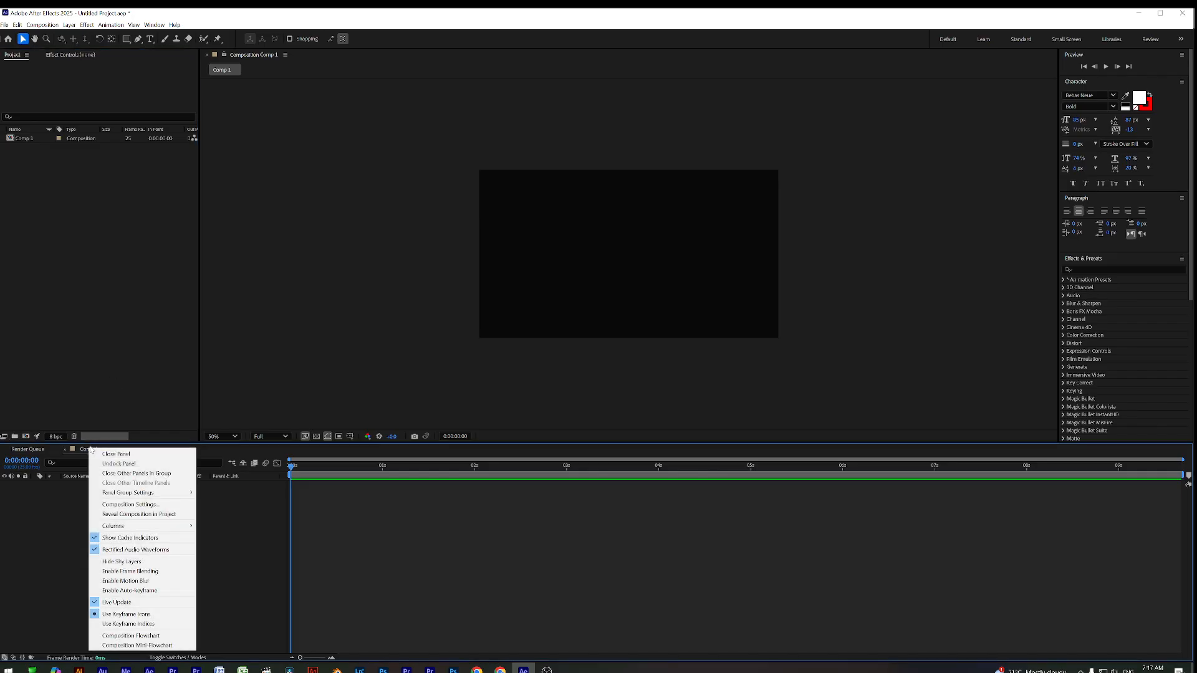
click(81, 386)
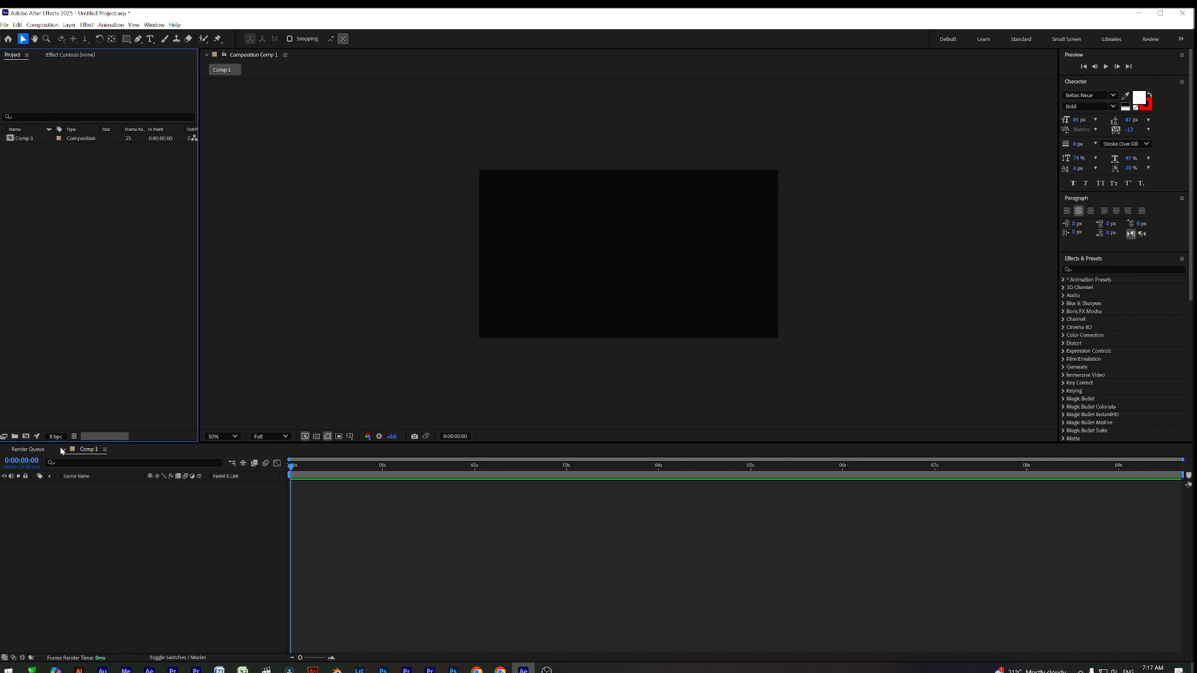
click(64, 449)
click(35, 139)
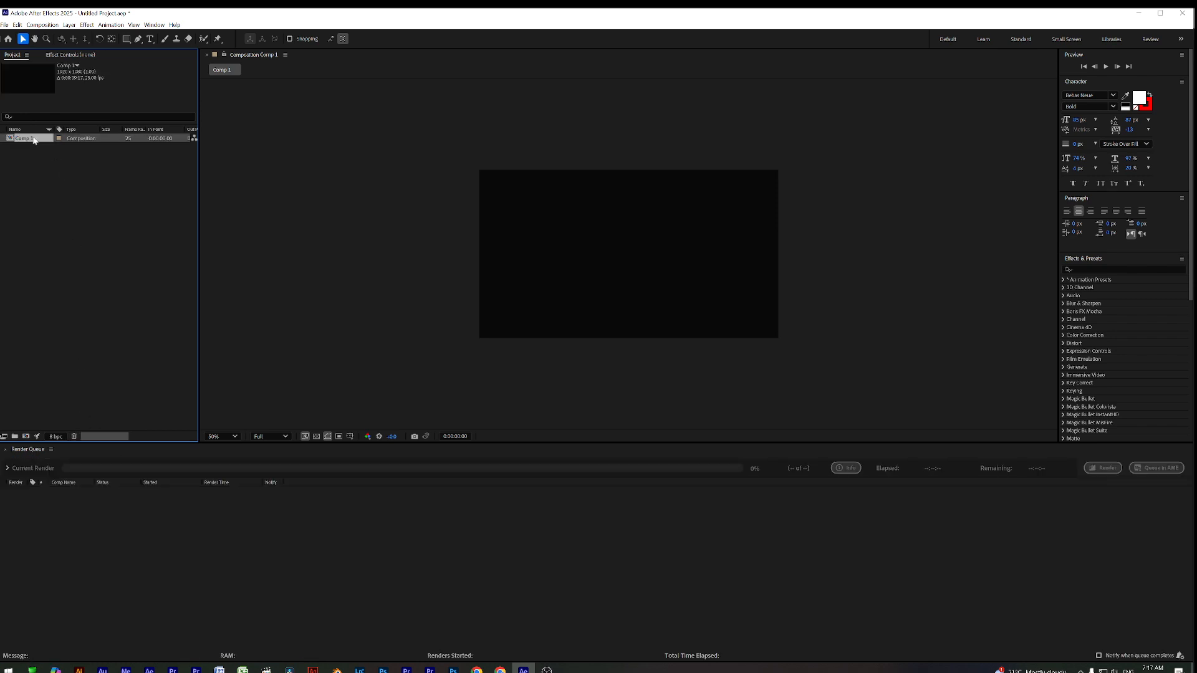
key(Delete)
Create a new 1920x1080 composition named Main Comp
click(564, 256)
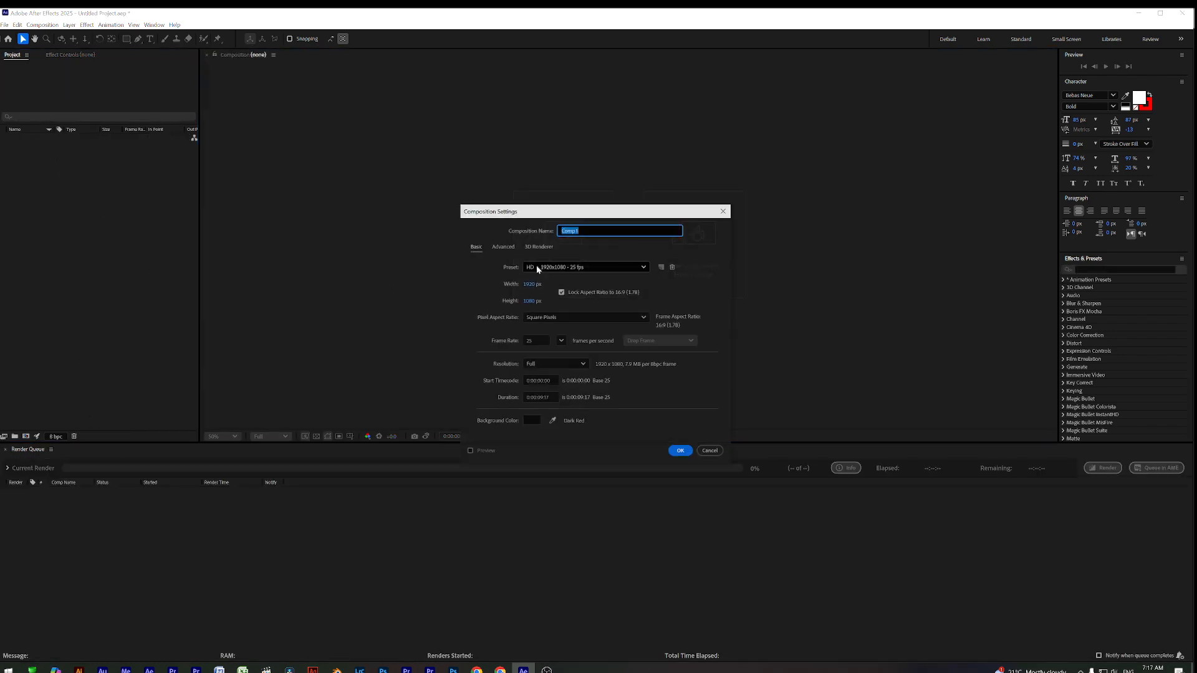
text(Main)
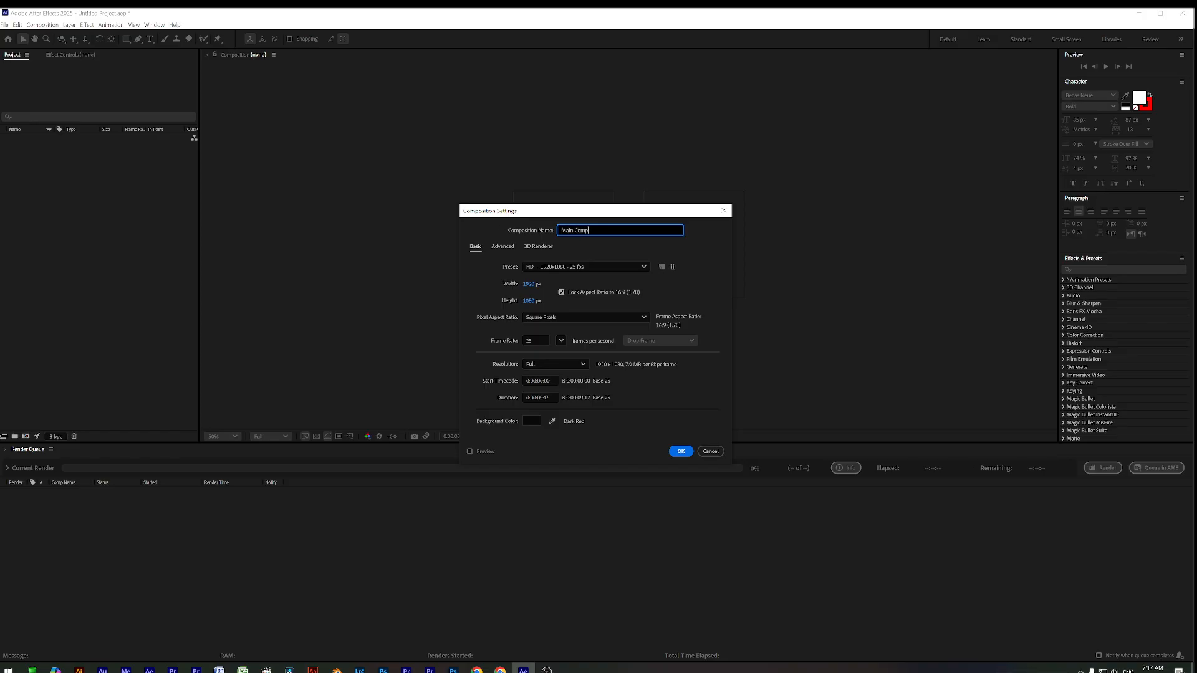
click(681, 451)
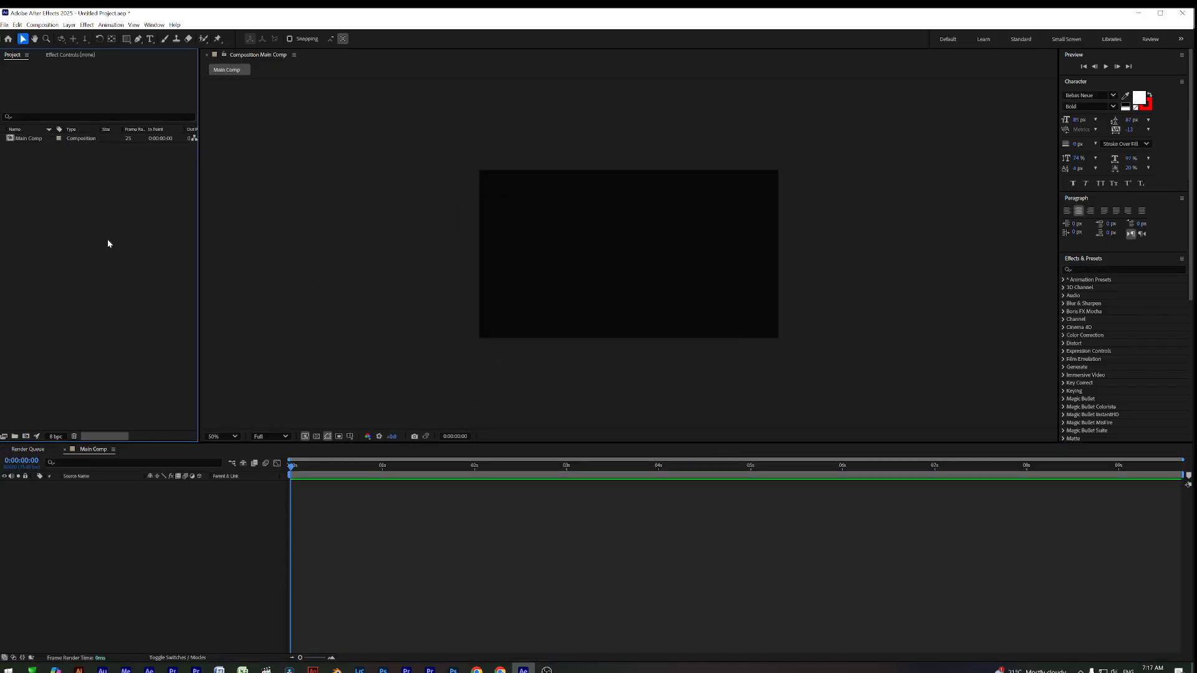
Import the Sequence 02.00_00_27_24 still from the POSTER folder
double_click(108, 244)
scroll(516, 264, down, 1)
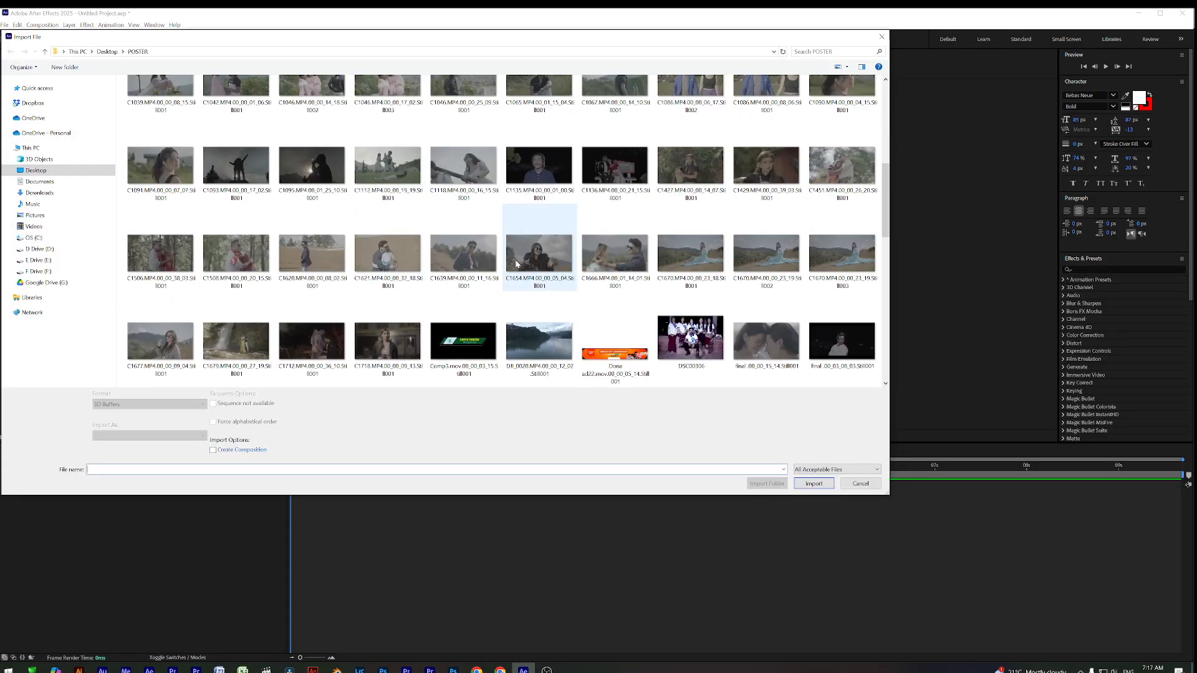
scroll(529, 263, down, 5)
scroll(571, 262, up, 5)
scroll(561, 262, down, 3)
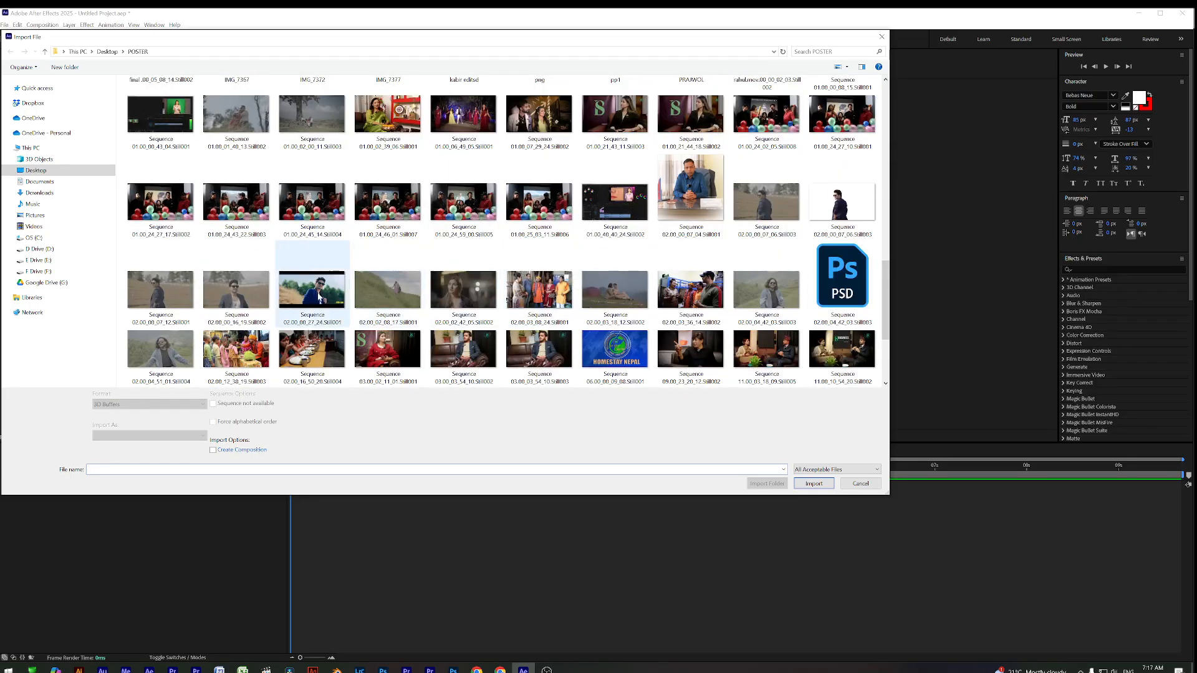
double_click(320, 298)
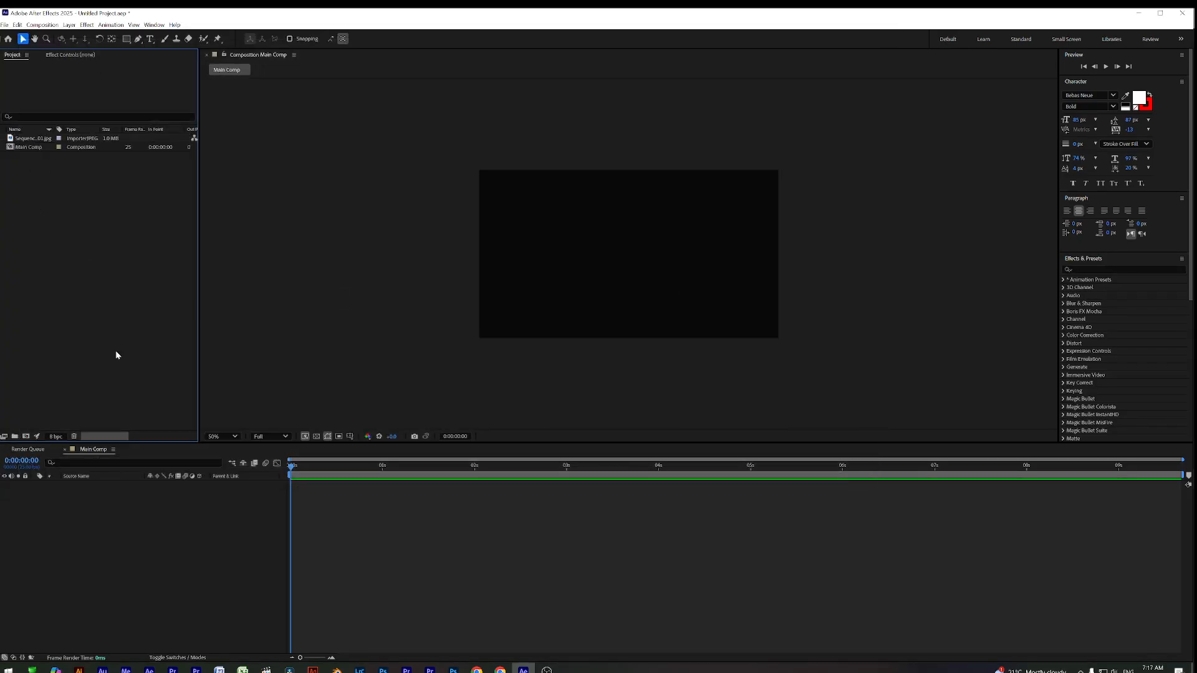
Create a second 1920x1080, 25 fps composition named Thoto Slide
click(28, 139)
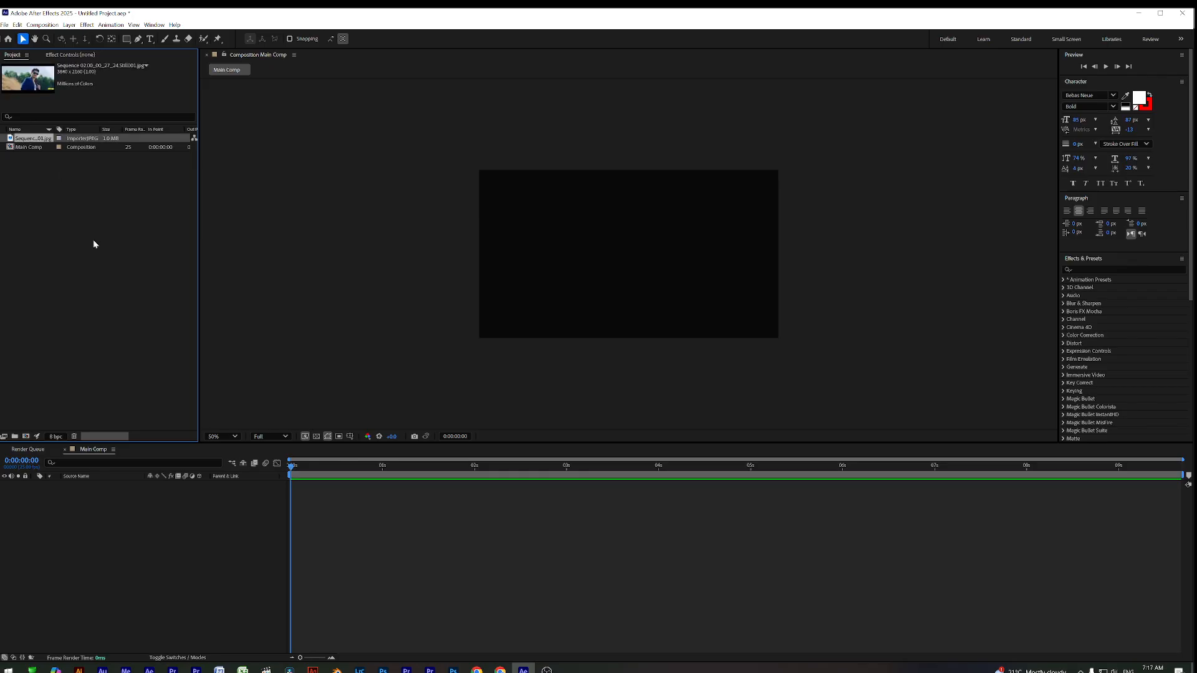
right_click(94, 240)
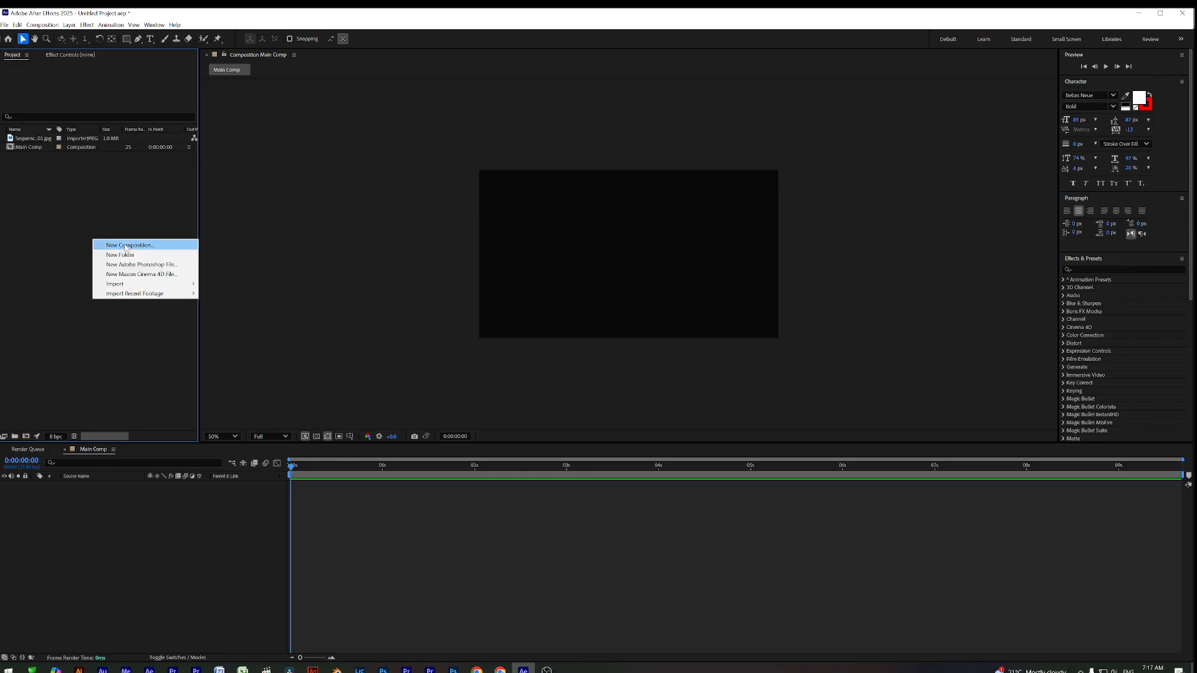
click(126, 246)
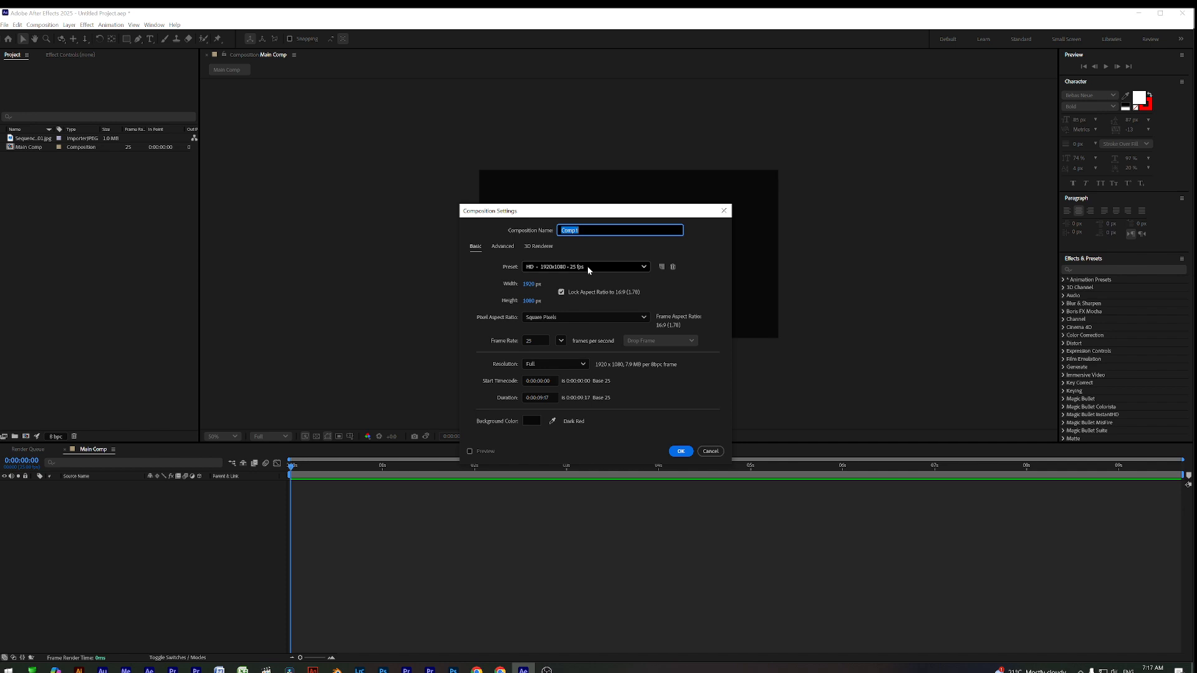
text(Thoto Slide)
key(Return)
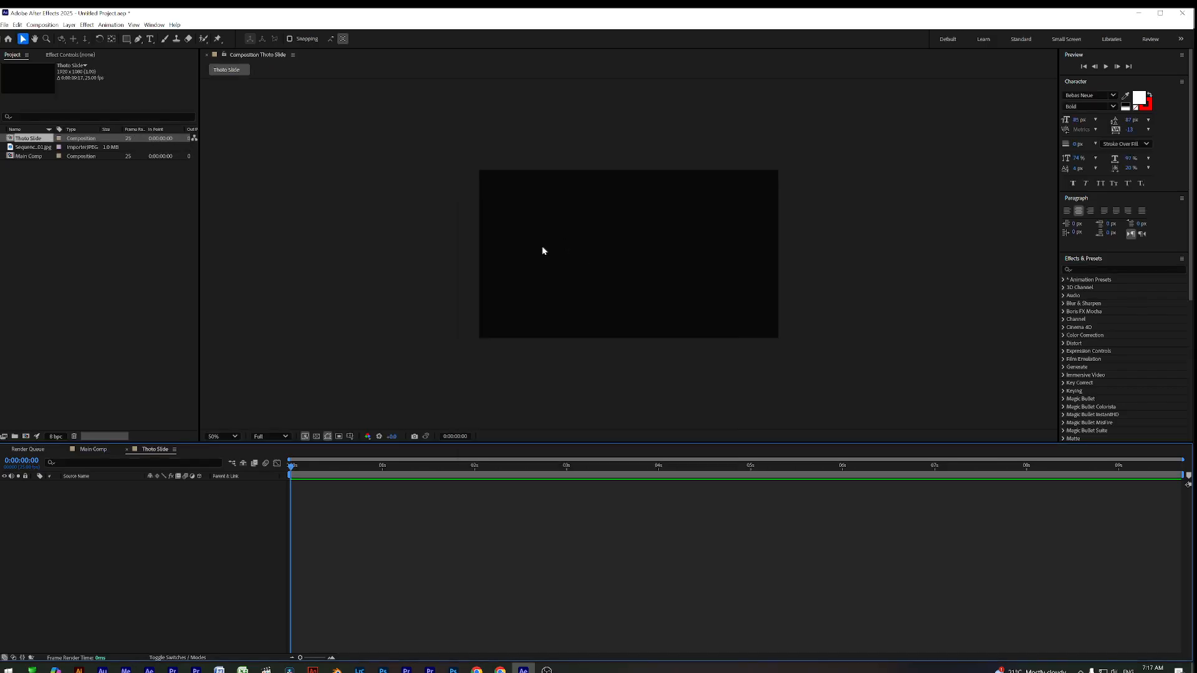
Place the Sequence still in Thoto Slide, scale it to 74% and shift it left
click(314, 476)
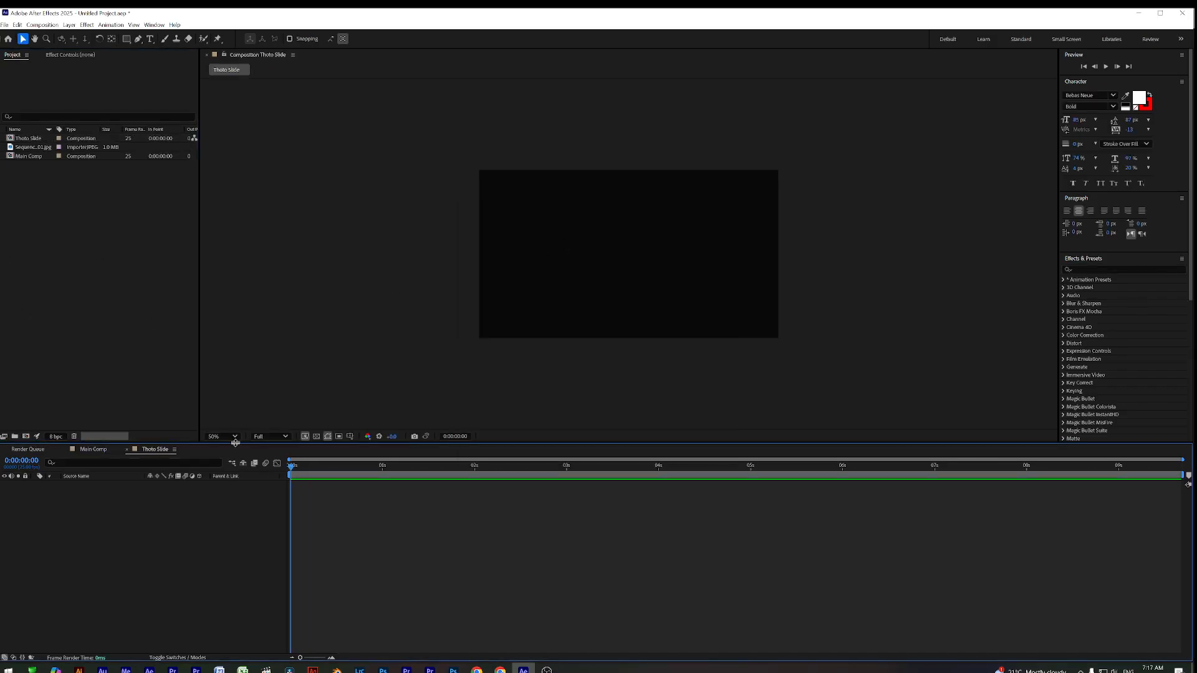
click(41, 148)
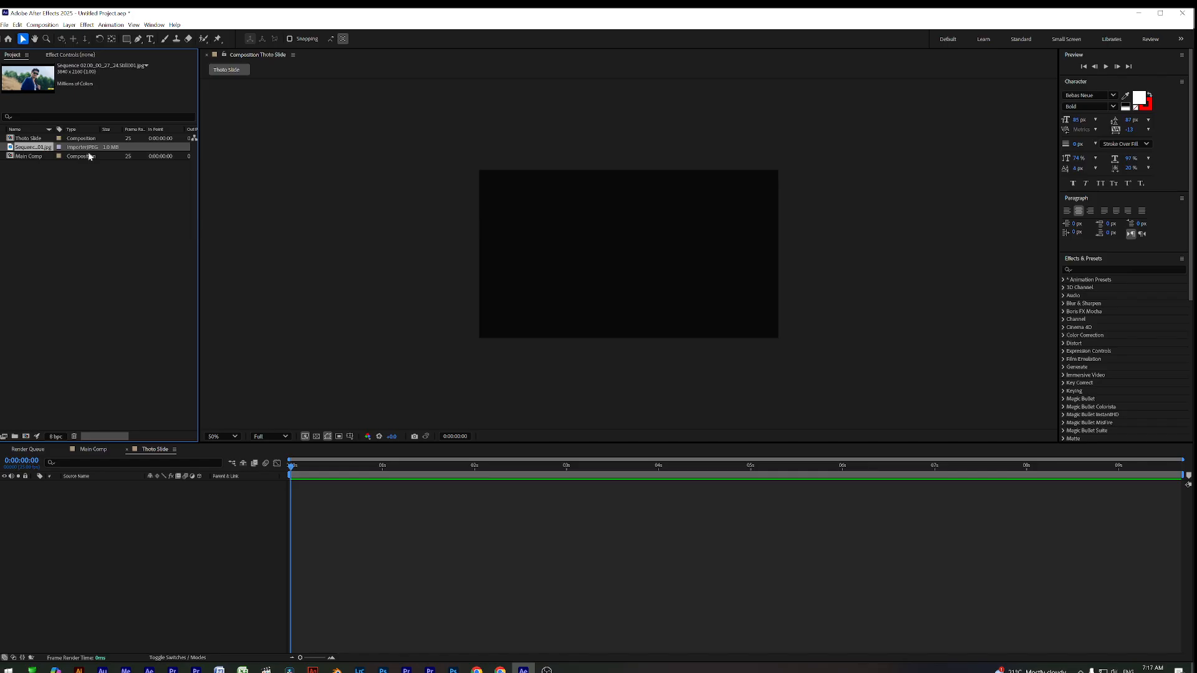
drag(11, 148, 605, 275)
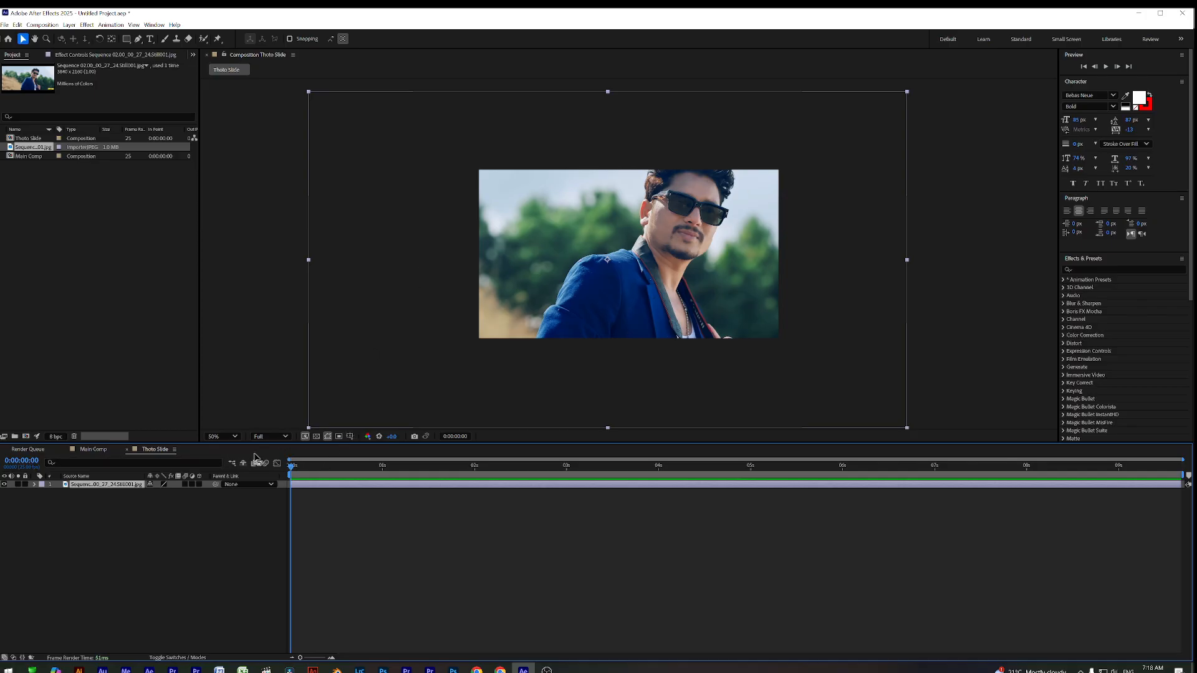
key(s)
mouse_move(160, 493)
mouse_down()
mouse_move(133, 493)
mouse_move(143, 493)
mouse_up()
drag(662, 281, 630, 259)
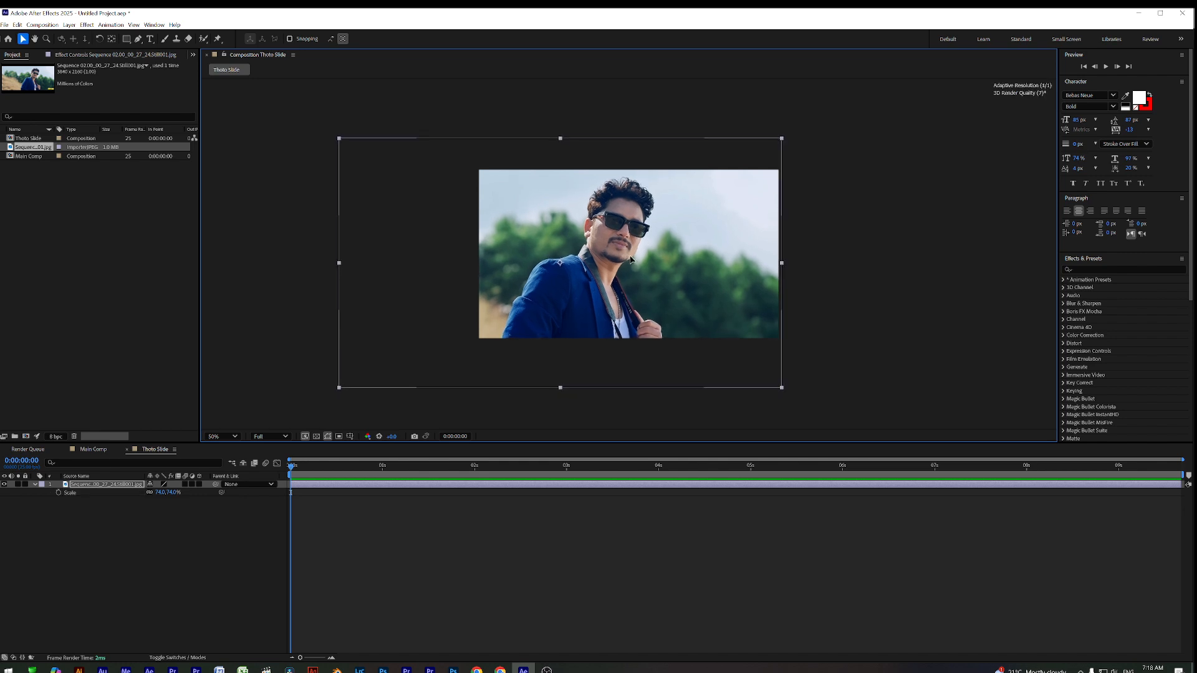
Try the Flip + Flop and Flip presets on the photo, undoing each one
click(1088, 269)
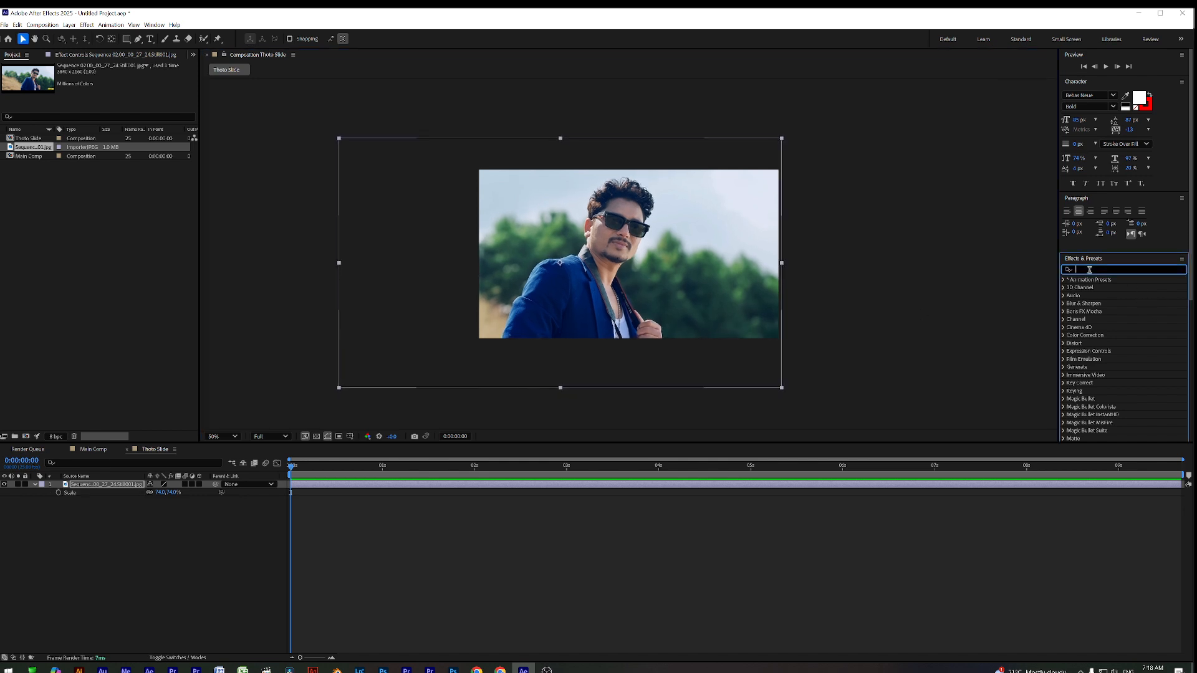
text(flip)
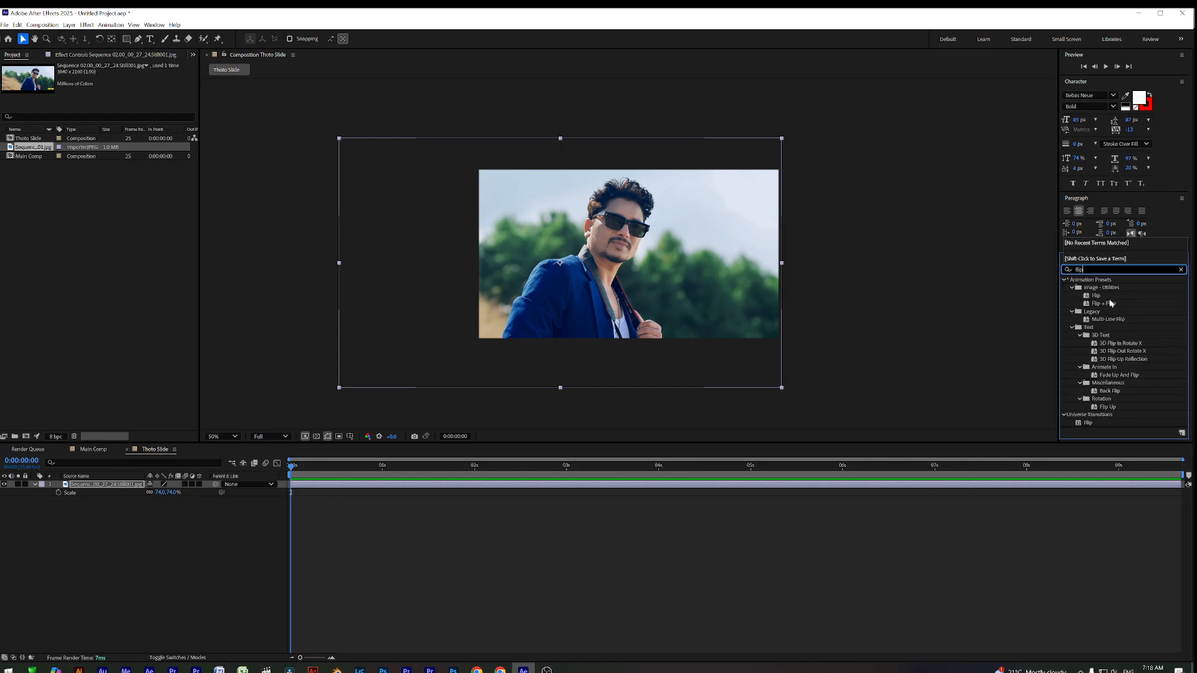
drag(1110, 304, 735, 293)
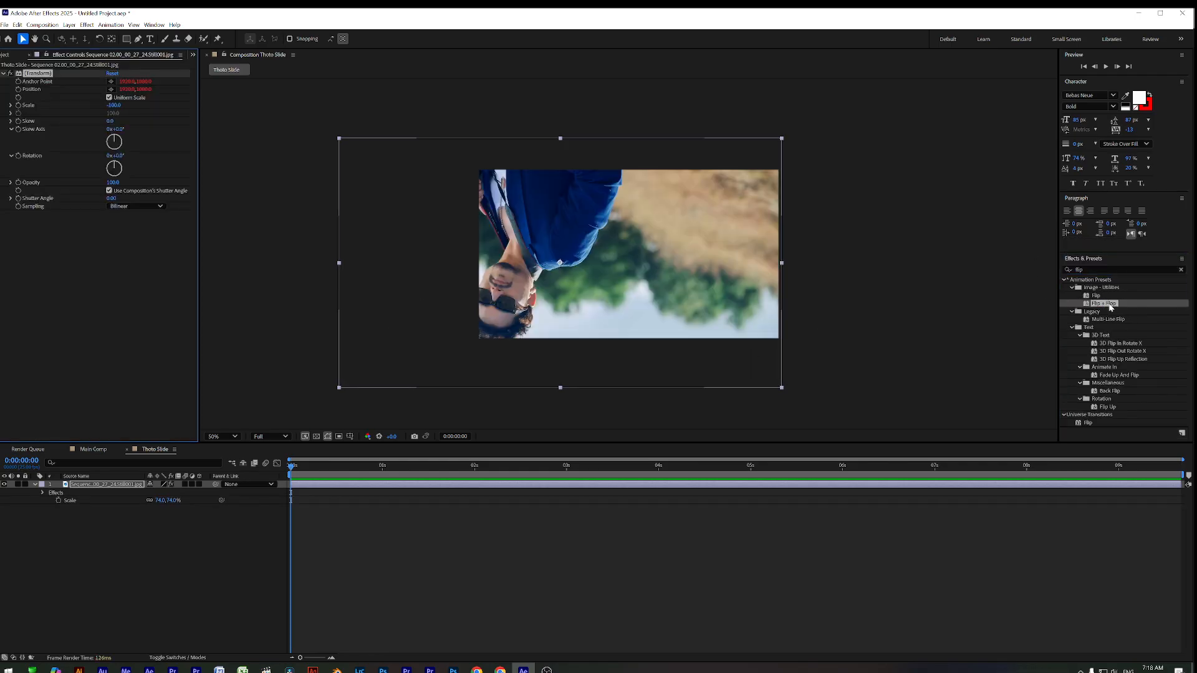
key(ctrl+z)
drag(1097, 297, 988, 345)
key(ctrl+z)
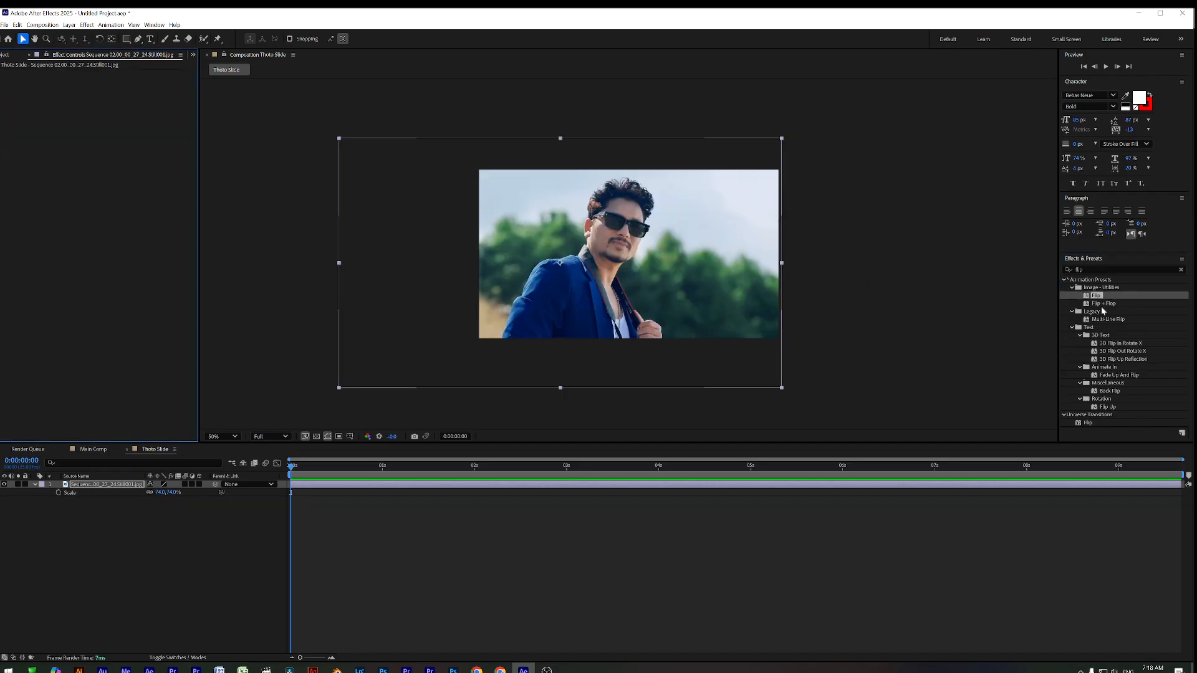
Reapply Flip + Flop, tilt Skew Axis to 2°, remove it, and nudge the photo up-left
drag(1106, 305, 646, 277)
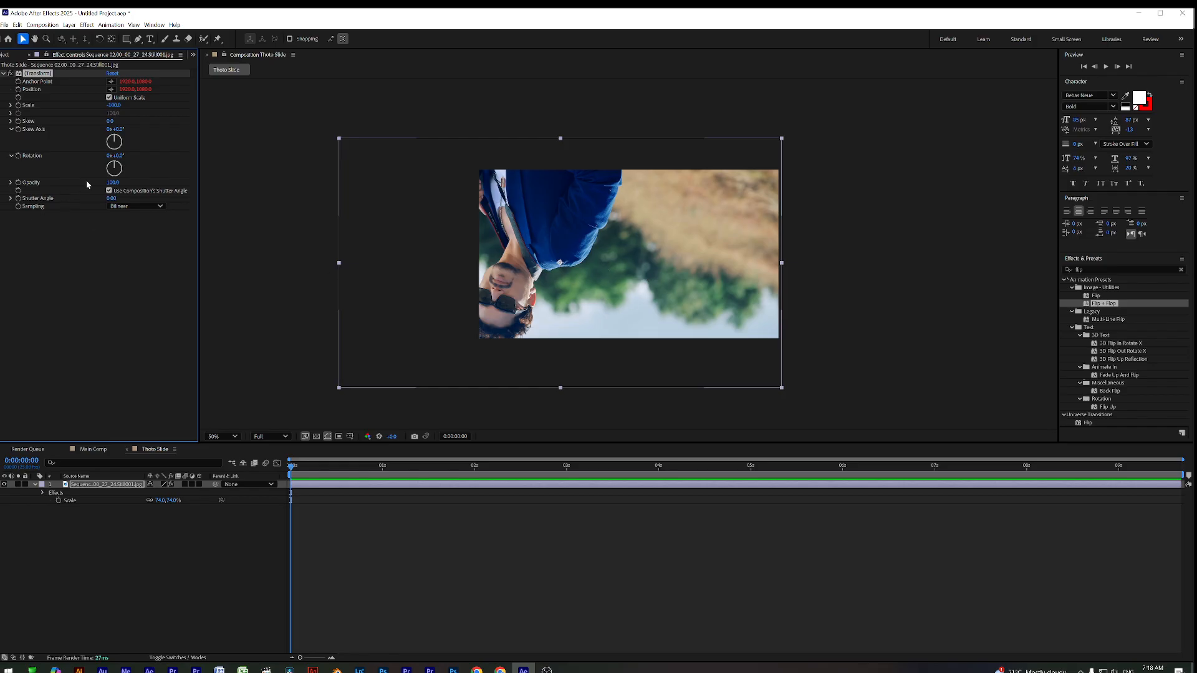
drag(114, 134, 127, 157)
key(Delete)
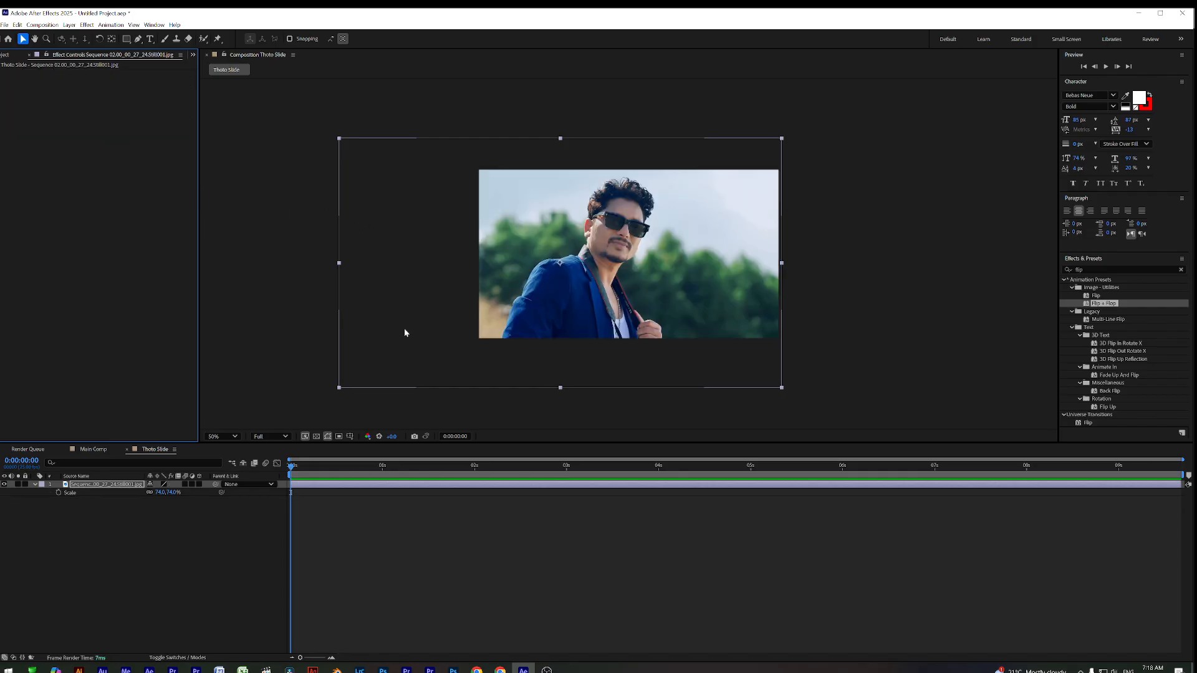
drag(623, 266, 615, 260)
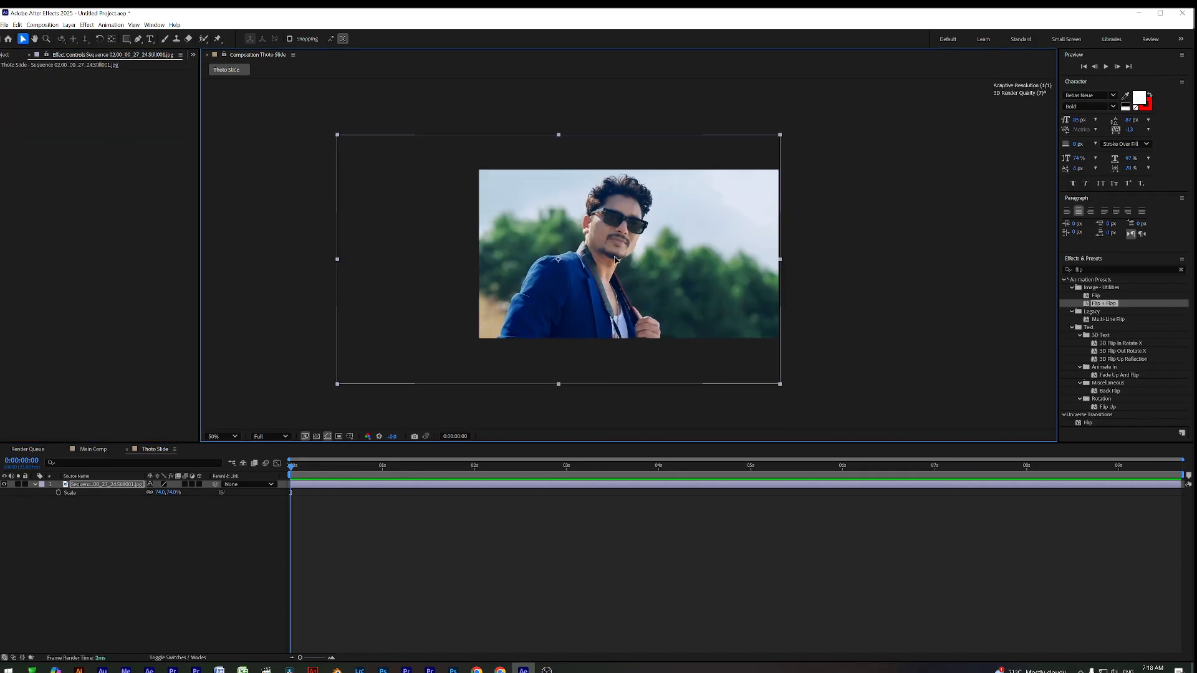
Keyframe the photo's Scale at 0 s, try 107% at 6 s, then delete that keyframe
drag(316, 468, 290, 477)
click(300, 486)
click(58, 492)
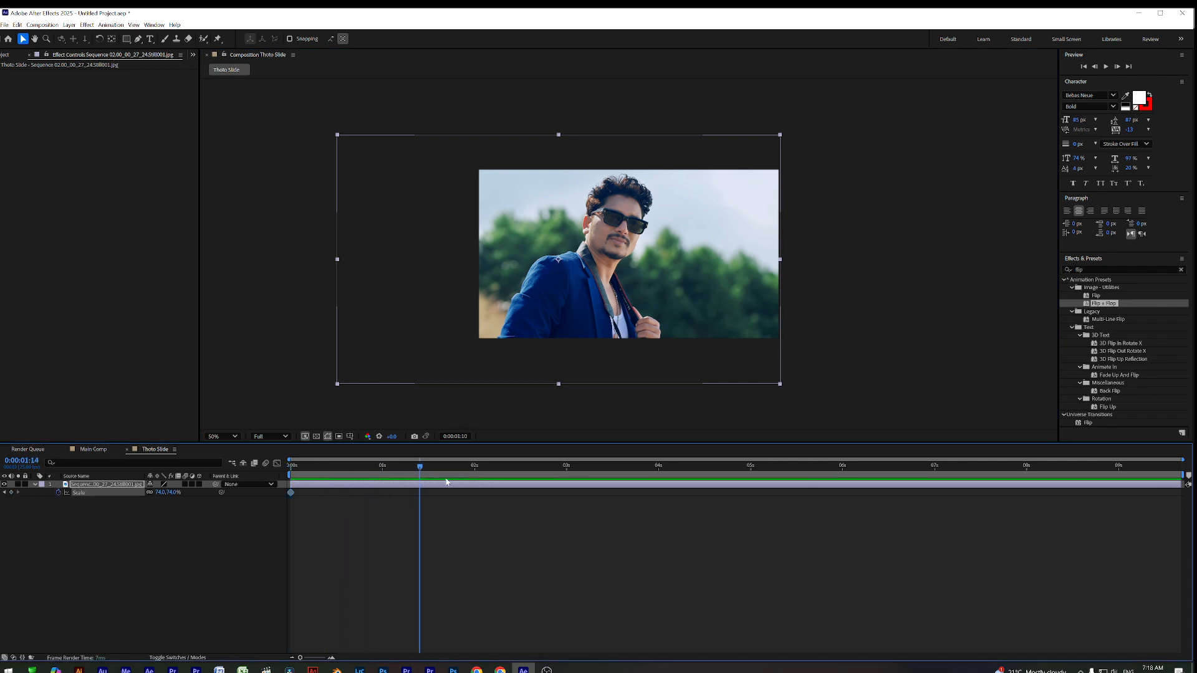
key(space)
drag(832, 466, 842, 466)
drag(161, 492, 185, 494)
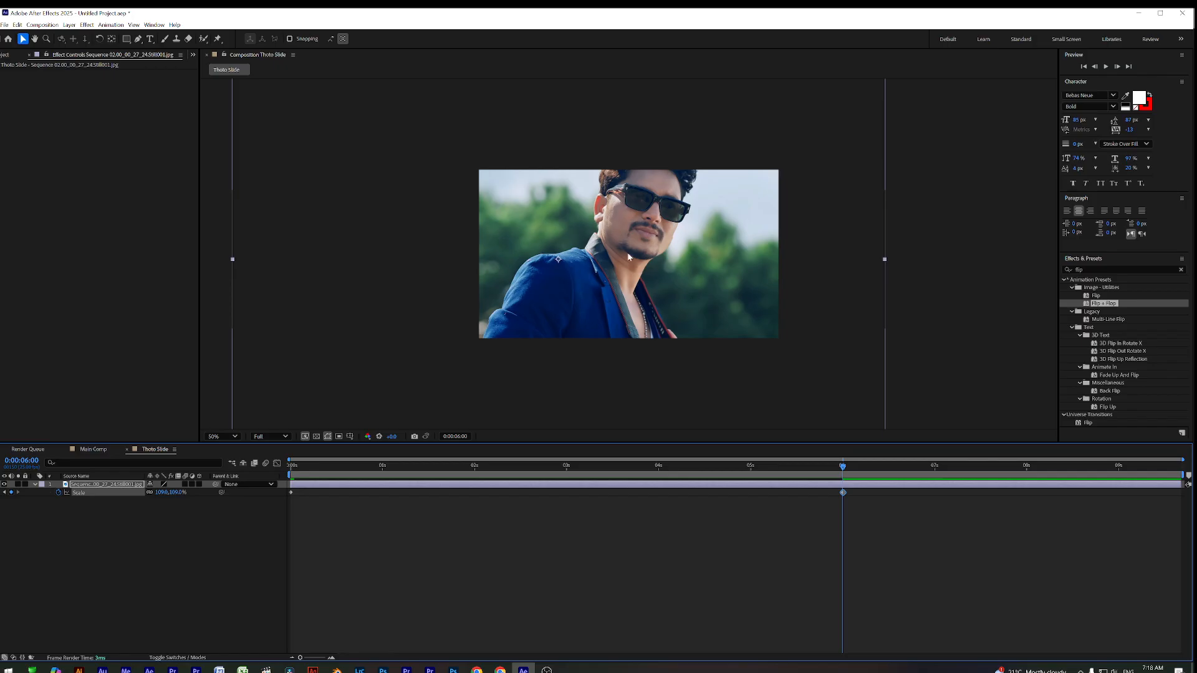
drag(628, 257, 632, 292)
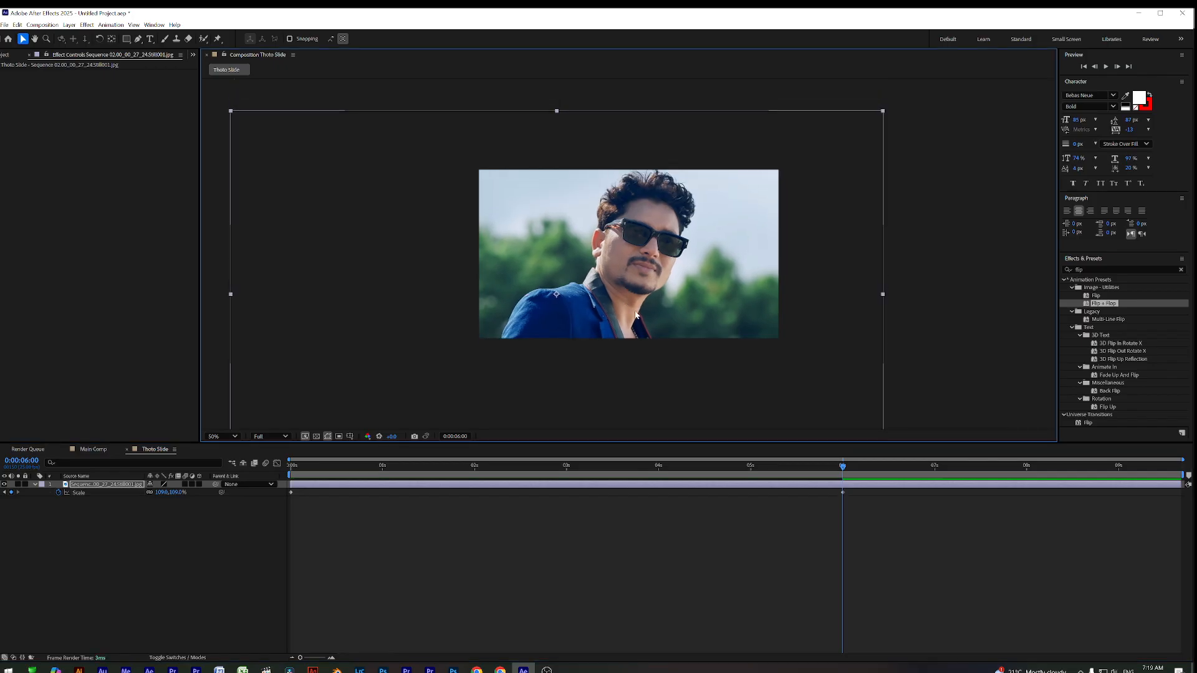
drag(836, 474, 446, 478)
key(k)
key(Delete)
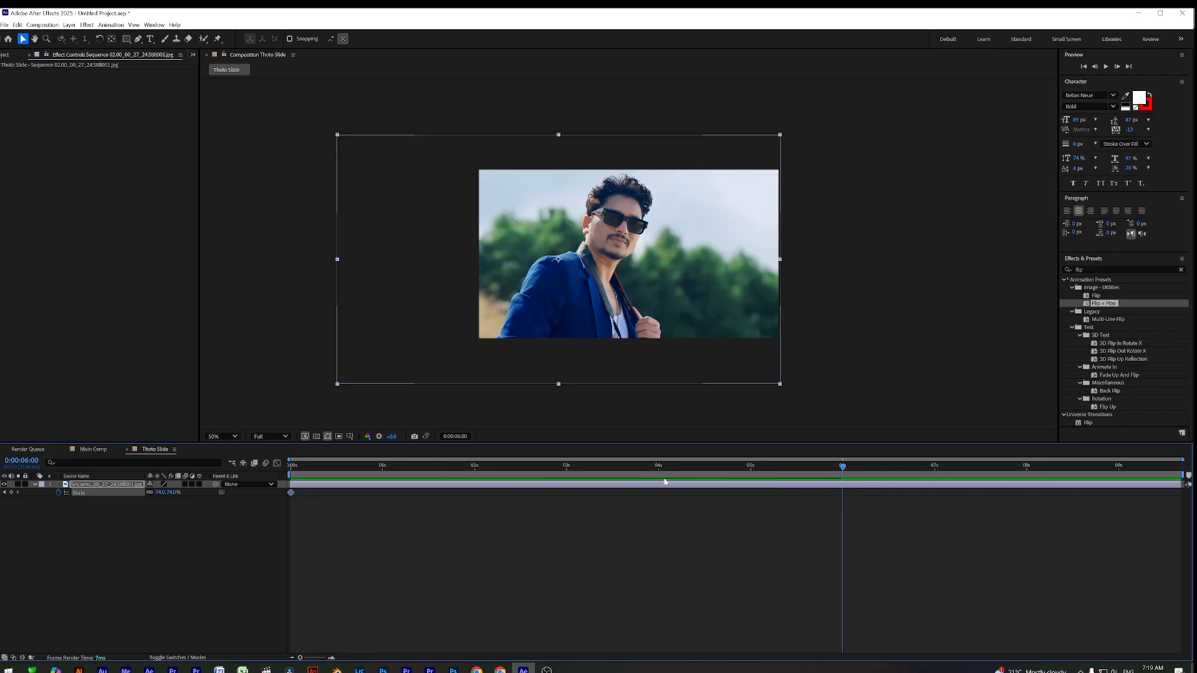
Add an 88% Scale keyframe at 0:00:04:24 and Easy Ease both Scale keyframes
drag(390, 475, 748, 480)
drag(161, 492, 167, 492)
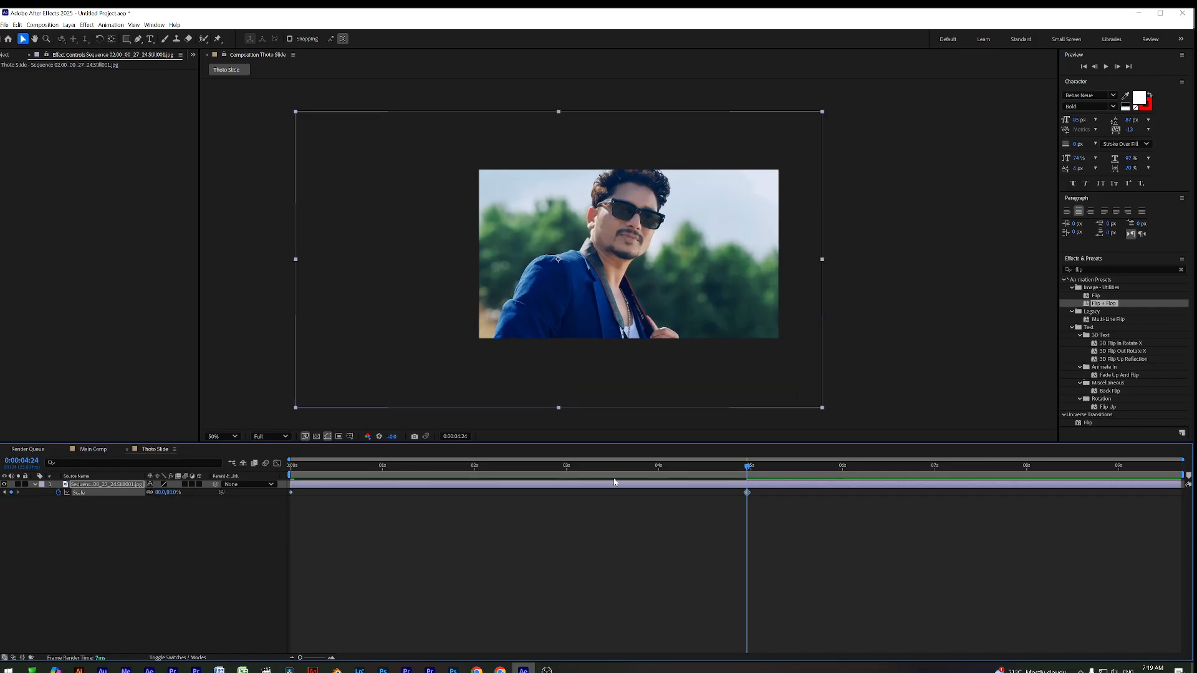
key(space)
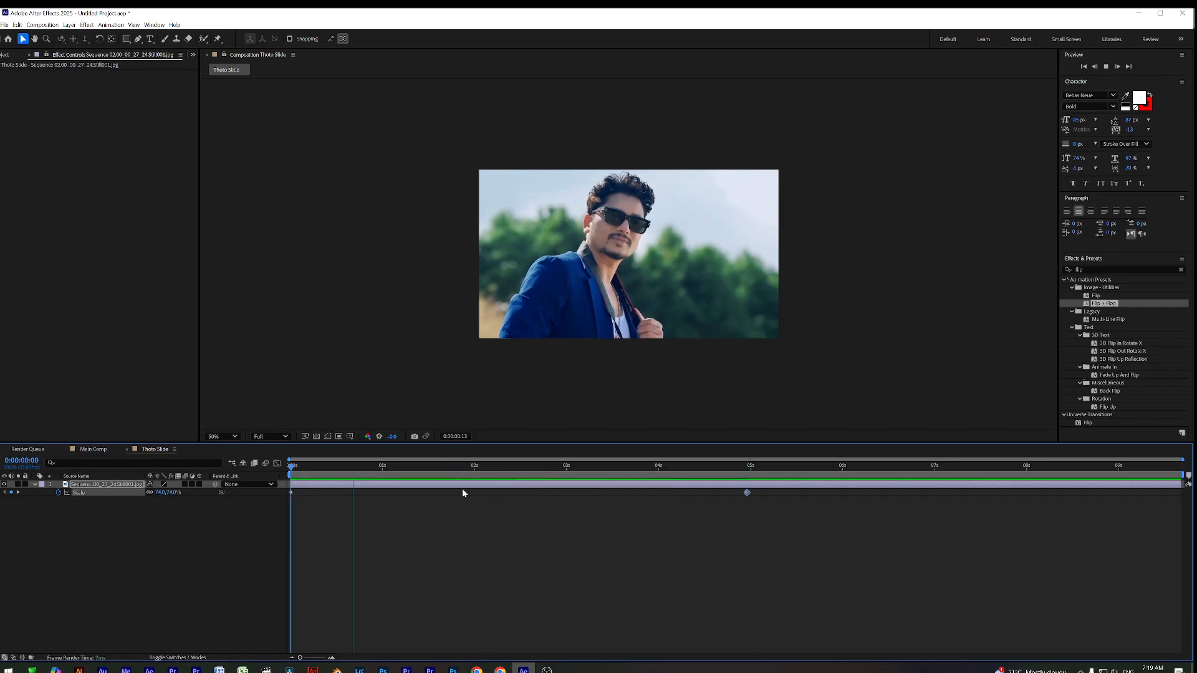
key(space)
drag(788, 492, 248, 531)
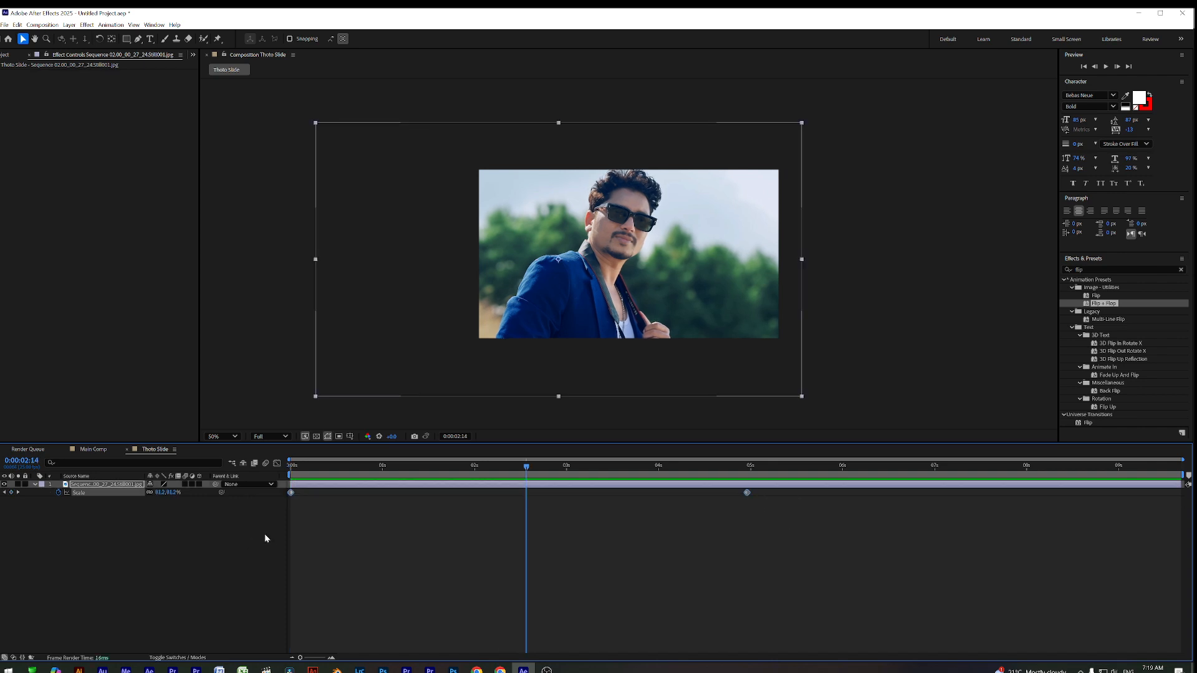
key(F9)
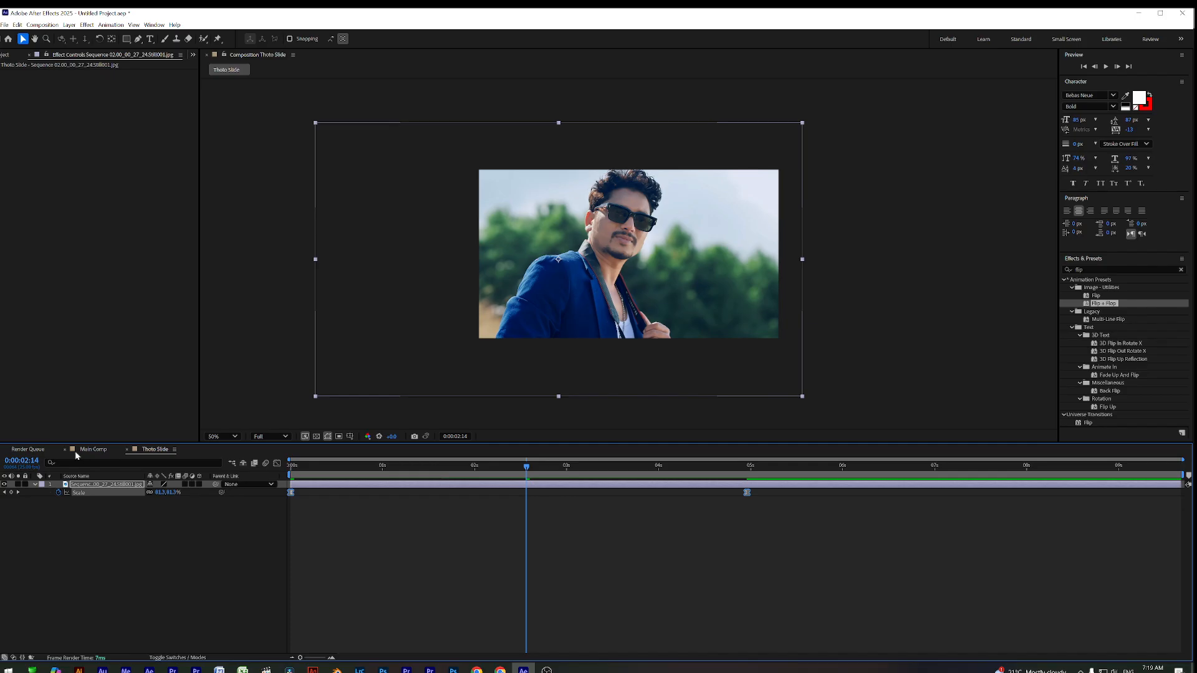
Add the Thoto Slide comp as a layer in Main Comp and preview it
click(93, 448)
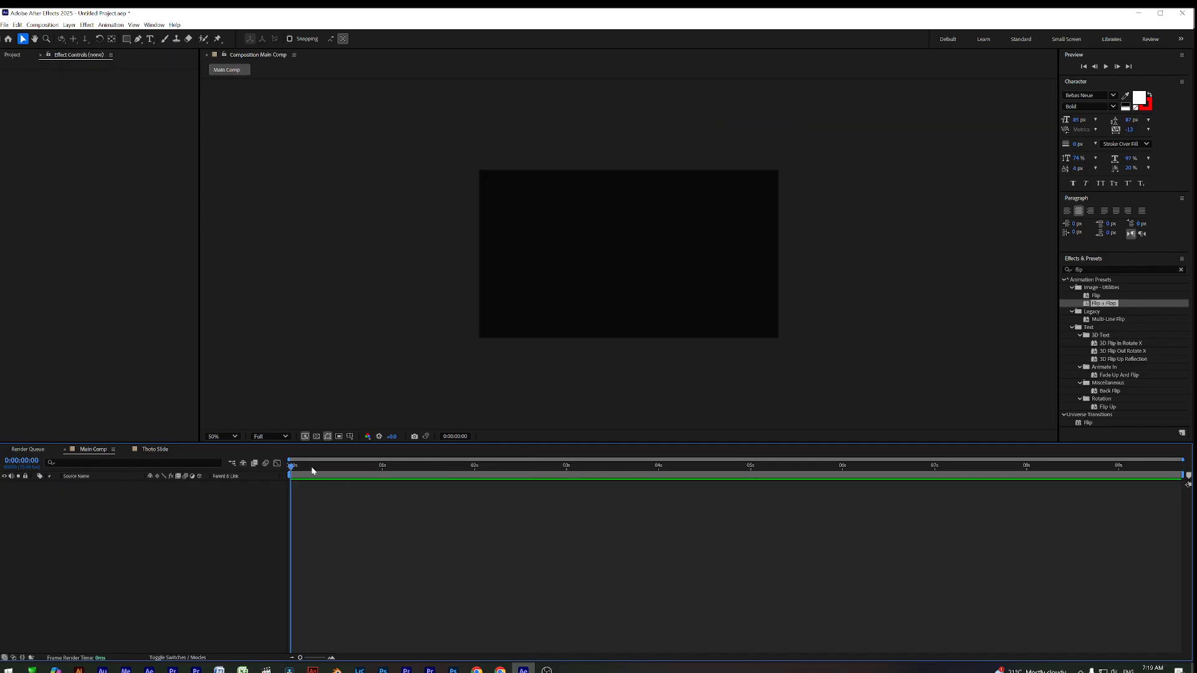
click(13, 55)
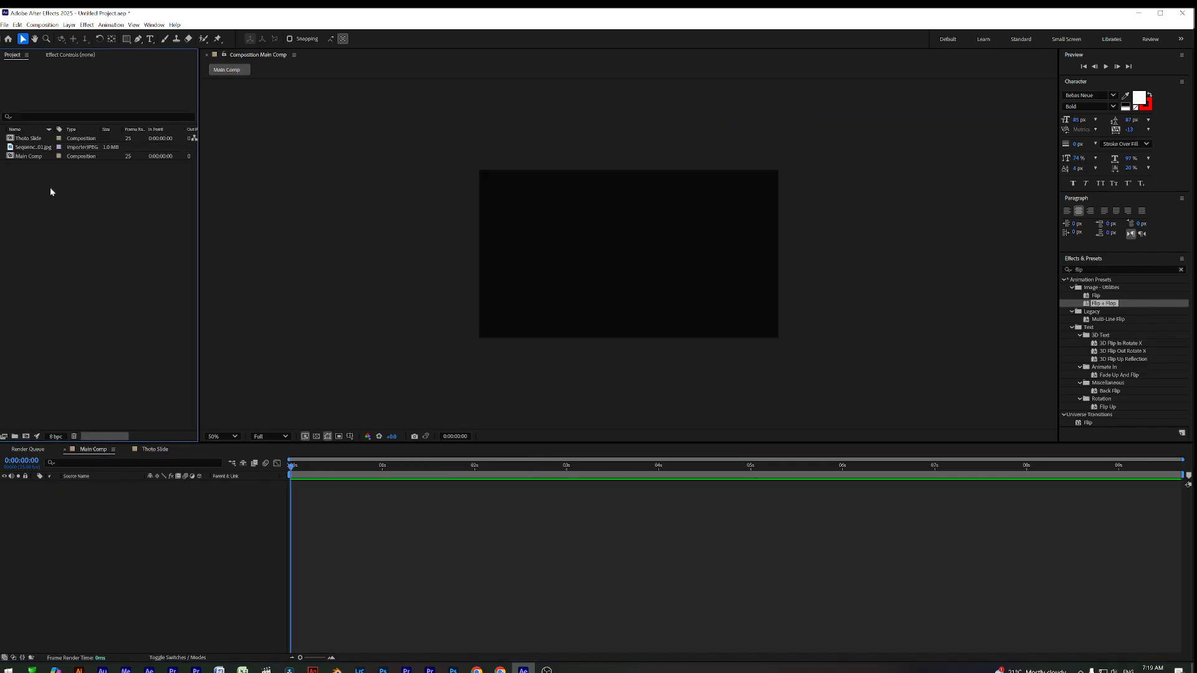
drag(28, 139, 627, 254)
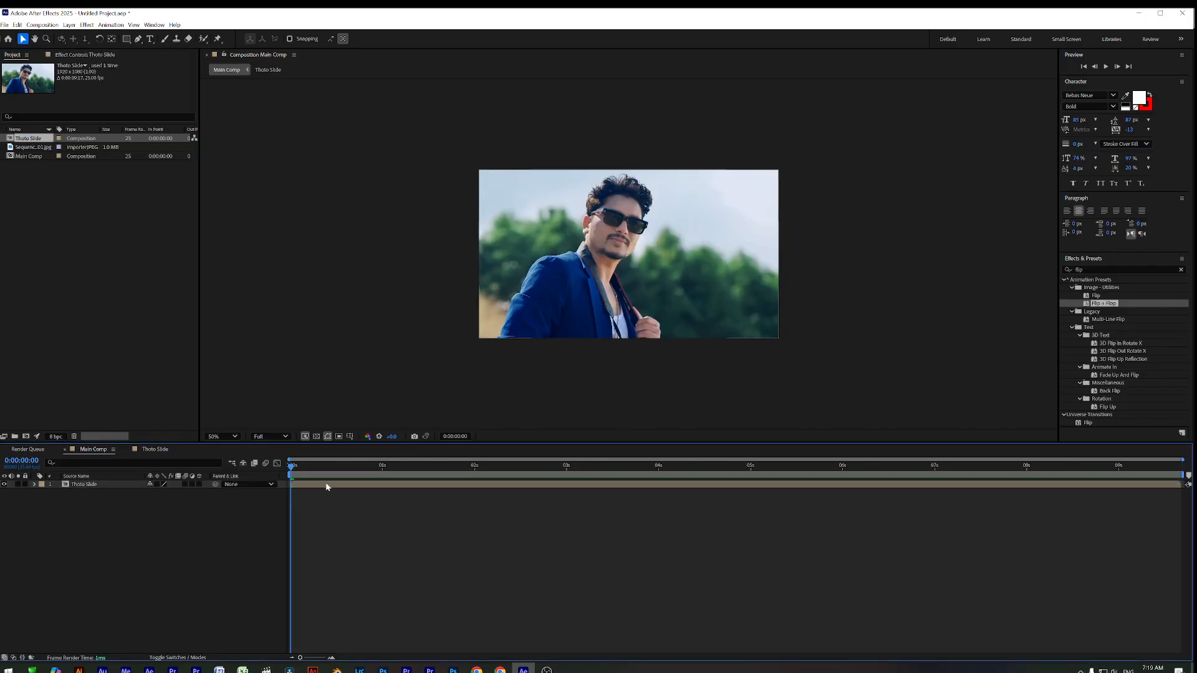
key(space)
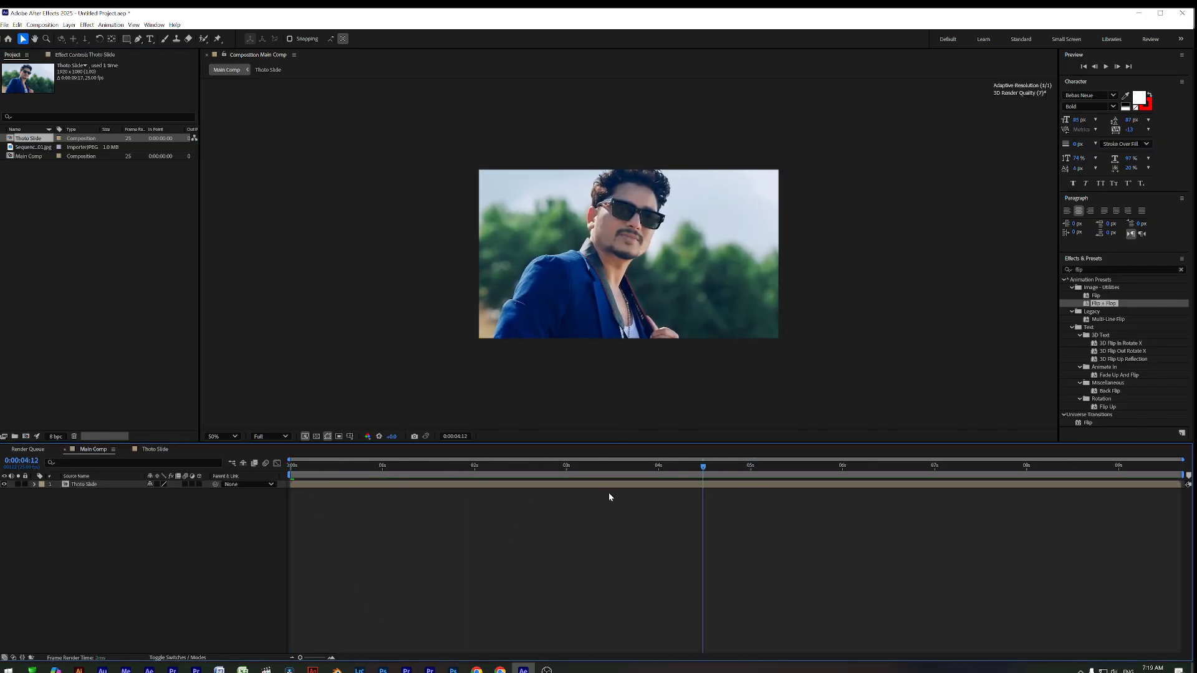
key(space)
key(space)
mouse_move(307, 468)
mouse_down()
mouse_move(479, 479)
mouse_move(246, 477)
mouse_move(354, 484)
mouse_move(309, 489)
mouse_up()
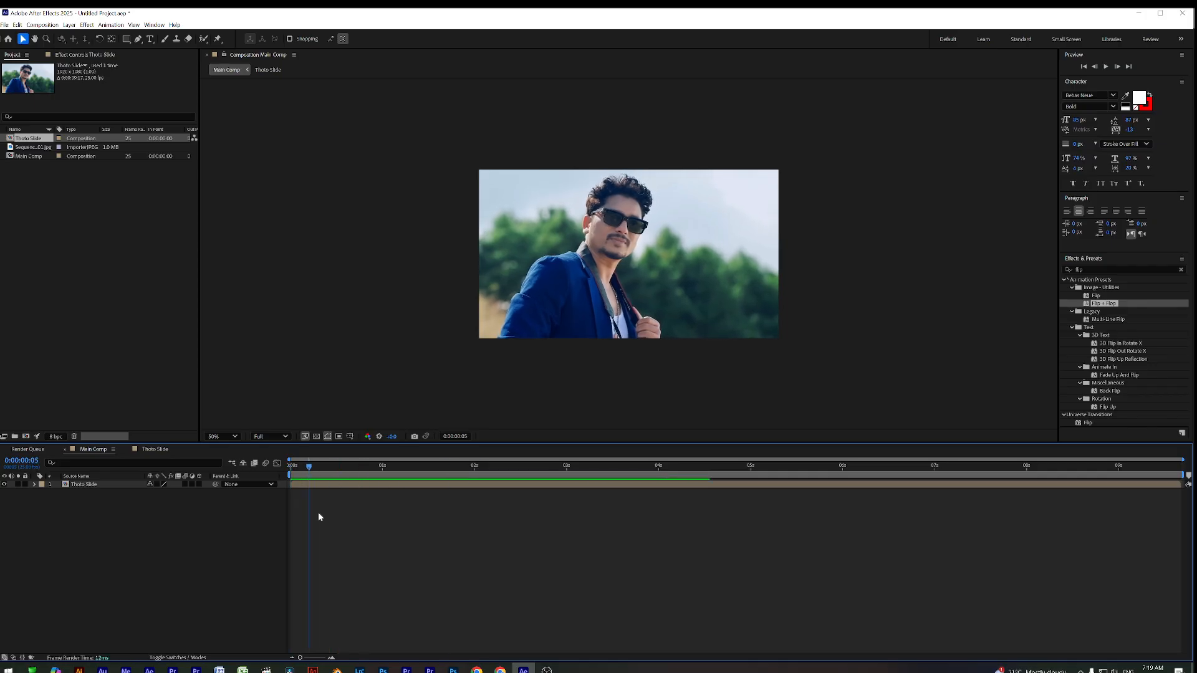
Create a white solid and move it beneath the Thoto Slide layer
right_click(192, 523)
mouse_move(222, 531)
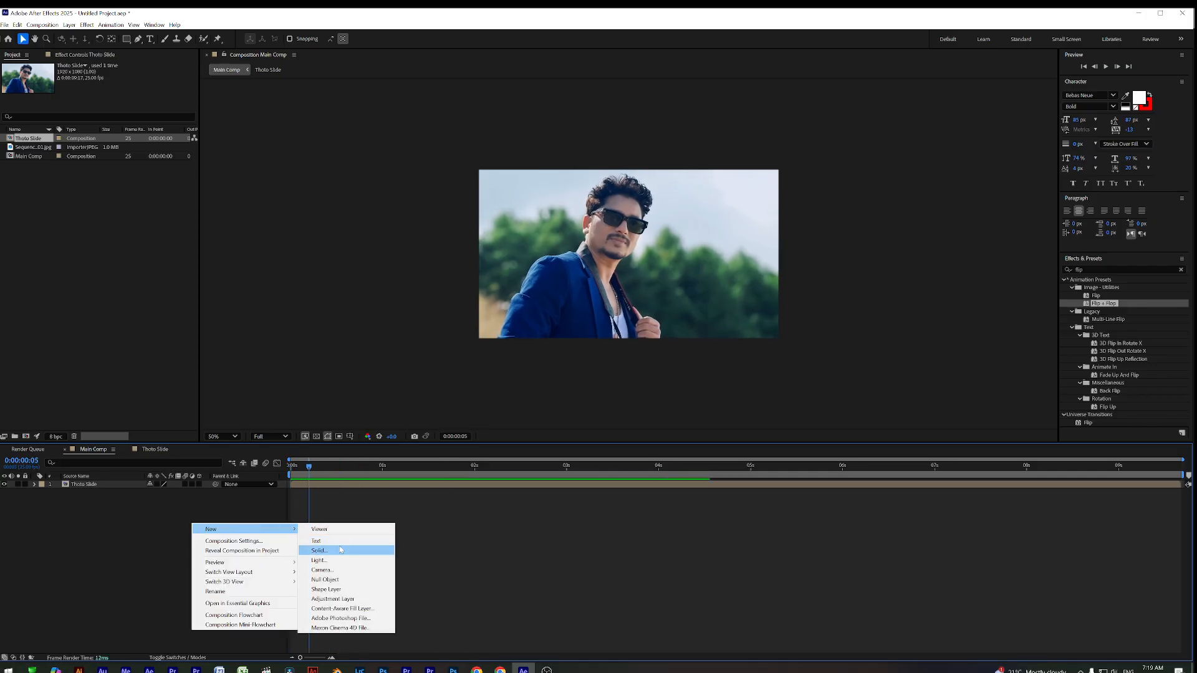
click(317, 550)
click(587, 411)
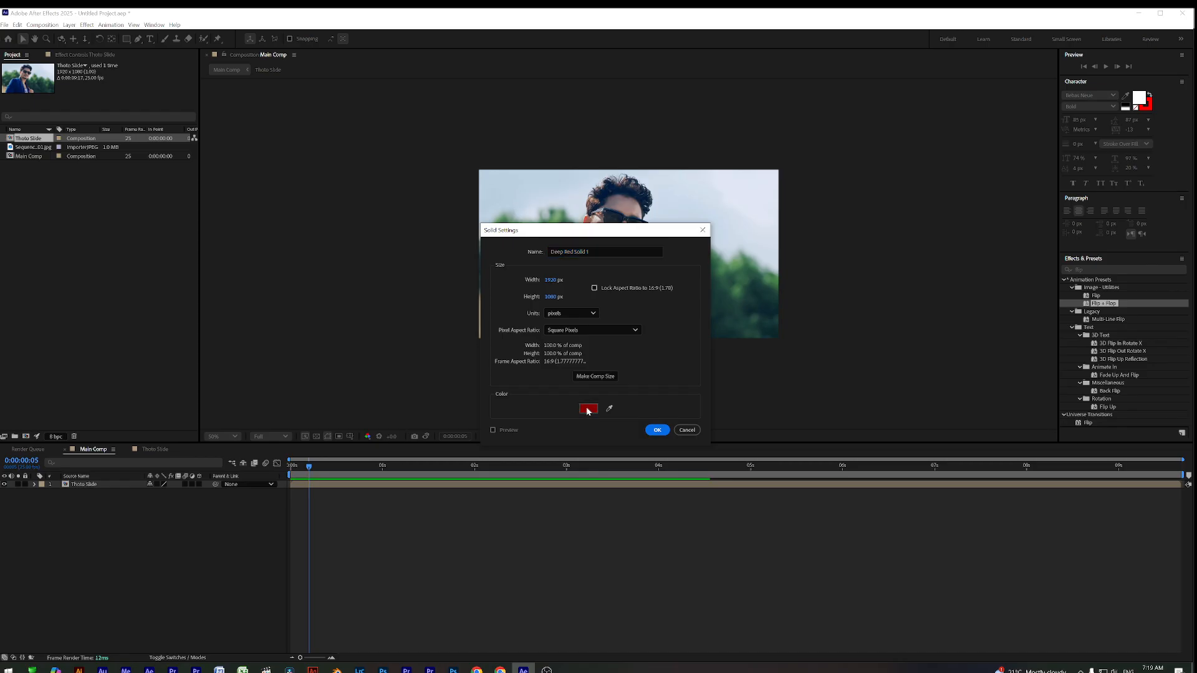
drag(526, 337, 438, 261)
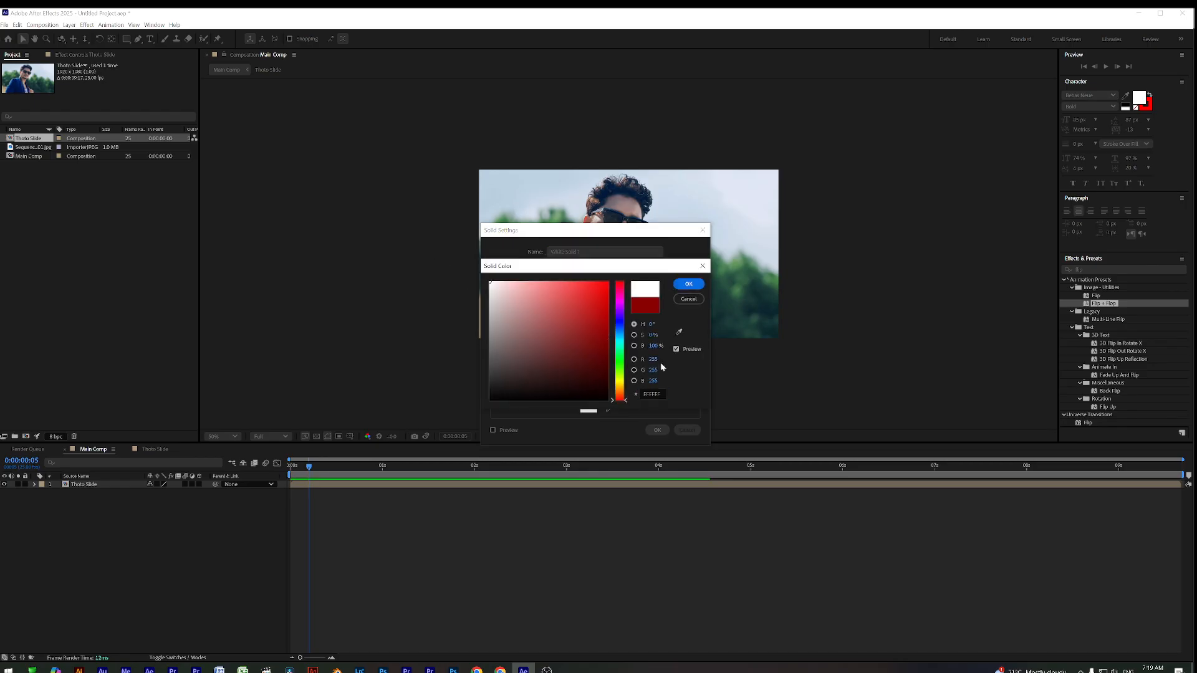
click(689, 284)
click(654, 428)
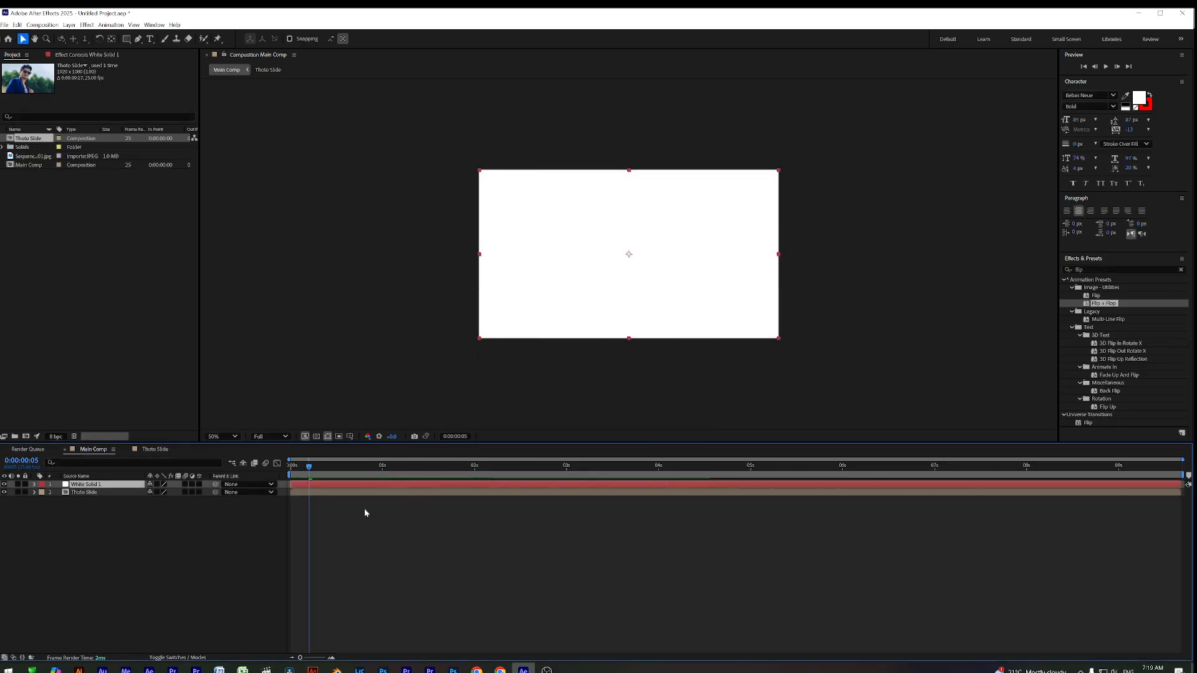
drag(104, 486, 489, 486)
click(348, 493)
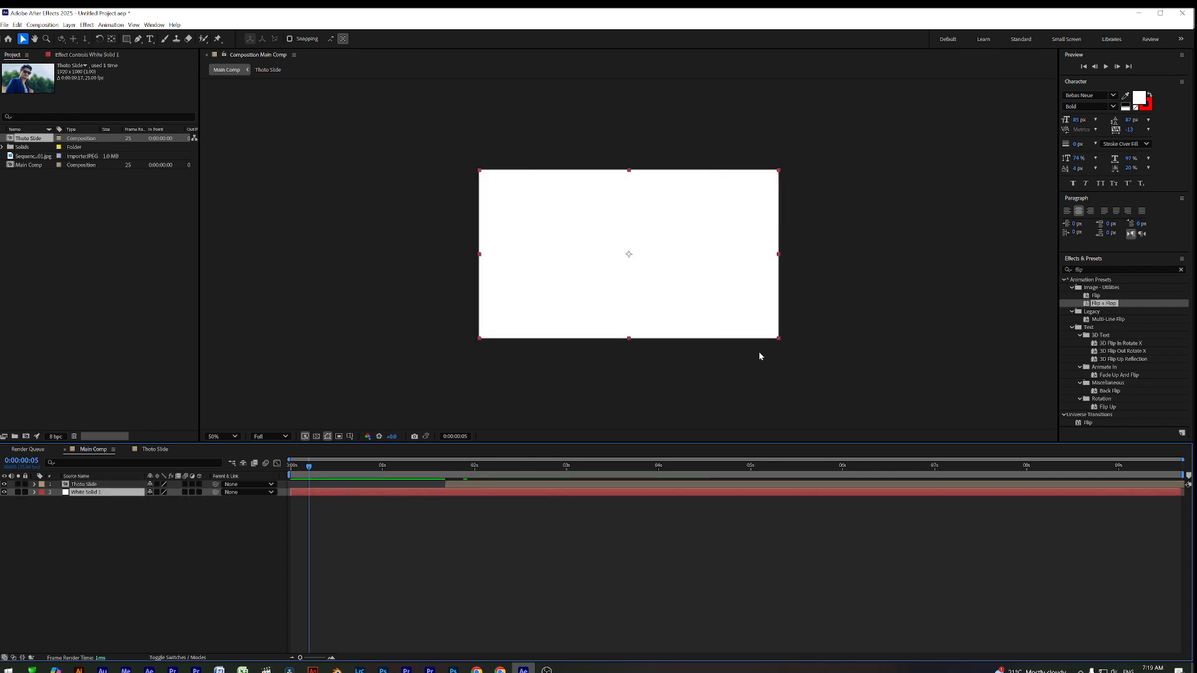
Apply Gradient Ramp to the white solid with swapped colours and a Radial Ramp shape
click(1078, 269)
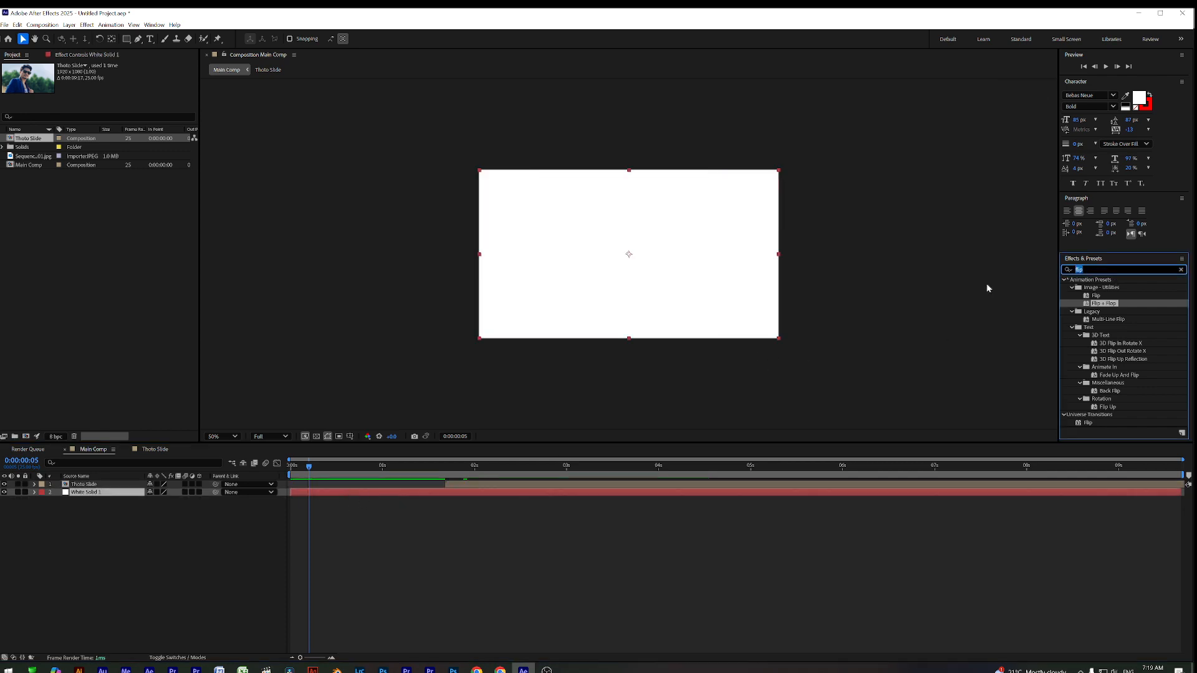
text(Ramp)
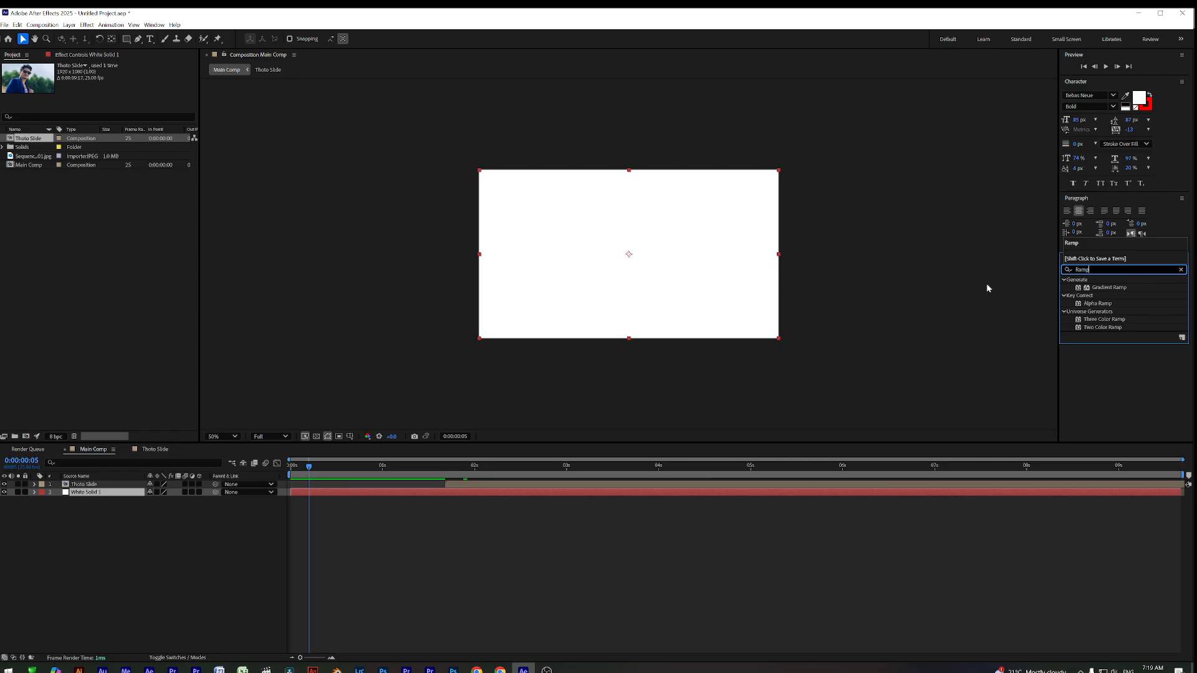
drag(1108, 290, 702, 283)
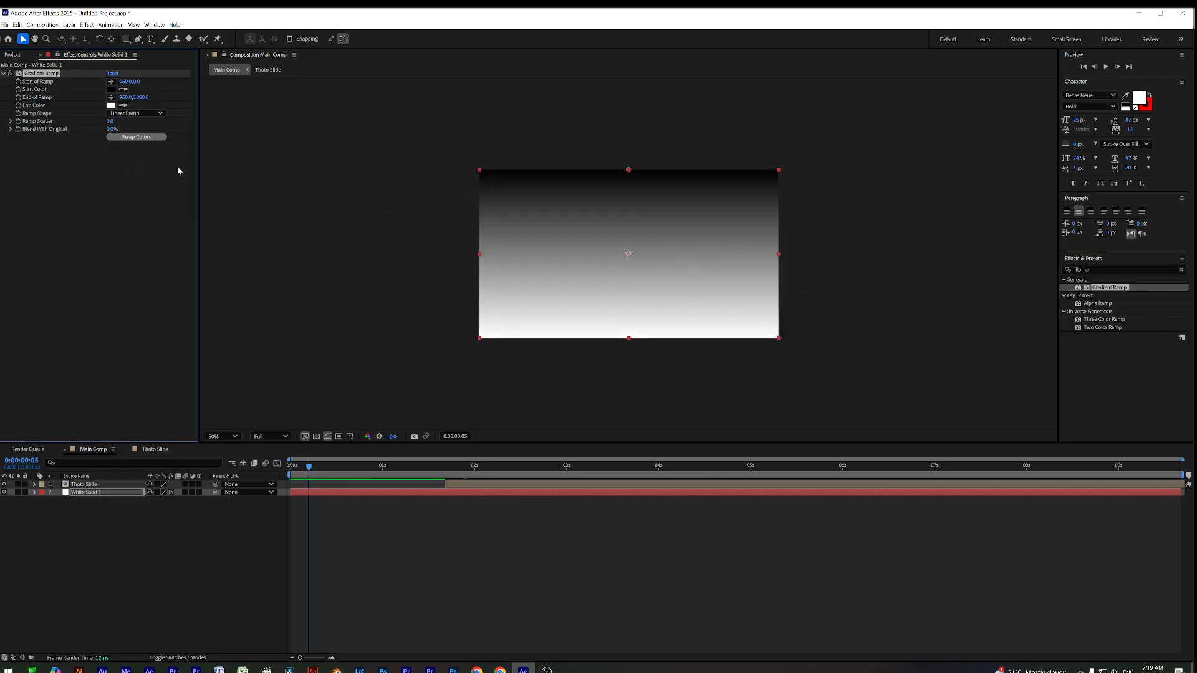
click(136, 138)
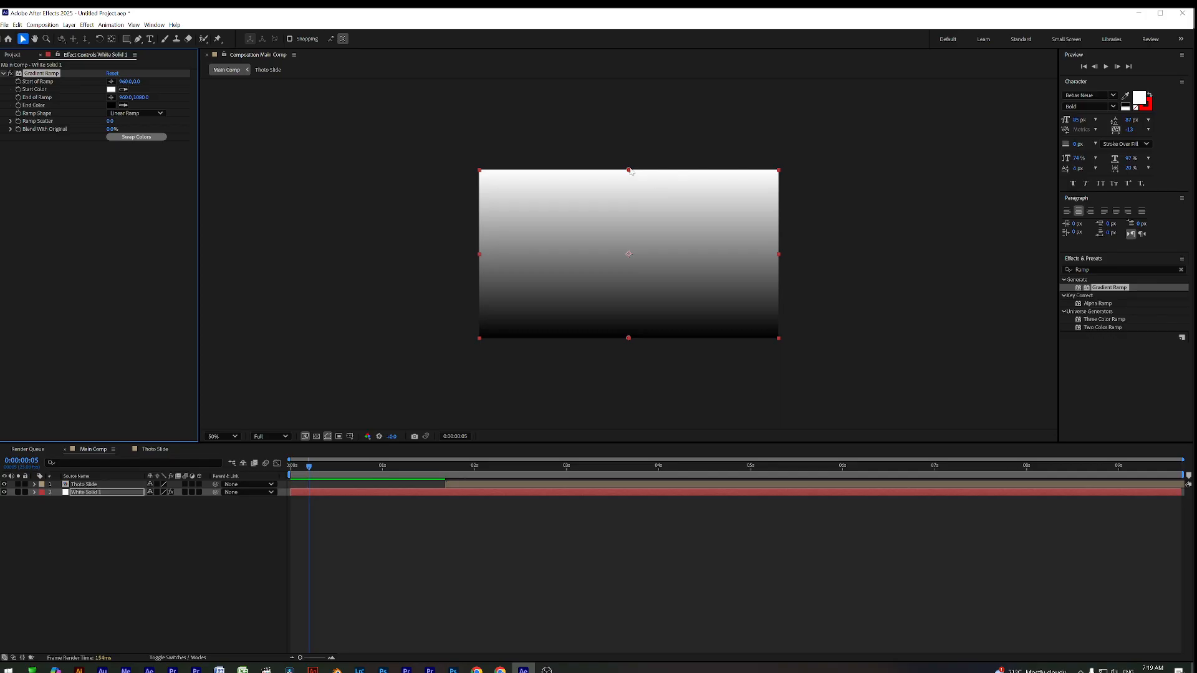
drag(629, 171, 855, 250)
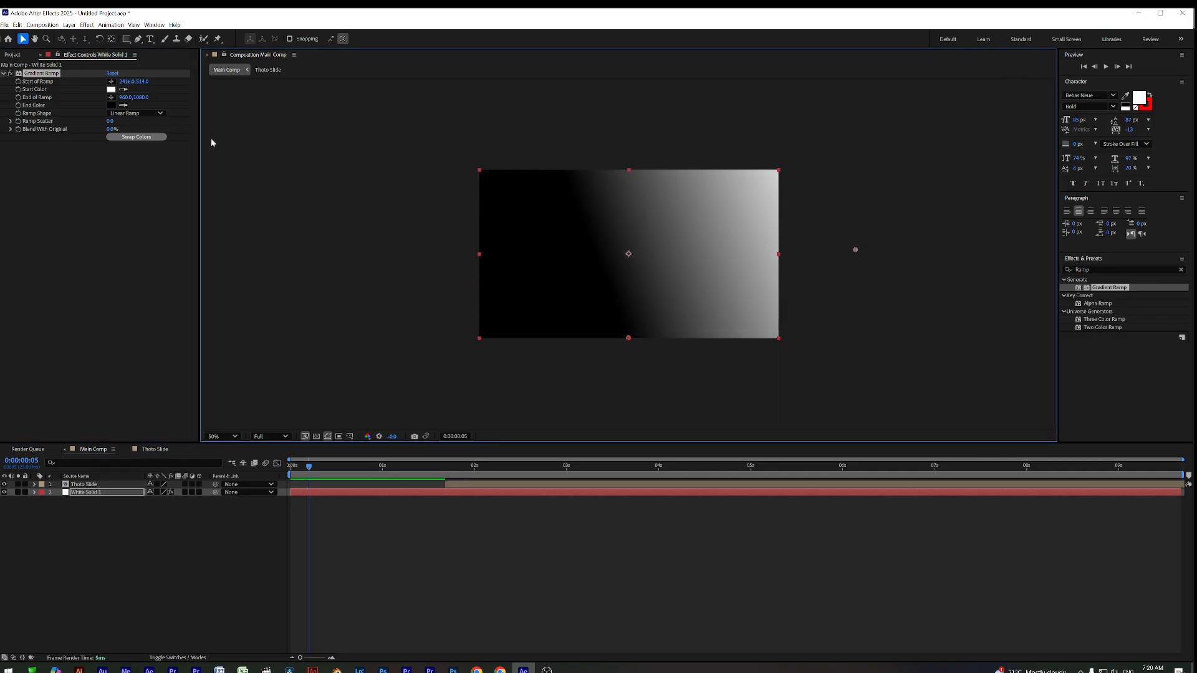
click(161, 113)
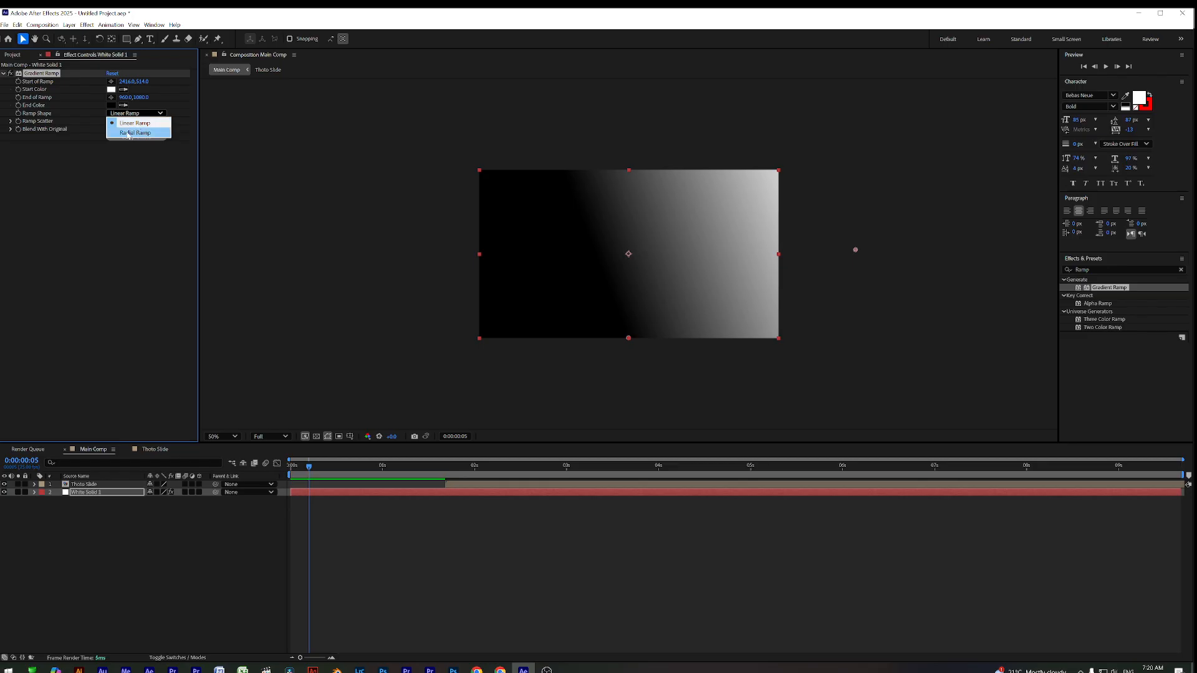
click(132, 132)
drag(628, 254, 604, 254)
key(ctrl+z)
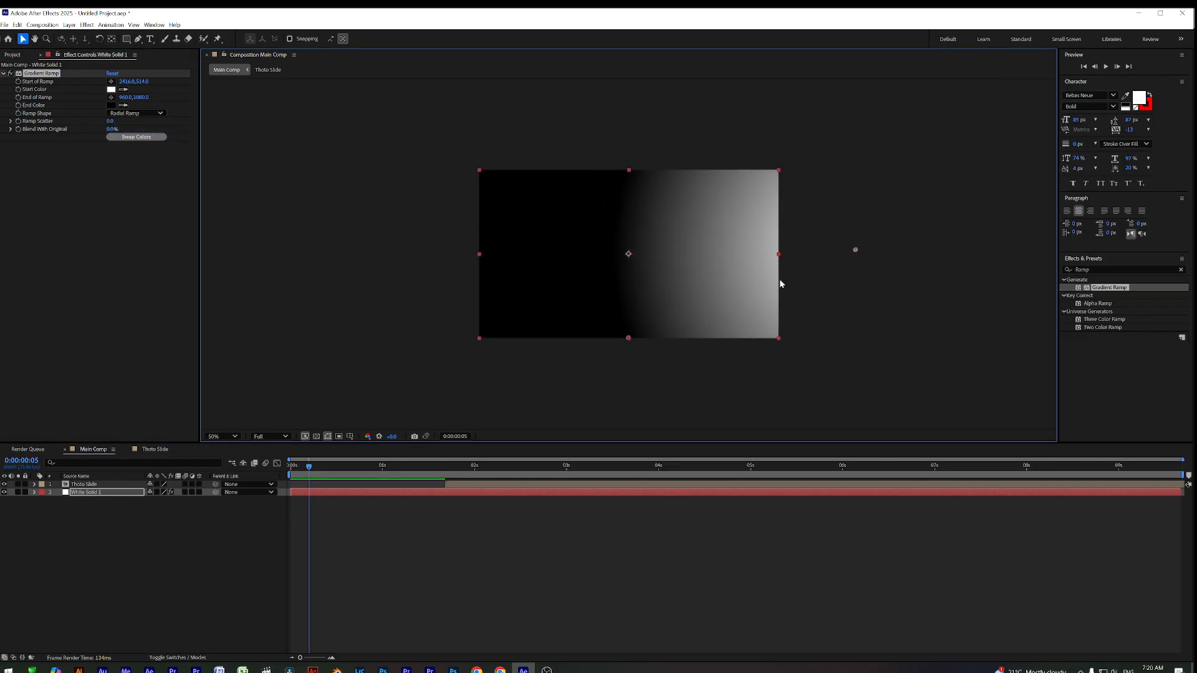
Set the ramp's End Color to a light-mid grey and make the photo layer start at 0
click(111, 105)
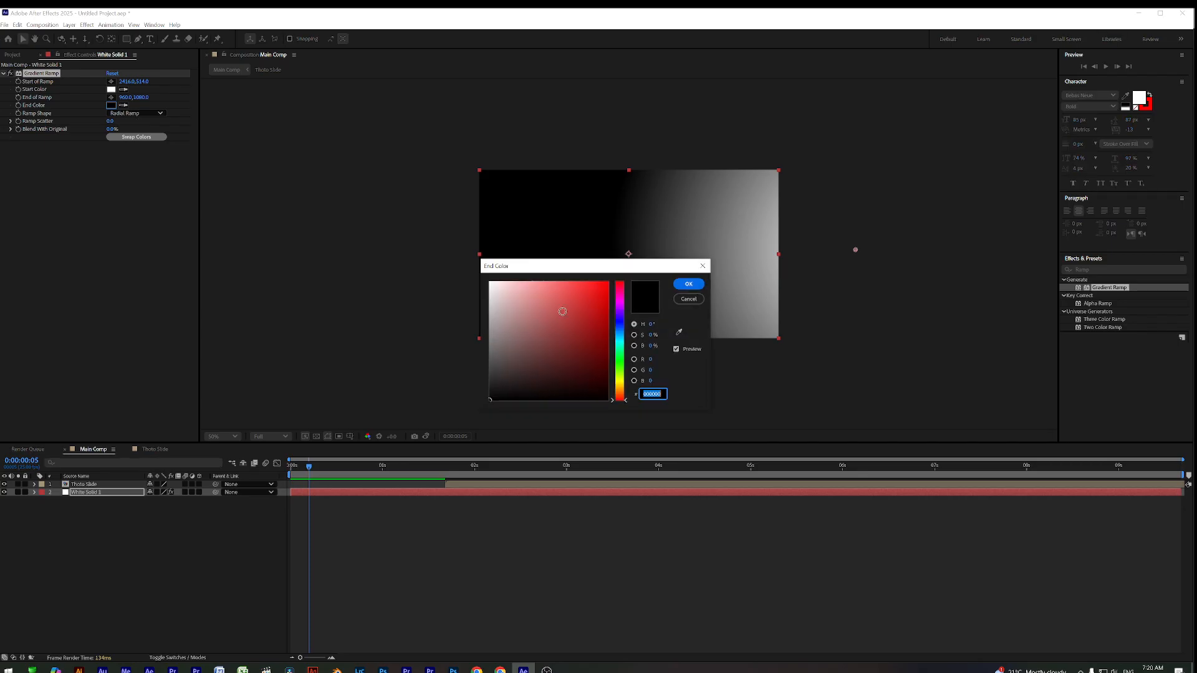
click(502, 313)
drag(502, 313, 487, 353)
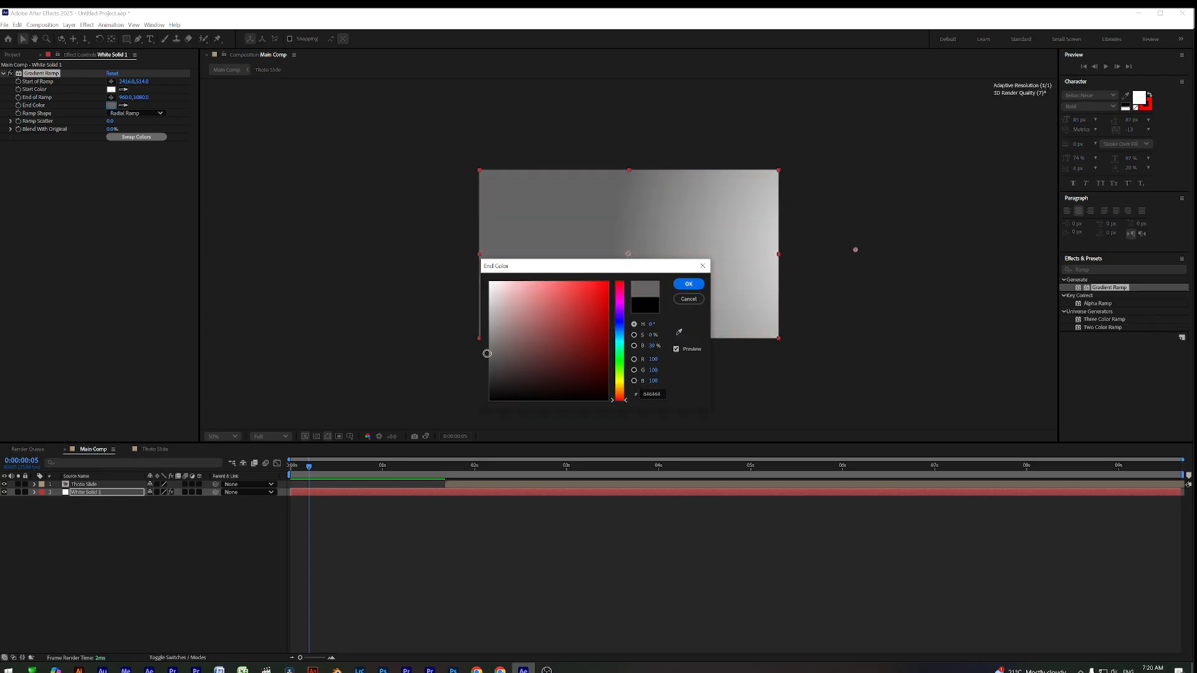
click(688, 284)
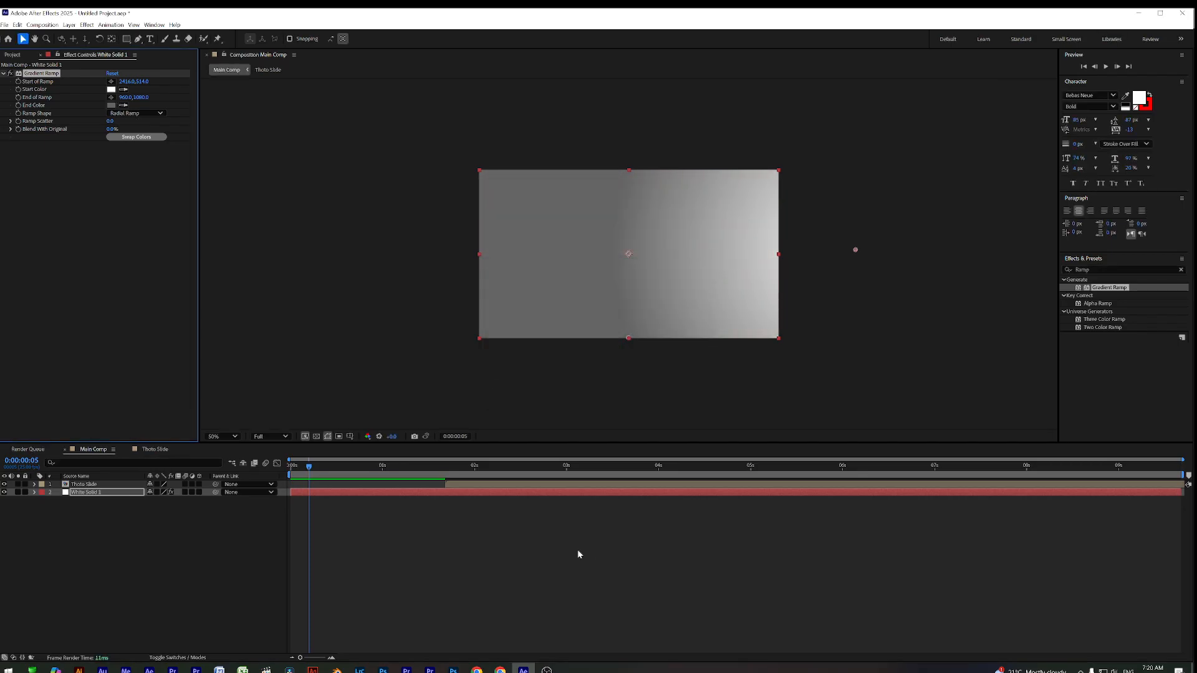
click(111, 104)
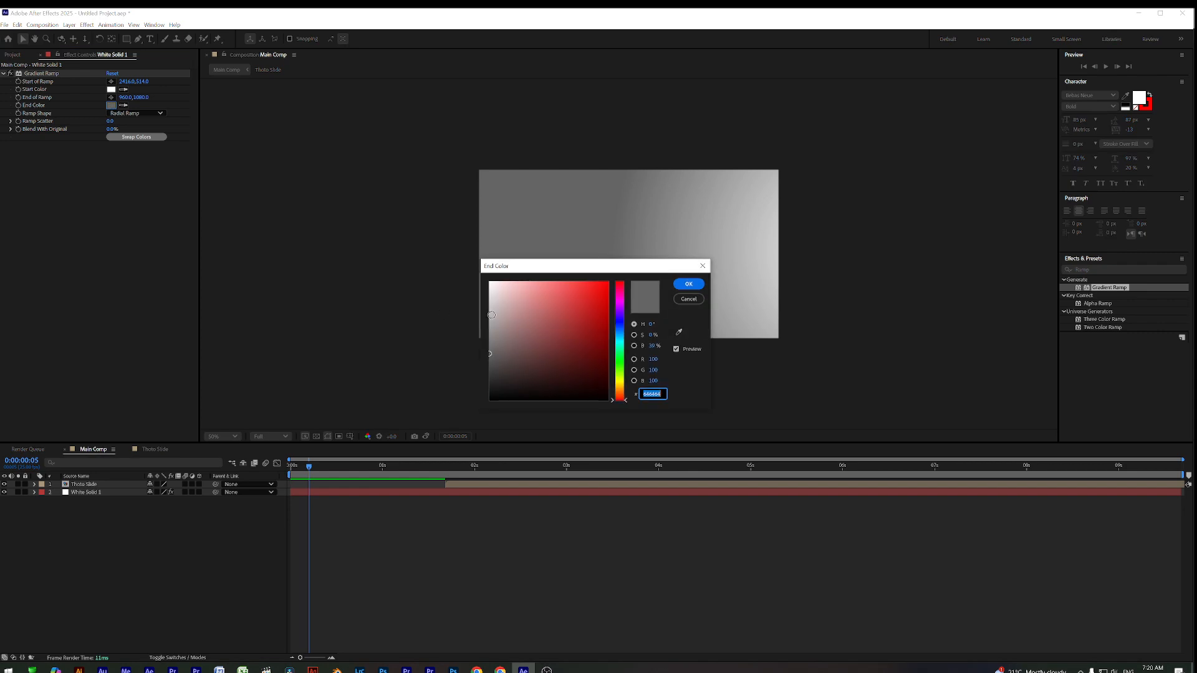
click(490, 334)
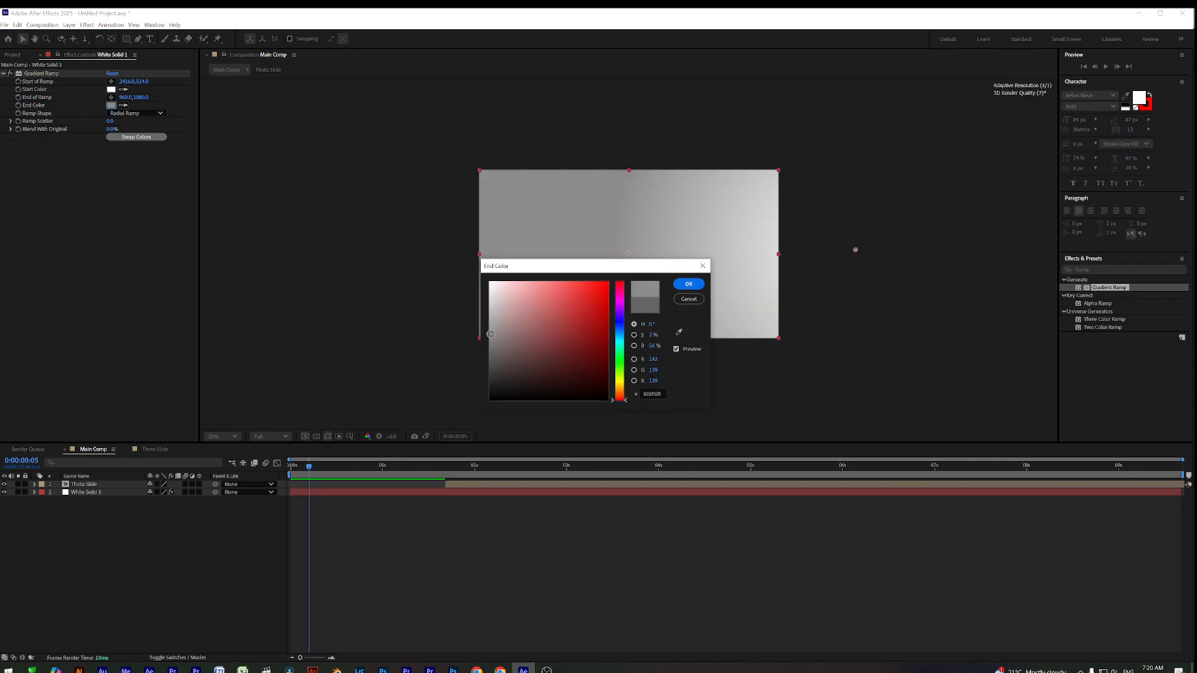
click(688, 283)
drag(308, 468, 399, 494)
drag(479, 485, 294, 477)
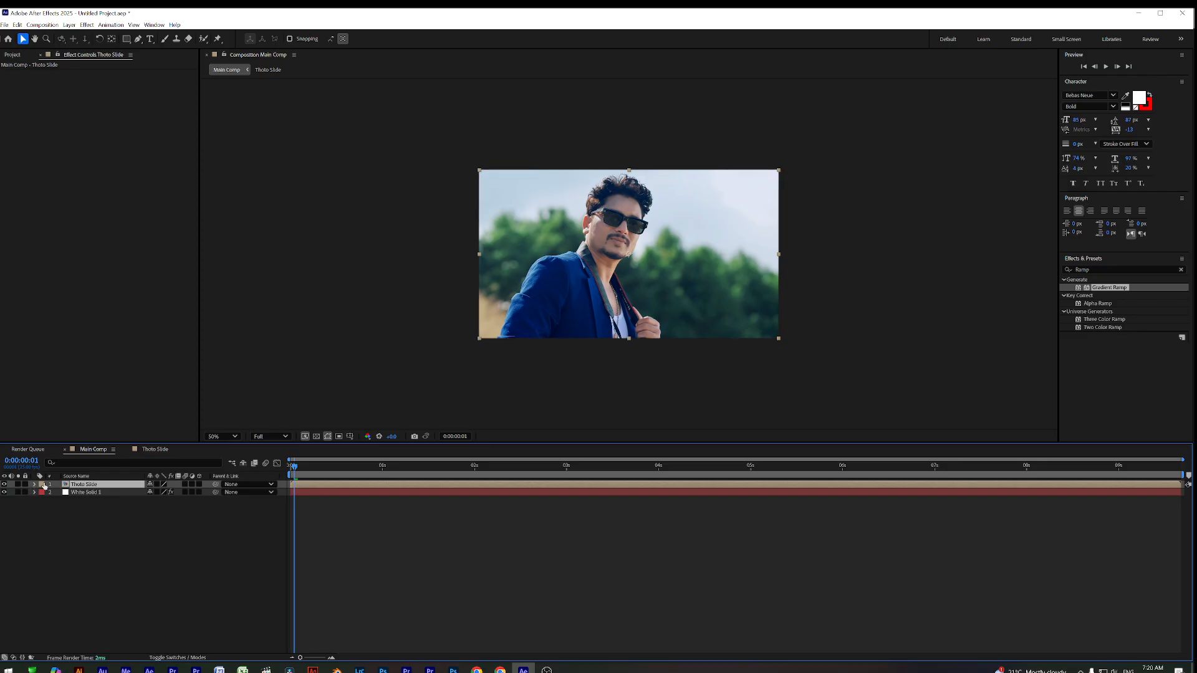
Apply the Tint effect to the Thoto Slide layer, turning the photo black and white
click(313, 506)
mouse_move(294, 468)
mouse_down()
mouse_move(259, 476)
mouse_move(286, 481)
mouse_up()
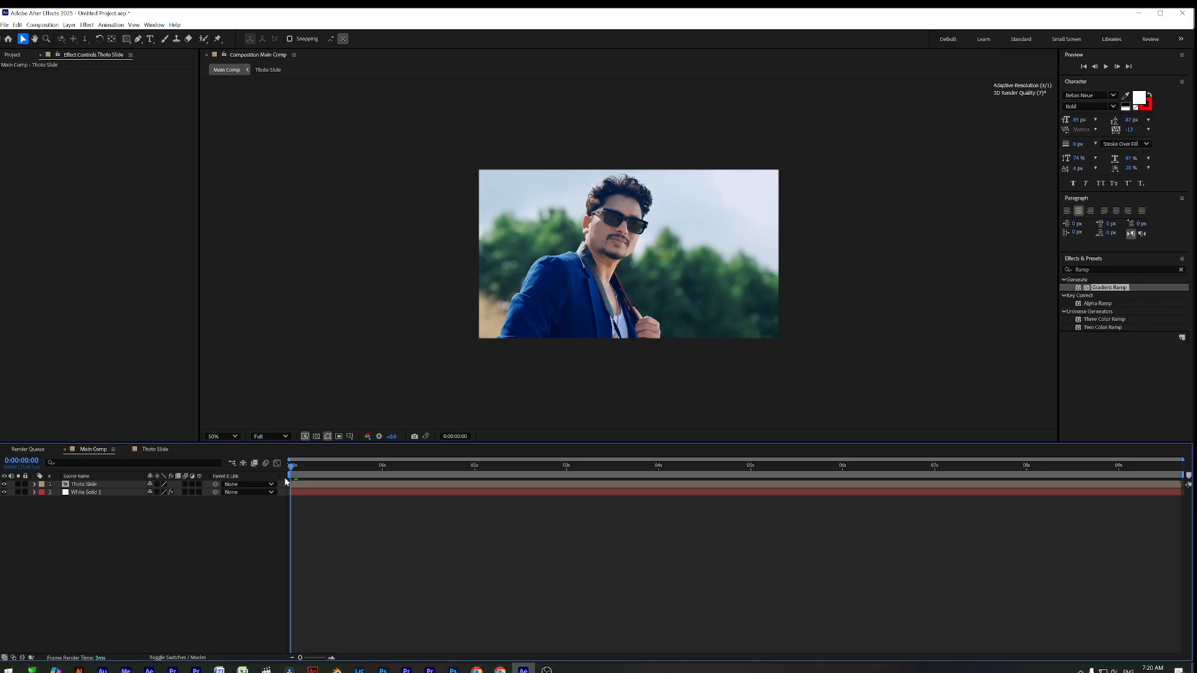
click(298, 490)
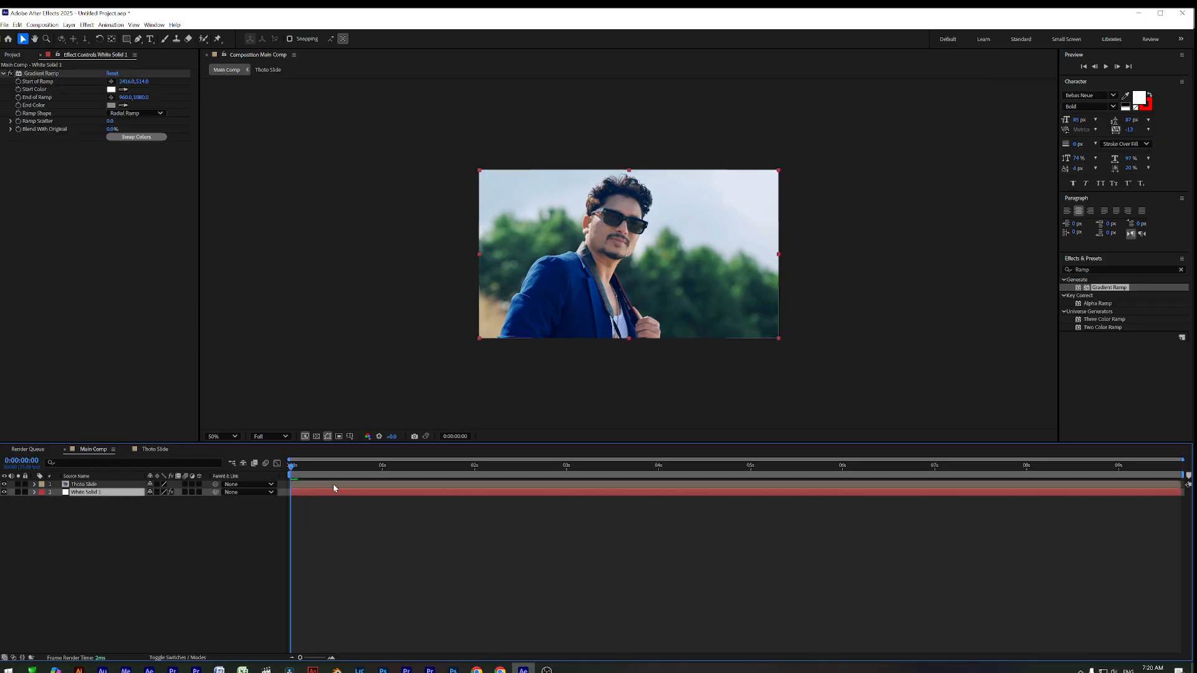
click(316, 485)
drag(298, 467, 379, 475)
click(1095, 270)
key(BackSpace)
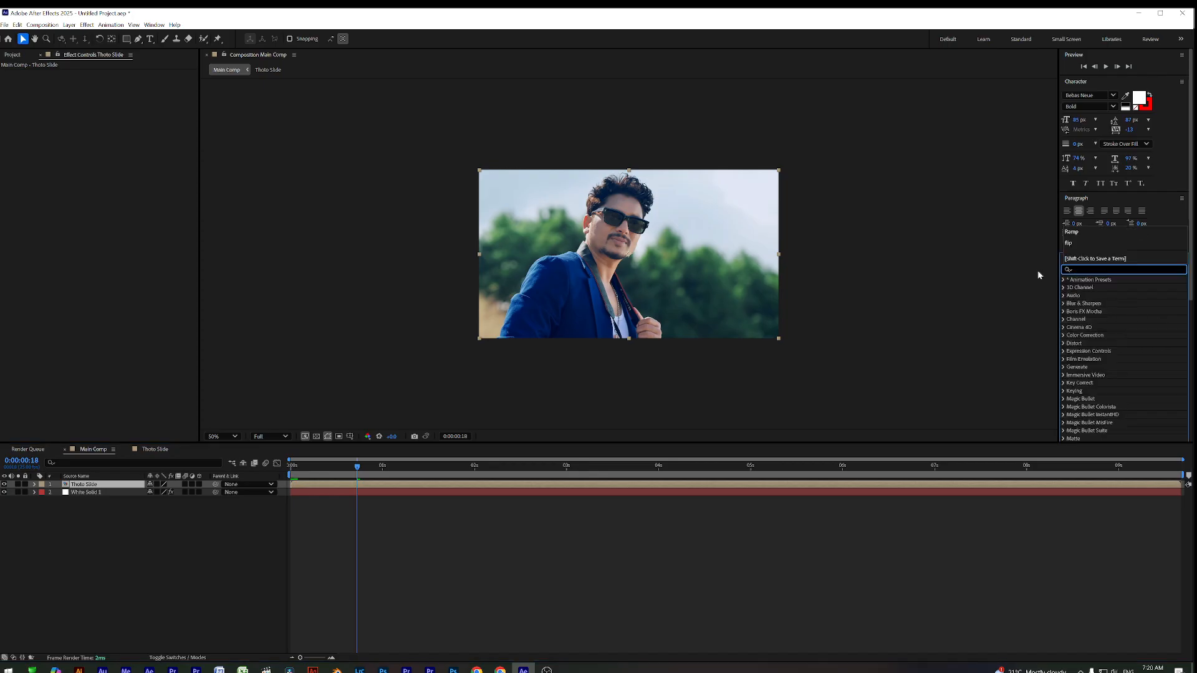
text(tint)
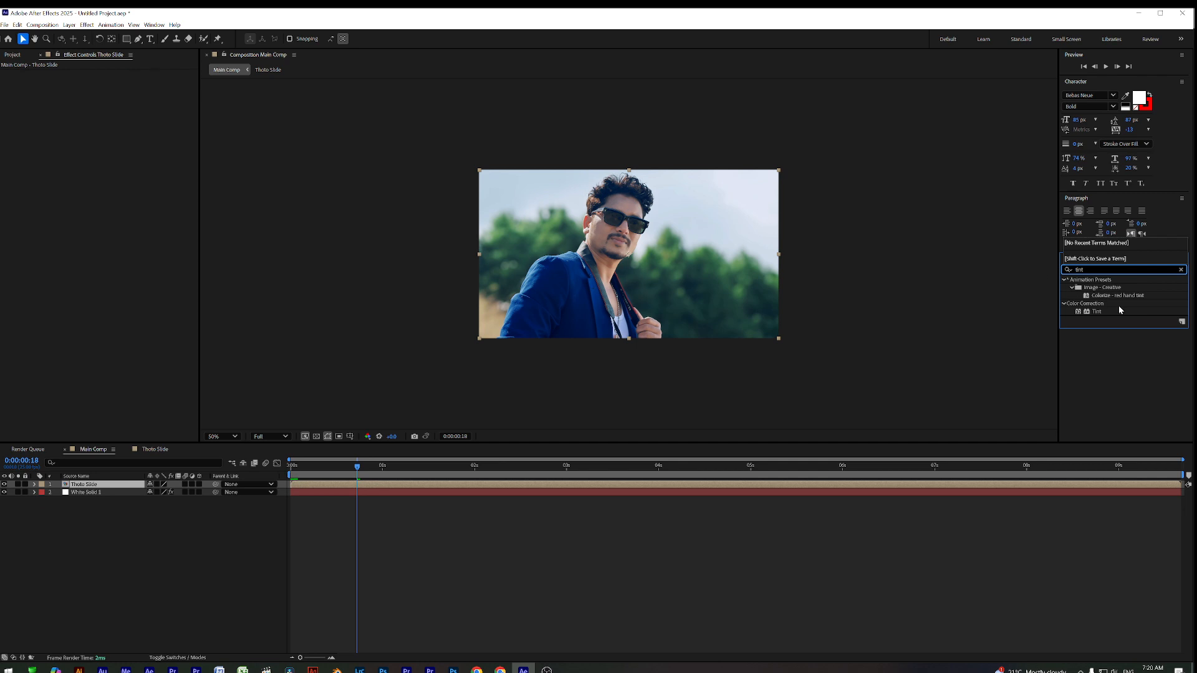
drag(1100, 310, 451, 490)
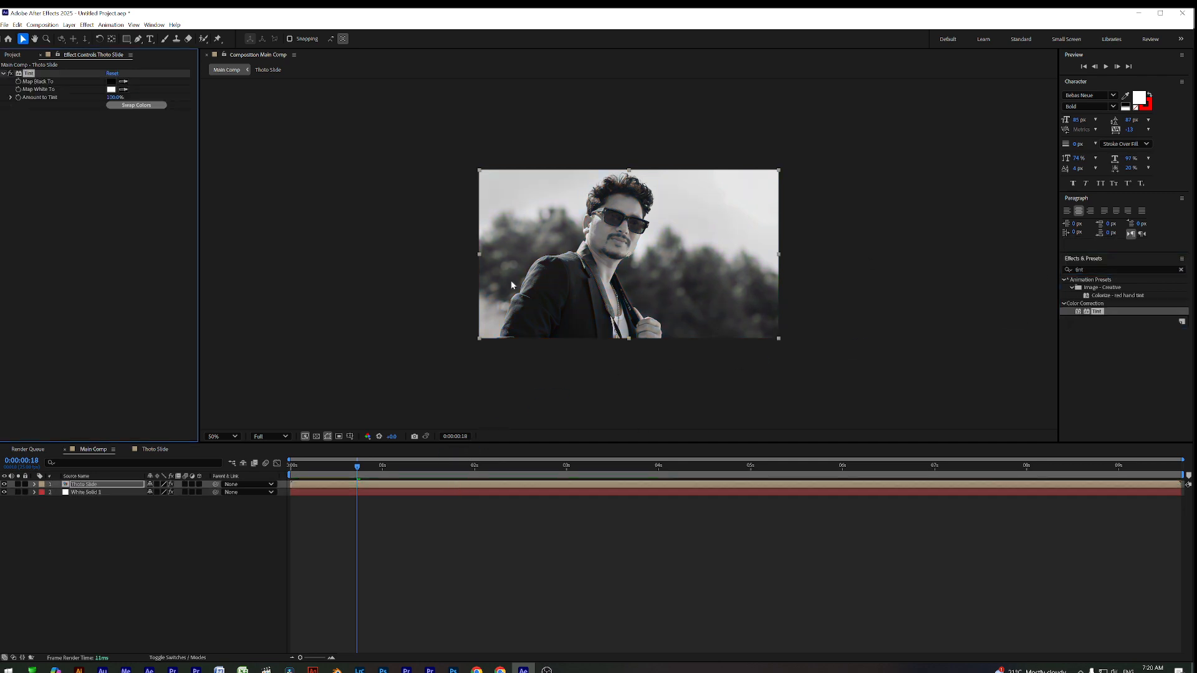
drag(332, 467, 290, 480)
Show the photo layer's Opacity and set it to 28%, then 0%
click(305, 487)
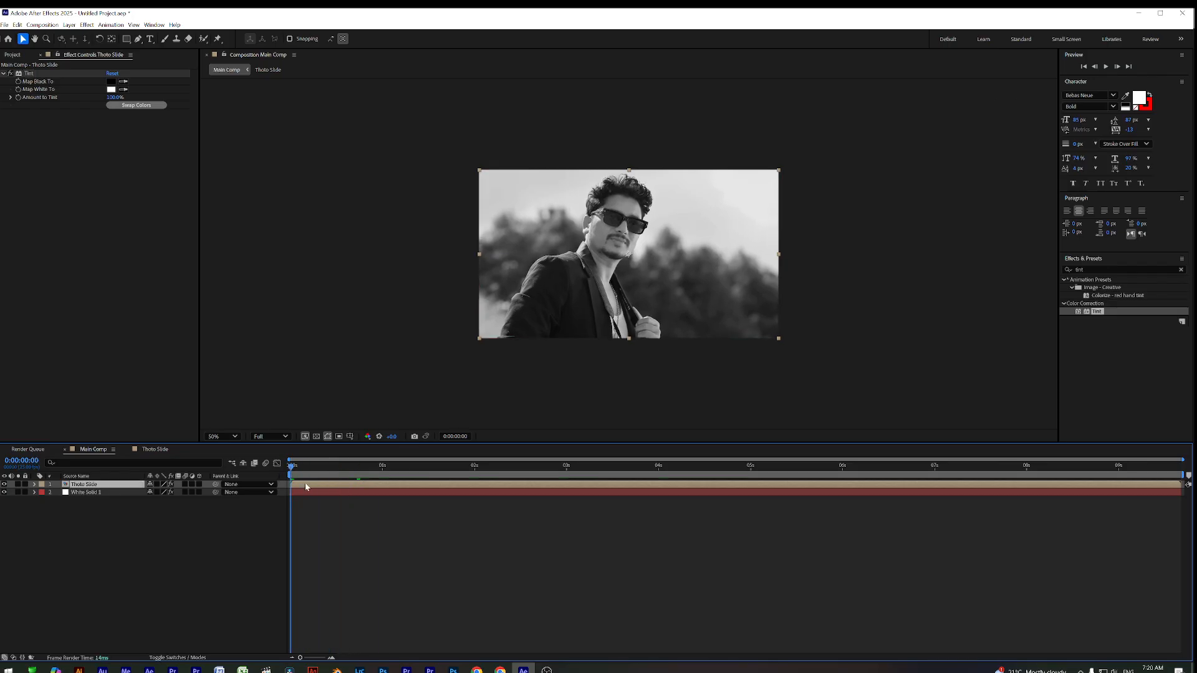
key(t)
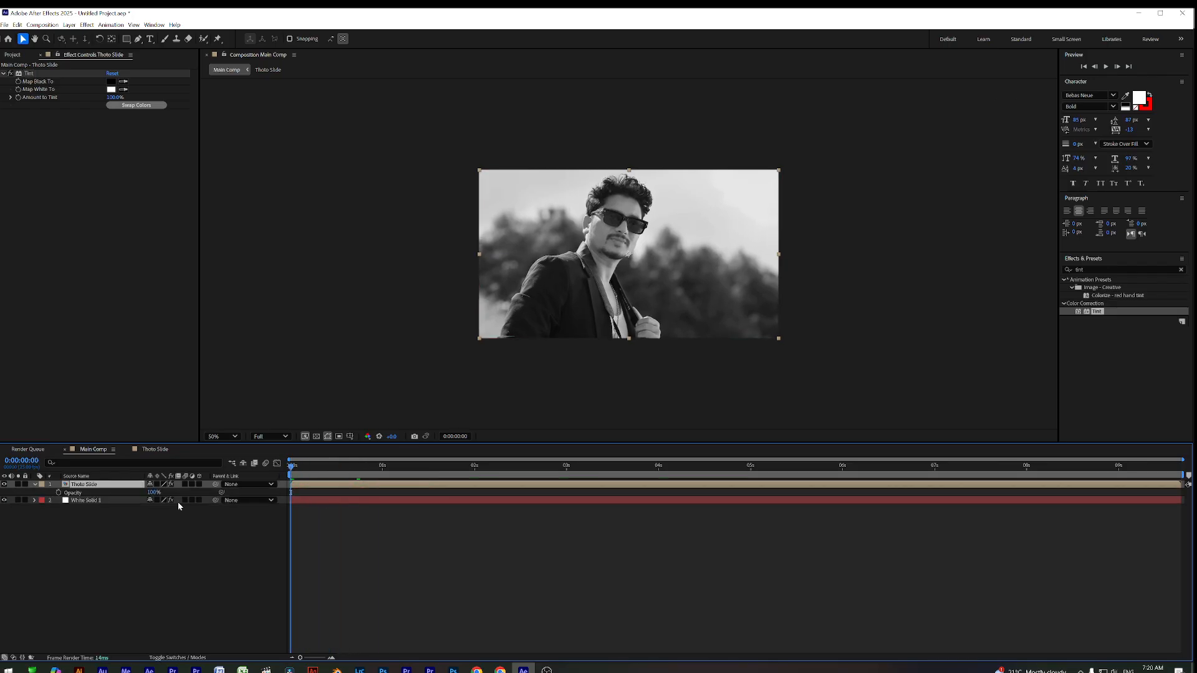
drag(152, 494, 140, 493)
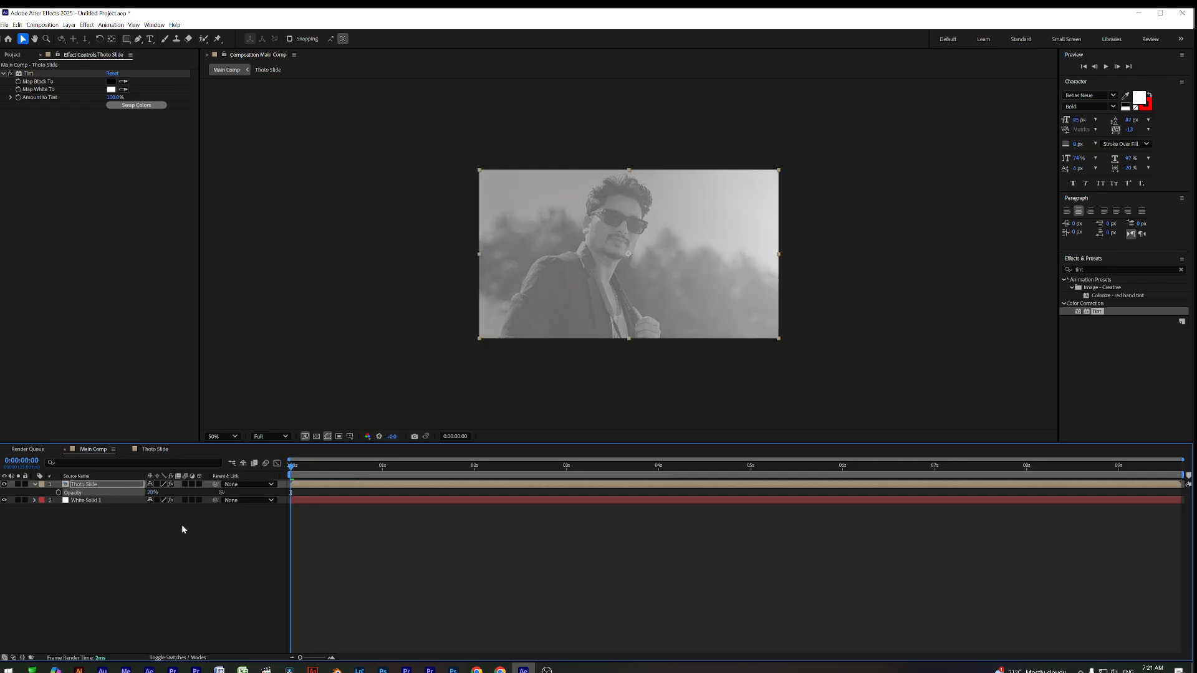
click(346, 551)
click(152, 492)
text(28)
key(Return)
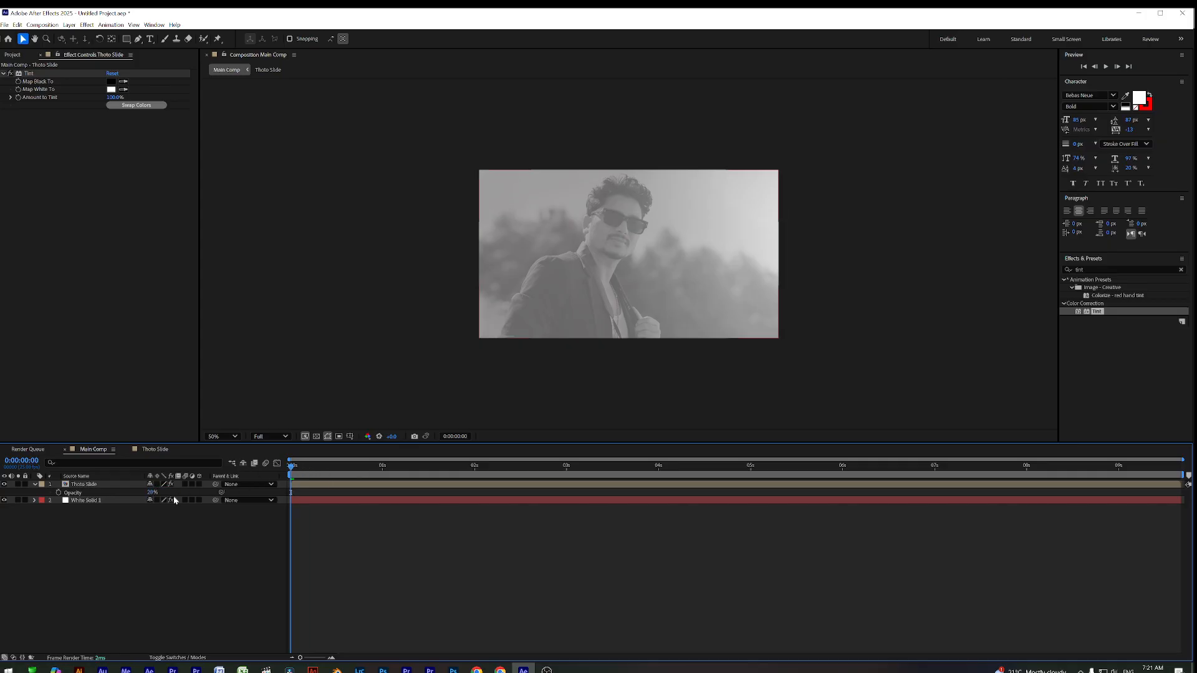
click(151, 492)
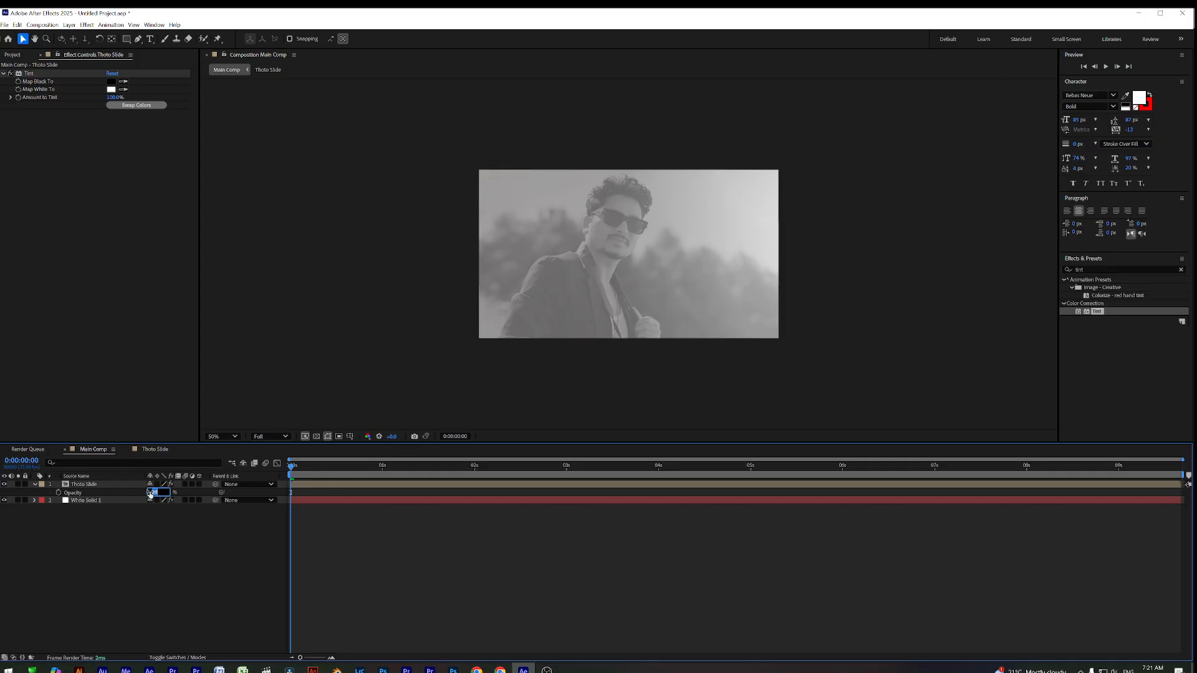
text(0)
key(Return)
key(space)
Keyframe Opacity at 0% at the start and 20% at 1 second
mouse_move(371, 466)
mouse_down()
mouse_move(381, 489)
mouse_move(364, 471)
mouse_move(382, 479)
mouse_up()
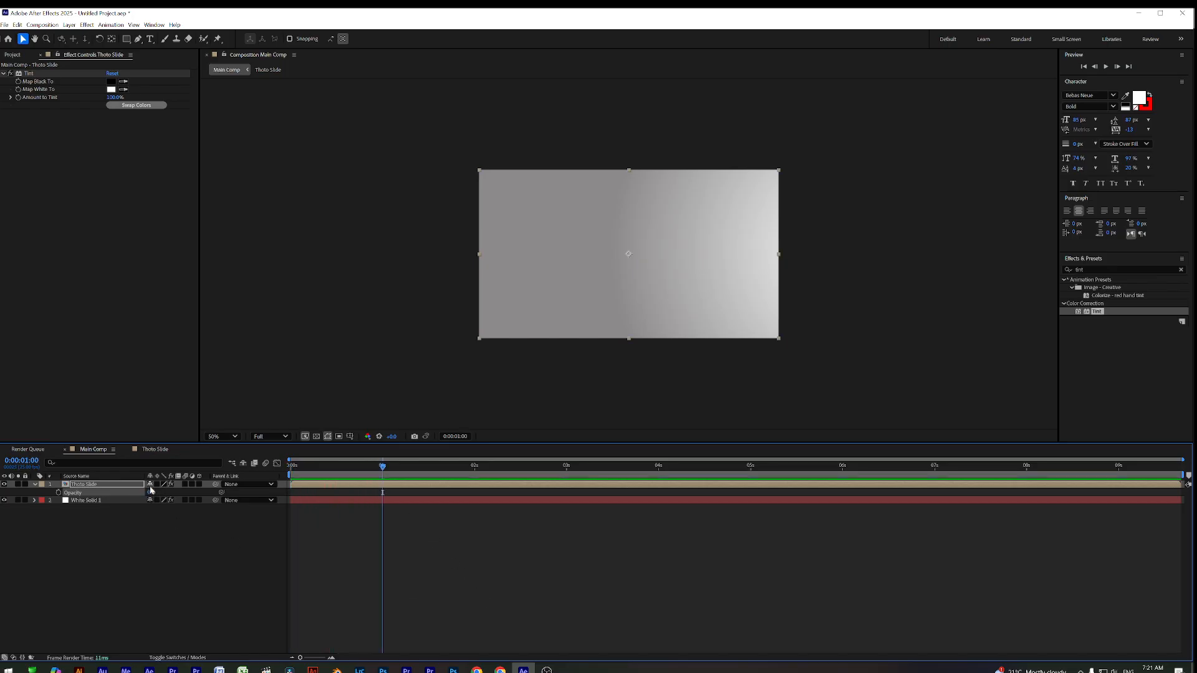
key(Home)
click(58, 493)
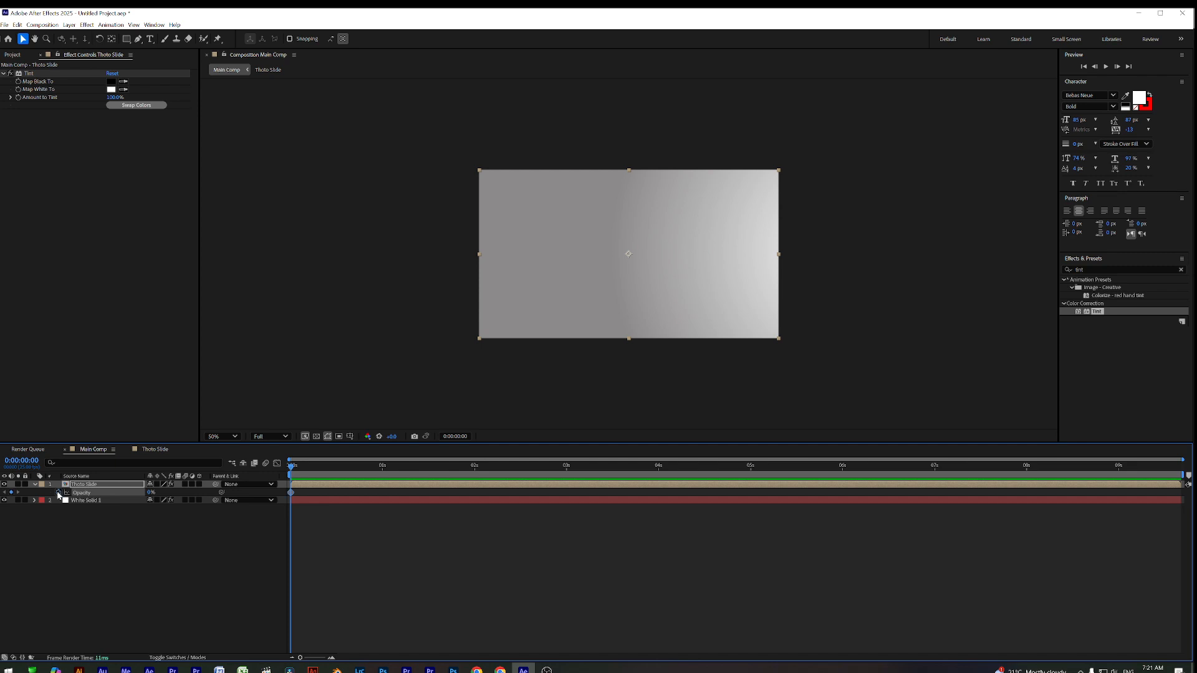
click(387, 477)
drag(387, 477, 383, 479)
click(150, 492)
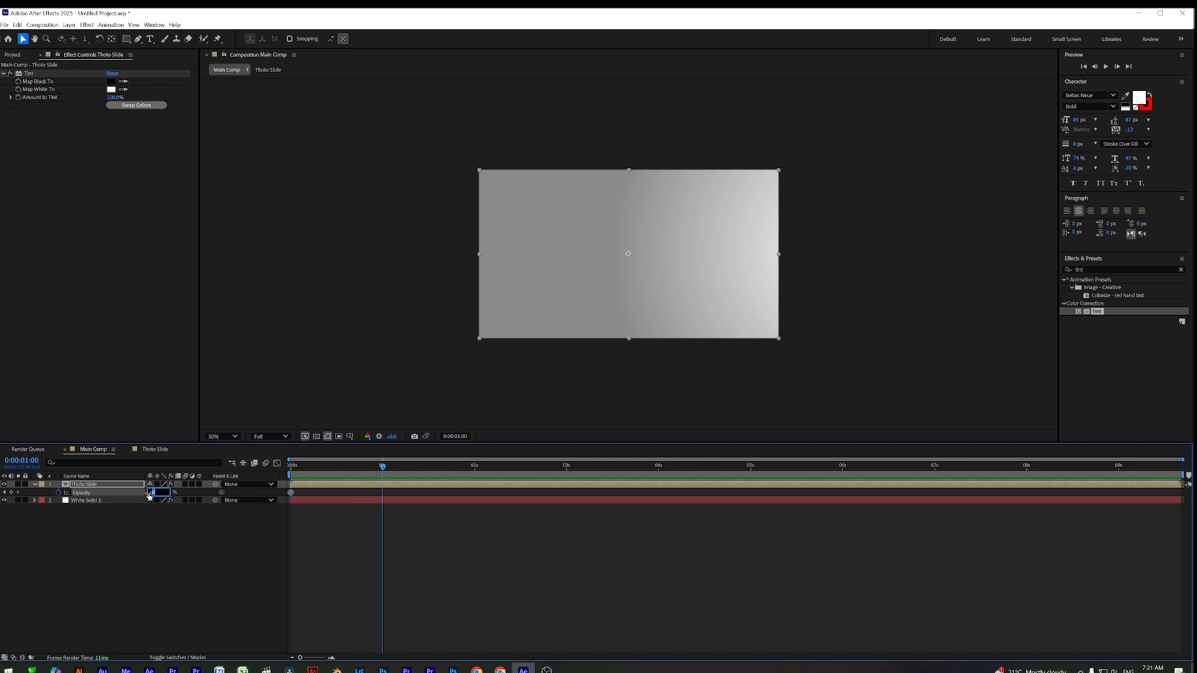
text(20)
key(Return)
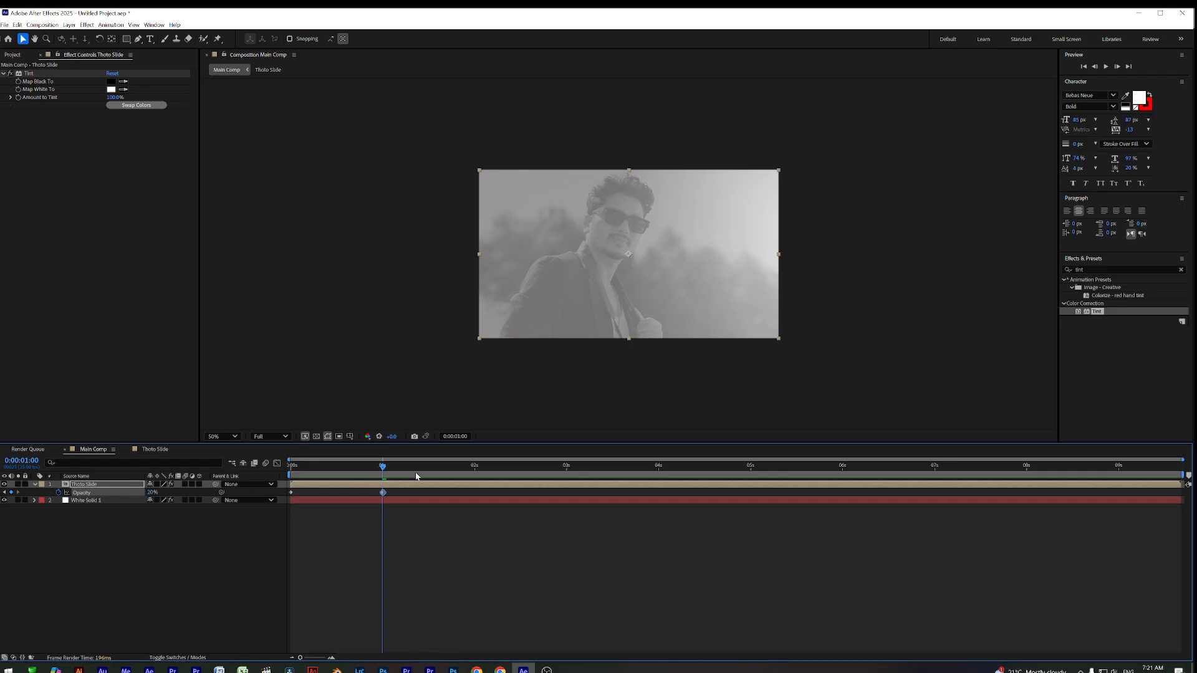
Preview the fade-in, then Easy Ease both opacity keyframes and preview again
key(Home)
key(space)
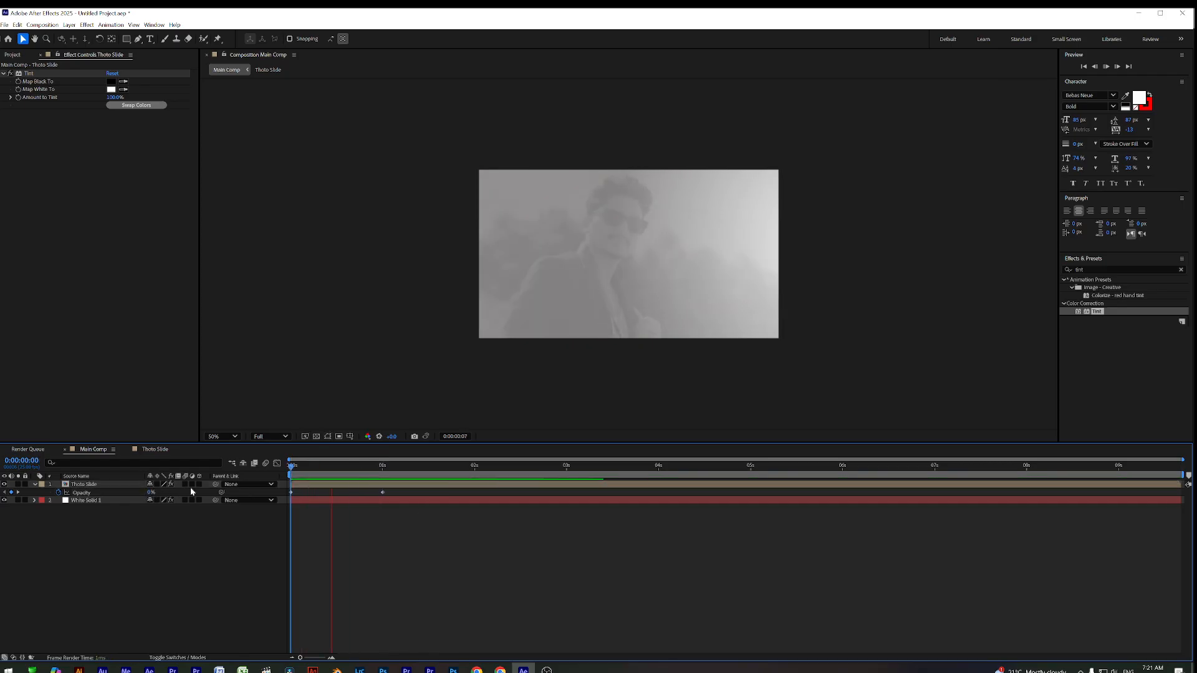
key(space)
drag(342, 468, 272, 479)
key(space)
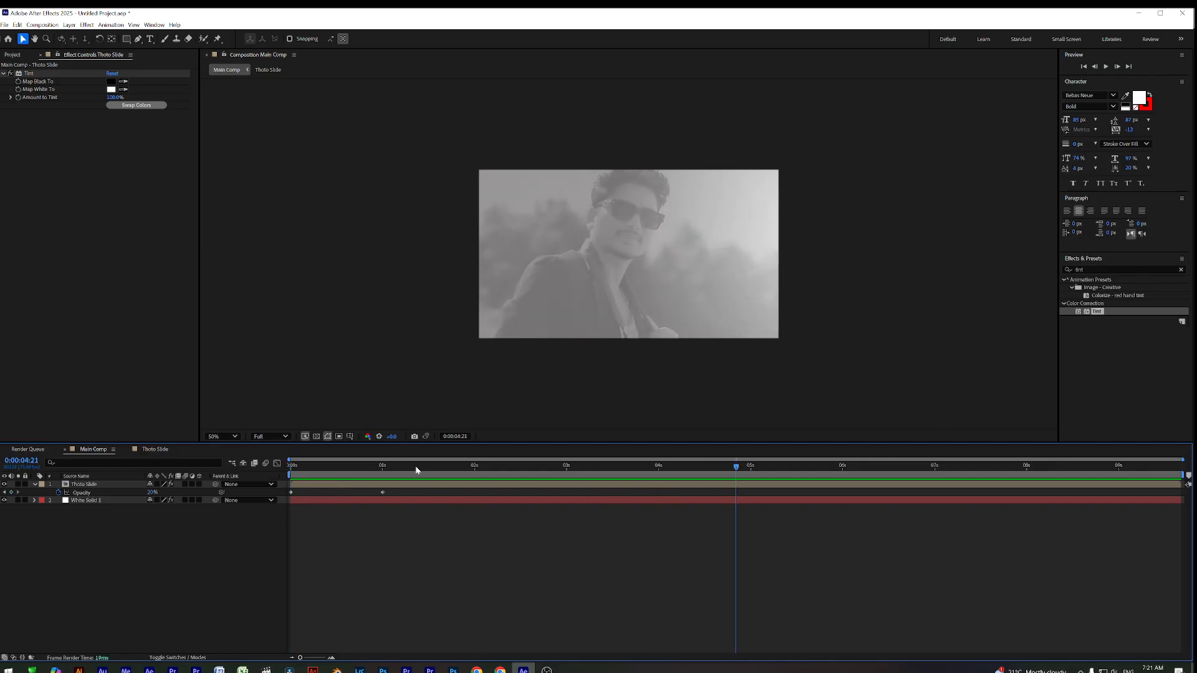
key(space)
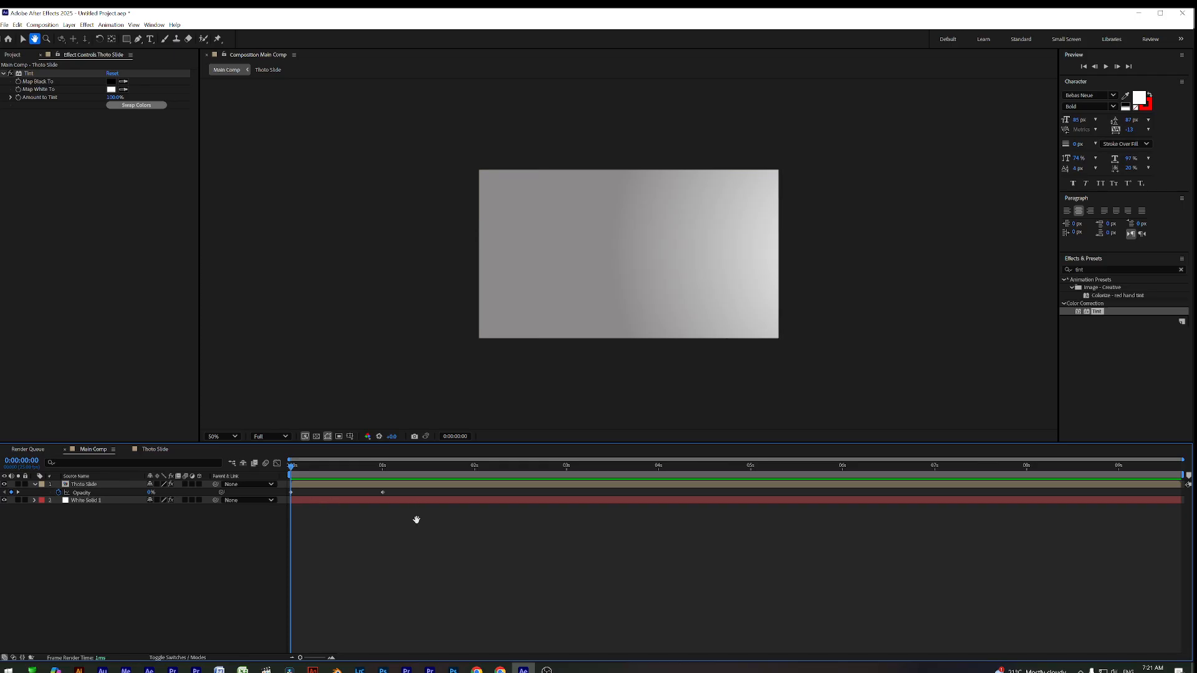
drag(406, 533, 287, 488)
key(F9)
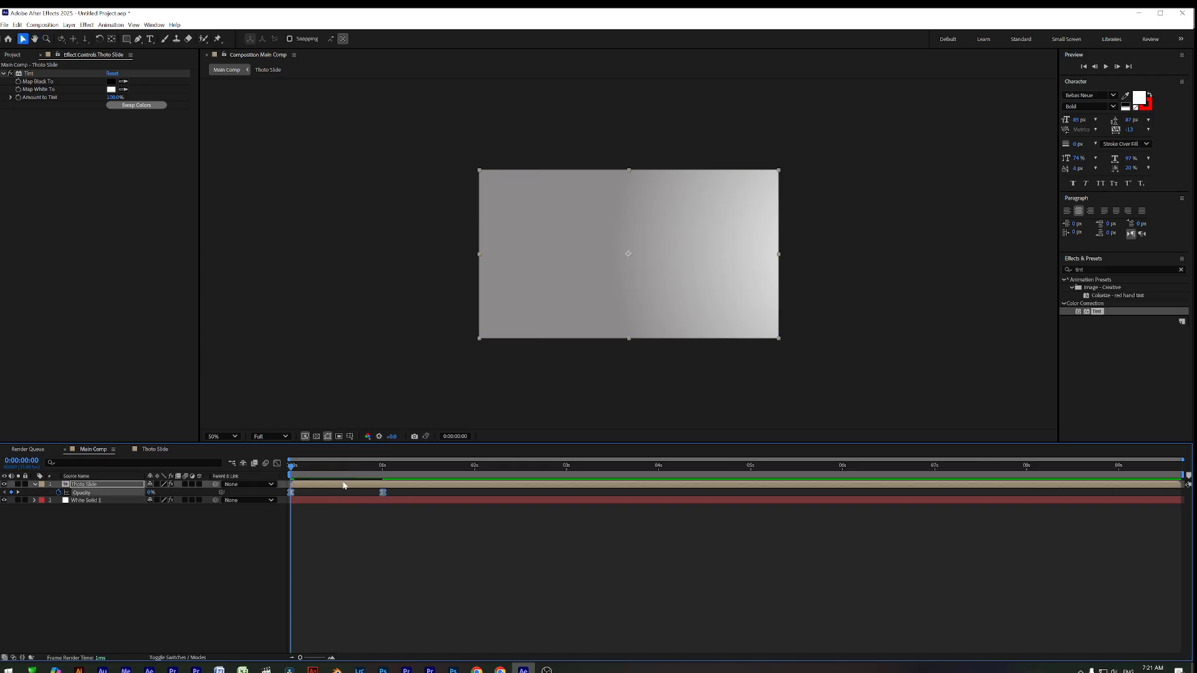
click(335, 507)
key(space)
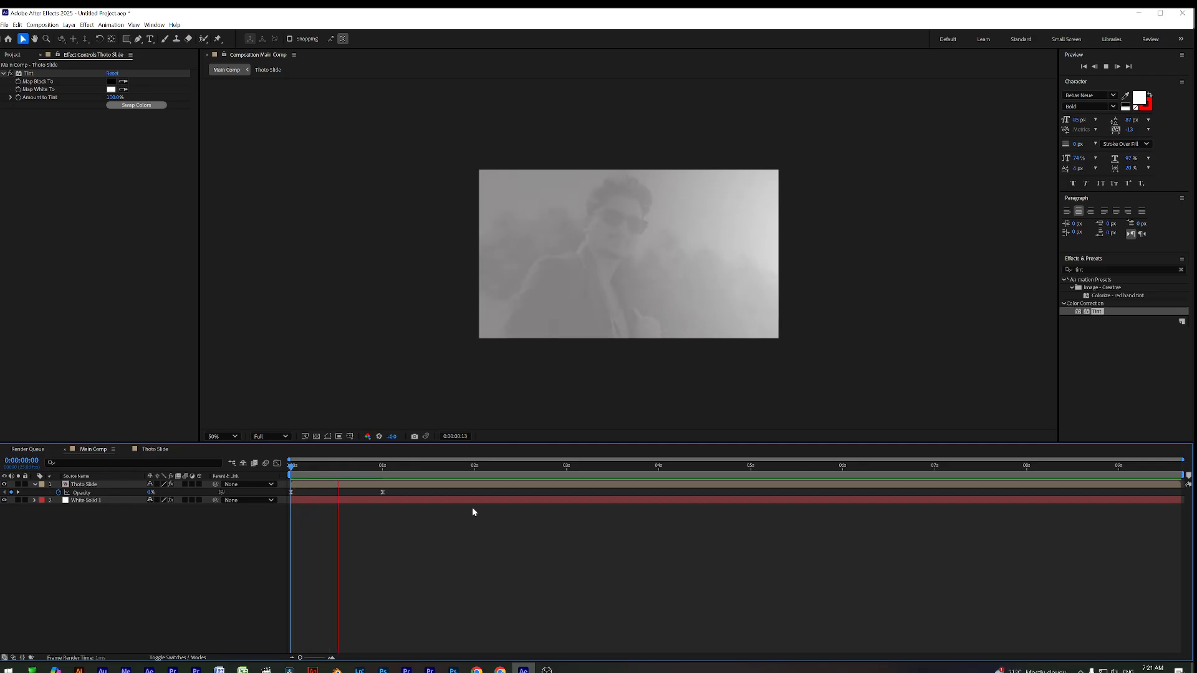
key(space)
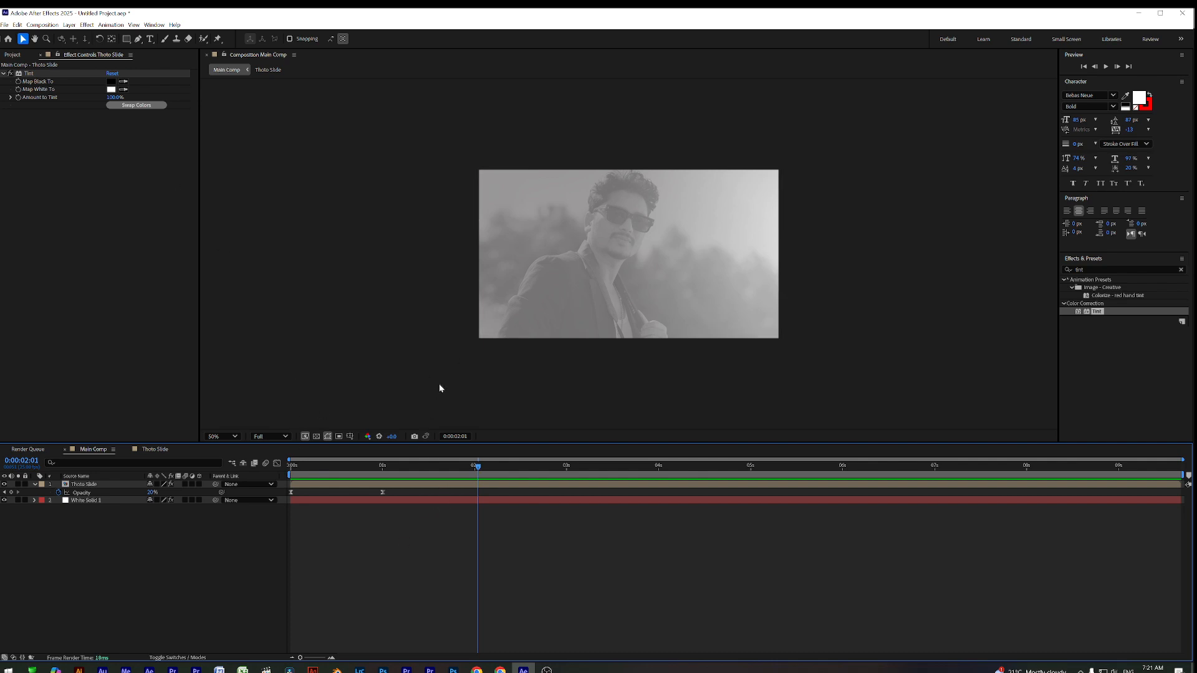
Draw a tall rectangle over the left side of the faded photo
click(126, 39)
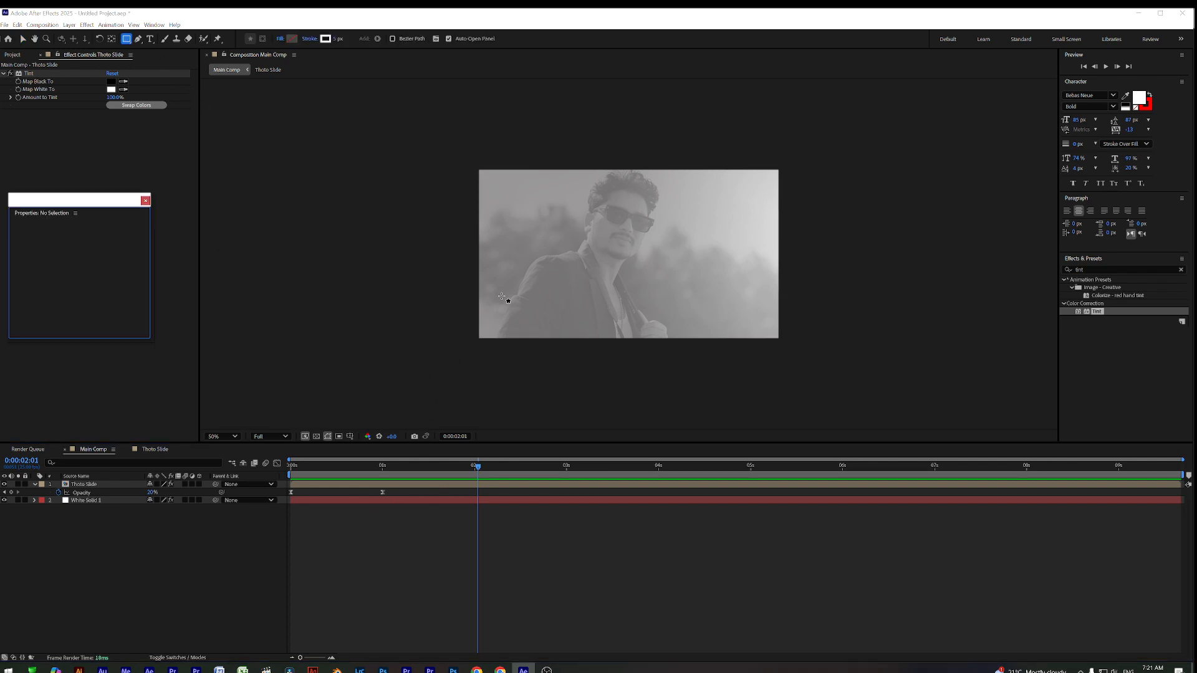
click(446, 182)
mouse_move(434, 149)
mouse_down()
mouse_move(531, 381)
mouse_move(573, 386)
mouse_up()
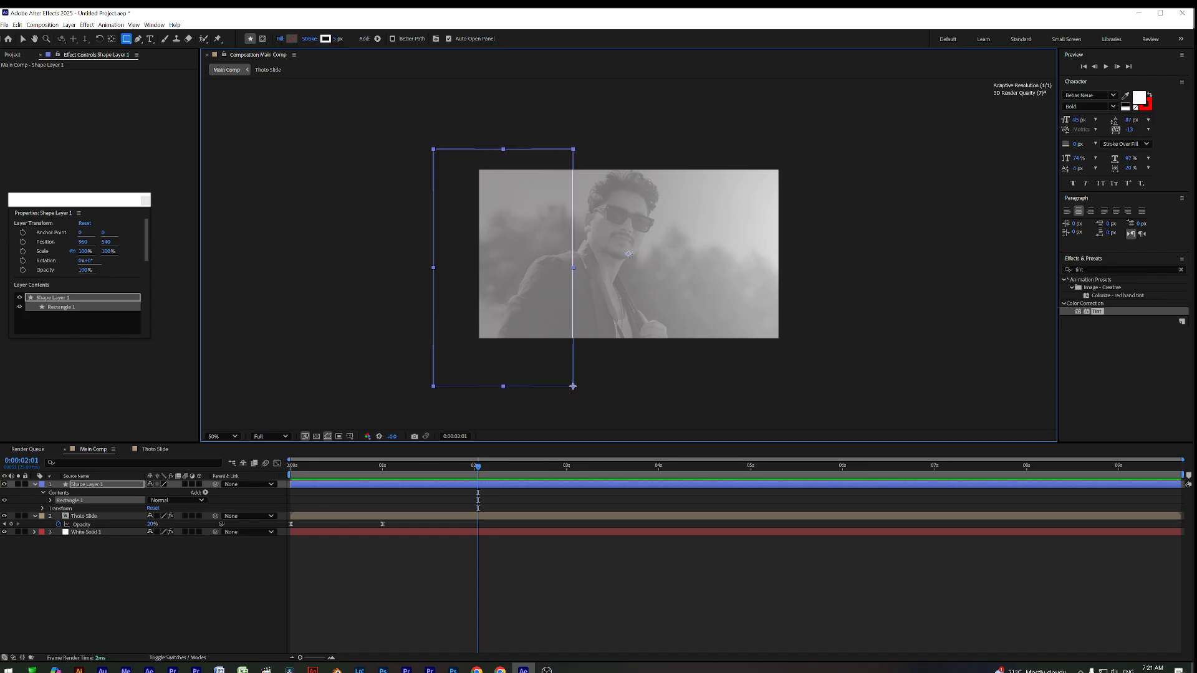
Remove the rectangle's stroke and give it a white fill
click(325, 39)
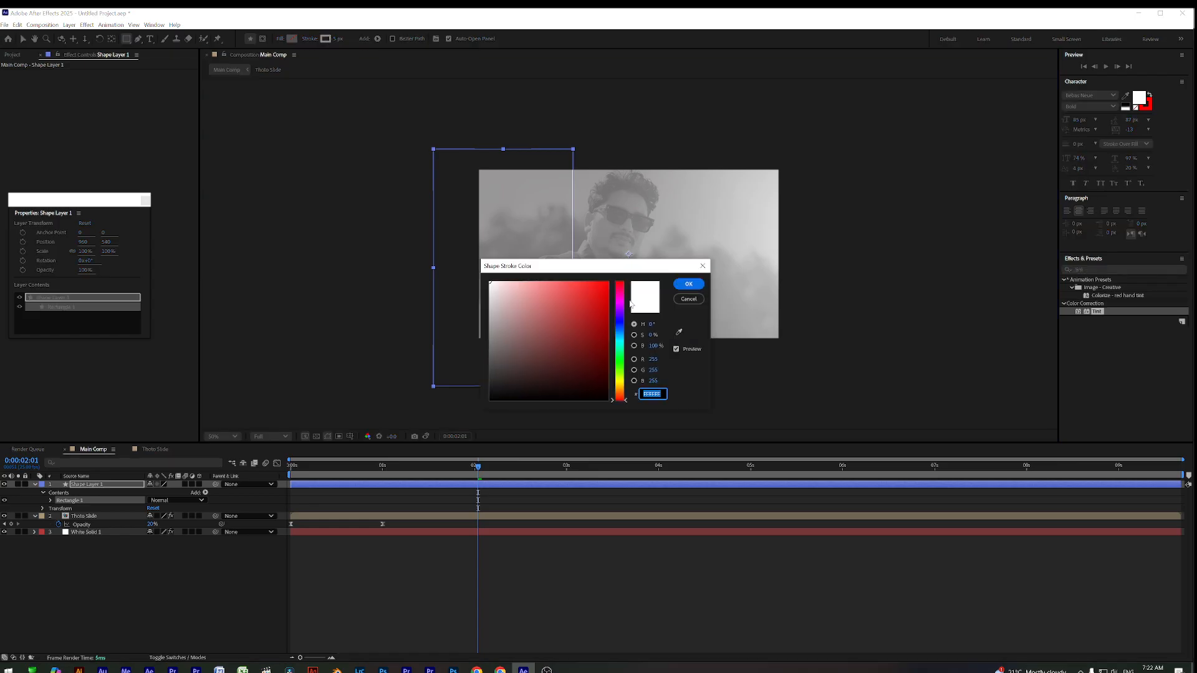
click(688, 283)
click(310, 39)
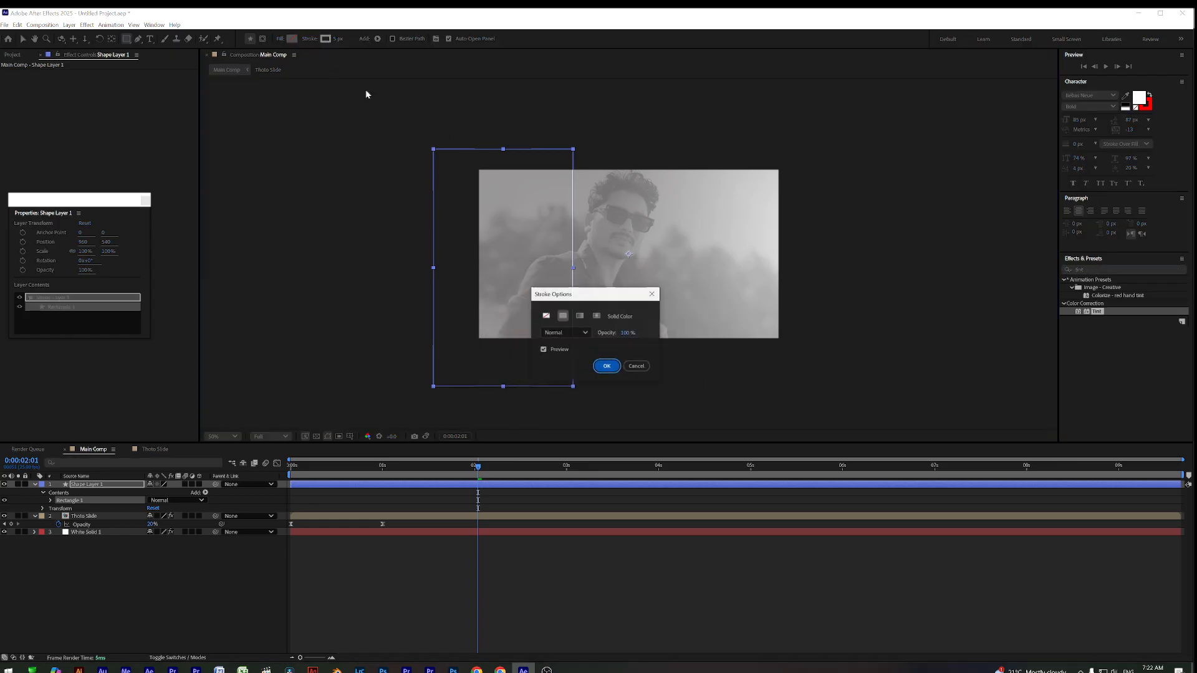
click(546, 316)
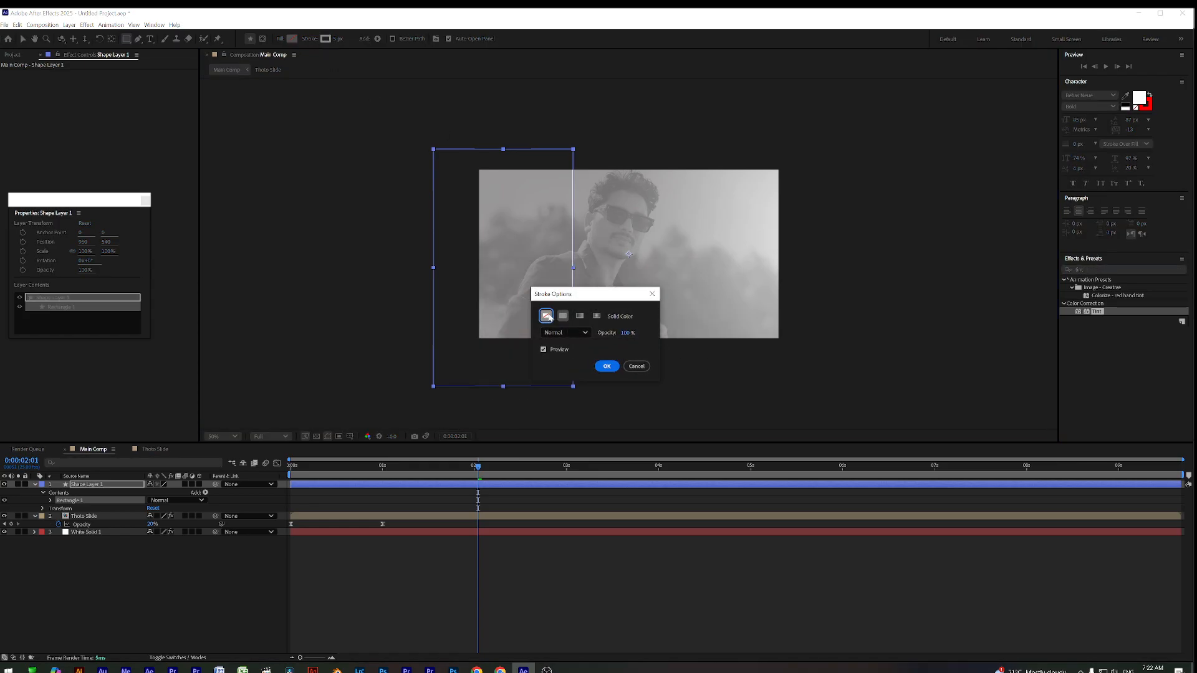
click(608, 365)
click(292, 39)
click(490, 282)
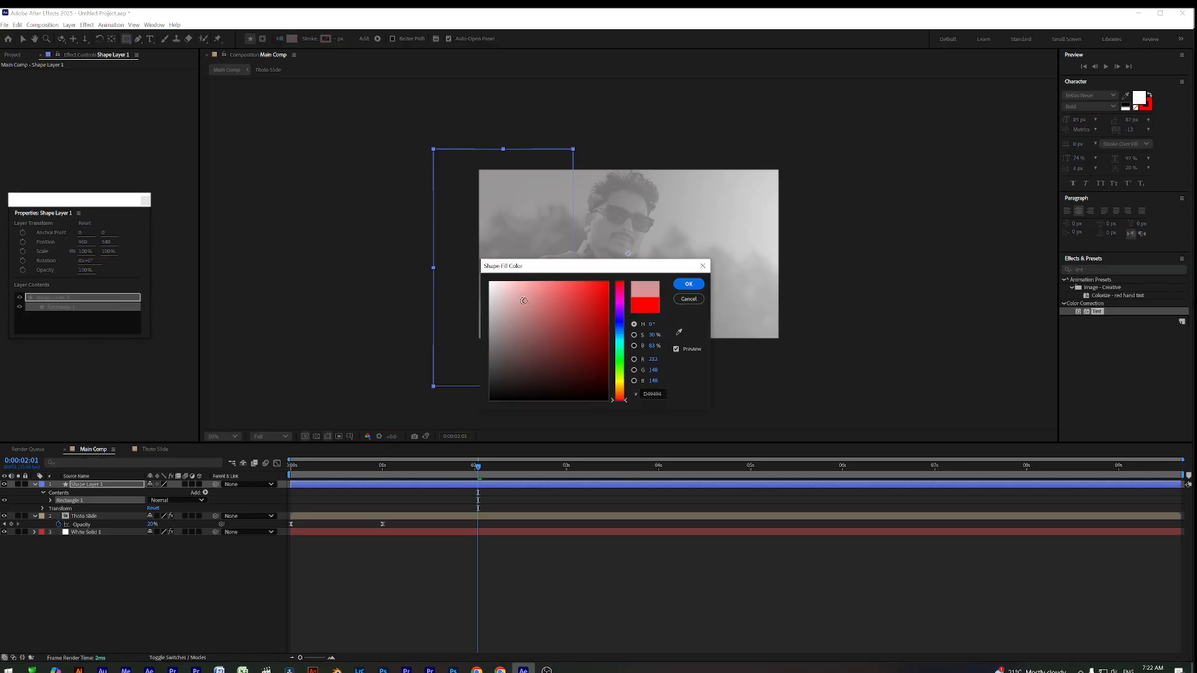
click(688, 284)
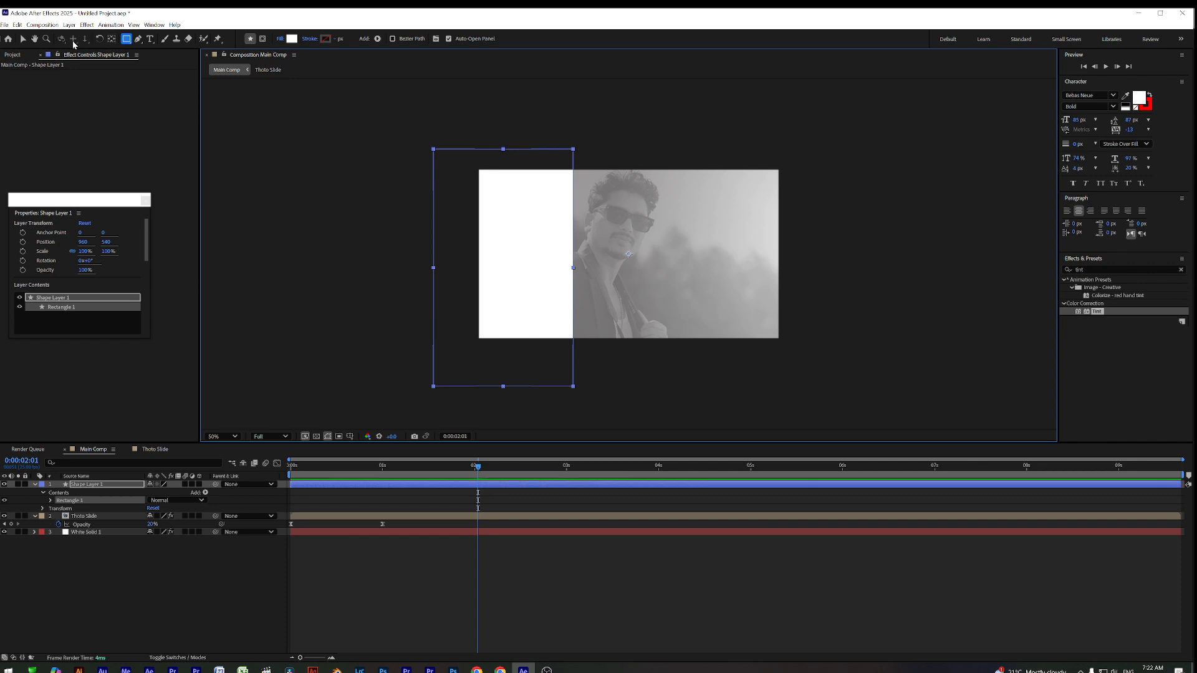
click(112, 38)
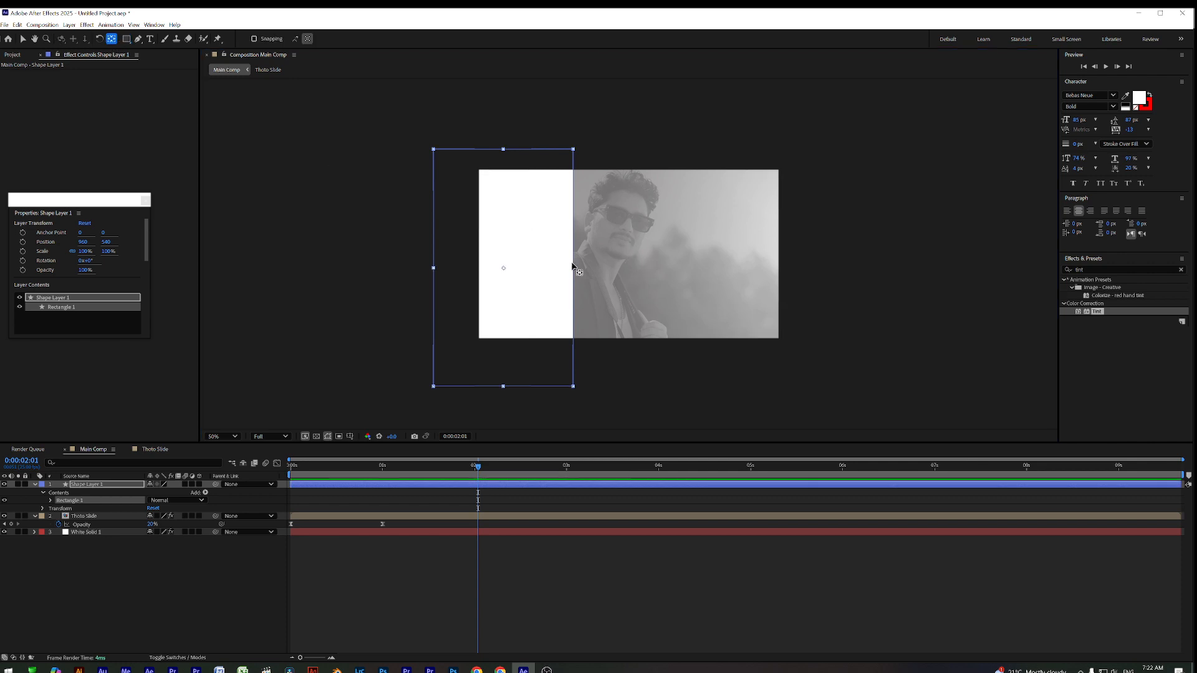
Reposition the rectangle's anchor point and try rotations between about 25° and 36°
drag(502, 268, 435, 269)
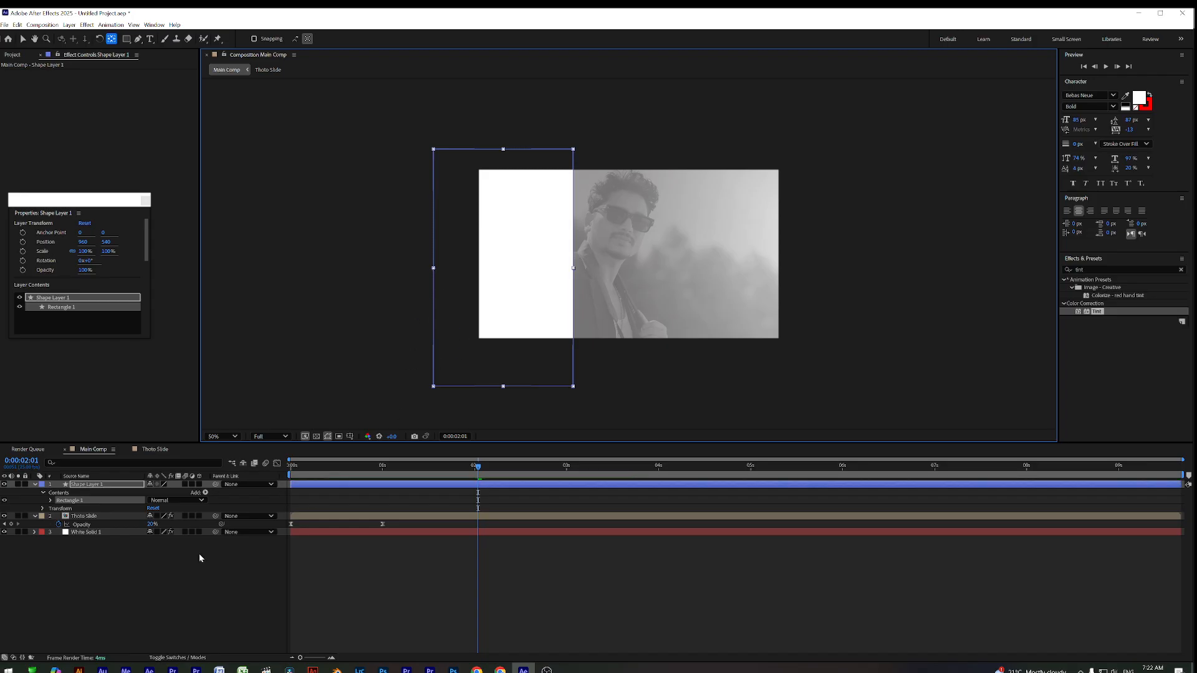
key(r)
drag(160, 493, 166, 494)
key(ctrl+z)
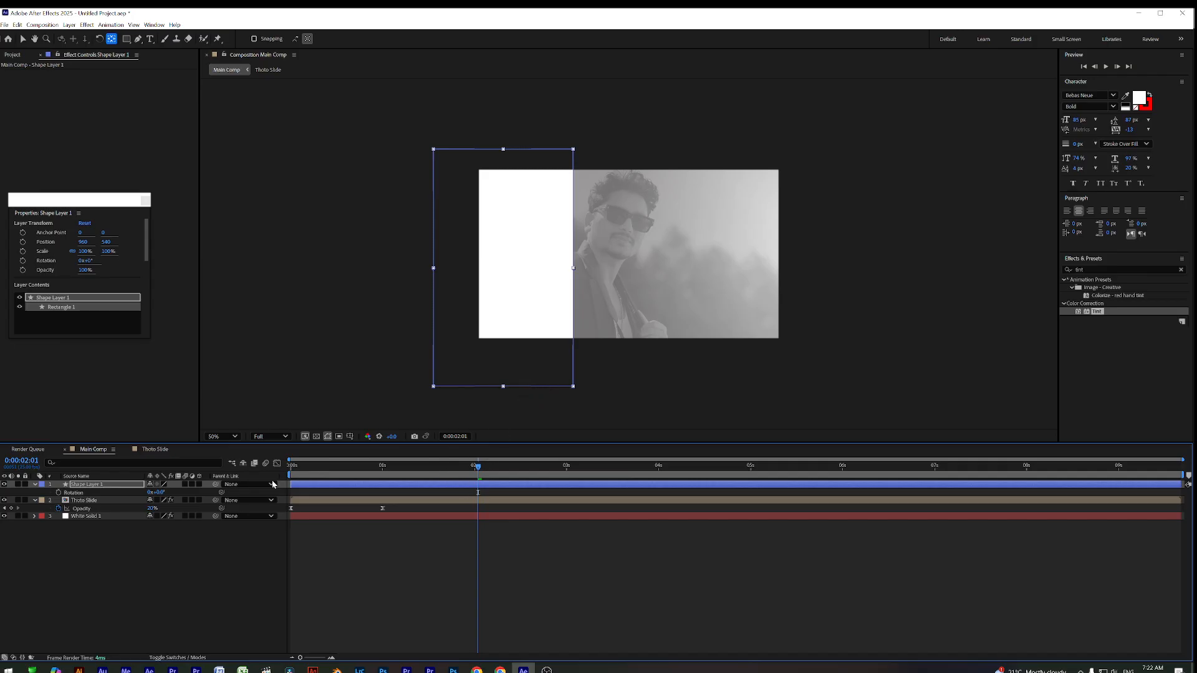
mouse_move(161, 493)
mouse_down()
mouse_move(195, 493)
mouse_move(175, 494)
mouse_up()
drag(628, 254, 461, 149)
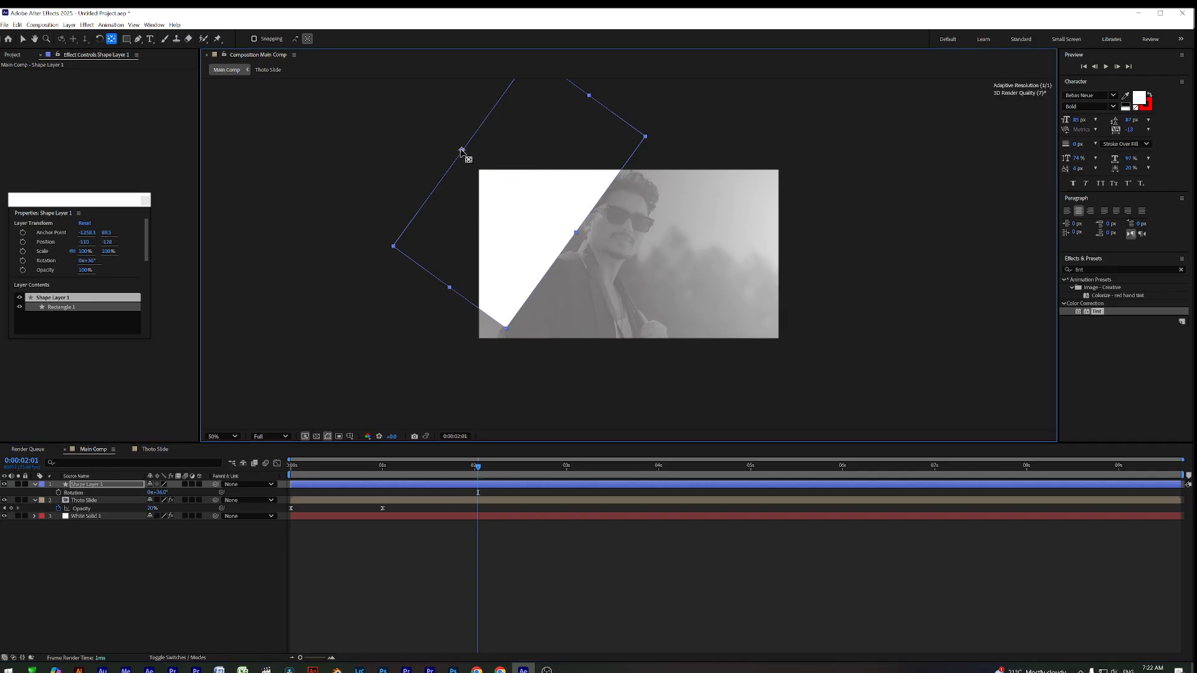
key(ctrl+z)
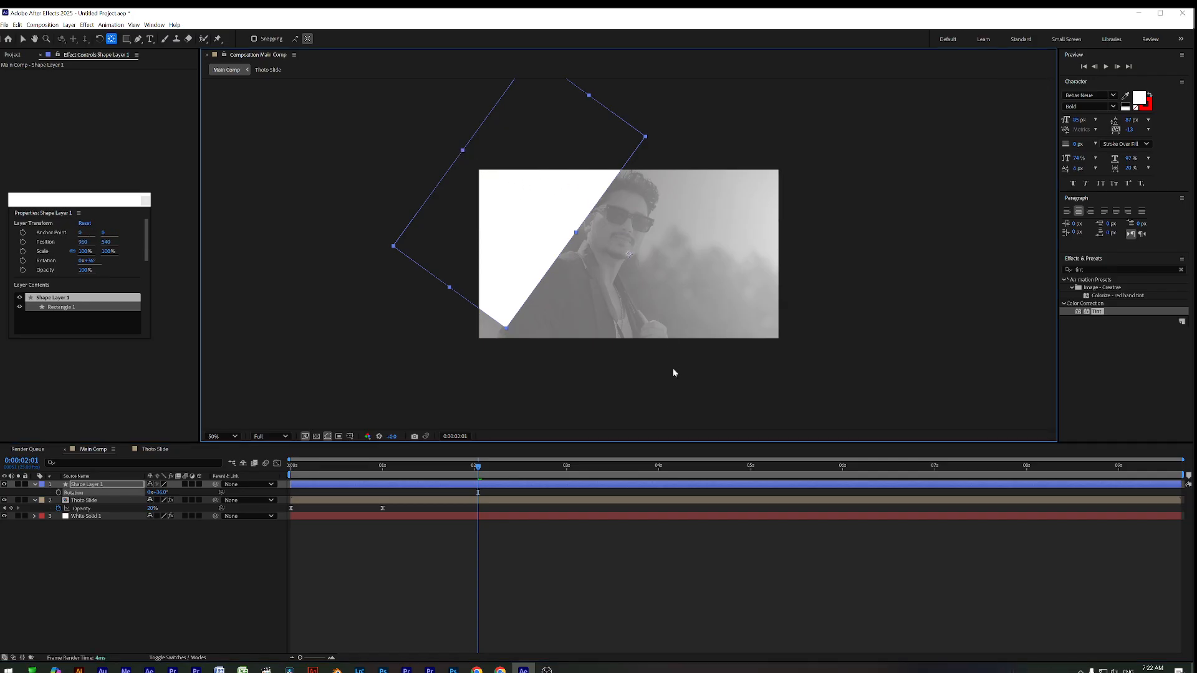
mouse_move(157, 492)
mouse_down()
mouse_move(177, 492)
mouse_move(155, 492)
mouse_up()
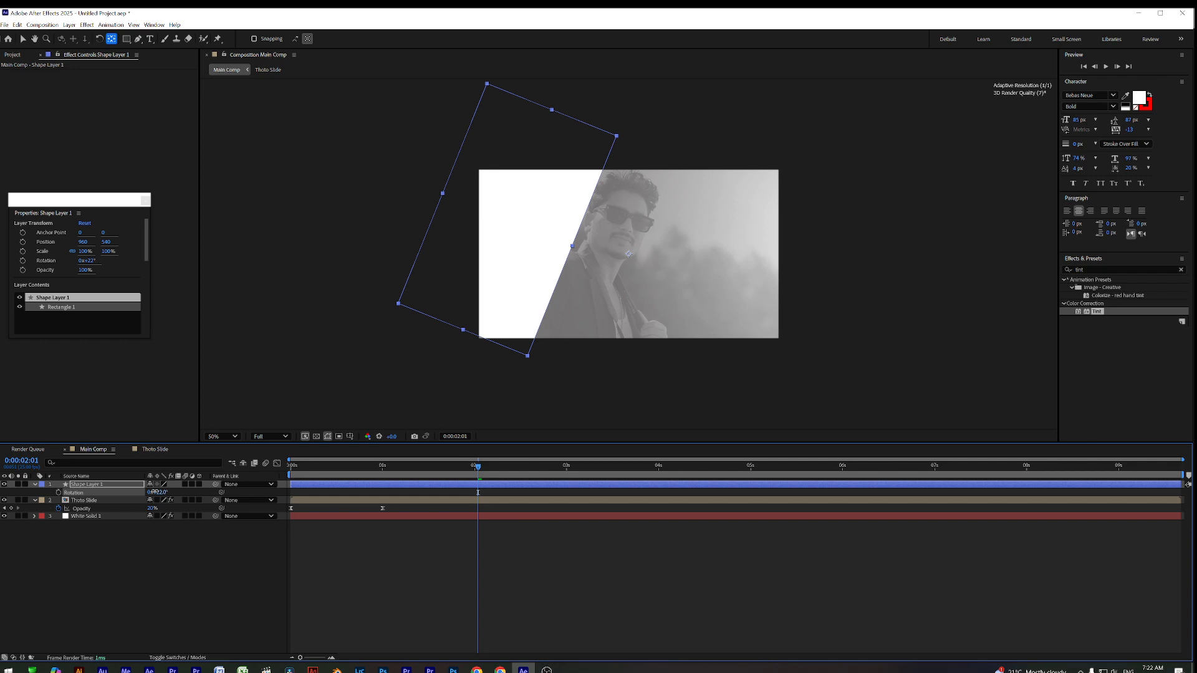
drag(155, 492, 412, 447)
drag(628, 254, 448, 178)
Shift the rectangle into place, settle its rotation at 39°, and reselect Shape Layer 1
click(24, 39)
drag(554, 252, 490, 245)
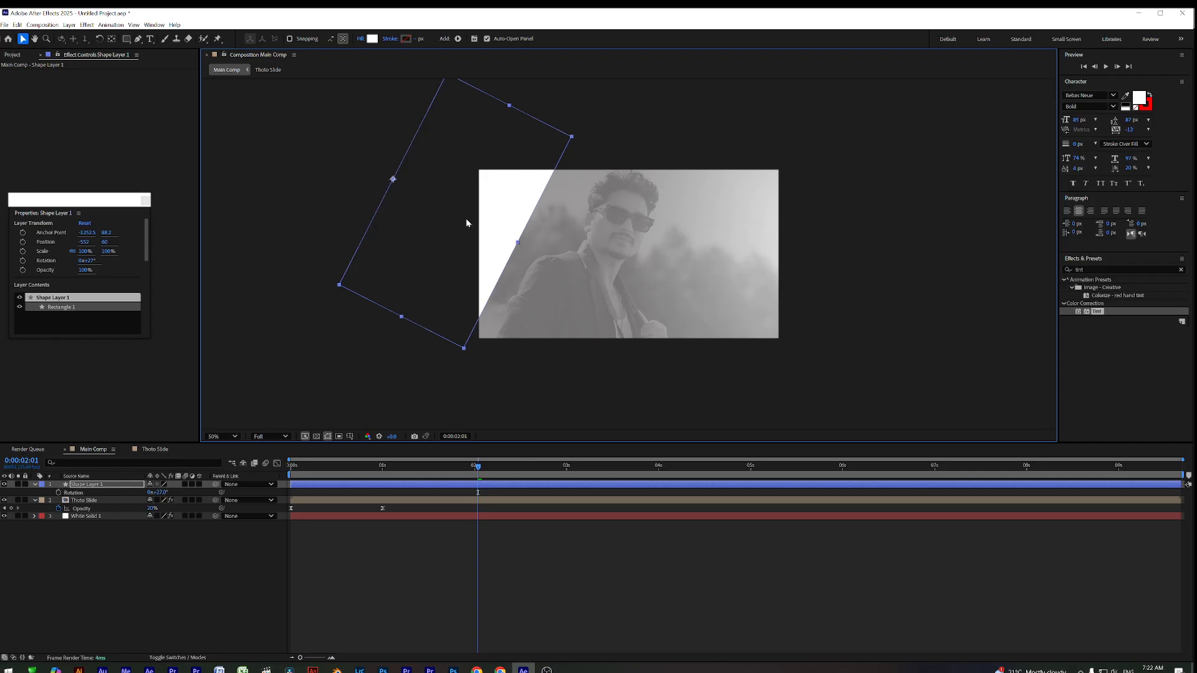
drag(157, 492, 164, 493)
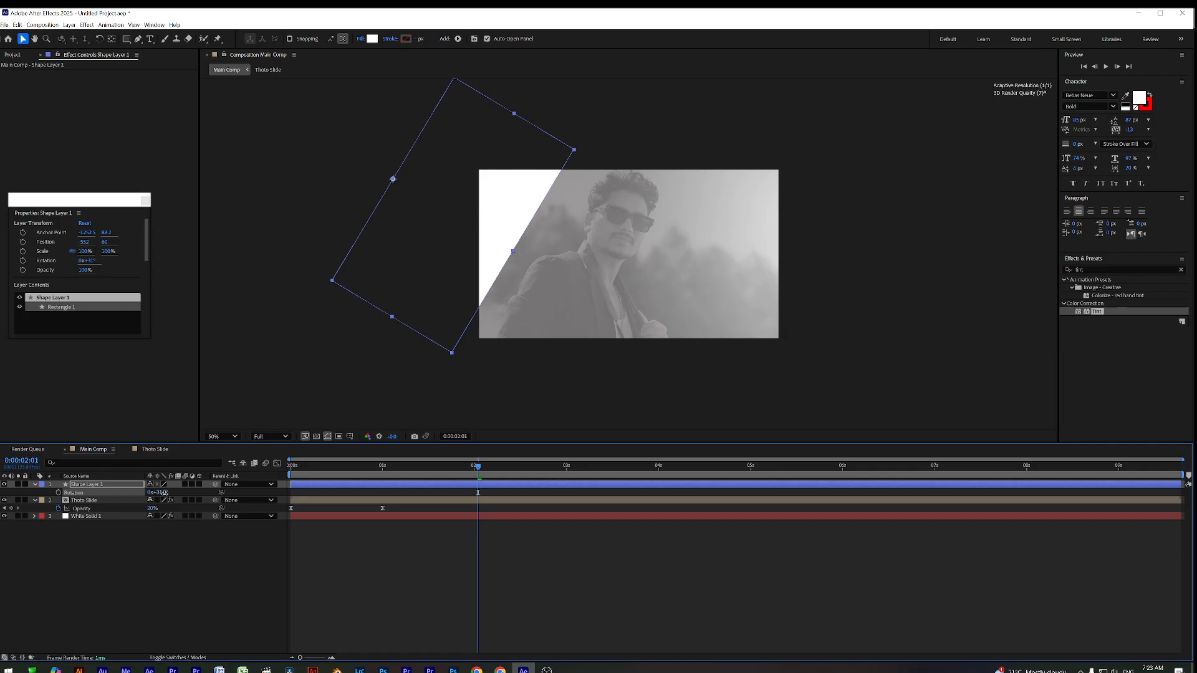
drag(414, 248, 436, 234)
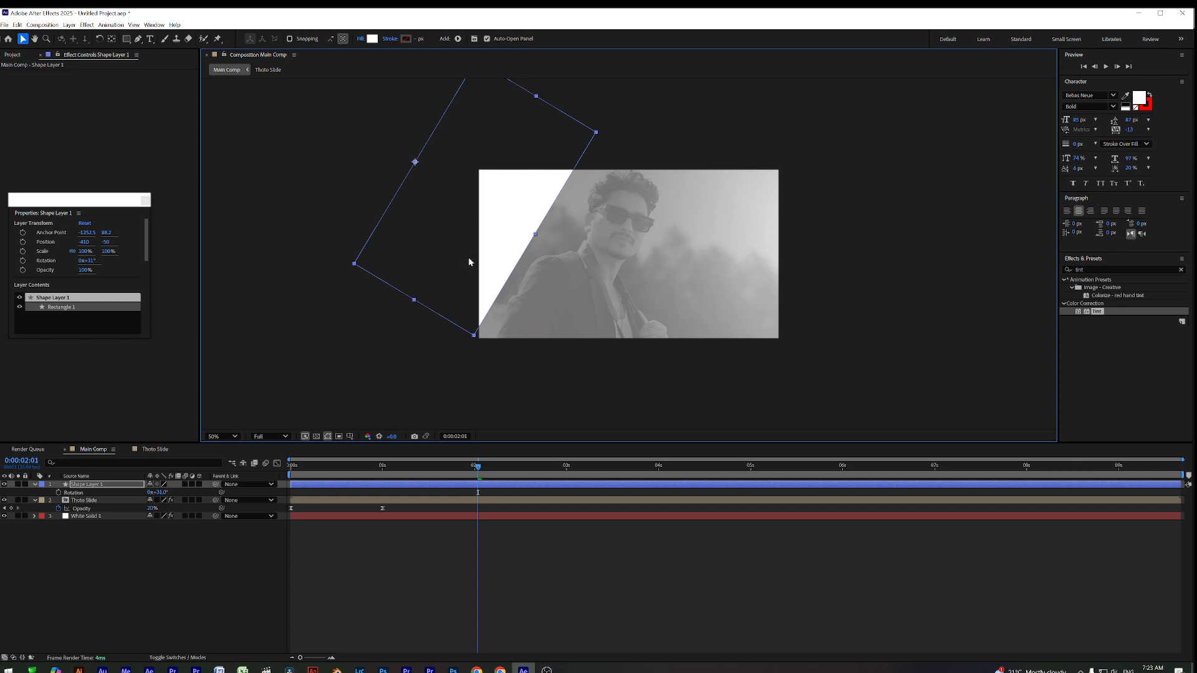
drag(158, 491, 163, 490)
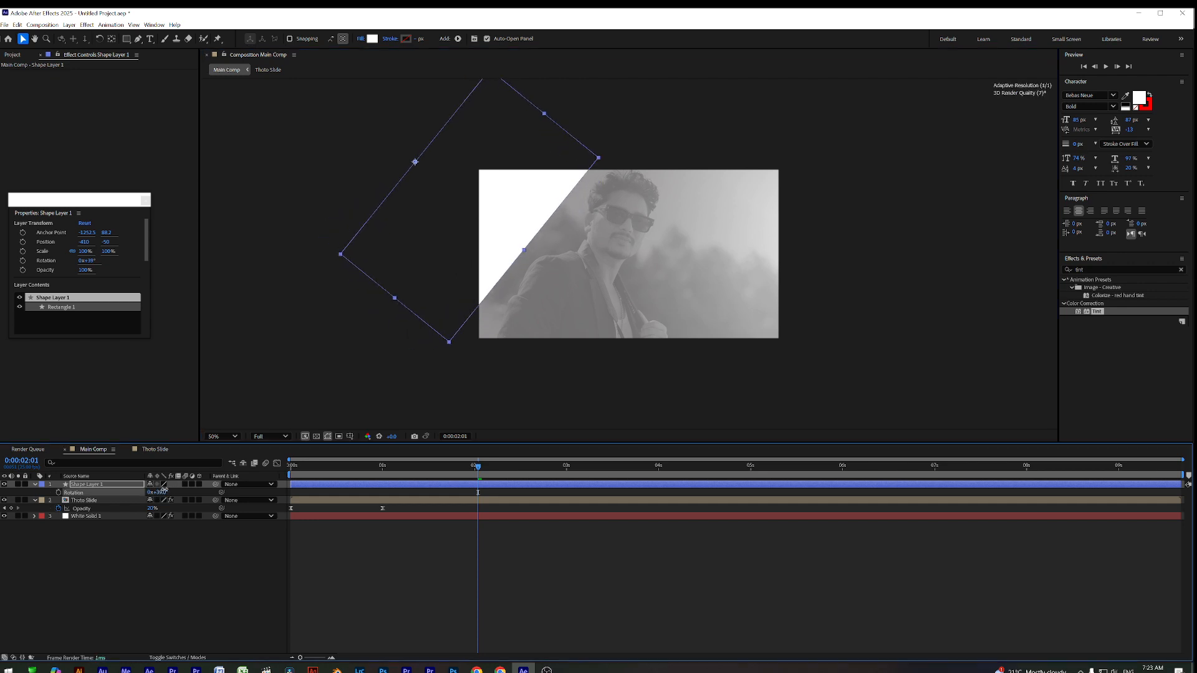
drag(415, 212, 428, 206)
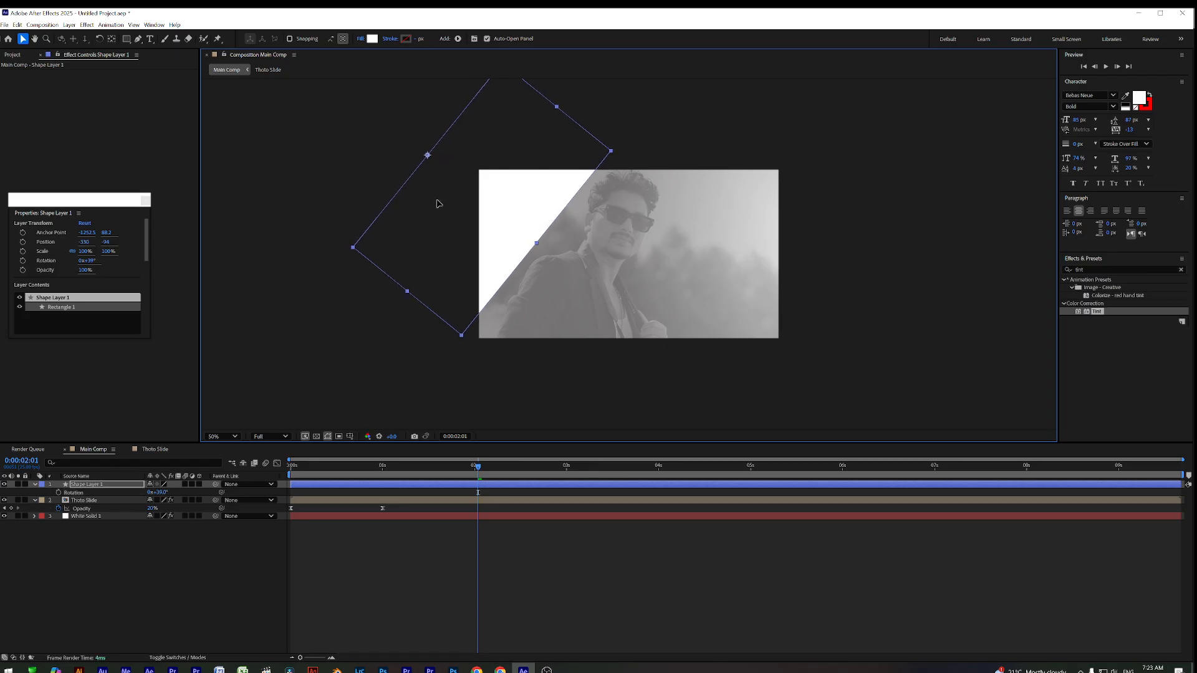
click(414, 558)
drag(316, 469, 342, 488)
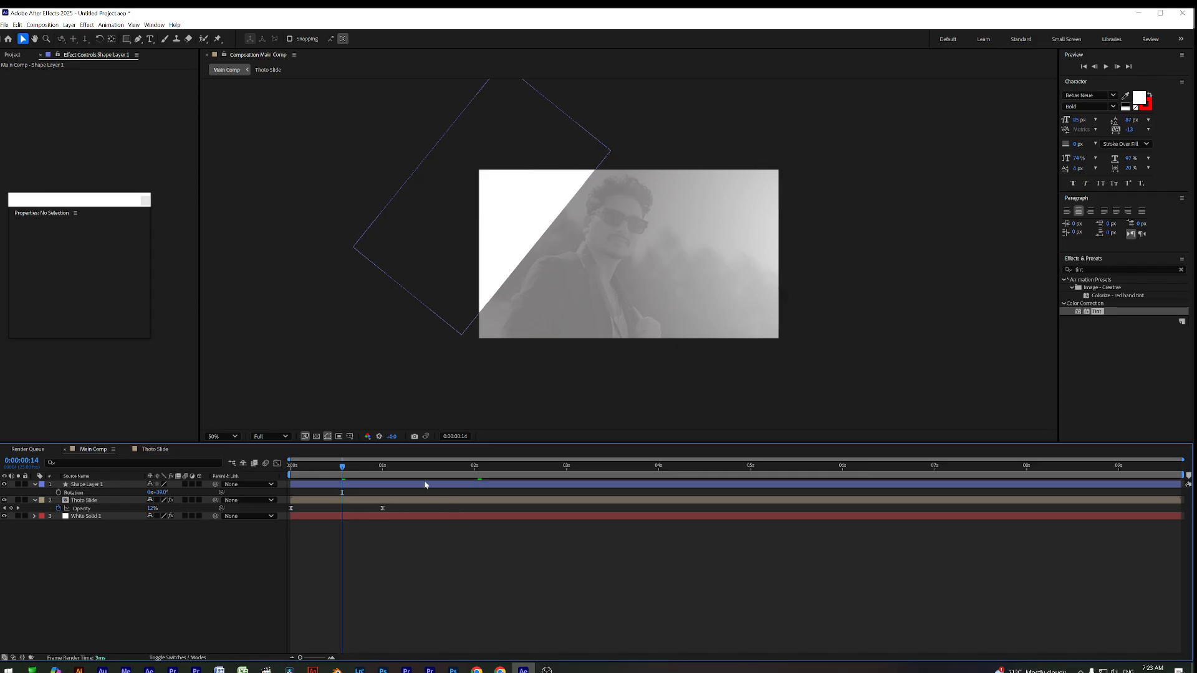
click(425, 485)
Search Effects & Presets for 'shado' and apply Drop Shadow to Shape Layer 1
drag(1097, 269, 1019, 271)
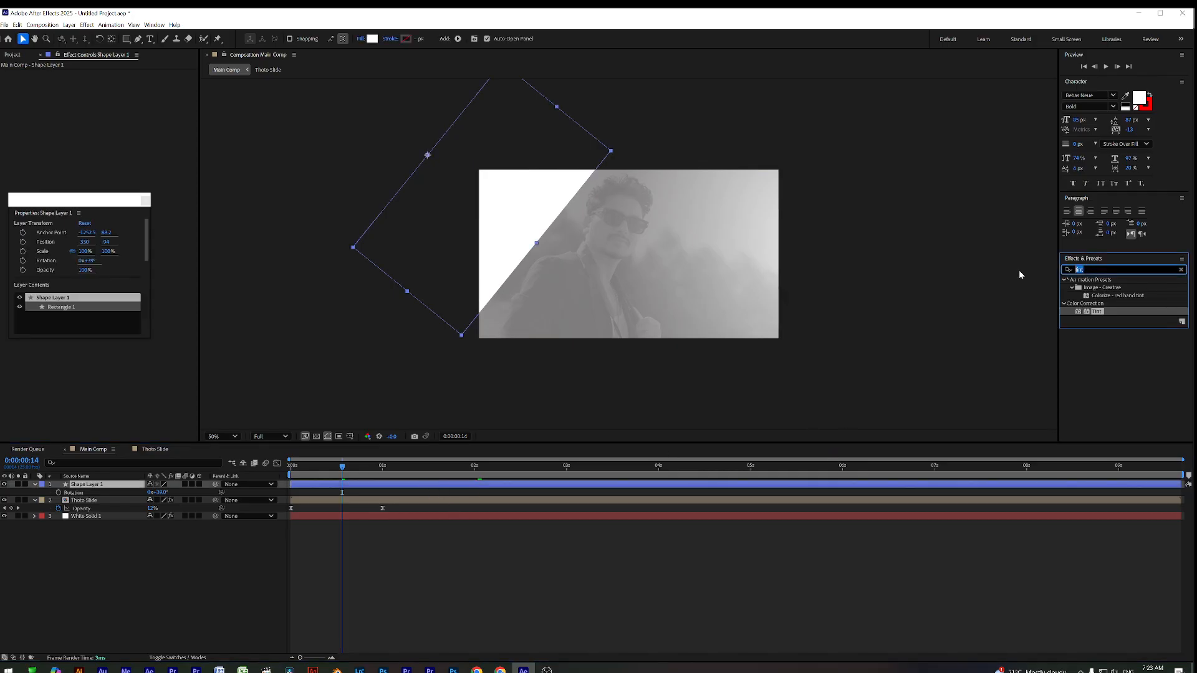
text(s)
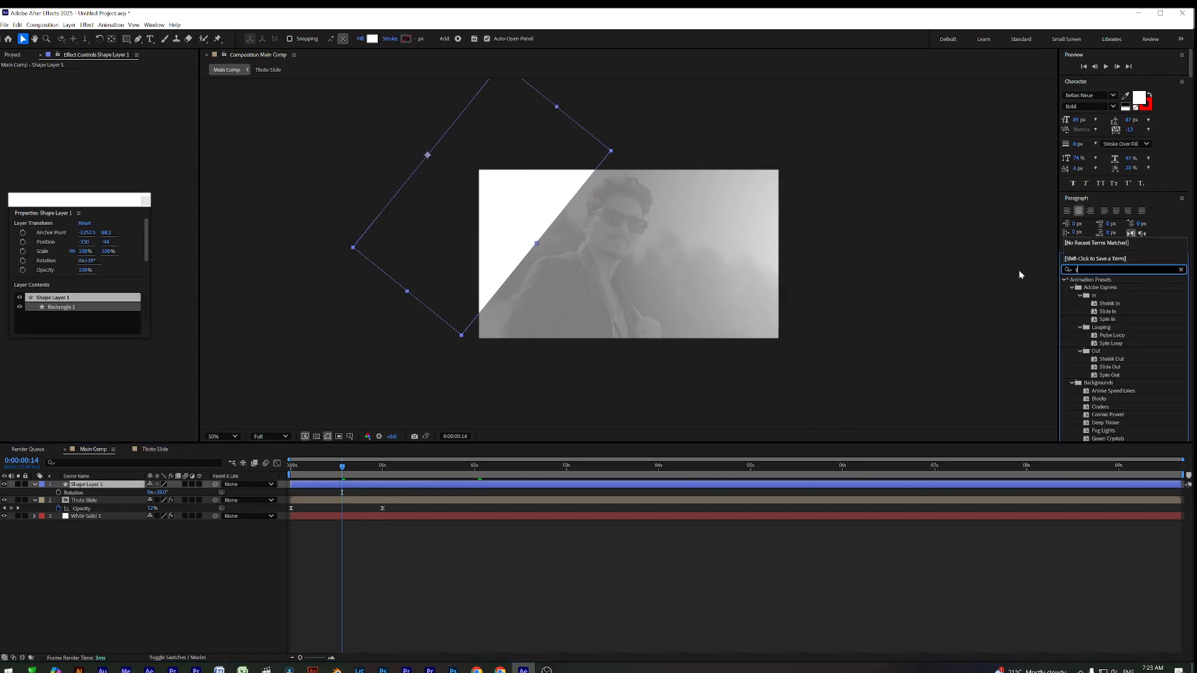
text(hado)
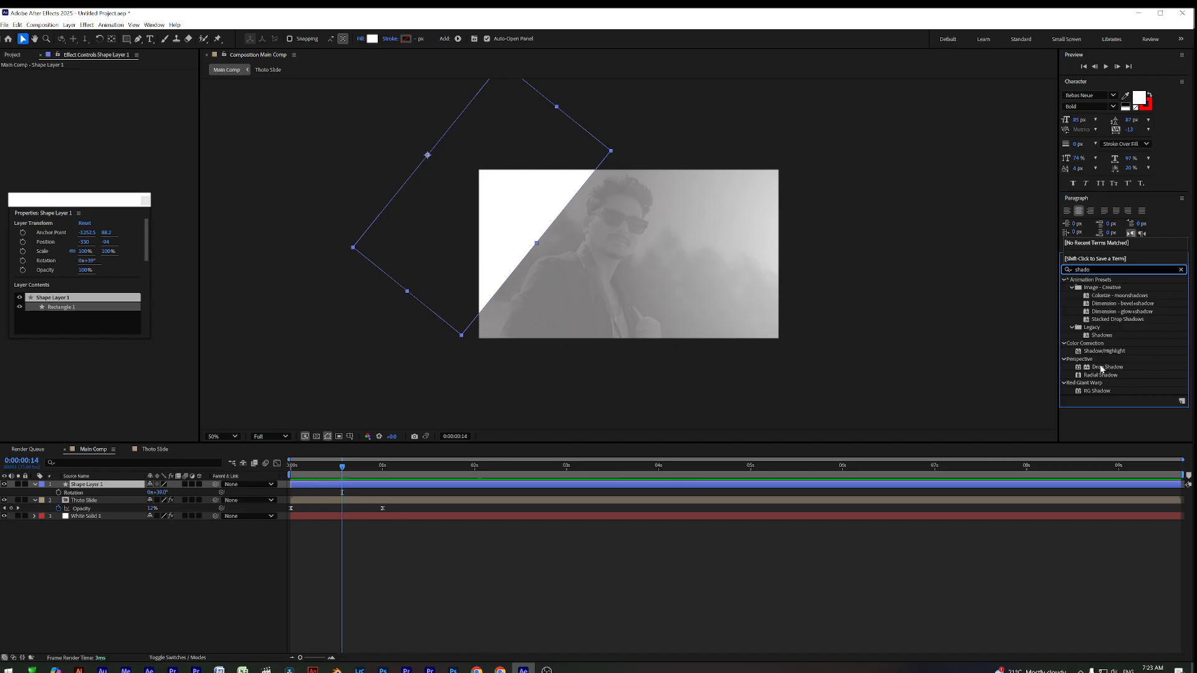
drag(1057, 380, 448, 487)
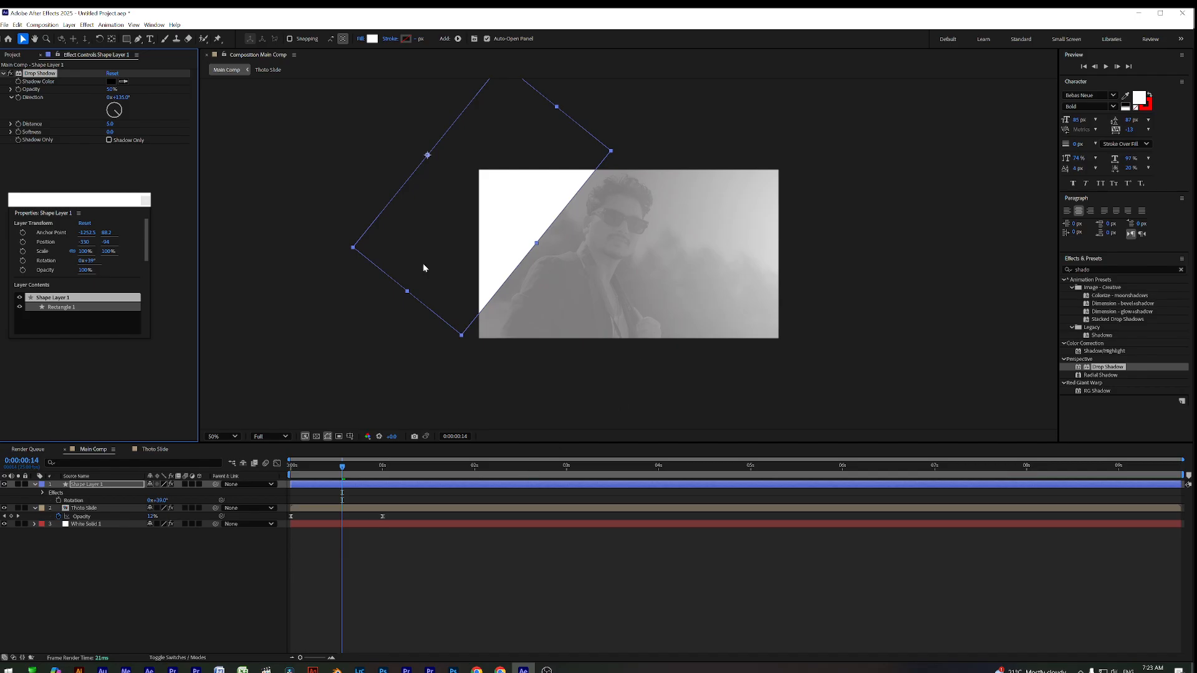
Set the Drop Shadow opacity to 40% and softness to 100
click(110, 124)
click(144, 91)
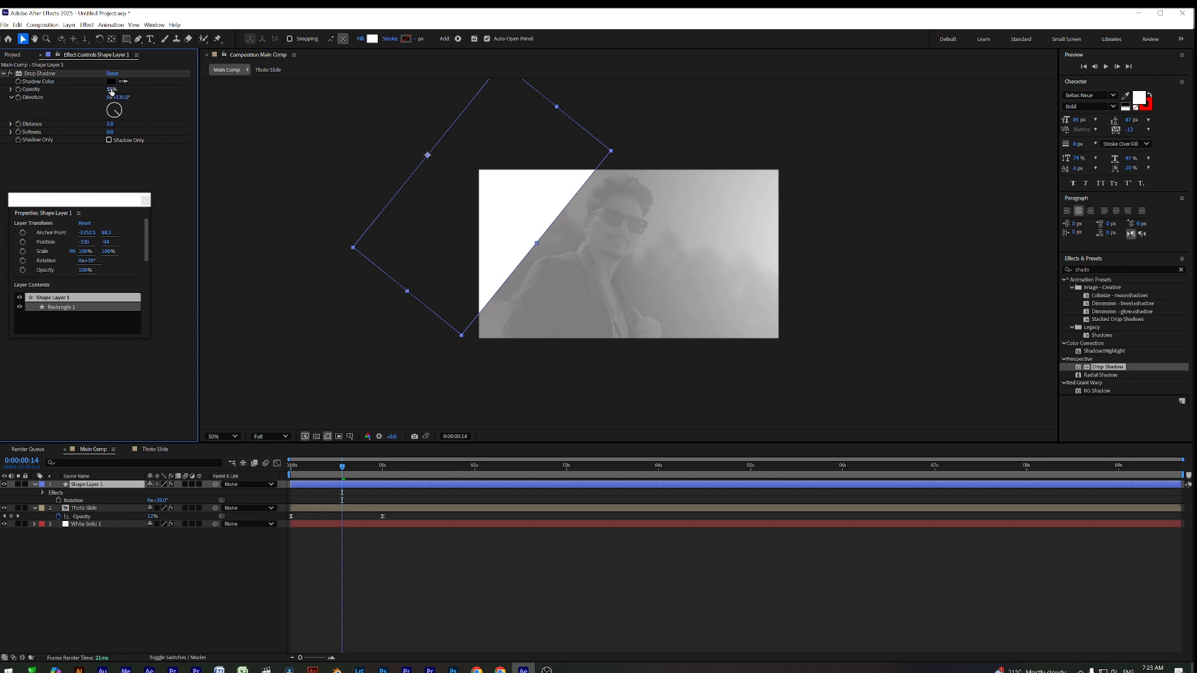
click(111, 90)
text(40)
key(Return)
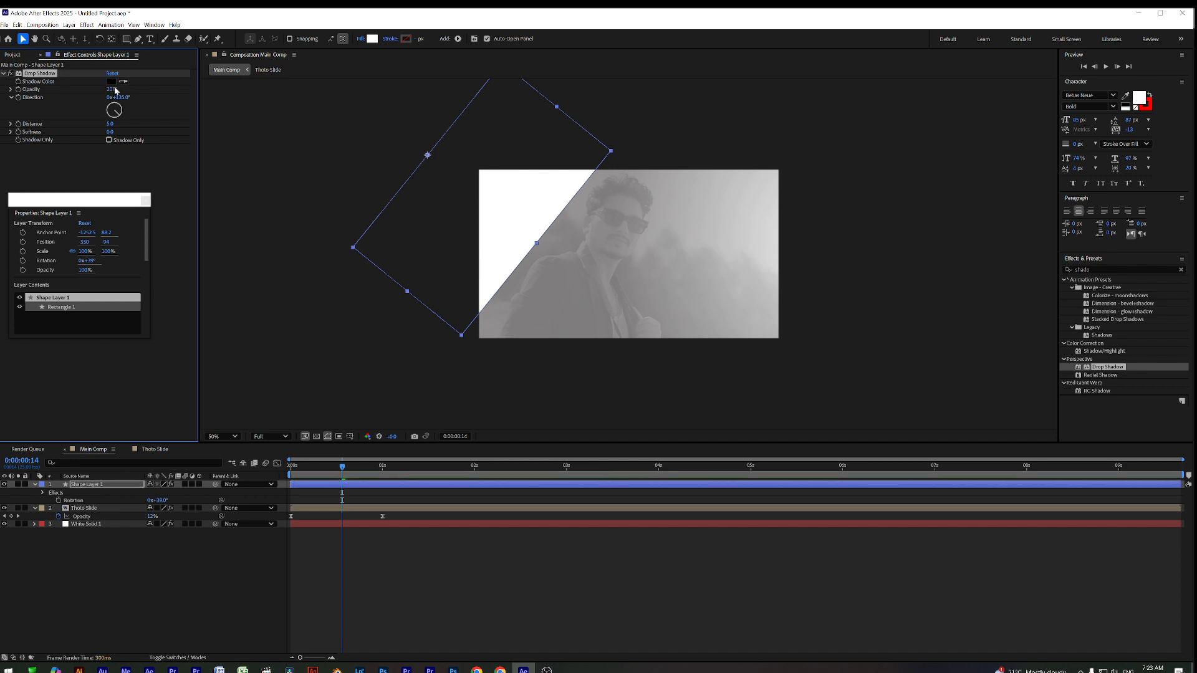
click(110, 132)
key(Return)
Rework the shadow distance and lower its opacity to a faint level, then return to the start
click(109, 124)
click(110, 124)
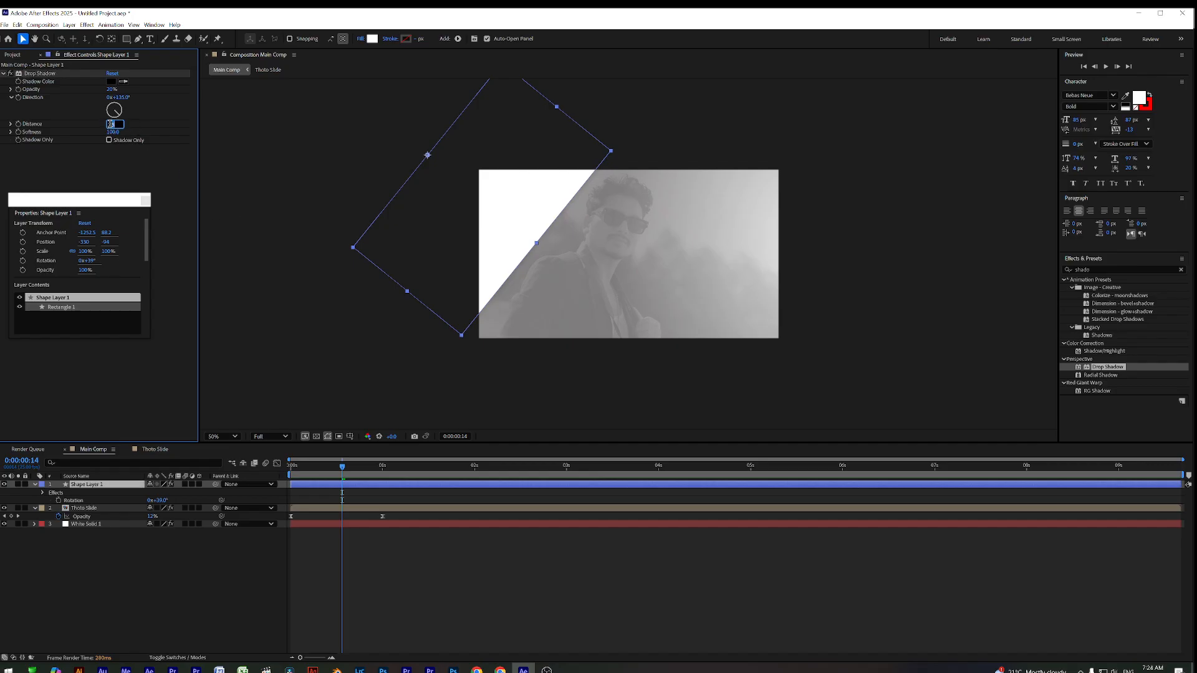
text(0)
key(Return)
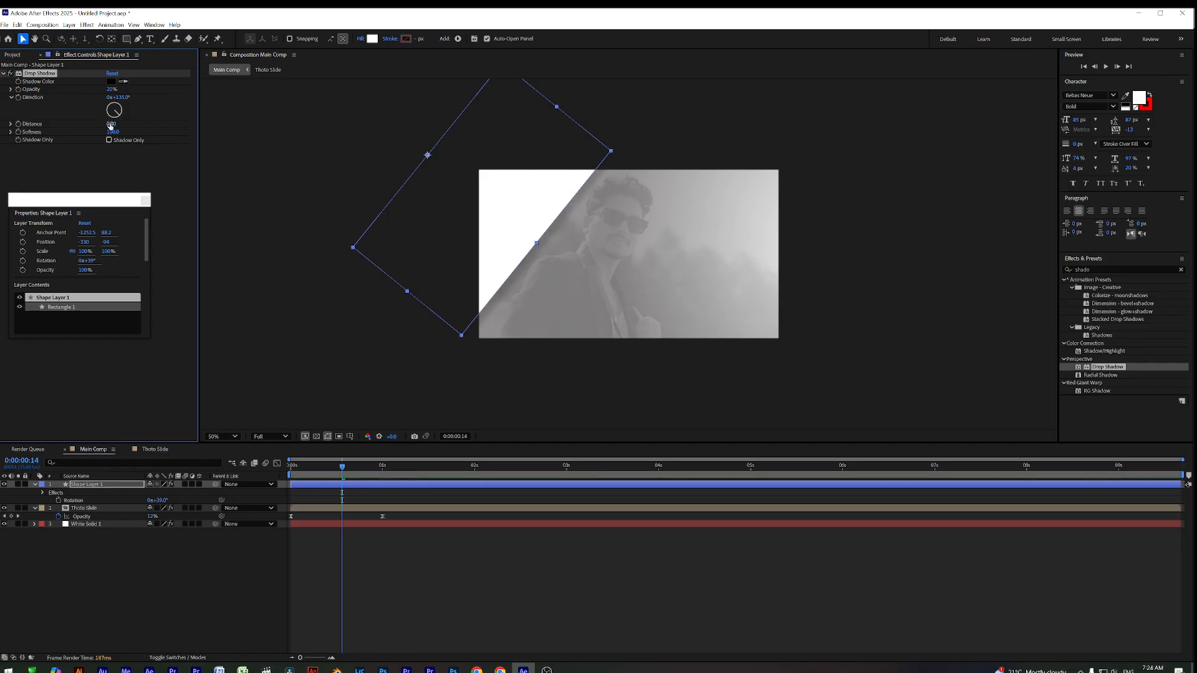
drag(111, 124, 123, 126)
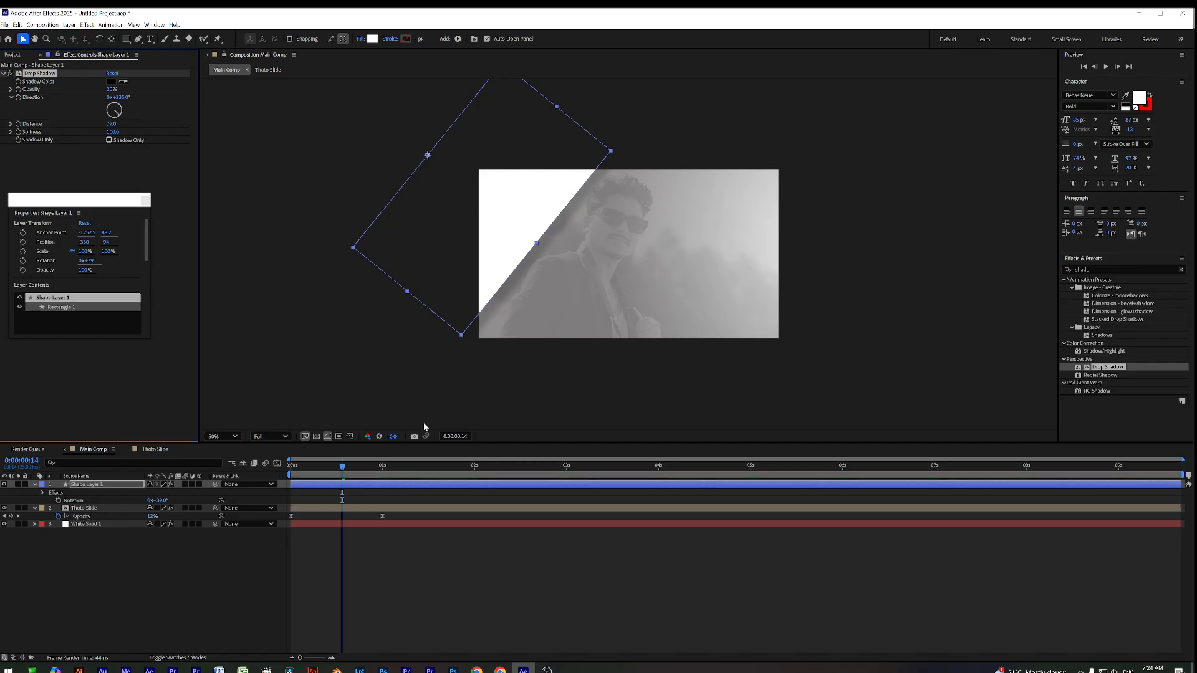
click(390, 553)
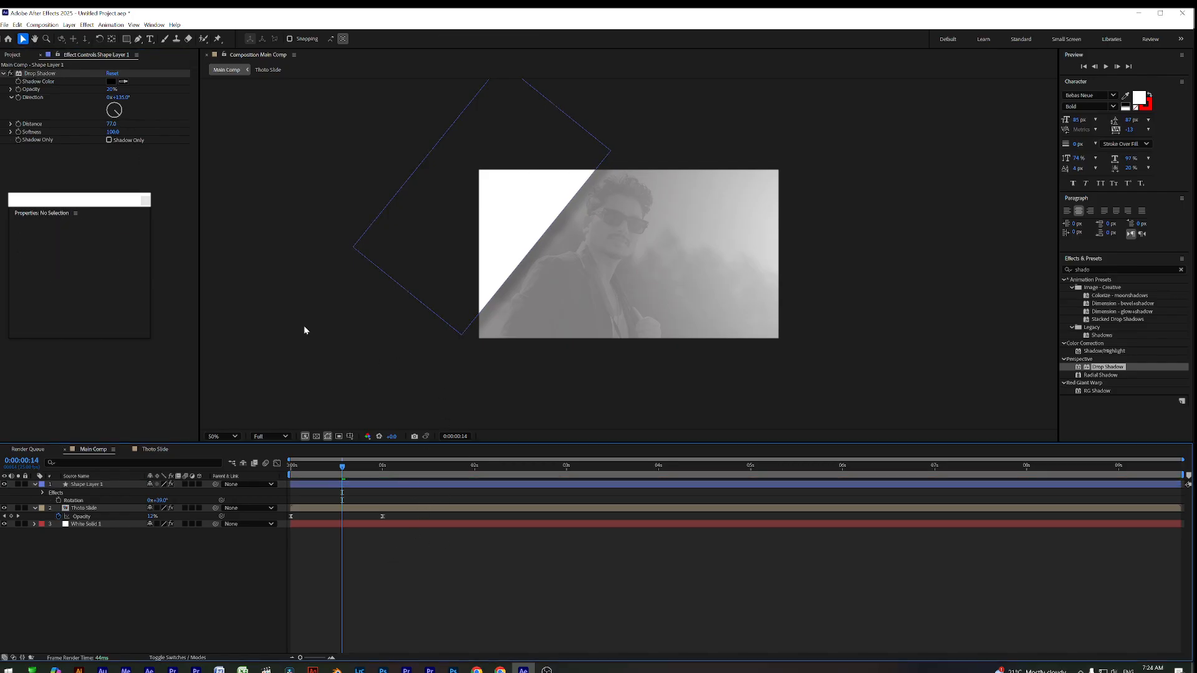
drag(109, 91, 82, 124)
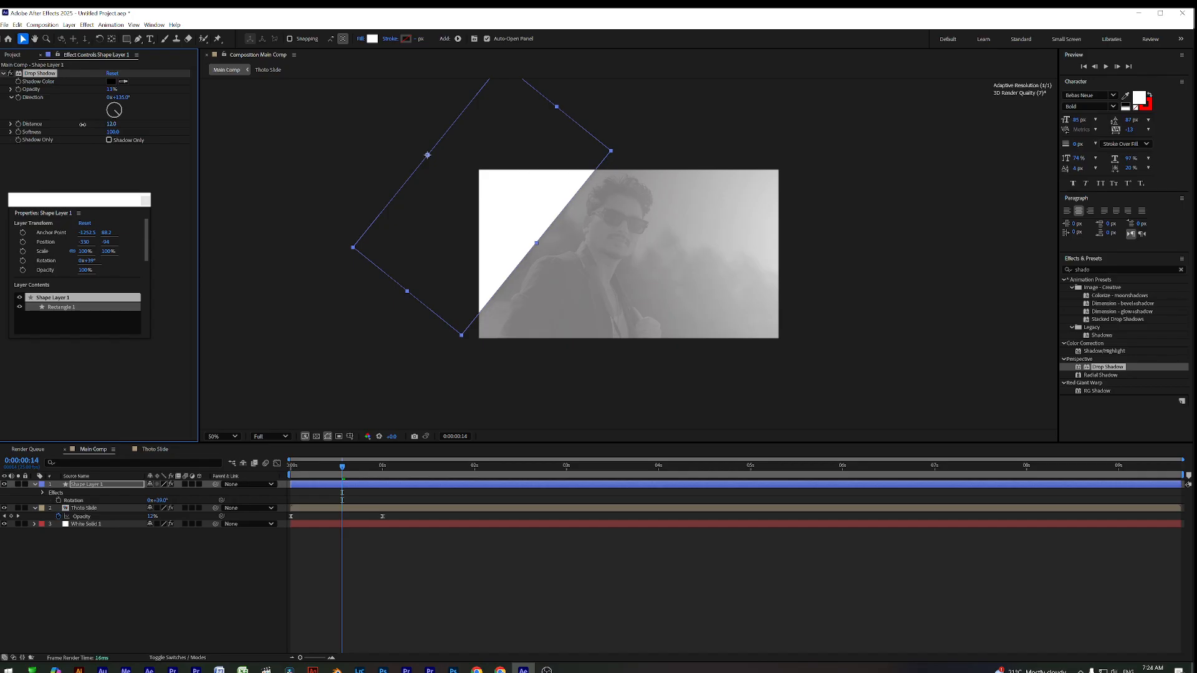
click(438, 631)
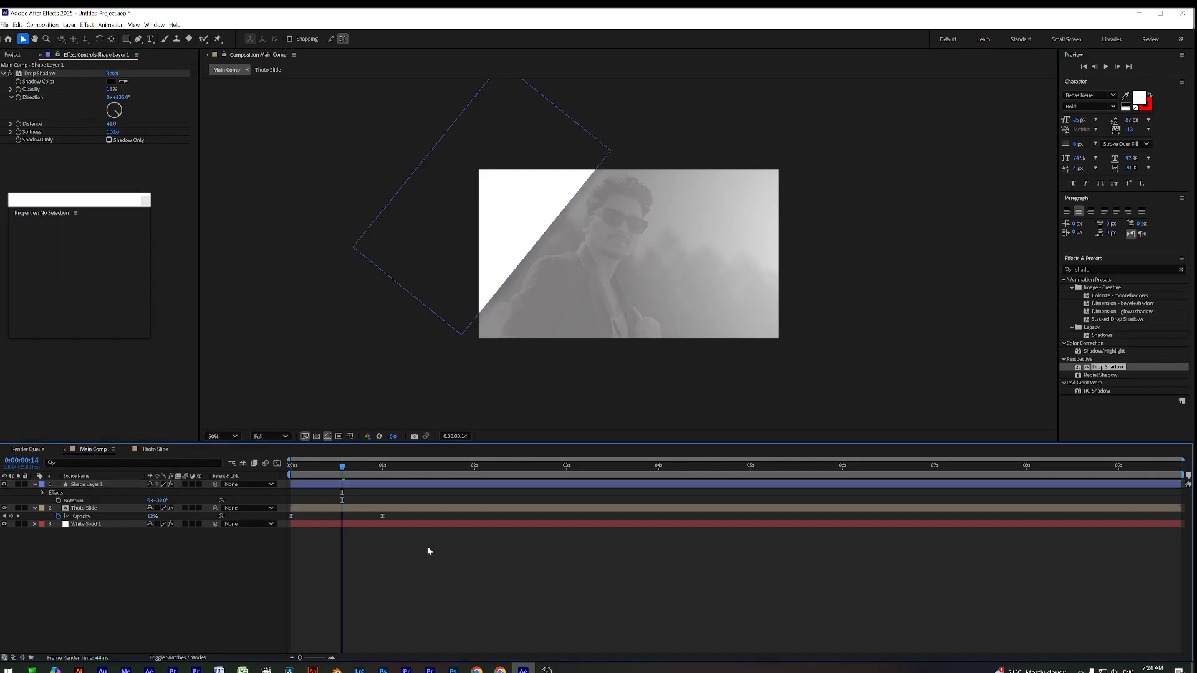
click(290, 467)
Raise the Drop Shadow opacity to 57% and pull its distance in to 14.0
key(space)
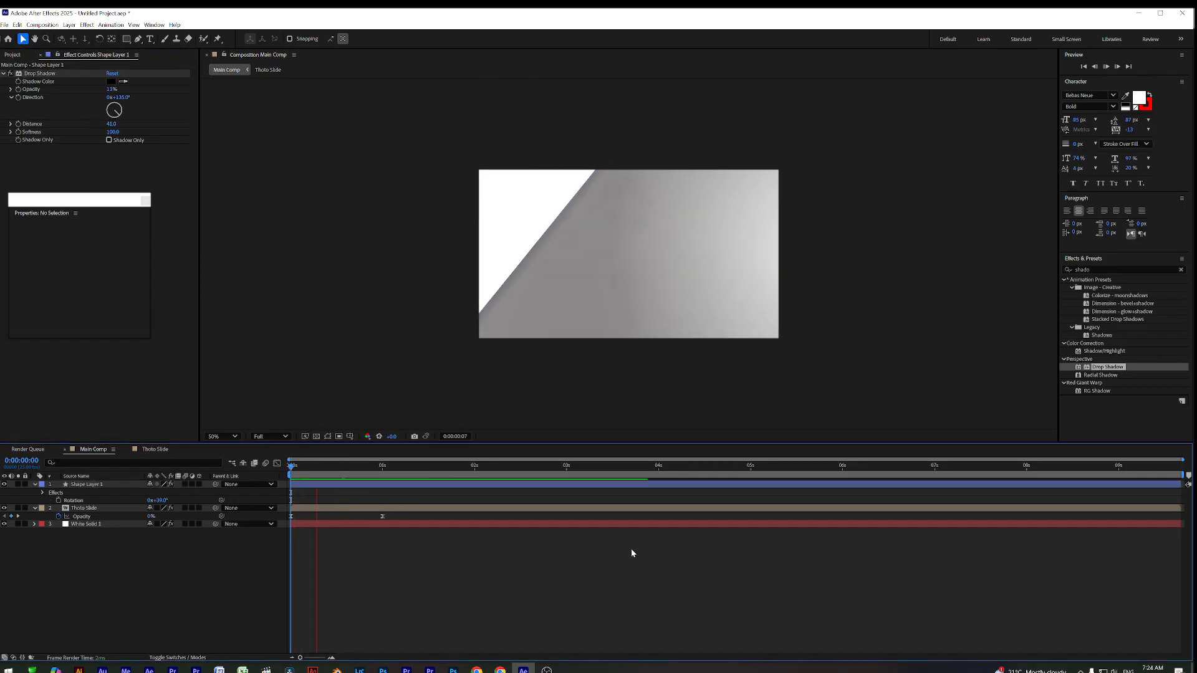
key(space)
mouse_move(358, 468)
mouse_down()
mouse_move(436, 466)
mouse_move(293, 466)
mouse_move(366, 475)
mouse_up()
click(339, 488)
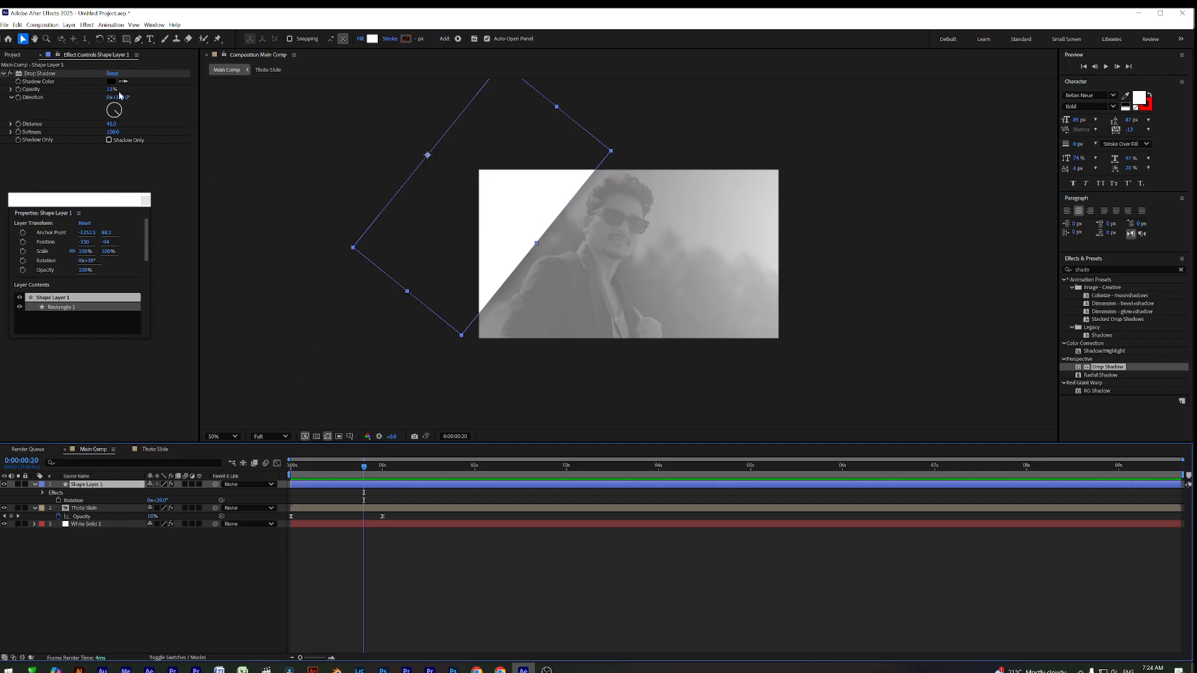
drag(112, 86, 161, 89)
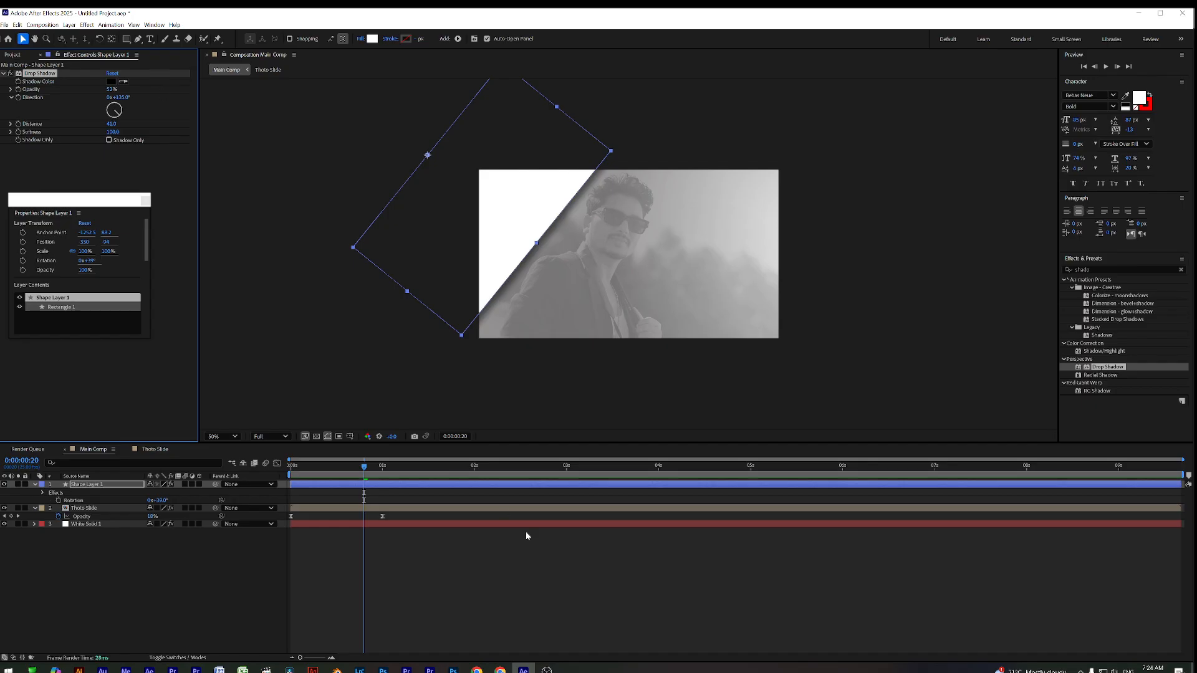
click(513, 597)
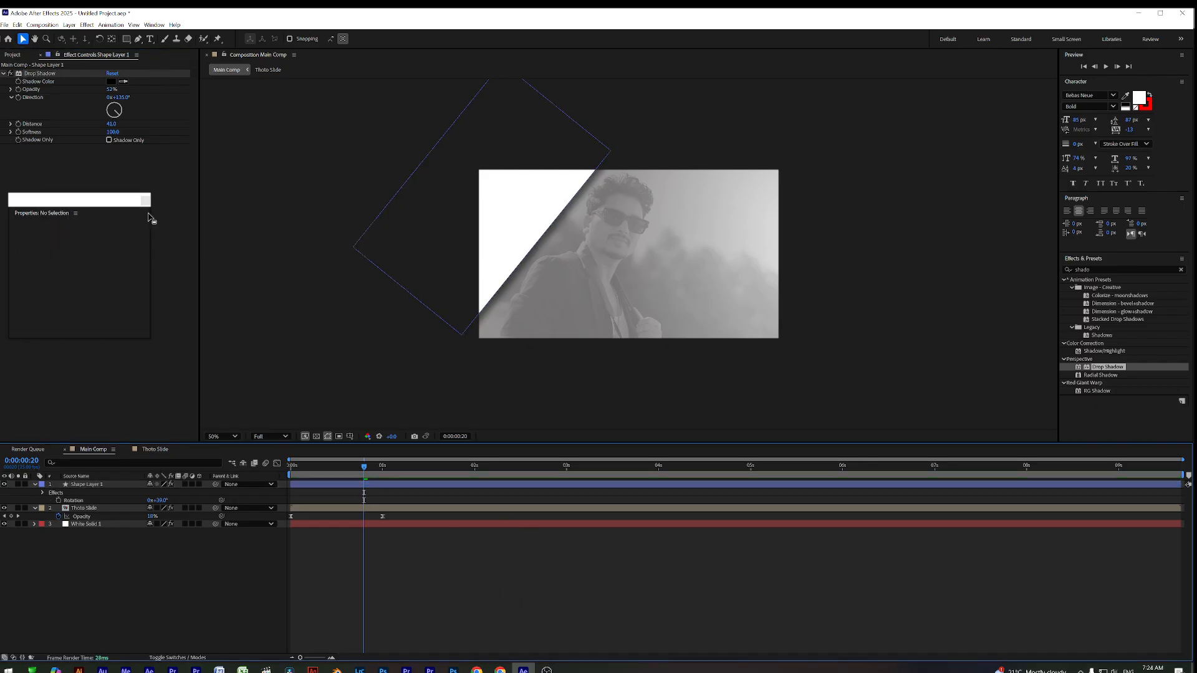
drag(111, 125, 91, 126)
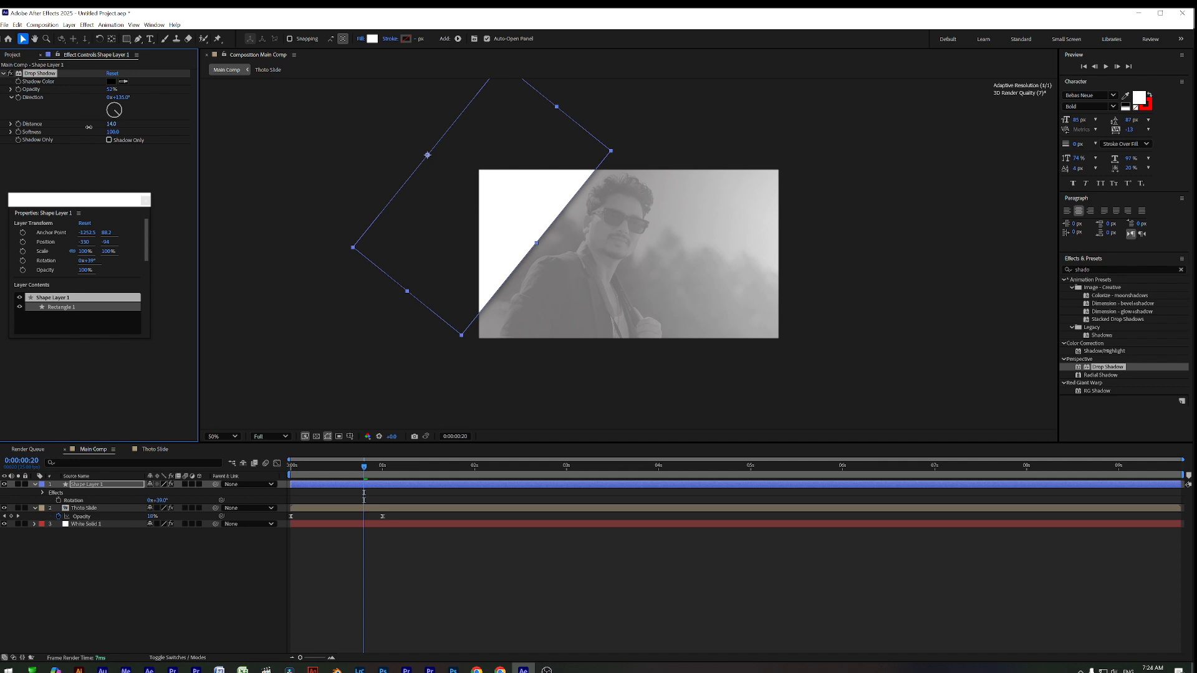
click(380, 559)
drag(326, 470, 292, 489)
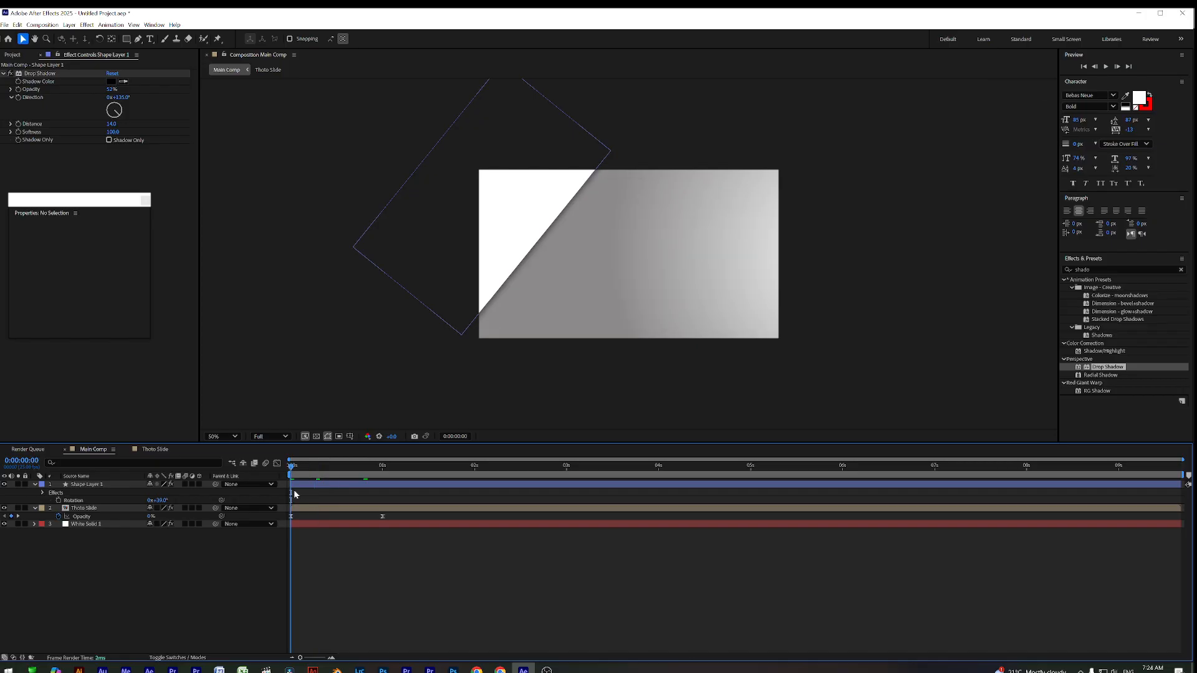
click(314, 485)
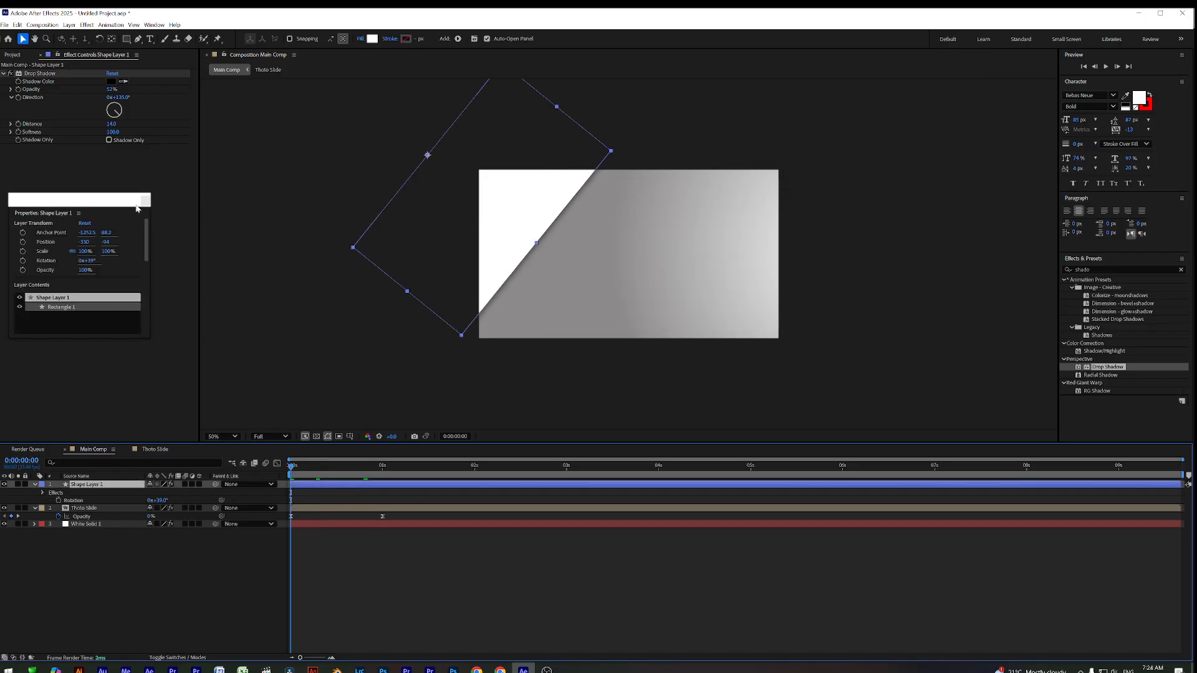
drag(137, 208, 116, 177)
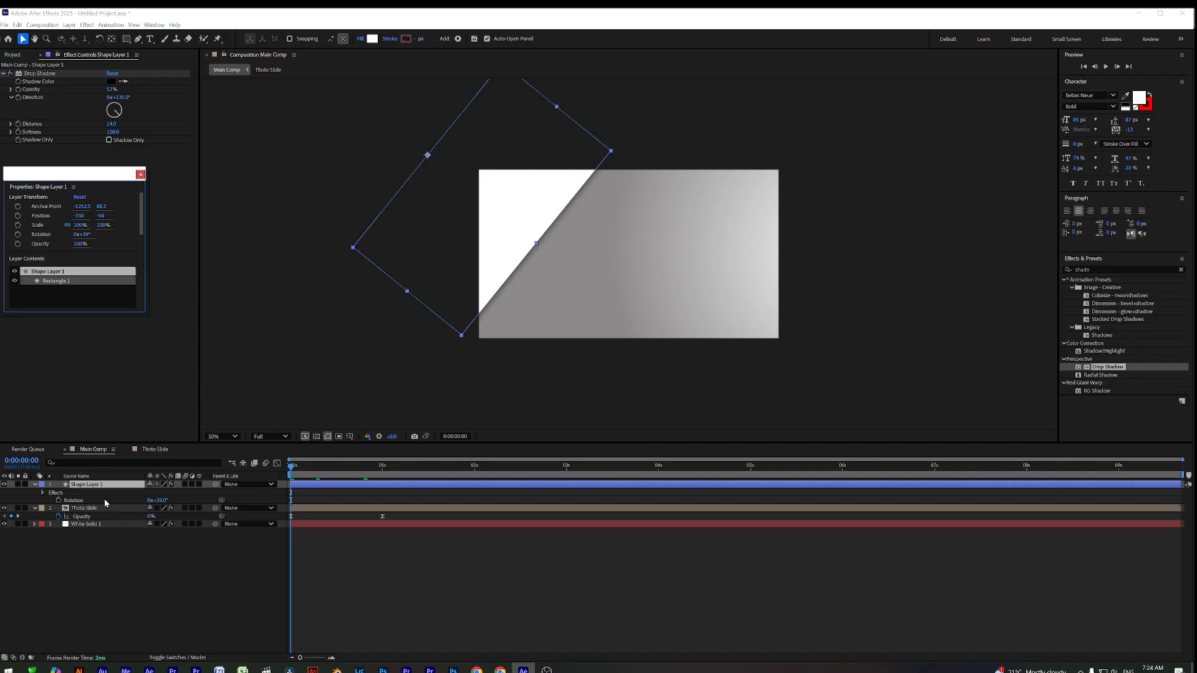
Show Shape Layer 1's Position and set a Position keyframe at 1 second
click(310, 489)
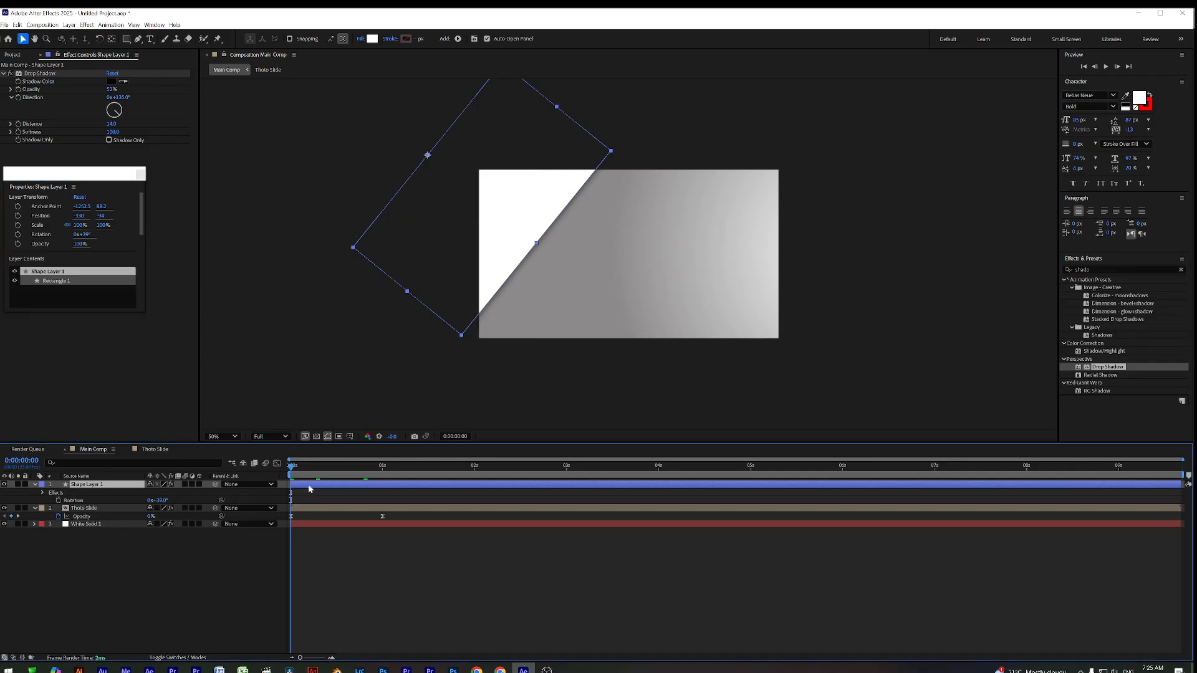
key(p)
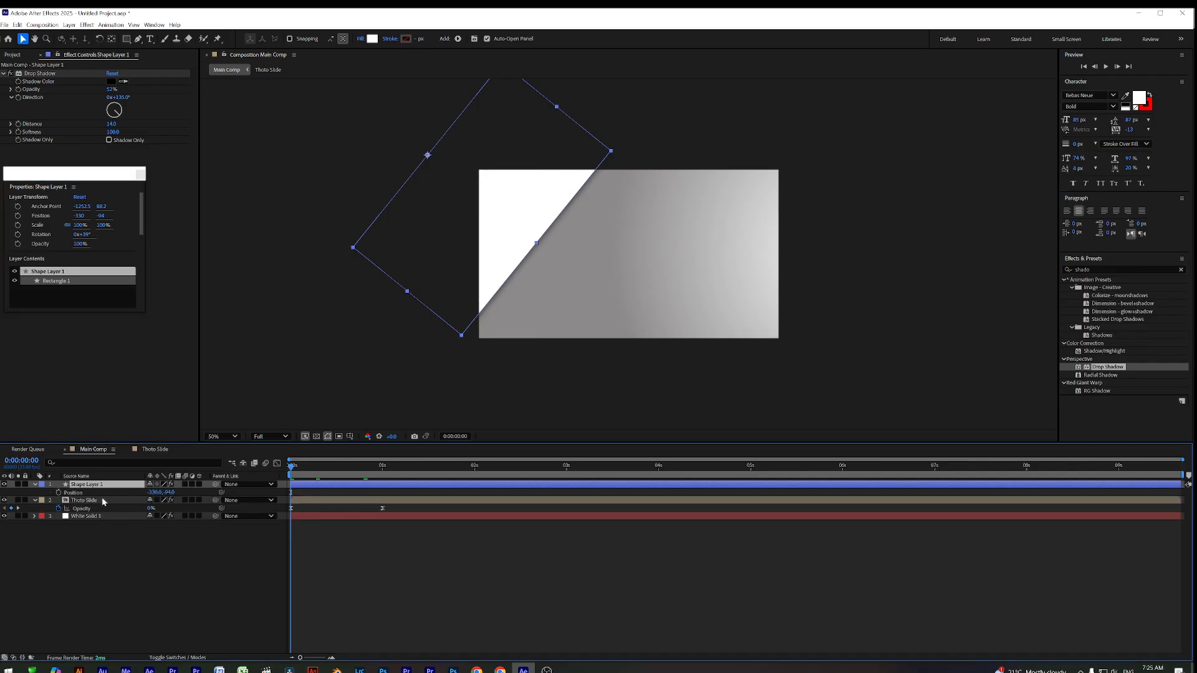
key(space)
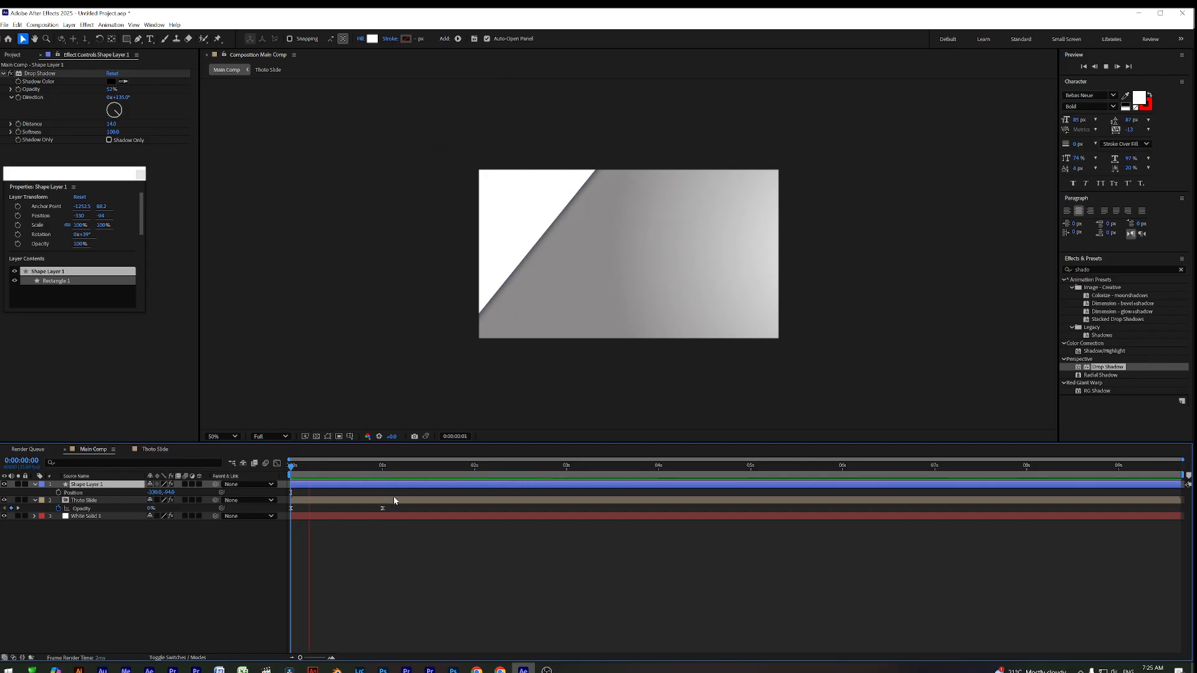
mouse_move(397, 468)
mouse_down()
mouse_move(253, 471)
mouse_move(383, 484)
mouse_up()
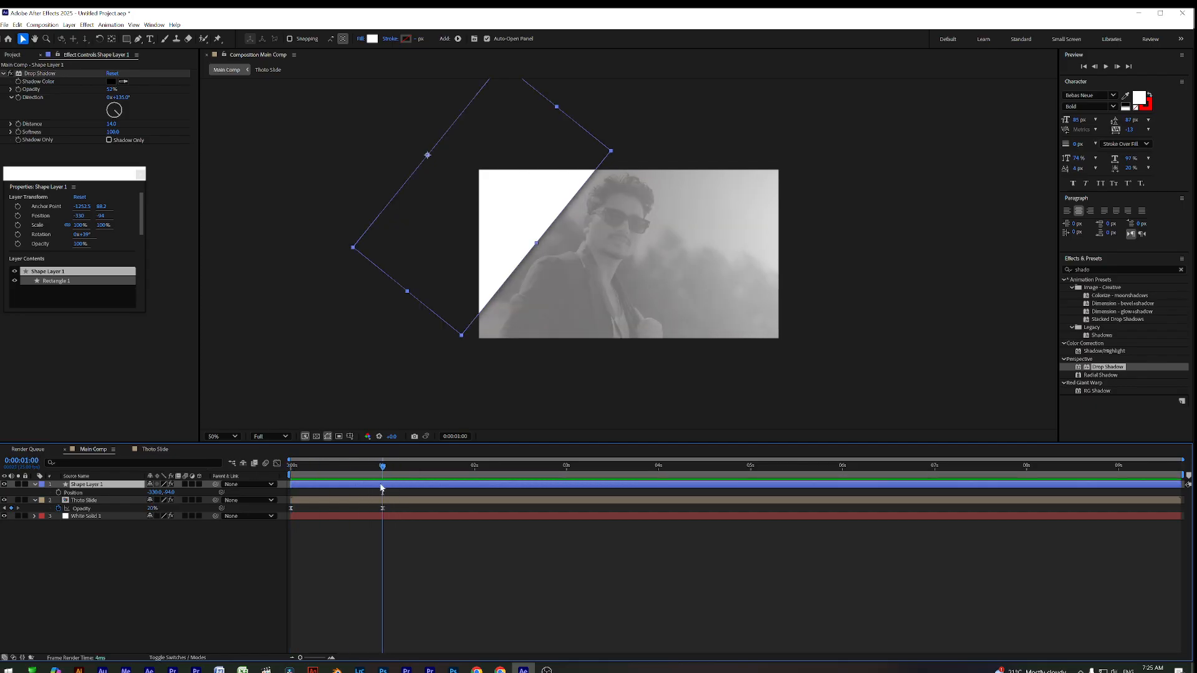
click(59, 492)
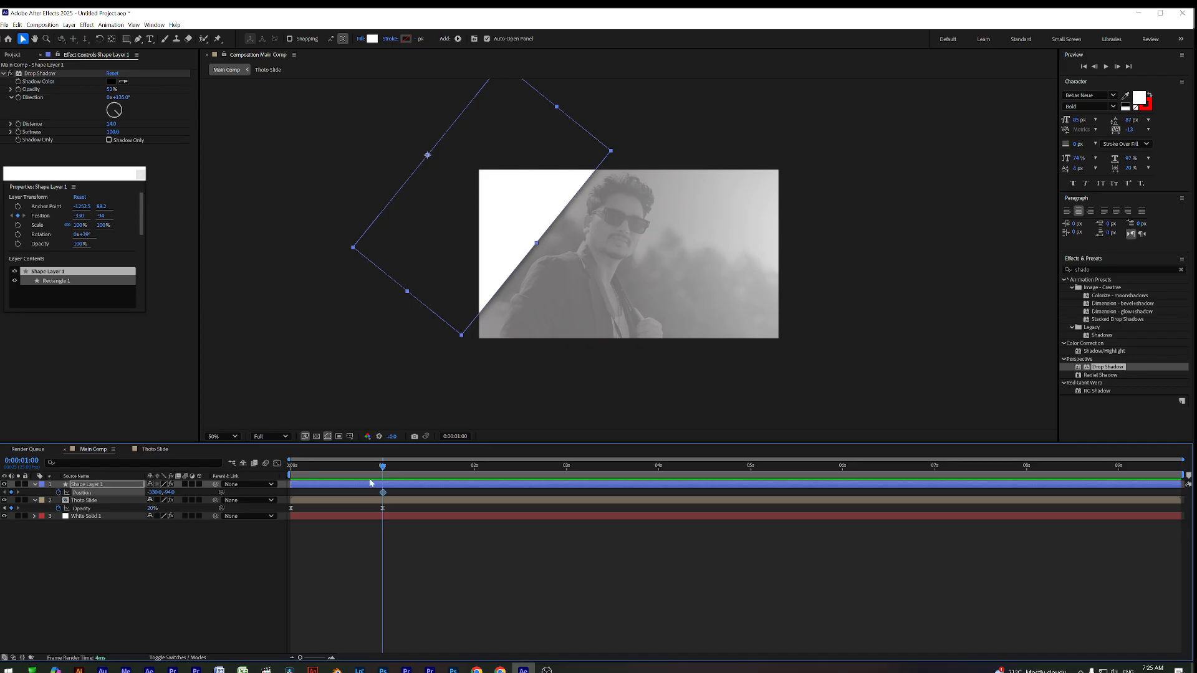
Try Position X of 0 on the first frame, undo it, then reveal the Transform properties
key(Home)
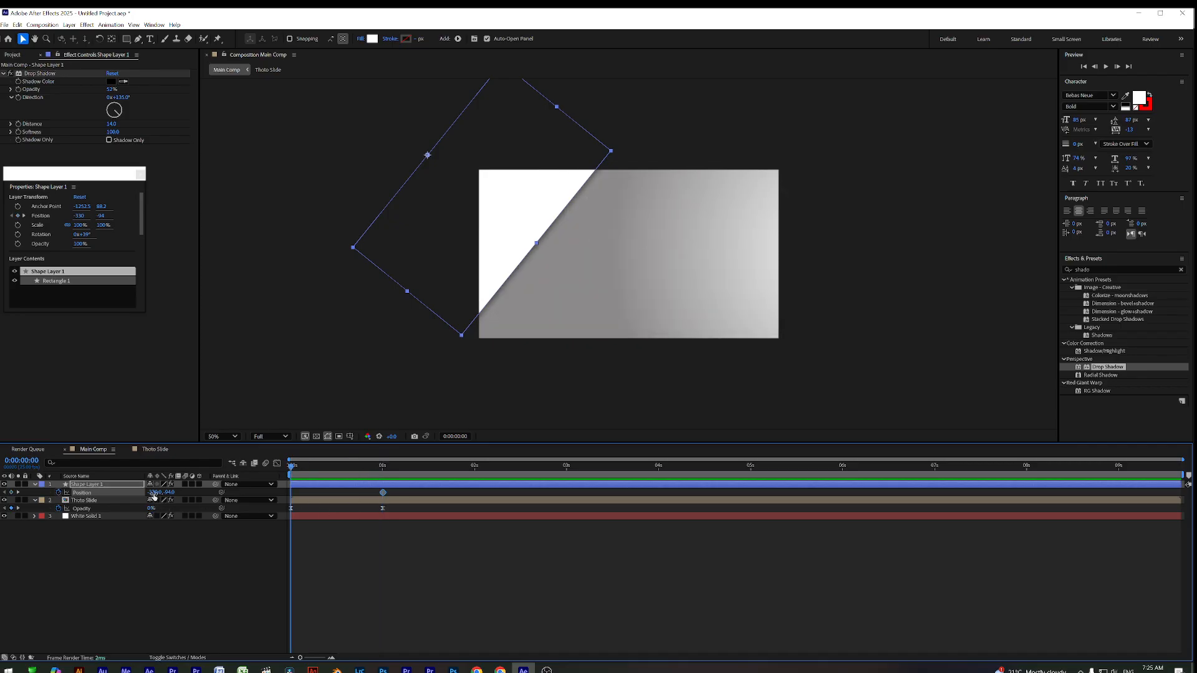
click(153, 493)
text(0)
key(Return)
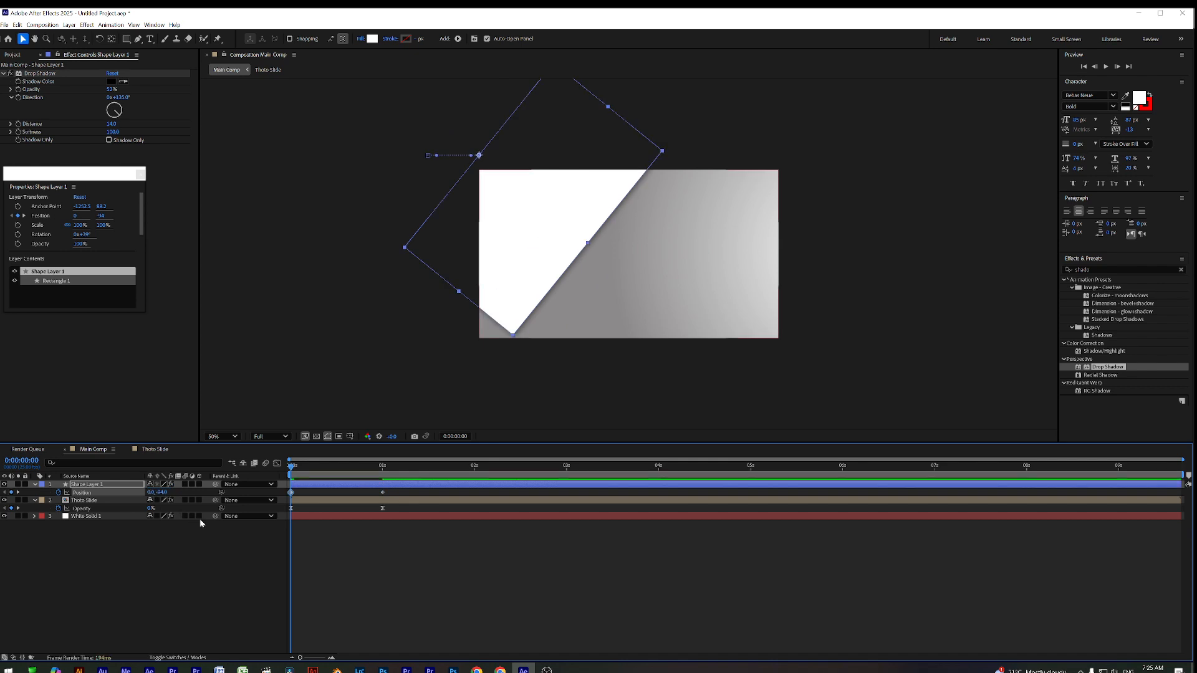
key(ctrl+z)
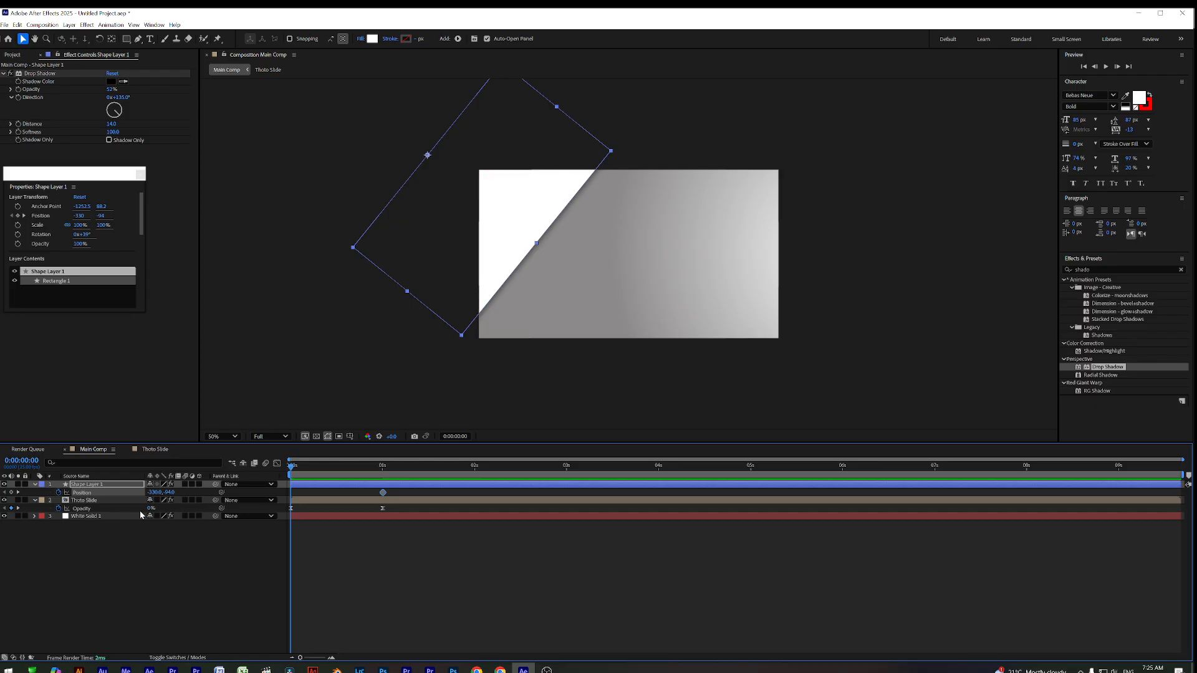
click(222, 566)
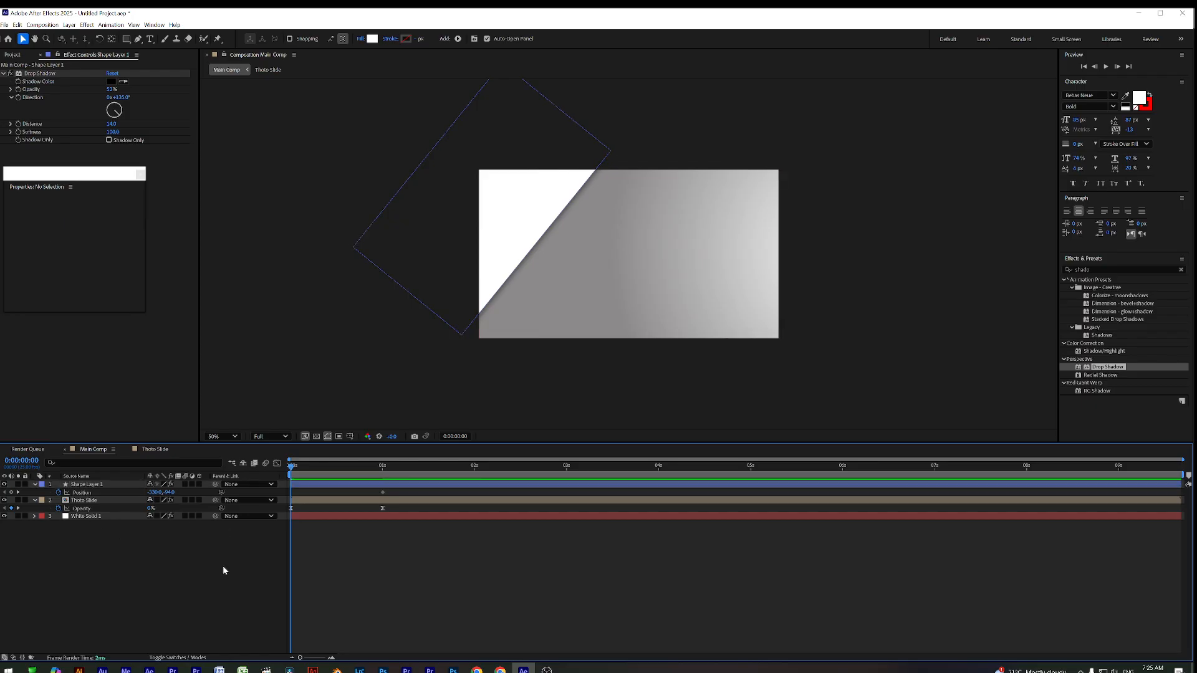
click(327, 486)
click(35, 485)
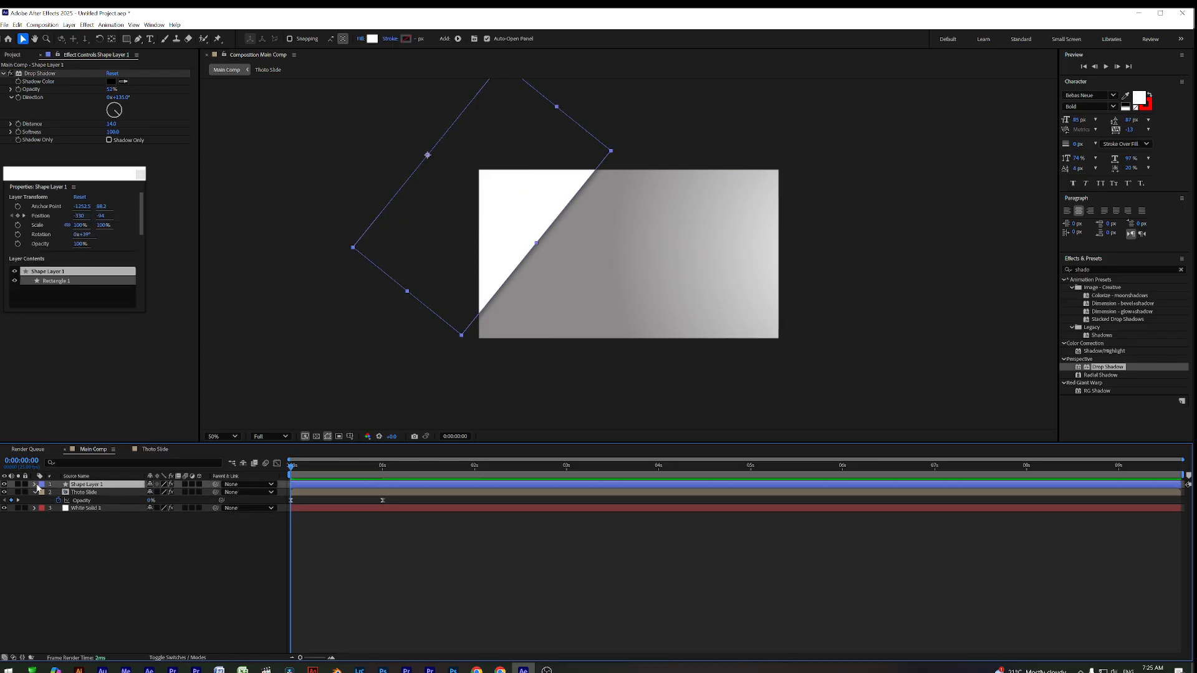
click(35, 484)
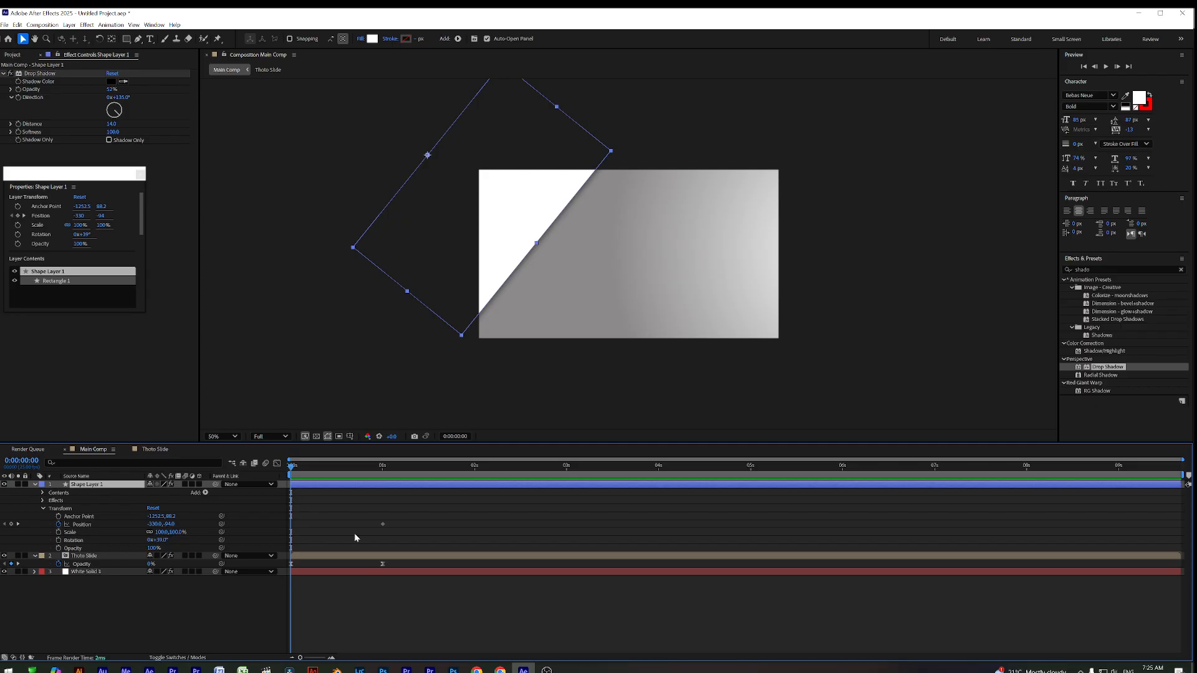
Keyframe Shape Layer 1's Scale, with 0% horizontal scale on the first frame
key(k)
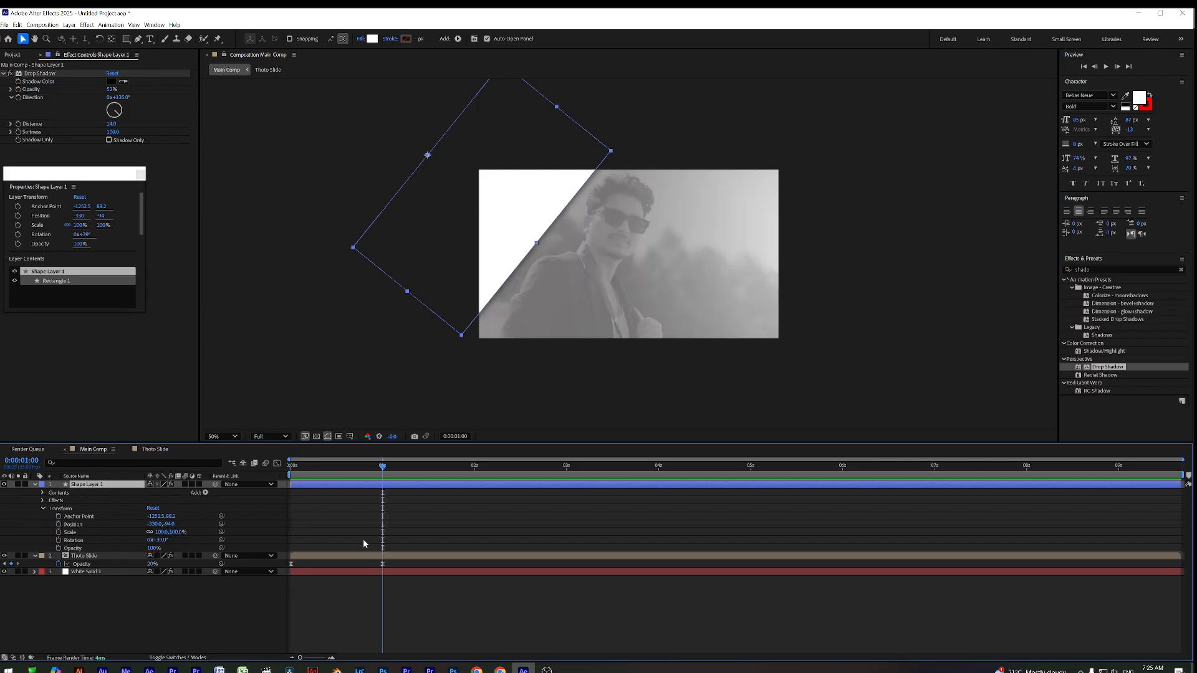
click(59, 532)
key(j)
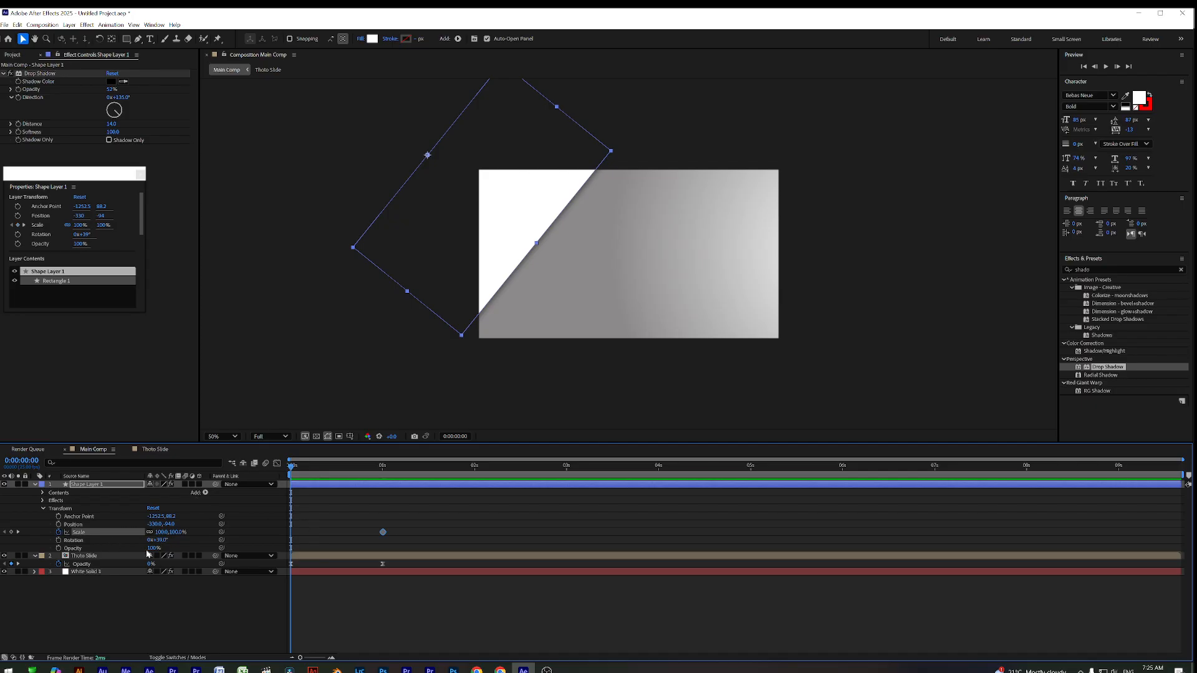
click(162, 531)
text(0)
key(Return)
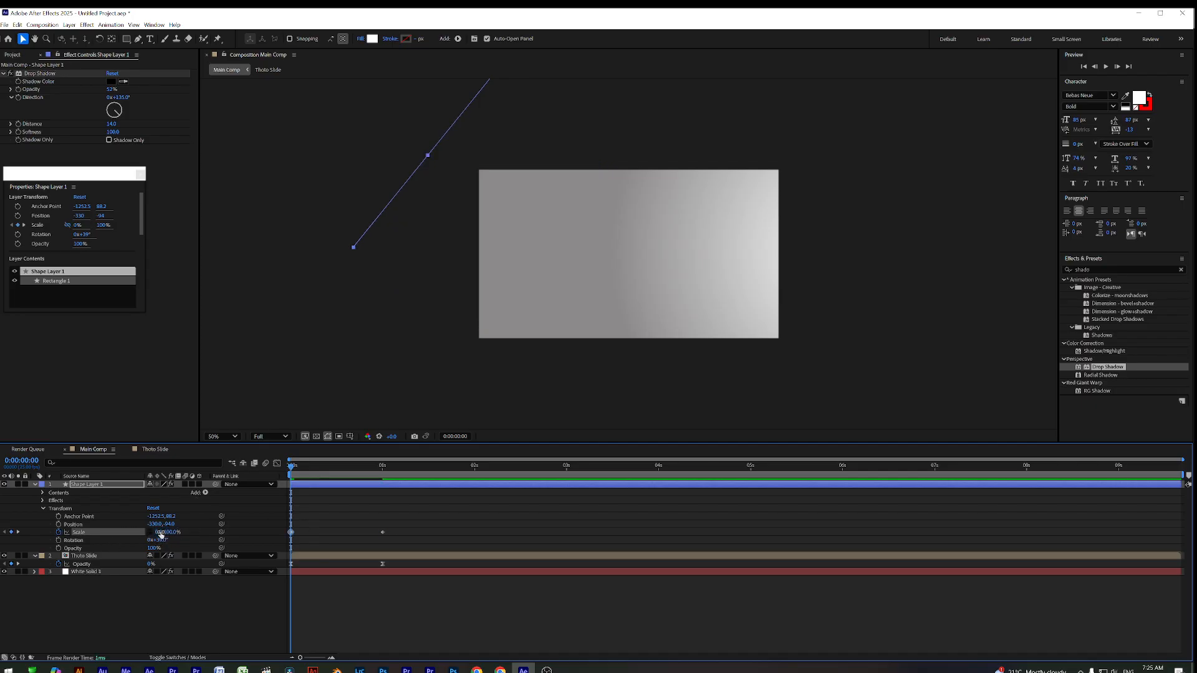
Move the end Scale keyframe to 0:00:01:12 and ease both keyframes with F9
key(space)
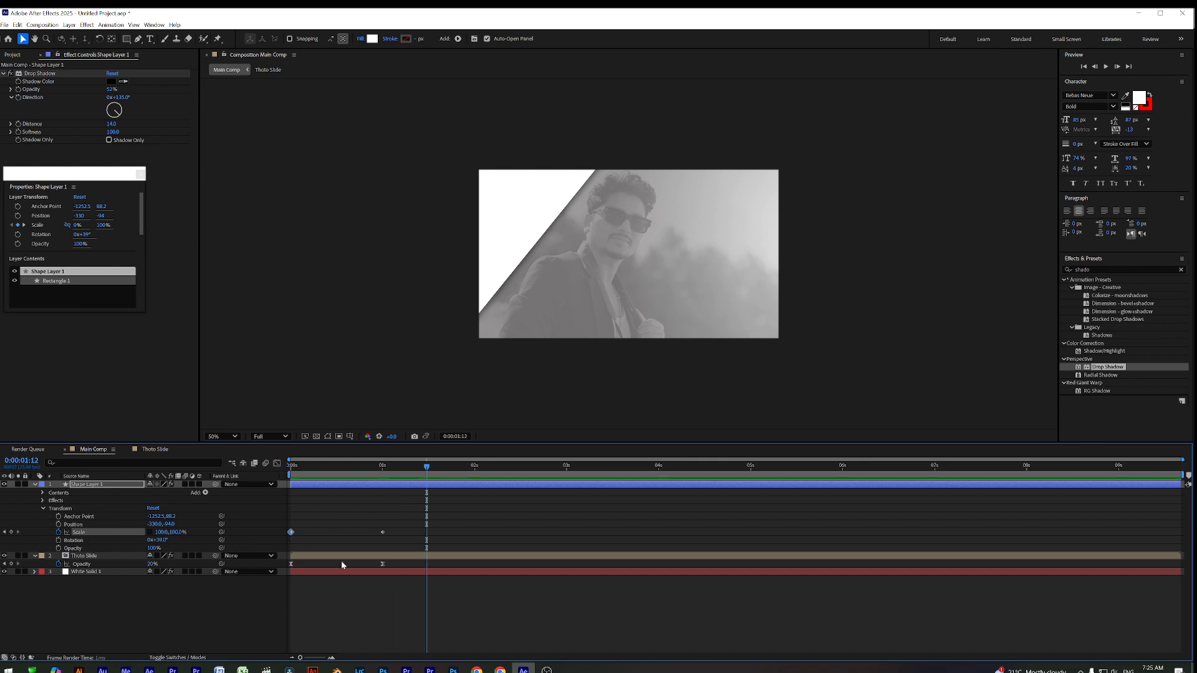
drag(382, 533, 427, 533)
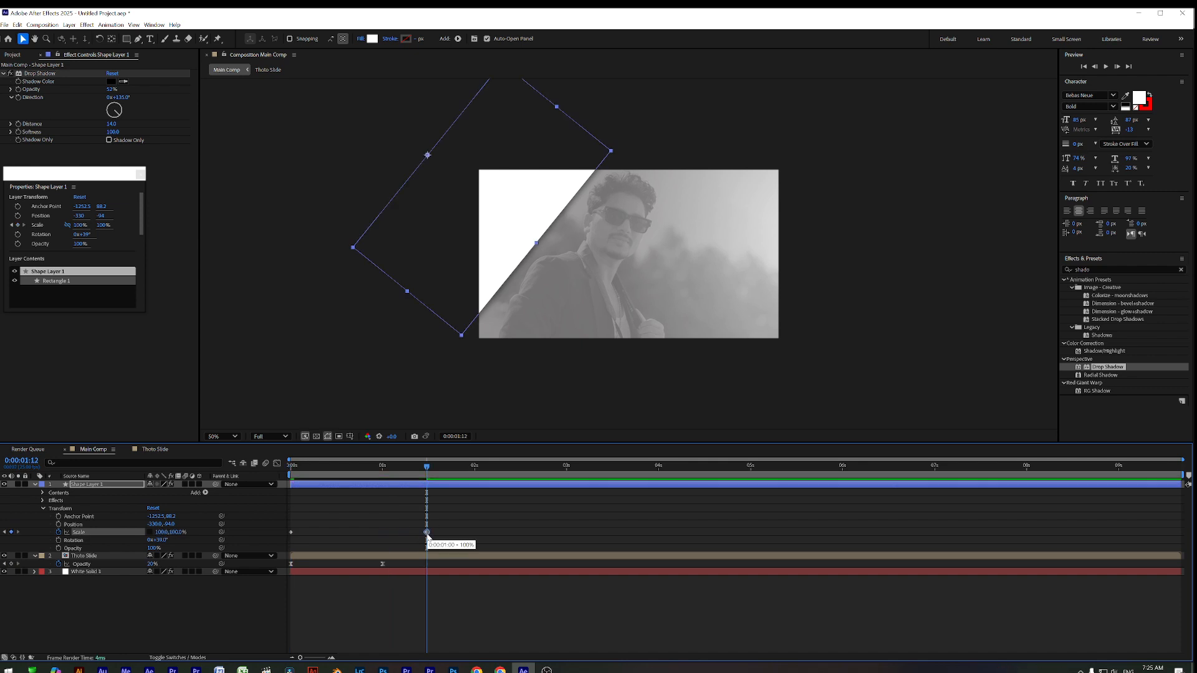
drag(401, 468, 200, 500)
key(space)
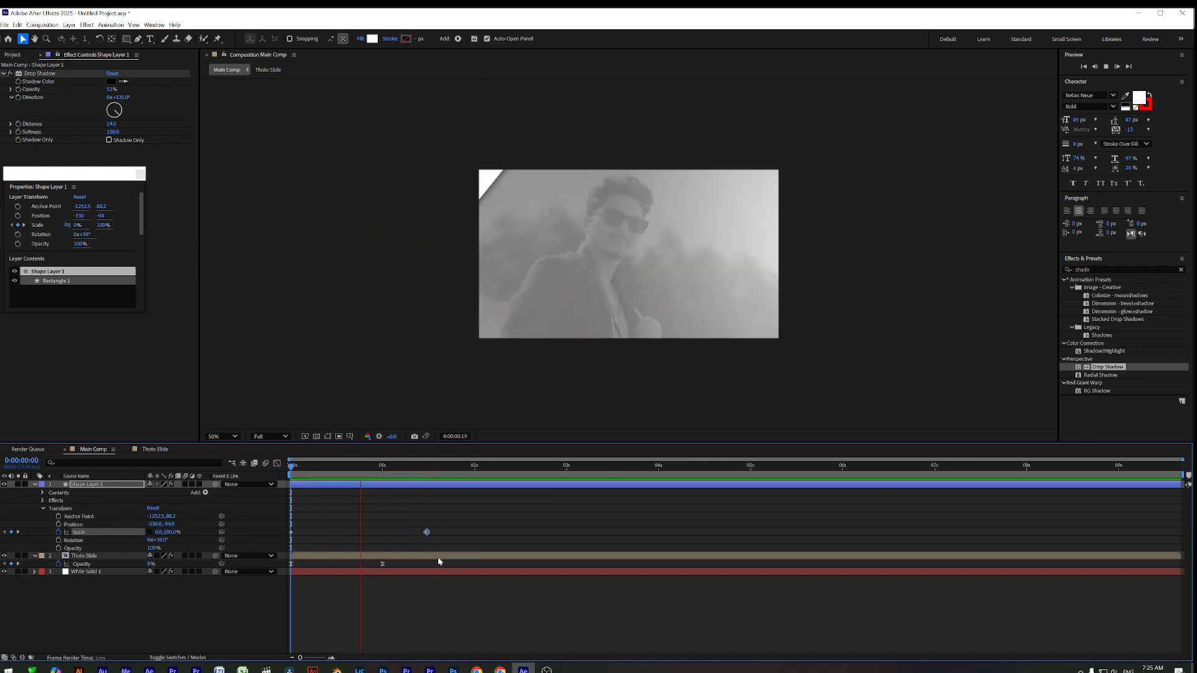
drag(442, 518, 287, 554)
key(F9)
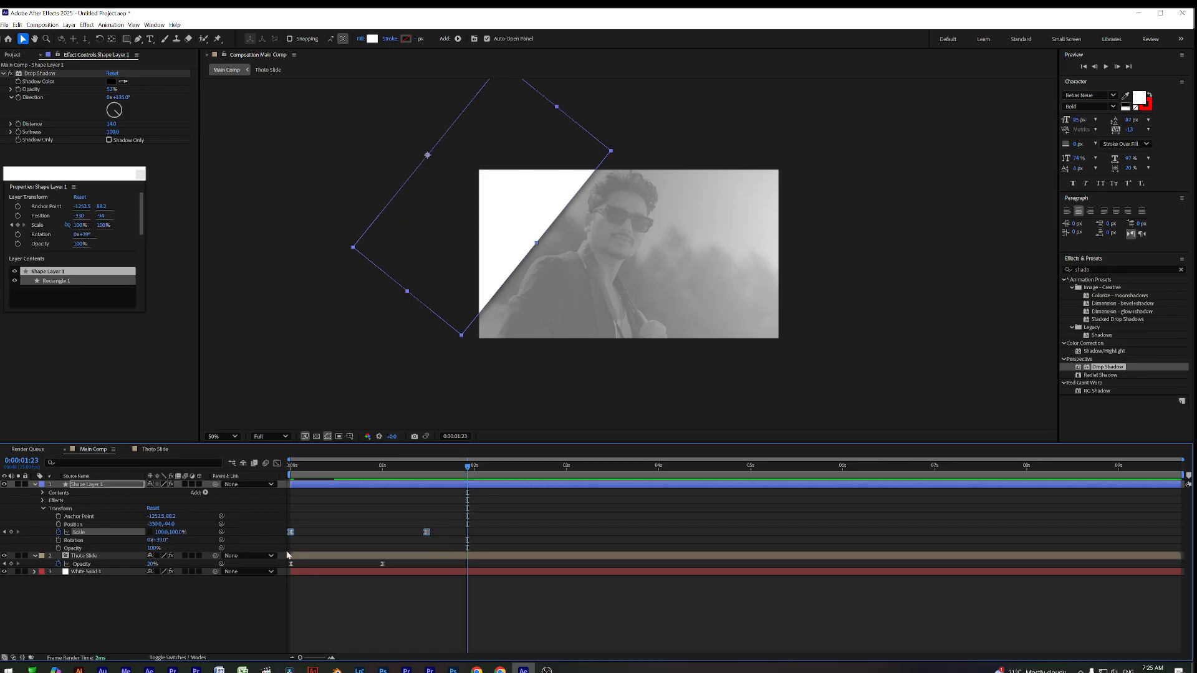
Sharpen the scale speed curve in the Graph Editor and nudge the end keyframe earlier
click(276, 463)
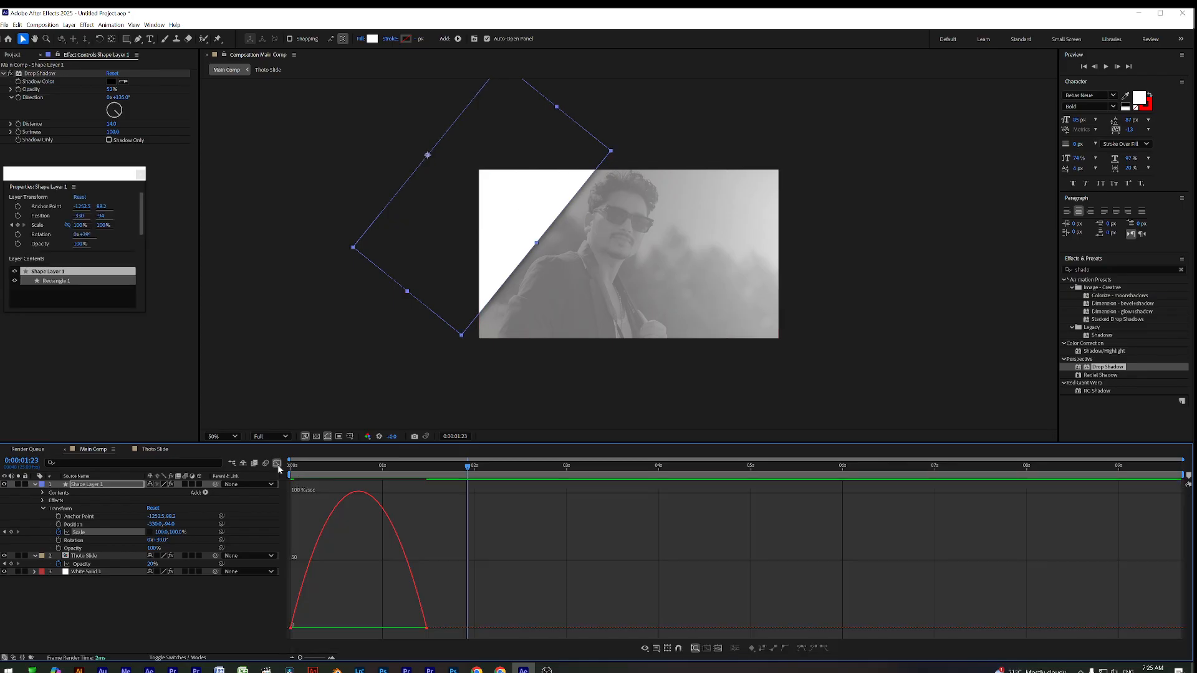
drag(386, 593, 324, 630)
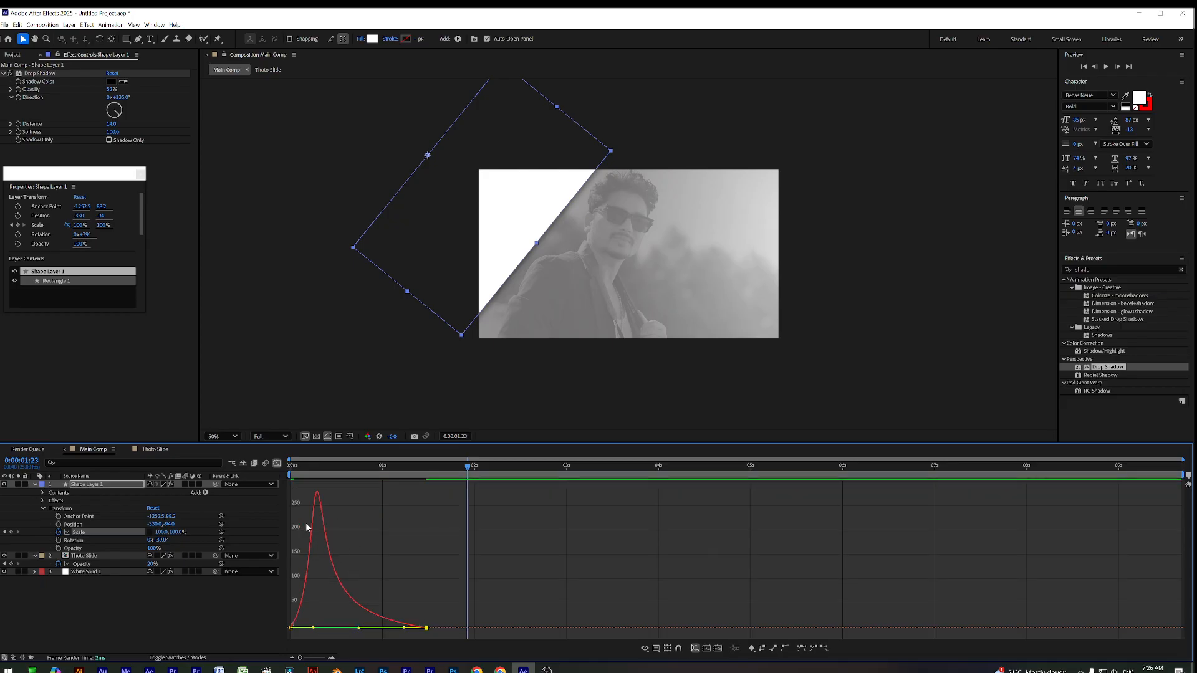
click(276, 463)
key(Home)
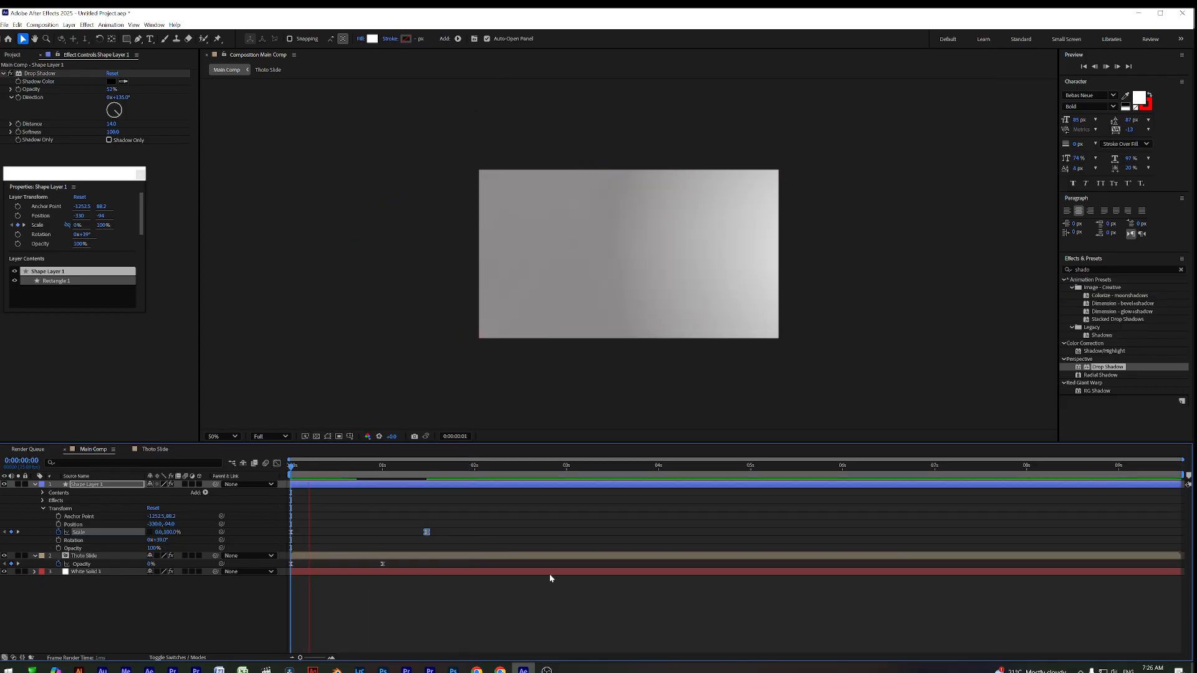
key(space)
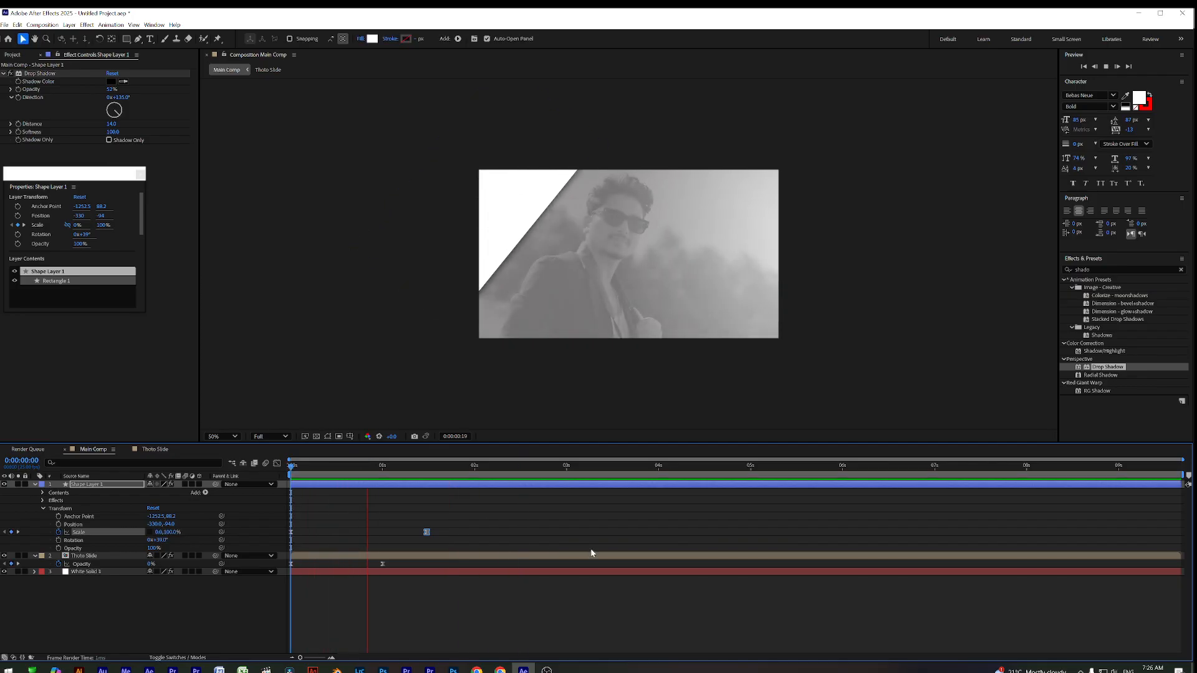
key(space)
mouse_move(375, 468)
mouse_down()
mouse_move(279, 472)
mouse_move(383, 486)
mouse_move(361, 472)
mouse_up()
click(389, 485)
drag(429, 536, 419, 534)
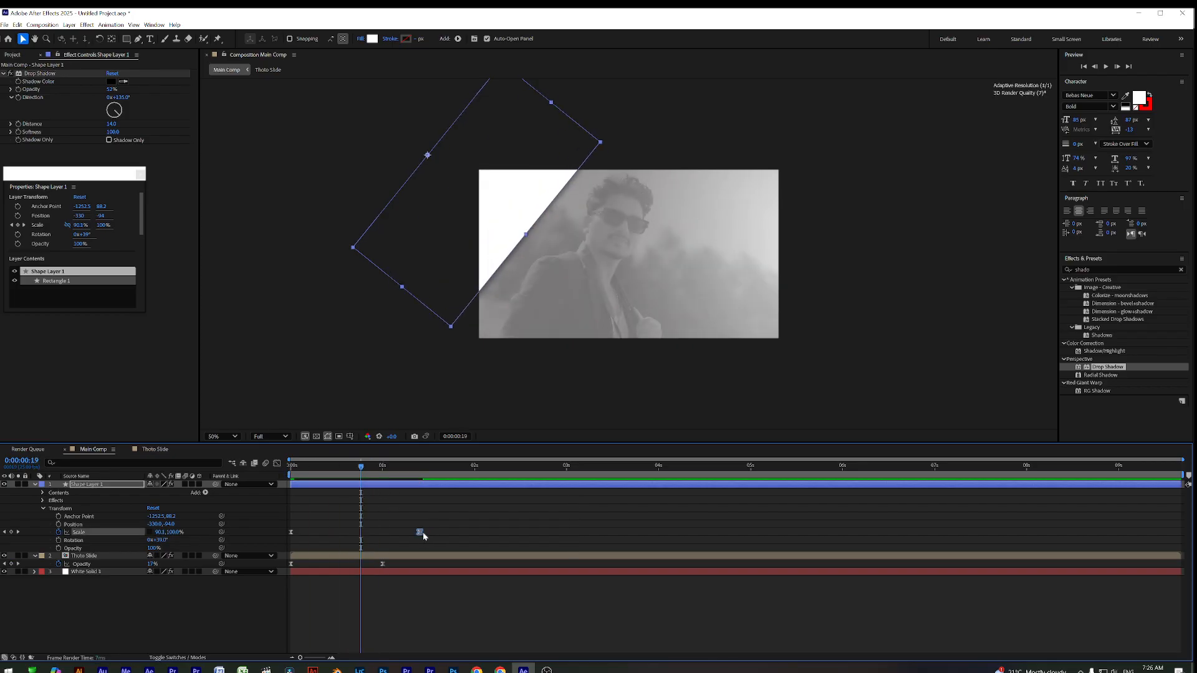
click(385, 486)
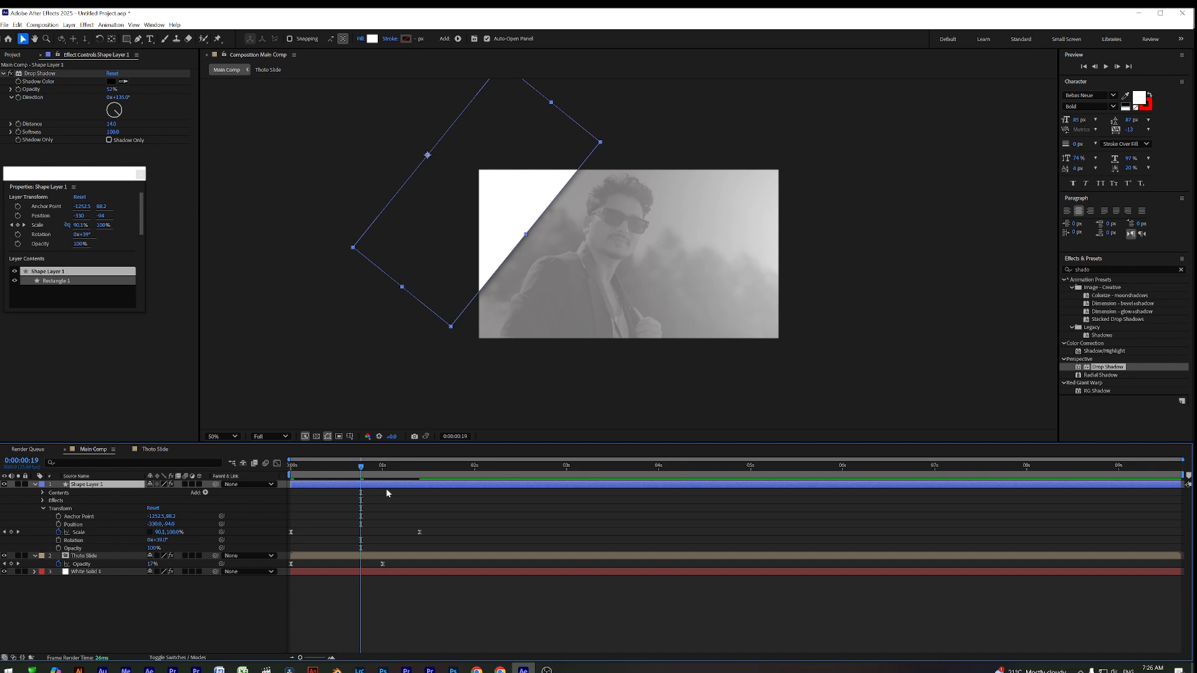
Duplicate the stripe into Shape Layer 2 and move it up-left to -402, -170
key(ctrl+d)
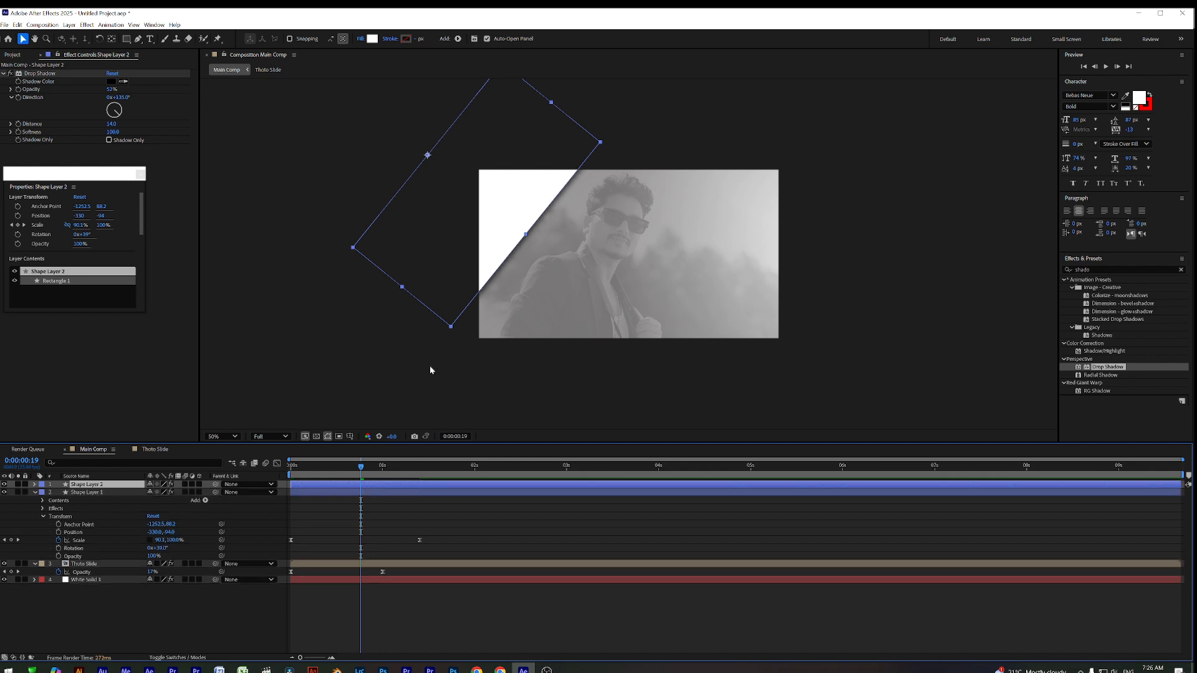
drag(465, 196, 455, 183)
key(space)
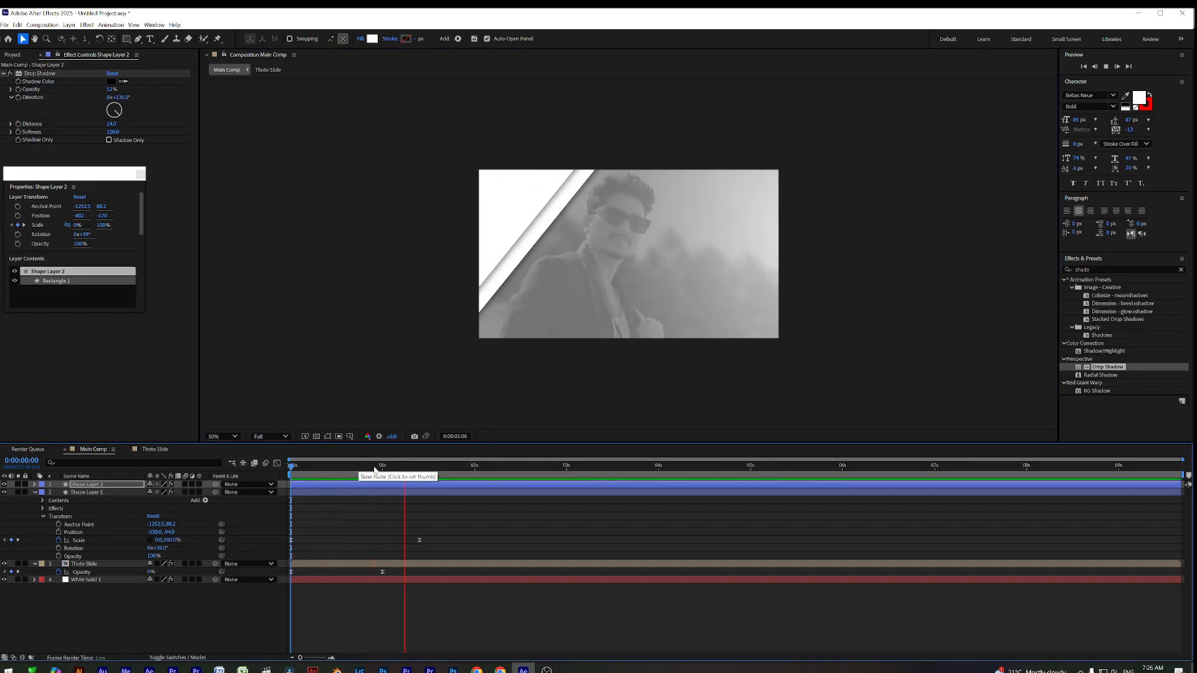
key(space)
click(350, 484)
key(space)
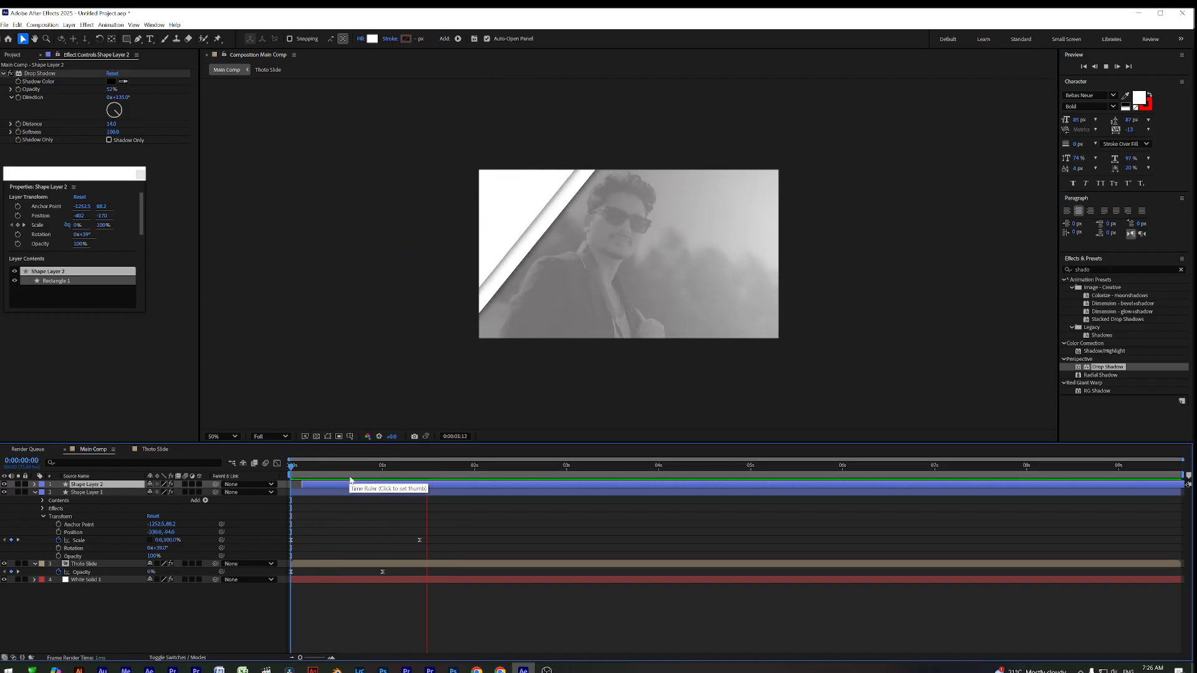
key(space)
Duplicate the stripe into Shape Layer 3, move it further up-left, and start a red fill
drag(319, 467, 388, 481)
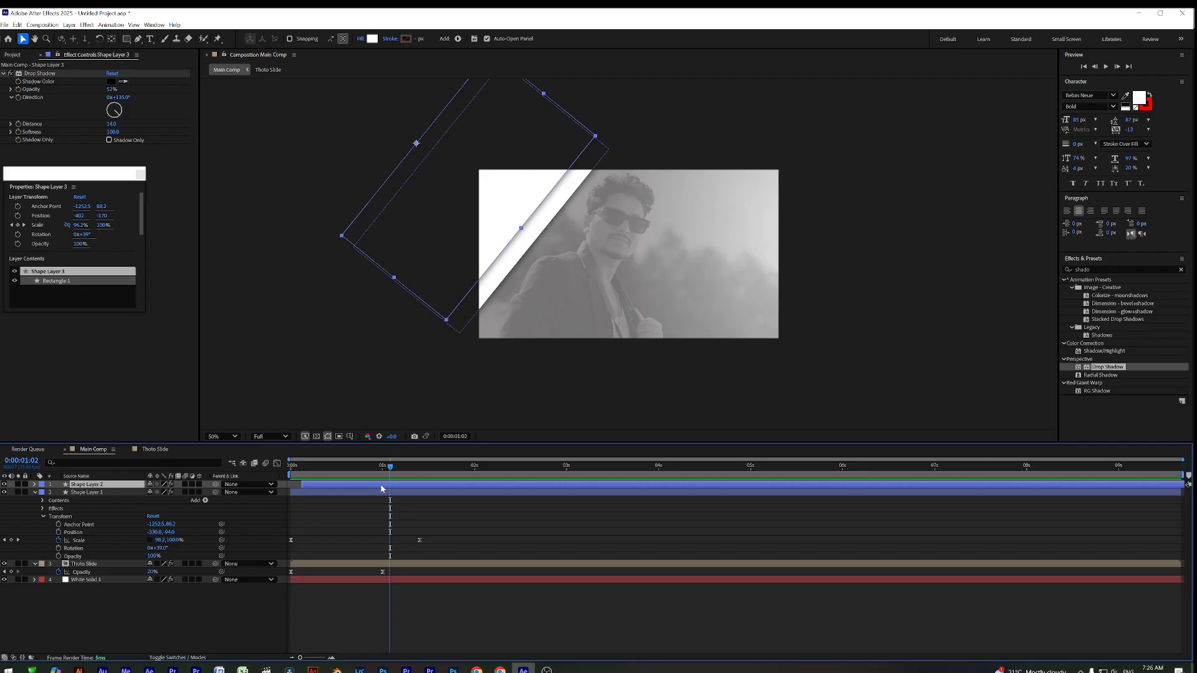
key(ctrl+d)
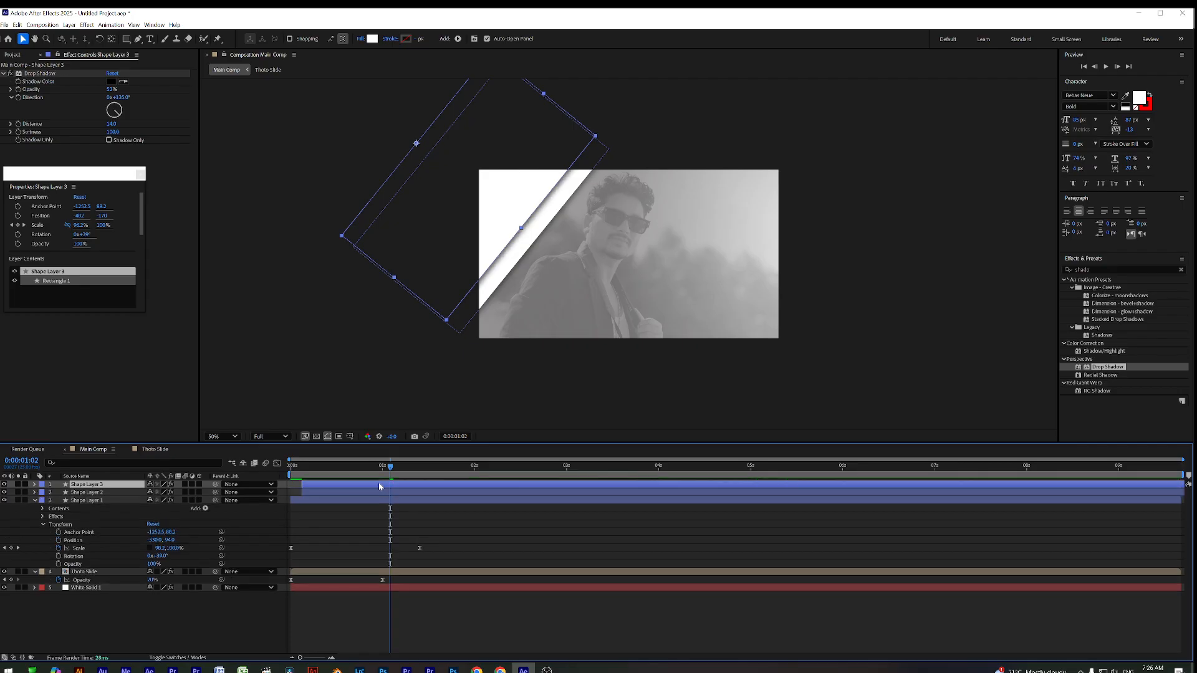
drag(471, 163, 461, 153)
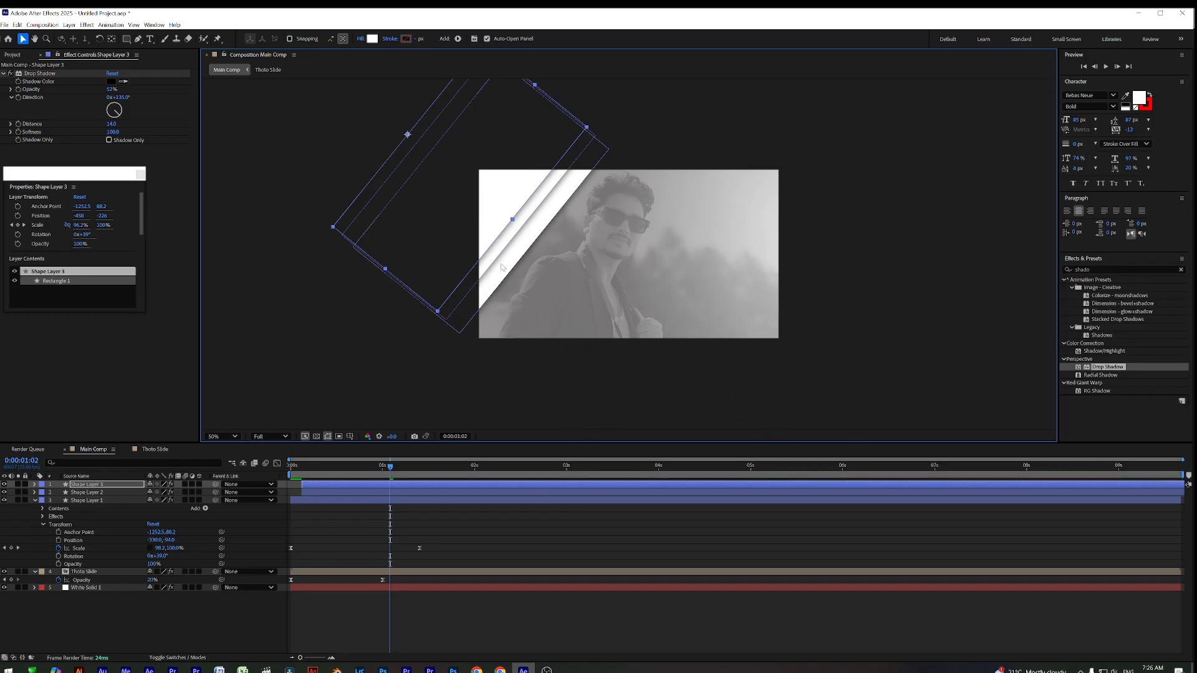
click(373, 39)
click(587, 322)
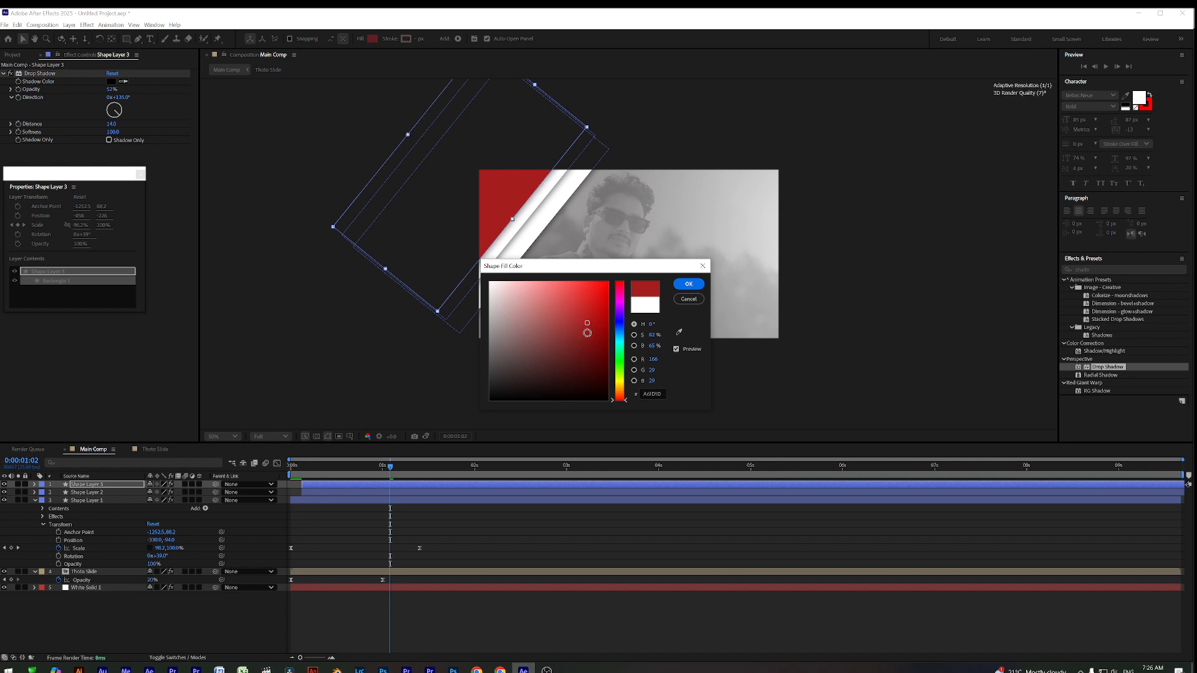
Change Shape Layer 3's fill to dark blue 284D92, then deselect the layer
click(620, 329)
mouse_move(595, 329)
mouse_down()
mouse_move(587, 310)
mouse_move(621, 331)
mouse_up()
click(620, 340)
mouse_move(588, 283)
mouse_down()
mouse_move(595, 330)
mouse_move(559, 315)
mouse_up()
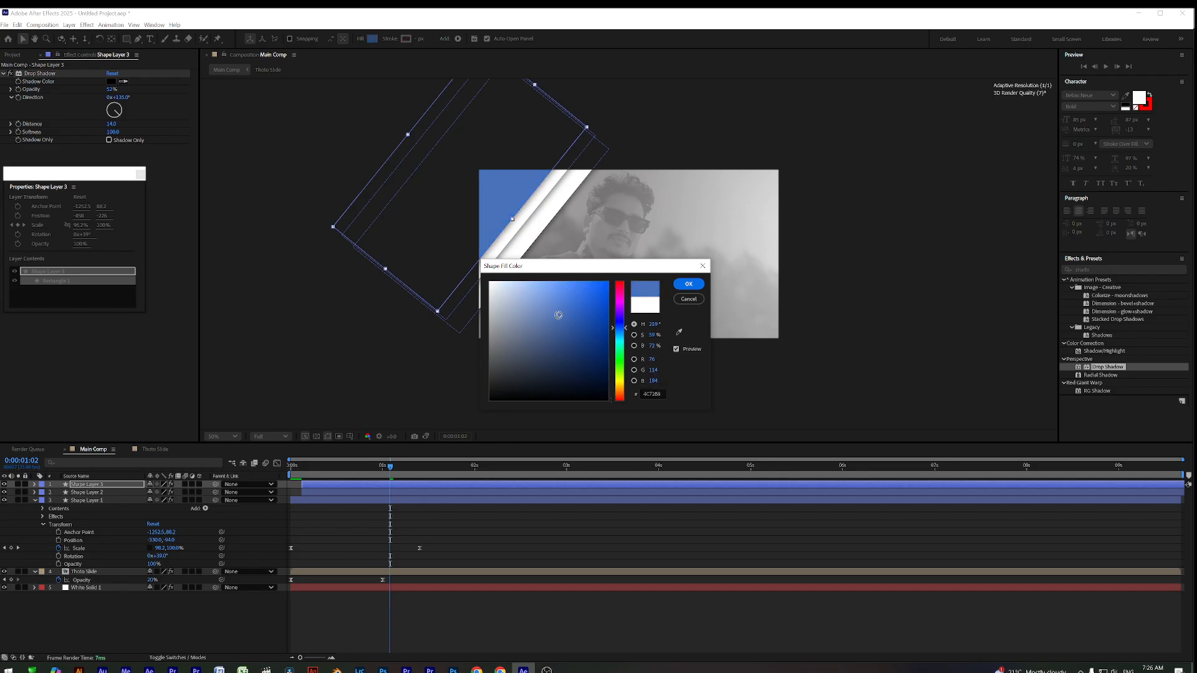
drag(574, 316, 575, 332)
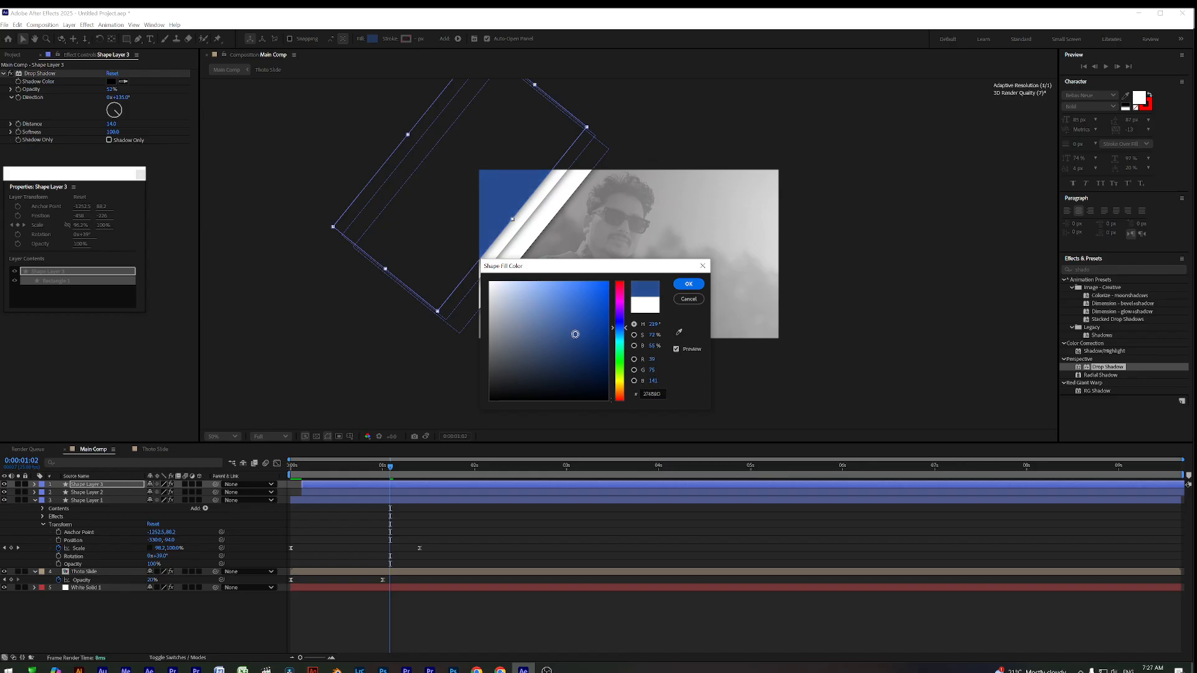
click(688, 286)
click(593, 521)
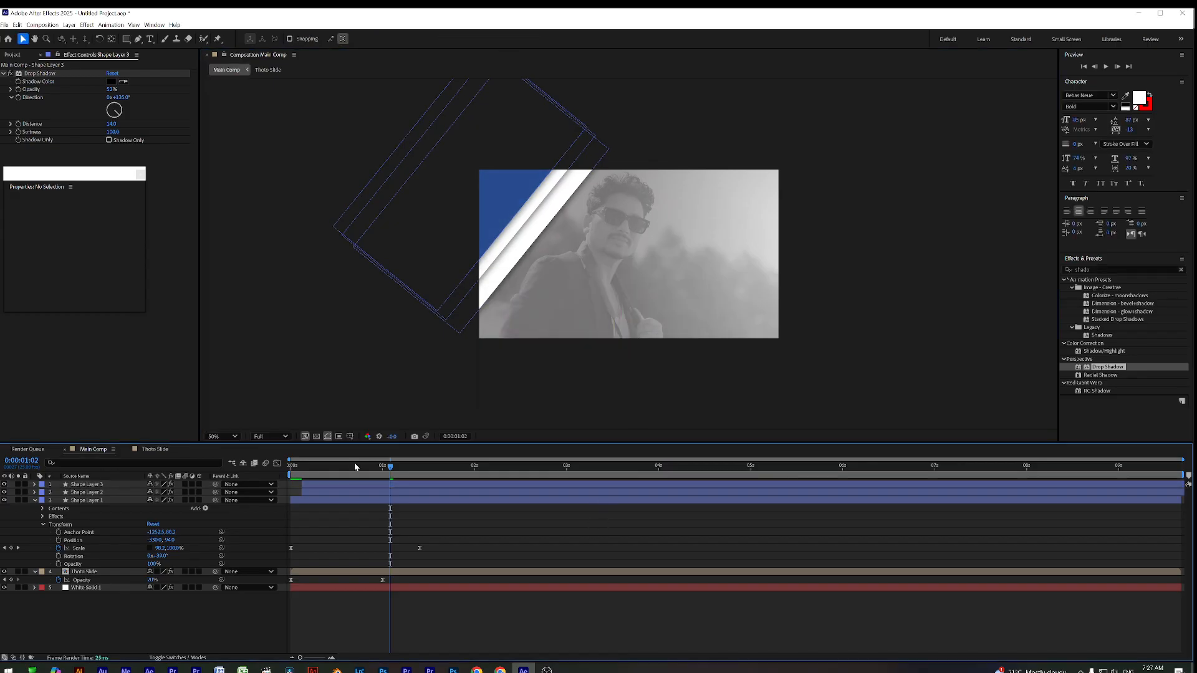
Shift Shape Layer 3 a few frames later so the blue band trails the white stripes, then preview
key(space)
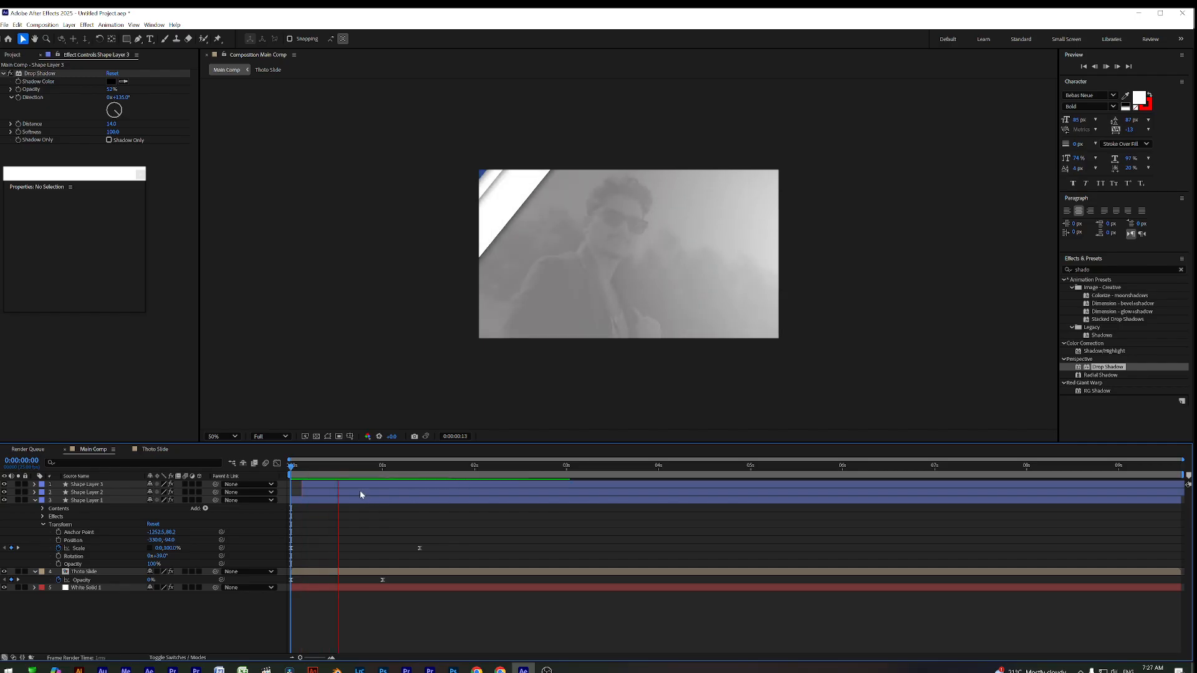
drag(327, 487, 334, 486)
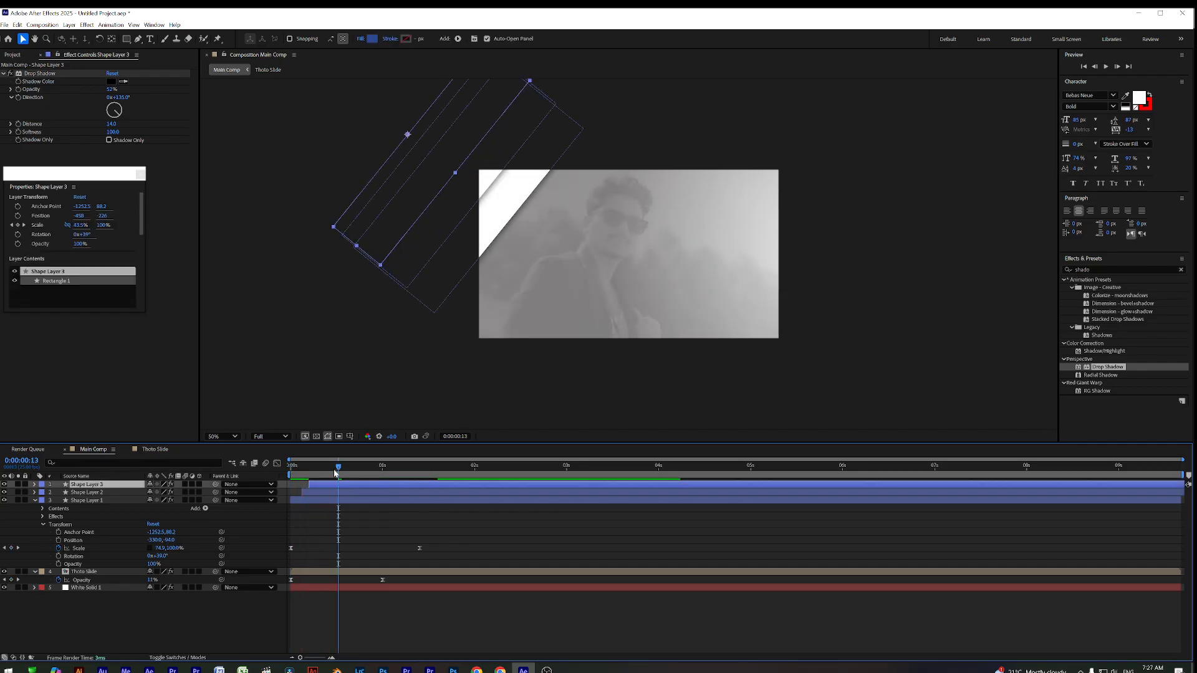
key(space)
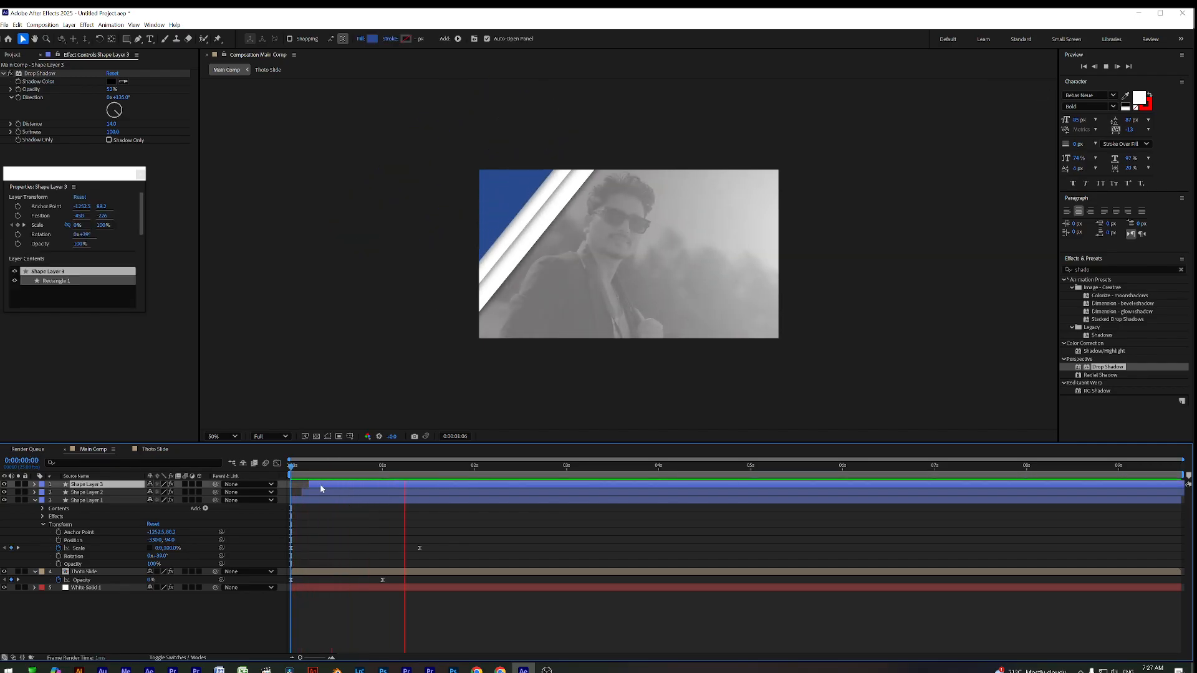
key(space)
key(space)
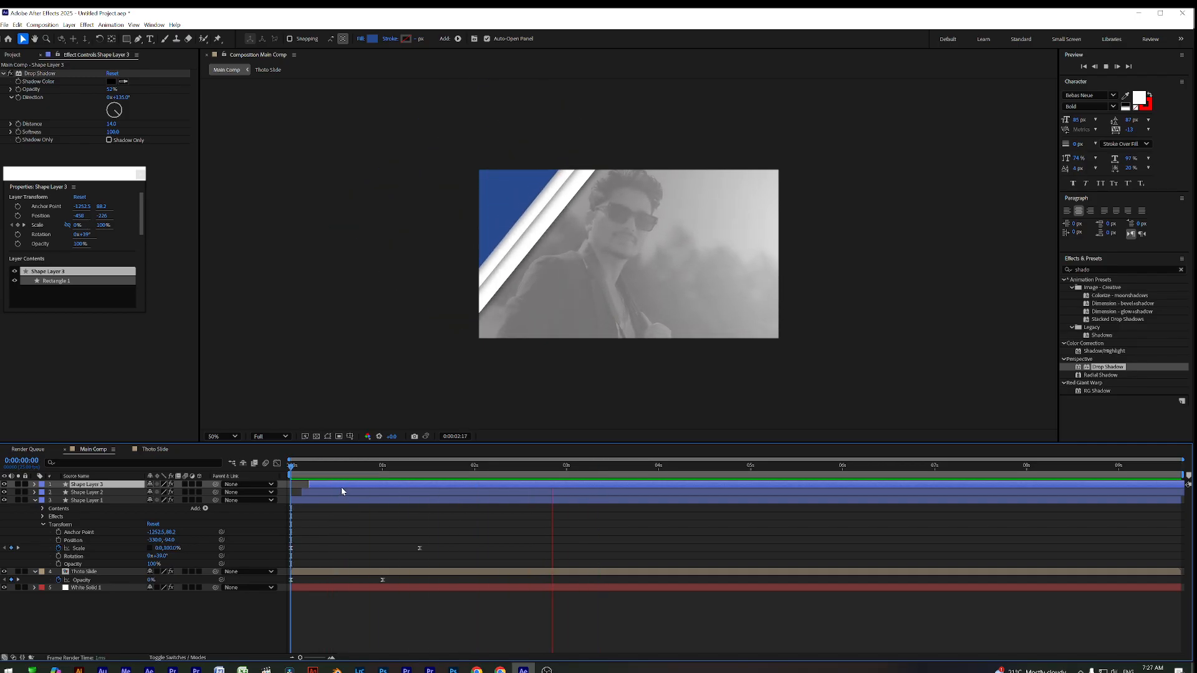
drag(342, 469, 456, 486)
click(365, 507)
key(space)
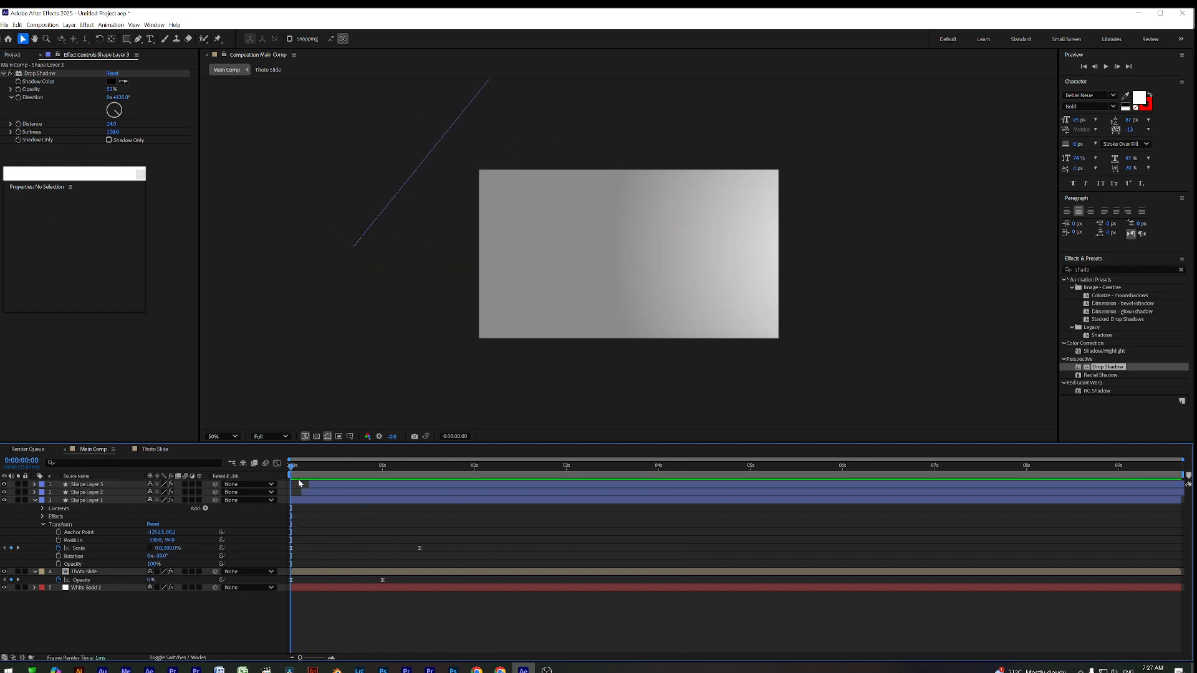
click(338, 484)
Pre-compose the three stripe shape layers into Pre-comp 1, then return to Main Comp
drag(270, 479, 412, 490)
click(403, 501)
shift+click(406, 484)
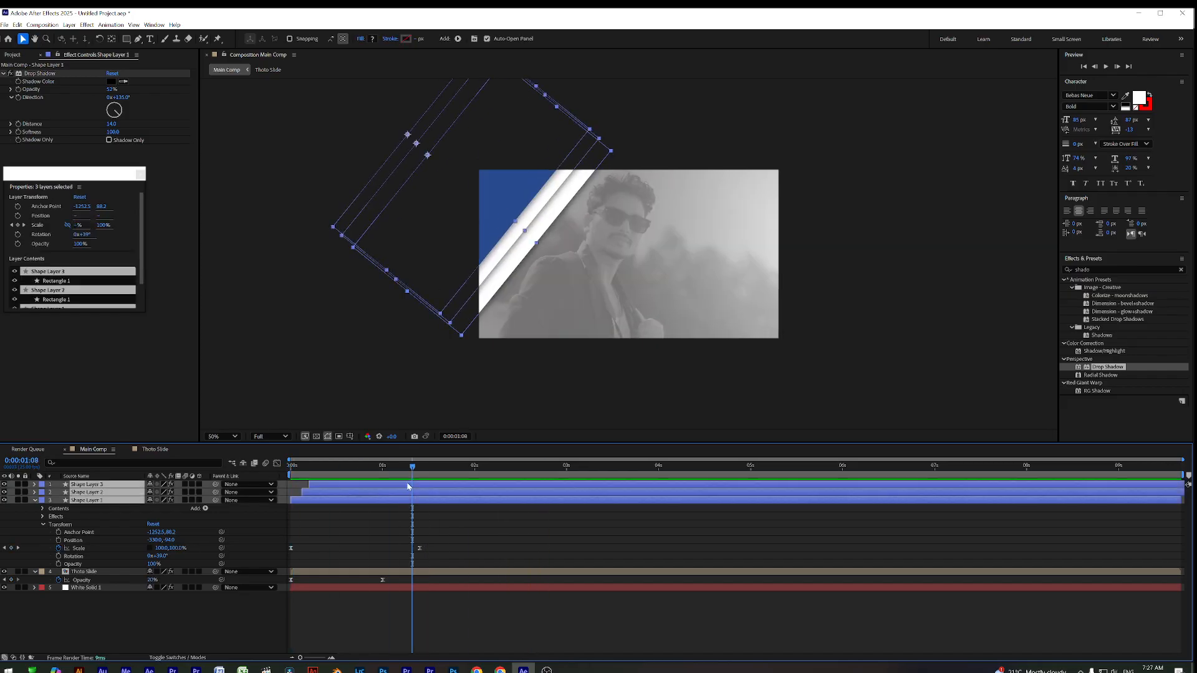
right_click(406, 484)
click(467, 425)
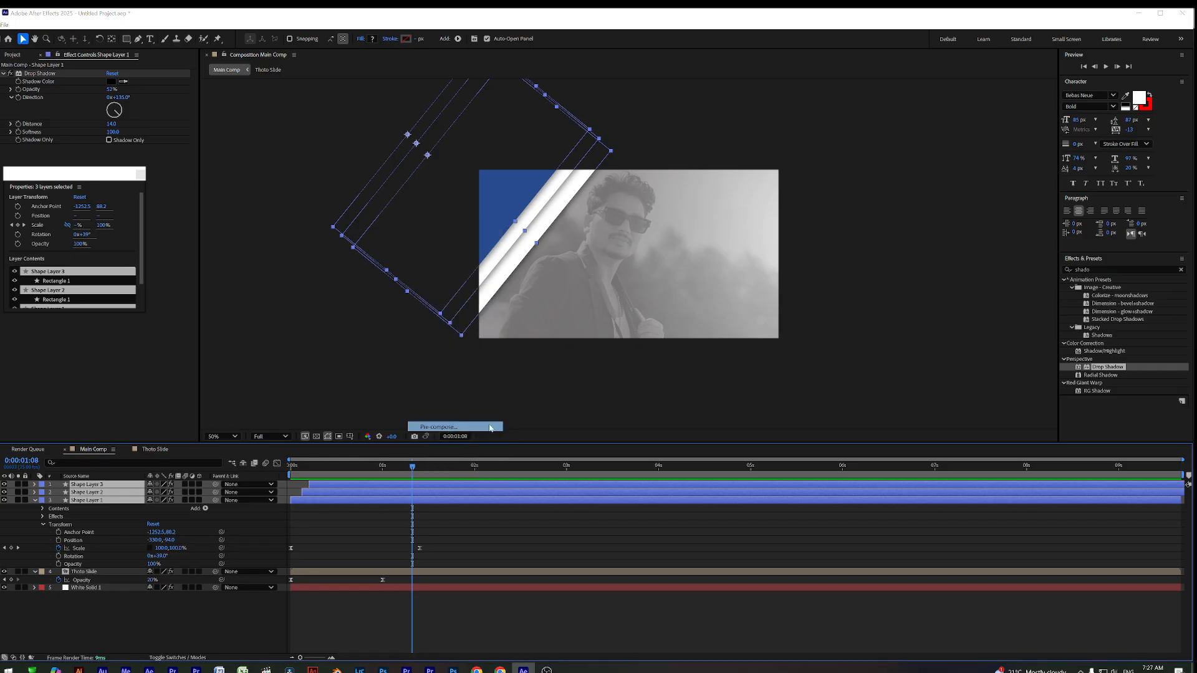
click(641, 410)
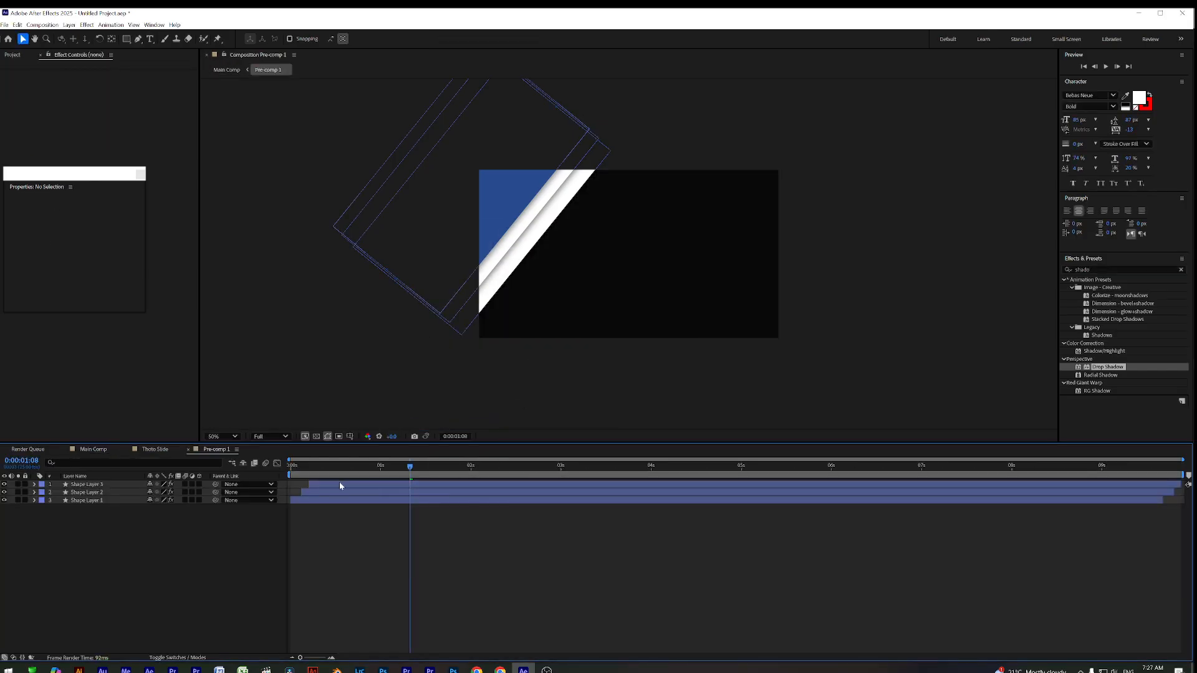
click(91, 450)
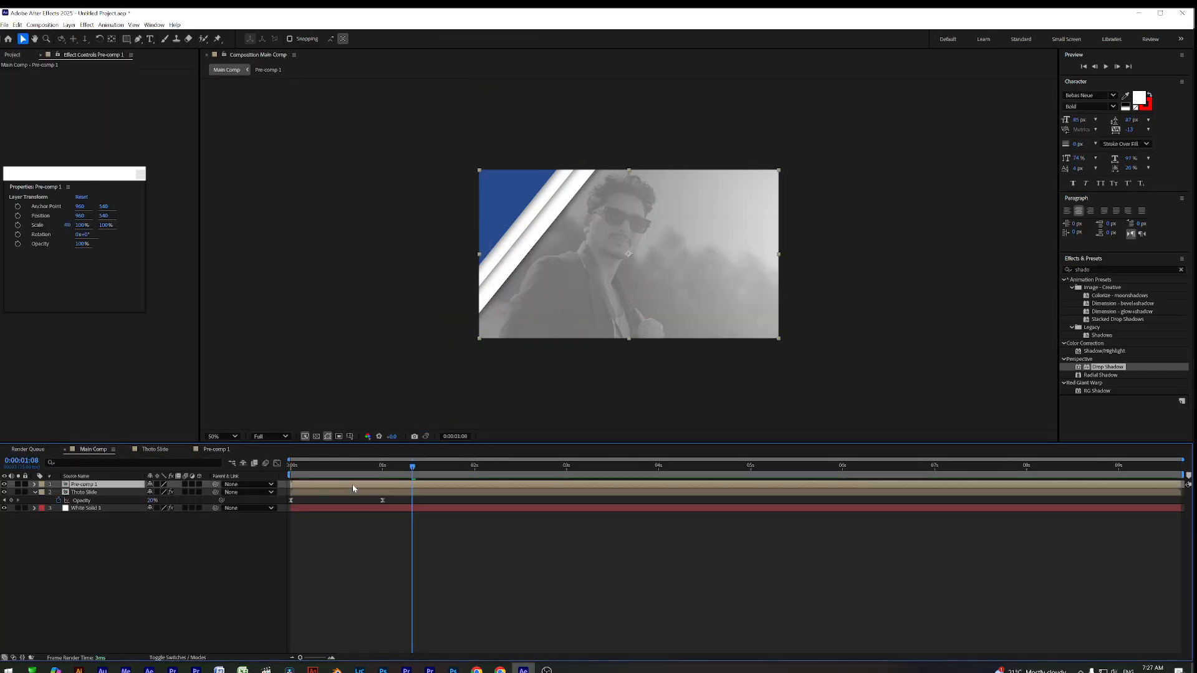
Duplicate Pre-comp 1 and apply the Flip + Flop preset, found by searching 'flip', to the copy
key(ctrl+d)
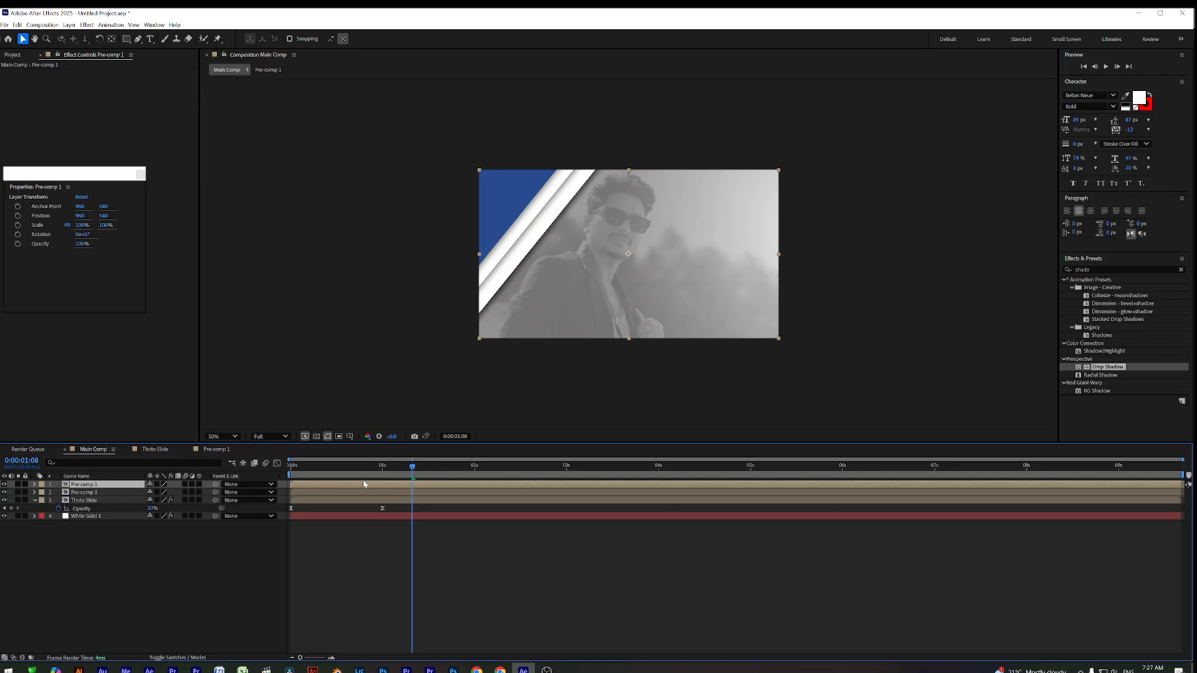
drag(1099, 270, 1025, 277)
text(flip)
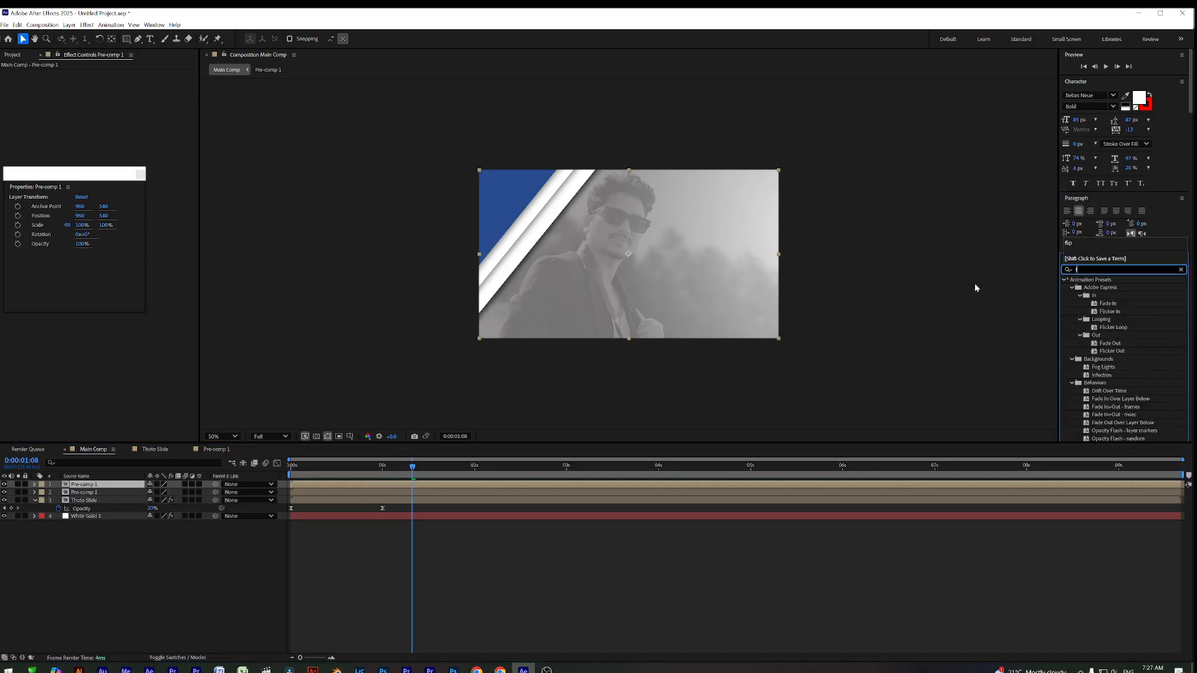
drag(1103, 303, 489, 491)
click(426, 523)
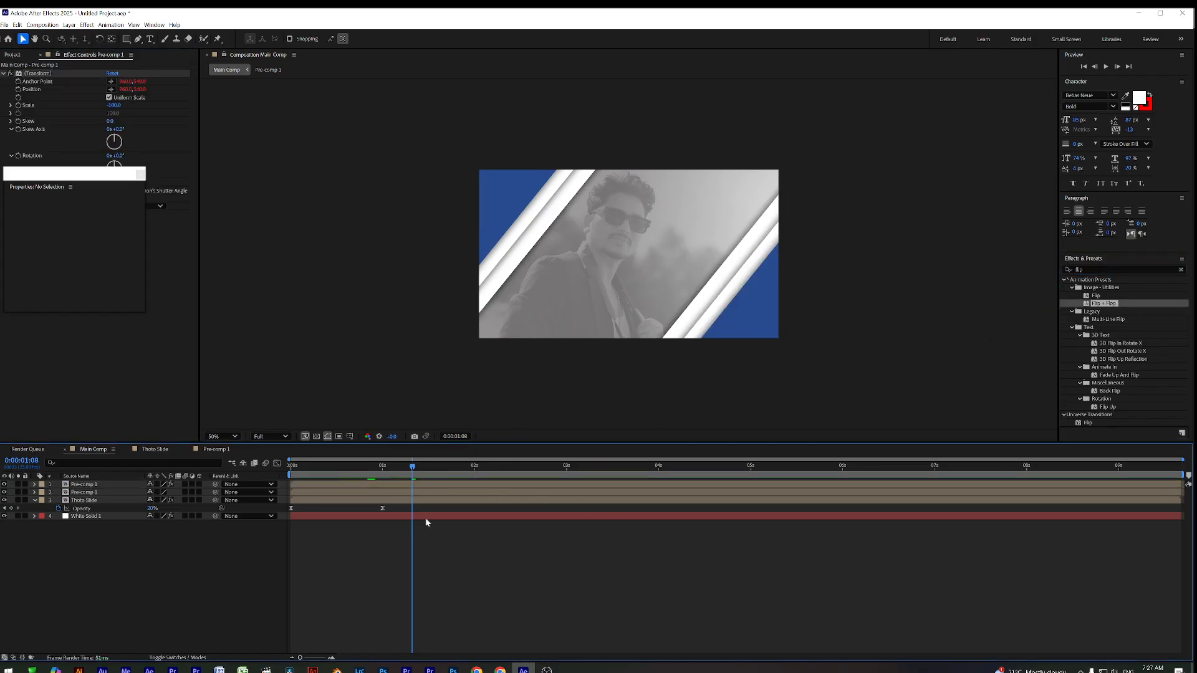
Preview the mirrored stripes, checking frames around 0:00:01:14 and 0:00:00:08
key(space)
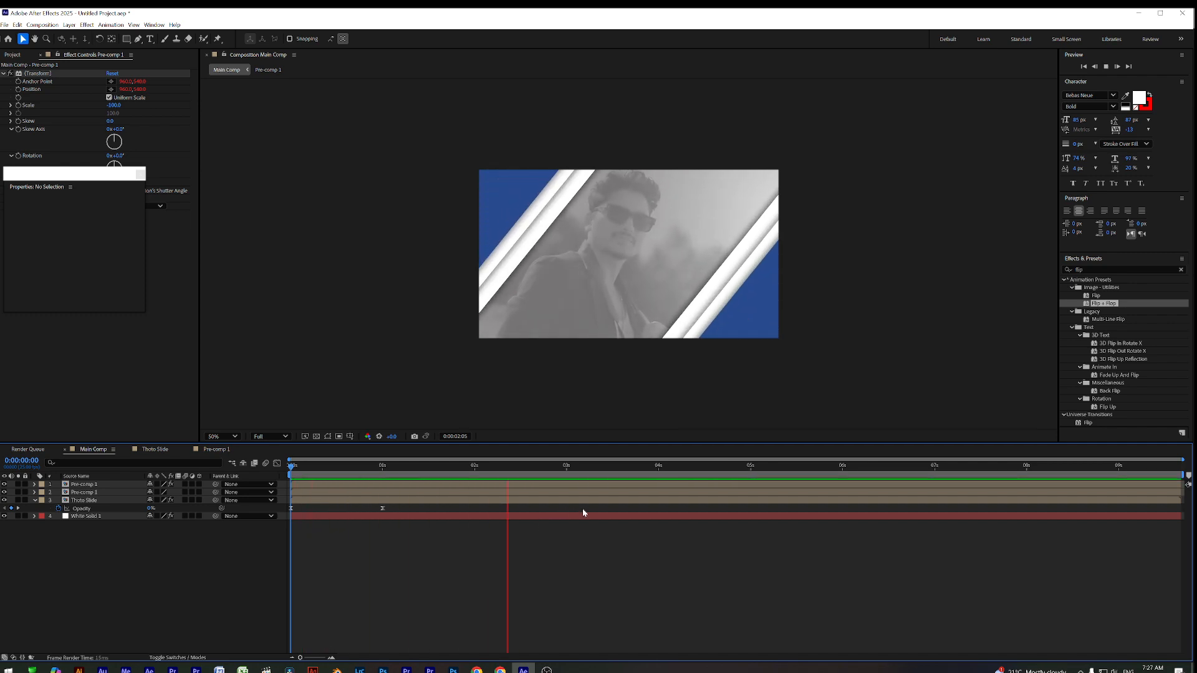
key(space)
key(space)
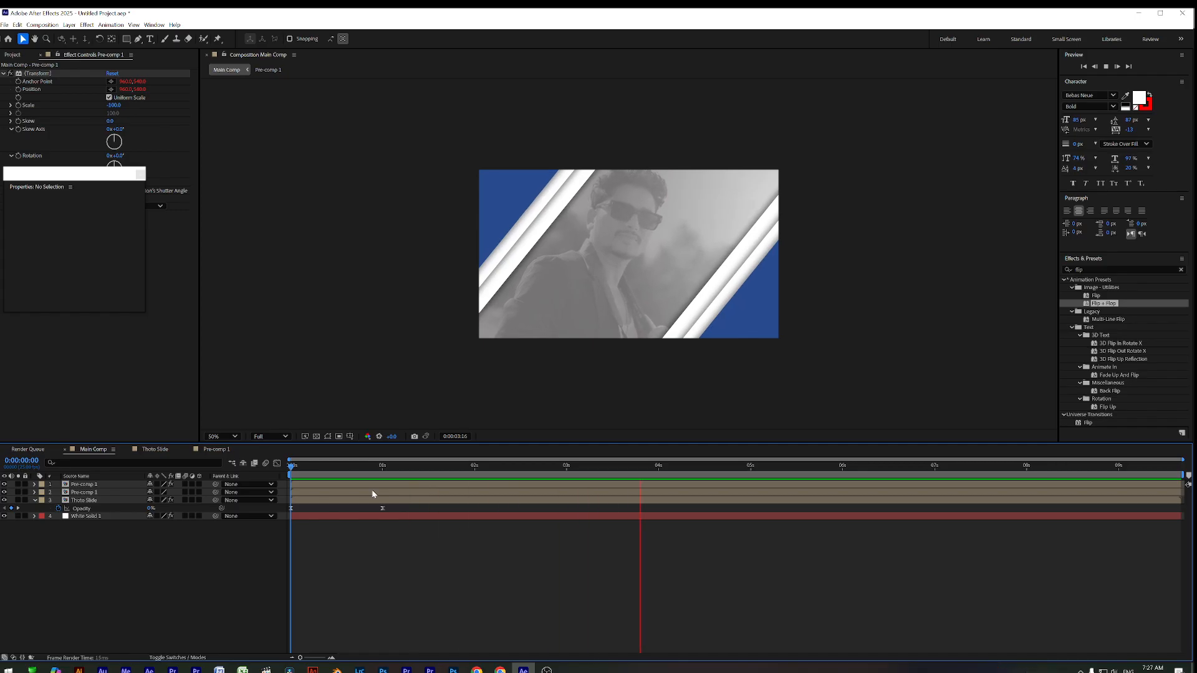
drag(351, 468, 287, 474)
key(space)
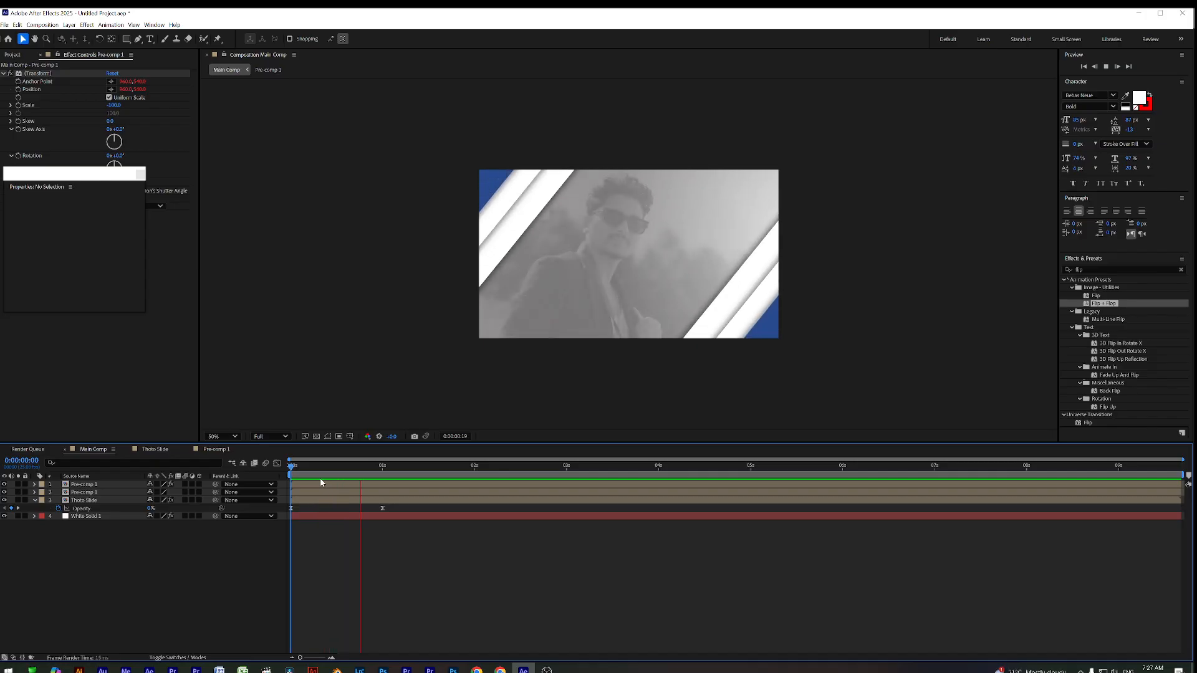
key(space)
drag(316, 469, 463, 474)
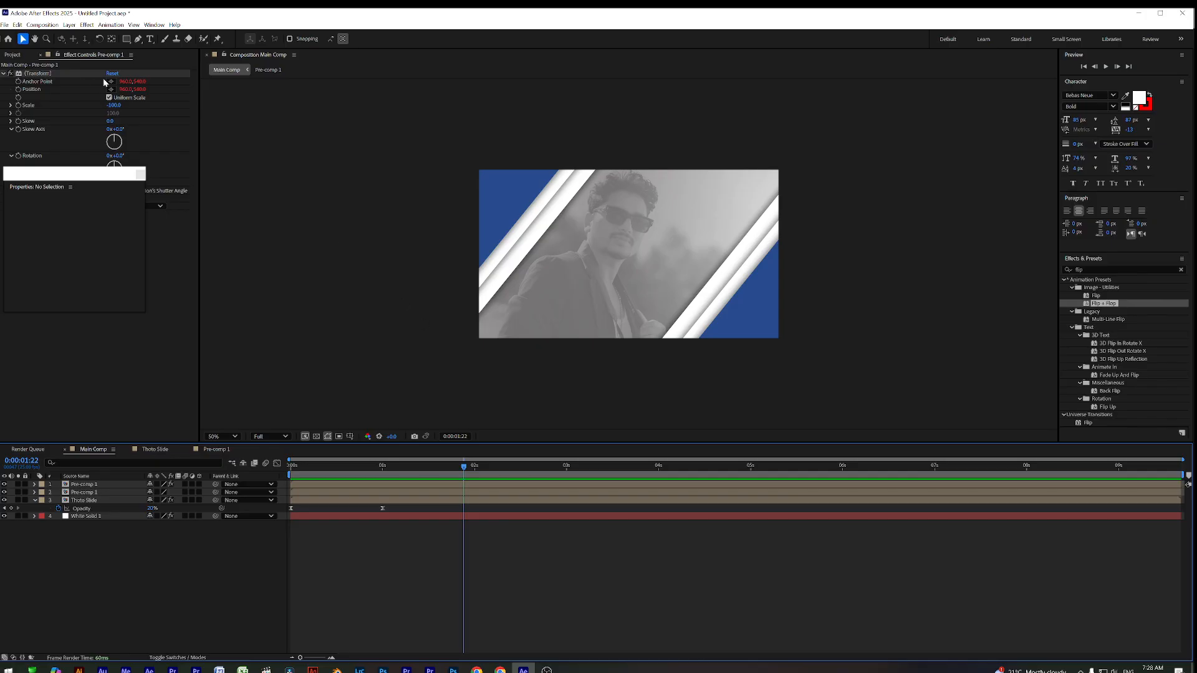
drag(95, 173, 186, 160)
Draw a blue polygon, set its Polystar Points to 8, and move the octagon right
drag(127, 38, 159, 58)
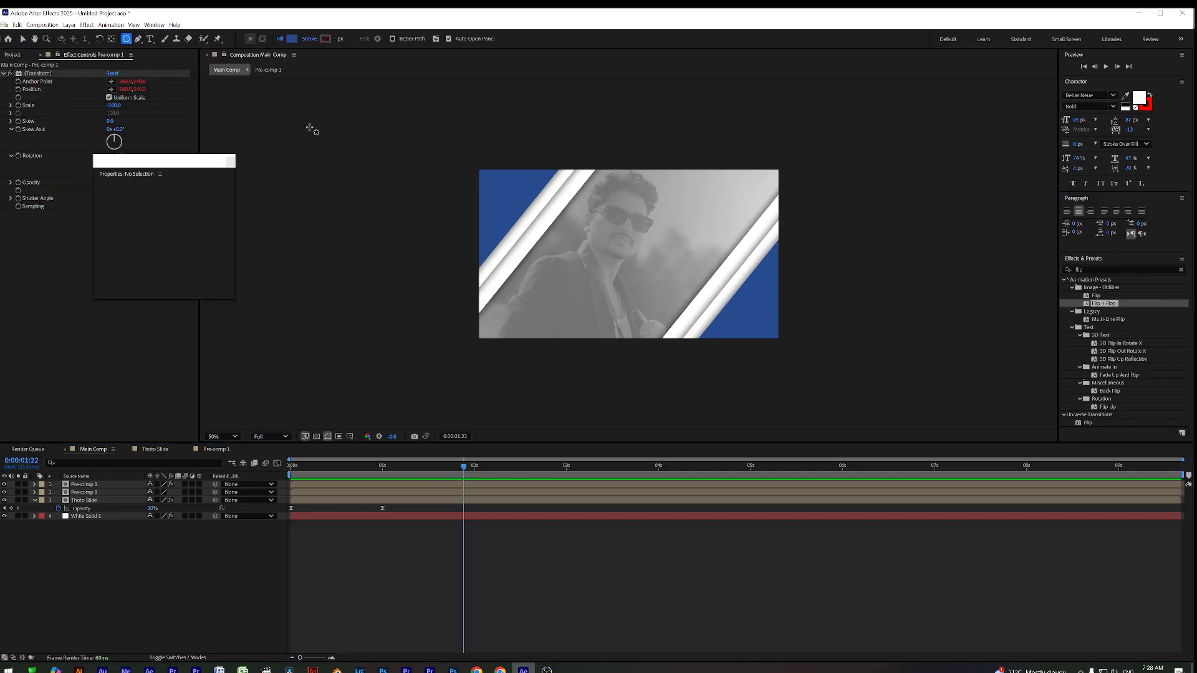
mouse_move(628, 254)
mouse_down()
mouse_move(709, 302)
mouse_move(679, 298)
mouse_up()
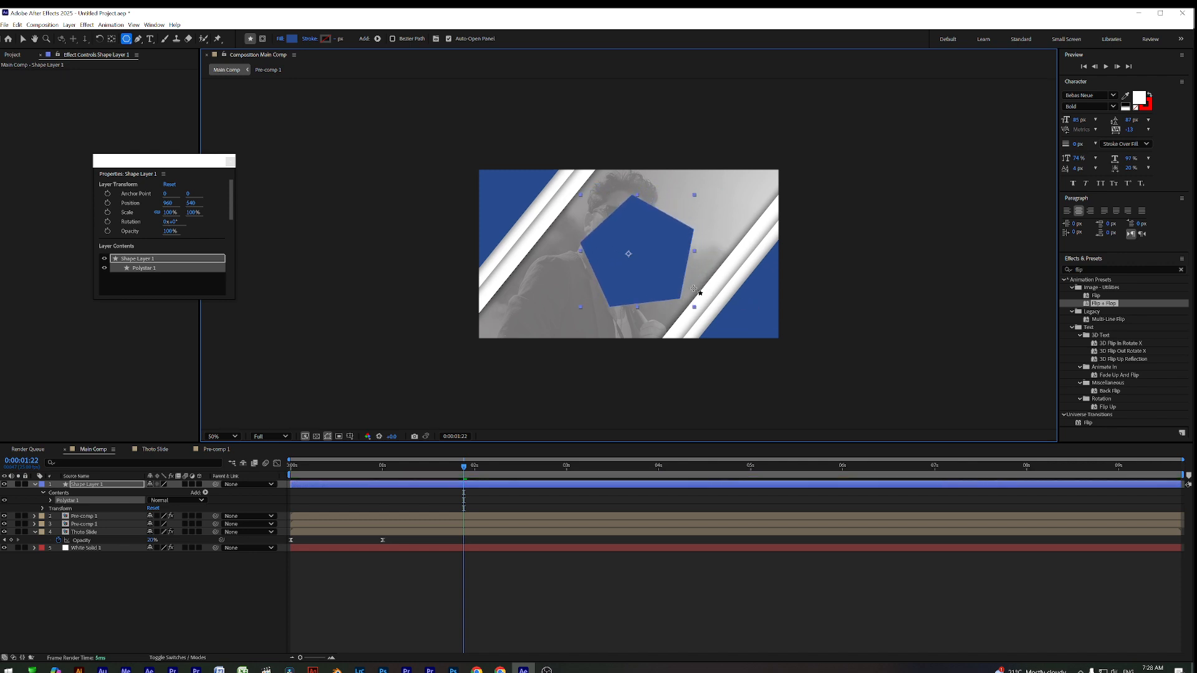
click(50, 501)
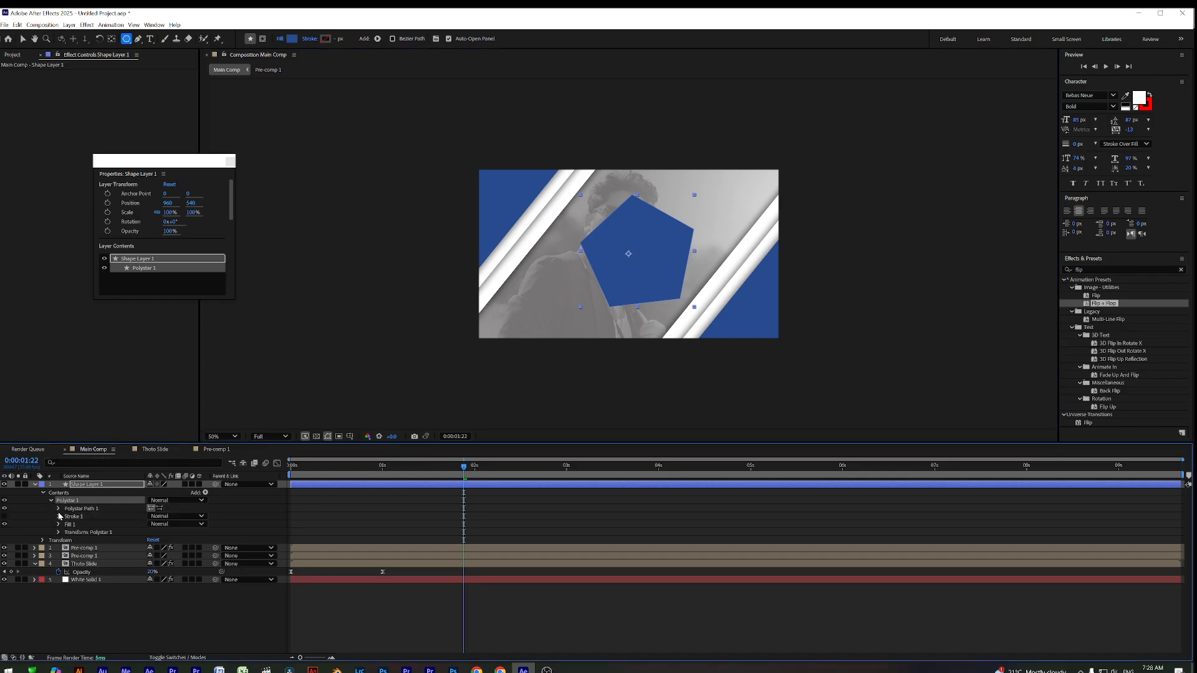
click(59, 509)
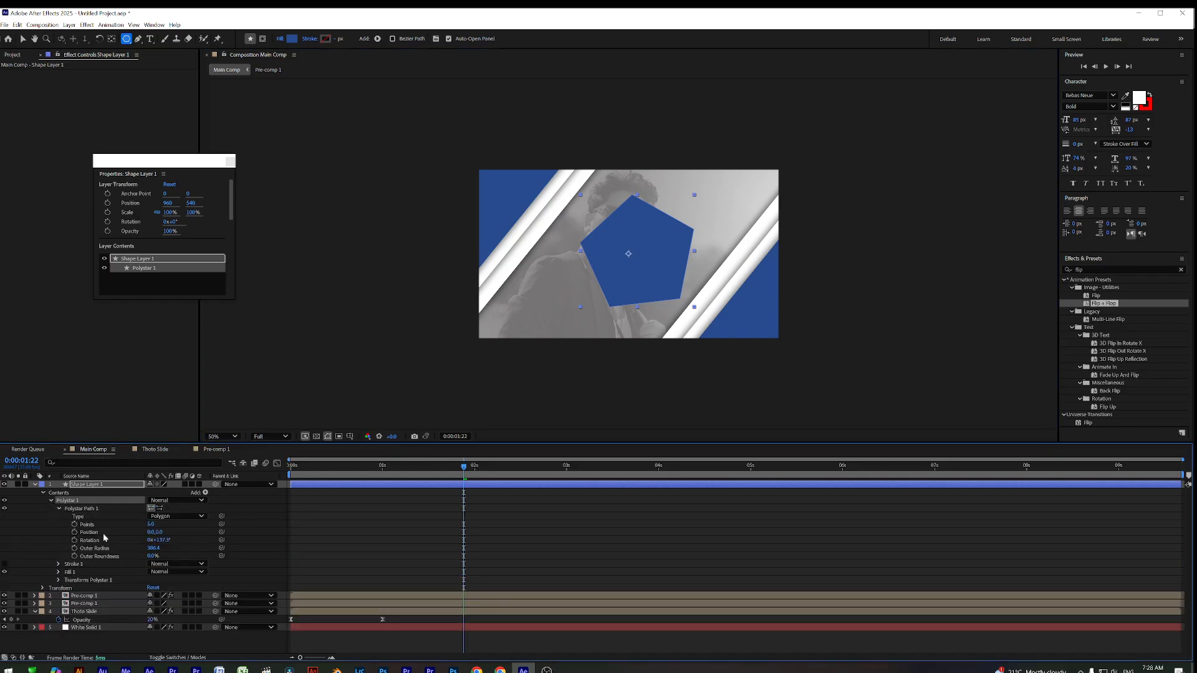
mouse_move(151, 524)
mouse_down()
mouse_move(160, 523)
mouse_move(150, 523)
mouse_up()
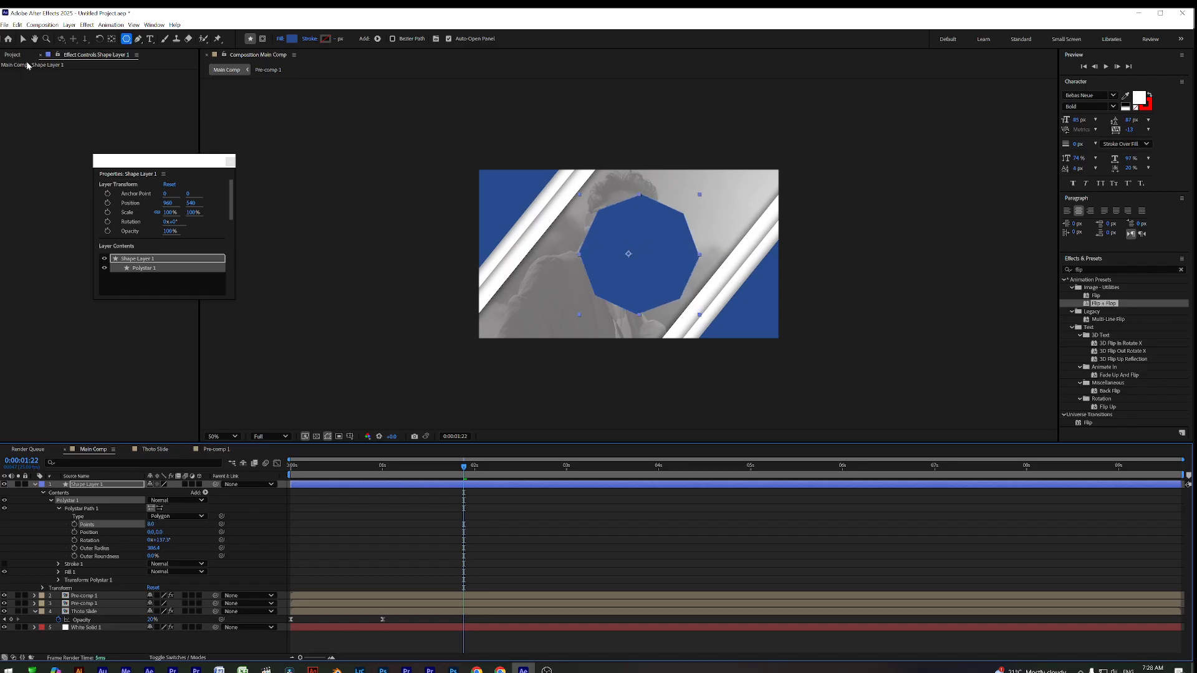
key(v)
drag(636, 261, 695, 262)
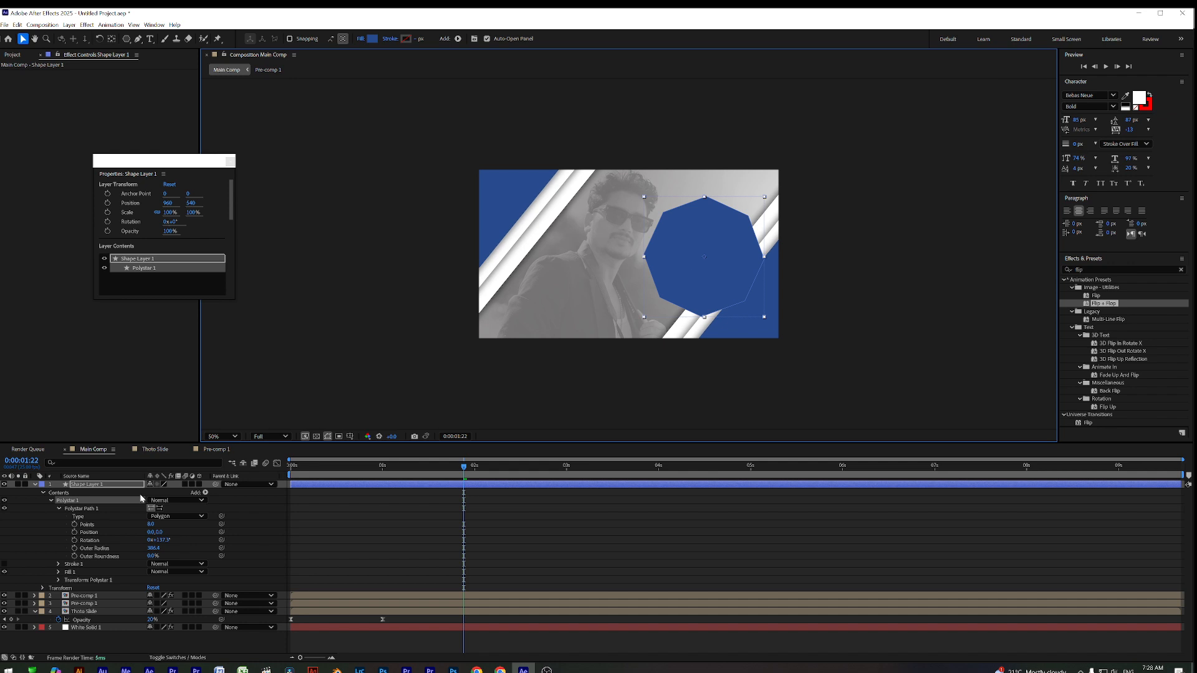
Scale the blue octagon to 114% and nudge it toward the frame's right edge
key(s)
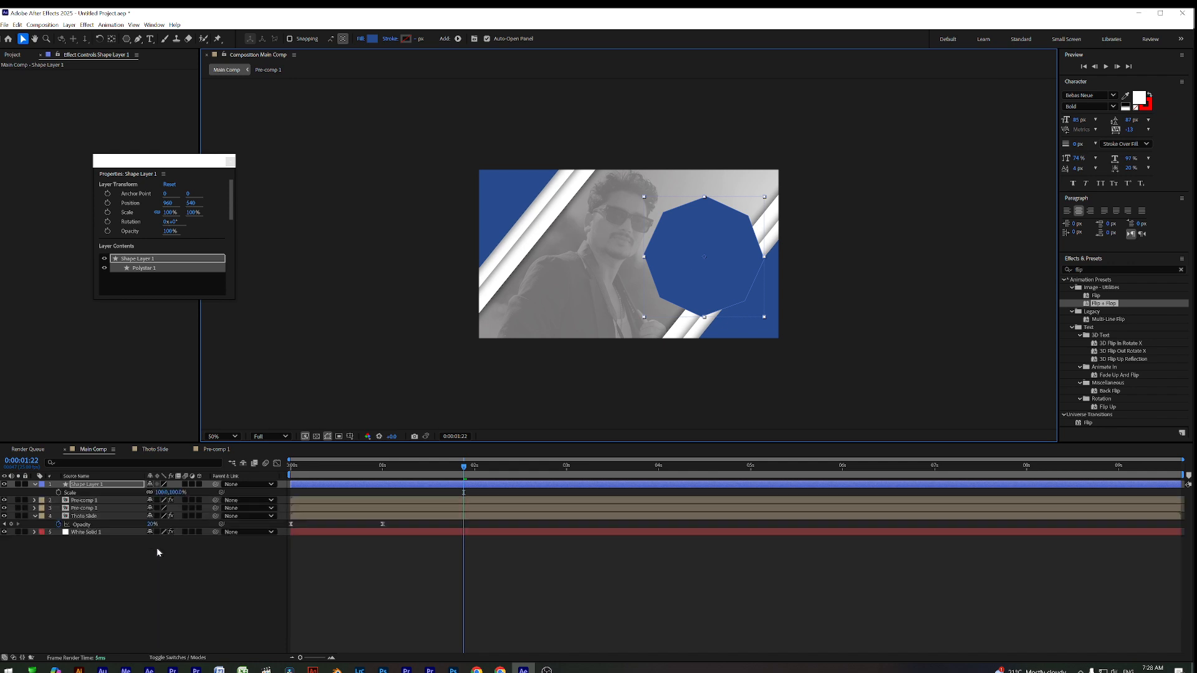
drag(162, 494, 176, 495)
drag(757, 237, 712, 237)
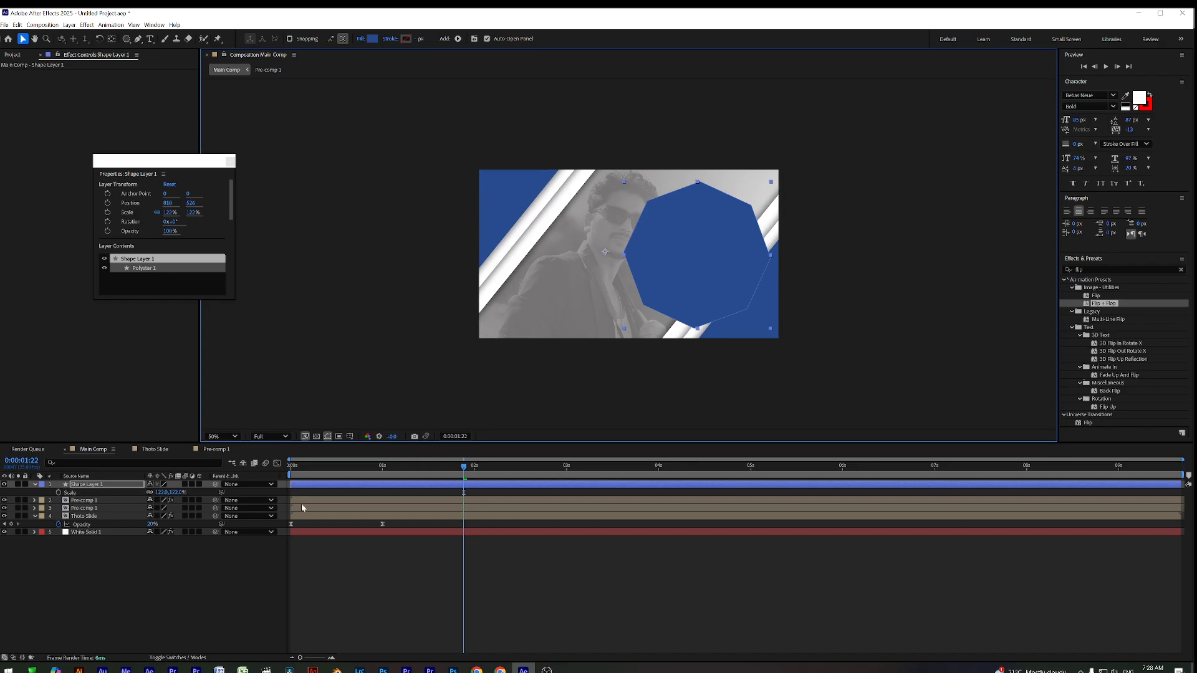
drag(162, 493, 157, 492)
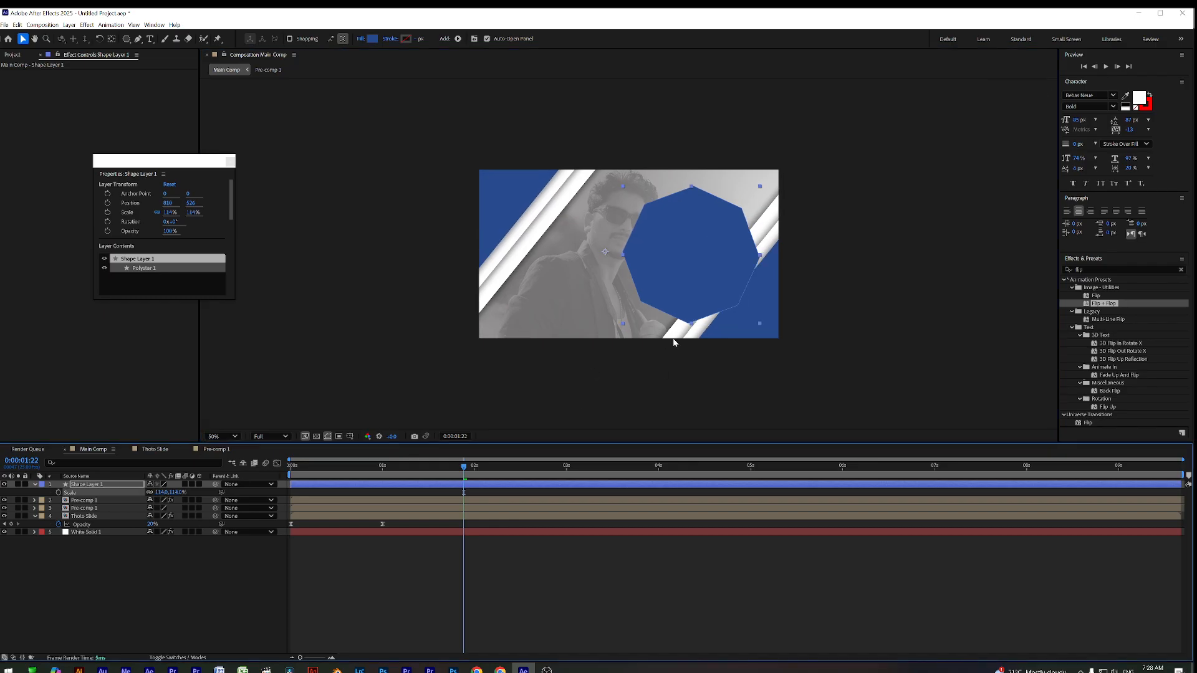
mouse_move(703, 268)
mouse_down()
mouse_move(705, 258)
mouse_move(712, 268)
mouse_up()
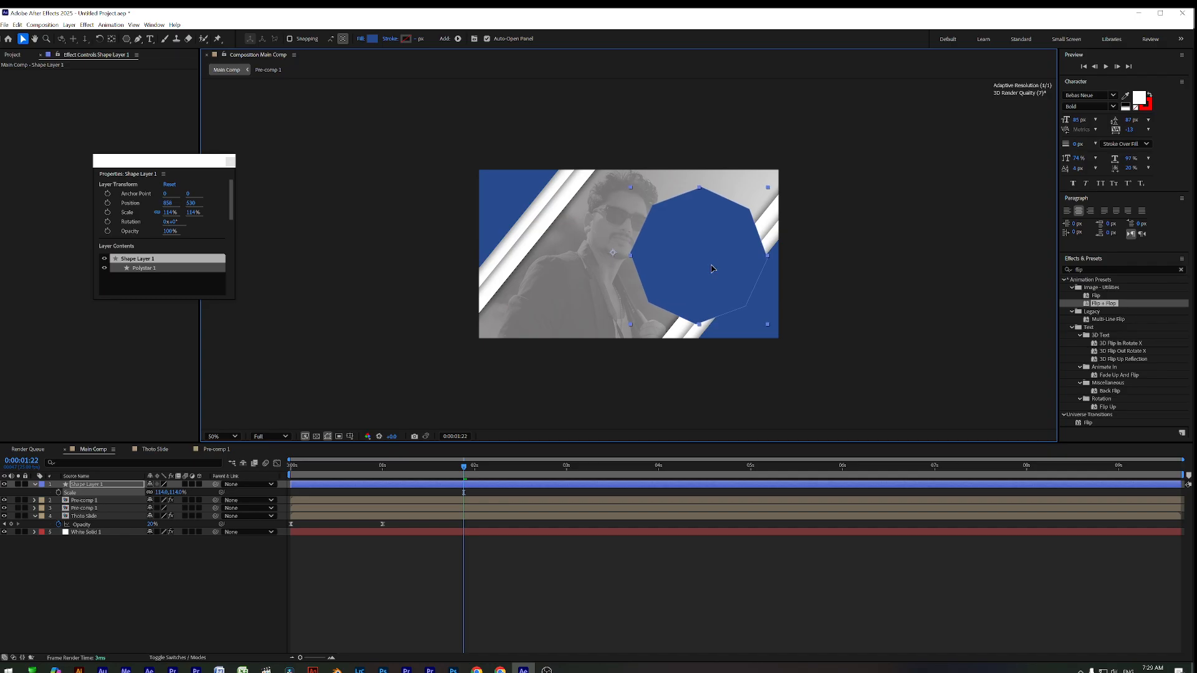
drag(327, 467, 406, 485)
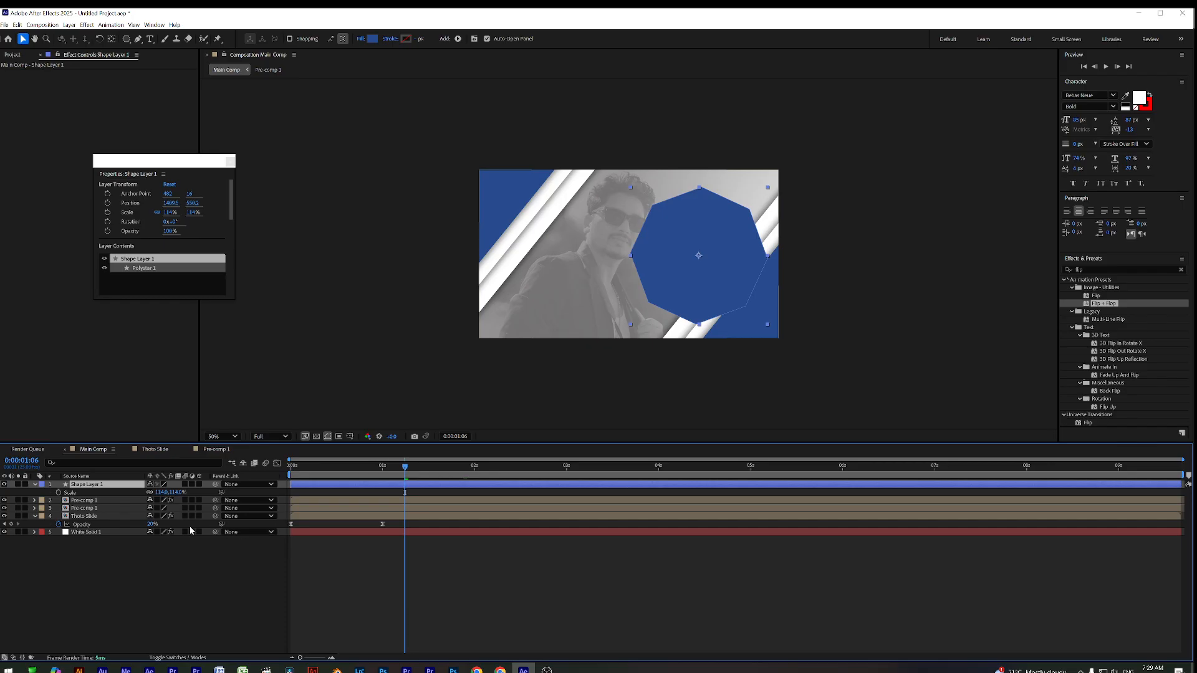
Keyframe the octagon's Scale at 114% at 0:00:00:20 and 0% at the comp start
mouse_move(350, 480)
mouse_down()
mouse_move(289, 480)
mouse_move(364, 480)
mouse_up()
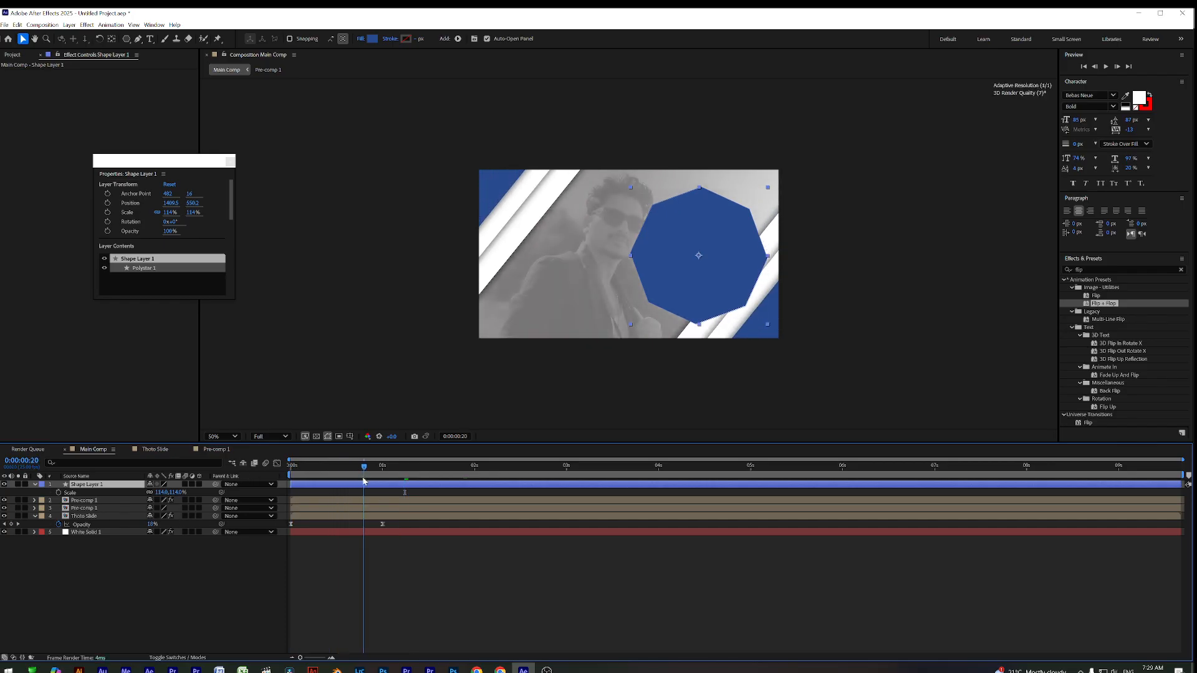
click(58, 492)
key(Home)
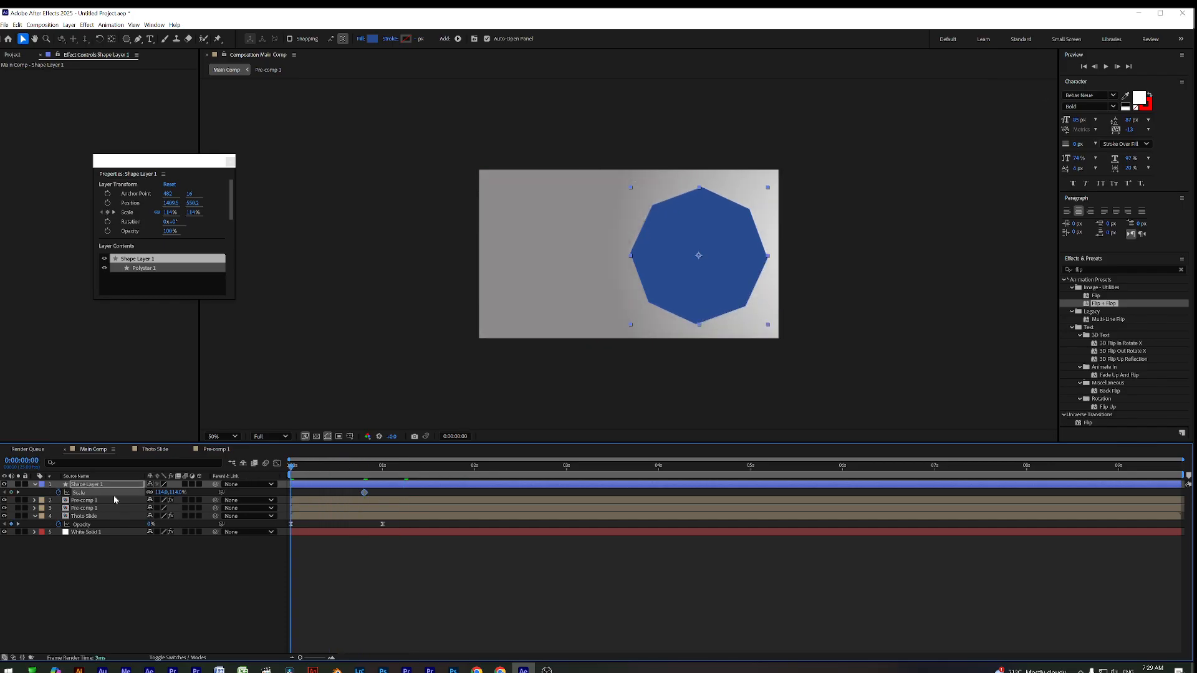
click(161, 493)
text(0)
key(Return)
Preview the growing octagon and shift its layer to start slightly later
key(space)
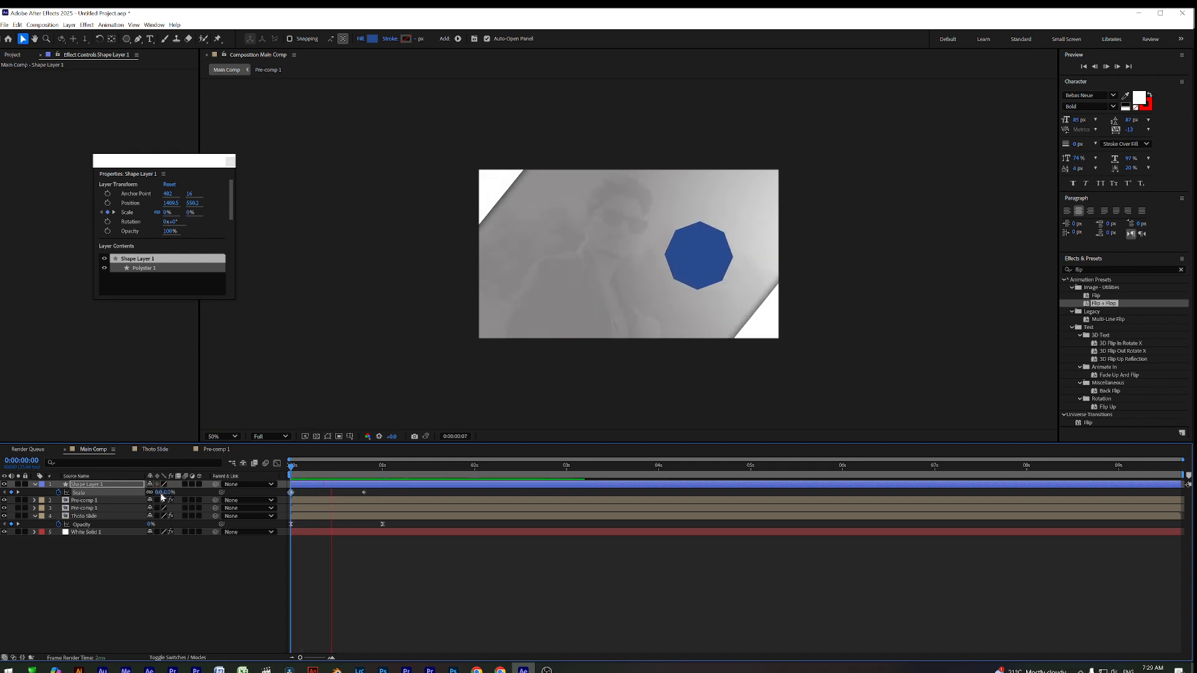
key(space)
key(space)
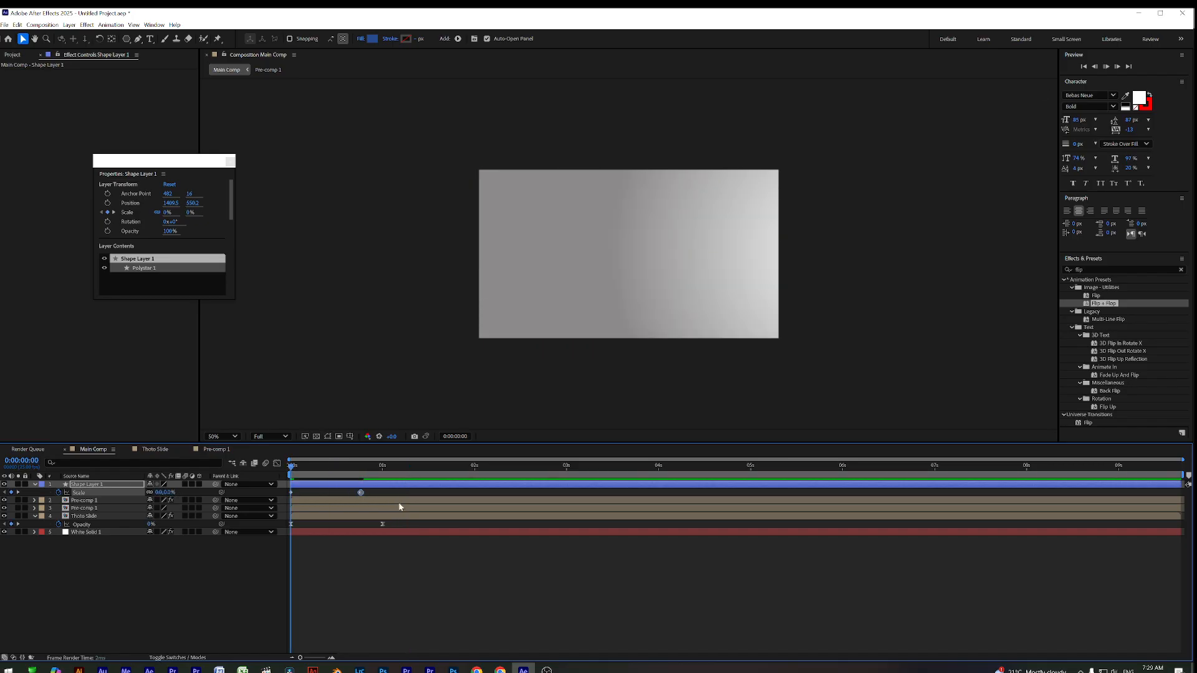
key(space)
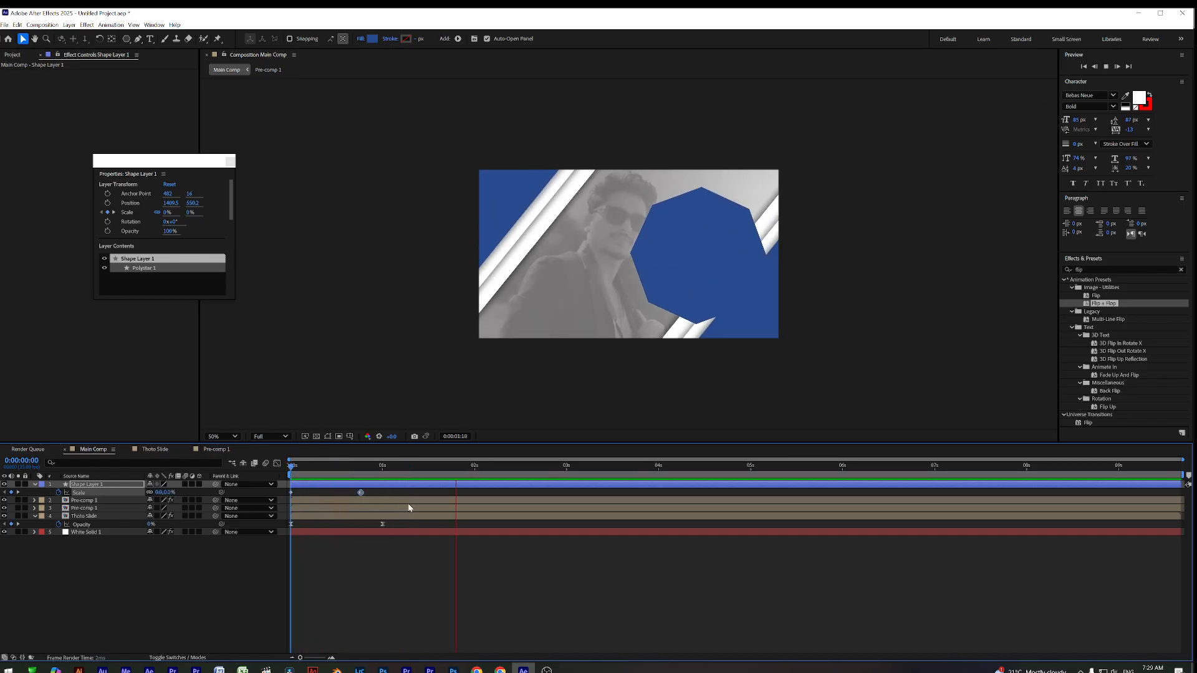
key(space)
drag(343, 468, 382, 483)
key(Home)
key(space)
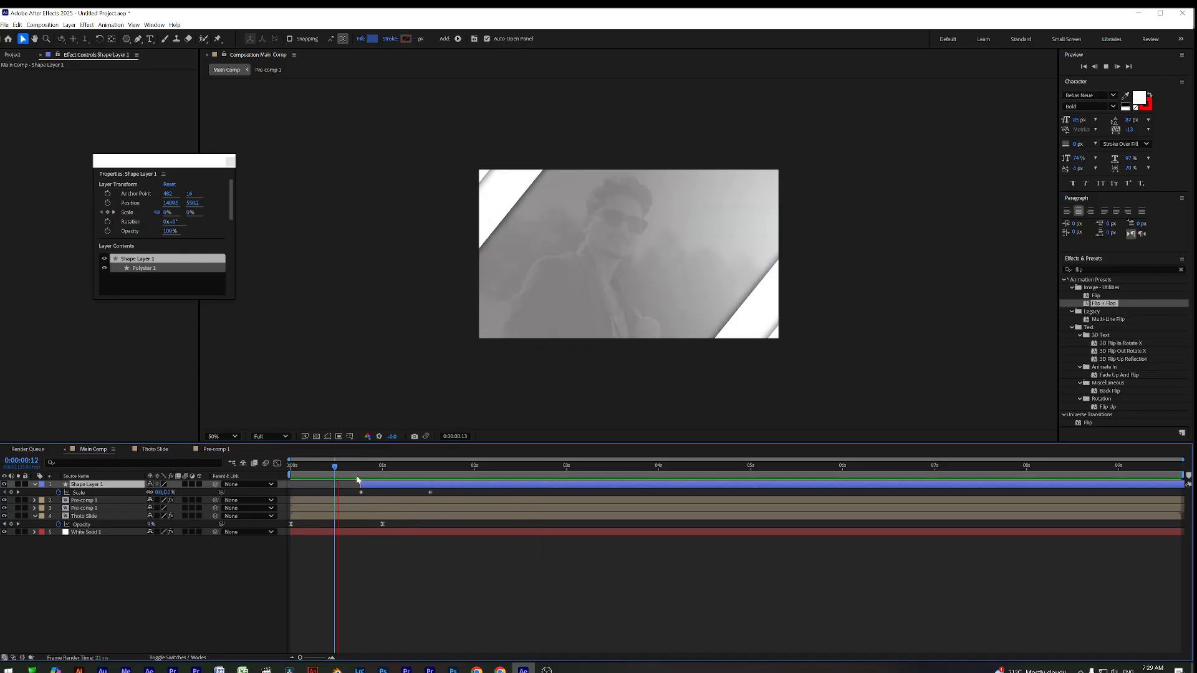
key(space)
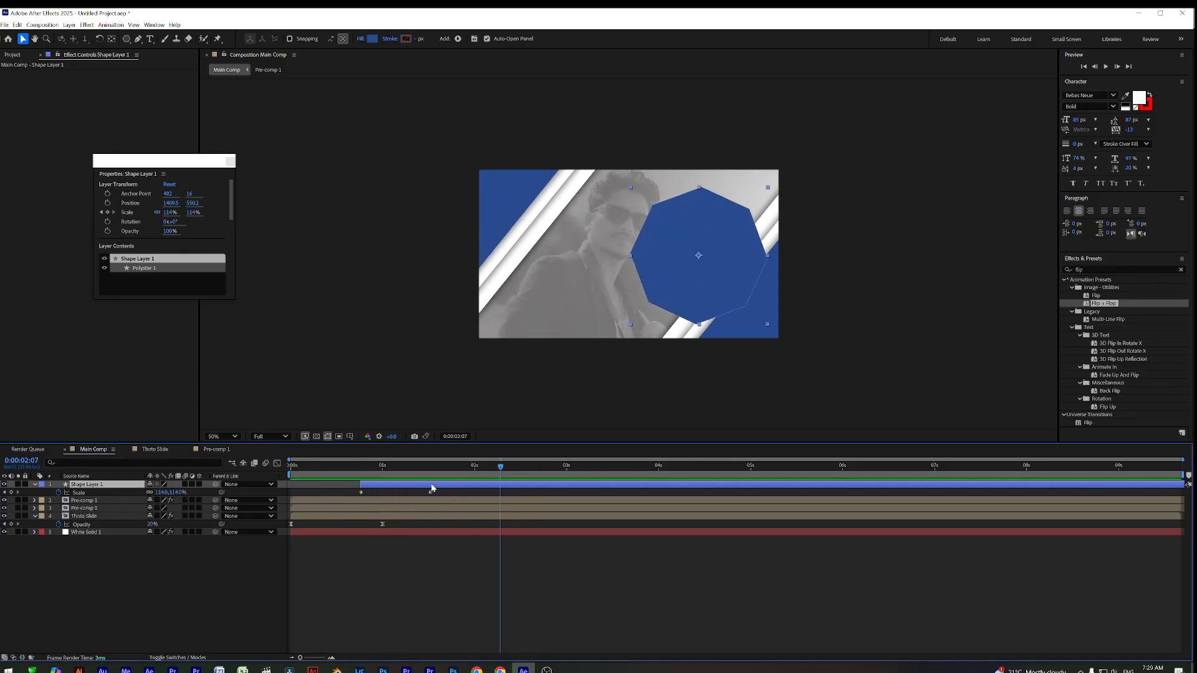
Change the octagon's fill color to bright orange (F6A400)
click(372, 38)
click(618, 385)
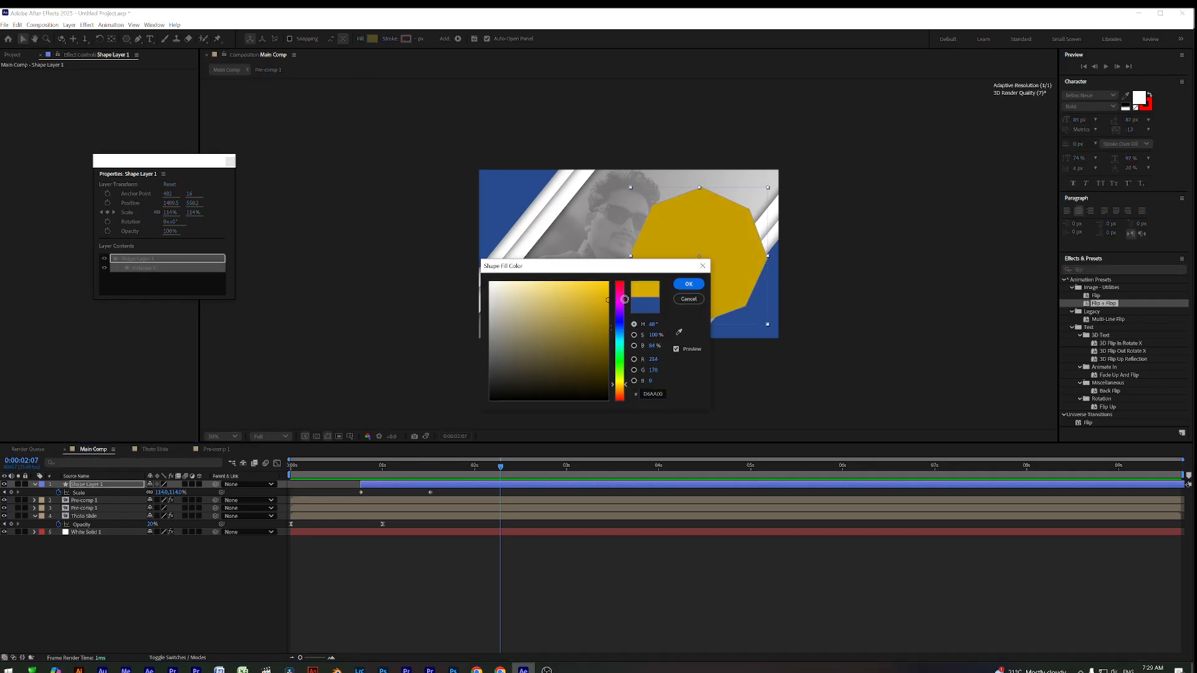
click(621, 390)
drag(623, 391, 623, 390)
click(609, 285)
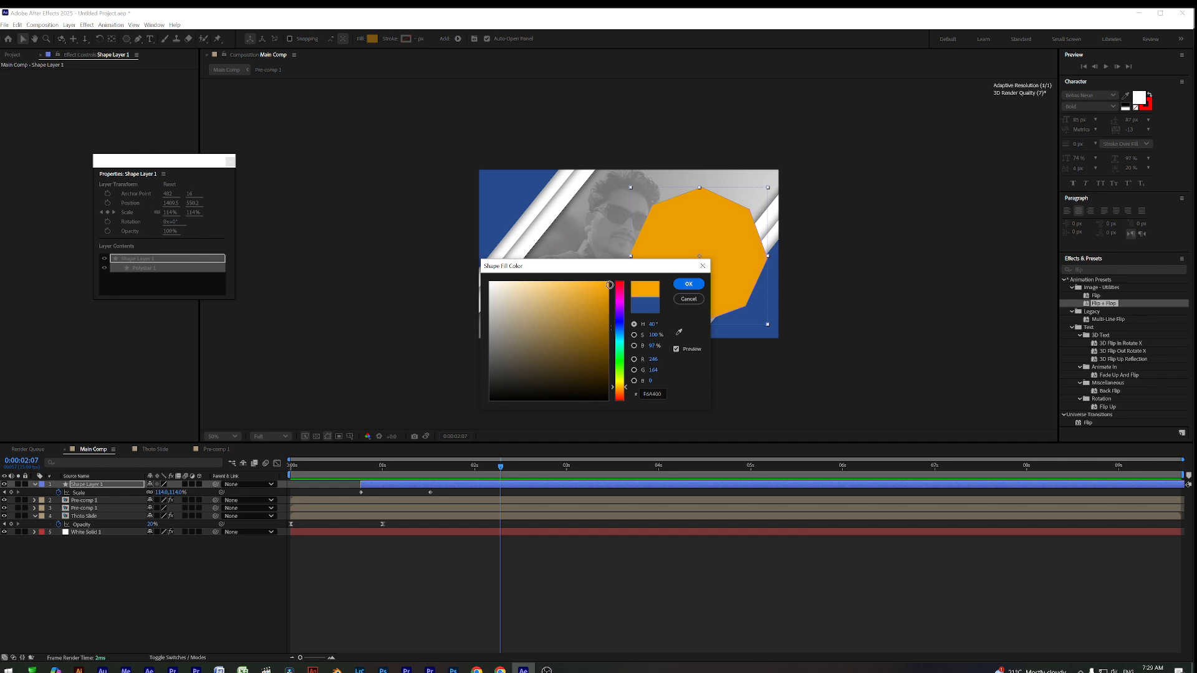
click(688, 285)
Select both Scale keyframes and view their speed graph in the Graph Editor
click(500, 522)
drag(500, 467, 222, 479)
drag(457, 488, 347, 496)
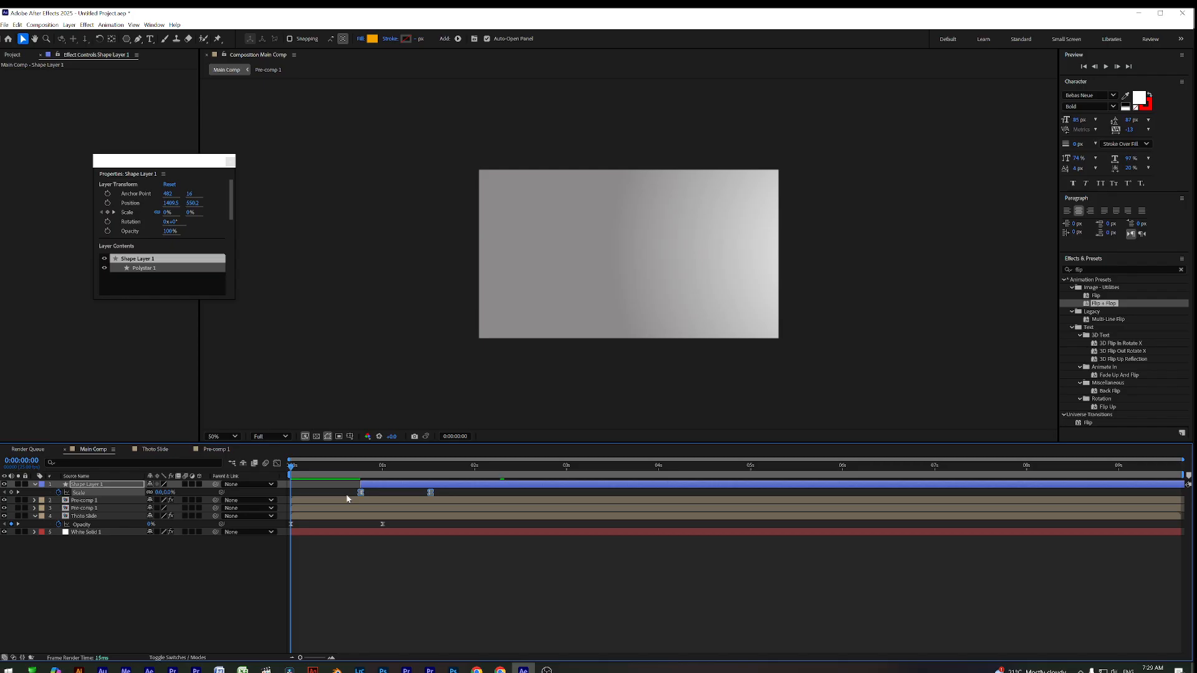
click(276, 464)
drag(441, 597, 386, 628)
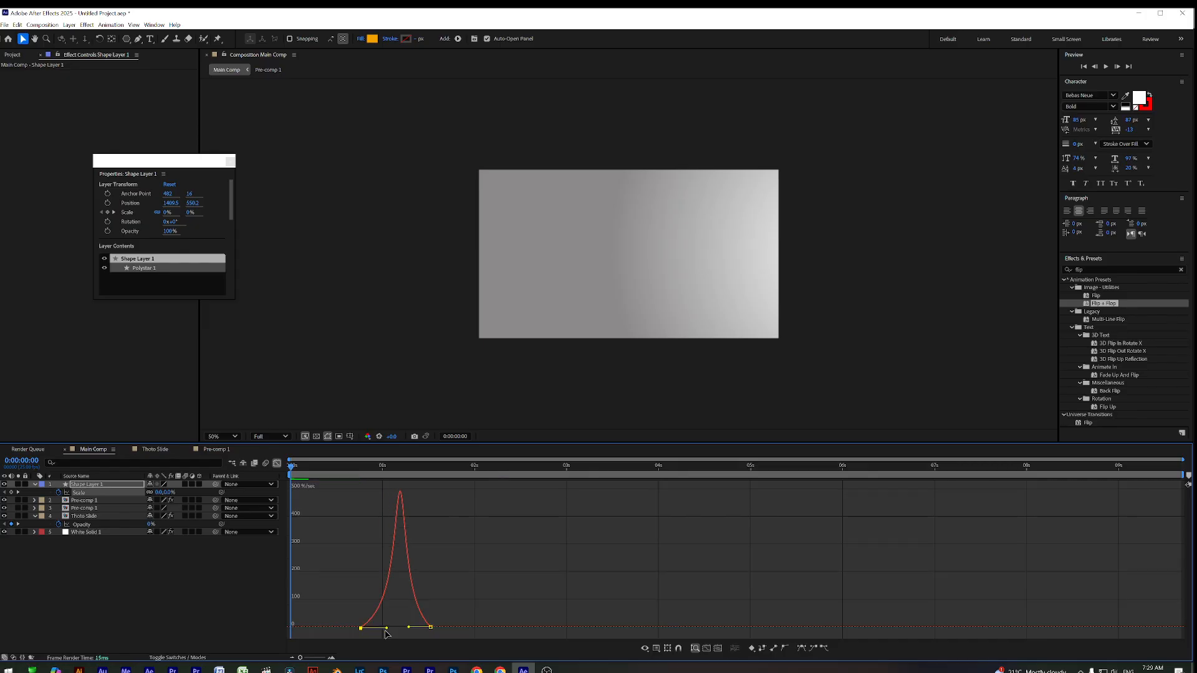
Reshape the Scale speed curve at the first keyframe and preview the scale-up
click(277, 464)
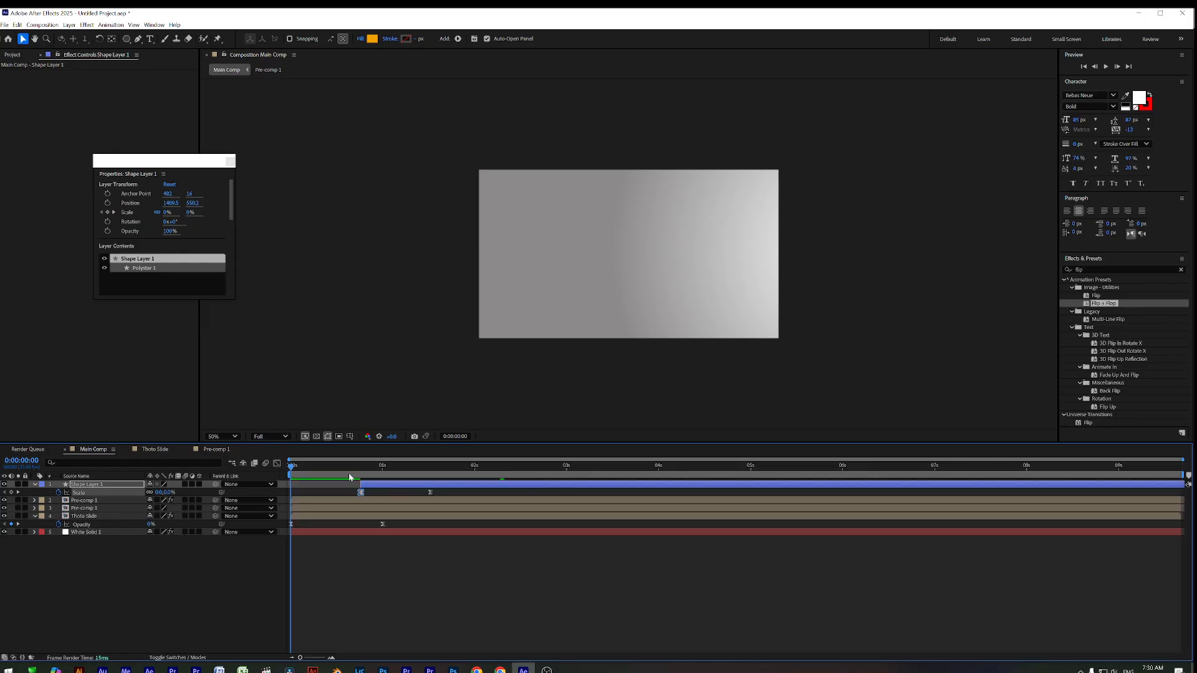
key(space)
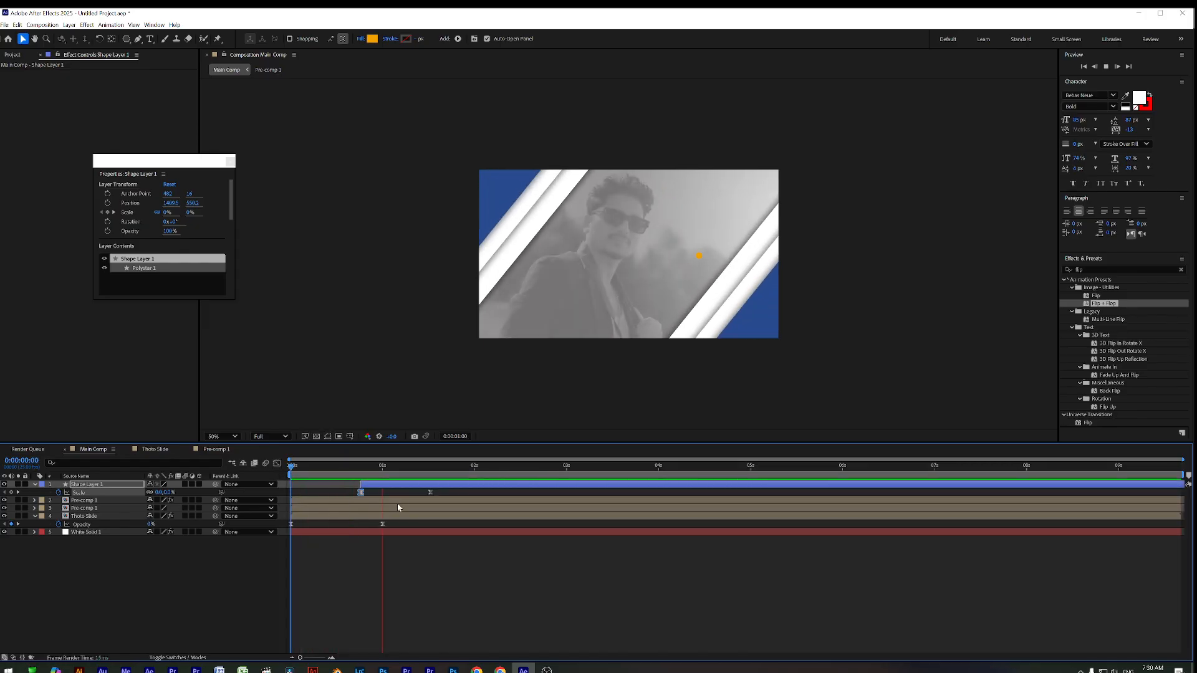
key(space)
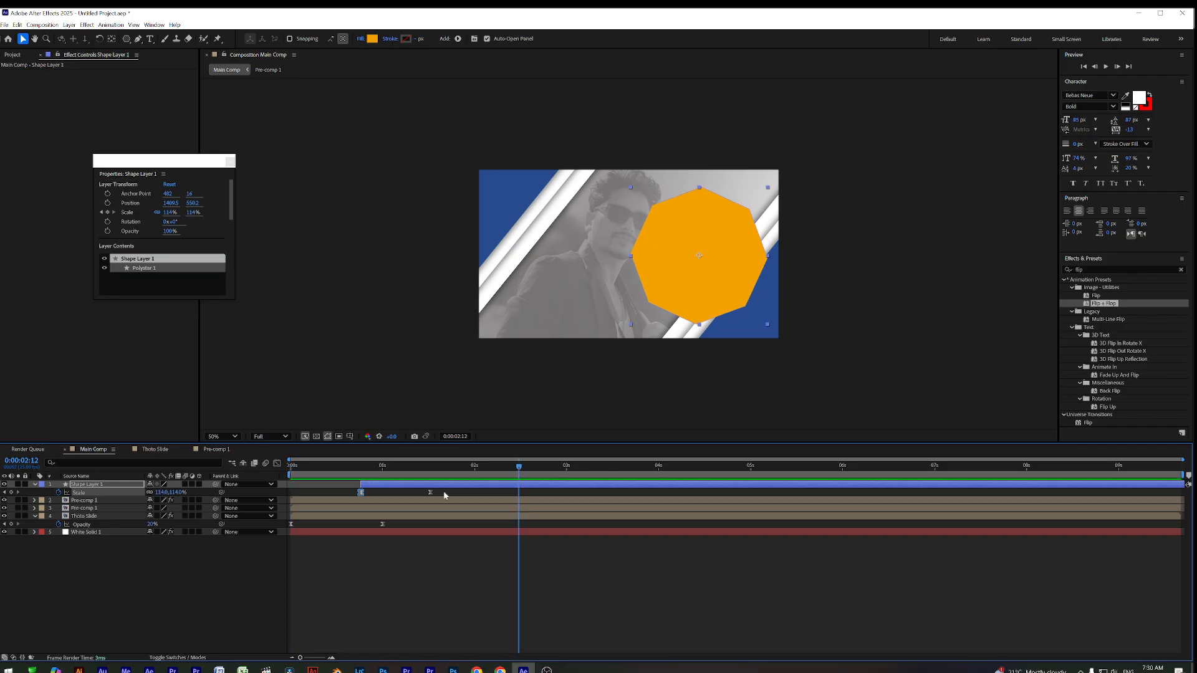
key(Home)
key(shift+F3)
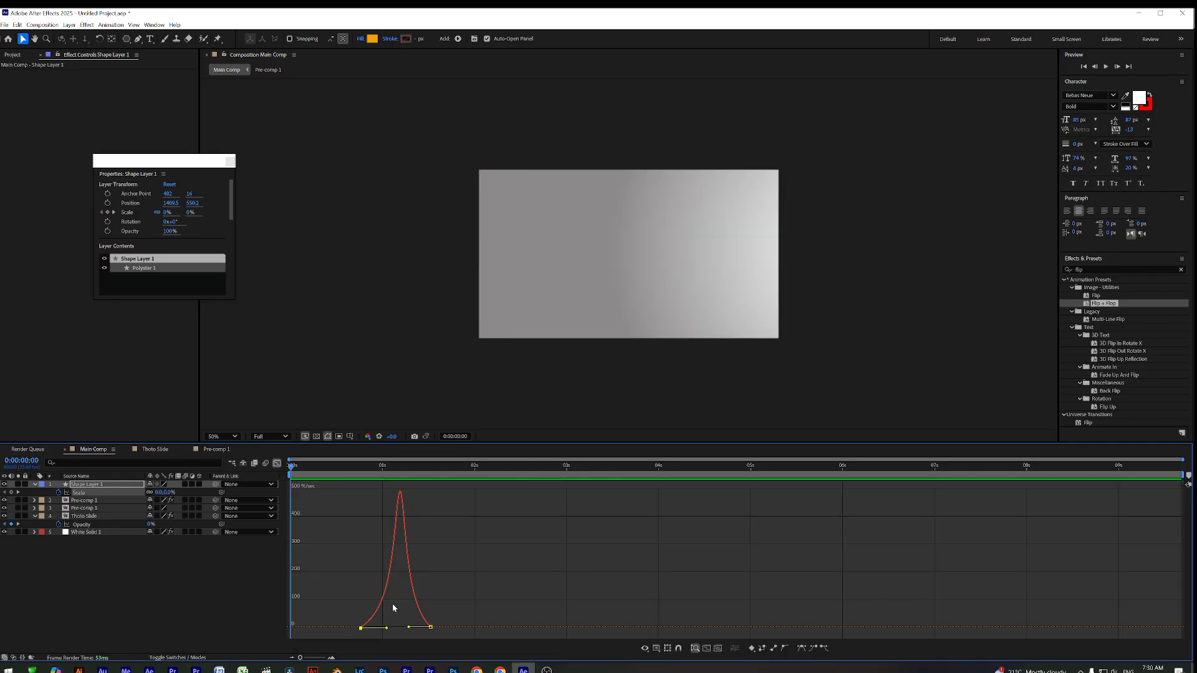
mouse_move(388, 629)
mouse_down()
mouse_move(365, 630)
mouse_move(402, 628)
mouse_up()
click(277, 463)
key(space)
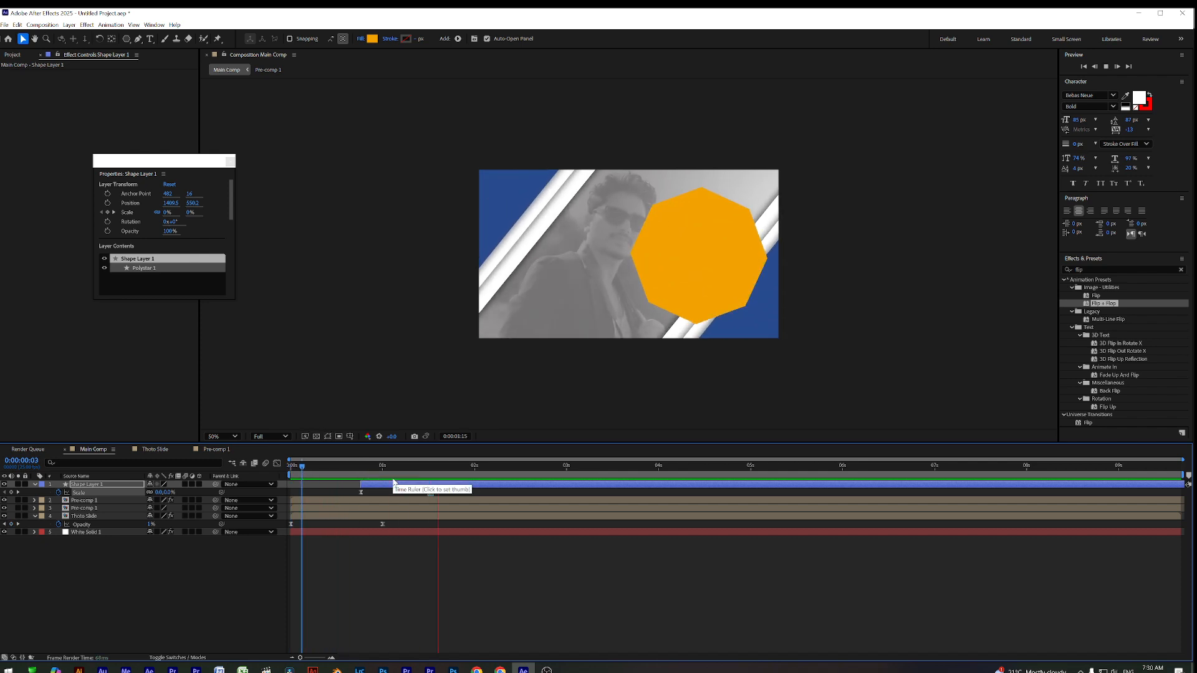
key(space)
Duplicate the orange octagon layer as Shape Layer 2
drag(382, 483, 436, 491)
click(451, 490)
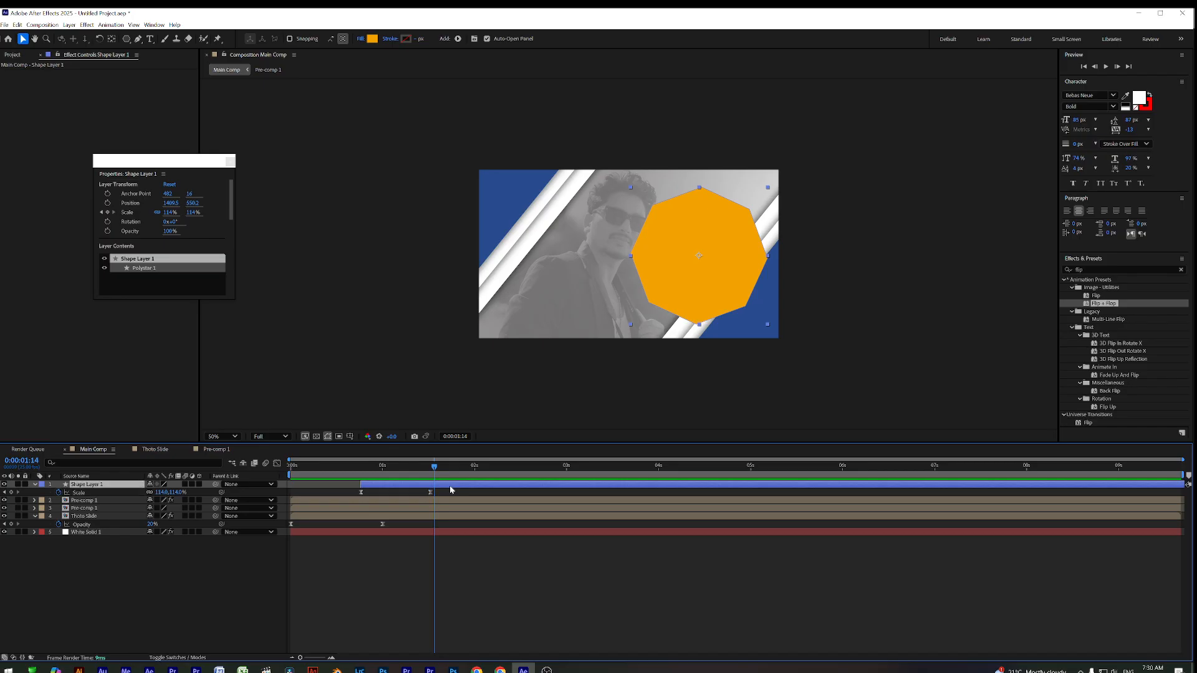
key(ctrl+d)
drag(387, 473, 434, 476)
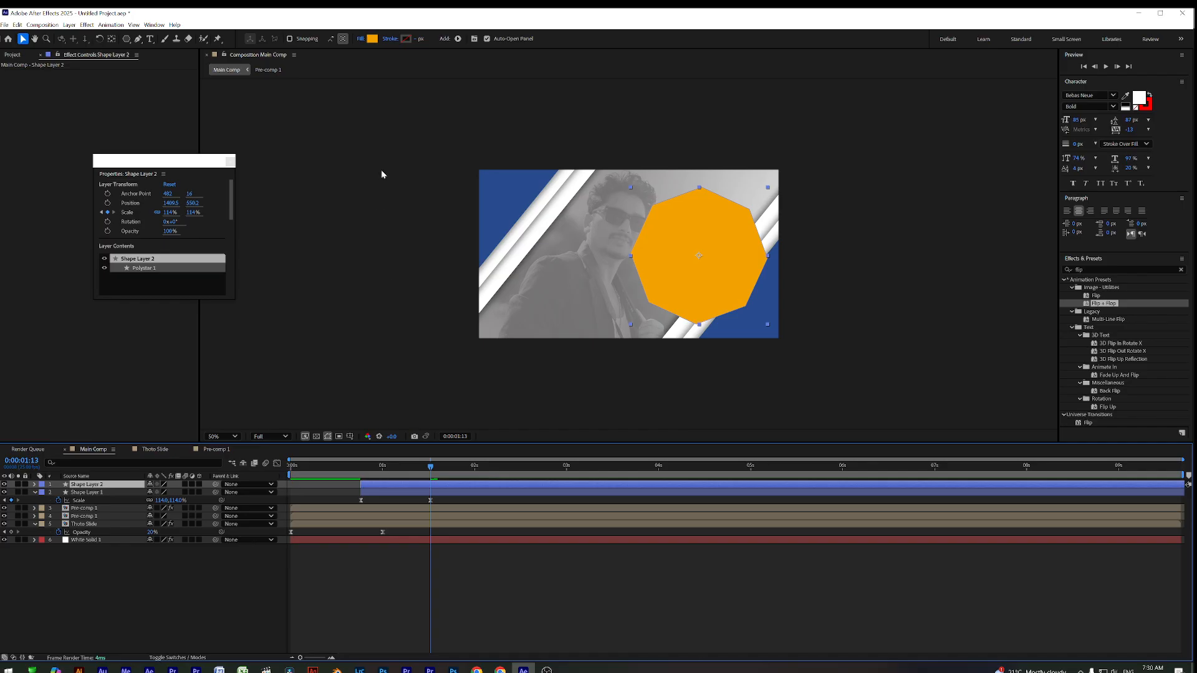
Give the duplicate octagon a ~21 px white stroke, start it slightly later, and preview
drag(419, 40, 424, 39)
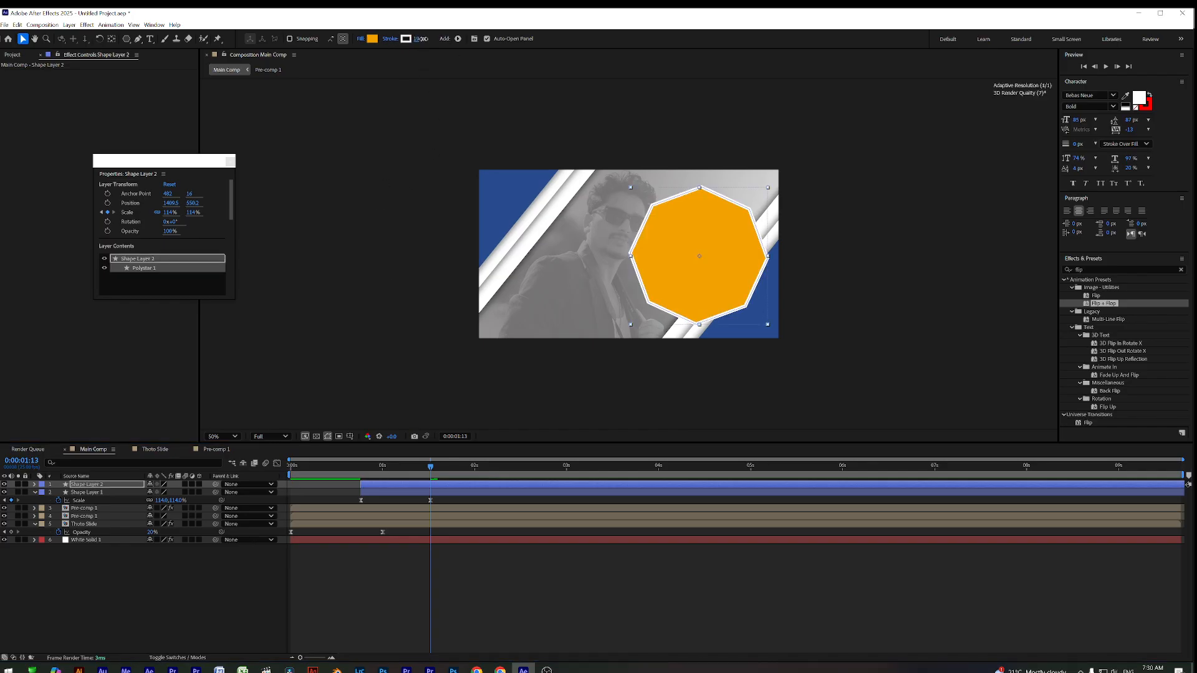
drag(402, 487, 425, 489)
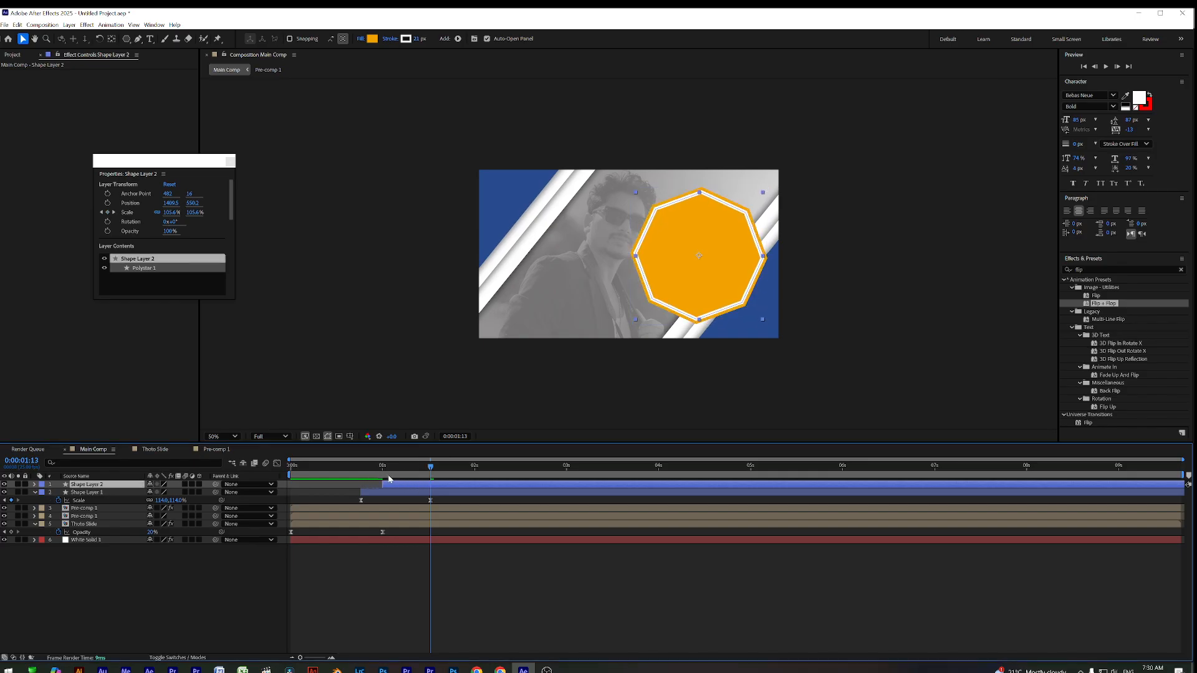
key(Home)
key(space)
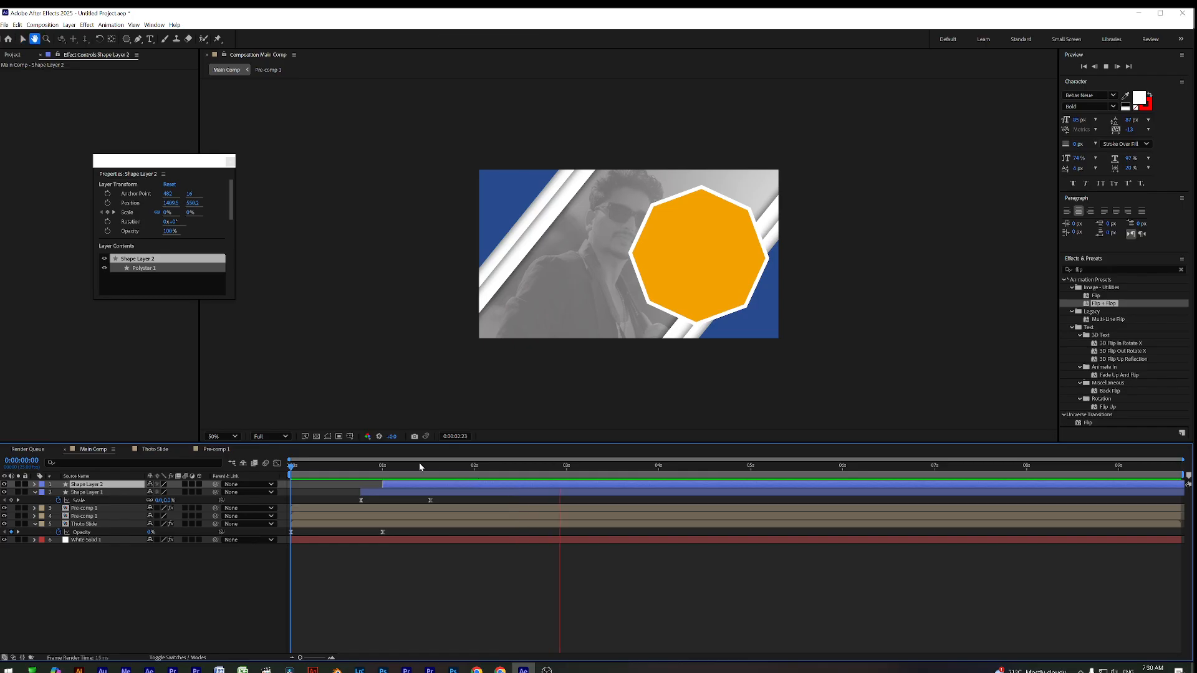
key(space)
key(space)
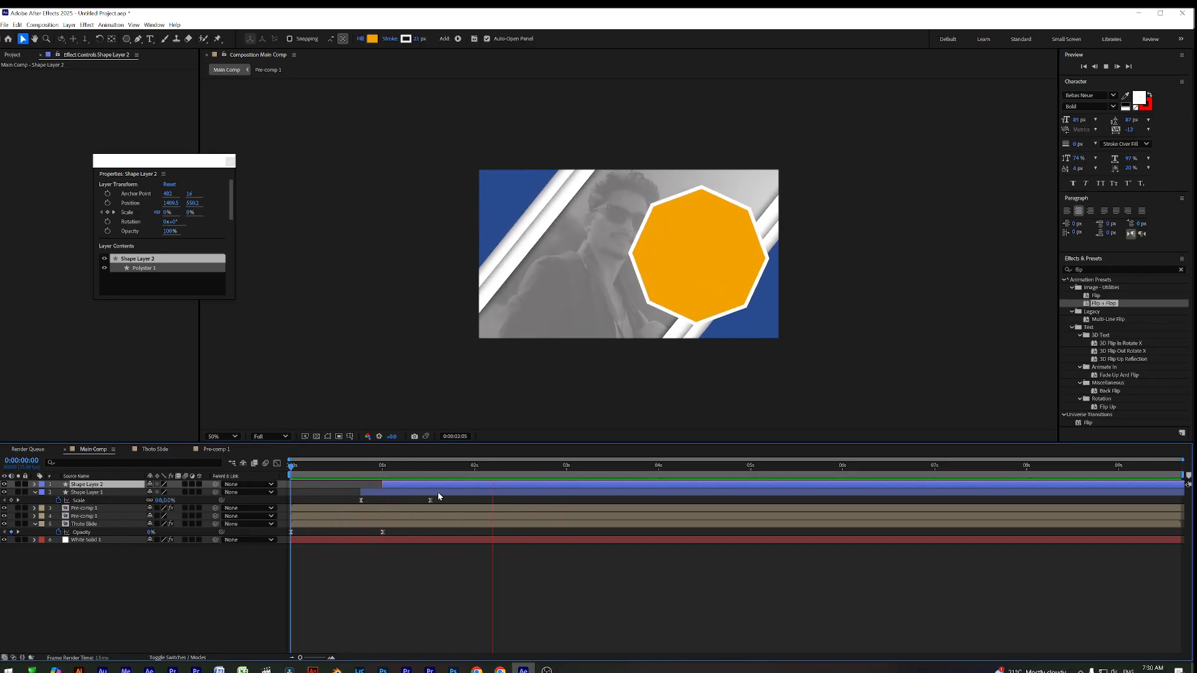
key(space)
drag(385, 475, 288, 477)
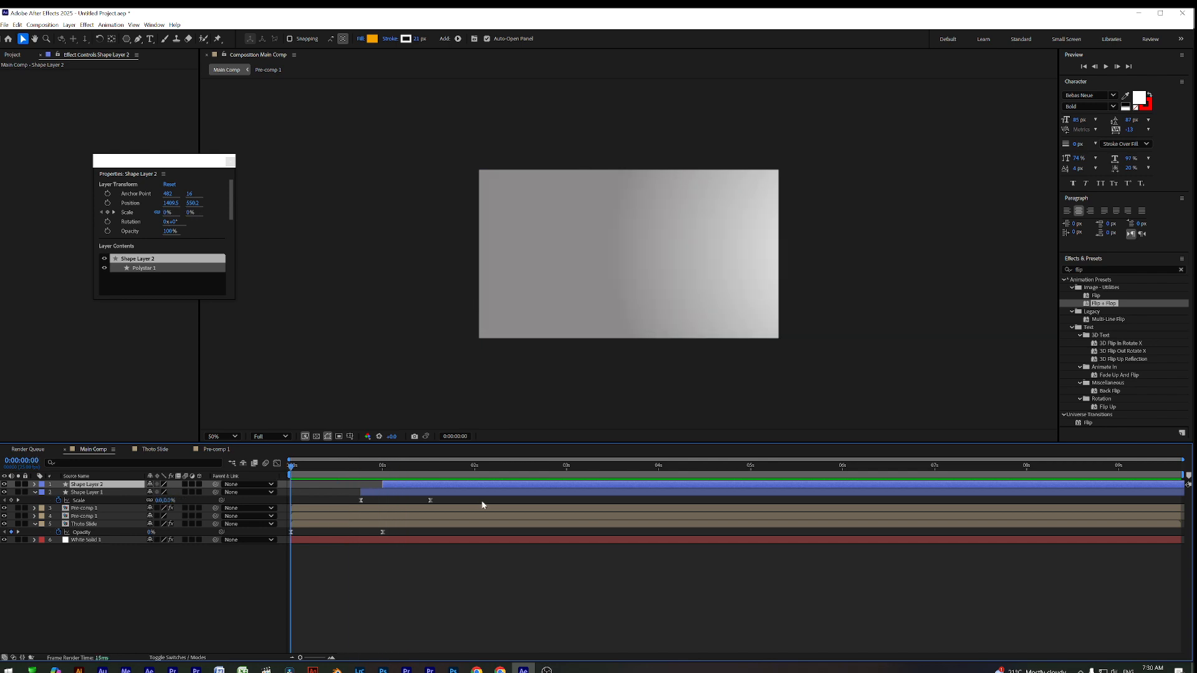
key(space)
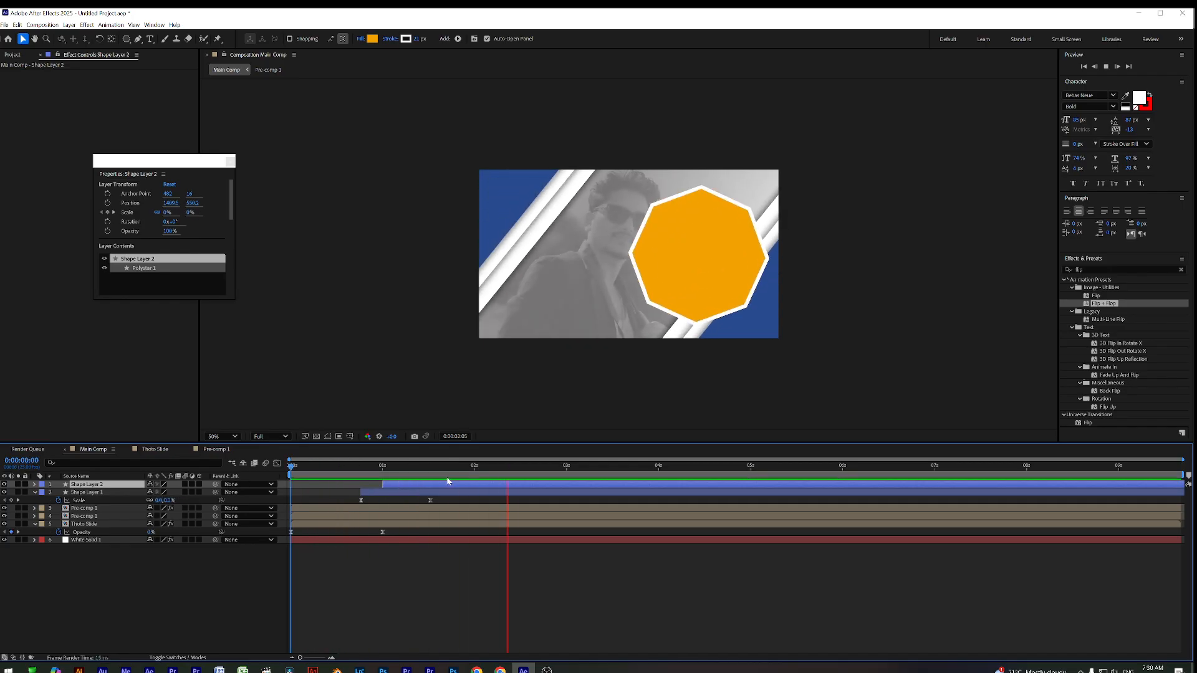
drag(400, 469, 451, 484)
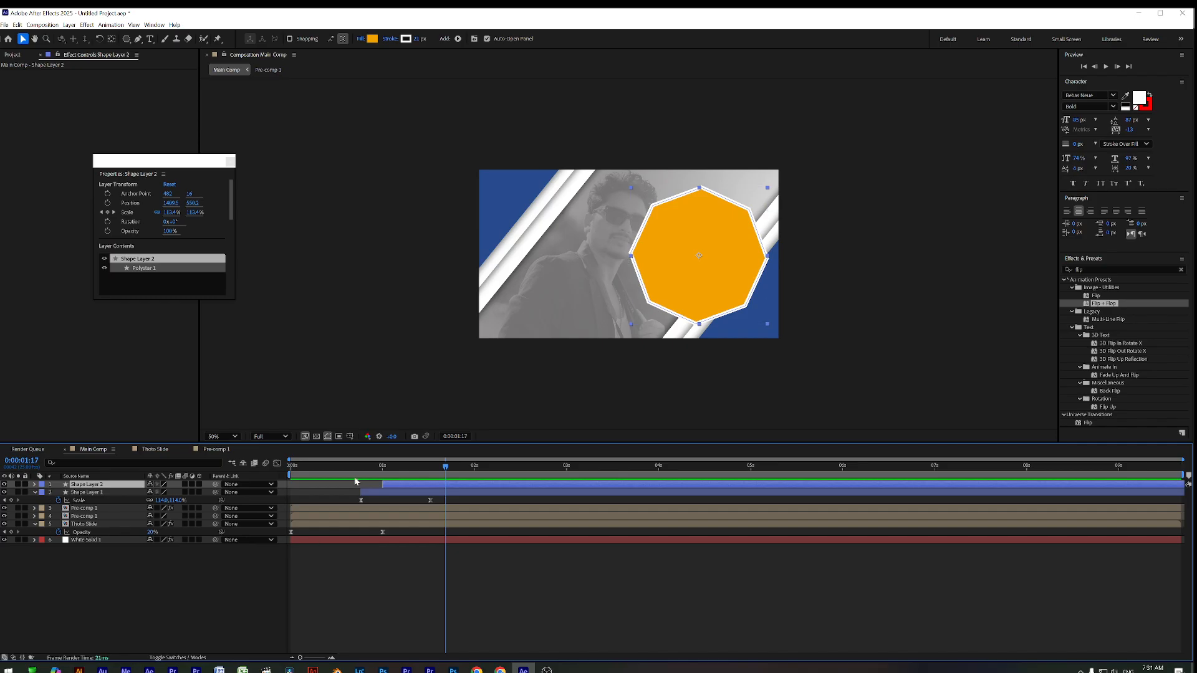
Draw a small orange polygon and raise its Polystar Points to make an octagon
click(193, 596)
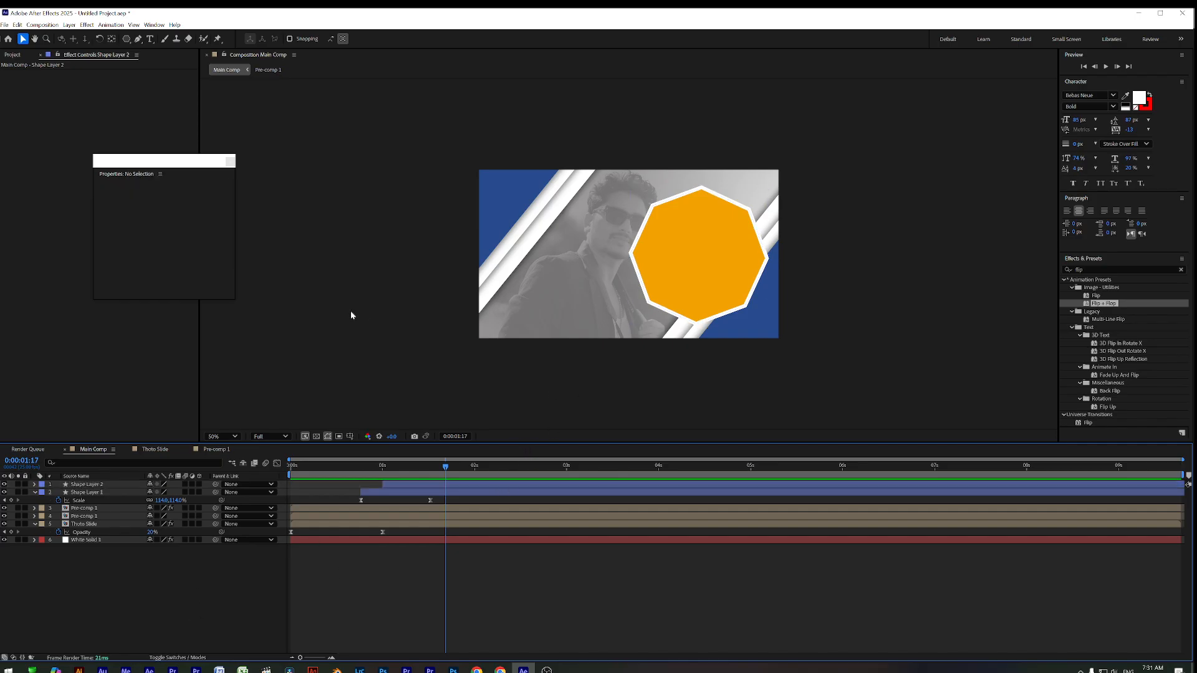
click(126, 39)
drag(590, 224, 605, 236)
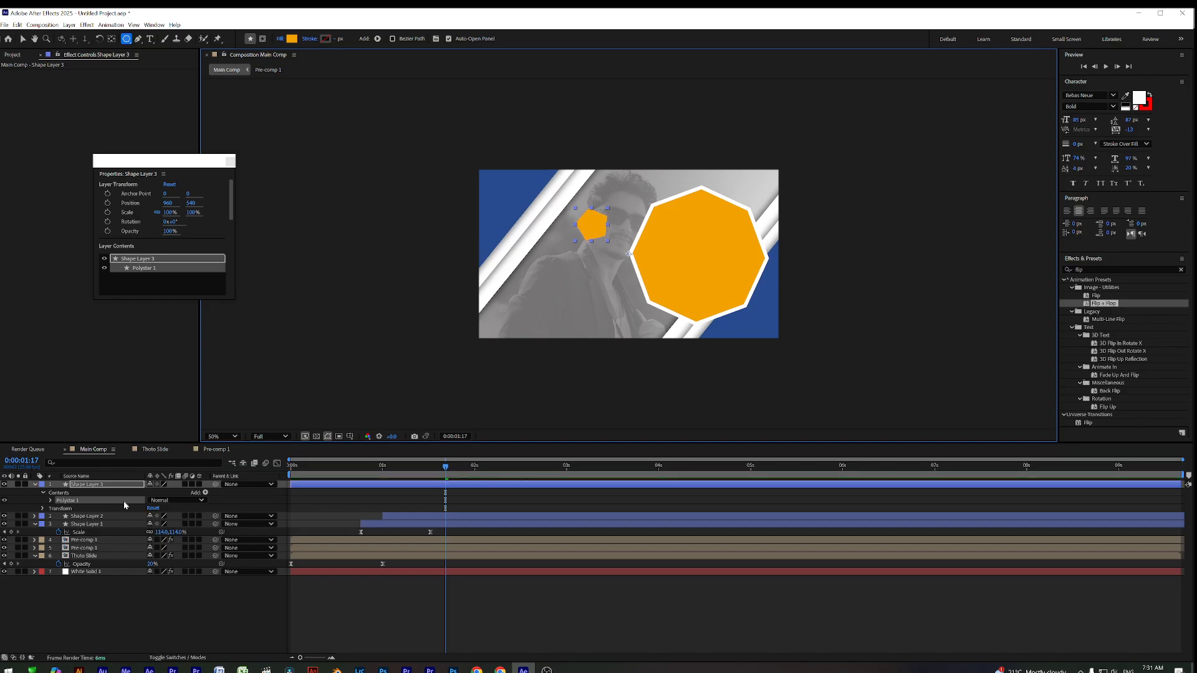
click(51, 500)
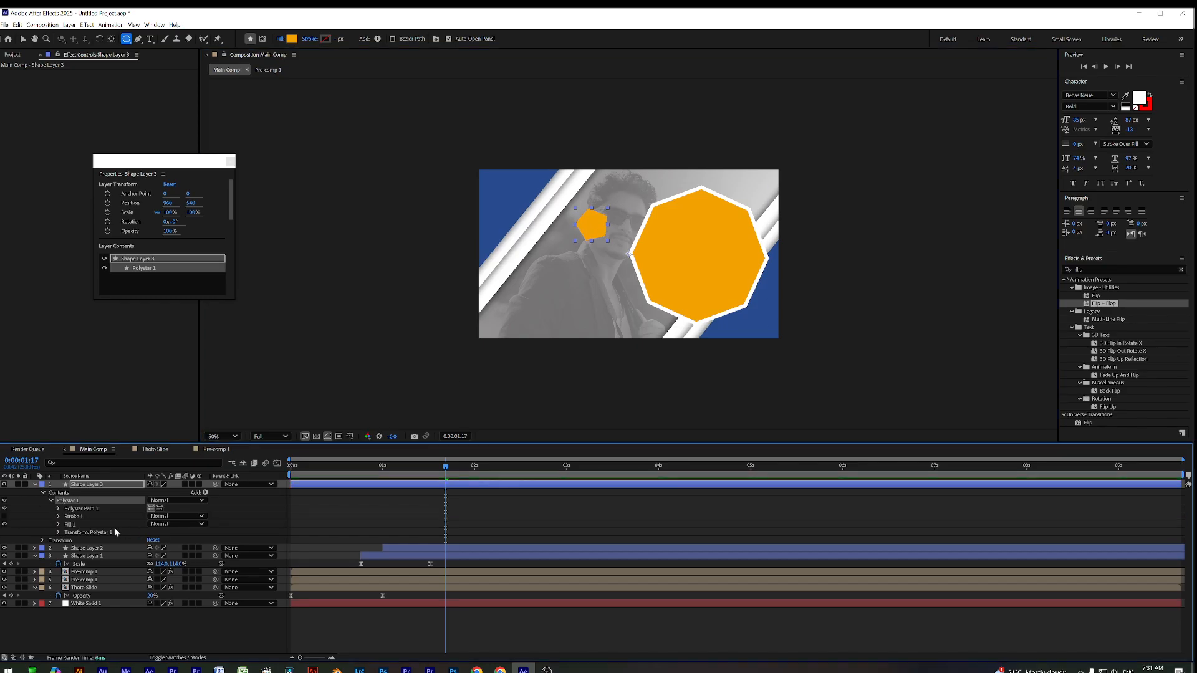
click(58, 509)
drag(155, 525, 157, 526)
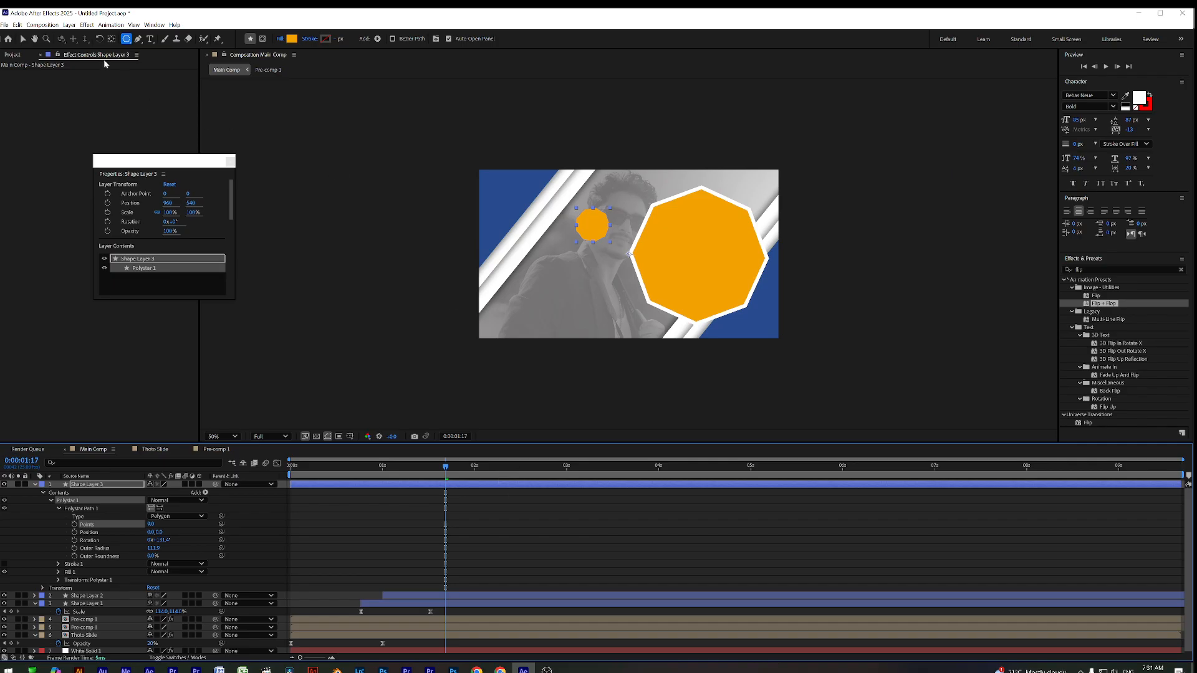
Move the small octagon against the large one's left edge, outline it white, and search effects for 'drop'
click(22, 39)
drag(597, 227, 655, 246)
scroll(640, 272, up, 1)
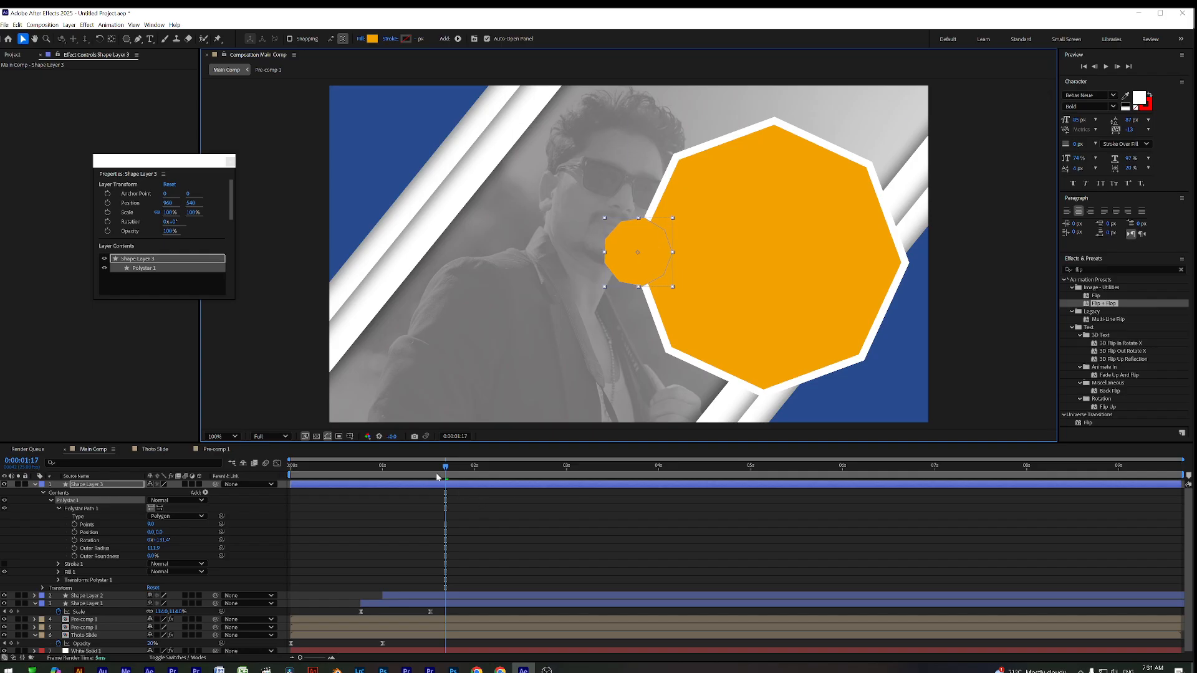
drag(417, 39, 414, 39)
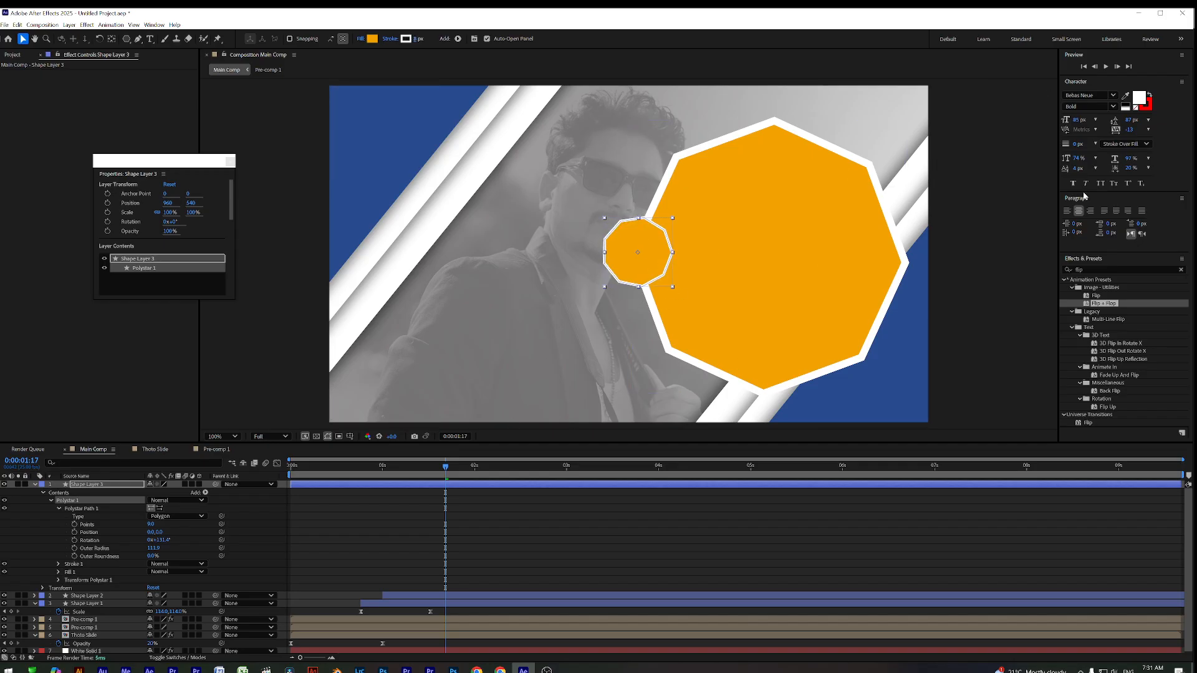
drag(1092, 270, 1035, 276)
text(drop)
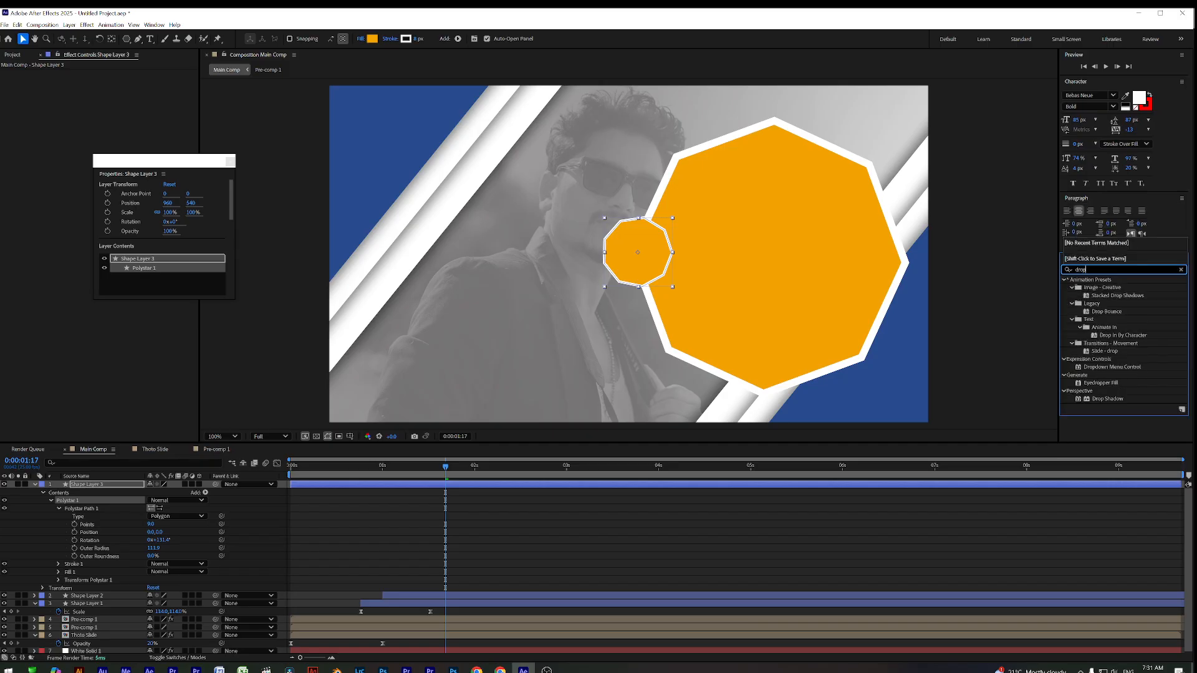
Apply Drop Shadow to the small octagon with Softness 100, Opacity 55% and Distance 0
drag(1130, 399, 490, 491)
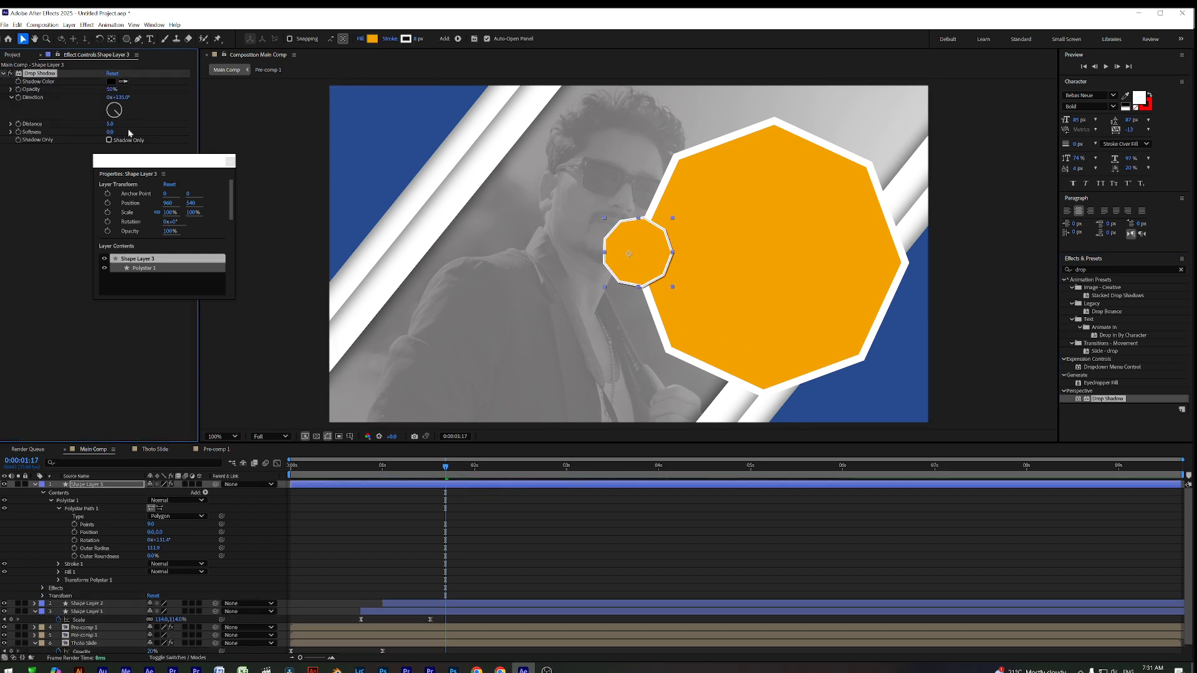
click(111, 133)
key(Return)
drag(164, 164, 88, 197)
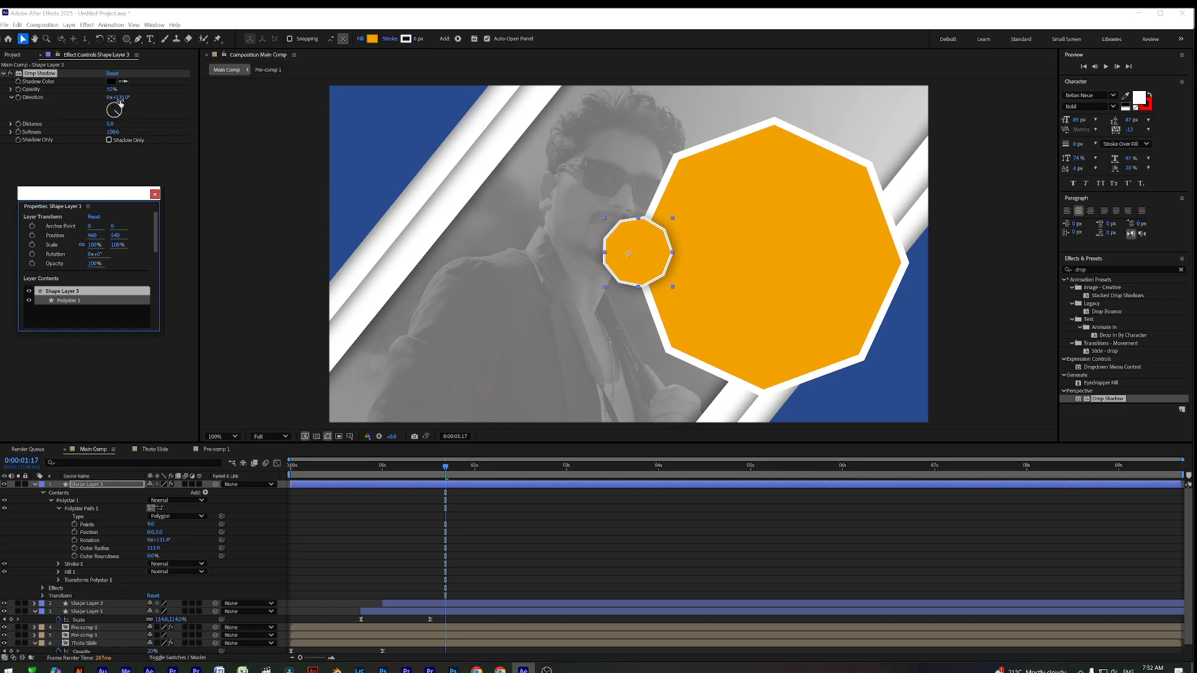
drag(111, 90, 107, 88)
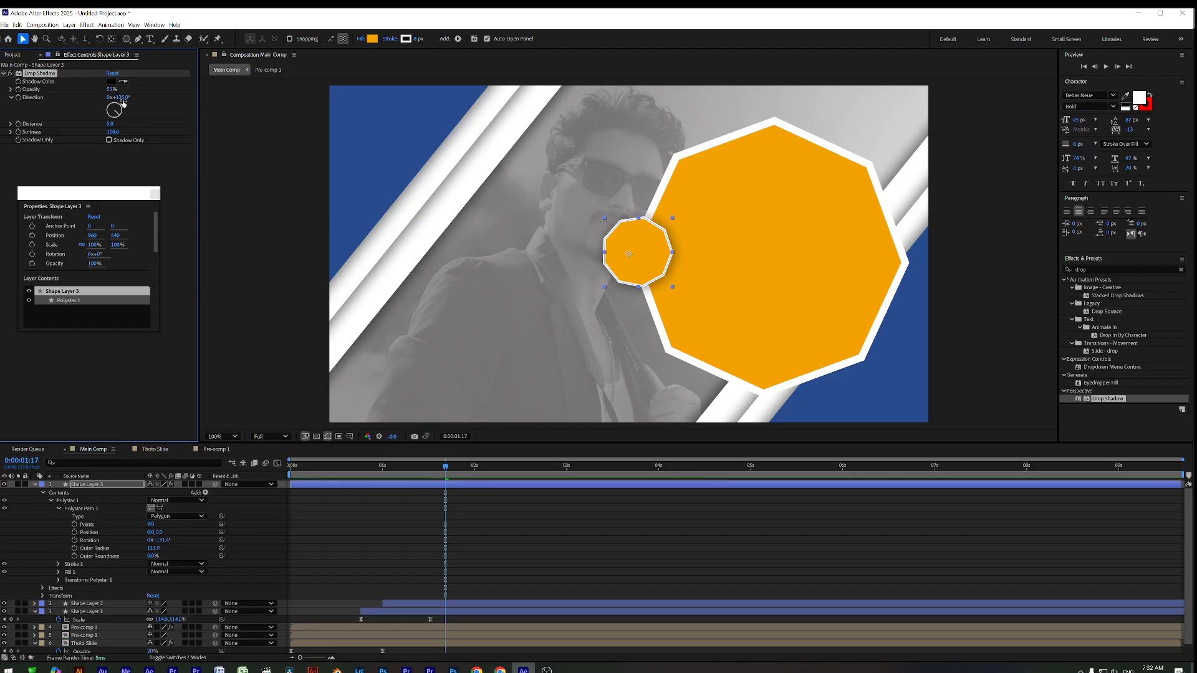
mouse_move(111, 127)
mouse_down()
mouse_move(125, 124)
mouse_move(108, 123)
mouse_up()
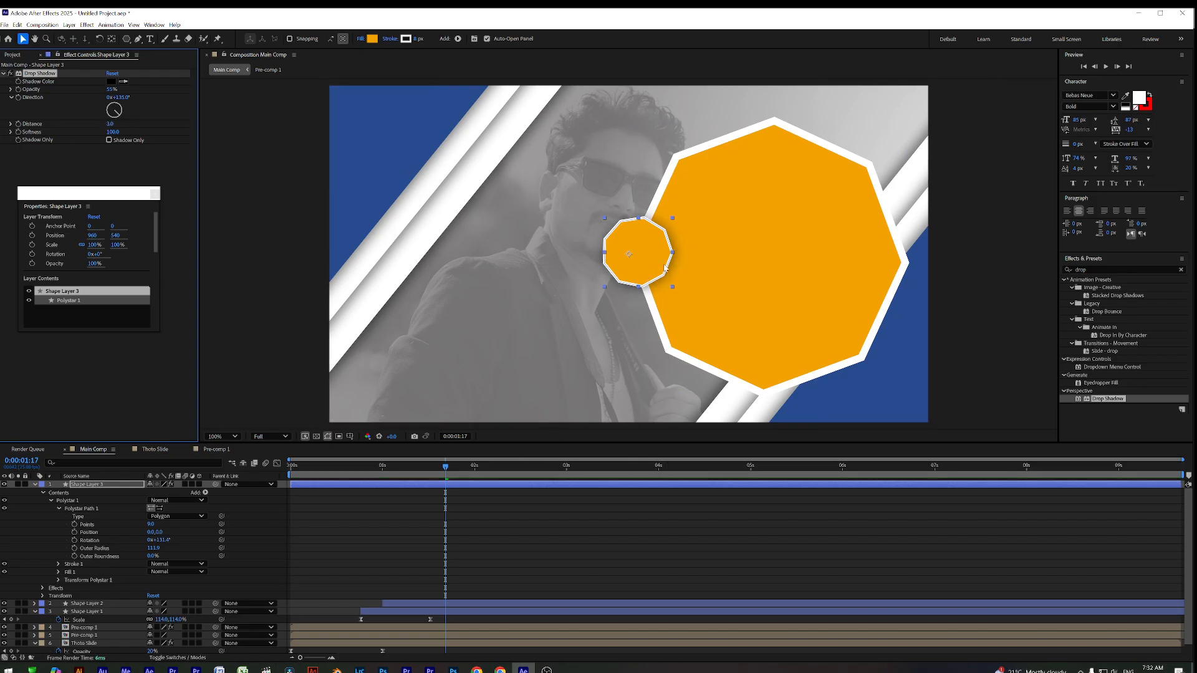
Zoom the view to 200% and centre the small octagon's anchor point with the Pan Behind tool
key(period)
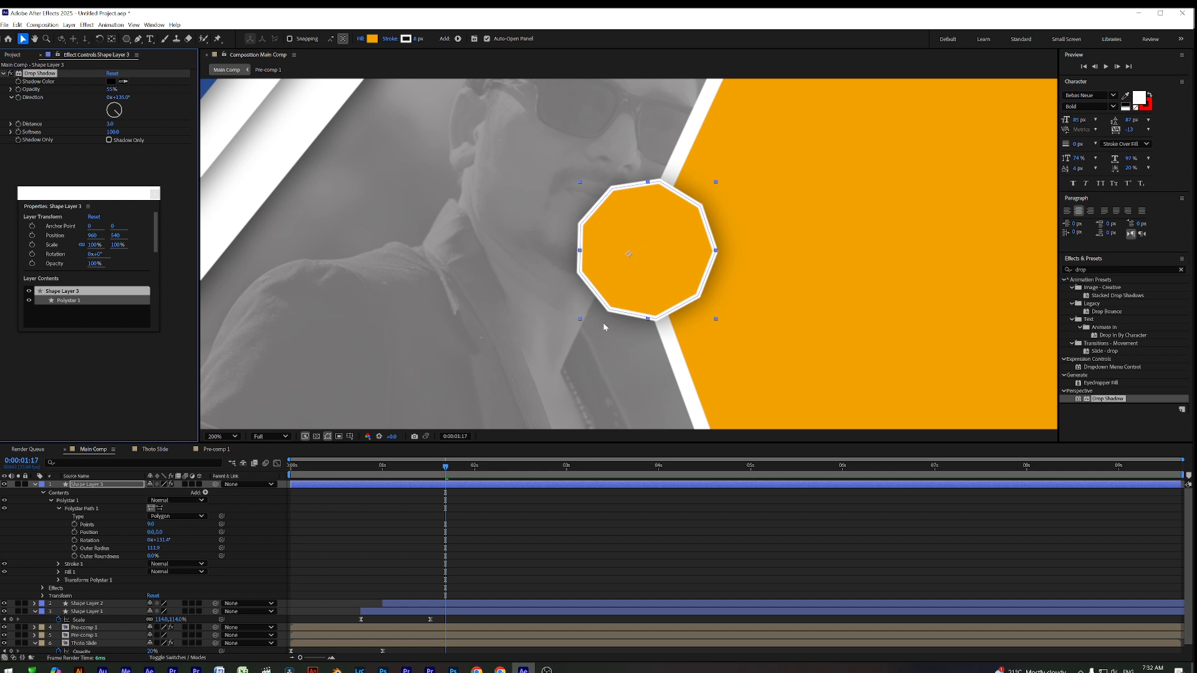
click(111, 39)
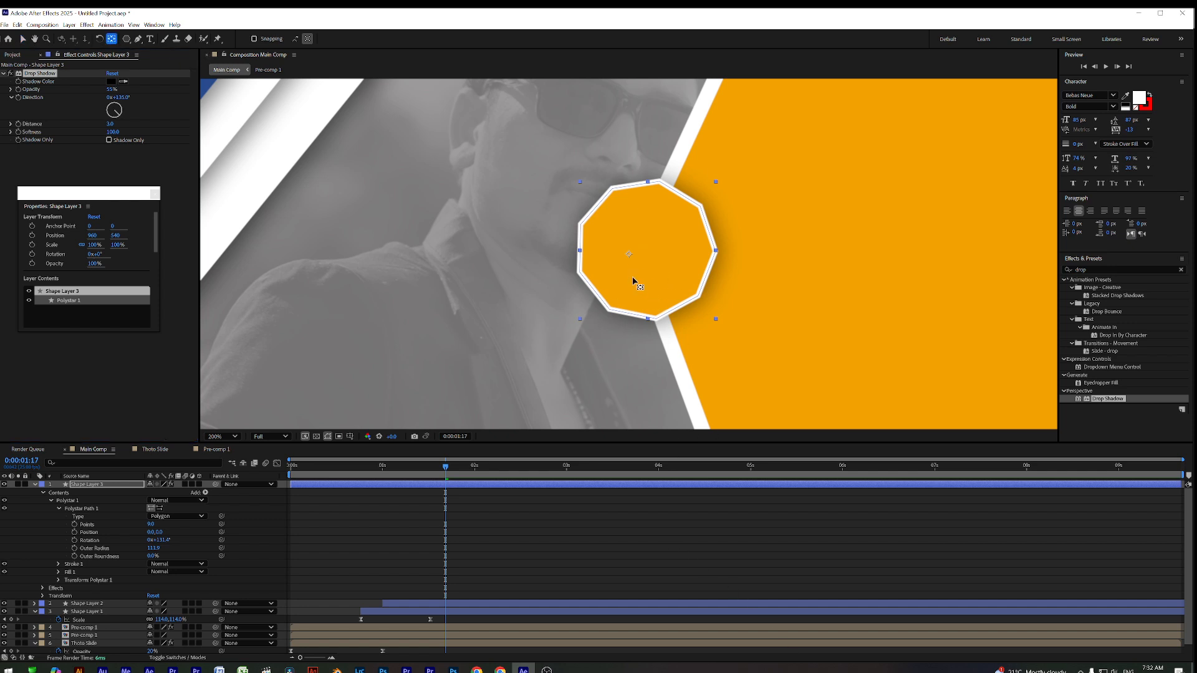
drag(630, 258, 643, 252)
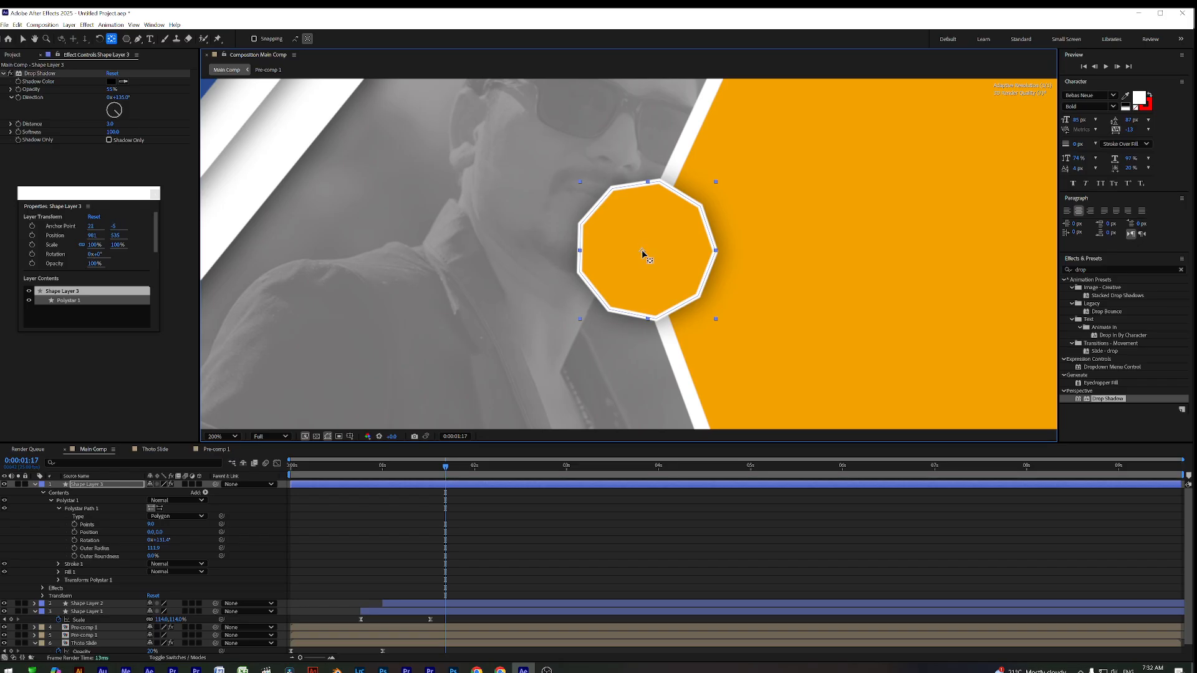
Slide the small octagon's layer bar so it starts later, near 0:00:01:20, and check its entrance
click(301, 469)
drag(296, 482, 548, 493)
key(v)
key(space)
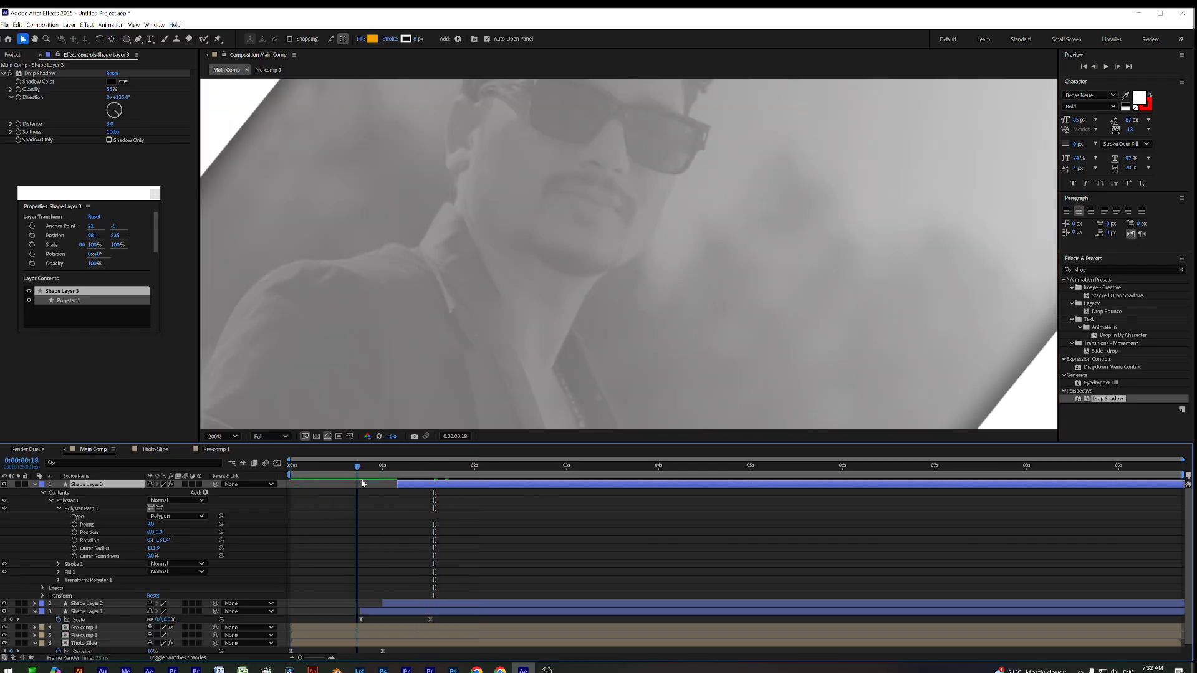
key(space)
drag(478, 485, 531, 484)
drag(456, 467, 485, 488)
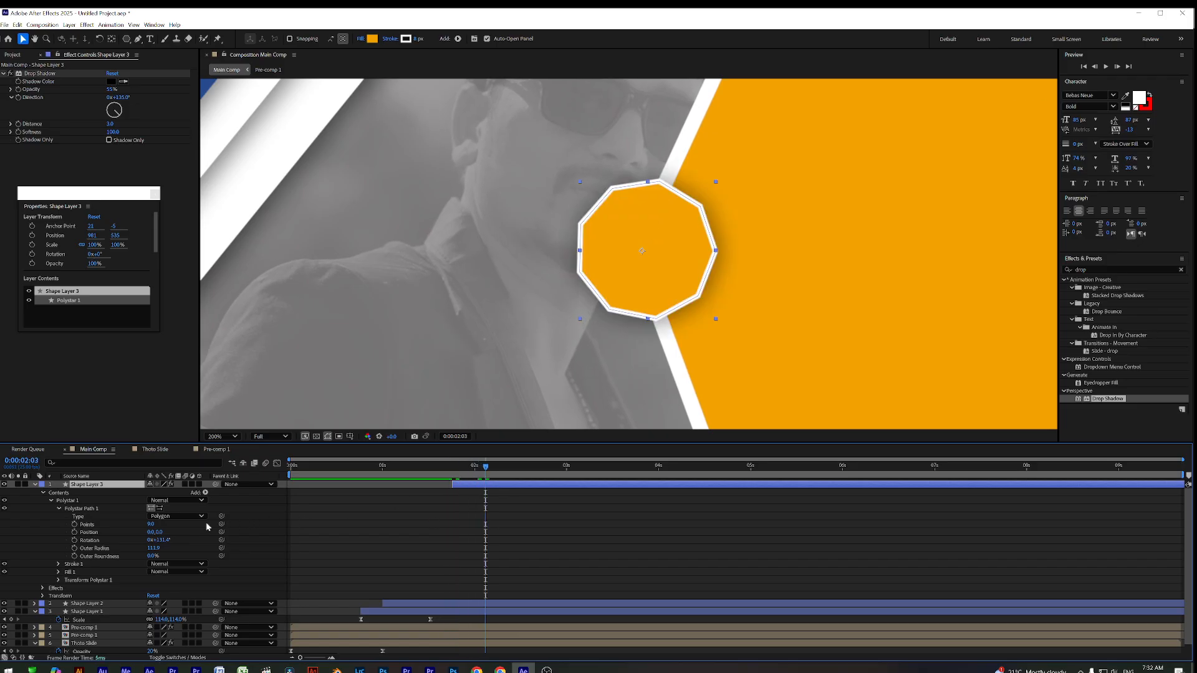
Keyframe the small octagon's Scale, setting it to 0% at 0:00:01:19
key(s)
click(91, 495)
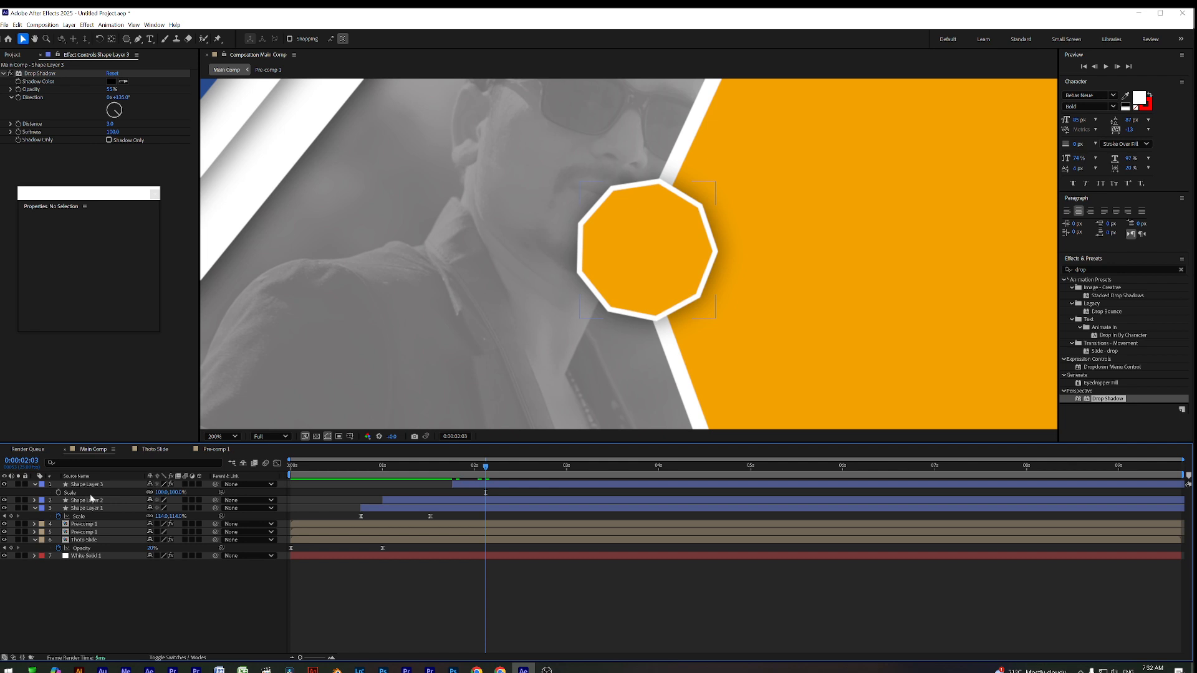
click(58, 492)
drag(481, 468, 451, 475)
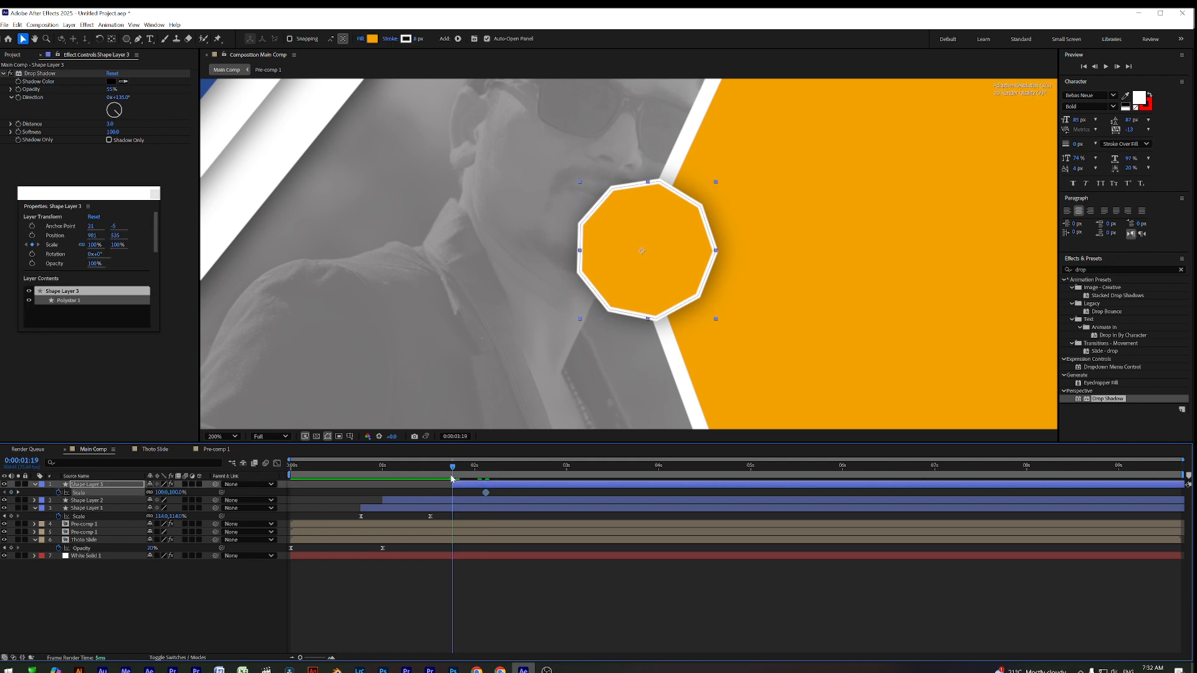
click(163, 492)
text(0)
key(Return)
Ease both Scale keyframes and steepen the speed curve so the scale-up bursts fast then settles
key(space)
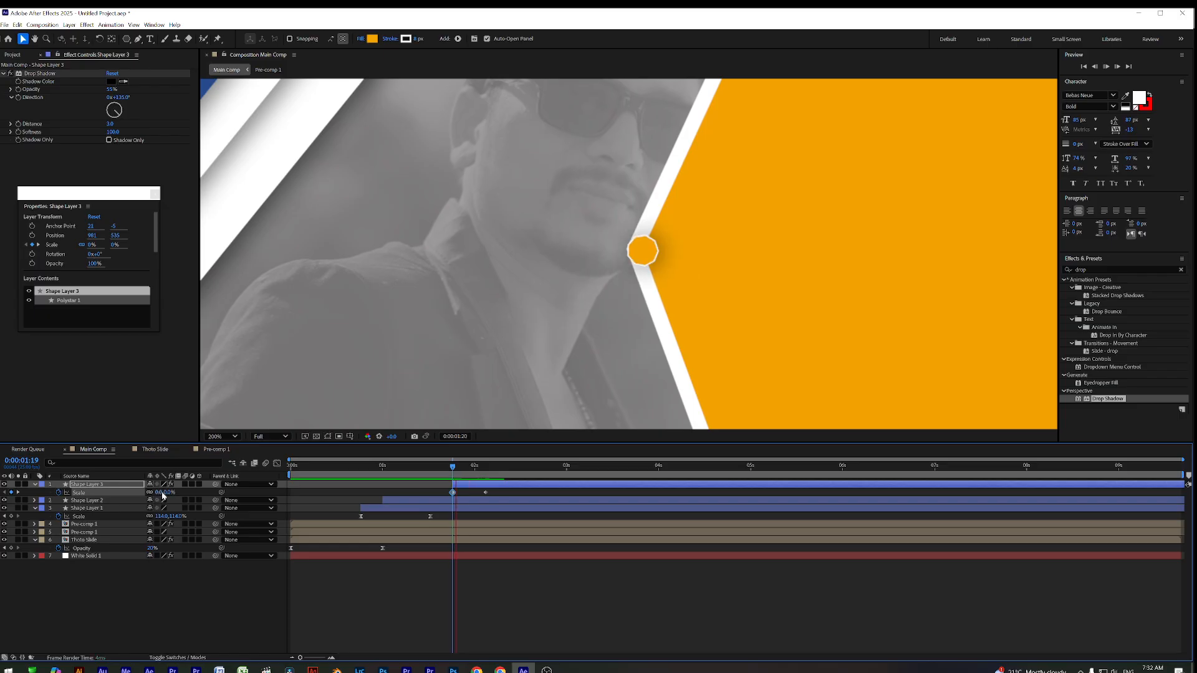
key(space)
drag(503, 496, 445, 503)
key(F9)
click(491, 494)
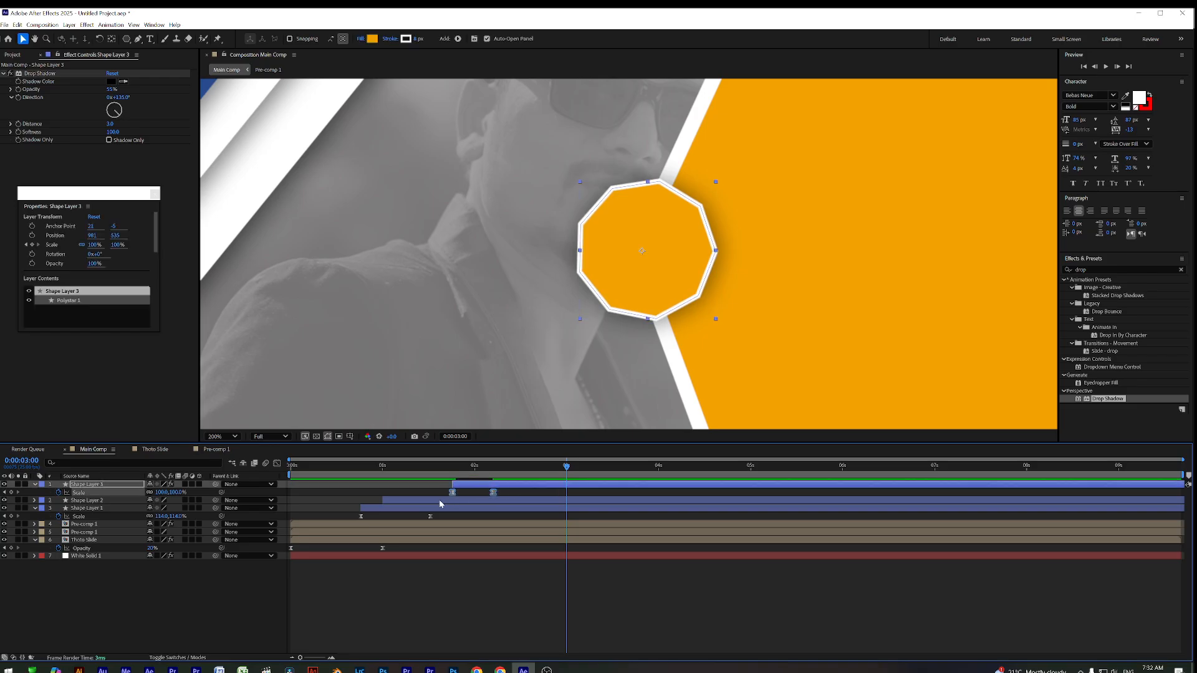
click(277, 464)
drag(486, 626, 472, 628)
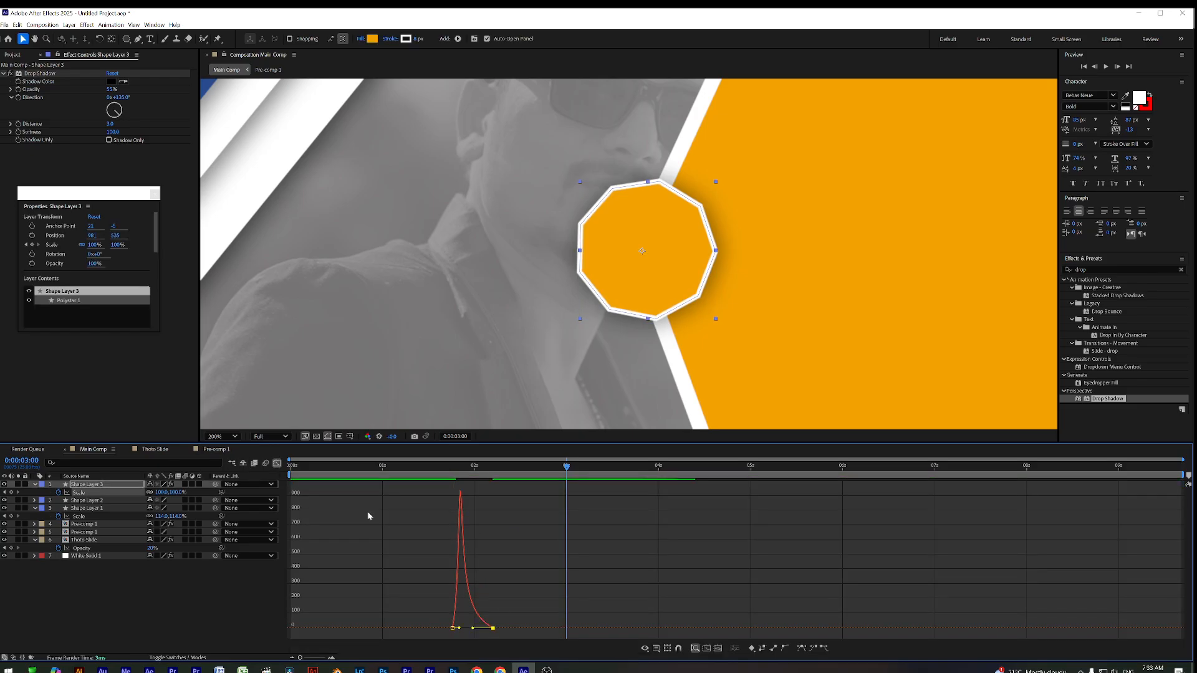
click(277, 464)
Preview the scale-up from 0:00:01:15 and reveal the octagon's Rotation property
drag(446, 466, 499, 485)
key(space)
click(498, 486)
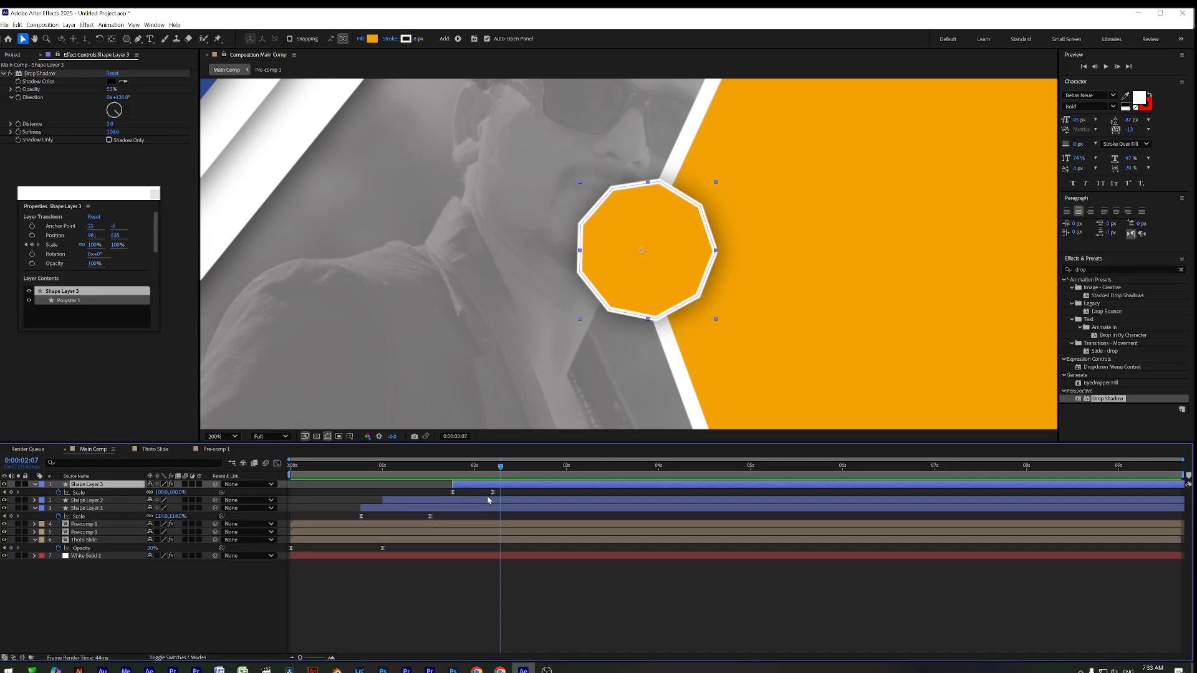
drag(468, 477, 486, 479)
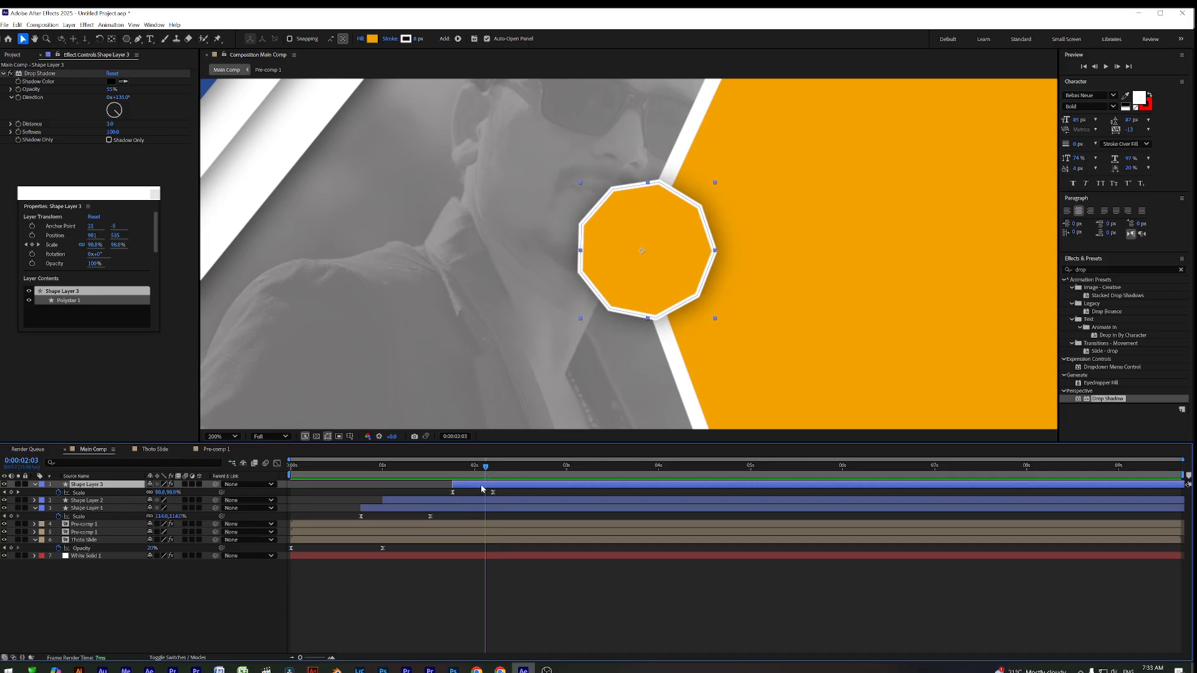
key(r)
Drive the small octagon's Rotation with the expression time*25 and preview the continuous spin
alt+click(59, 492)
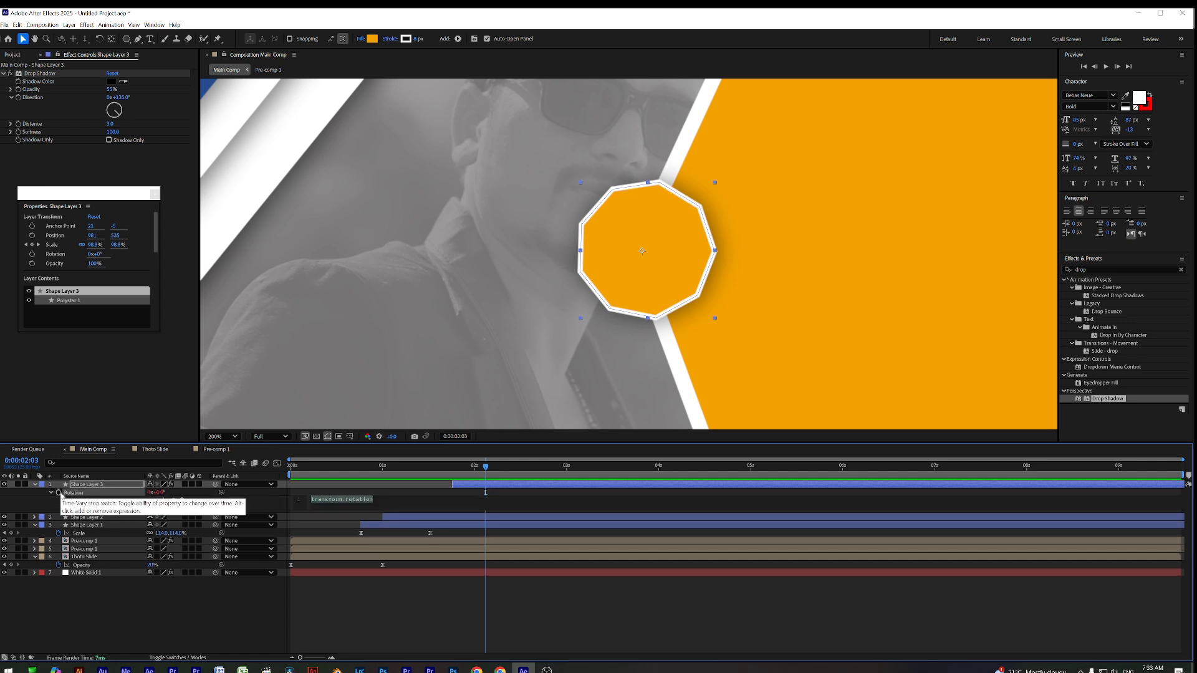
text(ti)
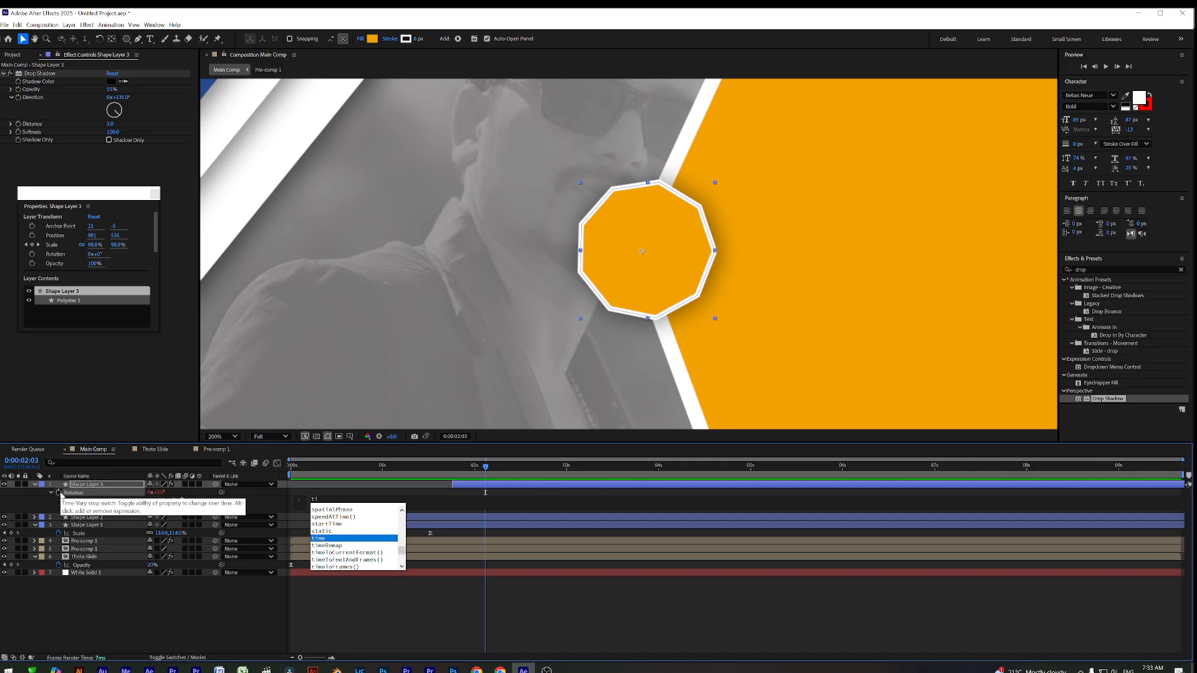
text(m)
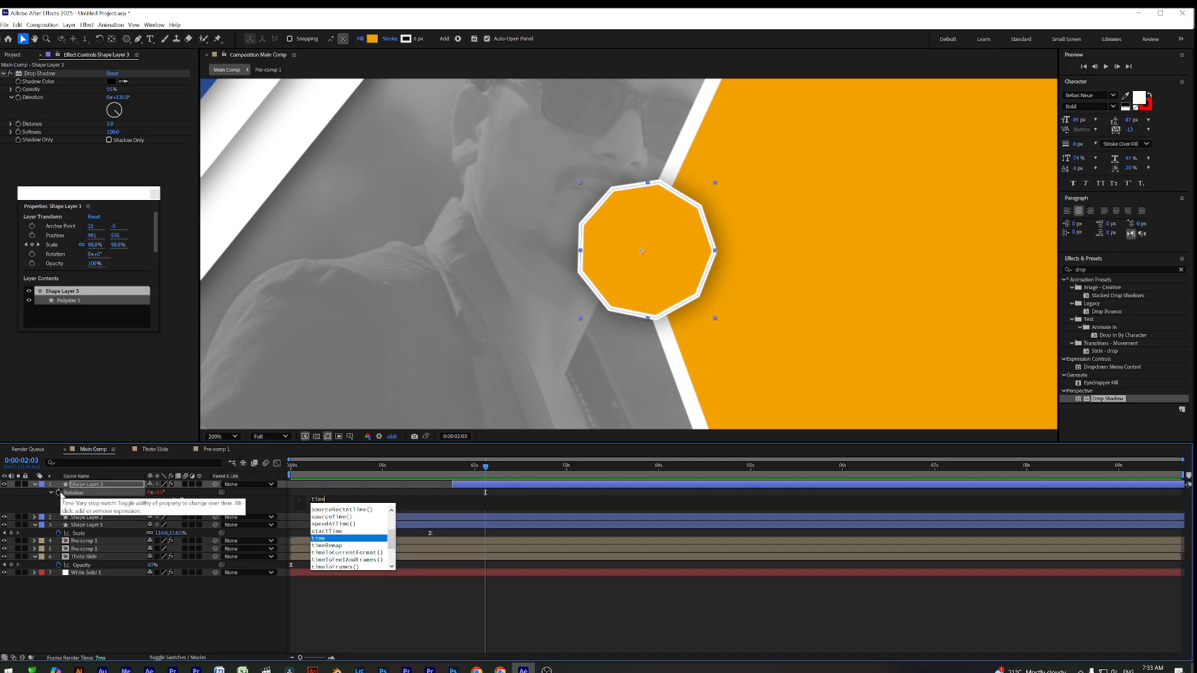
text(e*)
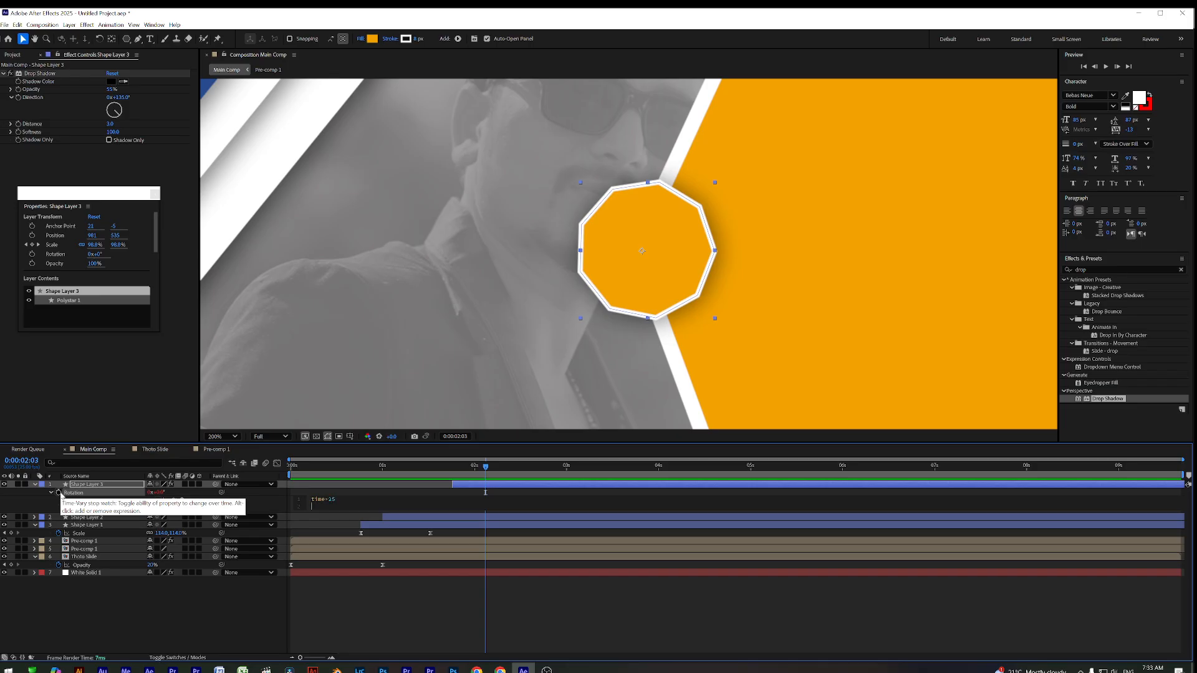
click(446, 623)
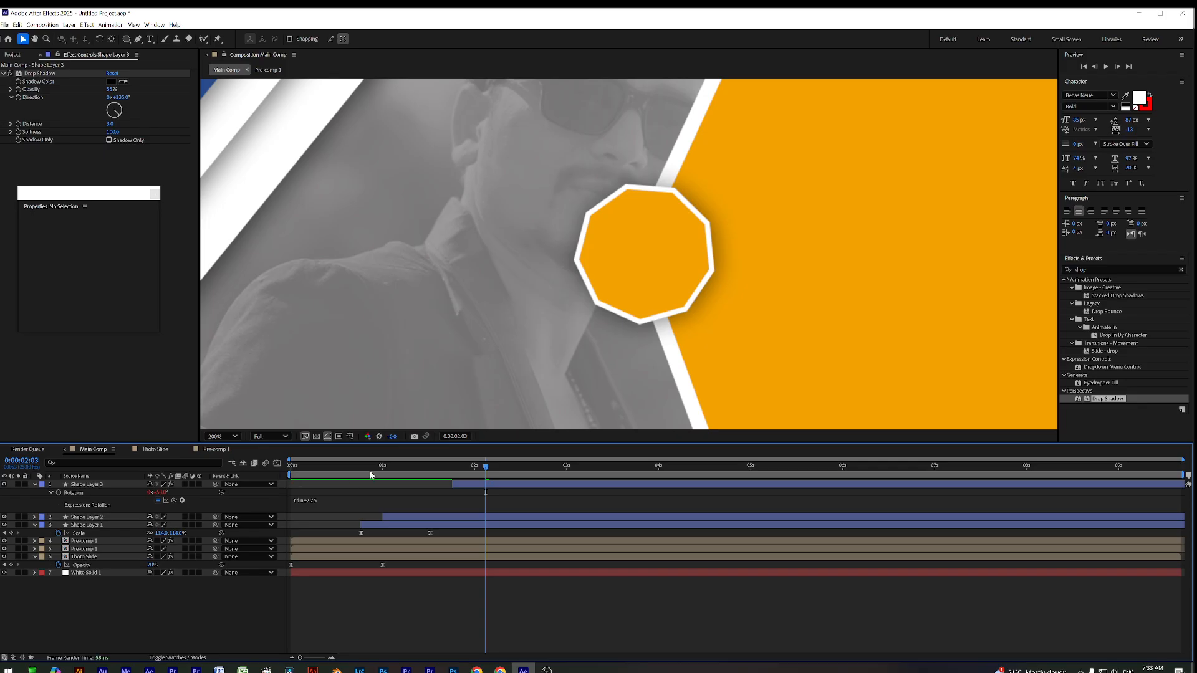
key(space)
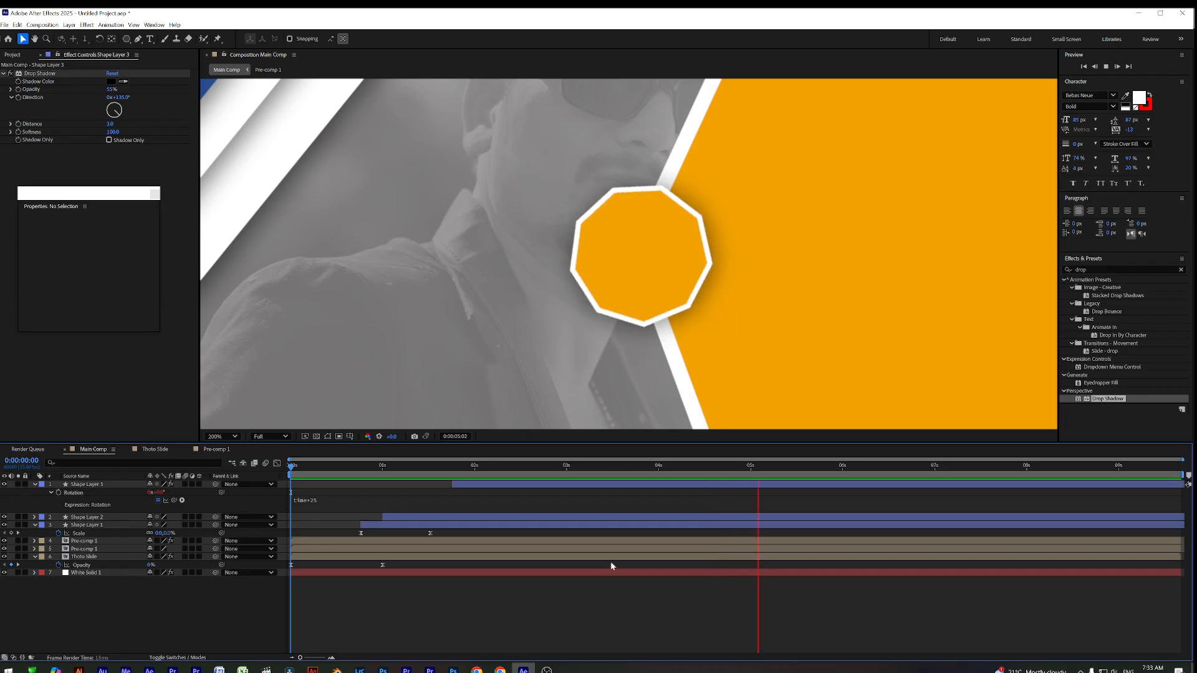
key(space)
scroll(684, 358, down, 2)
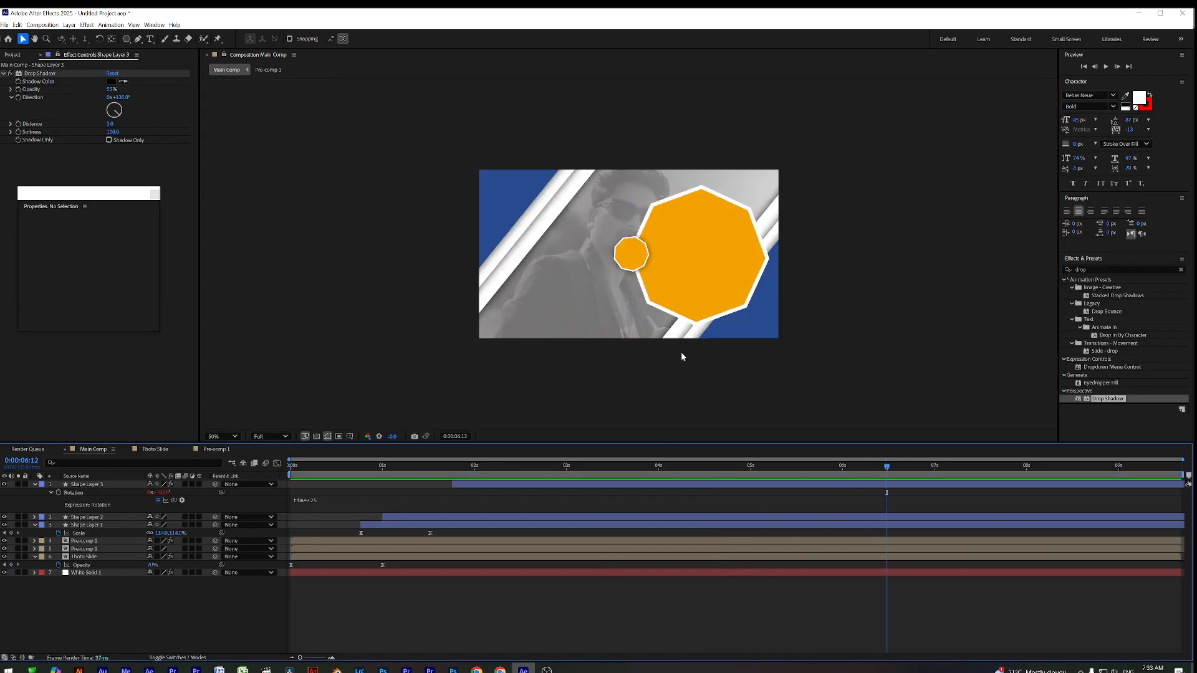
key(Home)
key(space)
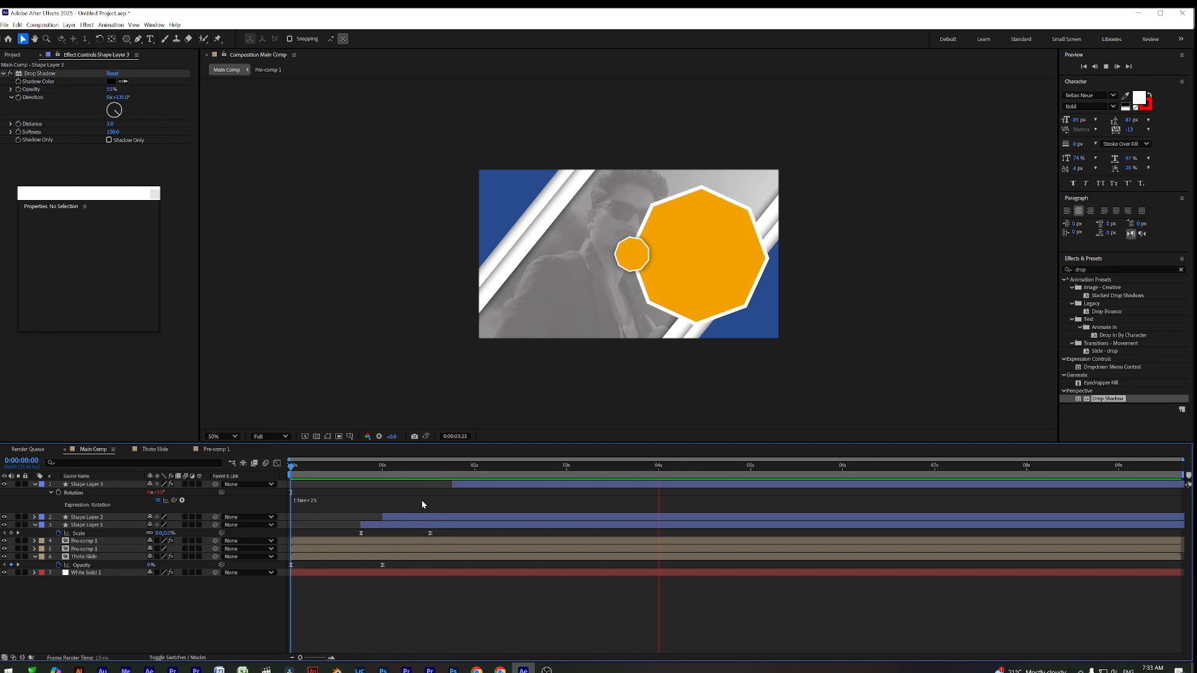
key(space)
drag(359, 467, 504, 492)
Reduce Shape Layer 2's outline width to zero and preview the opening two seconds
click(479, 514)
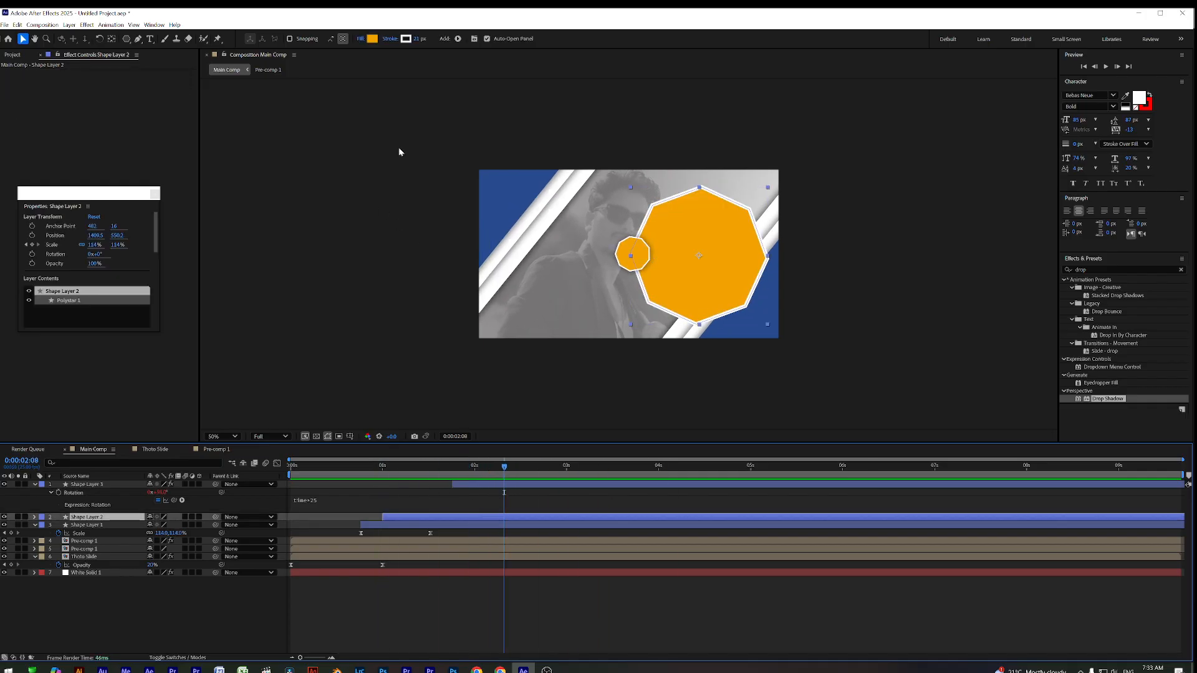
drag(416, 40, 415, 41)
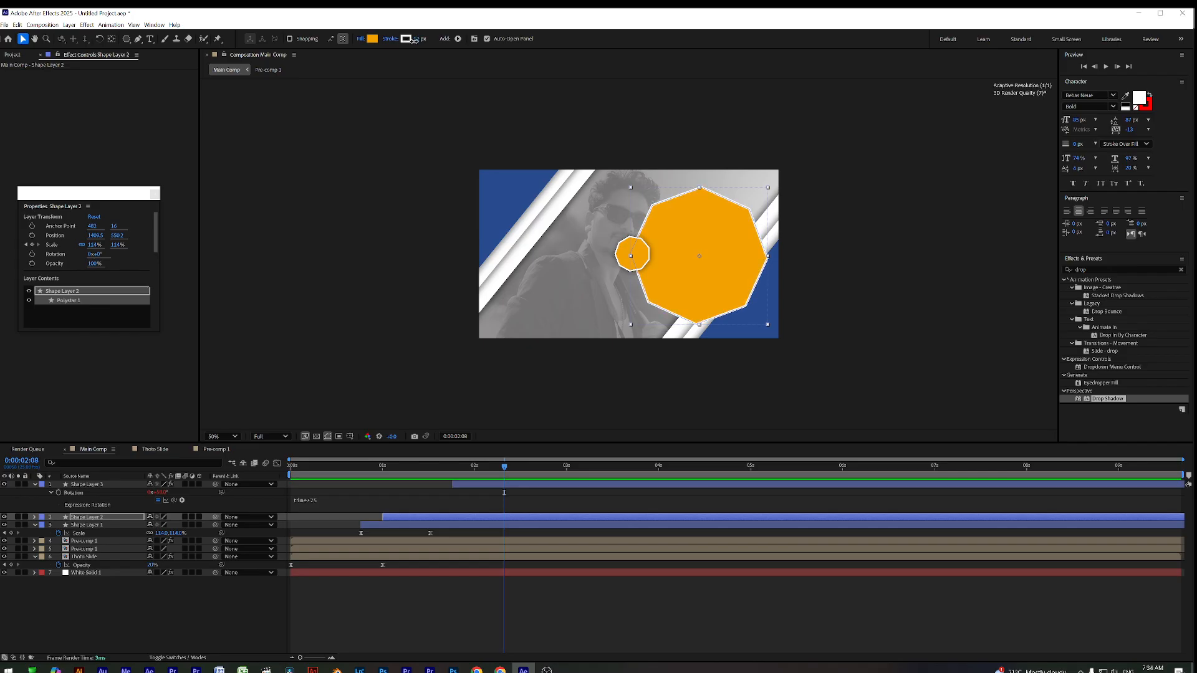
click(494, 572)
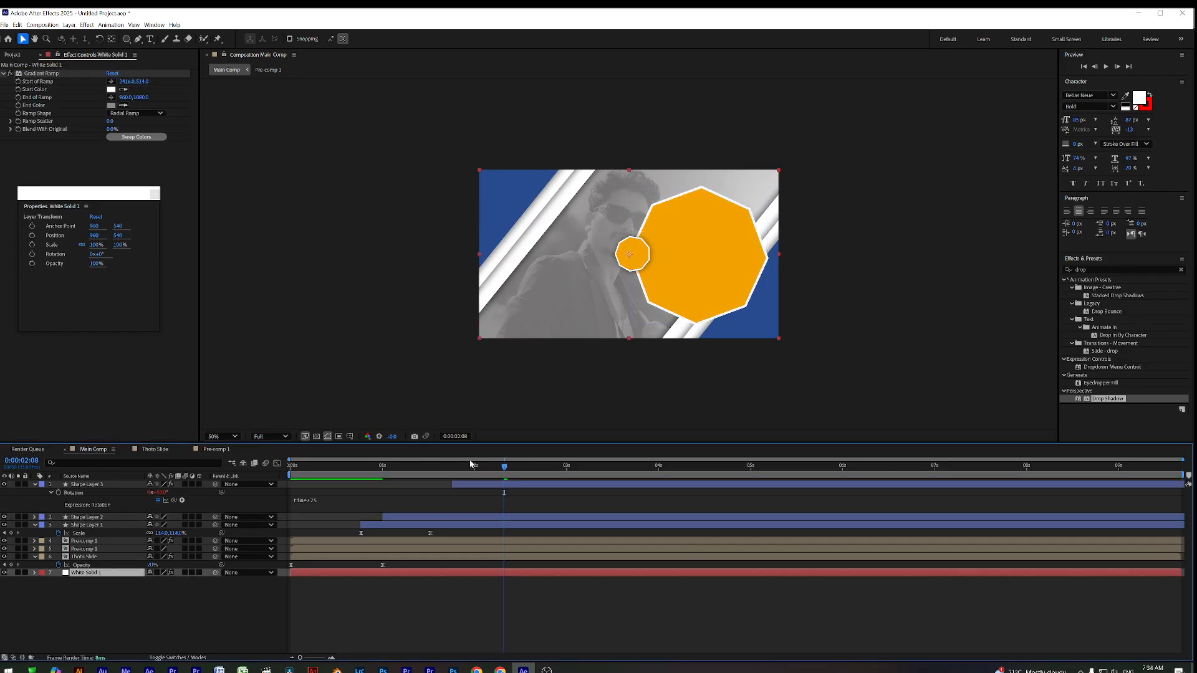
drag(387, 464, 167, 494)
key(space)
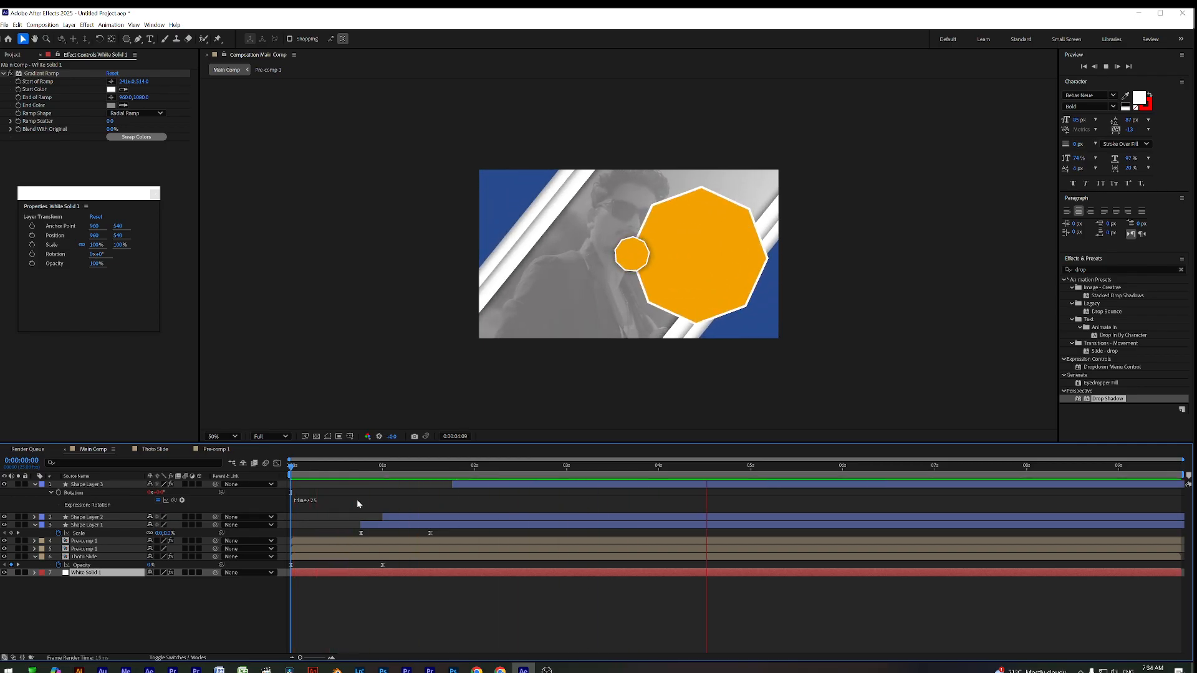
key(space)
drag(359, 469, 544, 489)
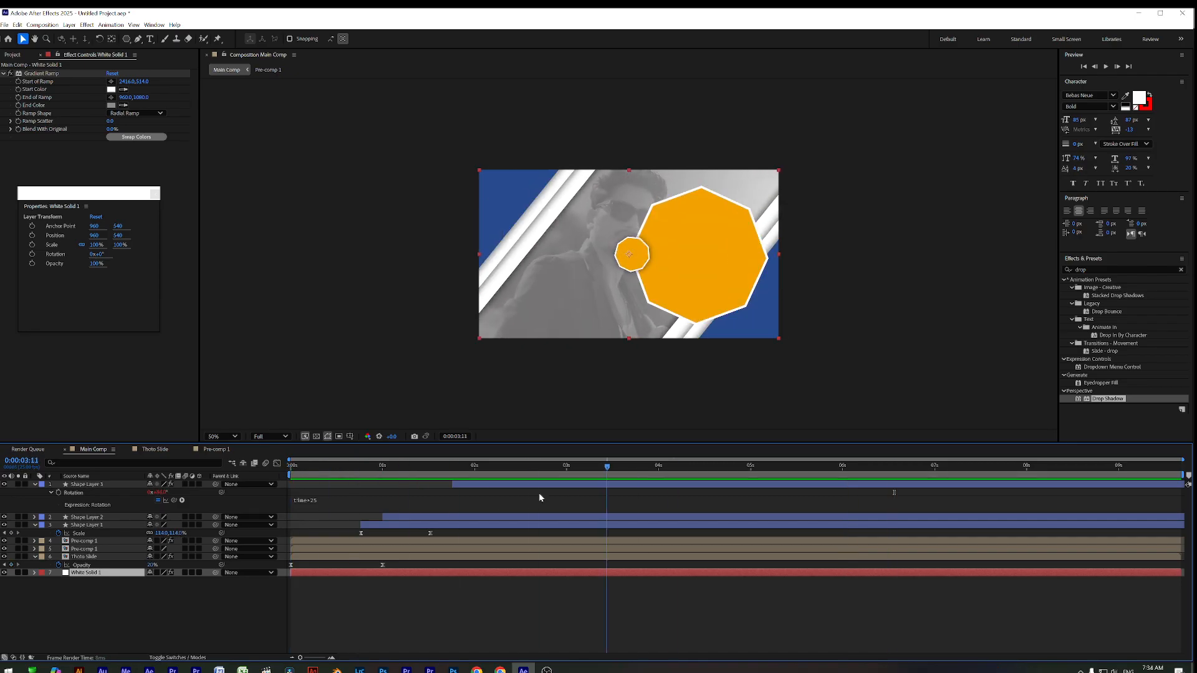
key(Home)
key(space)
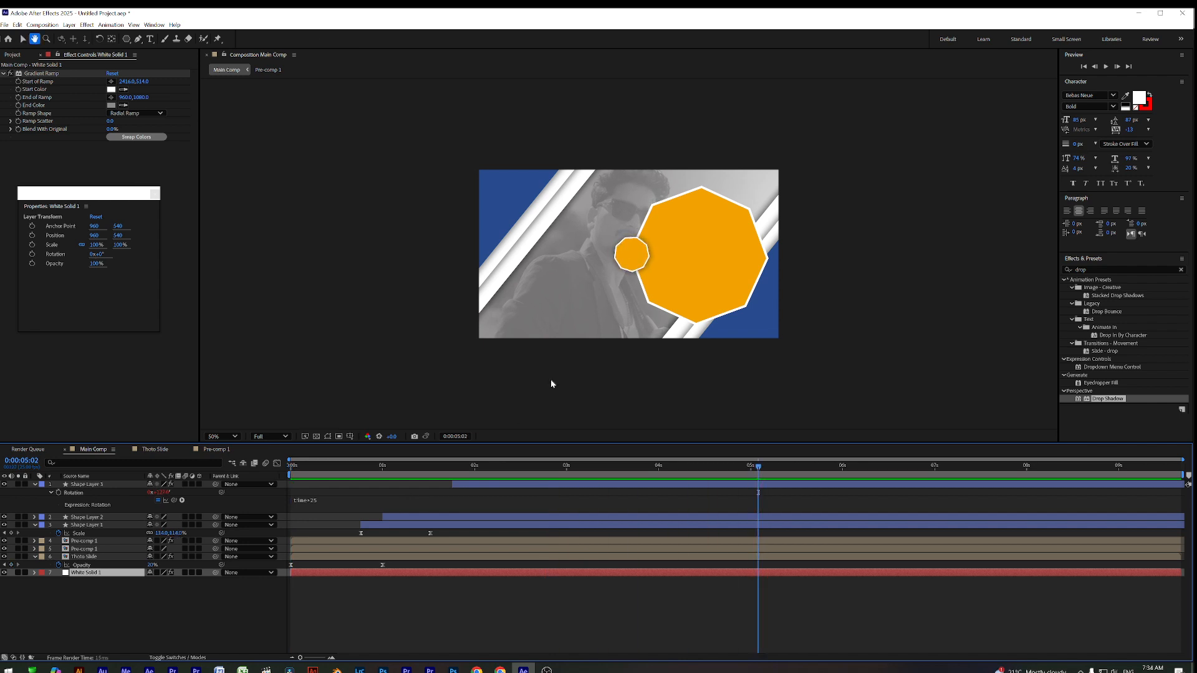
drag(337, 469, 398, 468)
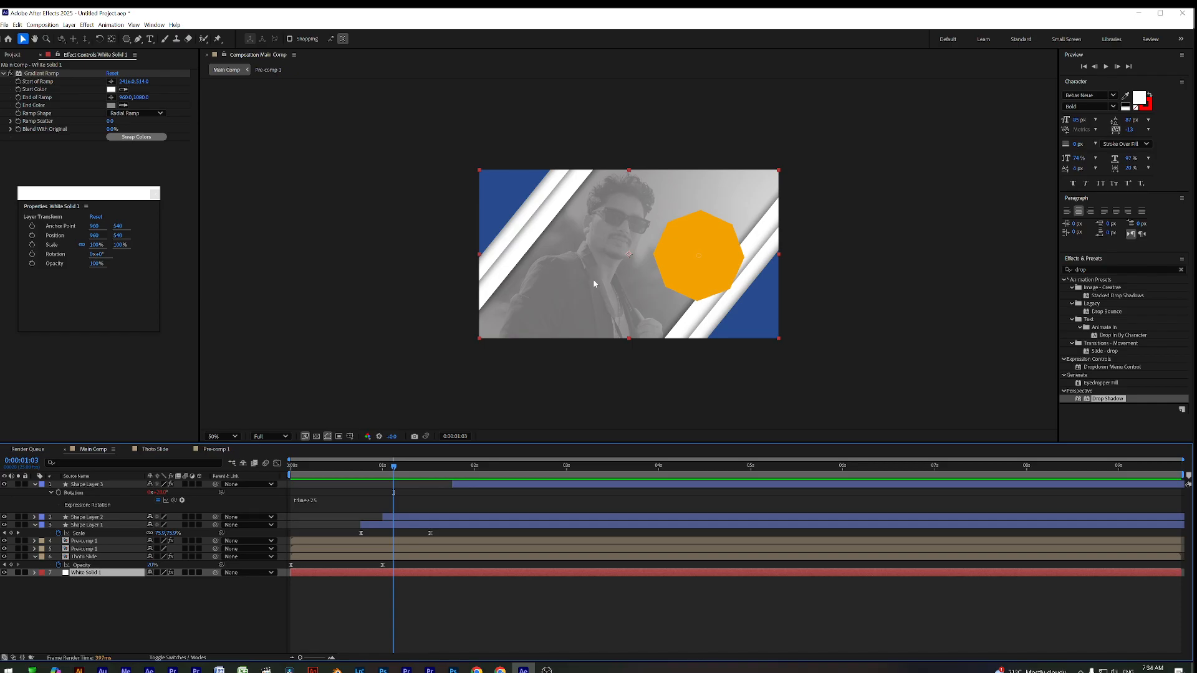
drag(394, 467, 421, 535)
Change Shape Layer 2's fill to the darker brownish orange 956607 and preview from the start
click(410, 519)
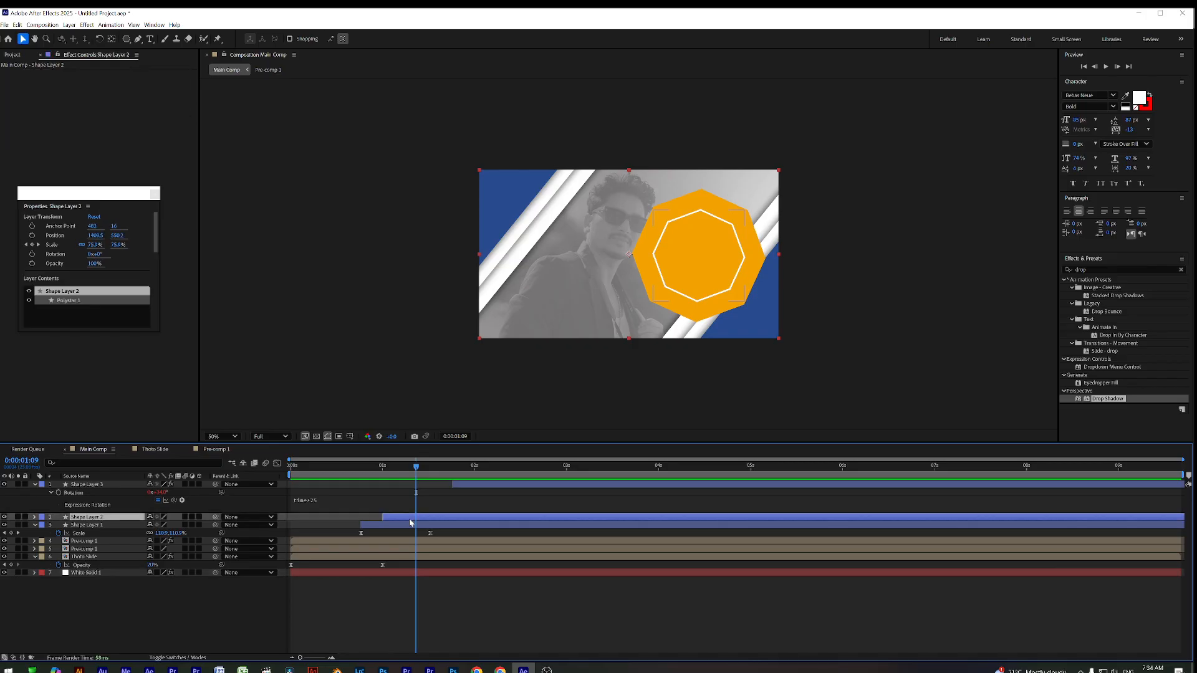
mouse_move(415, 467)
mouse_down()
mouse_move(387, 477)
mouse_move(414, 478)
mouse_move(374, 478)
mouse_move(453, 482)
mouse_move(299, 478)
mouse_move(424, 476)
mouse_up()
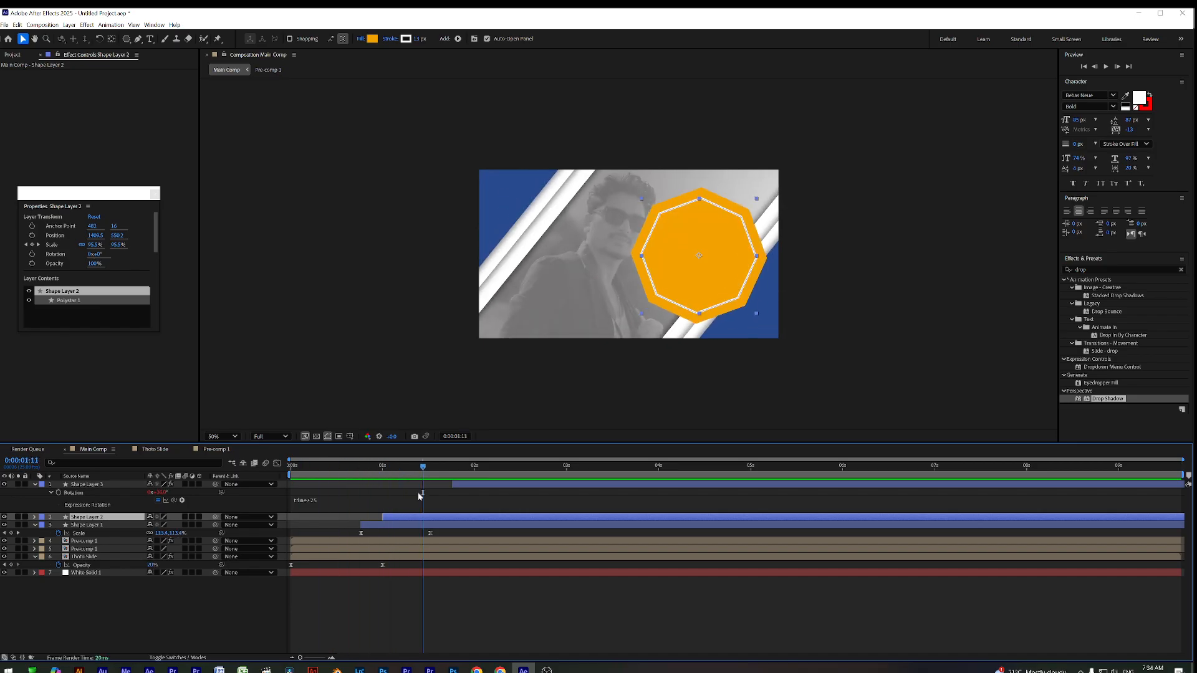
click(372, 39)
click(565, 300)
mouse_move(575, 297)
mouse_down()
mouse_move(589, 292)
mouse_move(593, 322)
mouse_up()
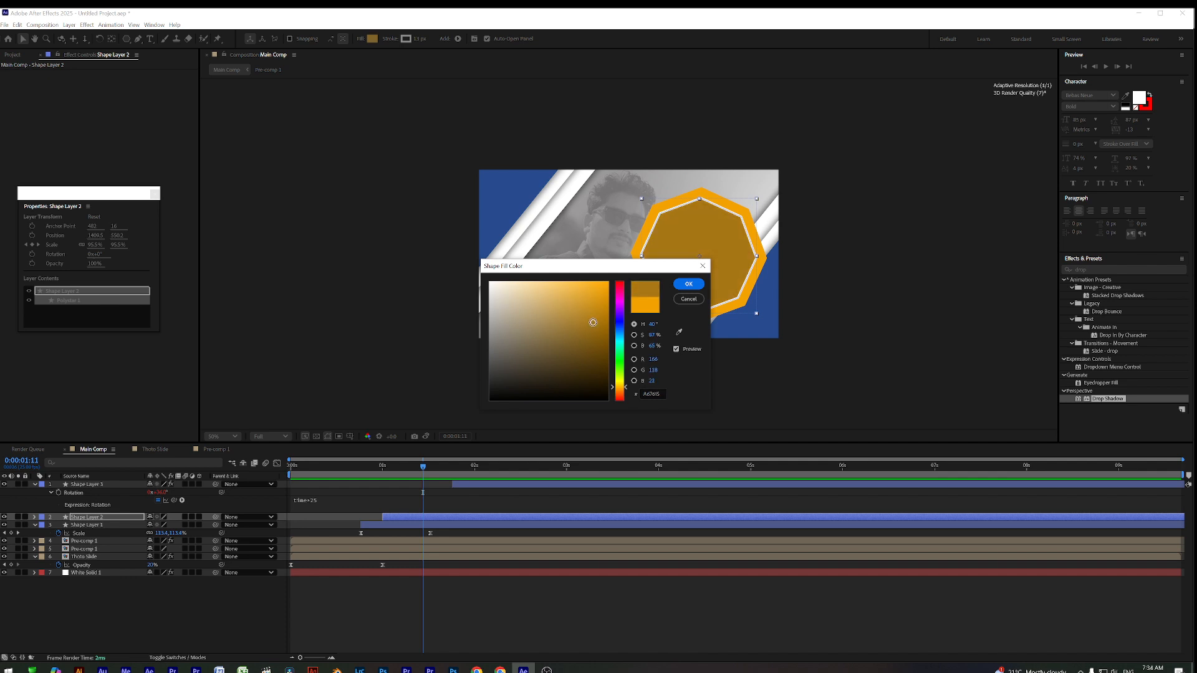
click(602, 330)
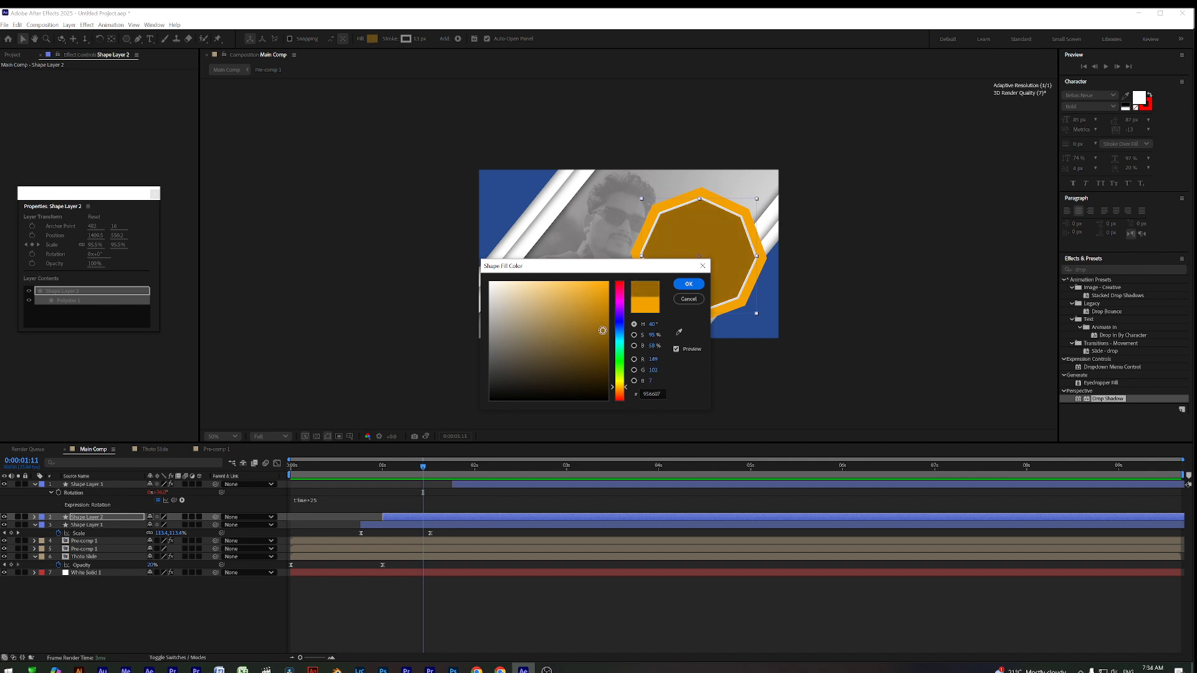
click(688, 283)
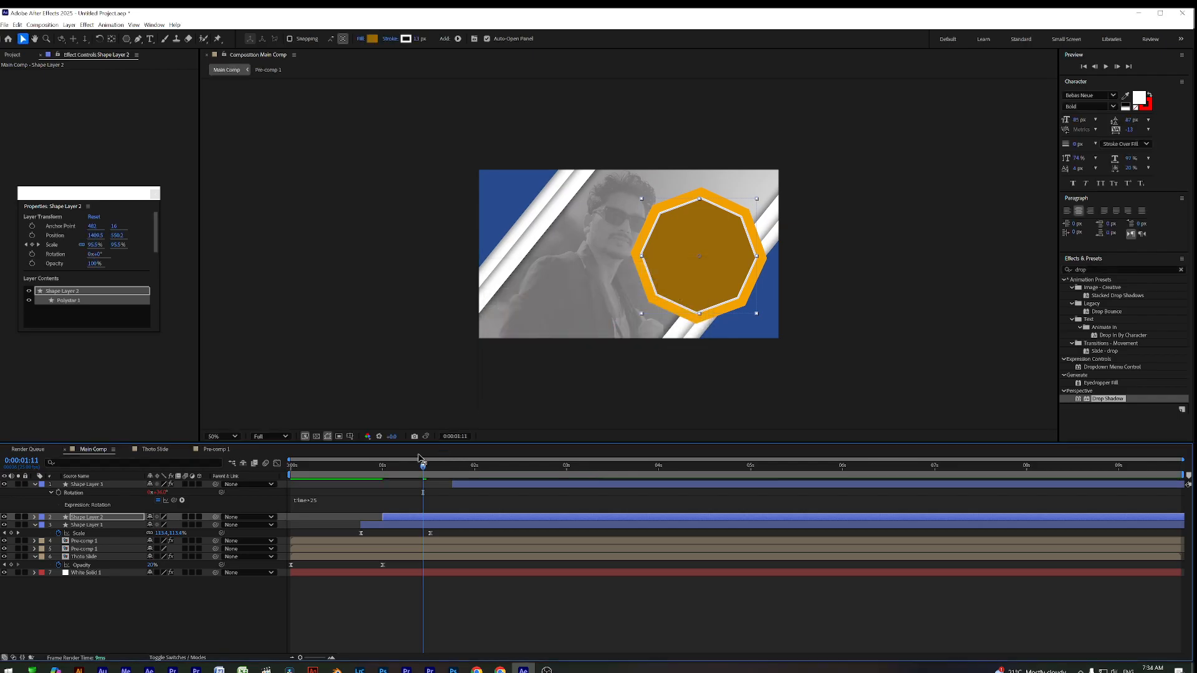
key(Home)
key(space)
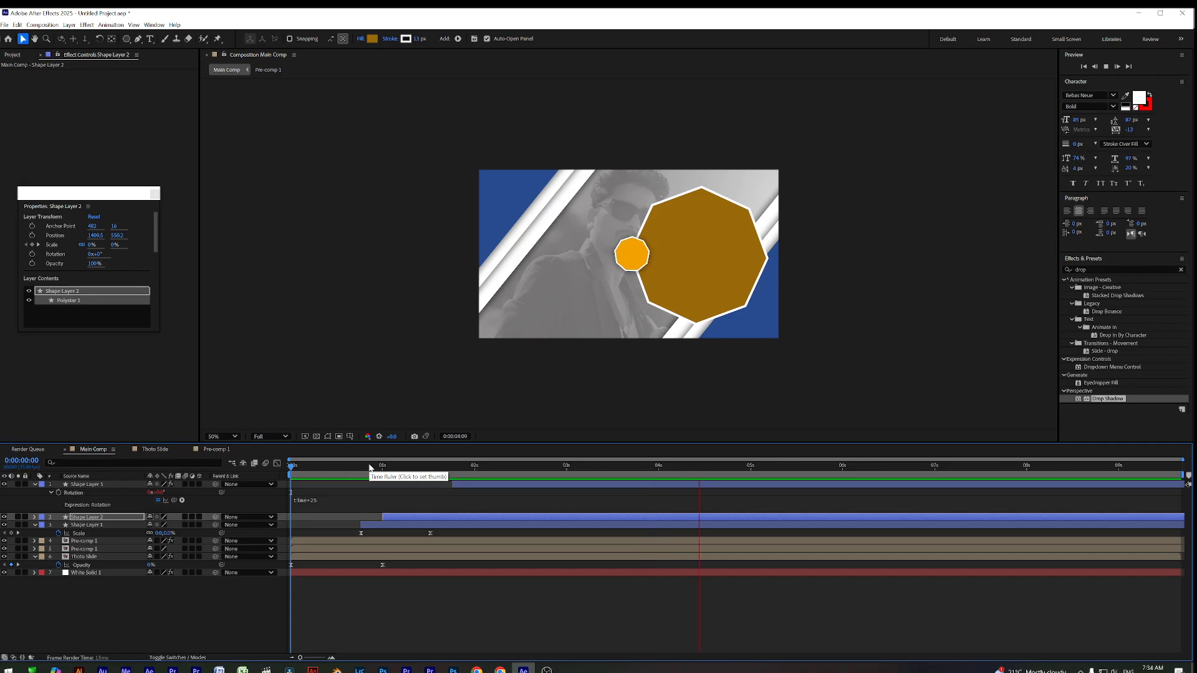
Bring up the Project panel and duplicate Shape Layer 2 with Ctrl+D, creating Shape Layer 4
mouse_move(359, 475)
mouse_down()
mouse_move(683, 504)
mouse_move(394, 495)
mouse_move(449, 494)
mouse_up()
drag(88, 192, 112, 204)
click(12, 55)
click(397, 519)
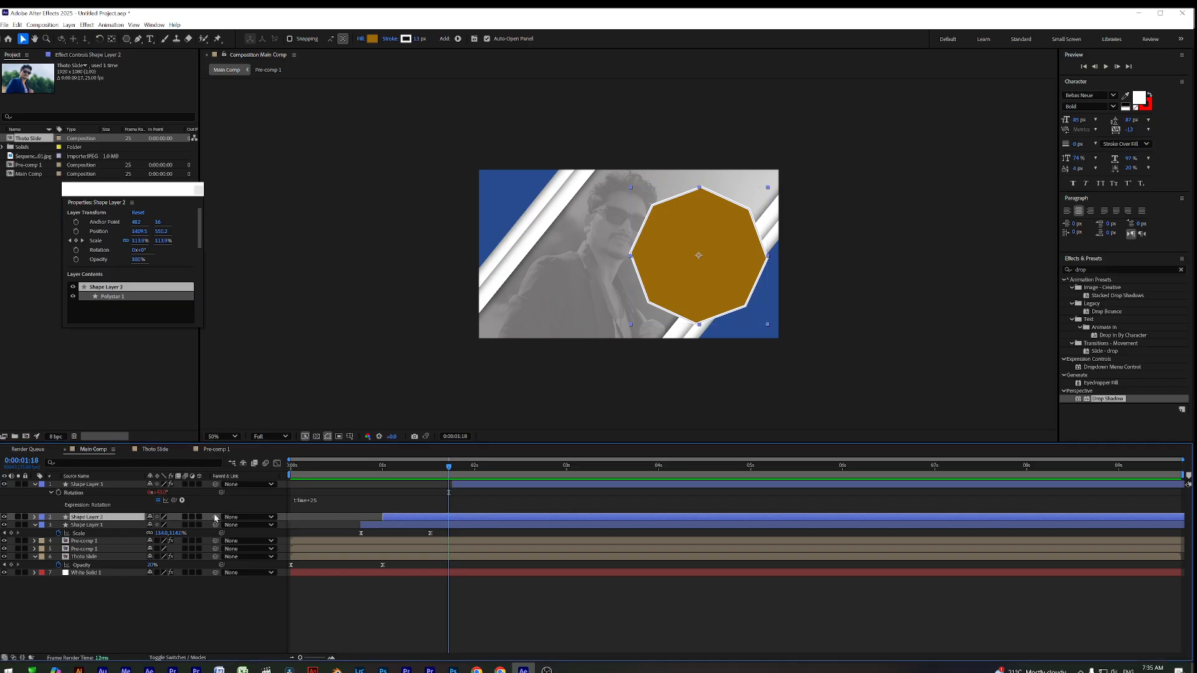
click(5, 517)
key(ctrl+d)
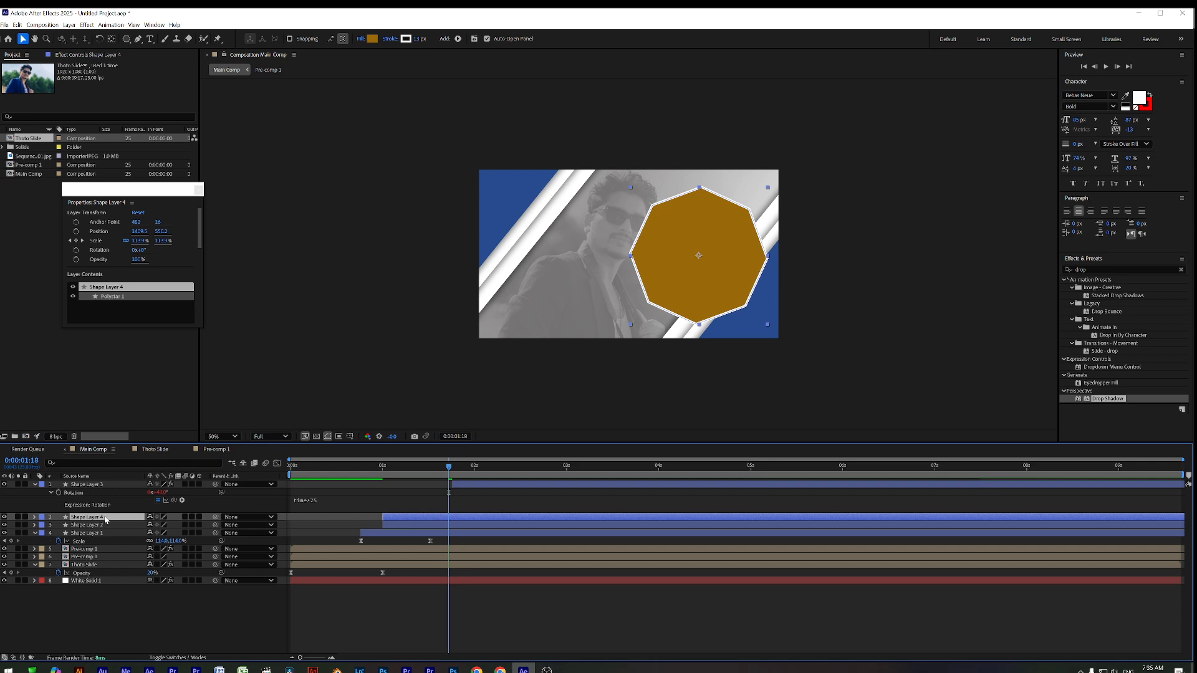
Add the colour photo JPEG to Main Comp and set its Track Matte to Shape Layer 4
click(26, 157)
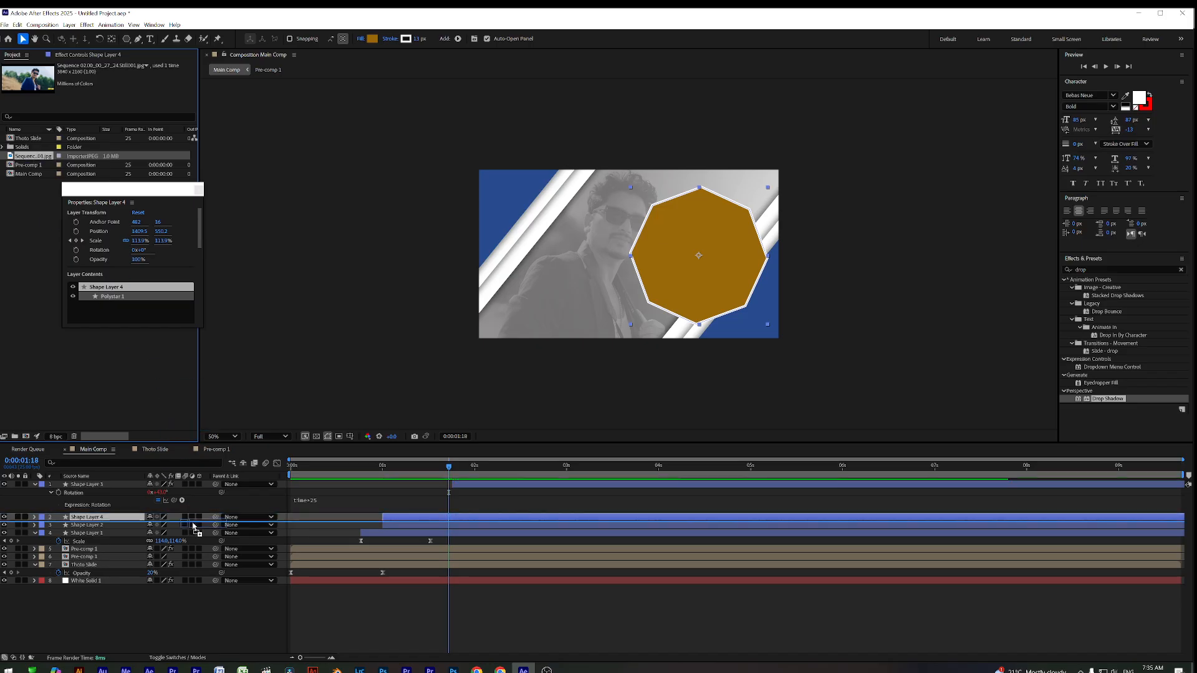
drag(194, 527, 333, 542)
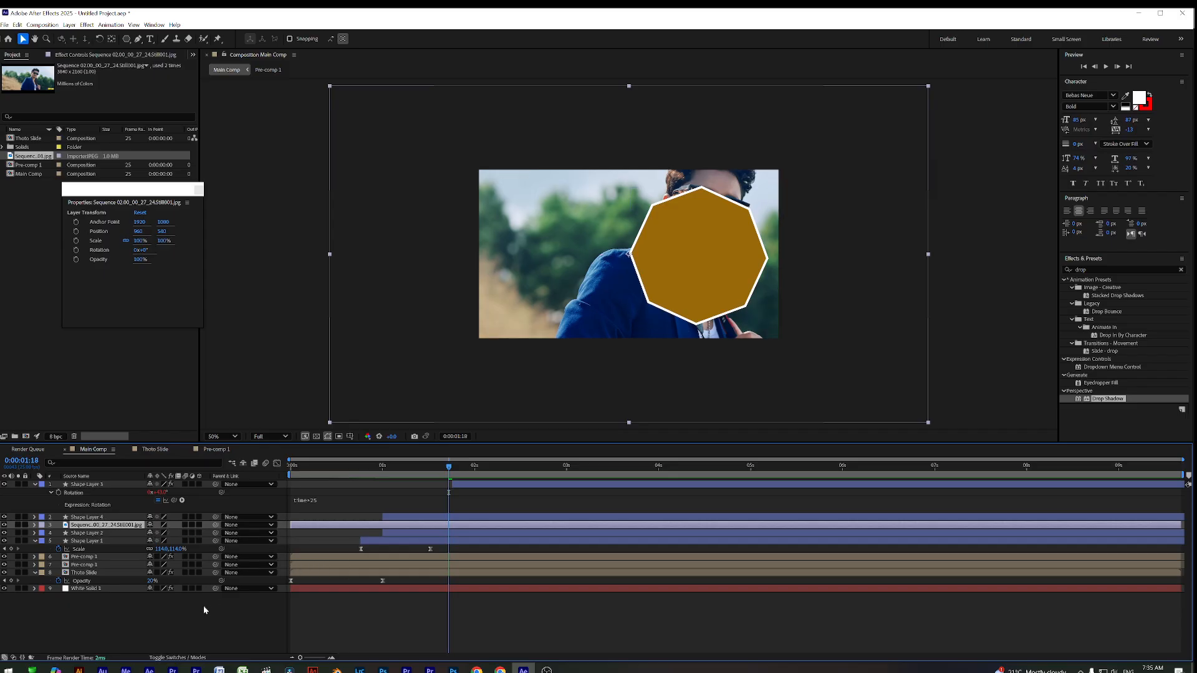
click(179, 657)
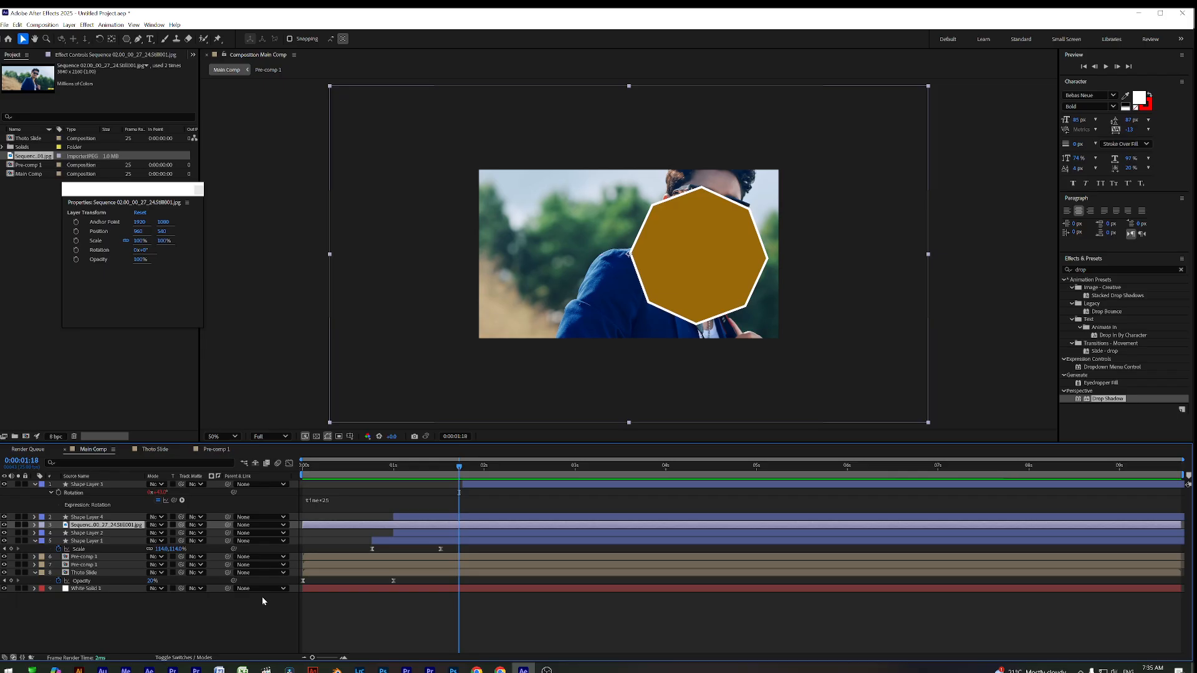
click(197, 526)
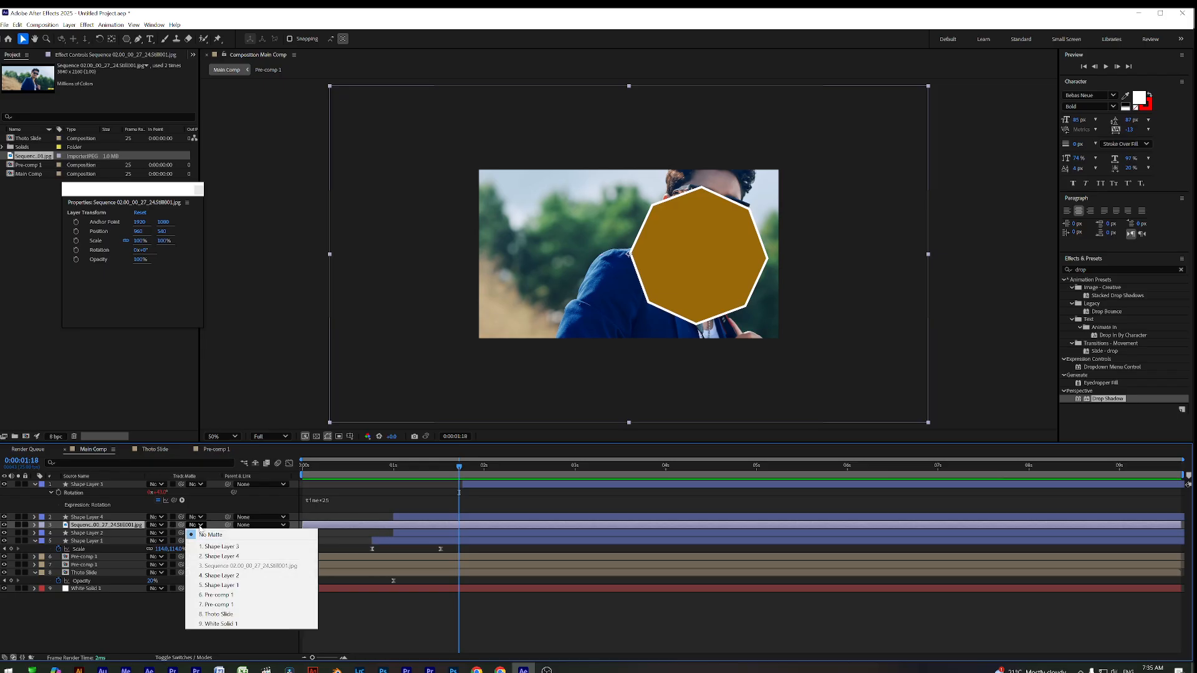
click(226, 556)
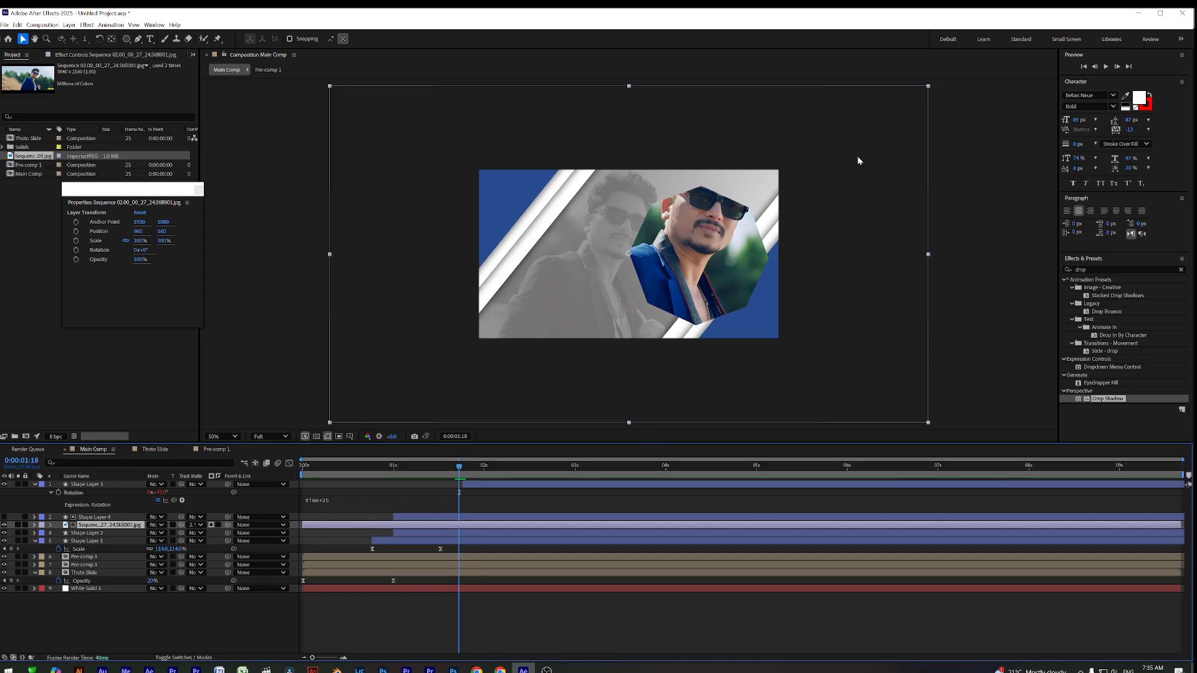
Scale the colour photo down to 45% and nudge it up and right within the octagon
key(s)
drag(162, 535, 133, 535)
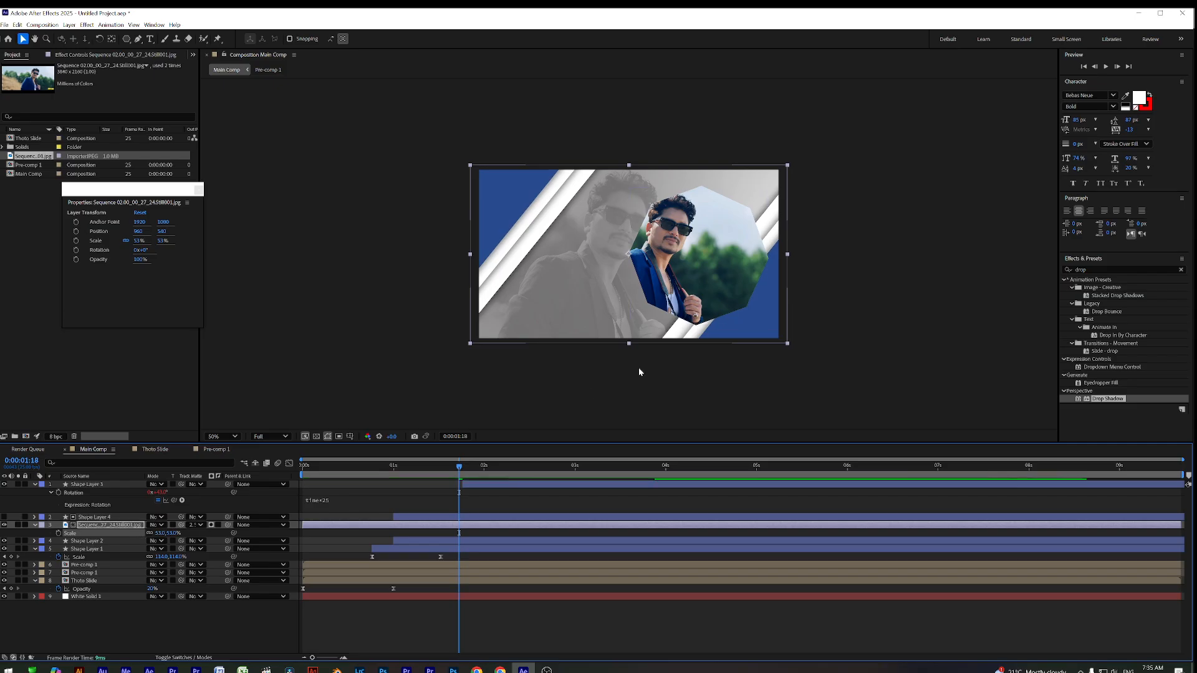
drag(674, 265, 709, 267)
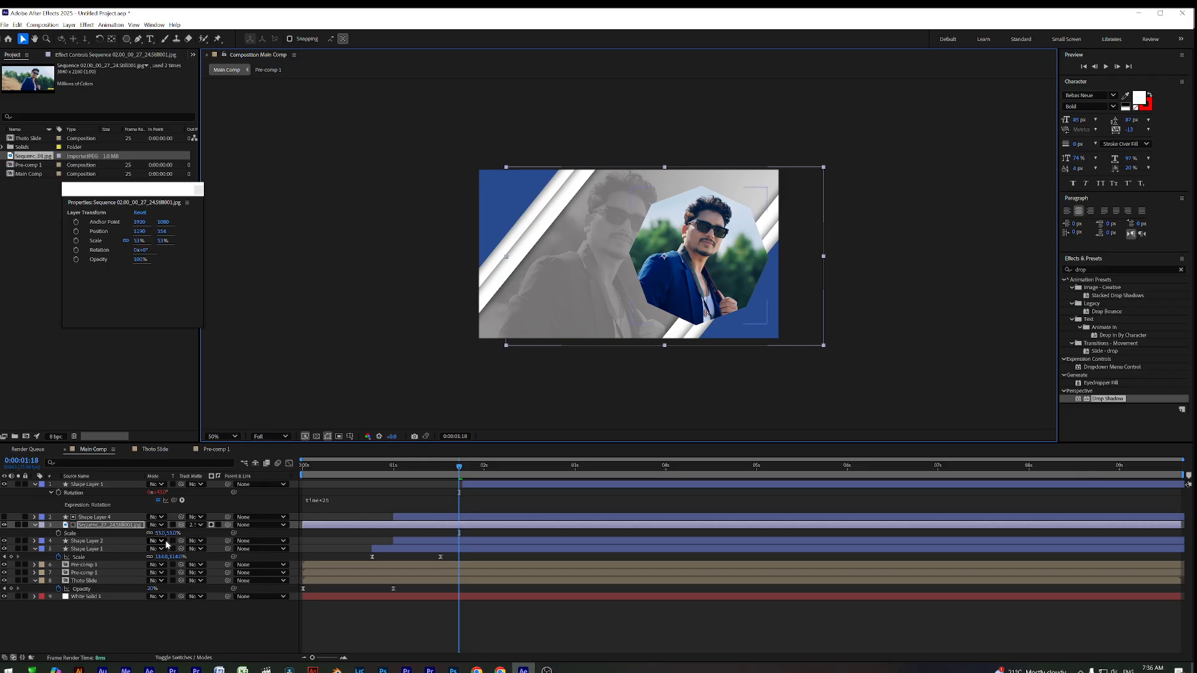
drag(160, 537, 161, 534)
drag(710, 285, 714, 283)
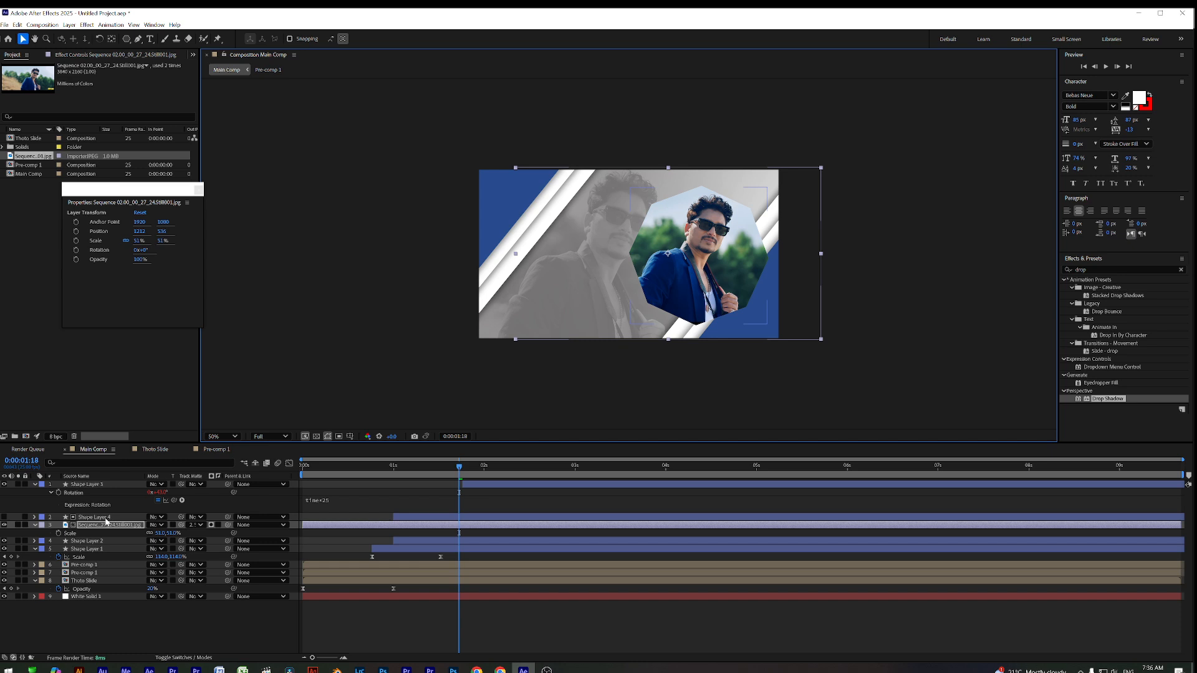
Slide the colour photo layer so it starts about 1.1 seconds in
click(410, 517)
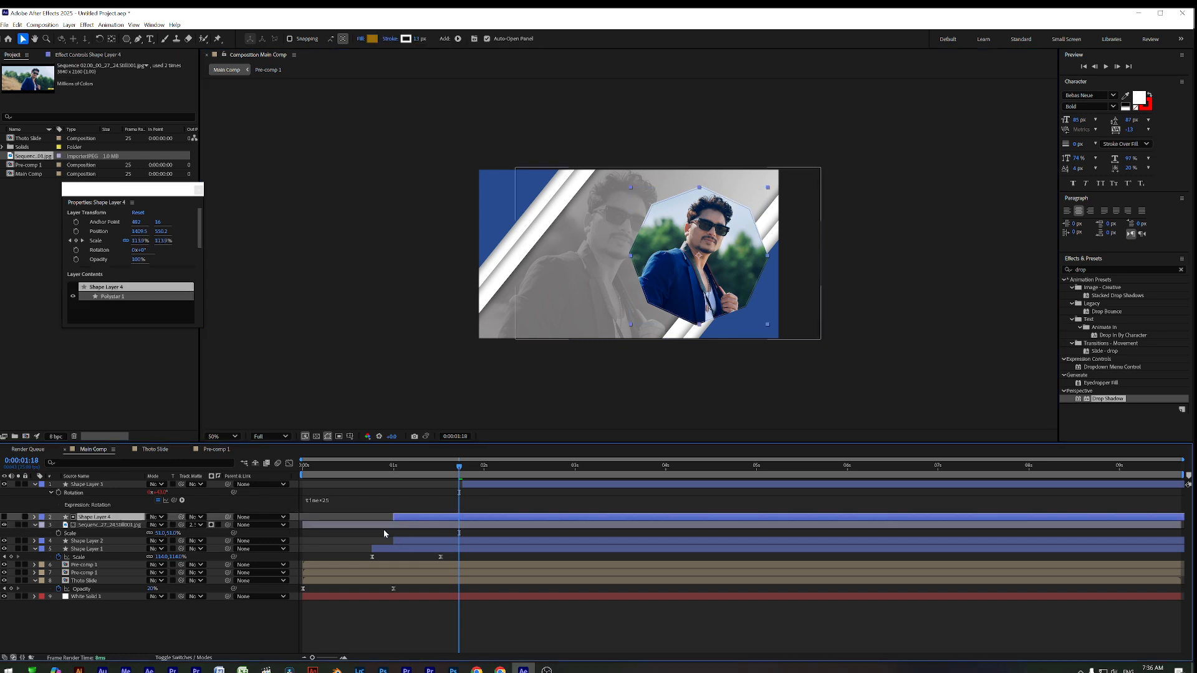
click(393, 527)
drag(393, 530, 485, 530)
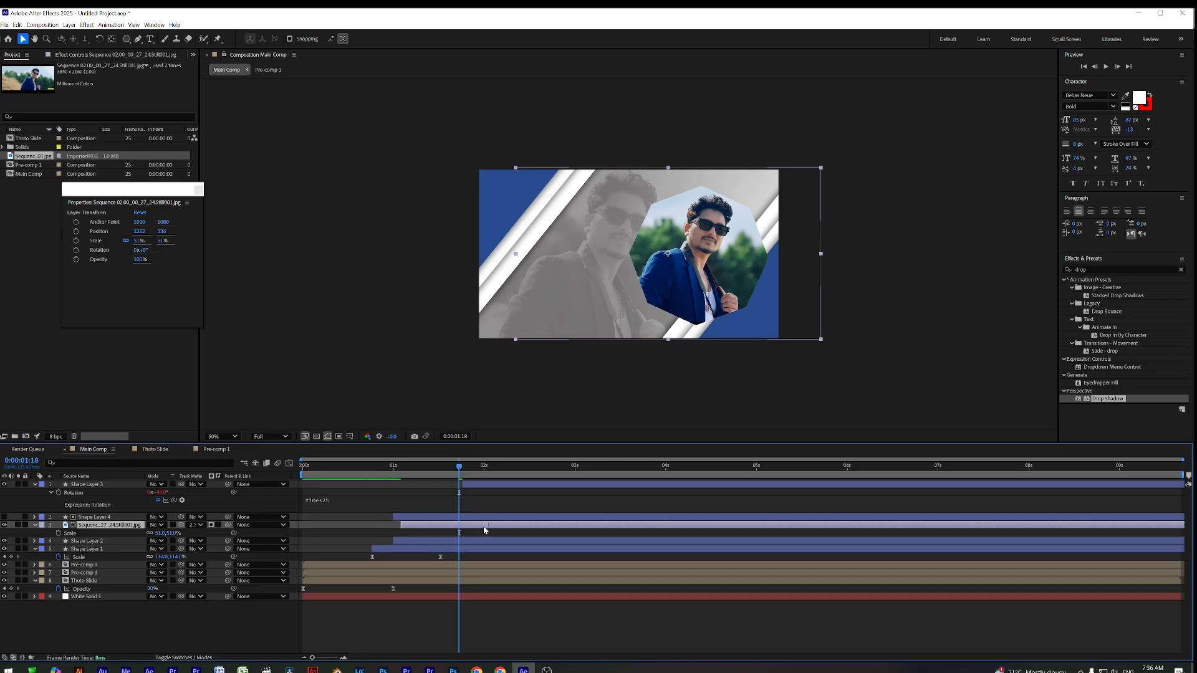
drag(386, 469, 459, 492)
Enlarge Shape Layer 1's orange-bordered octagon to 123% at its final keyframe and preview it
click(442, 550)
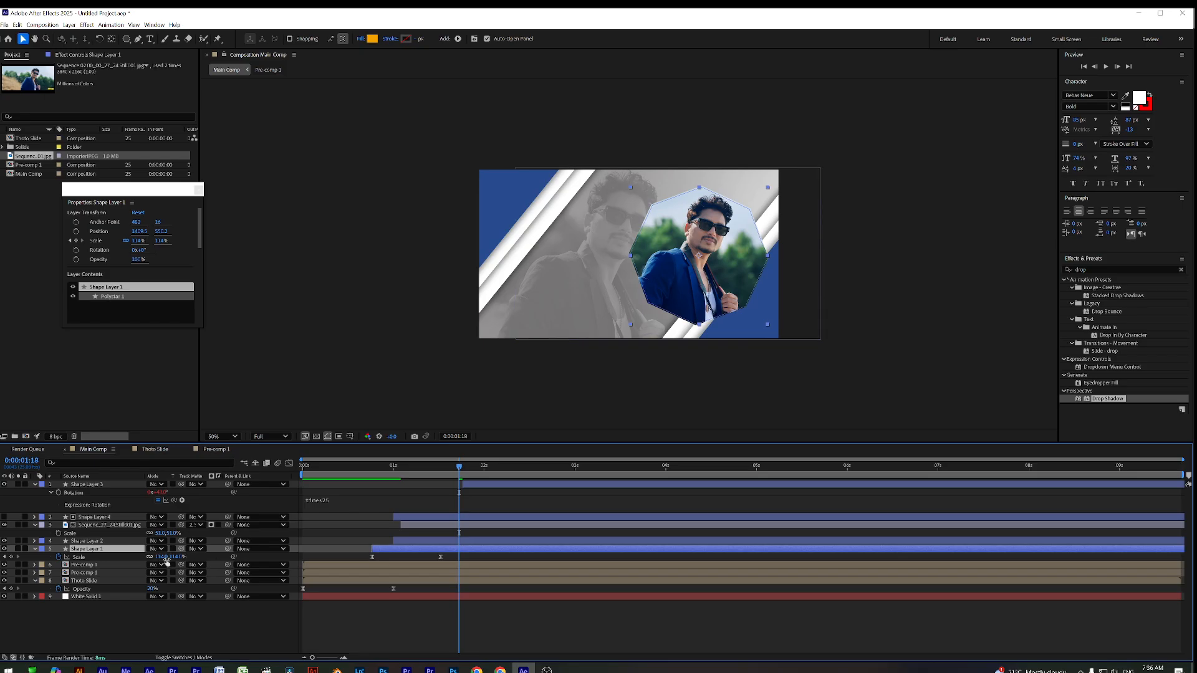
drag(163, 557, 185, 559)
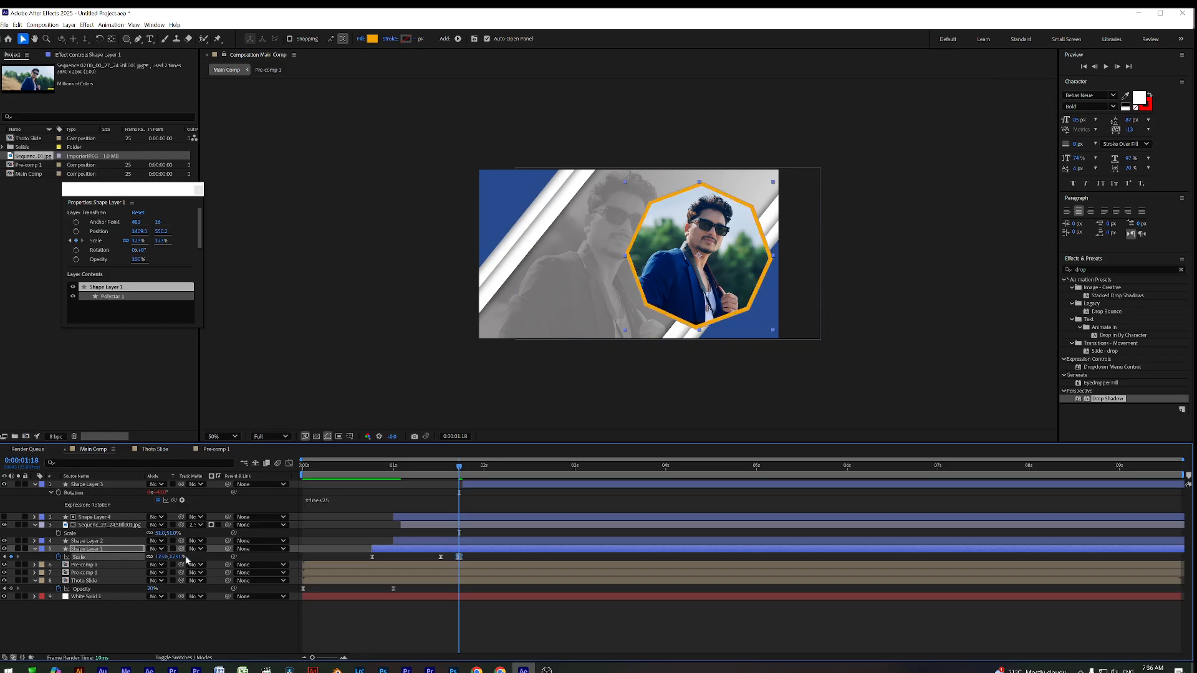
drag(453, 472, 304, 471)
key(space)
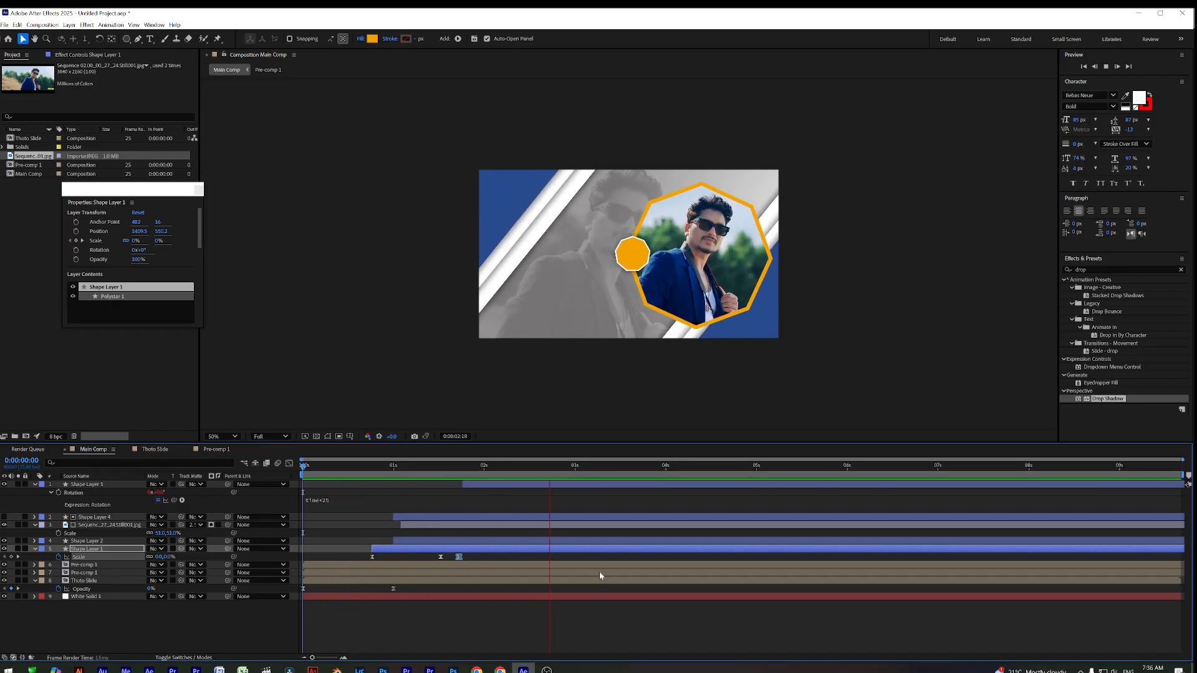
key(space)
key(space)
key(space)
drag(463, 469, 542, 485)
Duplicate the small orange octagon, move the copy to the frame's right edge, and set its final Scale to 81%
click(541, 484)
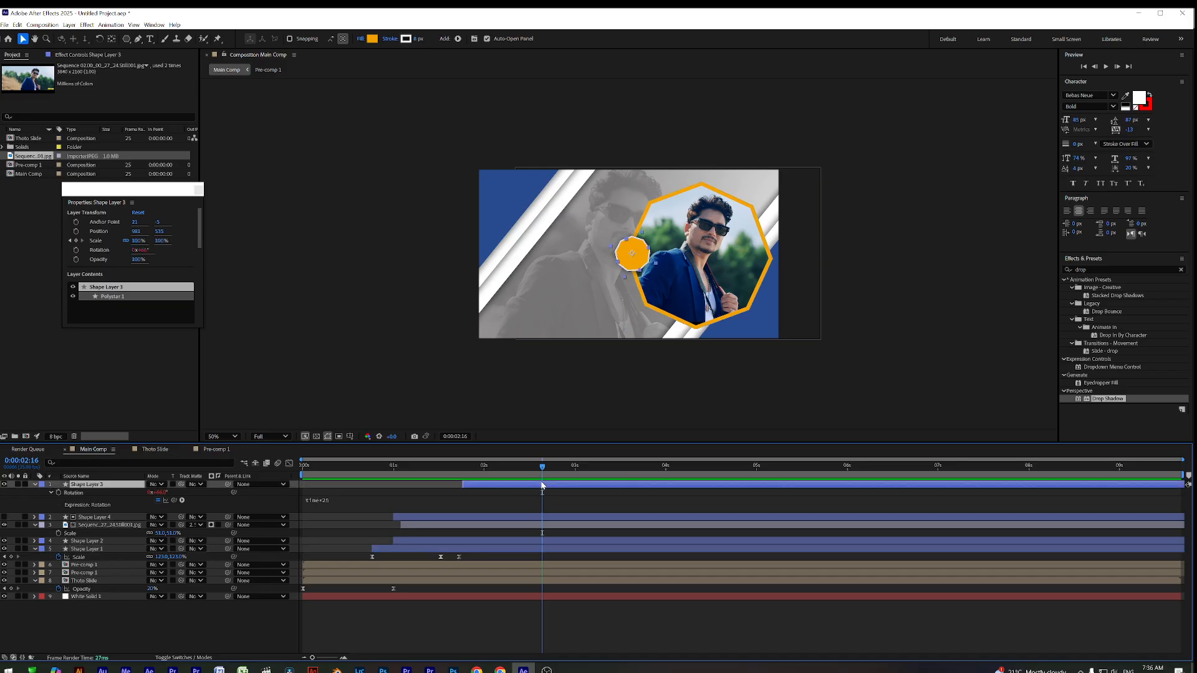
key(ctrl+d)
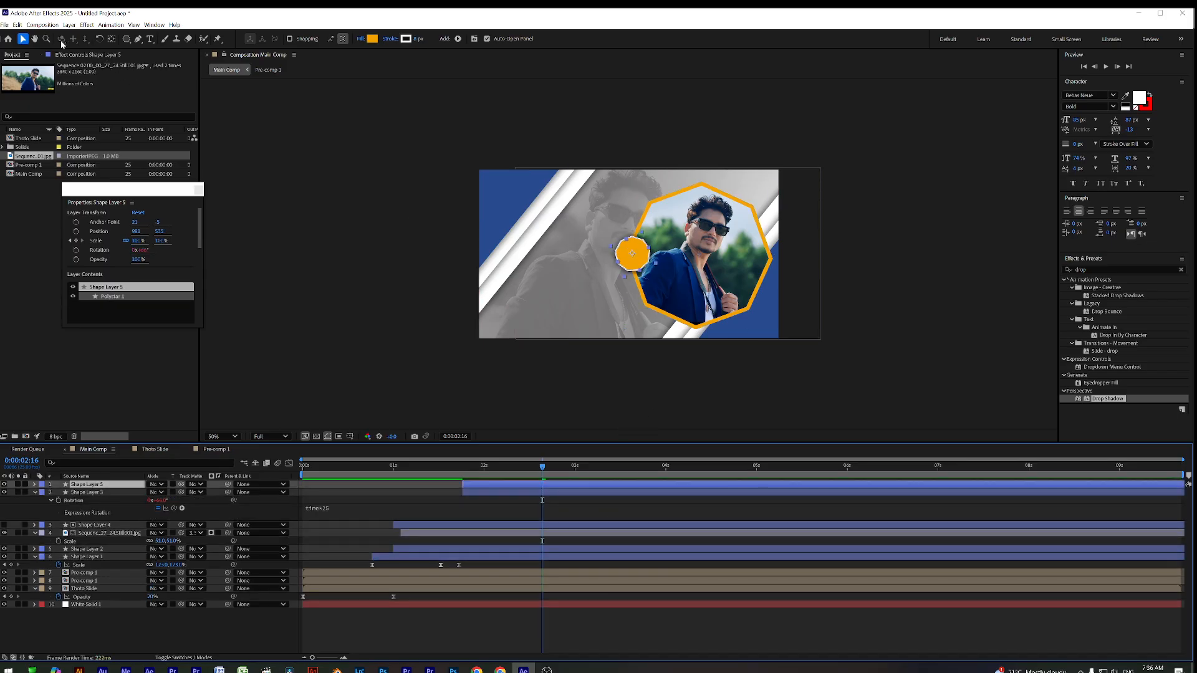
drag(640, 251, 777, 255)
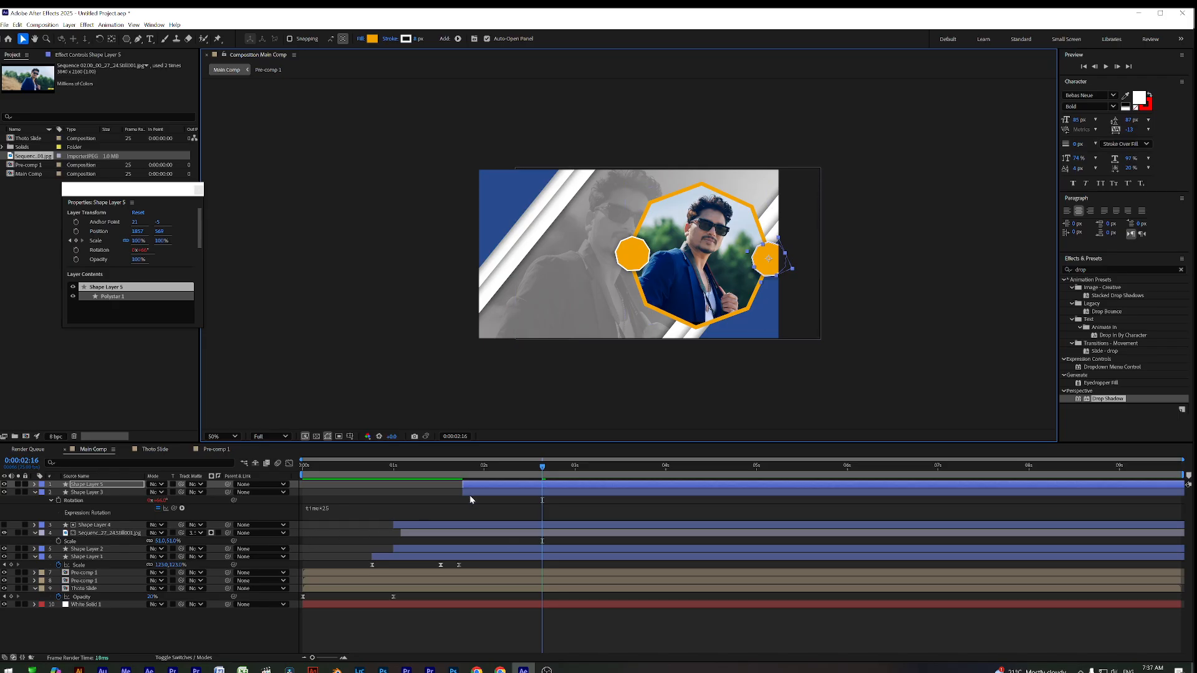
key(s)
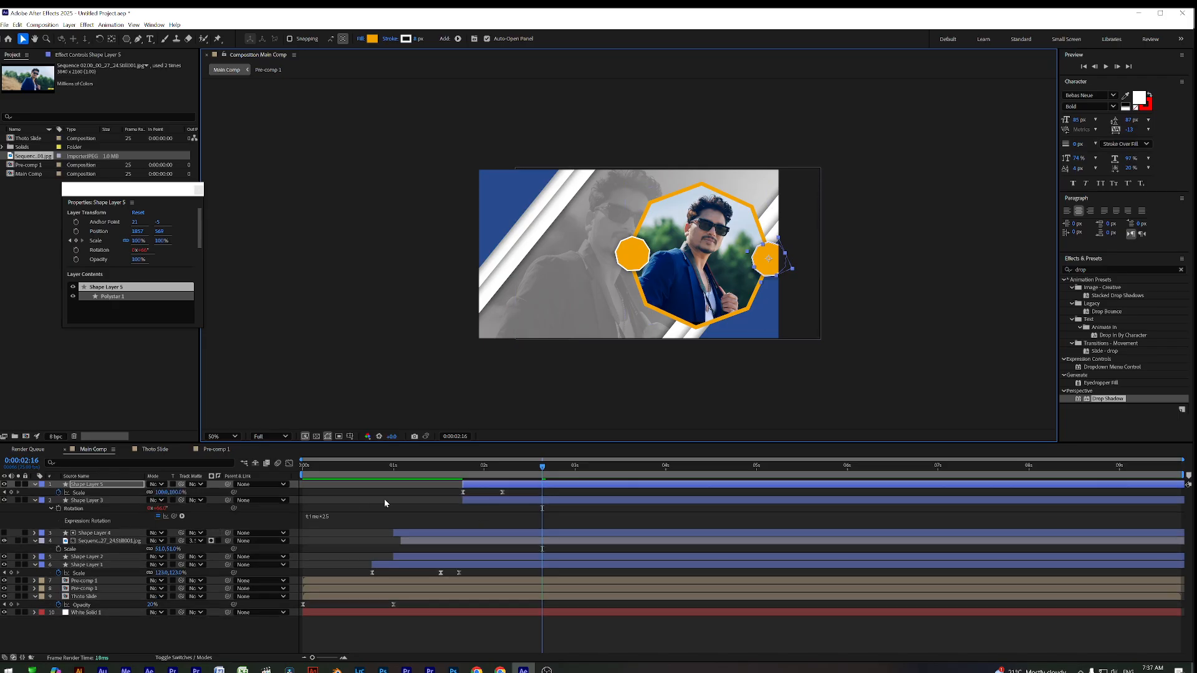
drag(496, 478, 503, 478)
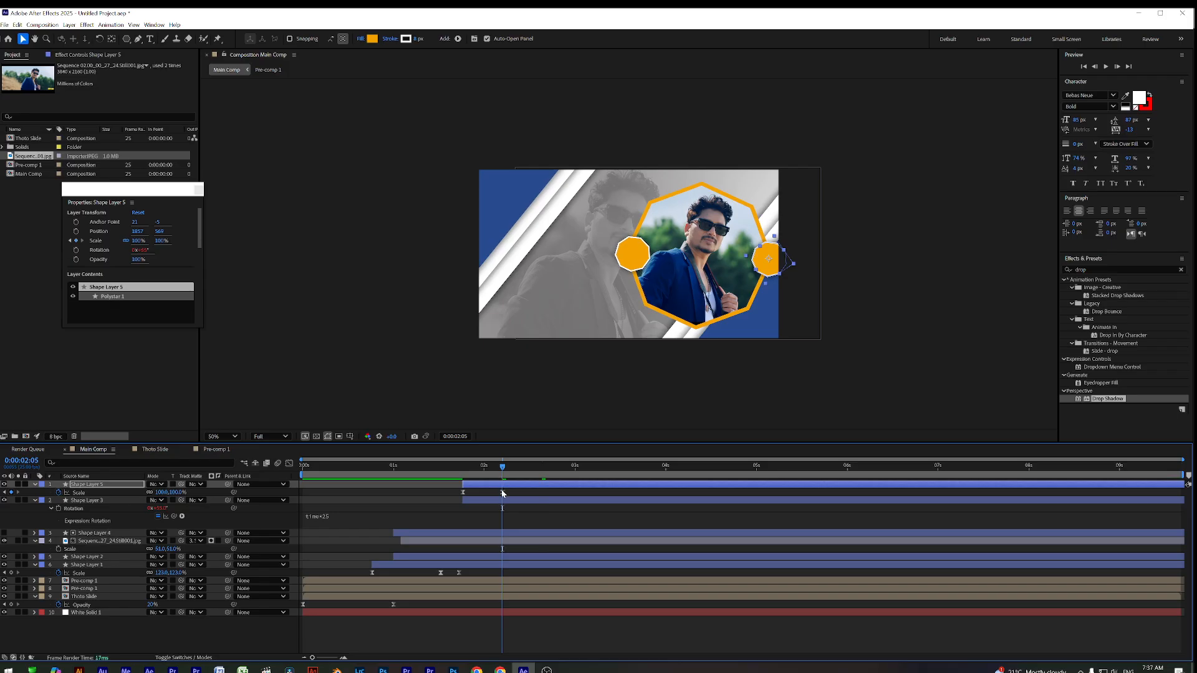
click(502, 492)
drag(163, 493, 148, 493)
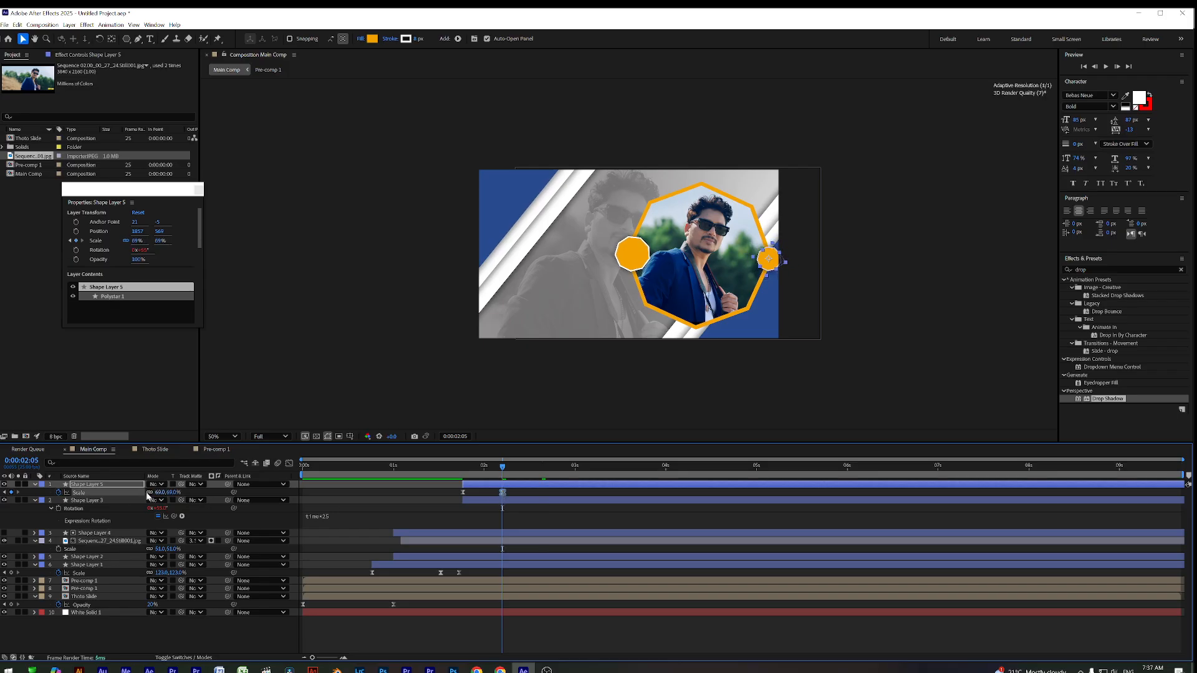
Fill the copy with the stripes' blue using the eyedropper, then preview from the start
click(372, 38)
click(679, 331)
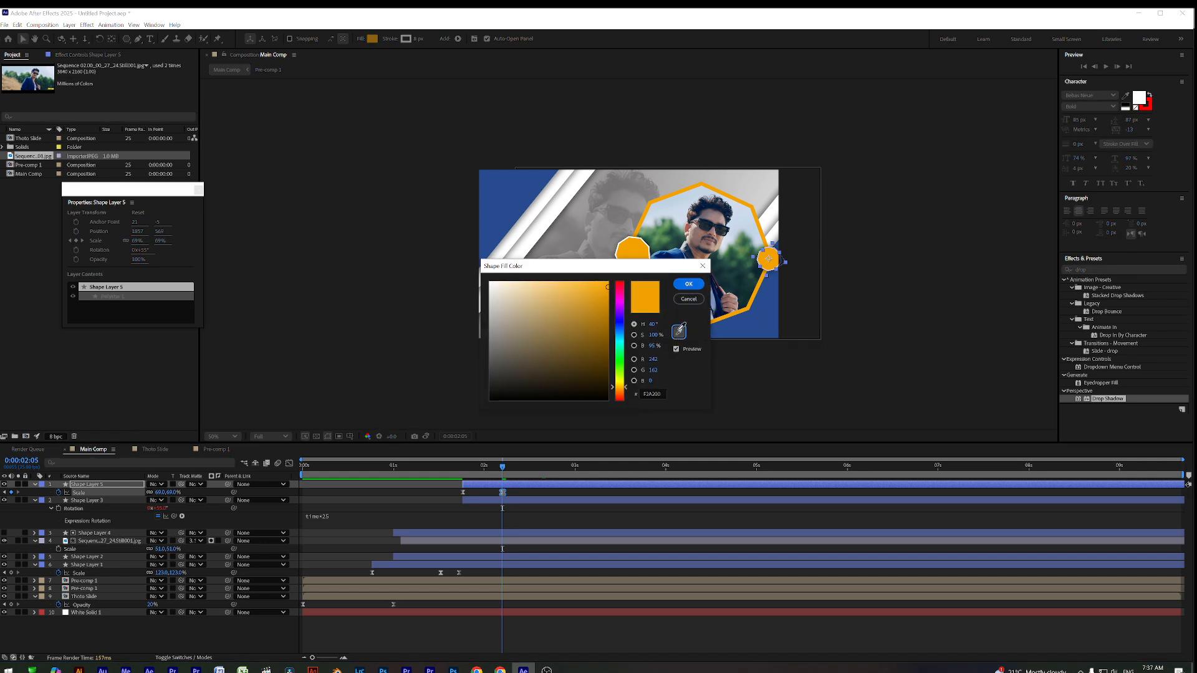
click(716, 310)
click(688, 284)
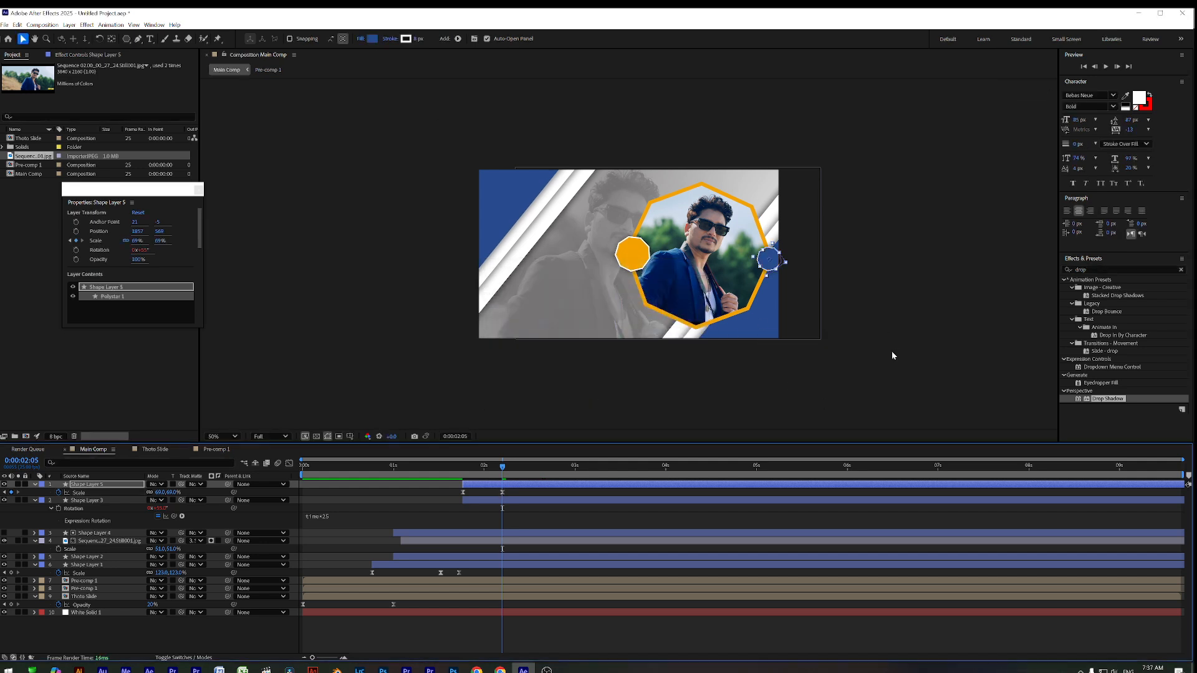
drag(500, 472, 302, 472)
key(space)
click(679, 376)
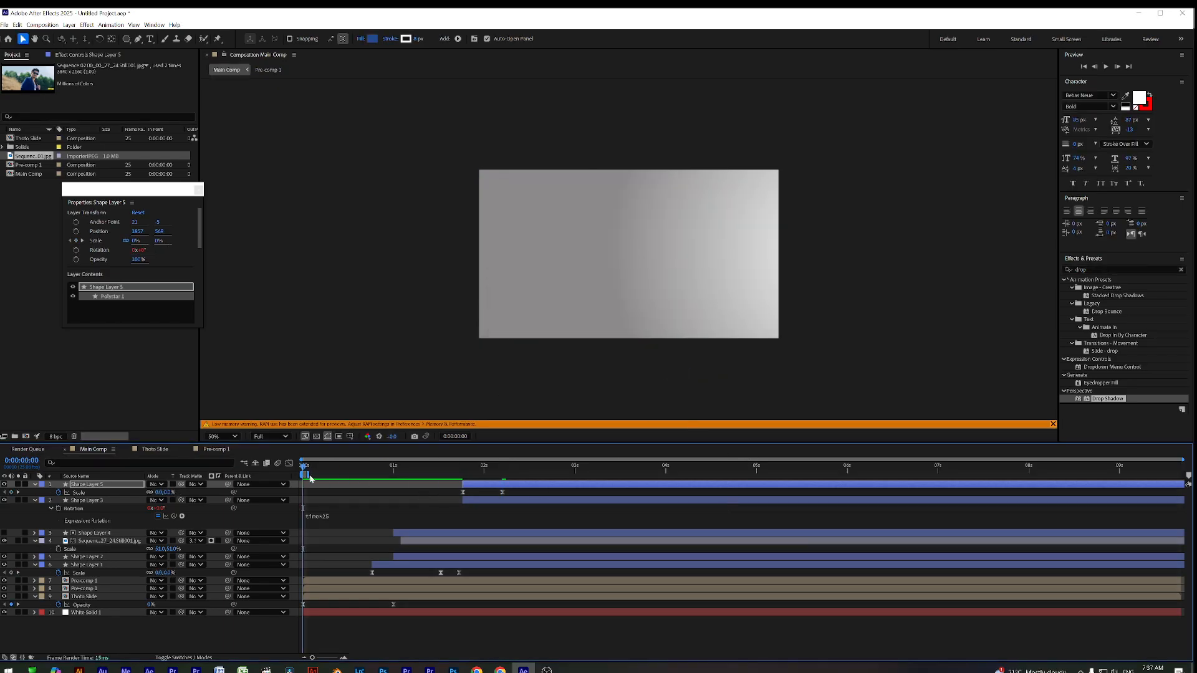
Extend the work area across the whole Main Comp so the preview plays through without the cache error
key(space)
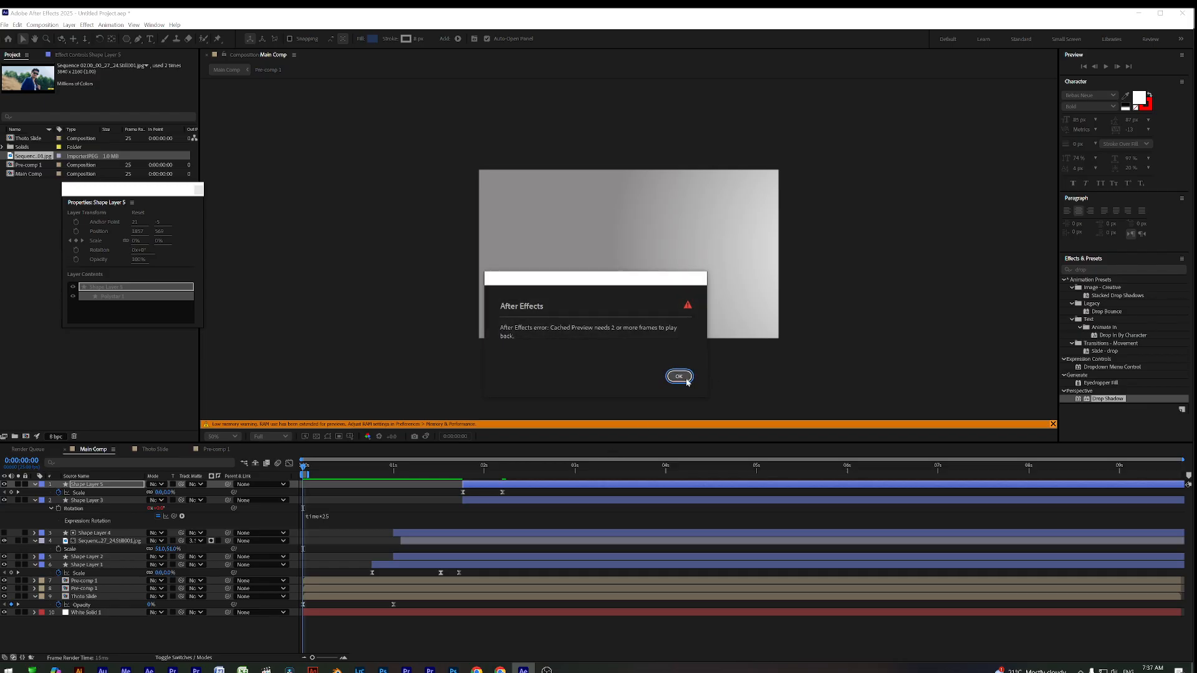
click(681, 378)
drag(310, 474, 1188, 482)
key(space)
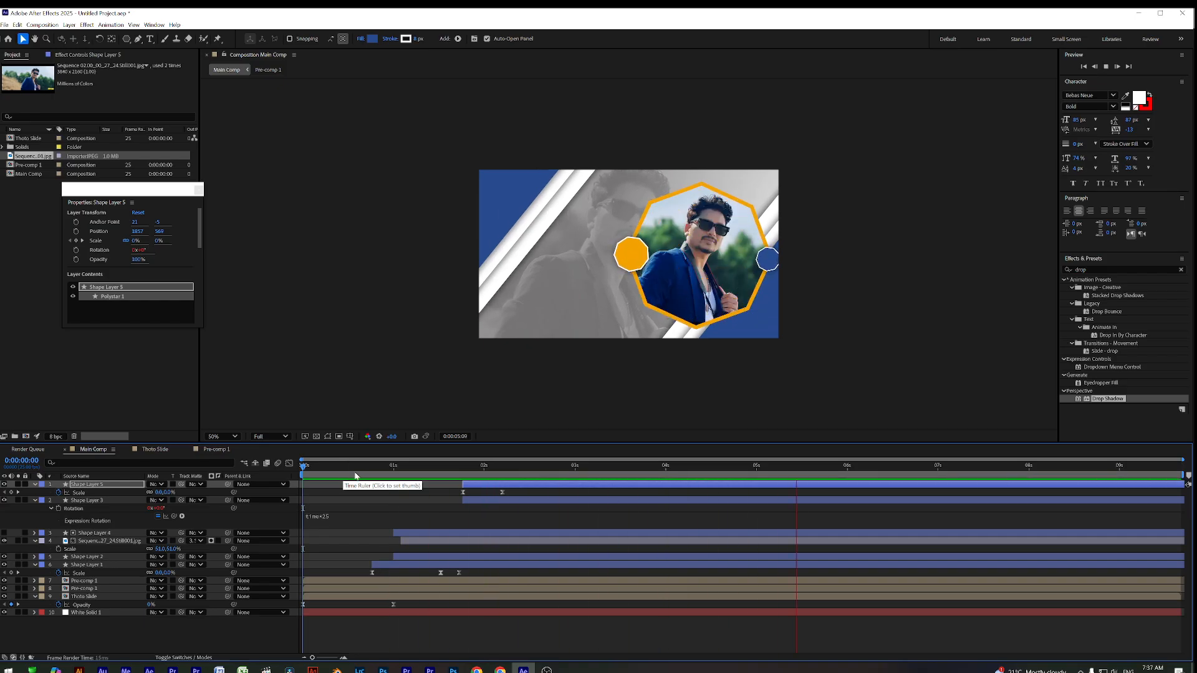
key(space)
key(space)
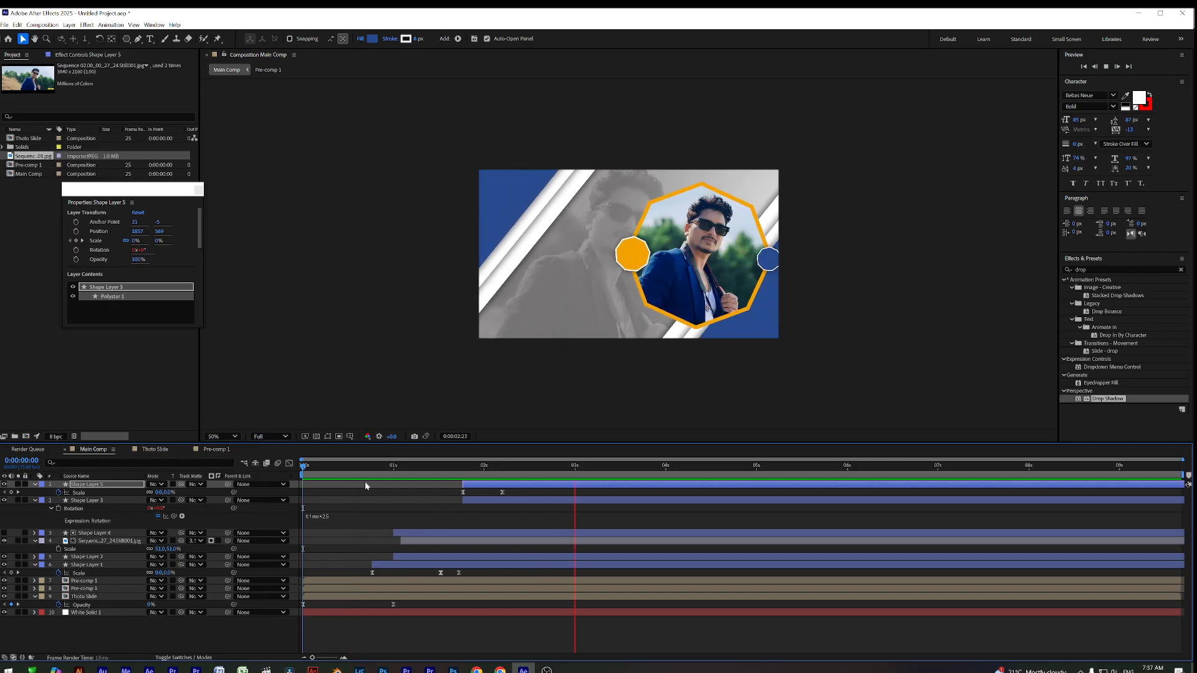
key(space)
drag(392, 471, 445, 479)
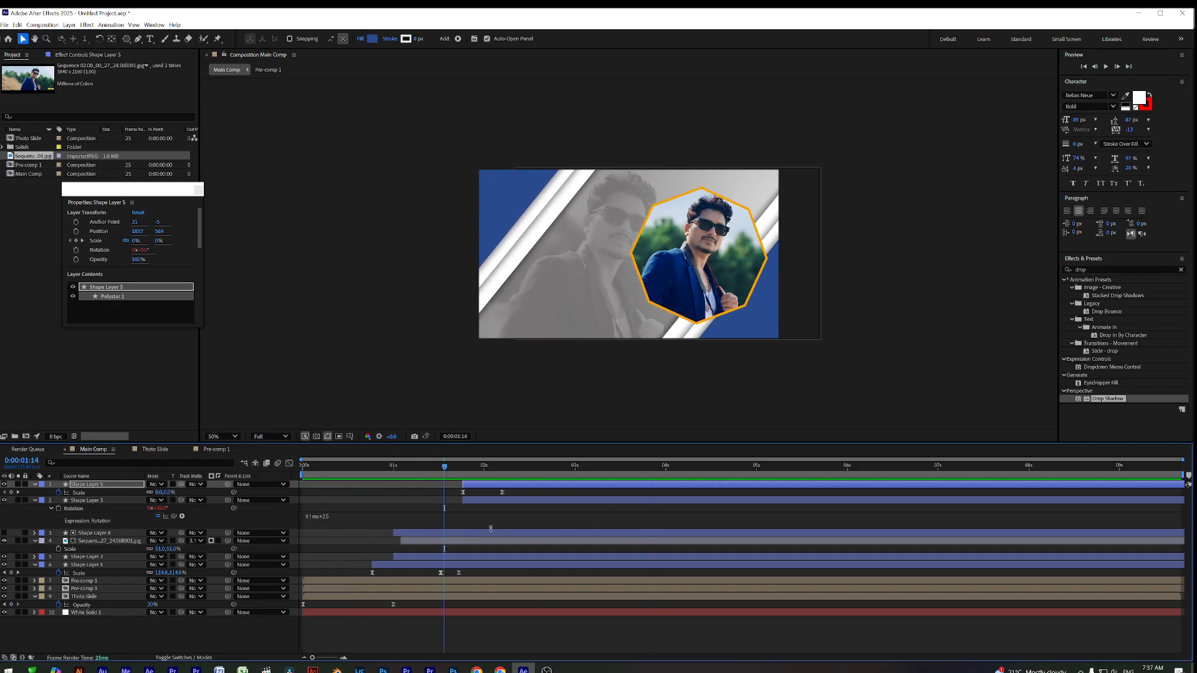
Move Shape Layer 1's last Scale keyframe to 0:00:01:16 and delete the extra keyframe
click(440, 565)
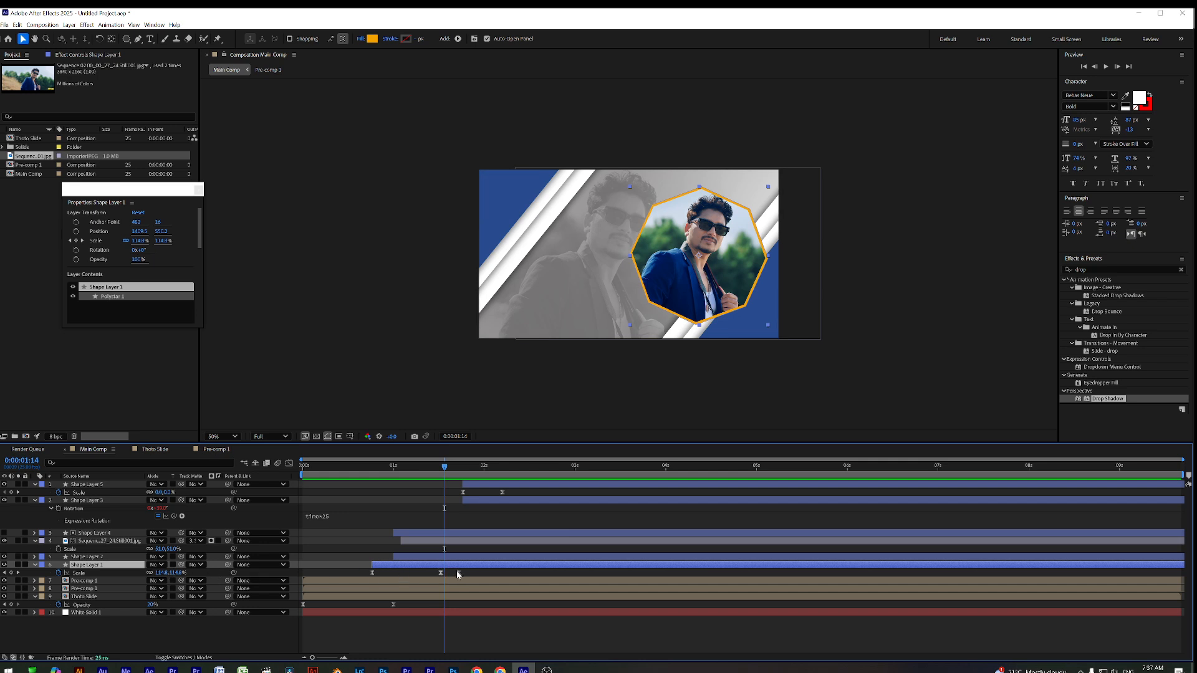
key(space)
key(space)
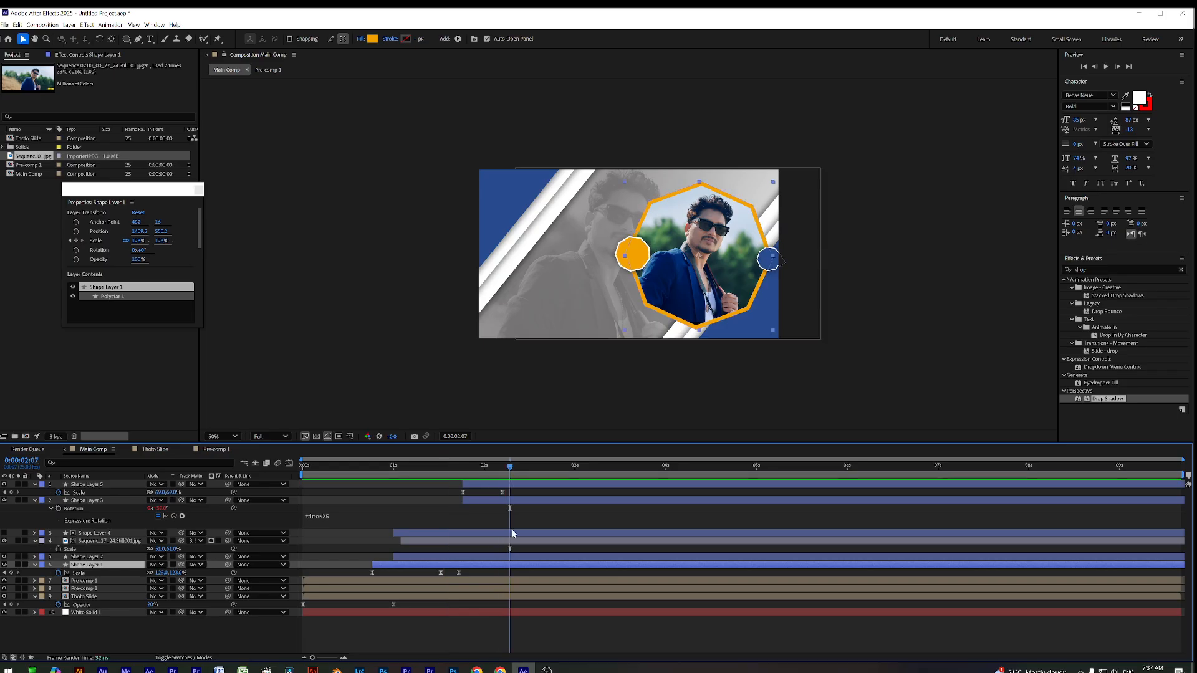
drag(459, 468, 453, 483)
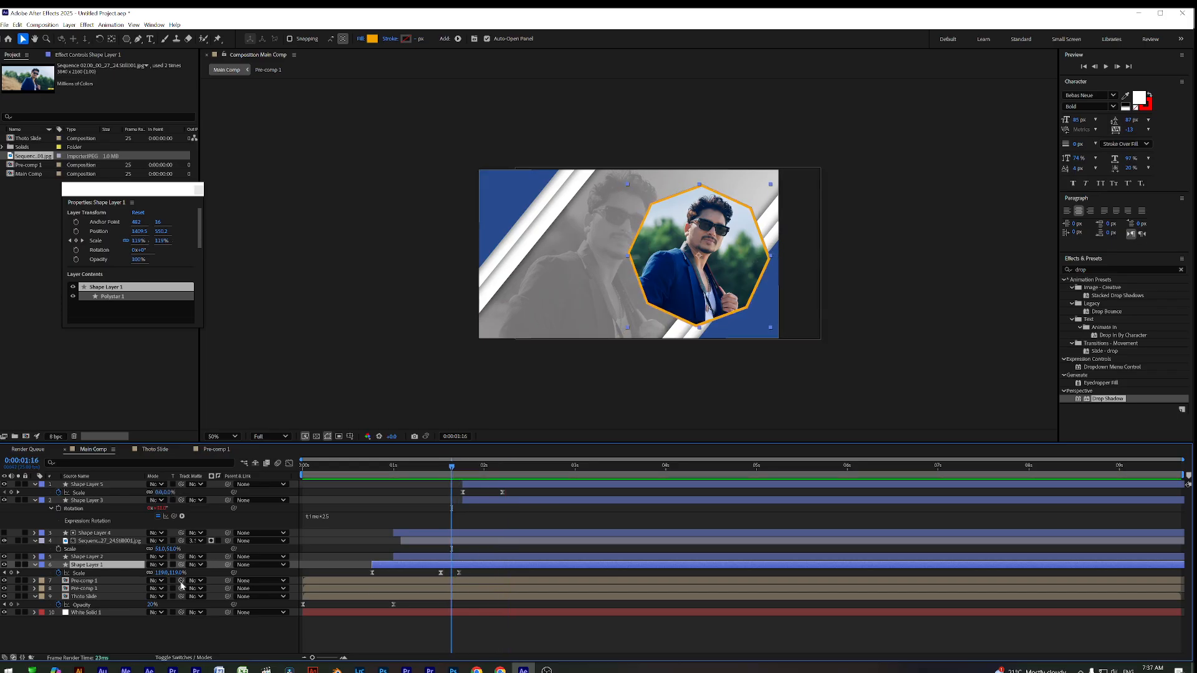
drag(459, 572, 458, 575)
key(Delete)
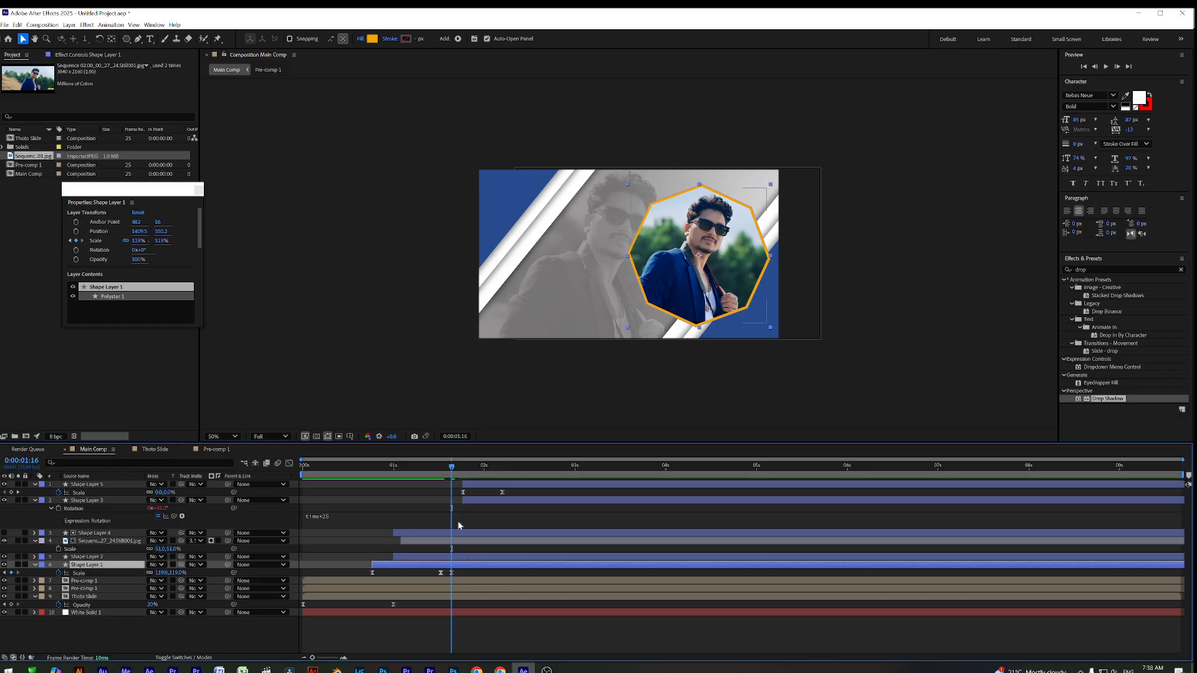
Preview the retimed octagon growth from about 0:00:00:15 to 0:00:02:07
drag(419, 468, 299, 488)
key(space)
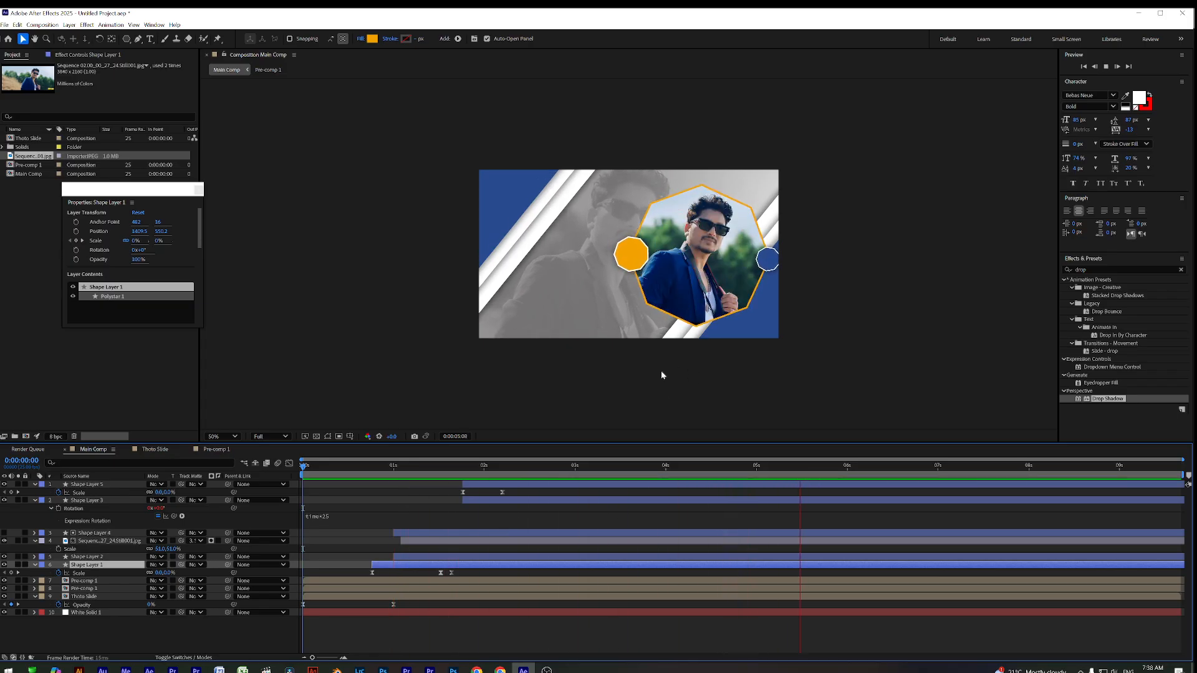
drag(464, 465, 625, 468)
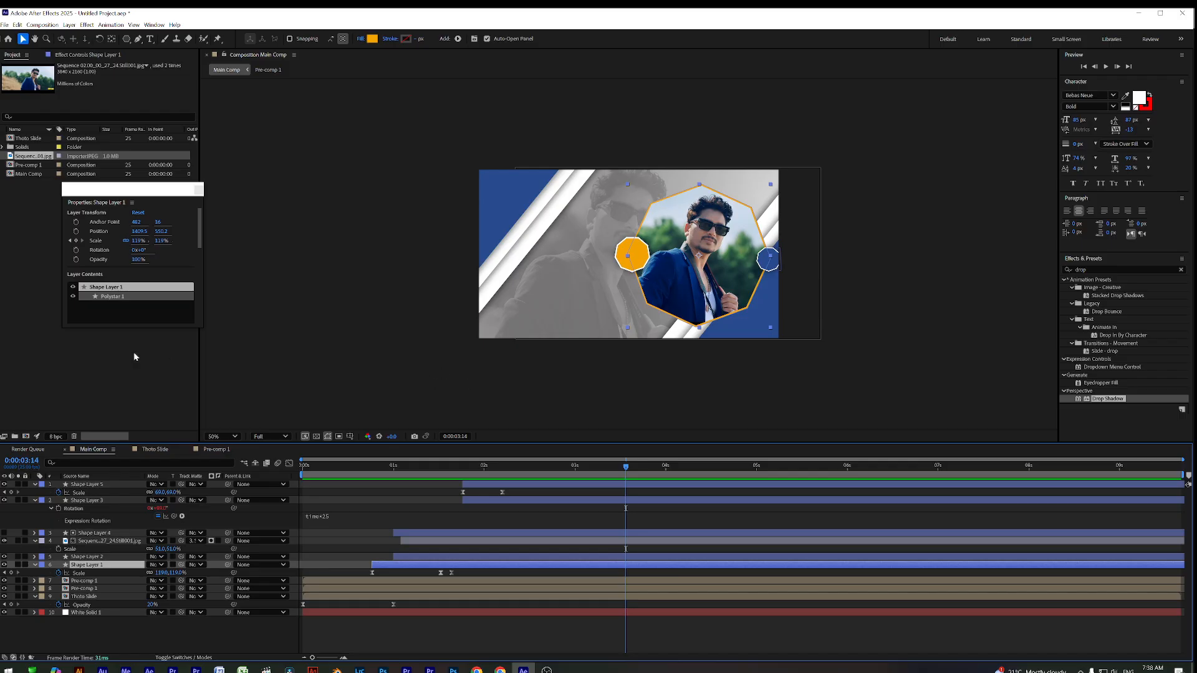
Create a new composition 1080 px wide (linked height 608) named Comp 1
right_click(103, 353)
click(125, 354)
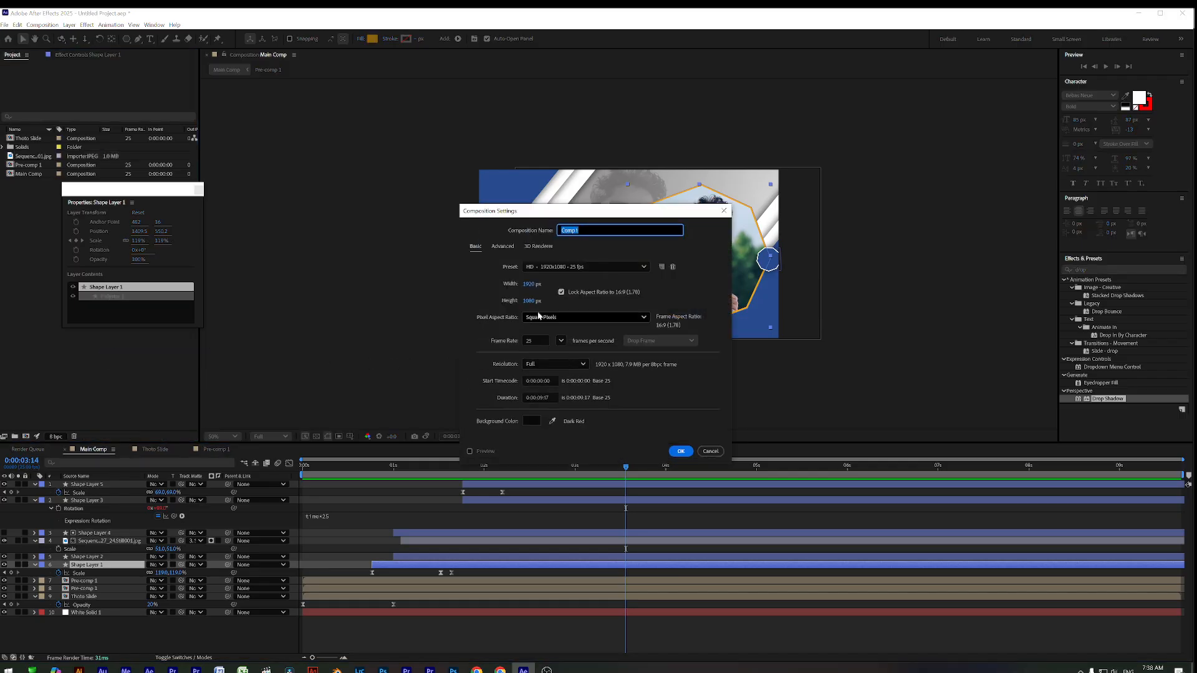
click(528, 283)
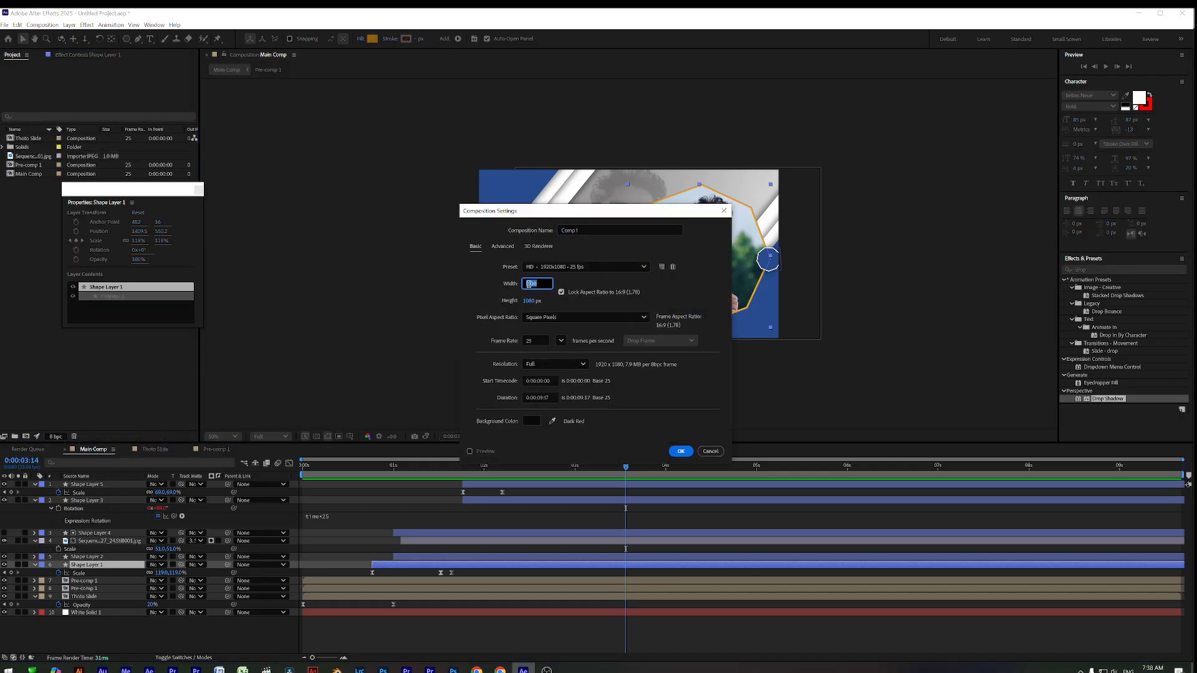
click(710, 451)
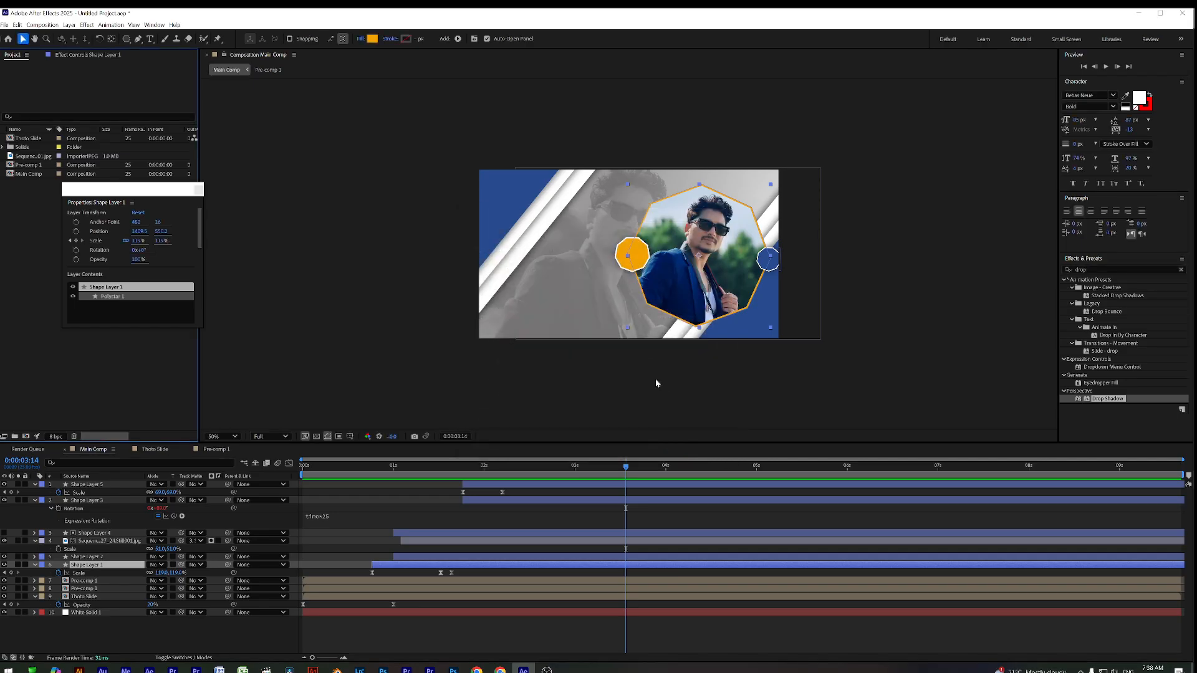
right_click(100, 355)
click(143, 357)
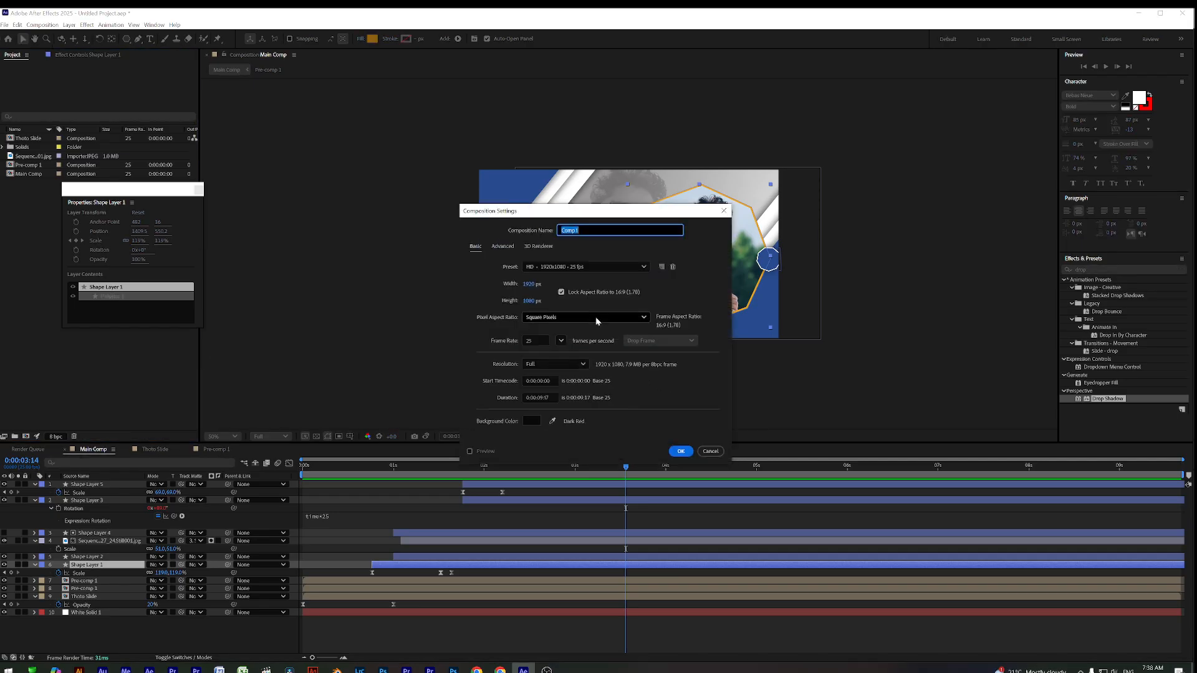
drag(576, 220, 907, 179)
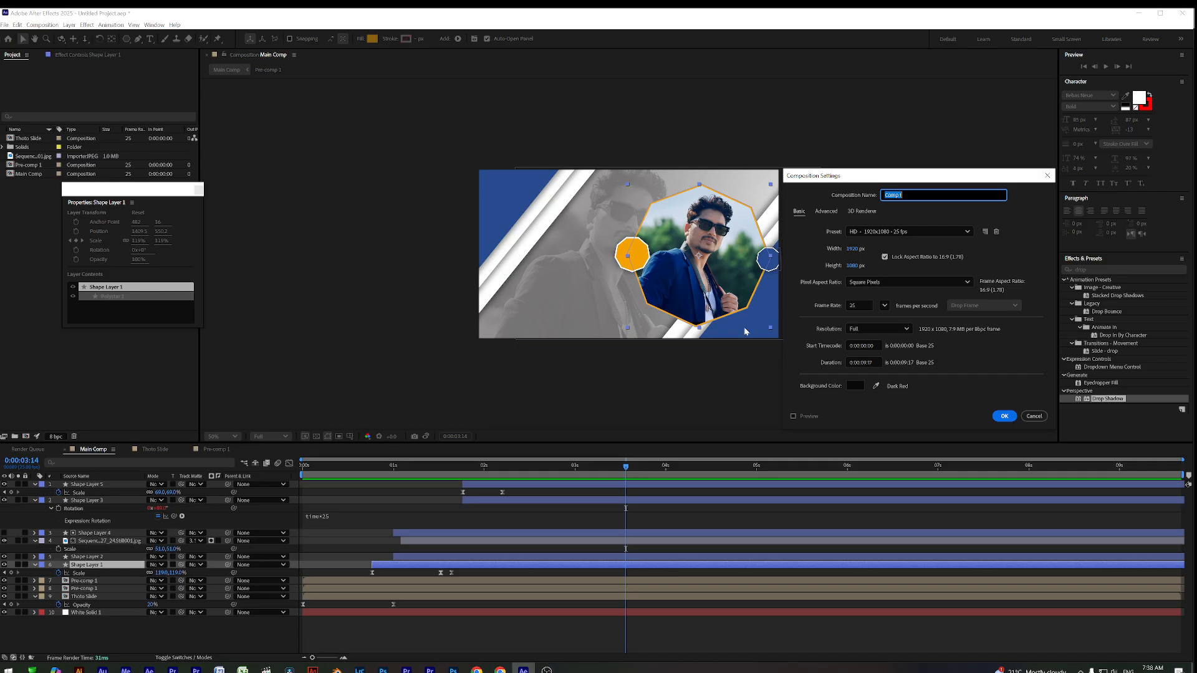
drag(855, 251, 852, 250)
click(852, 250)
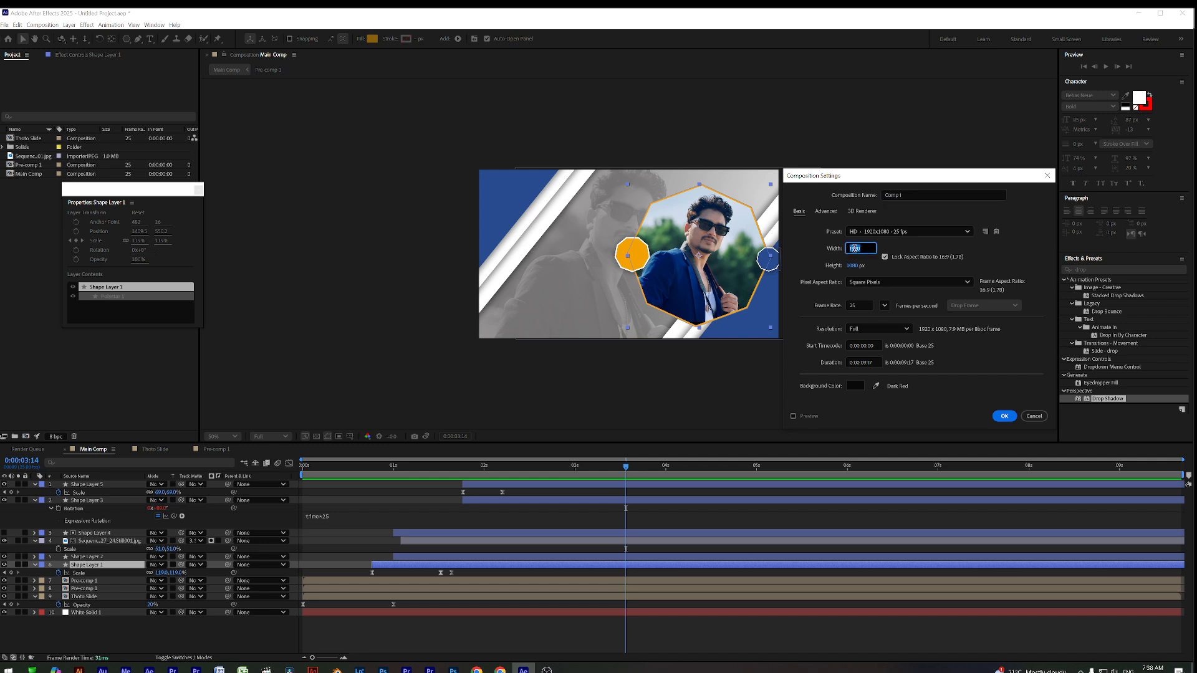
text(10)
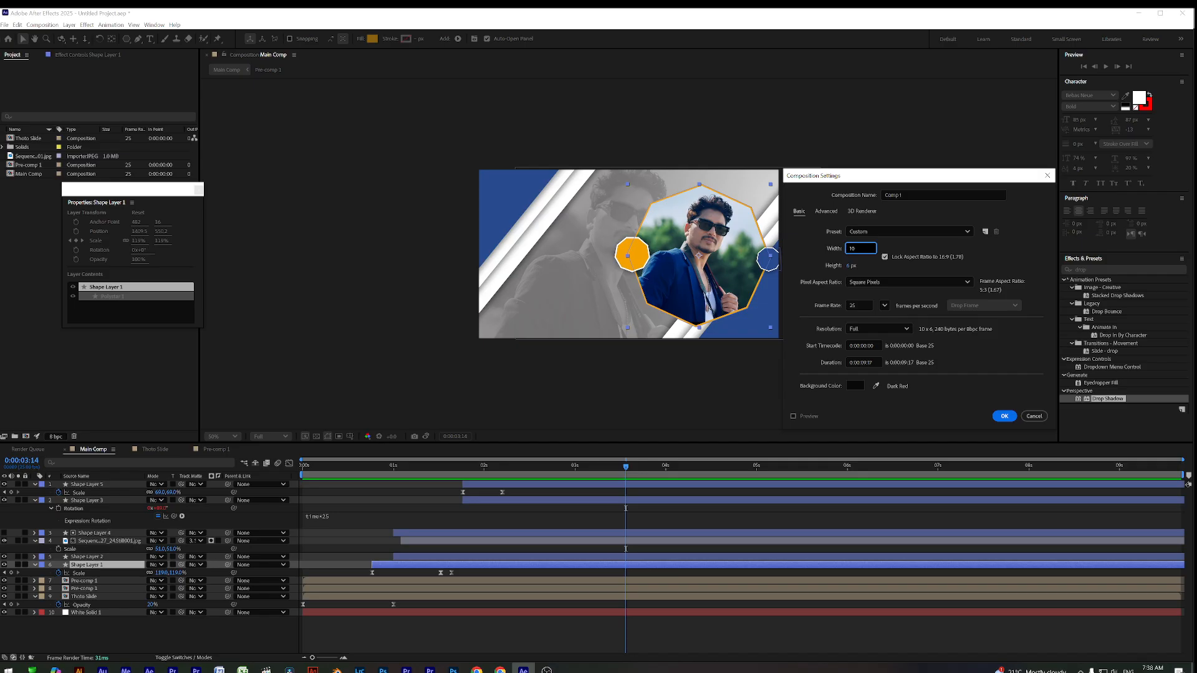
text(80)
key(Tab)
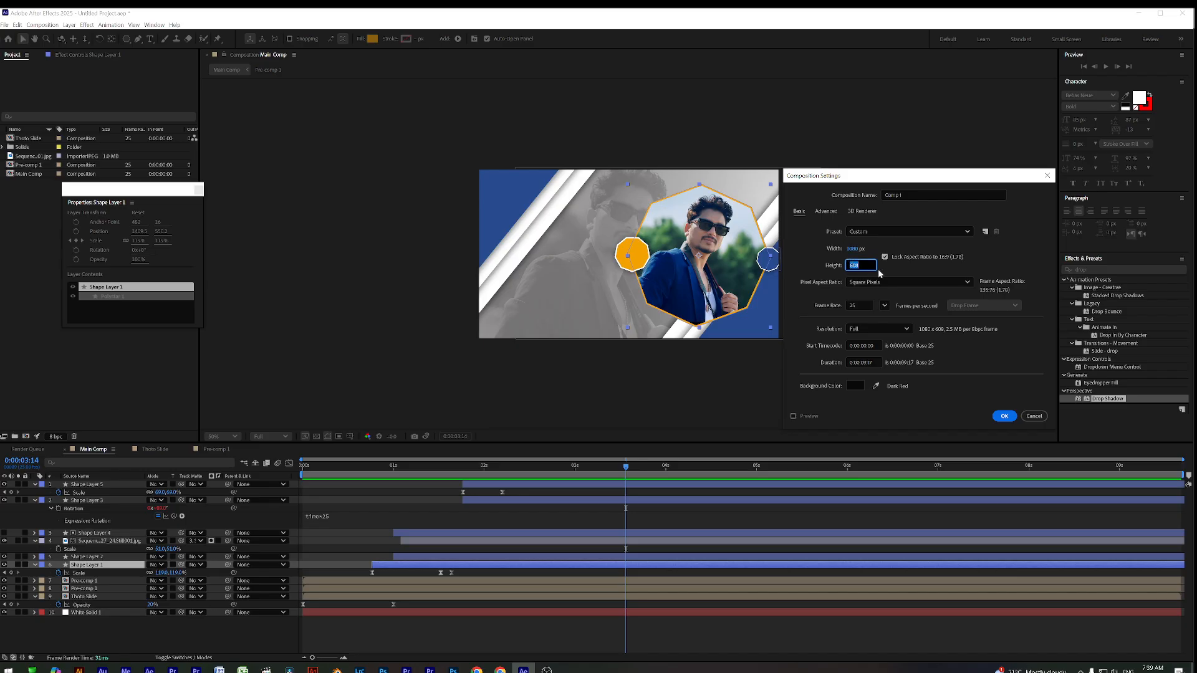
click(1003, 416)
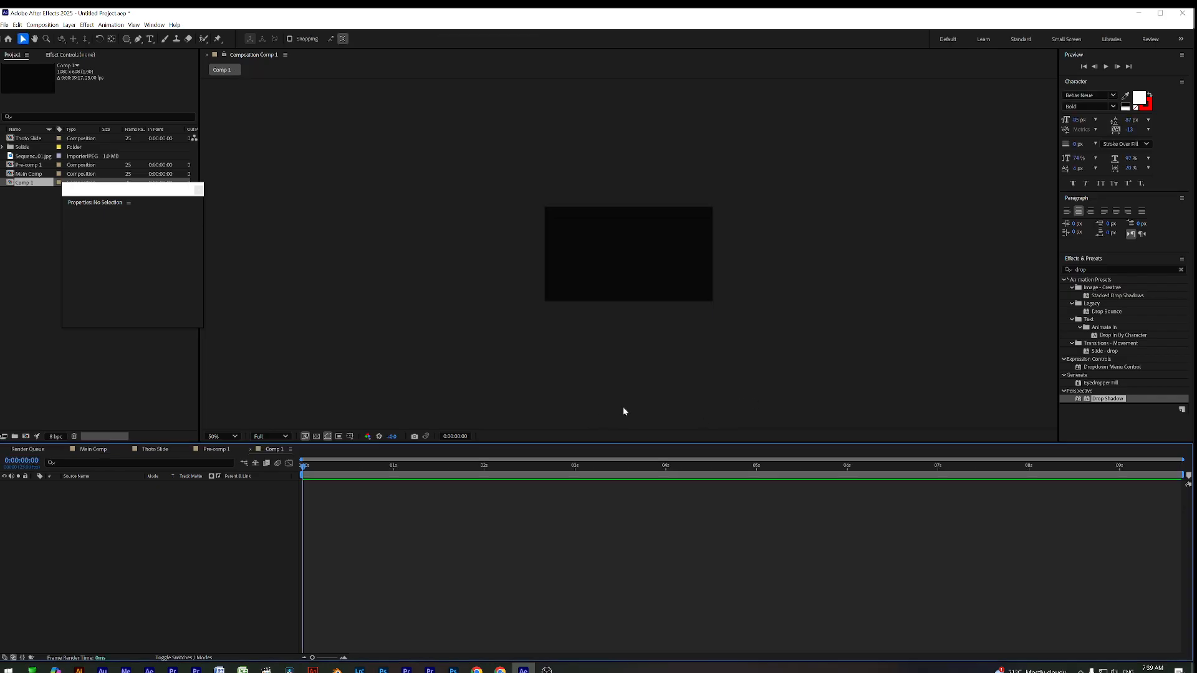
Draw a blue rectangle in the centre of Comp 1 with the Rectangle Tool
scroll(643, 267, up, 1)
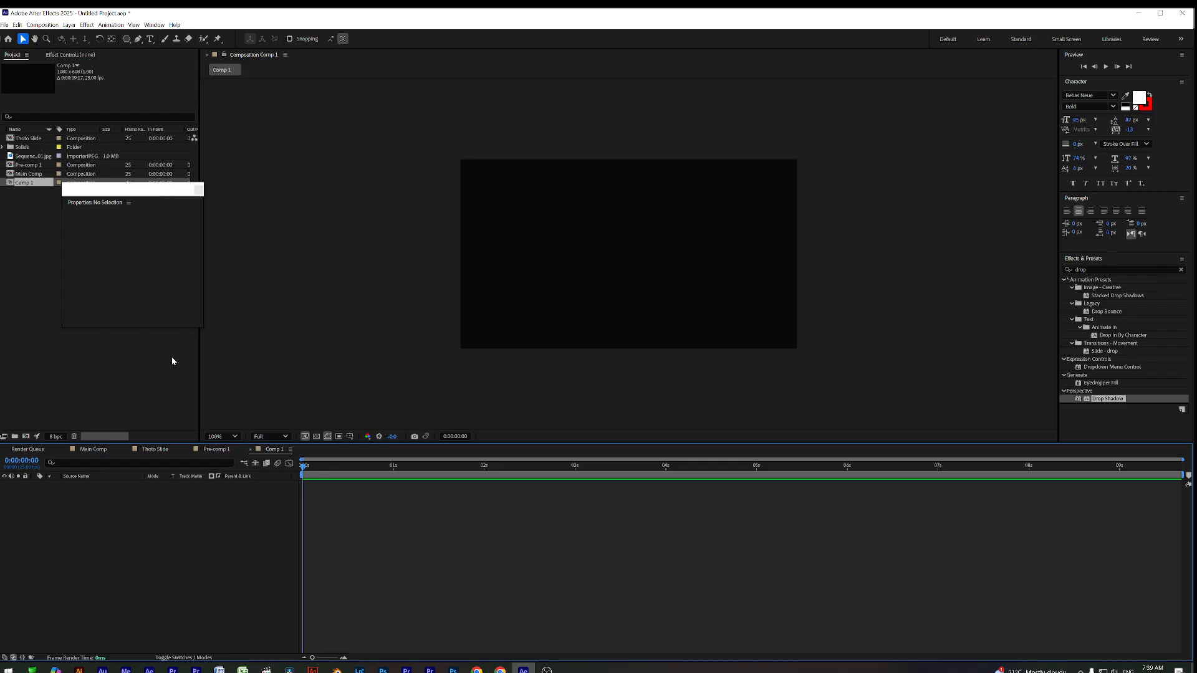
click(126, 38)
click(150, 41)
mouse_move(506, 245)
mouse_down()
mouse_move(735, 310)
mouse_move(711, 297)
mouse_move(690, 339)
mouse_move(685, 307)
mouse_move(659, 338)
mouse_move(721, 339)
mouse_move(652, 339)
mouse_up()
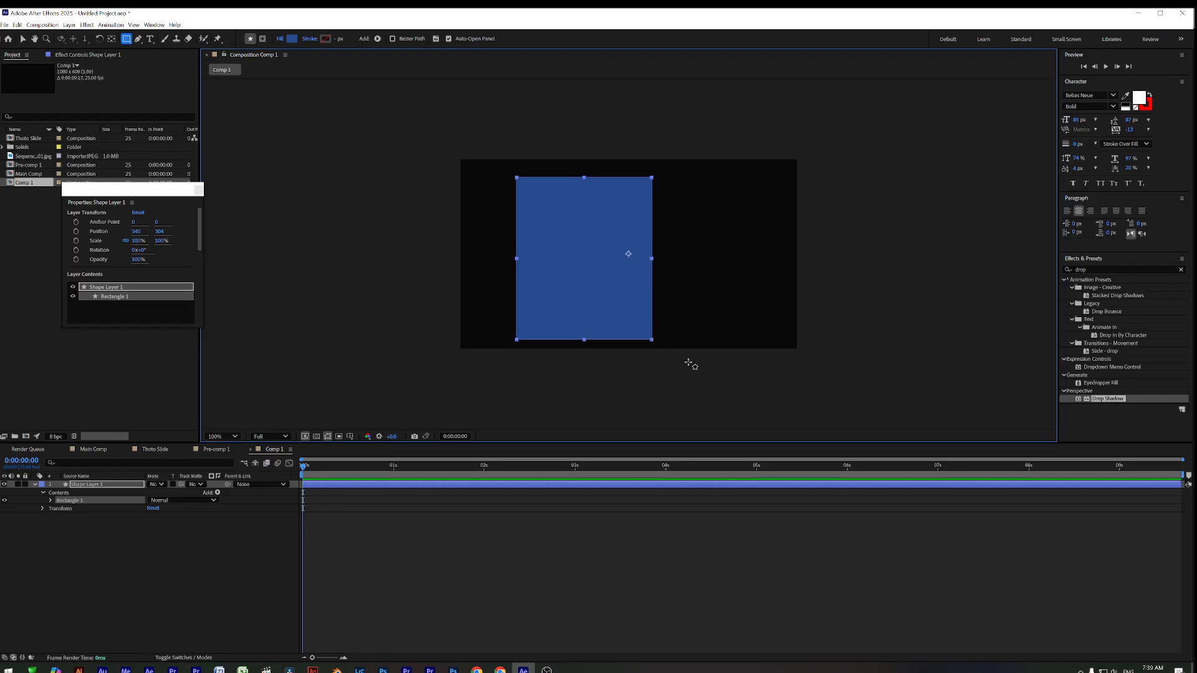
Round the rectangle's corners strongly by raising Roundness to about 42
click(49, 500)
click(144, 530)
click(60, 508)
mouse_move(153, 533)
mouse_down()
mouse_move(262, 537)
mouse_move(173, 533)
mouse_up()
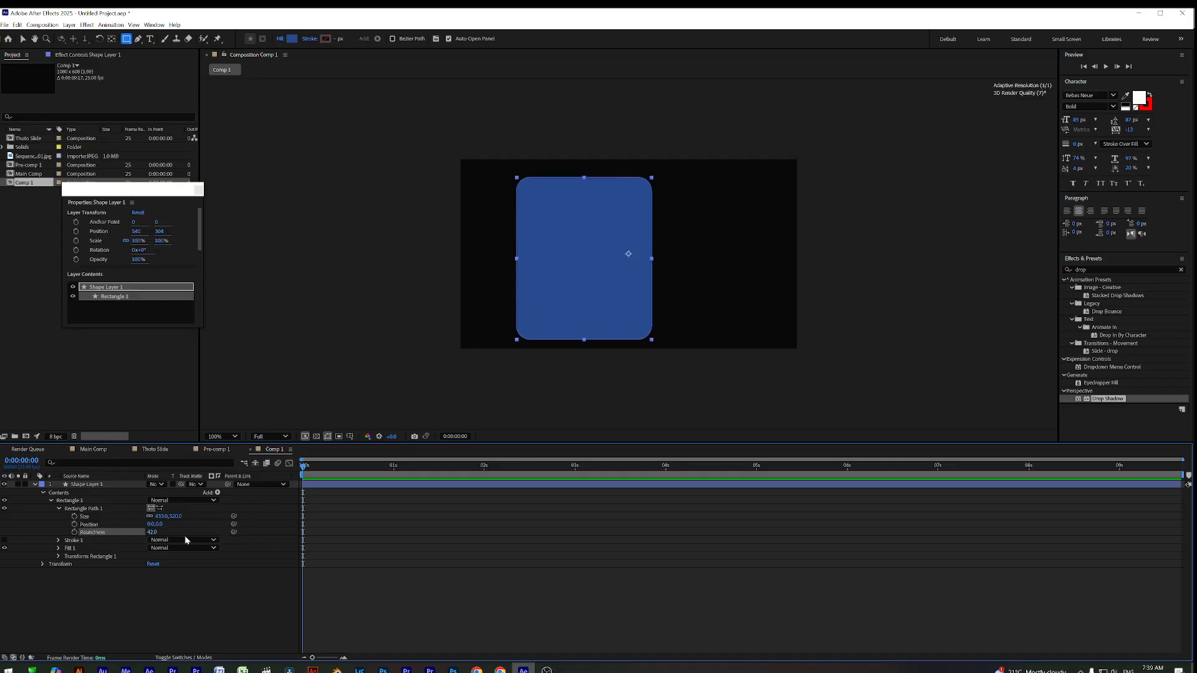
click(344, 524)
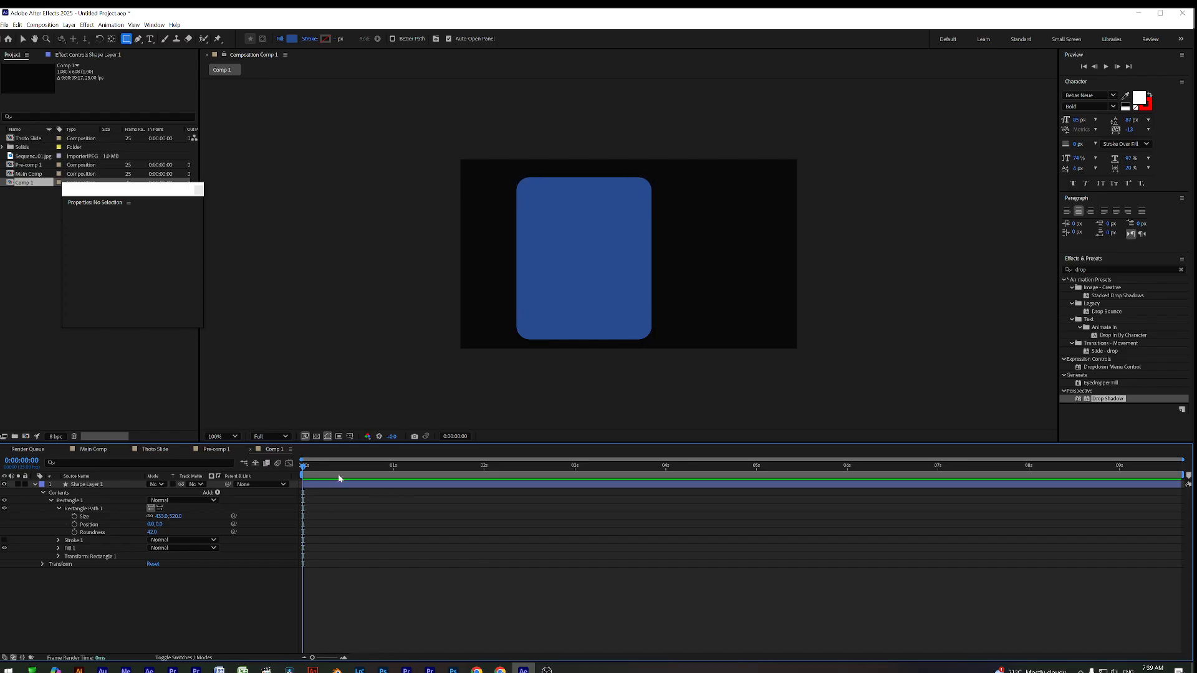
click(322, 485)
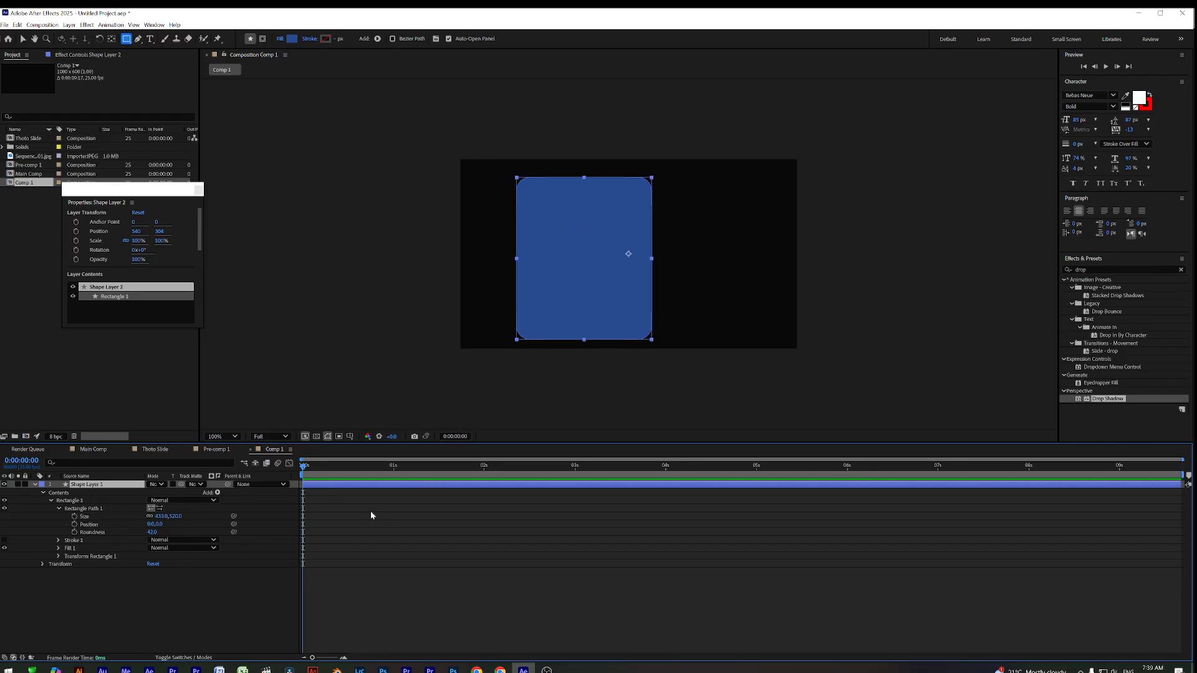
Duplicate the rounded rectangle as Shape Layer 2 and show its Position property
key(ctrl+d)
click(329, 489)
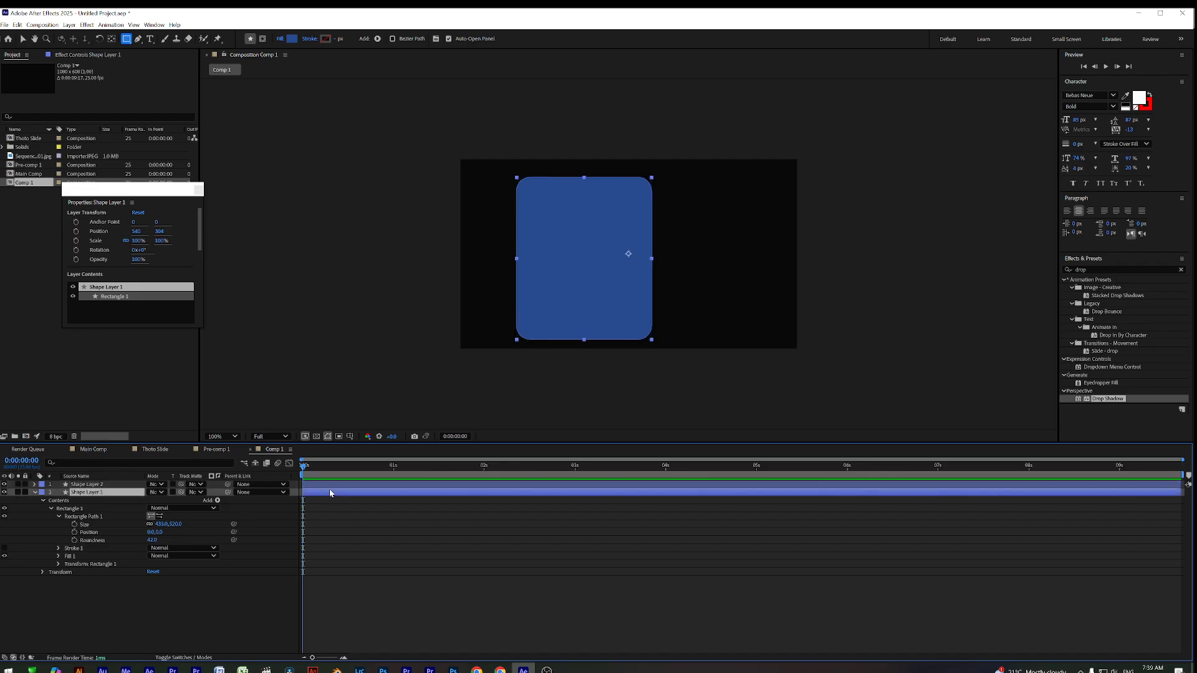
click(34, 492)
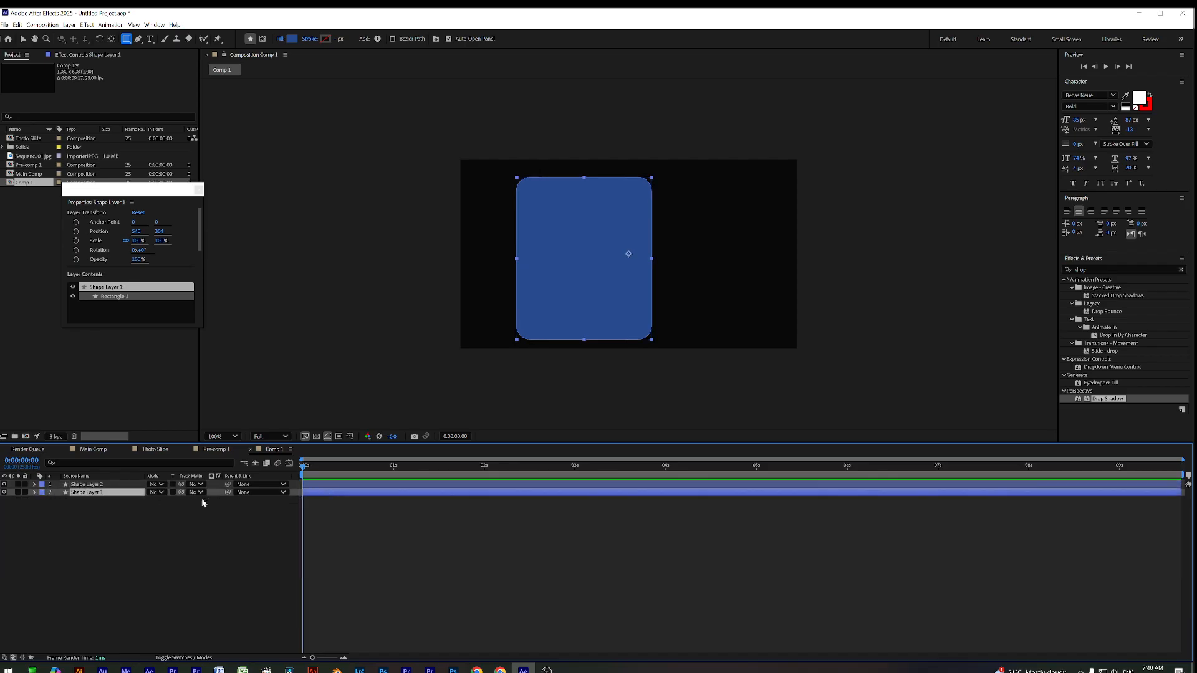
click(322, 486)
key(s)
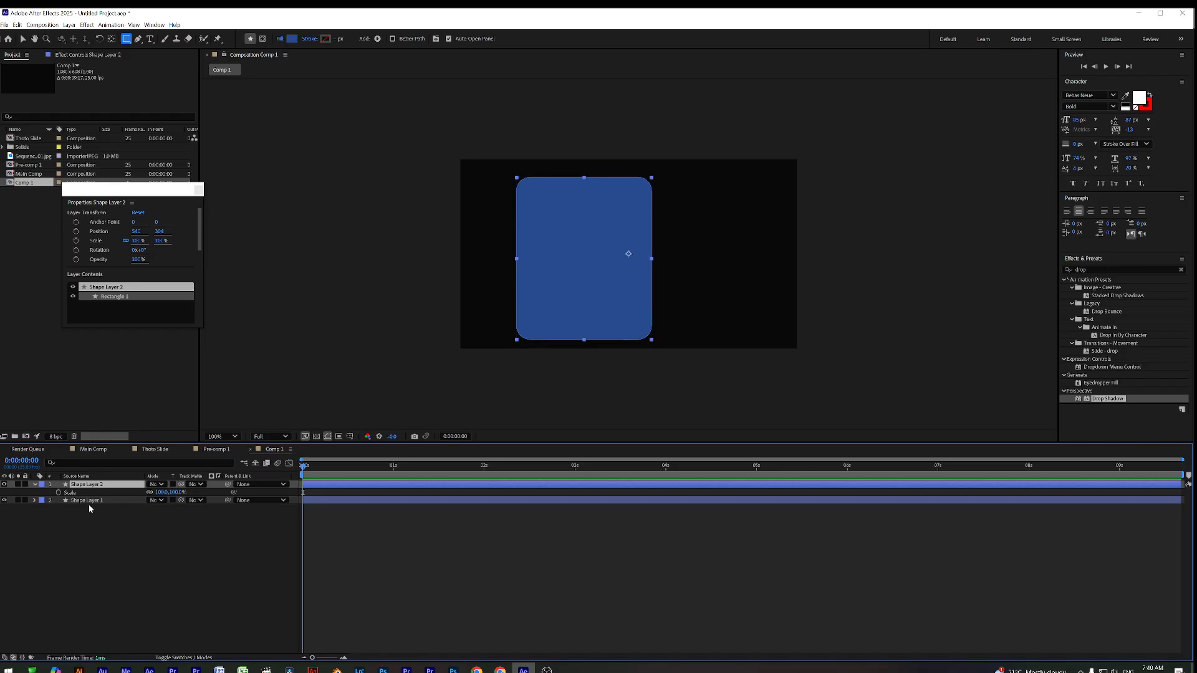
key(p)
Keyframe Shape Layer 2 sliding in from off-screen left between 0 s and 1 s
key(space)
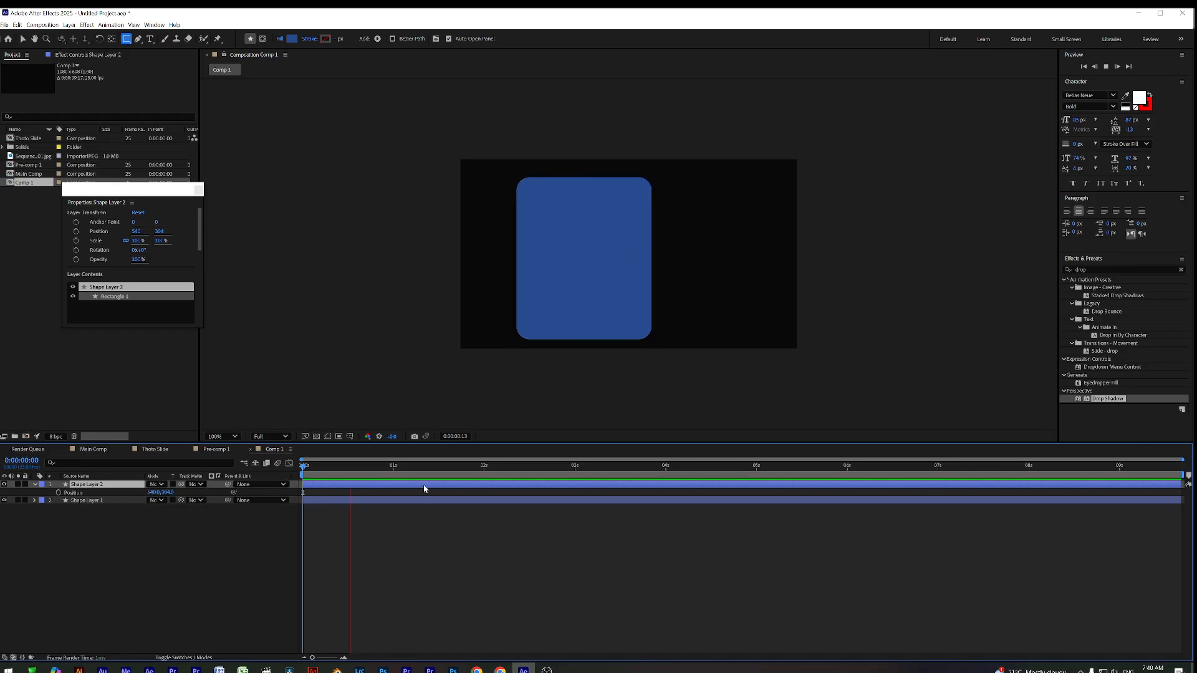
click(397, 473)
click(58, 493)
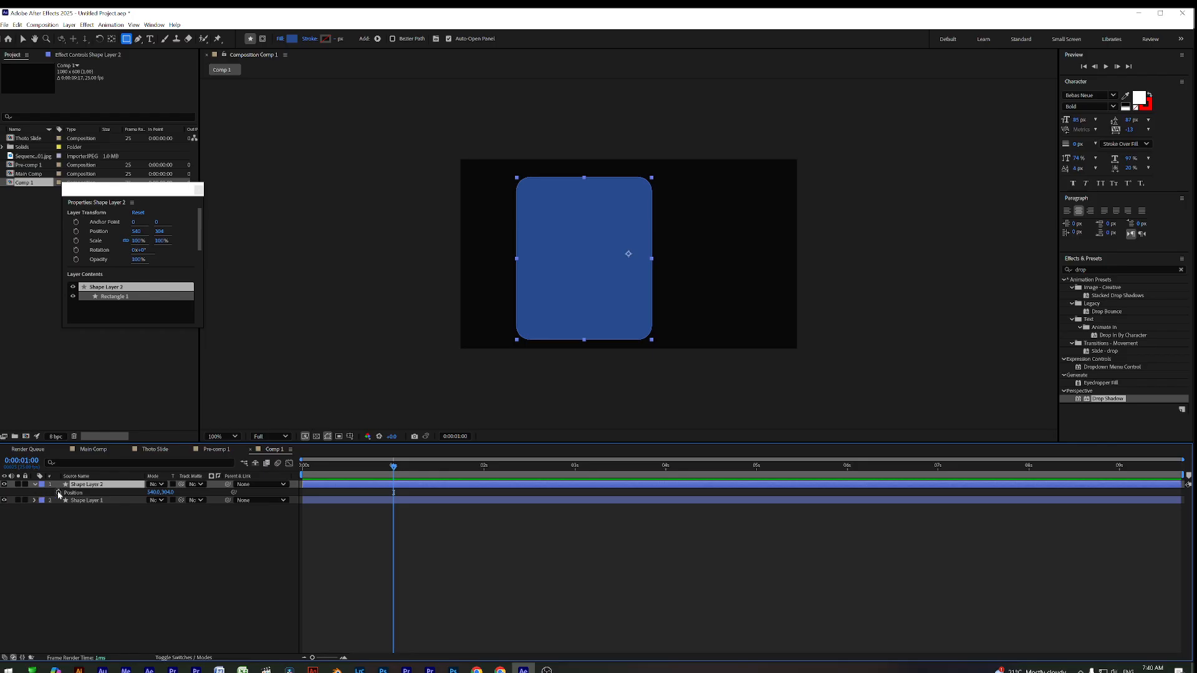
key(Home)
drag(161, 494, 343, 509)
Ease the one-second Position keyframe in the Graph Editor so the slide decelerates
drag(413, 487, 293, 510)
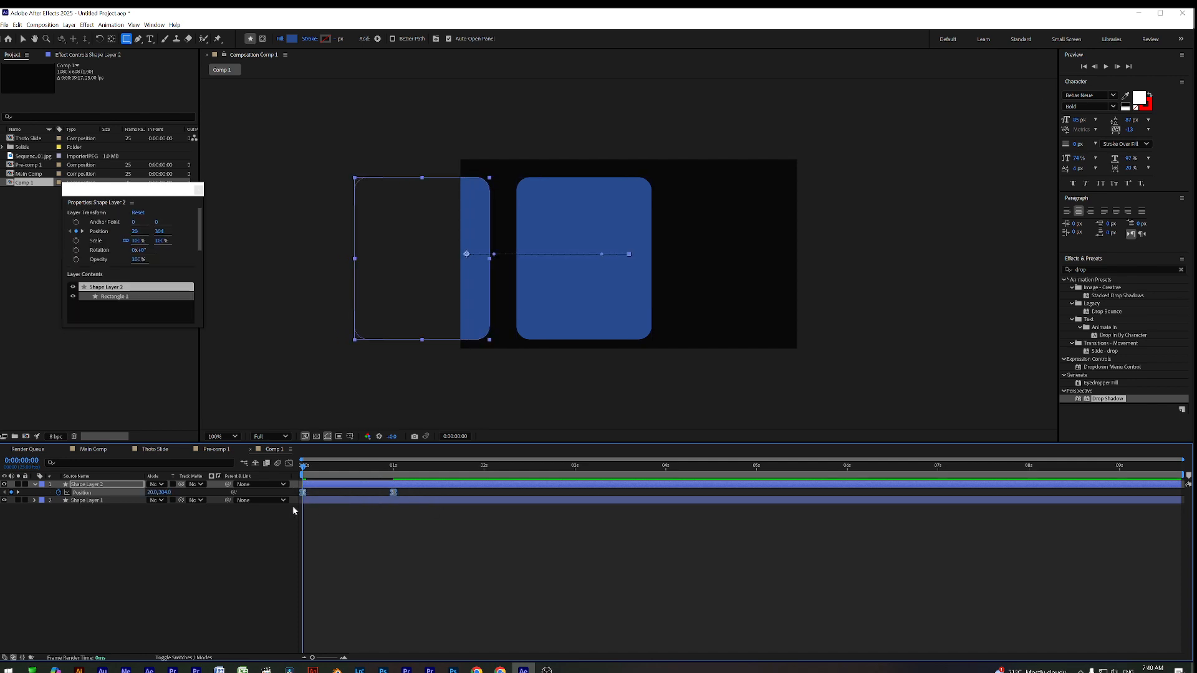
click(290, 463)
drag(369, 595, 347, 629)
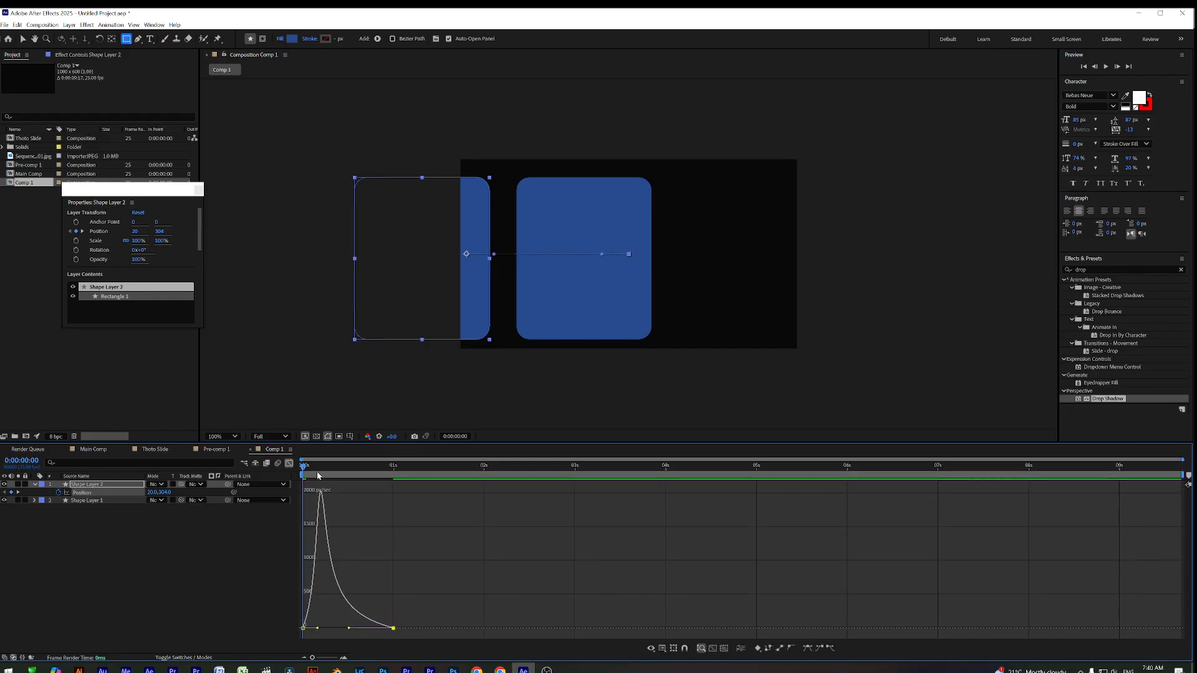
click(288, 463)
Set Shape Layer 1's Track Matte to Shape Layer 2
click(321, 499)
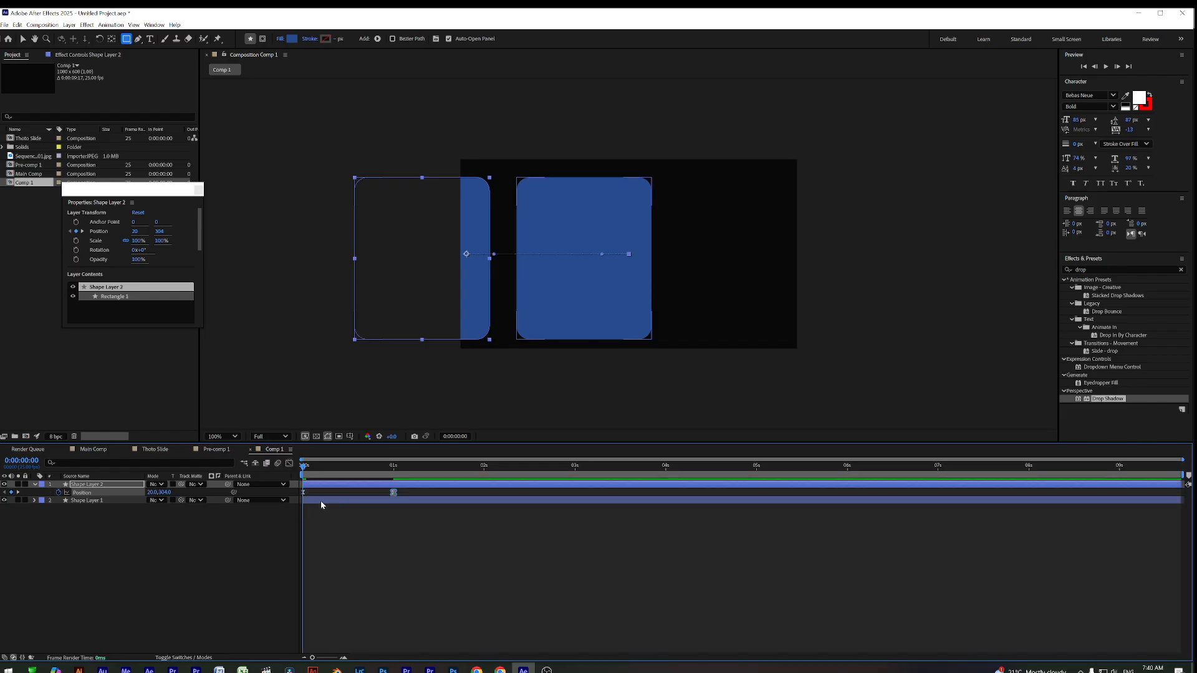
click(208, 501)
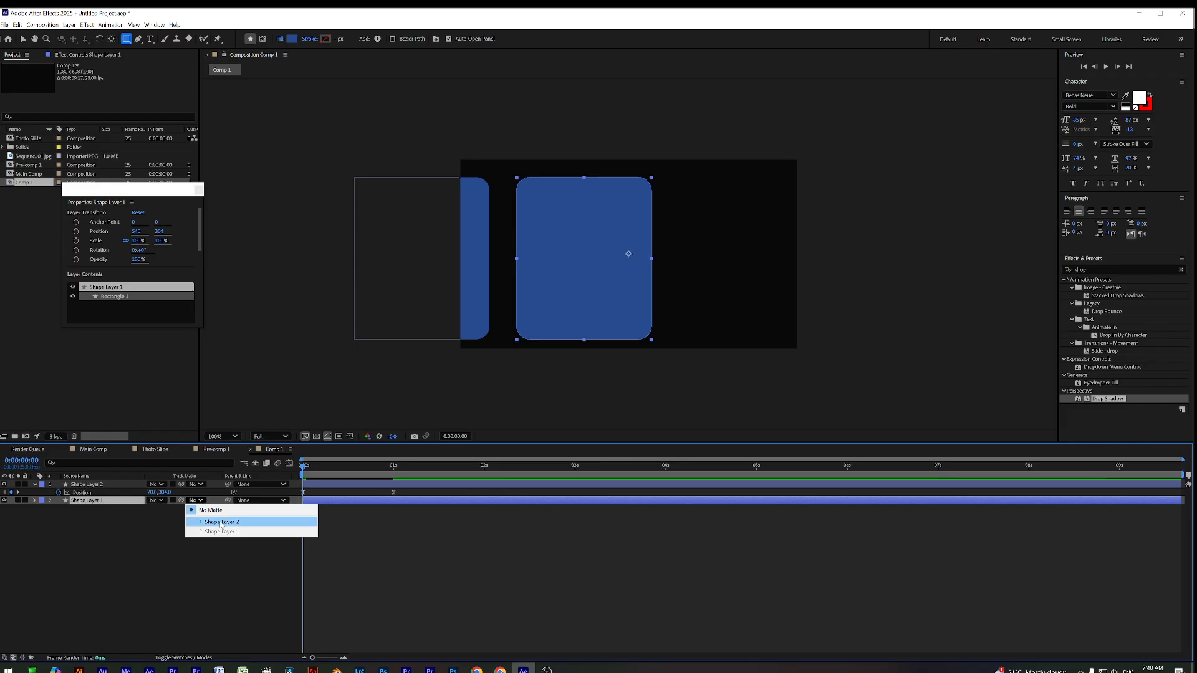
click(205, 522)
click(340, 549)
Preview and scrub the card reveal animation from the start
key(space)
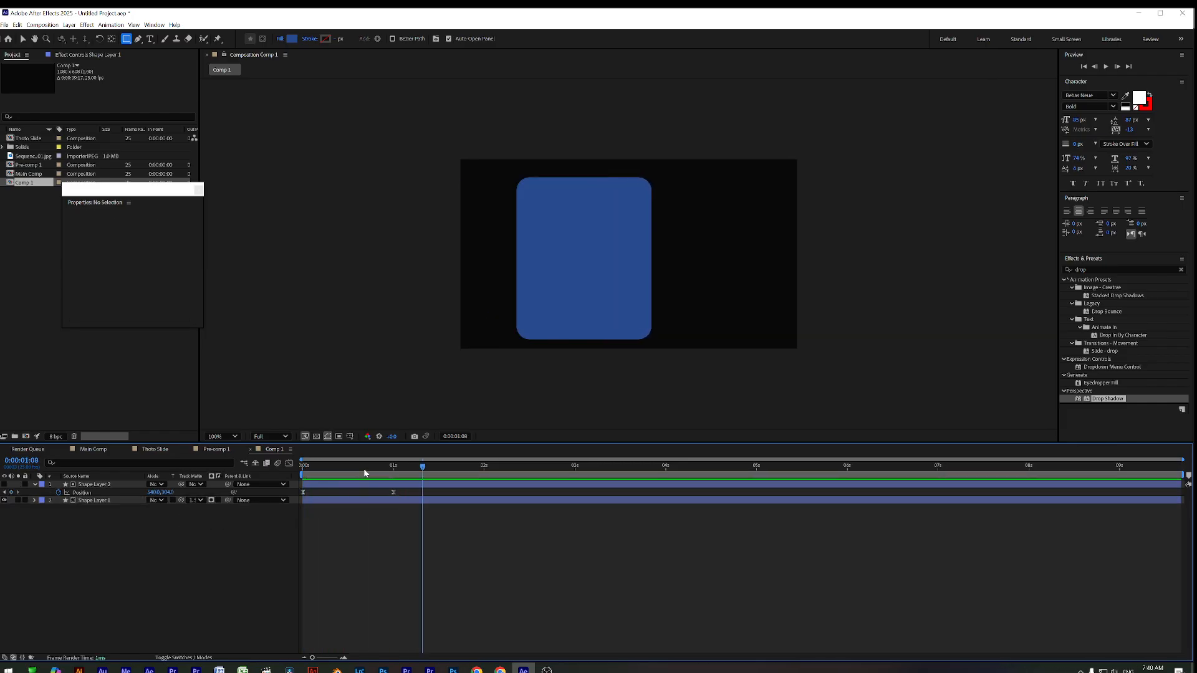
drag(364, 470, 253, 484)
key(space)
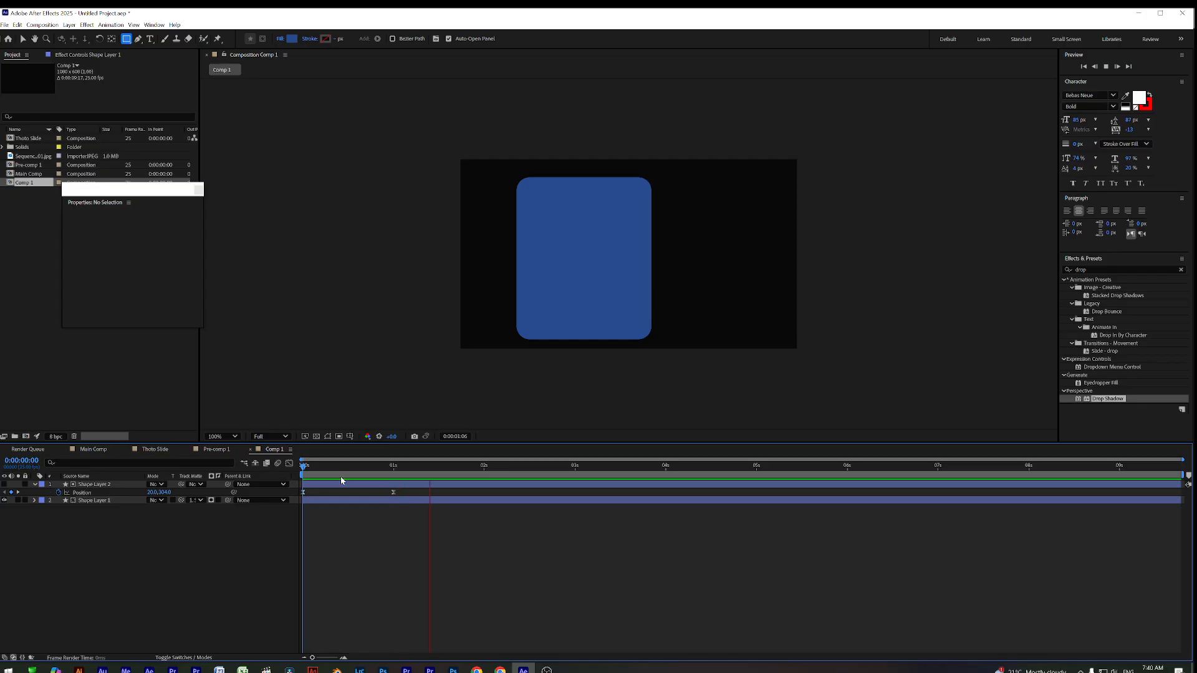
key(space)
drag(394, 469, 453, 482)
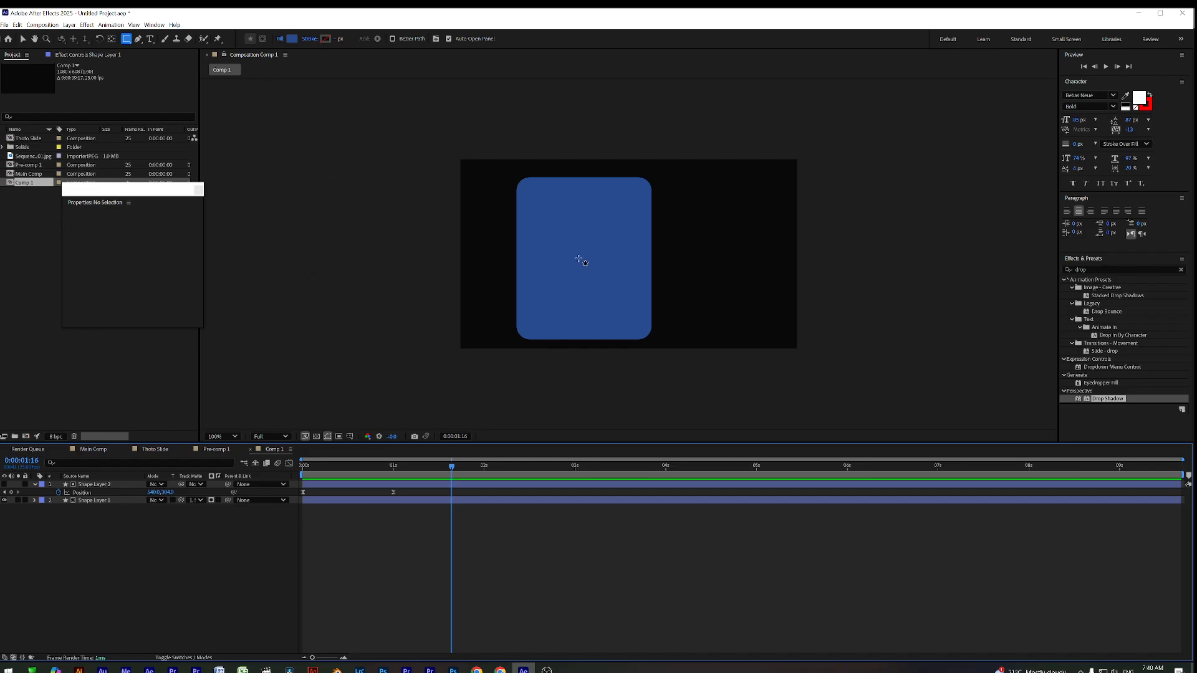
click(149, 40)
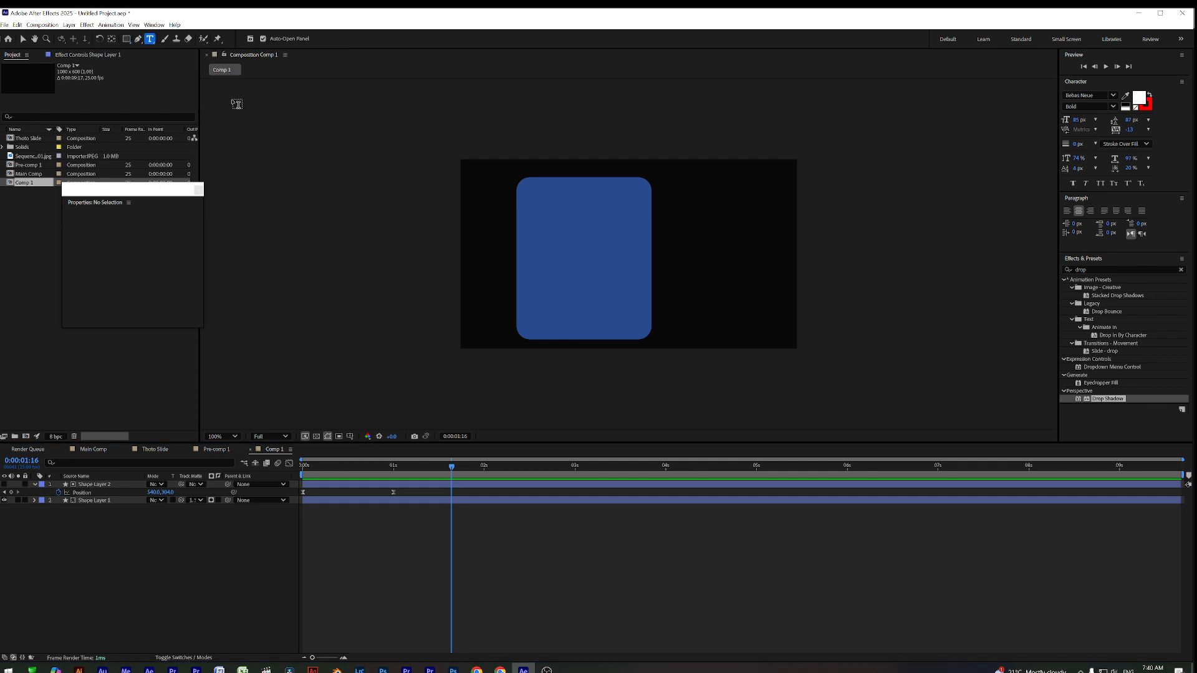
click(553, 207)
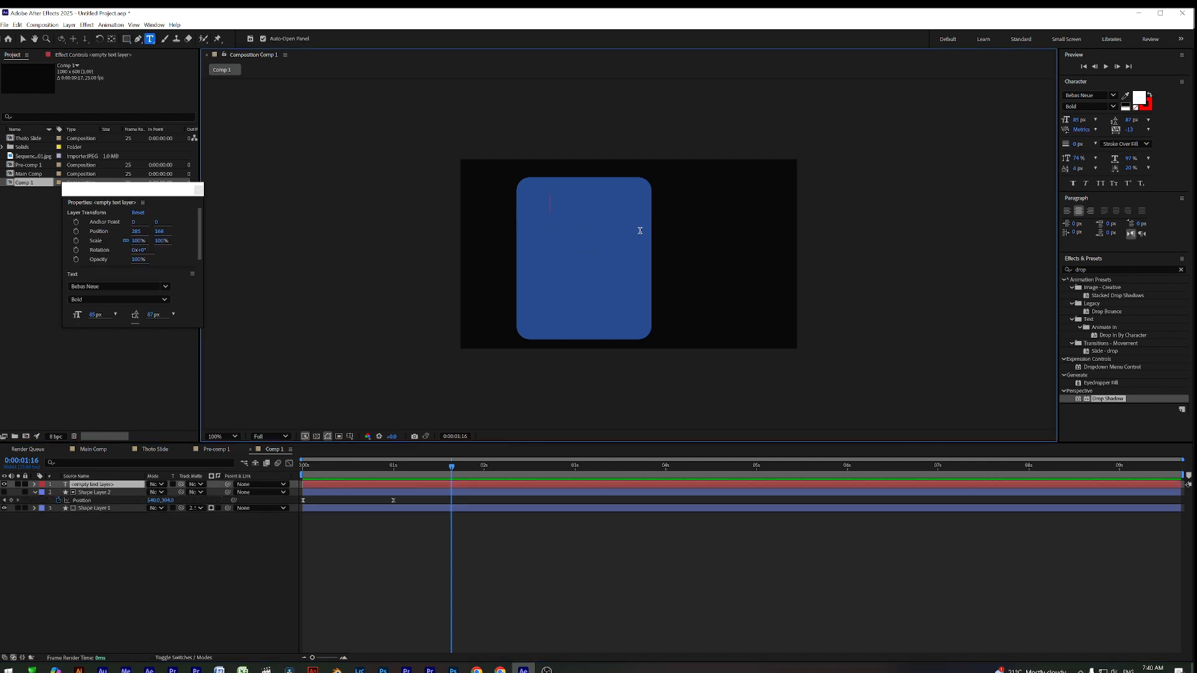
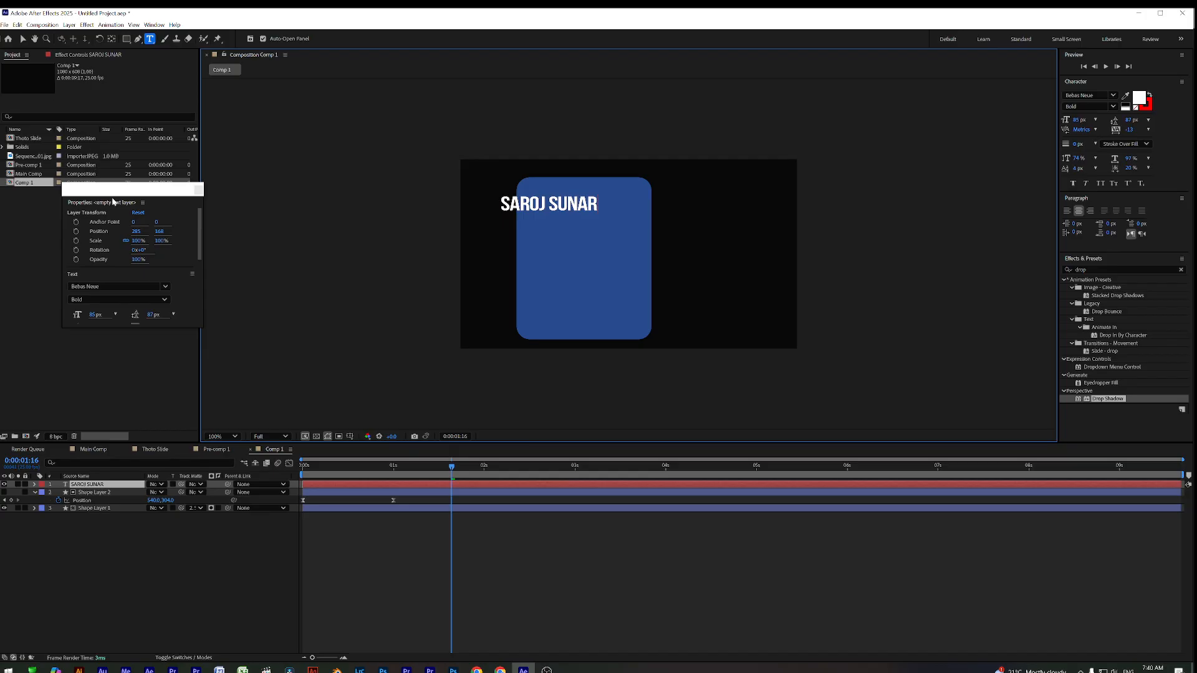
click(23, 39)
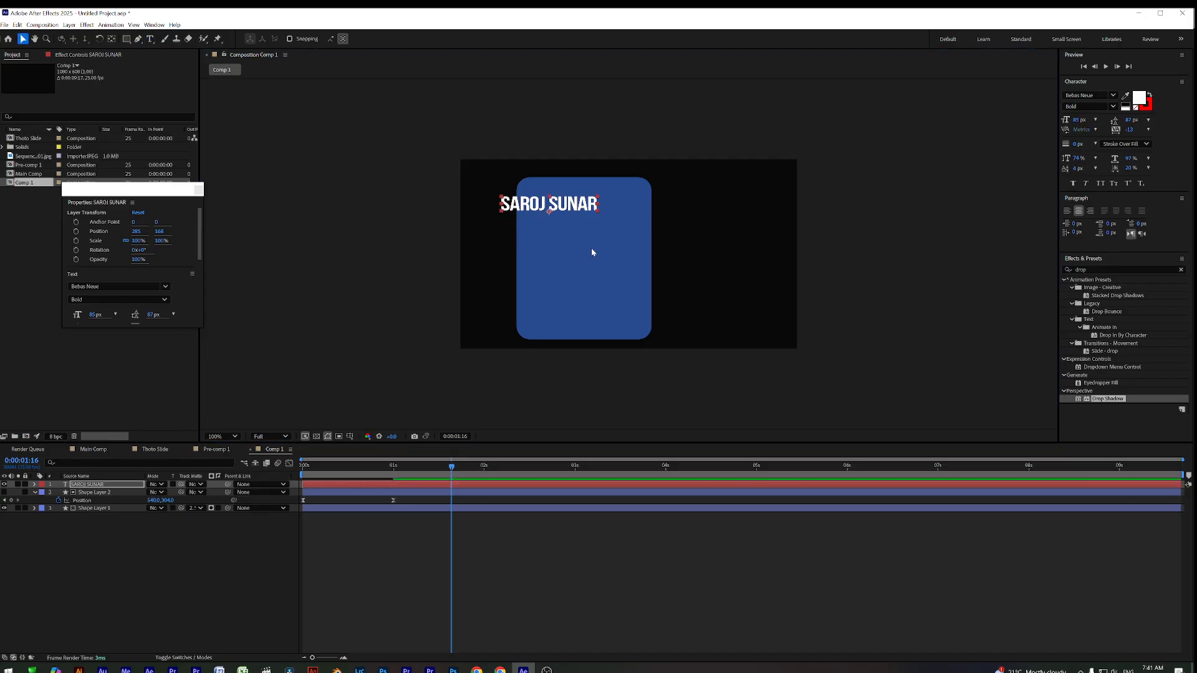
drag(568, 204, 606, 214)
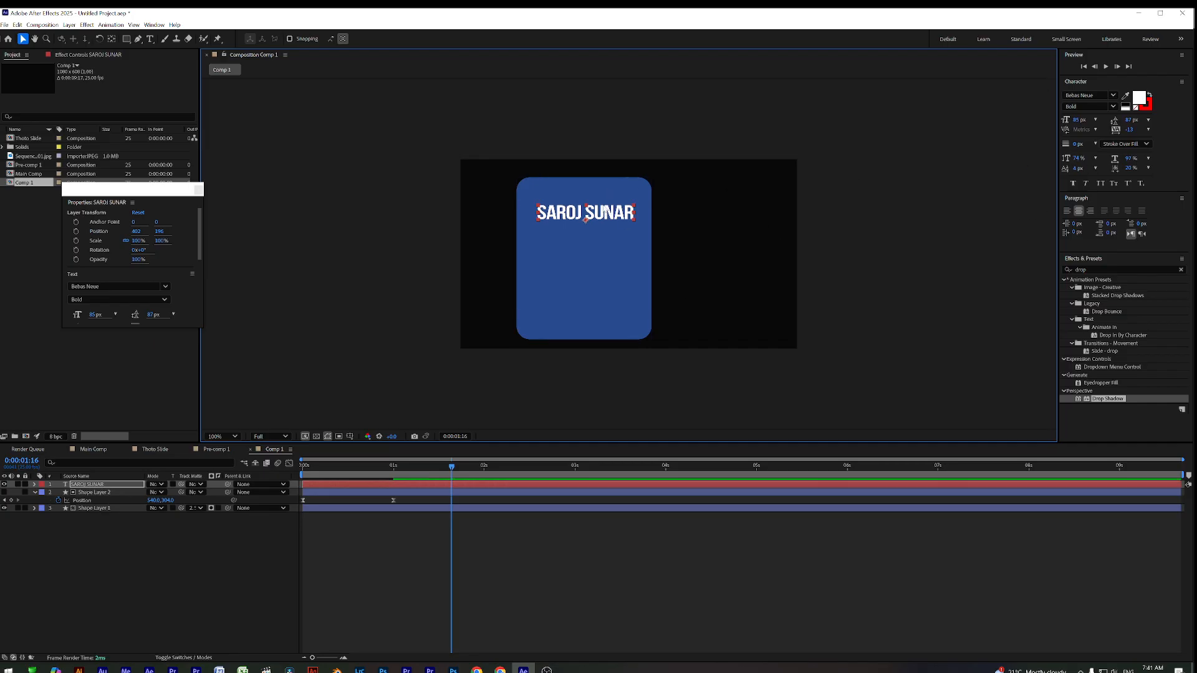
drag(602, 217, 603, 219)
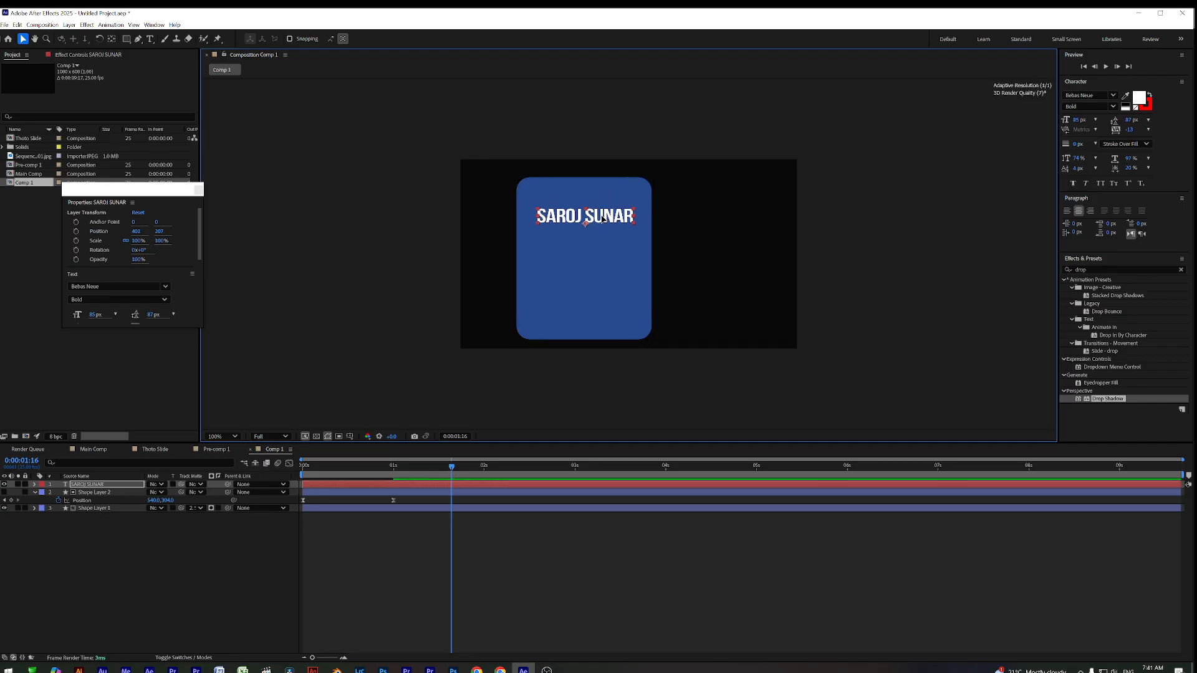
drag(451, 467, 390, 478)
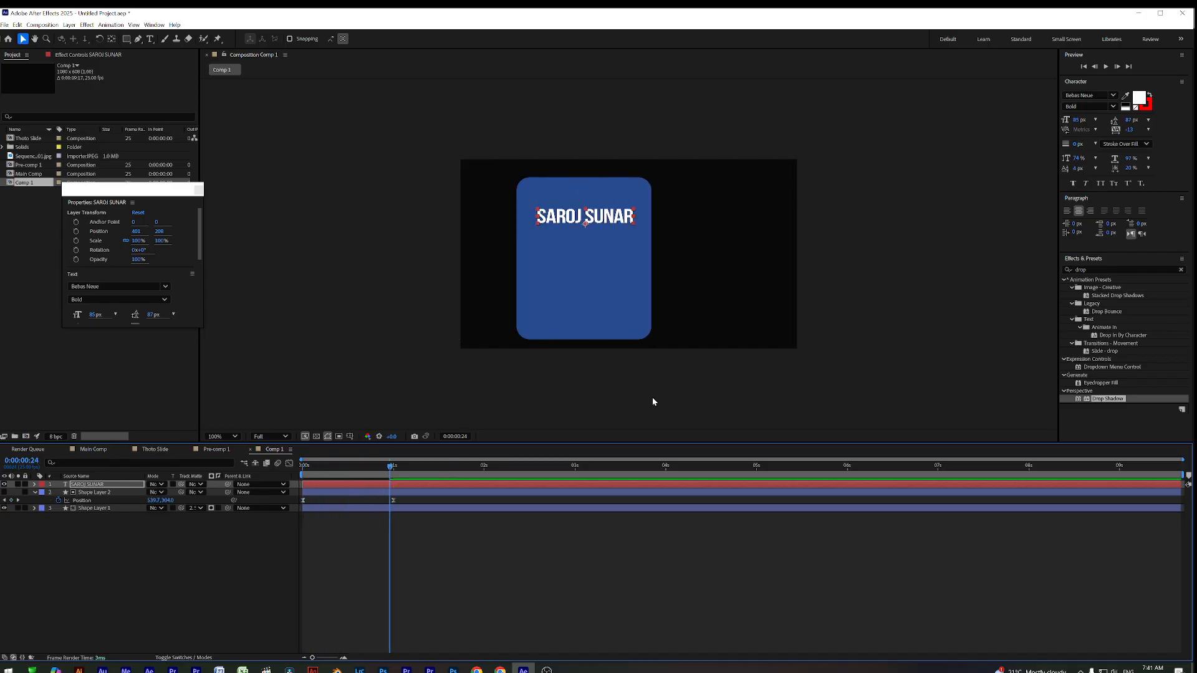
drag(609, 220, 610, 214)
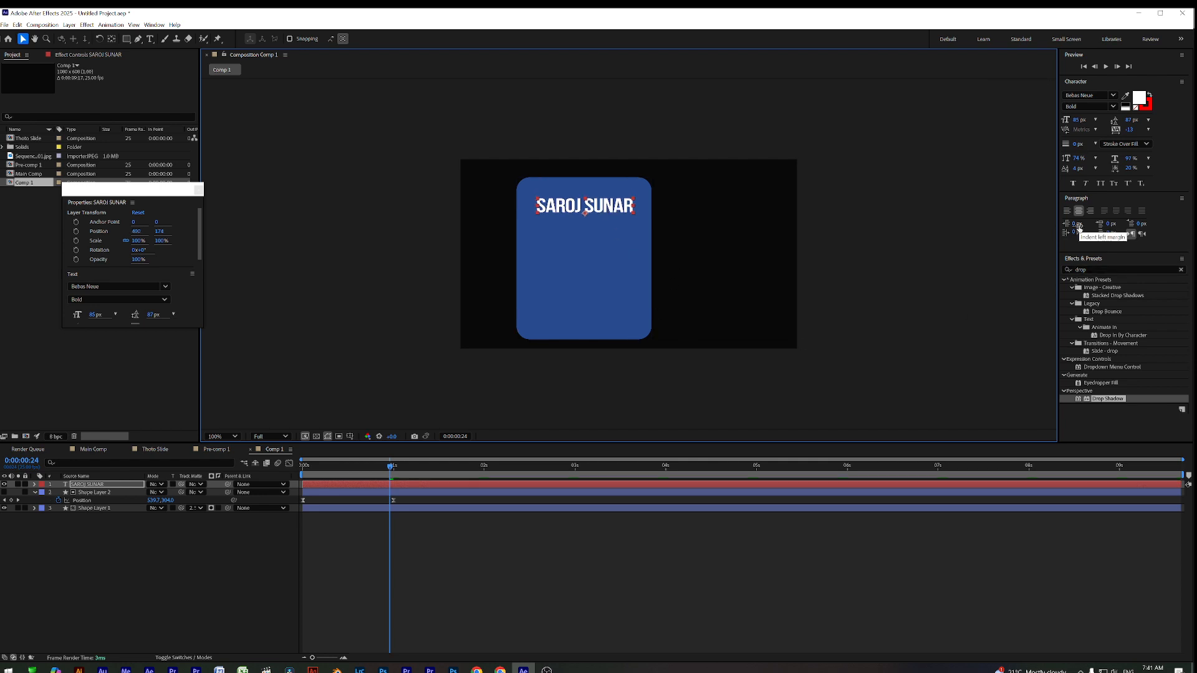
drag(604, 208, 600, 249)
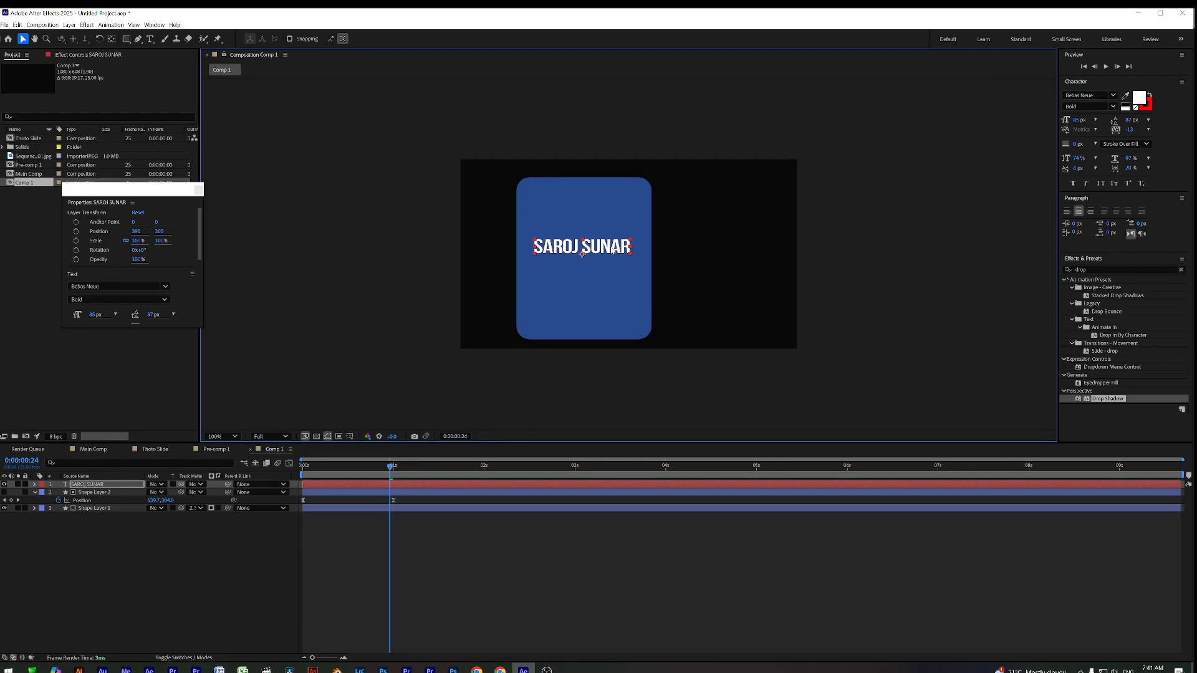
Duplicate the name text and place the copy just above the original
key(ctrl+d)
drag(612, 250, 603, 233)
click(150, 39)
Retype the top copy as DIRECTOR /EDITOR at 51 px, centred above the name
drag(540, 220, 701, 223)
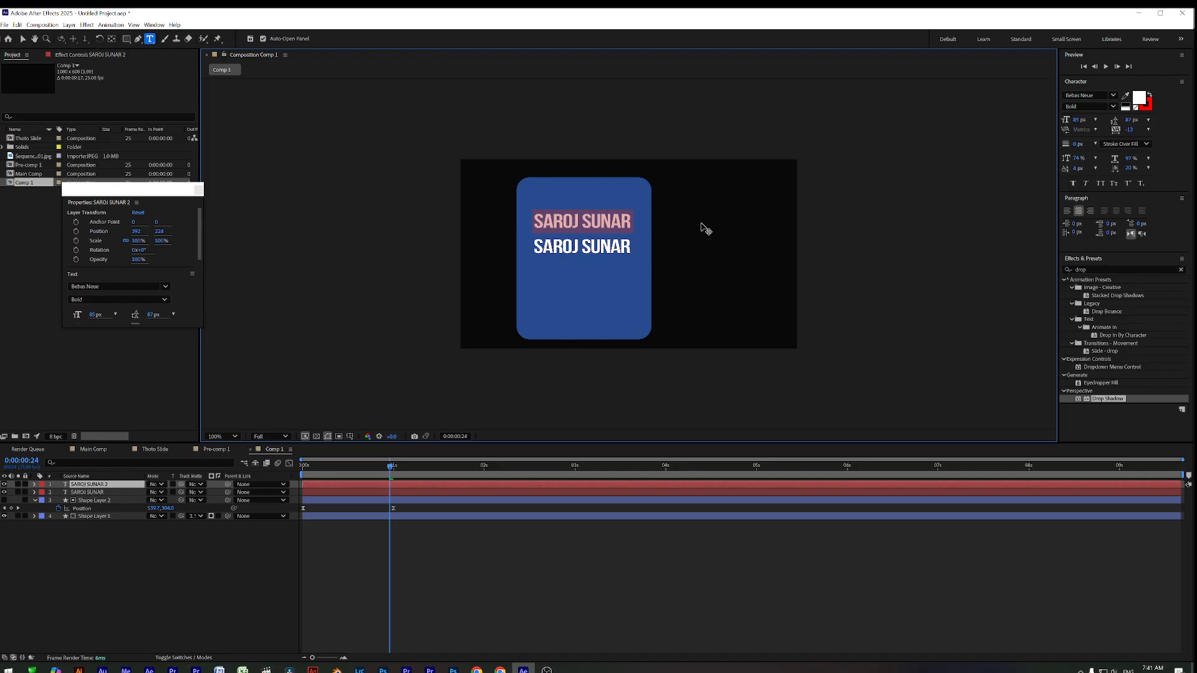
text(DIREC)
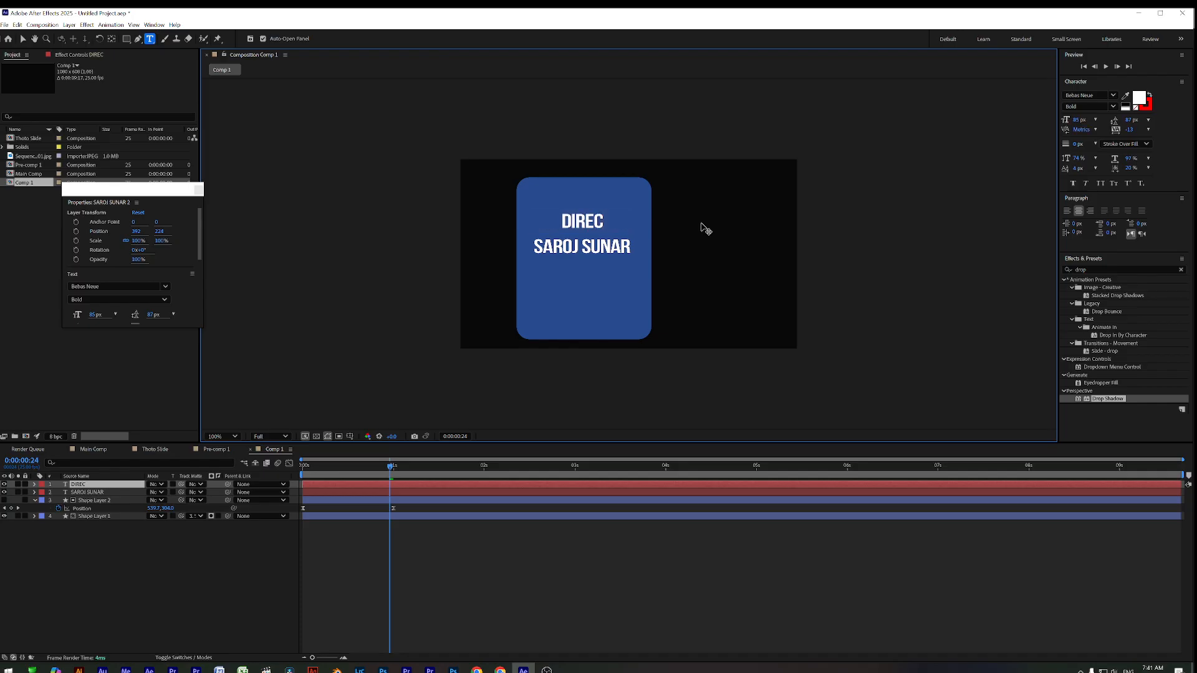
text(TOR)
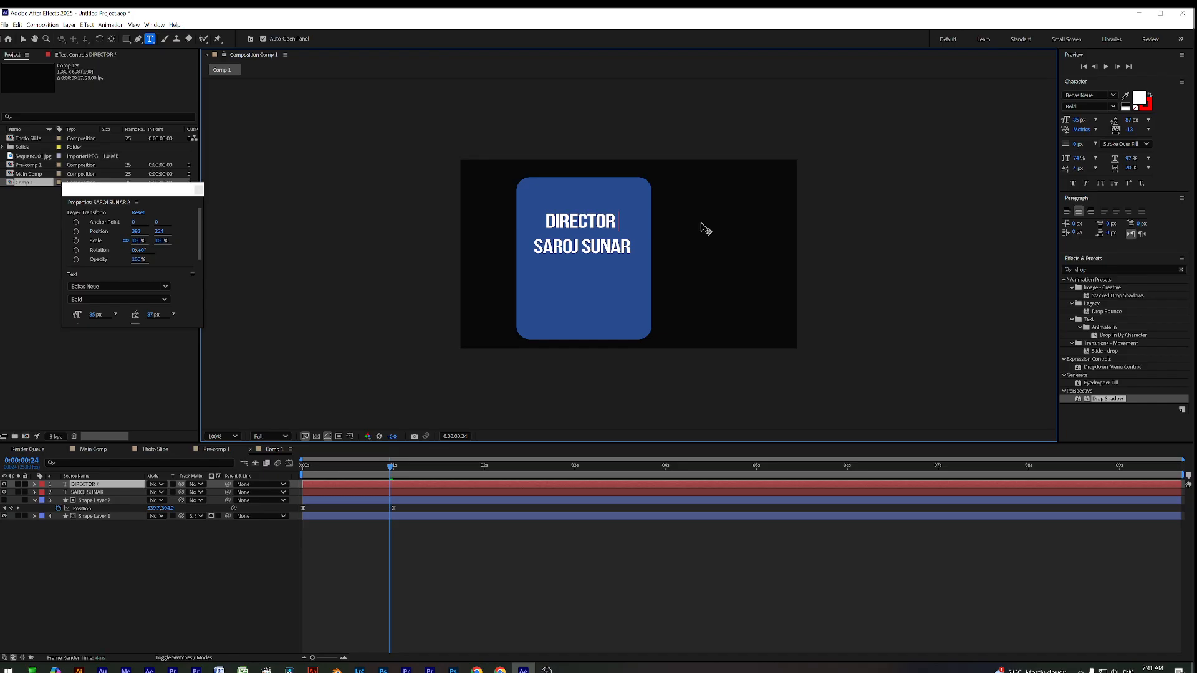
text( /ED)
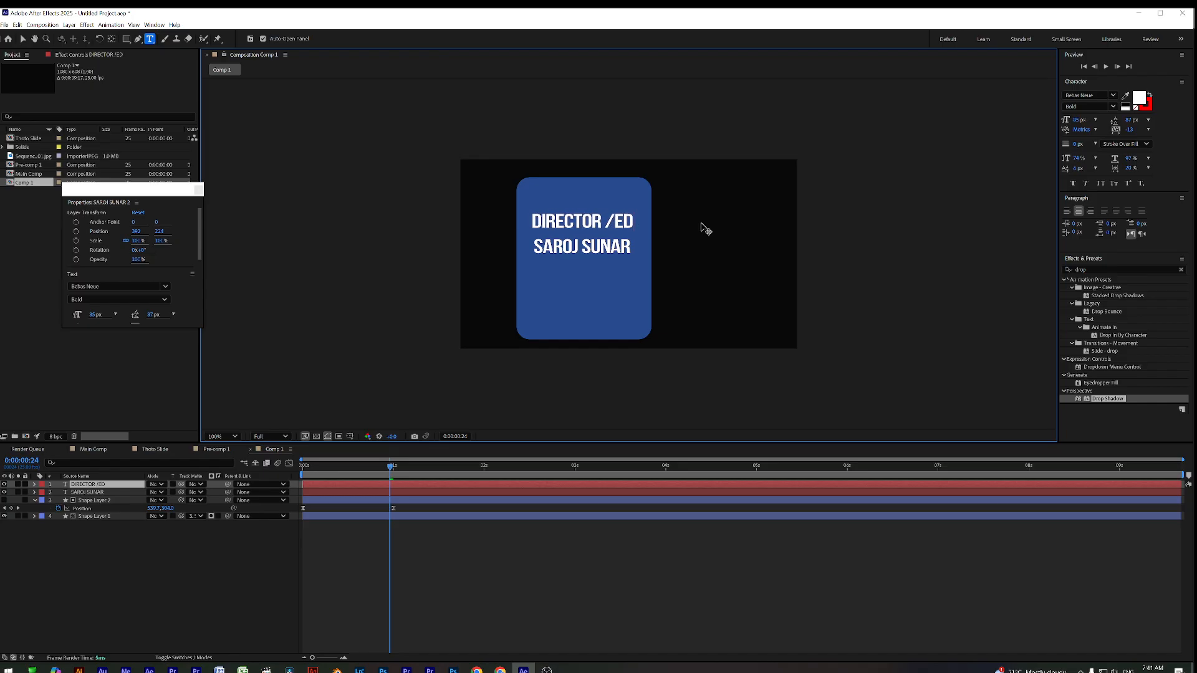
text(ITOR)
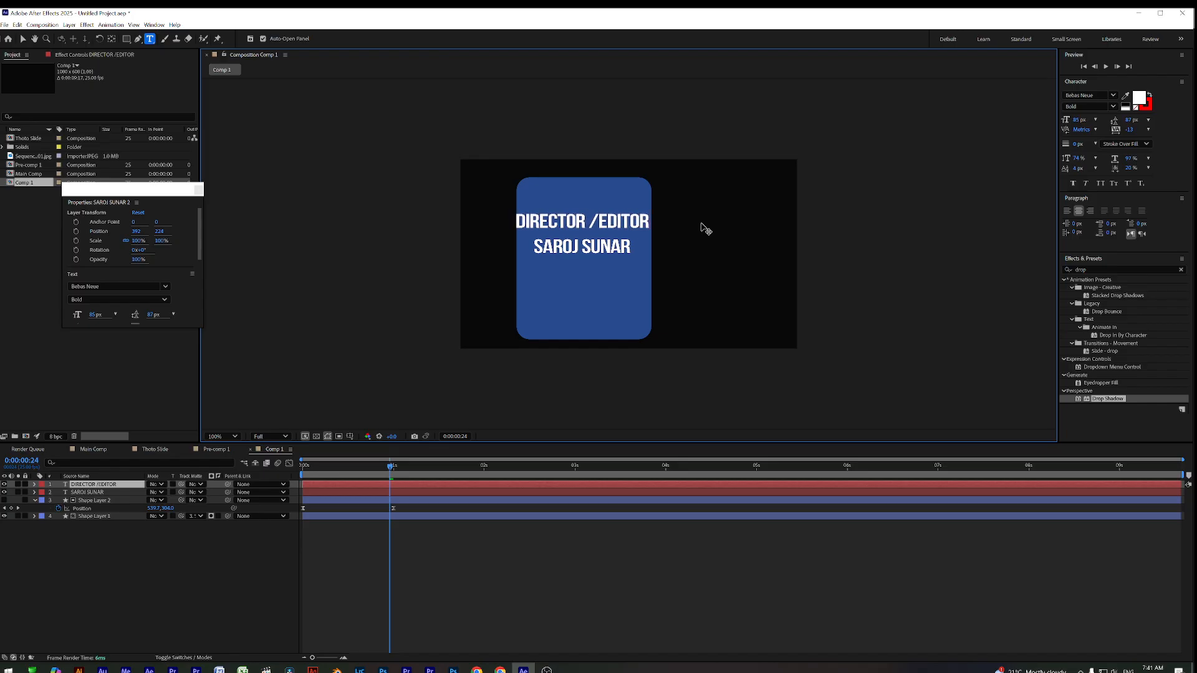
click(22, 38)
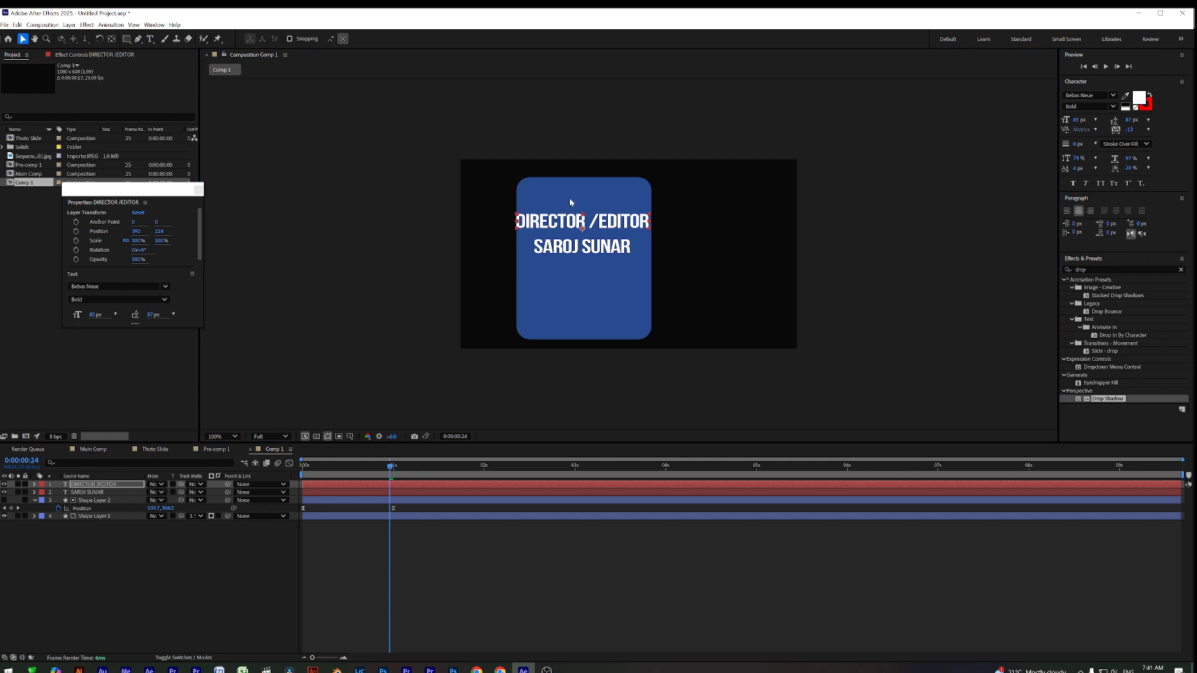
mouse_move(591, 223)
mouse_down()
mouse_move(604, 216)
mouse_move(595, 226)
mouse_up()
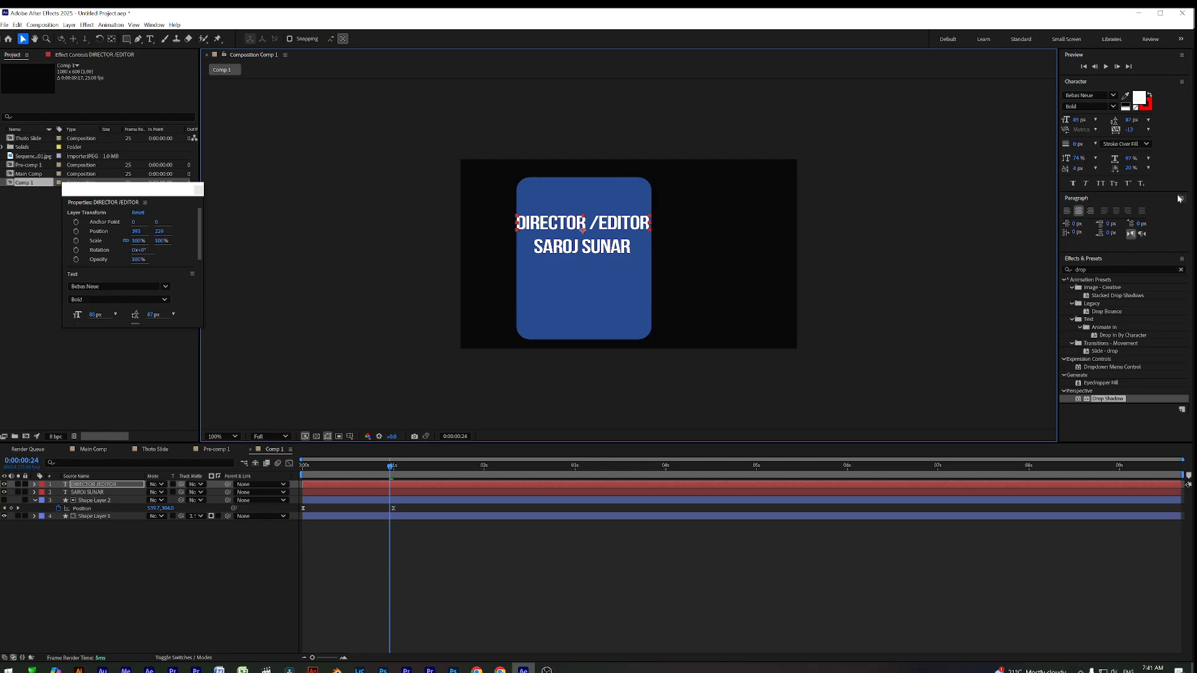
drag(1078, 120, 1065, 128)
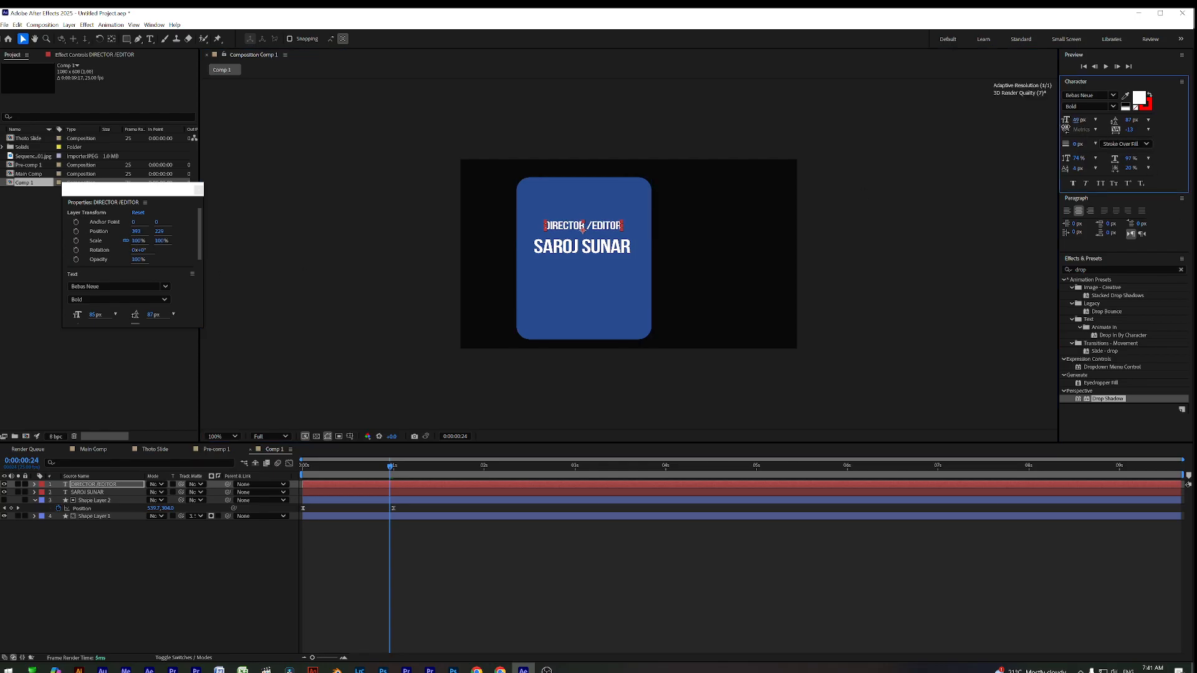
drag(611, 224, 605, 230)
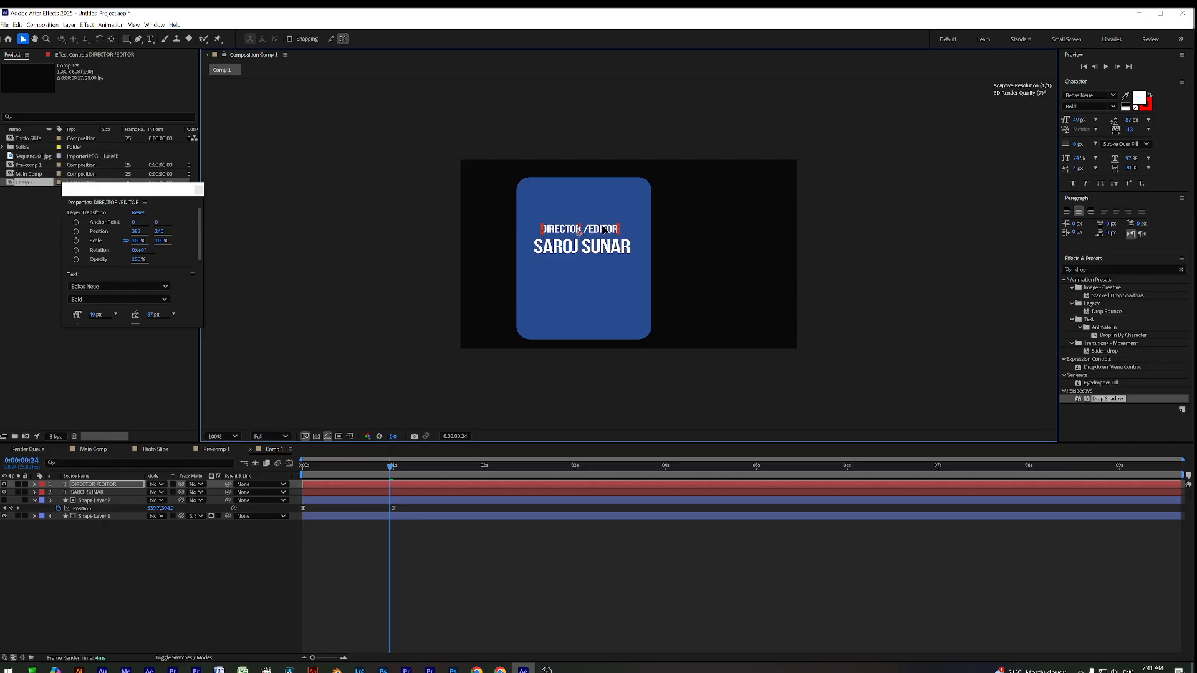
drag(1076, 123, 1079, 122)
drag(612, 229, 604, 197)
key(period)
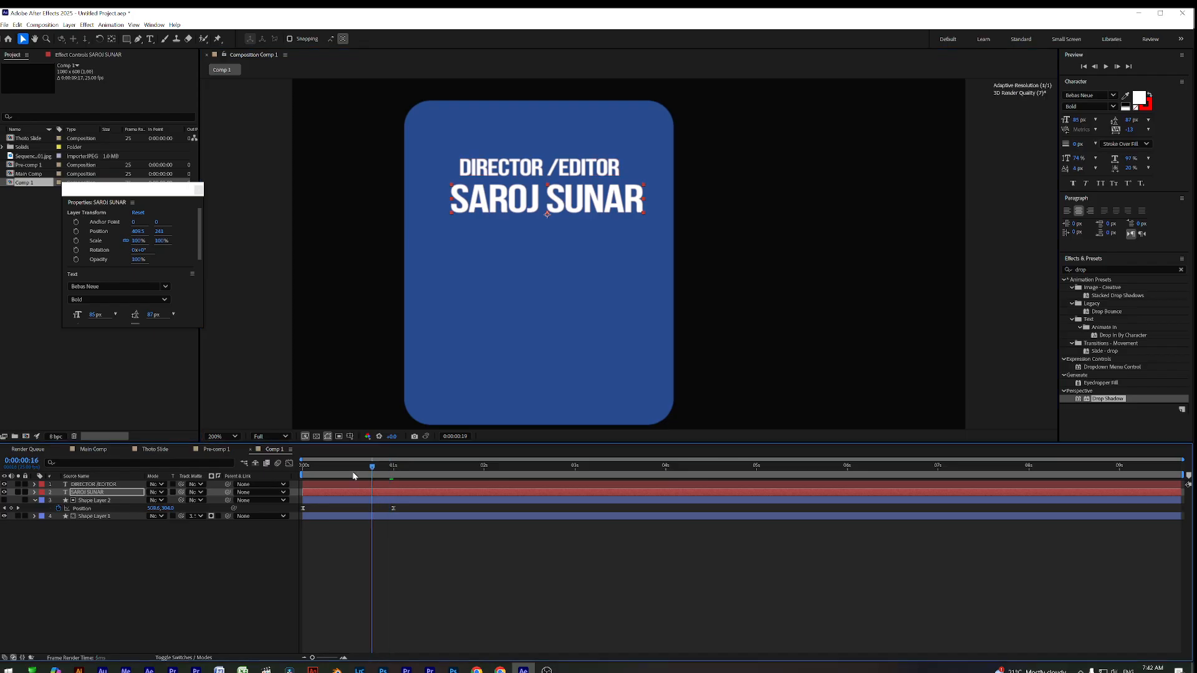
Make both text layers start at about 1 second and preview the card's opening
key(Home)
key(ctrl+Up)
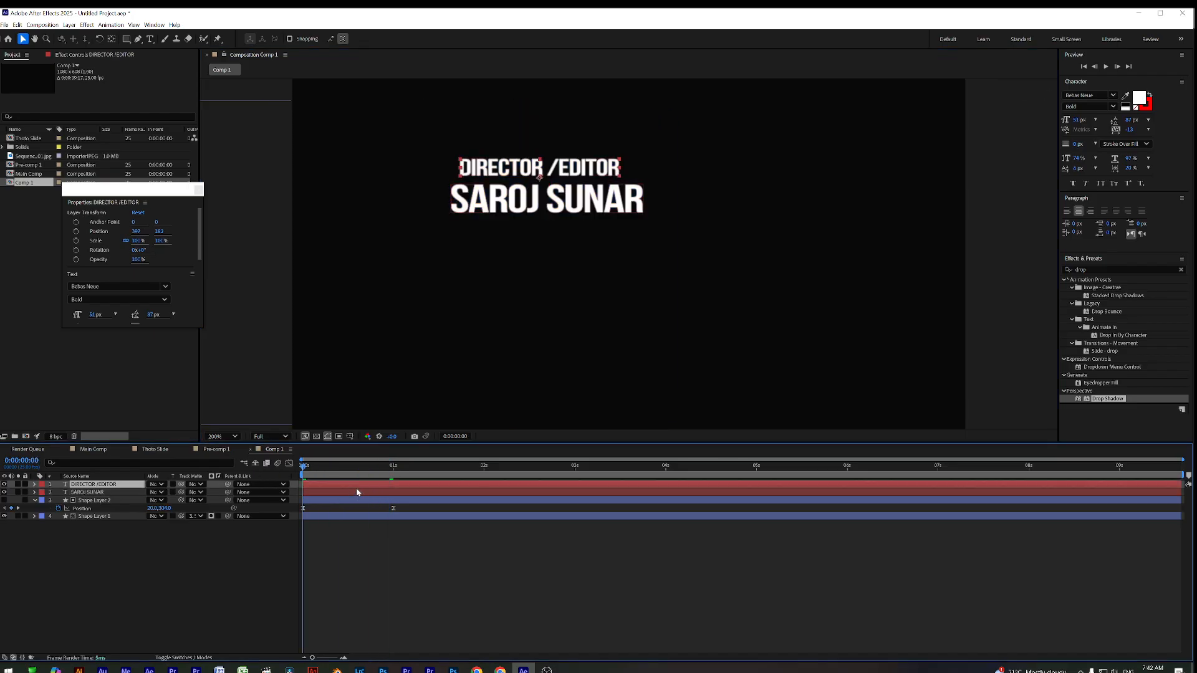
shift+click(356, 492)
drag(354, 490, 438, 485)
key(space)
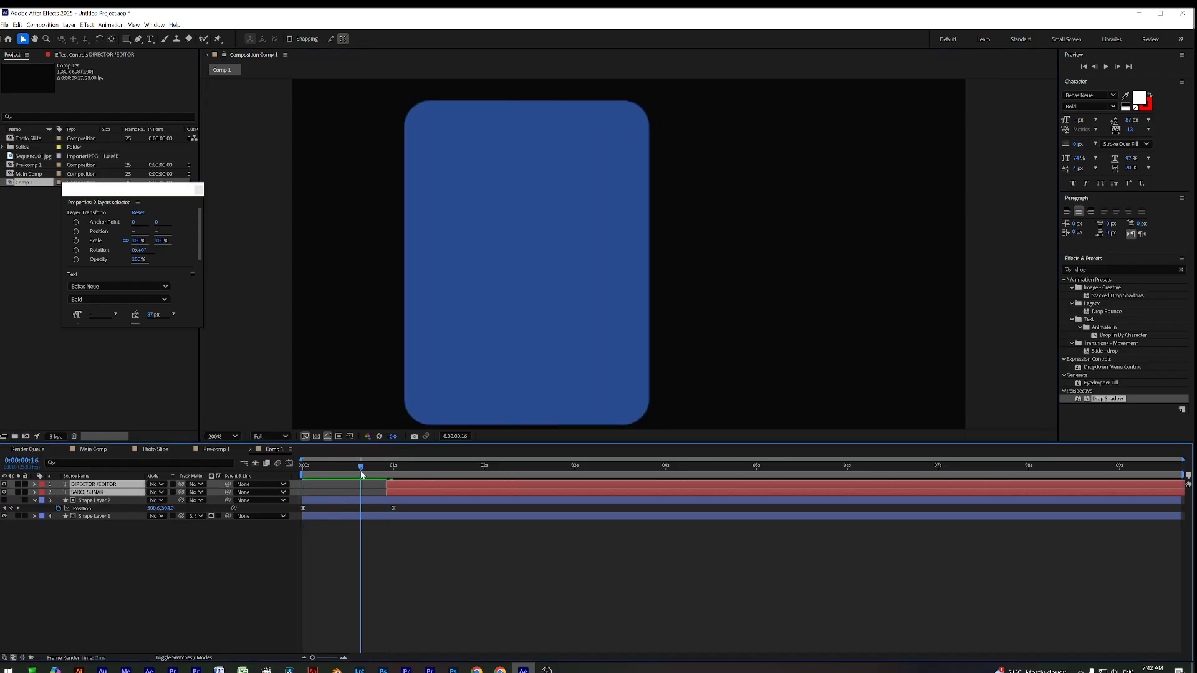
key(space)
drag(299, 478, 393, 486)
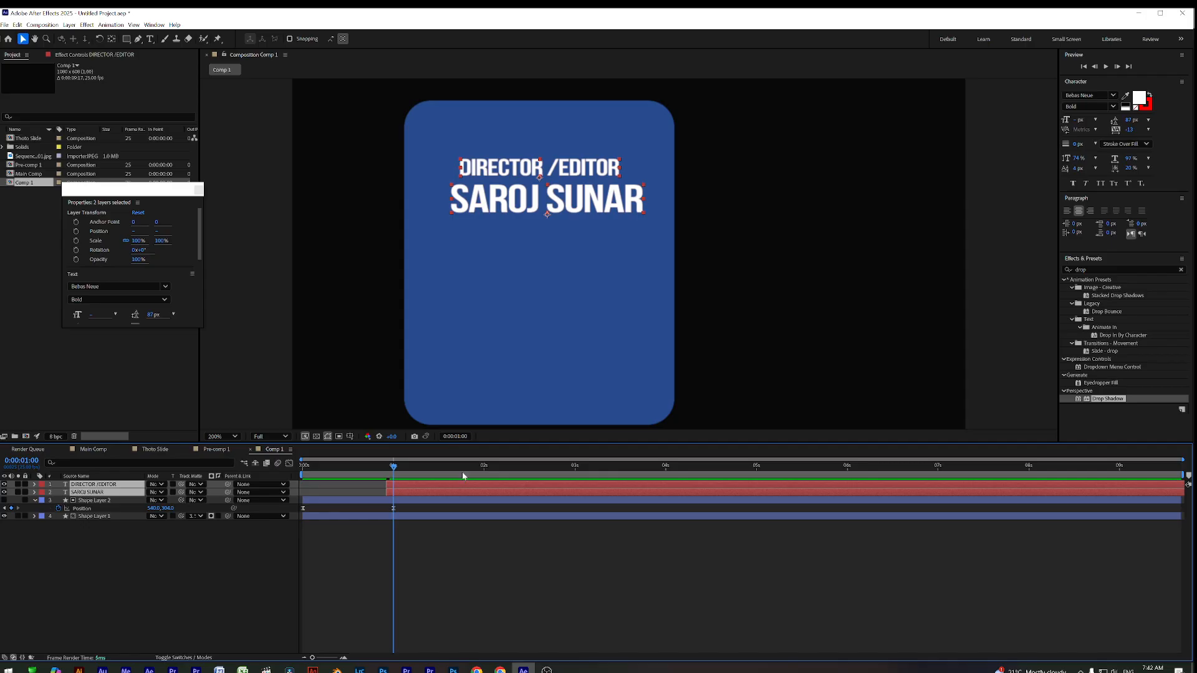
drag(368, 484, 394, 480)
mouse_move(394, 480)
mouse_down()
mouse_move(315, 478)
mouse_move(405, 475)
mouse_up()
click(462, 609)
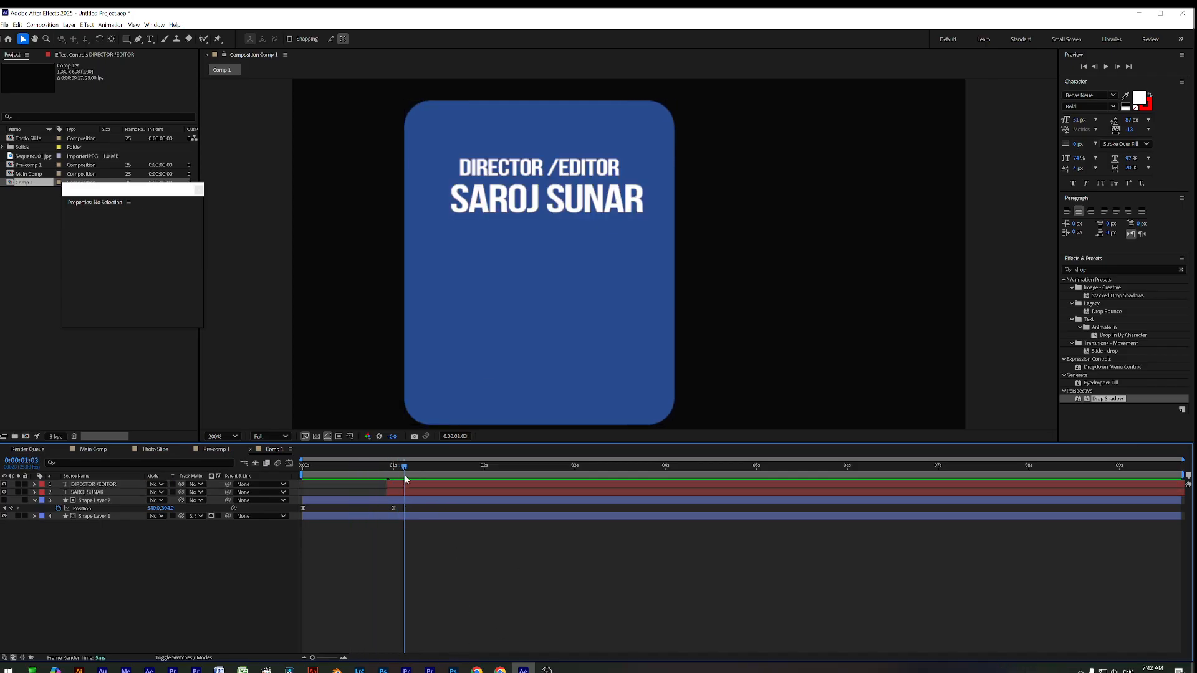
click(556, 202)
drag(556, 202, 558, 170)
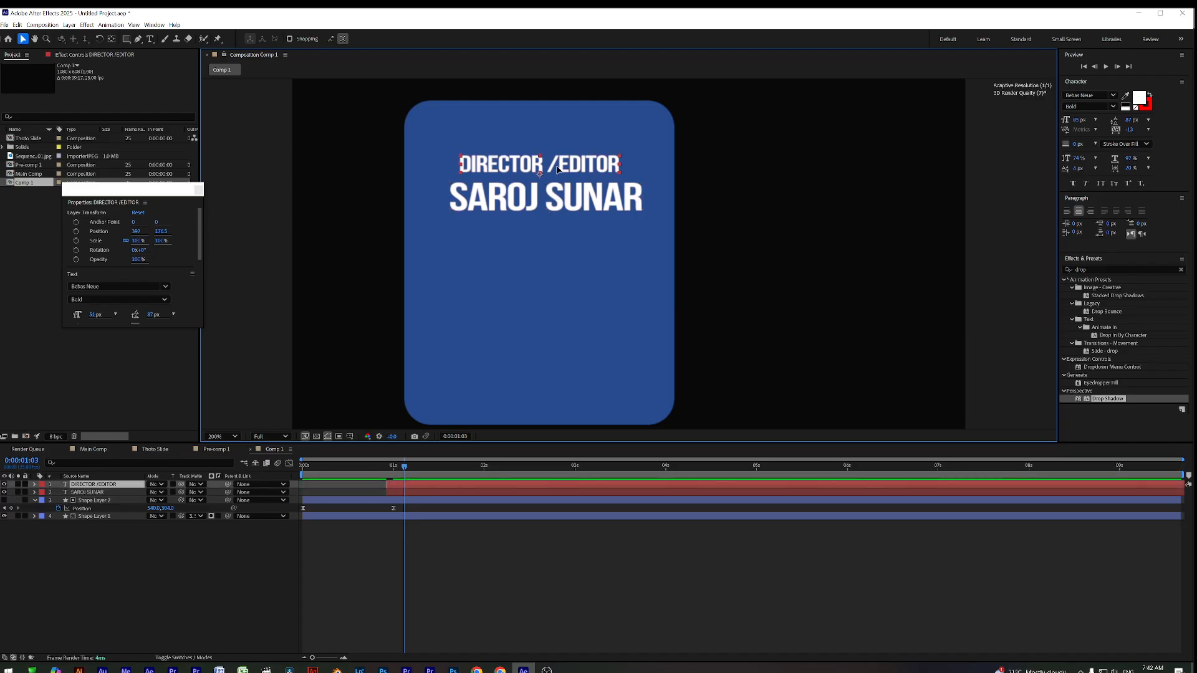
click(582, 199)
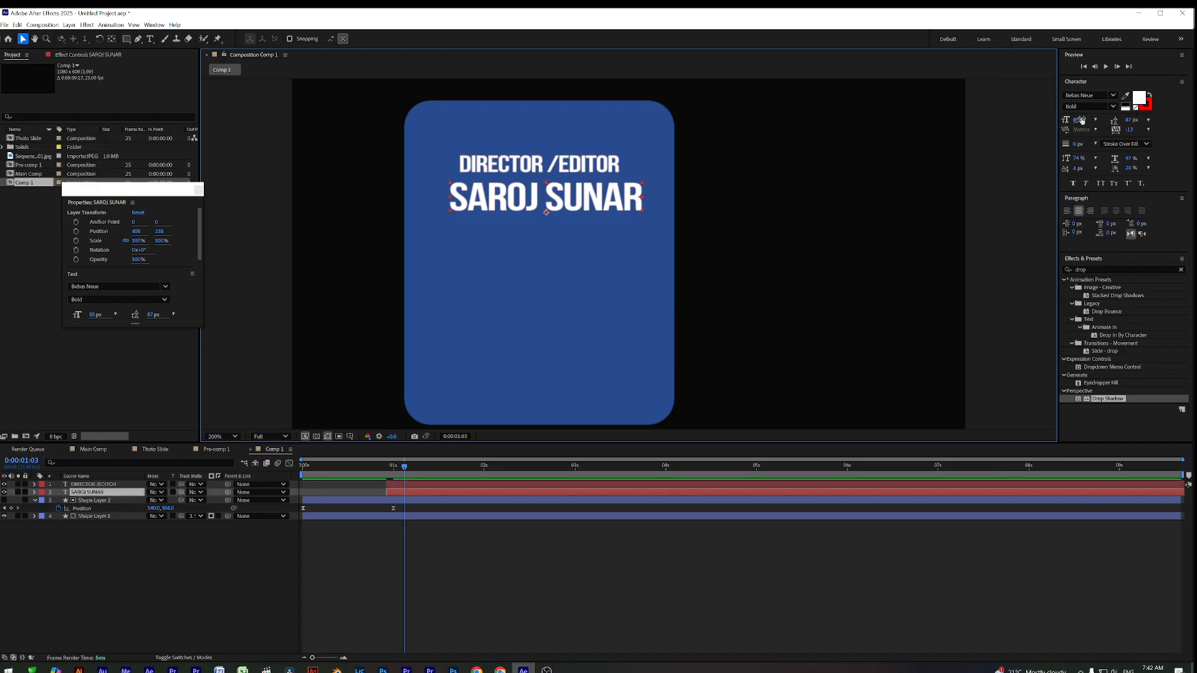
drag(1082, 120, 1074, 120)
drag(590, 200, 591, 196)
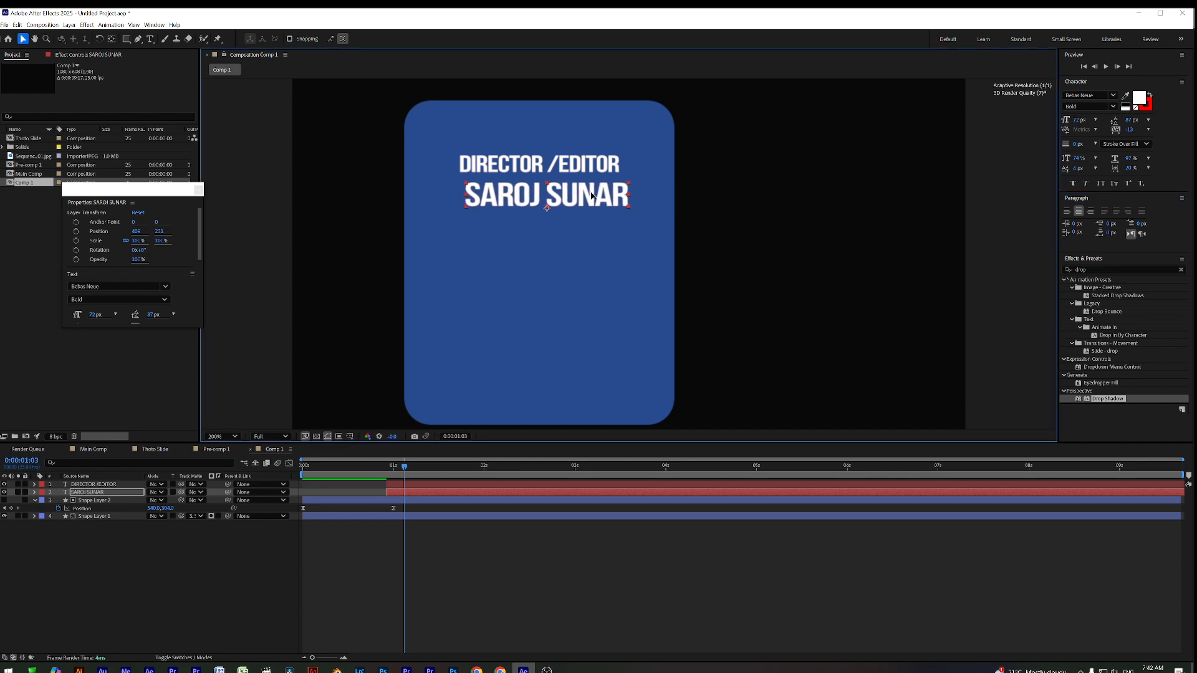
click(574, 167)
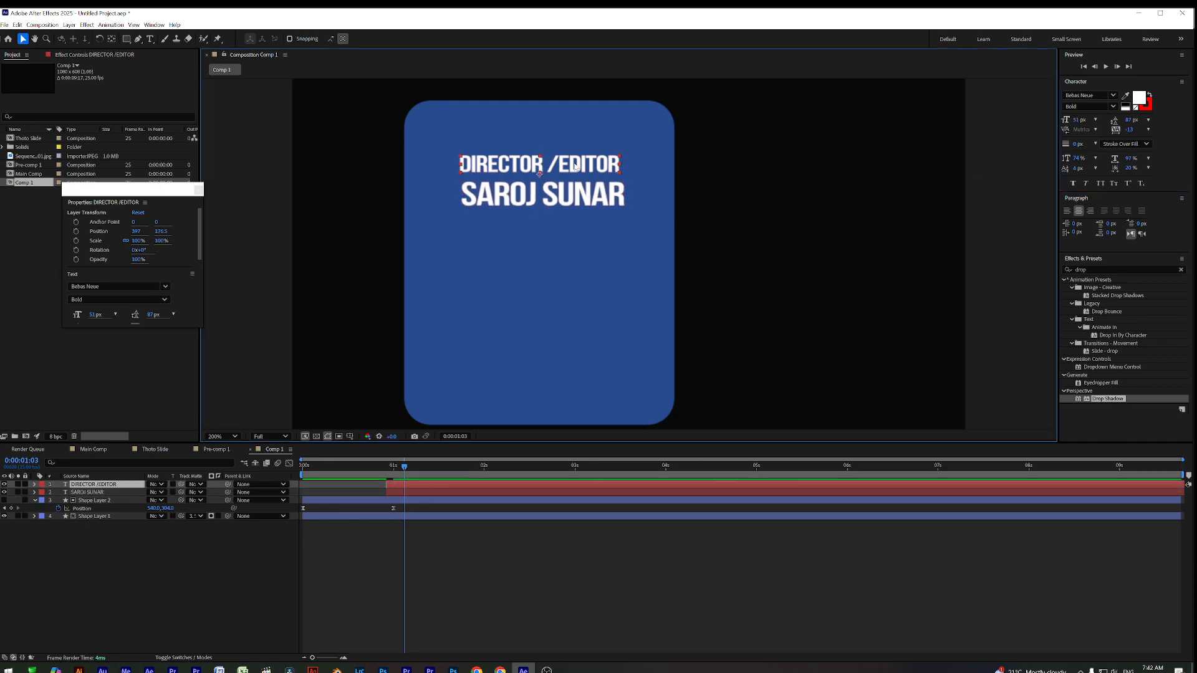
click(564, 192)
click(568, 168)
click(568, 196)
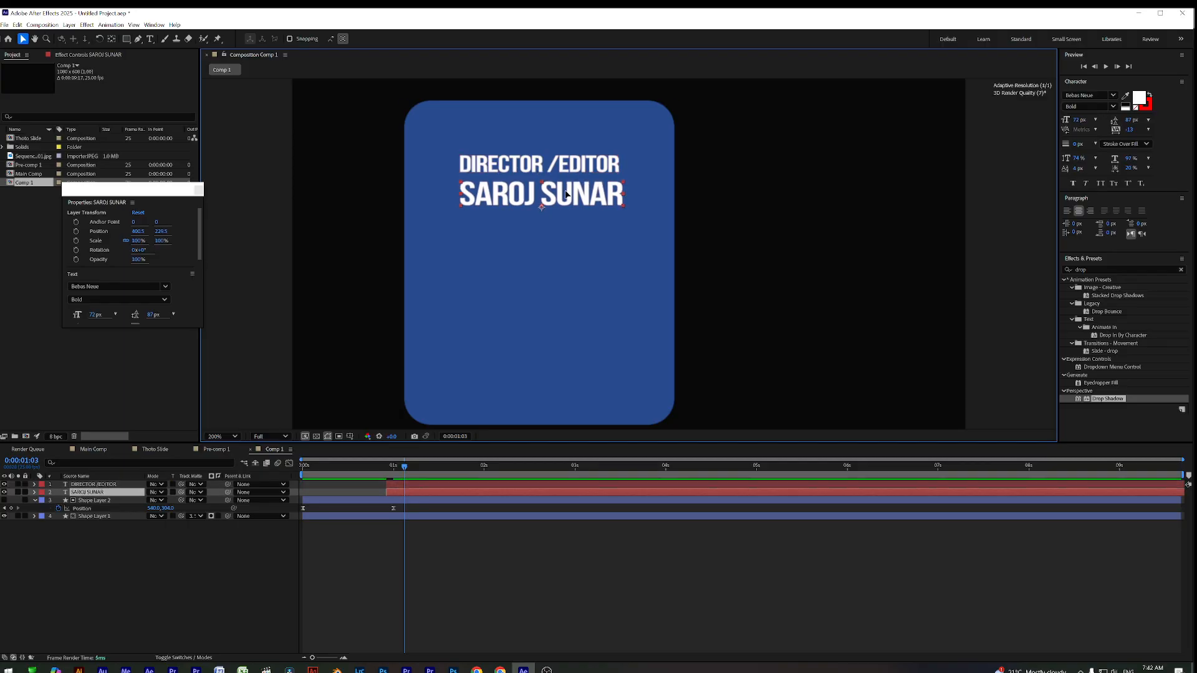
click(579, 167)
click(580, 195)
click(1140, 99)
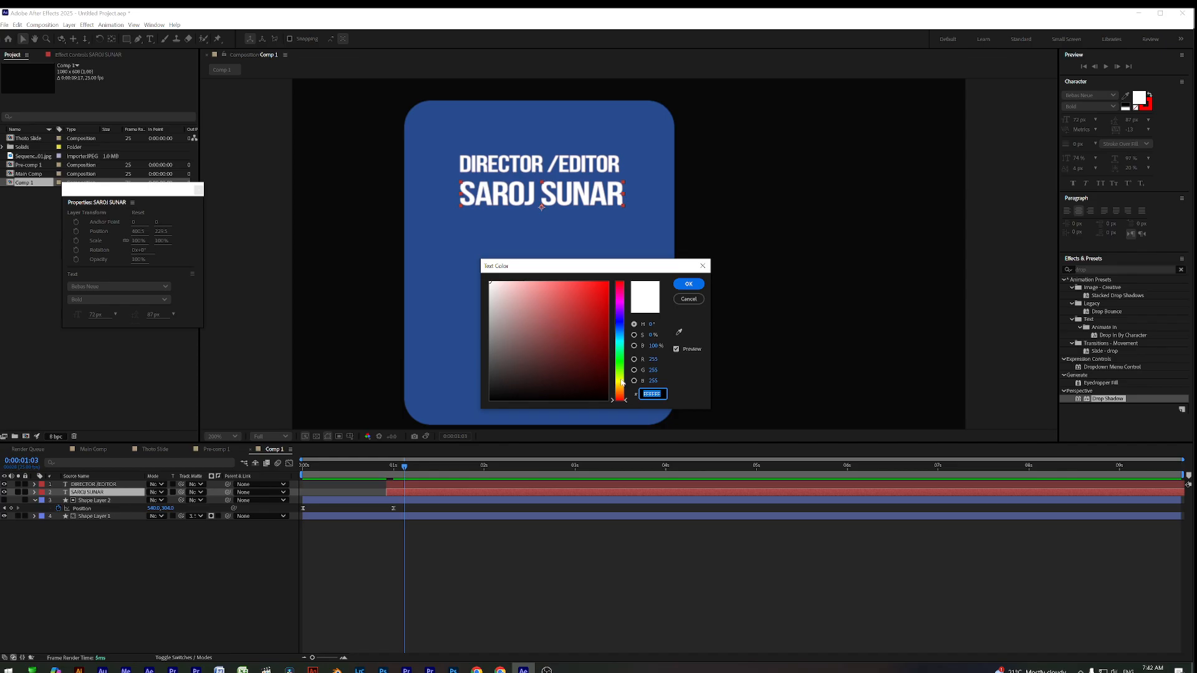
click(620, 379)
click(607, 288)
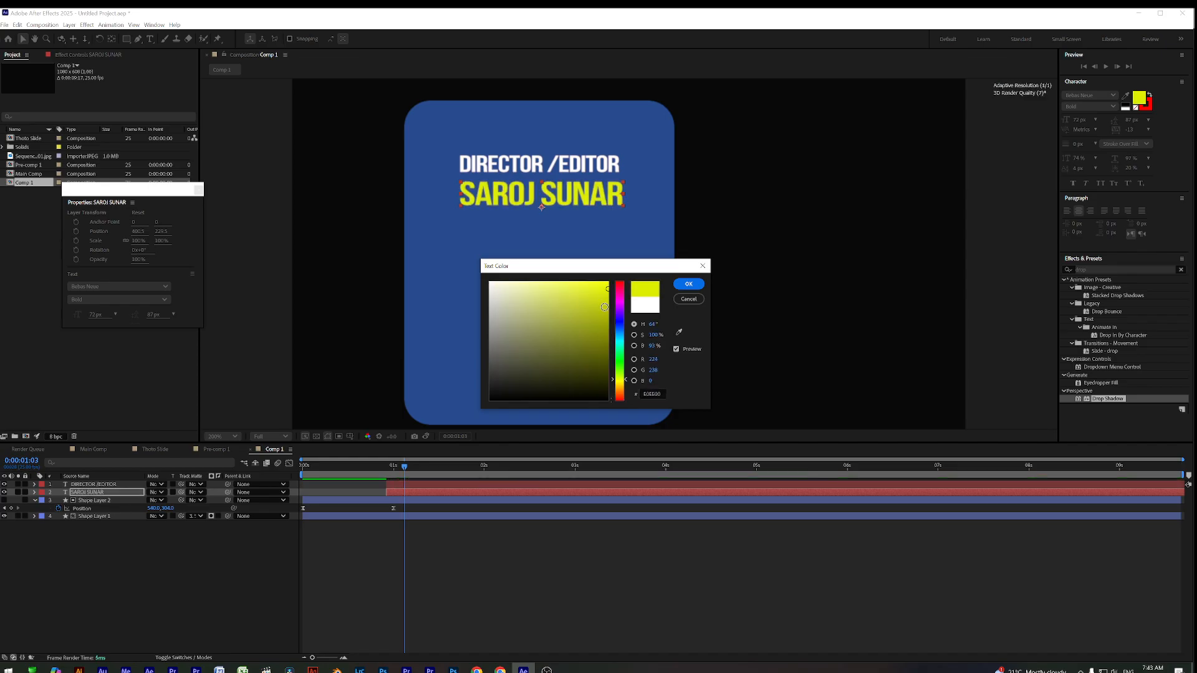
drag(618, 380, 624, 388)
drag(597, 308, 621, 277)
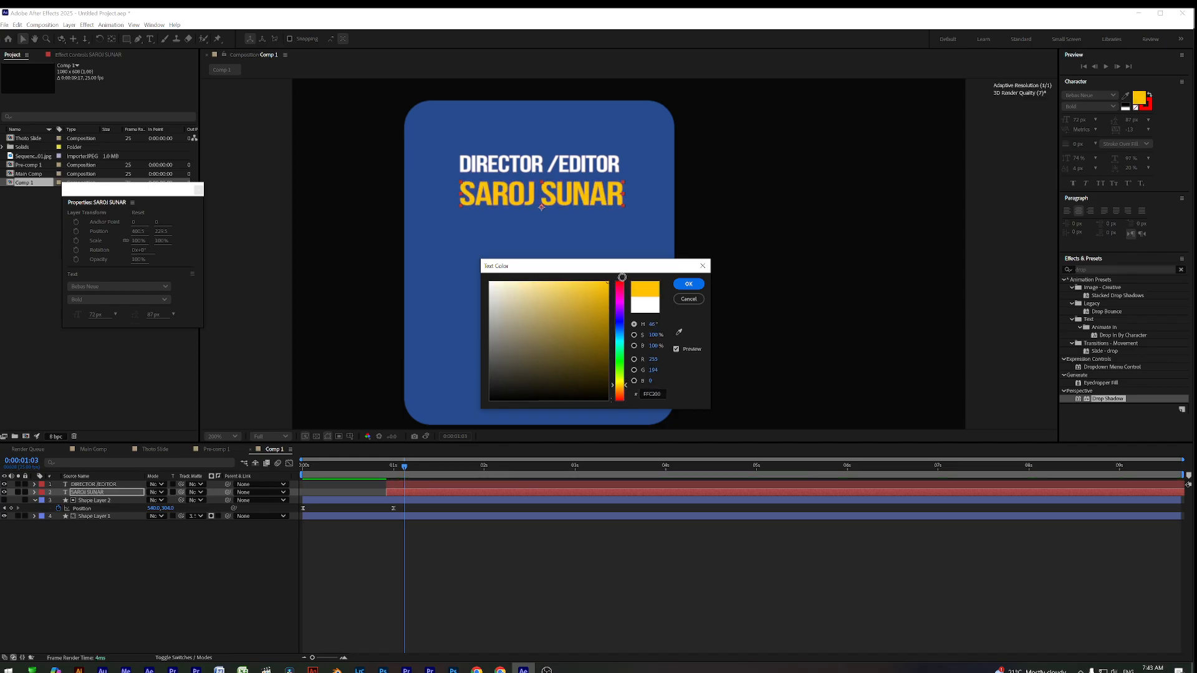
click(688, 284)
click(479, 485)
right_click(482, 487)
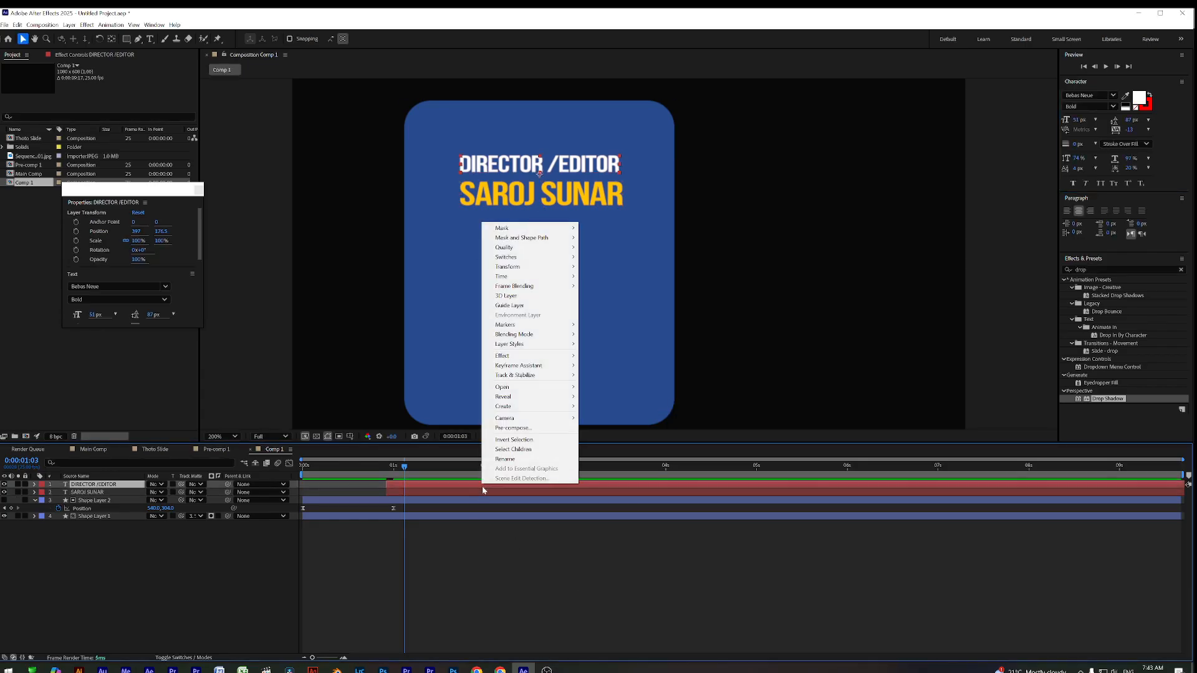
shift+click(480, 490)
right_click(480, 488)
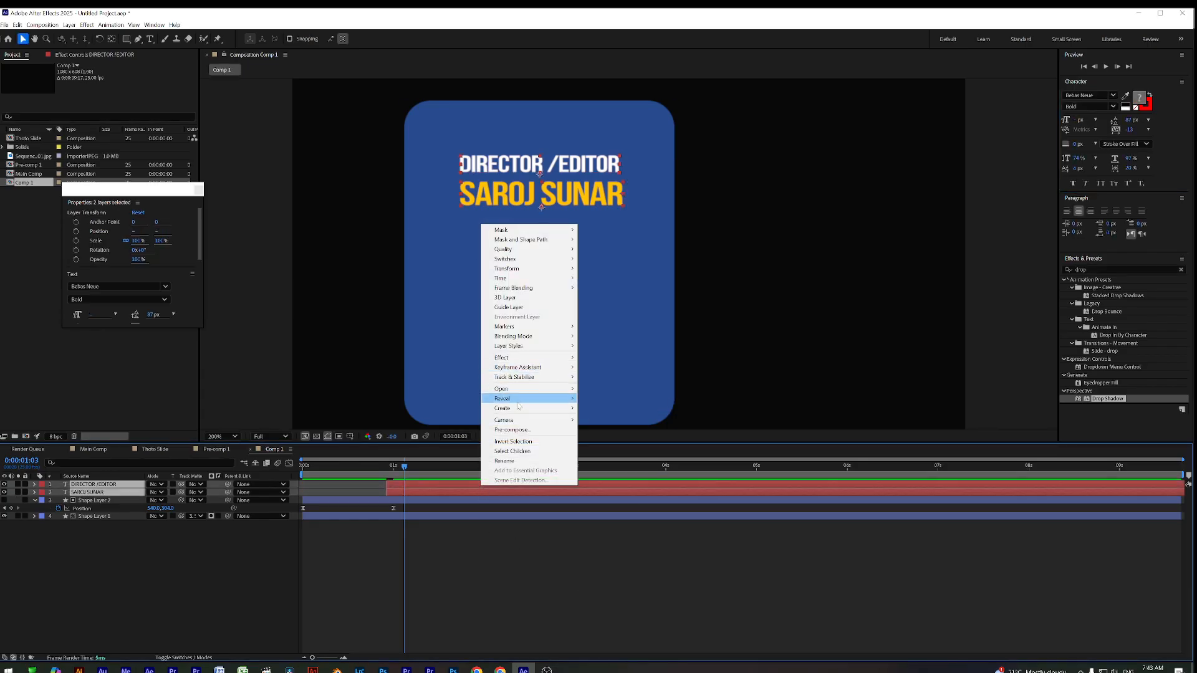
click(511, 429)
click(642, 410)
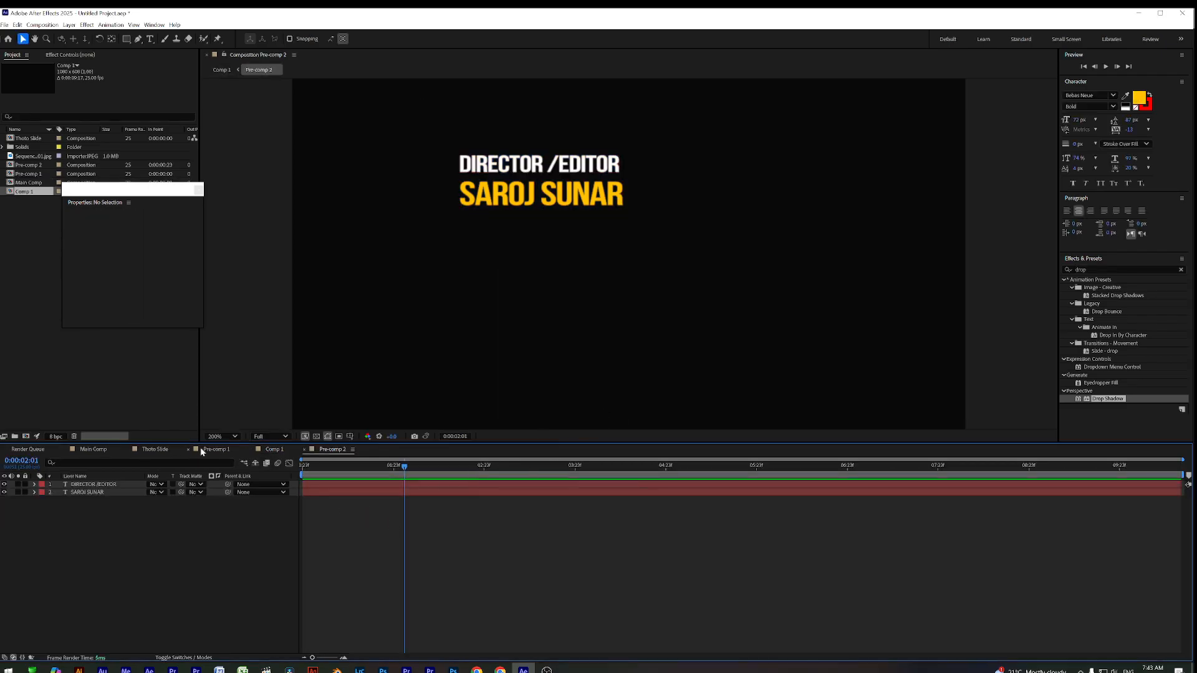
Back in Comp 1, select Pre-comp 2 and set the time to 0:00:01:05
click(274, 450)
click(417, 534)
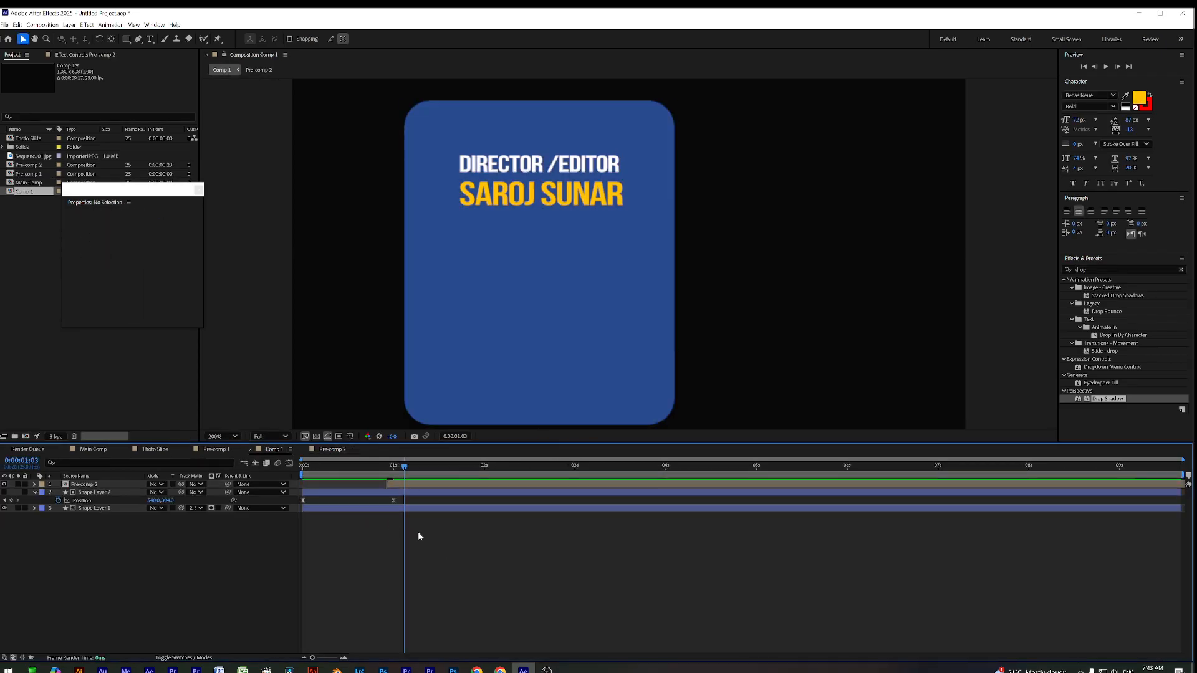
click(414, 485)
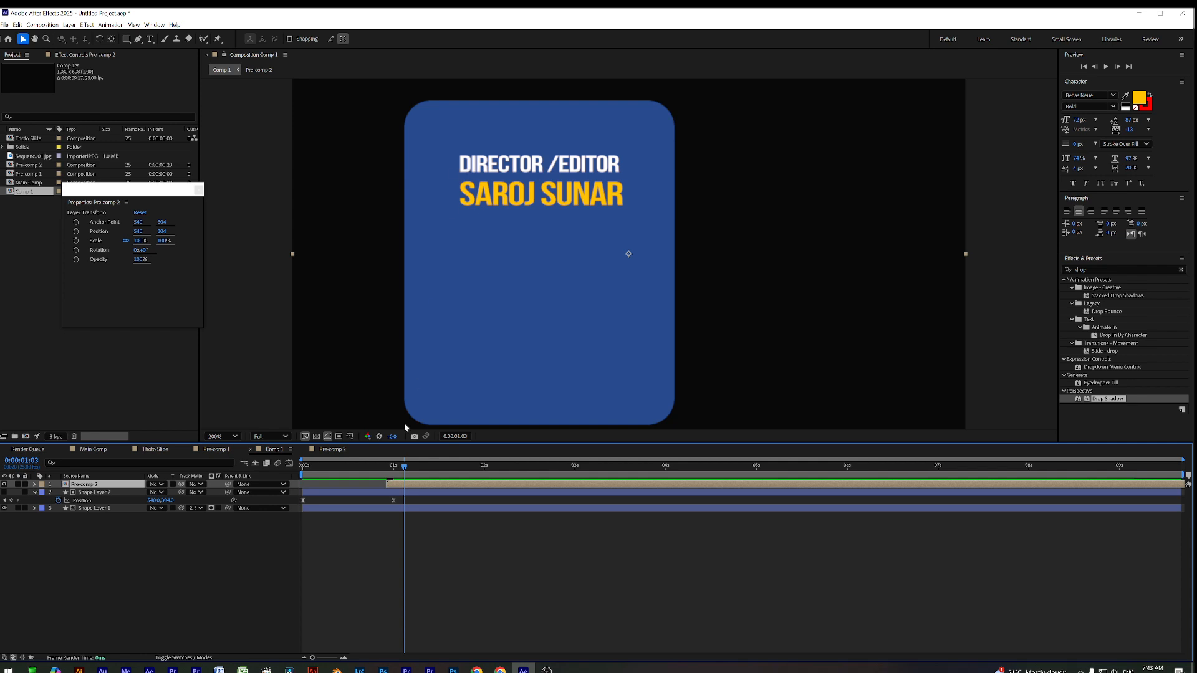
click(412, 525)
click(412, 485)
mouse_move(404, 471)
mouse_down()
mouse_move(365, 475)
mouse_move(411, 473)
mouse_up()
click(468, 530)
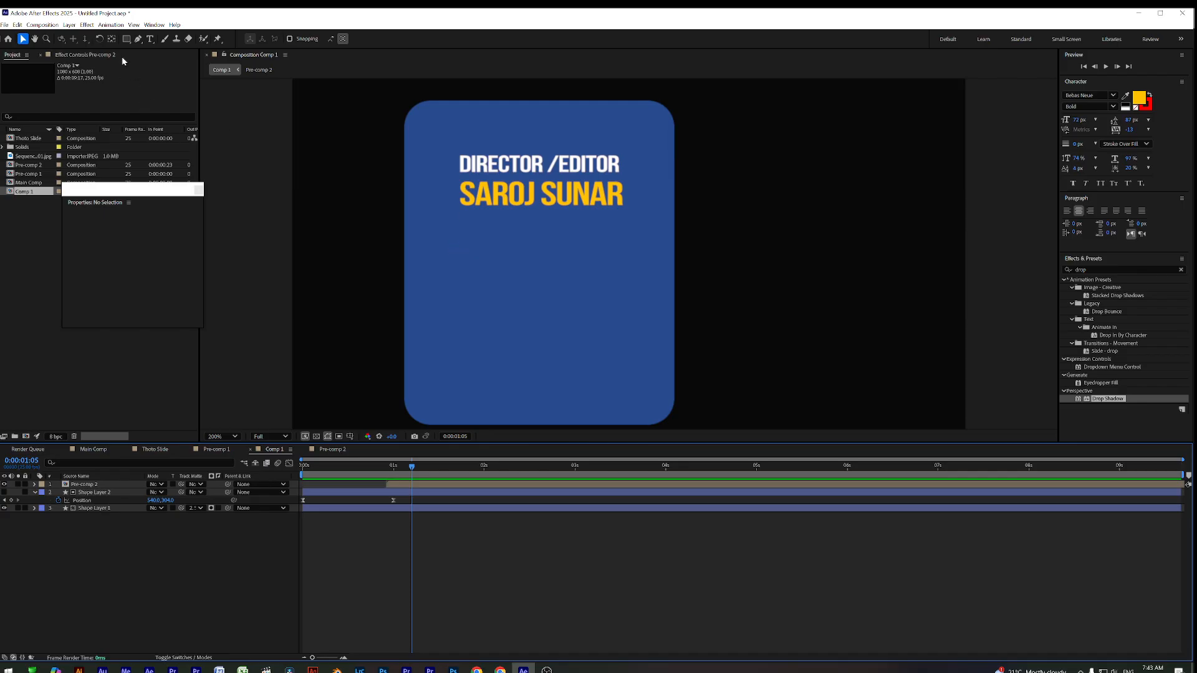
Draw a closed four-point Pen shape framing the name text
click(138, 39)
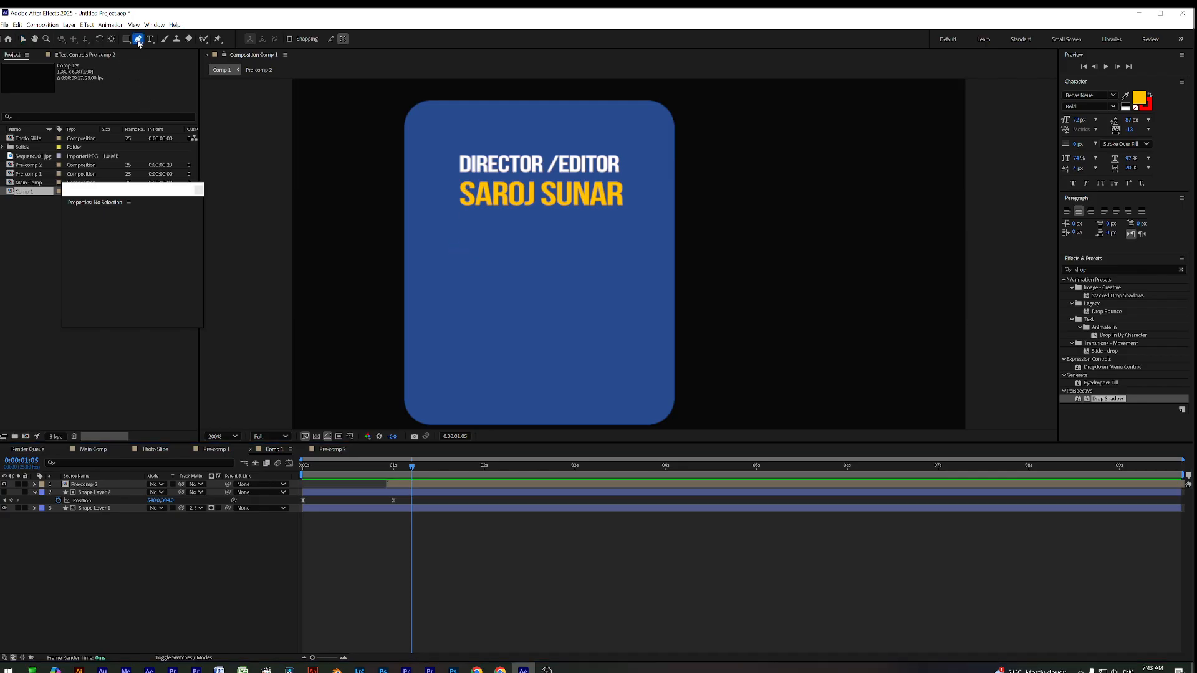
click(450, 147)
click(453, 228)
click(636, 224)
click(644, 132)
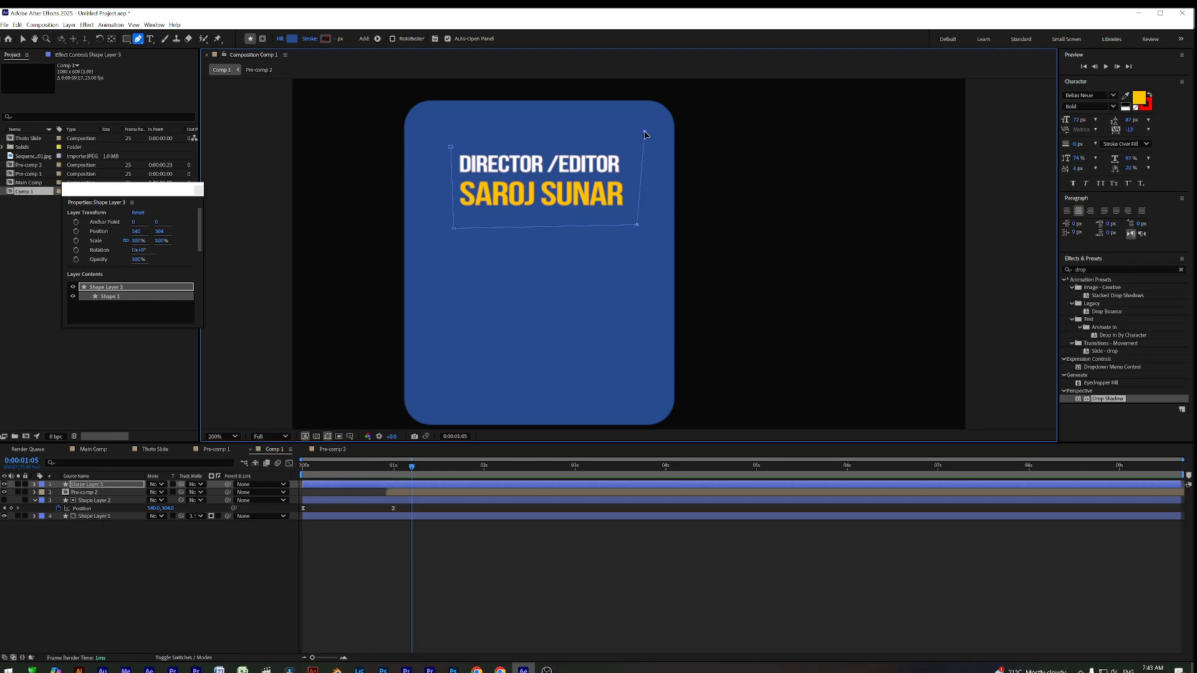
click(451, 148)
click(451, 148)
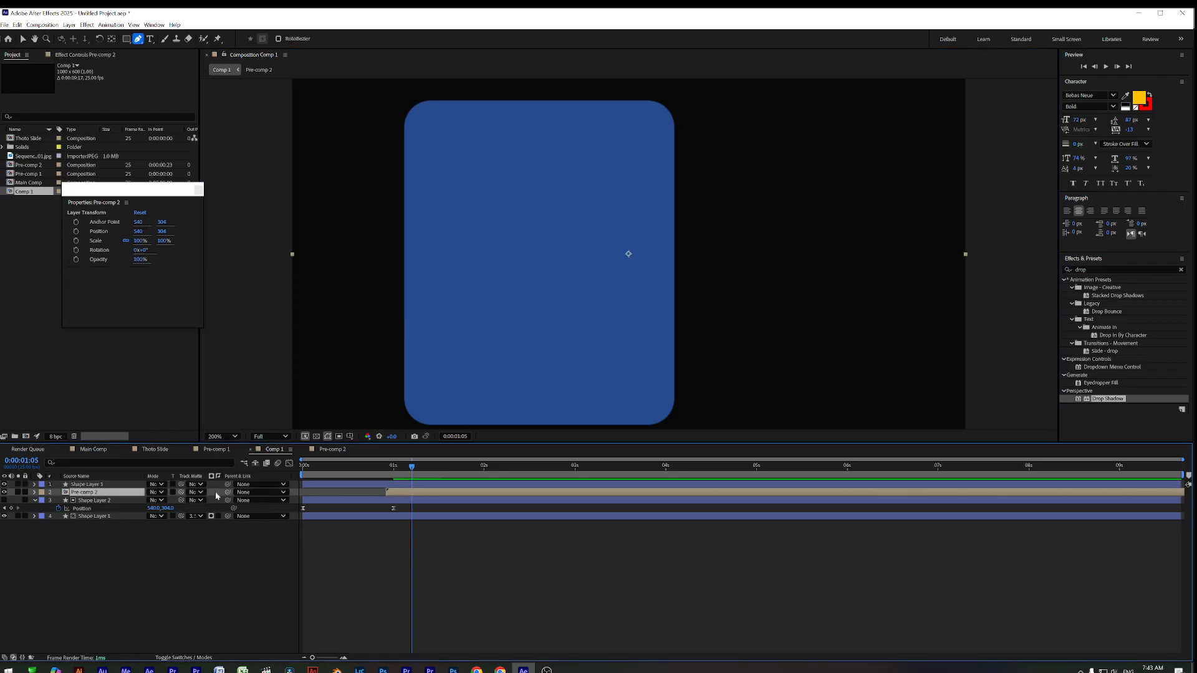
Move Shape Layer 3 below Pre-comp 2 in the layer stack
click(112, 488)
drag(112, 487, 108, 501)
click(416, 486)
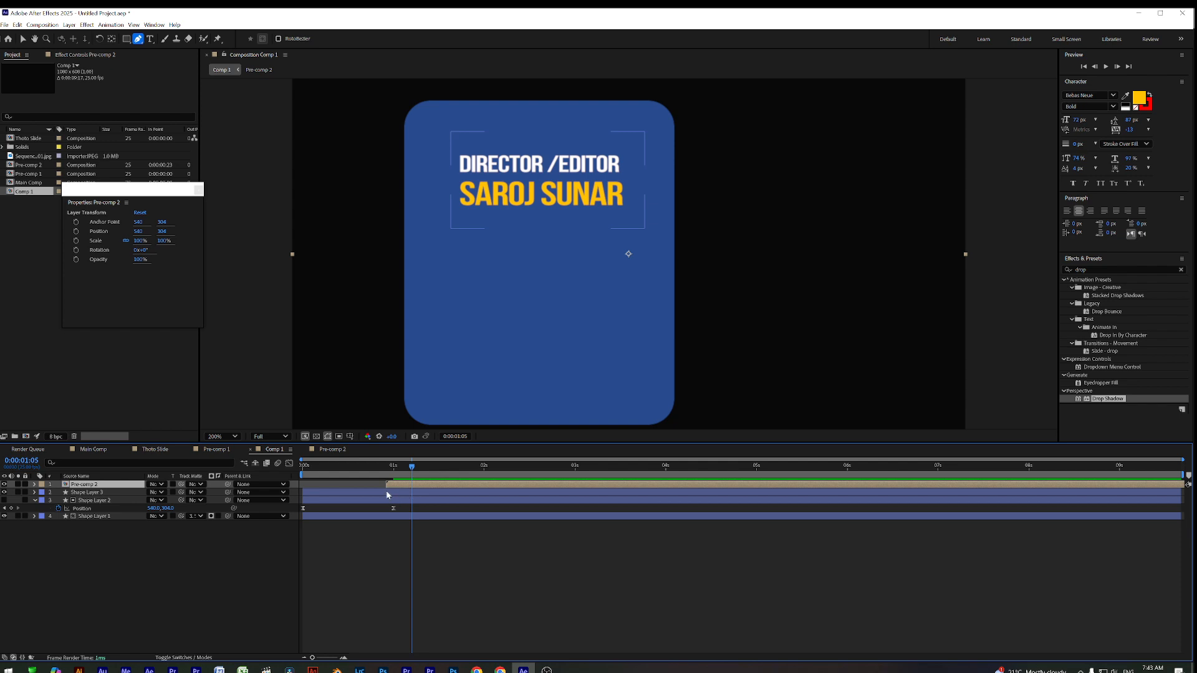
click(388, 492)
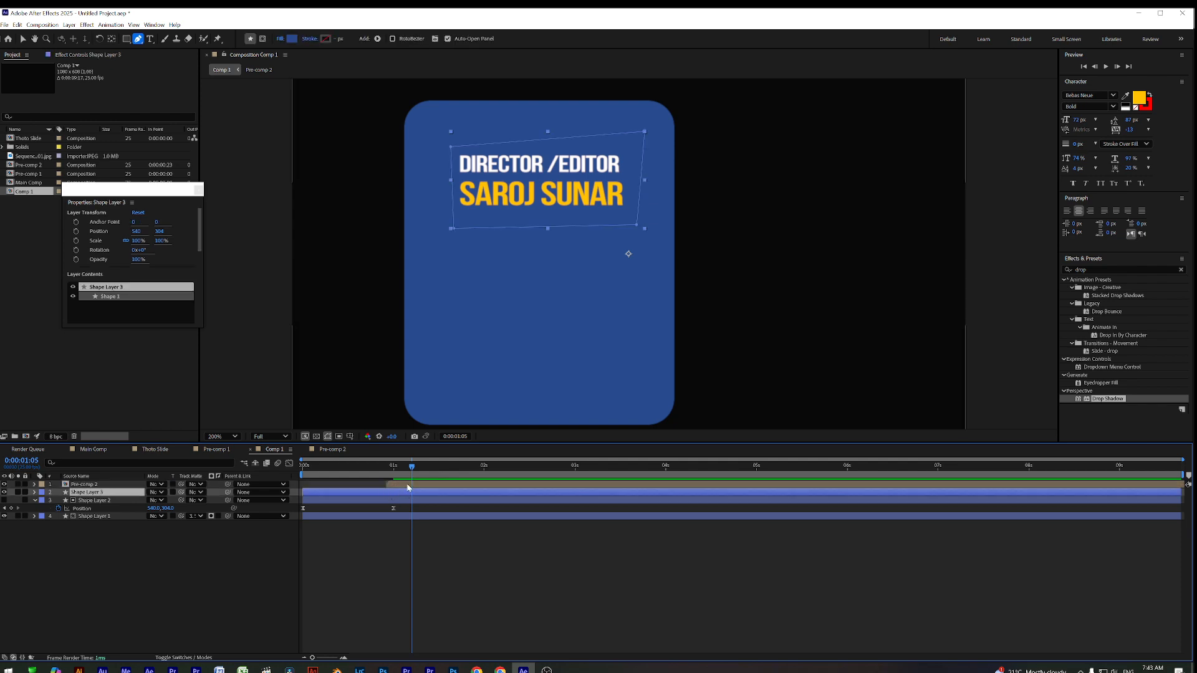
click(413, 487)
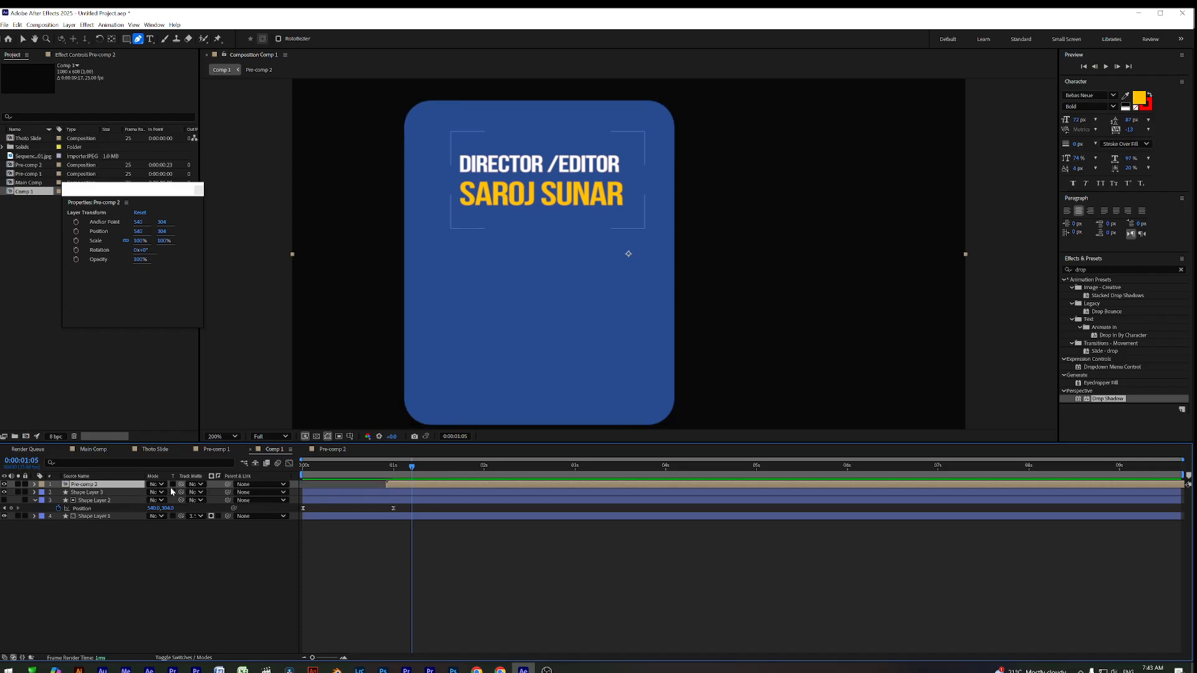
Keyframe Pre-comp 2's Position at 1:05, sliding it in from X 196 at 0:24
key(p)
click(59, 492)
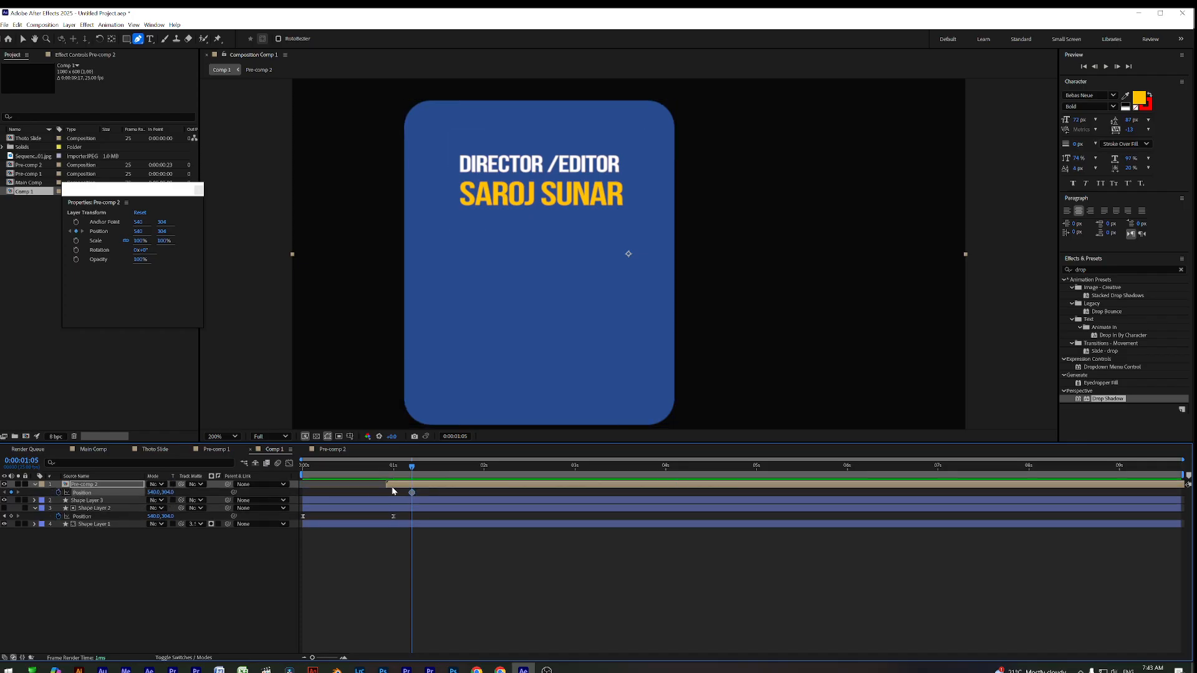
drag(408, 476, 391, 476)
drag(158, 494, 137, 494)
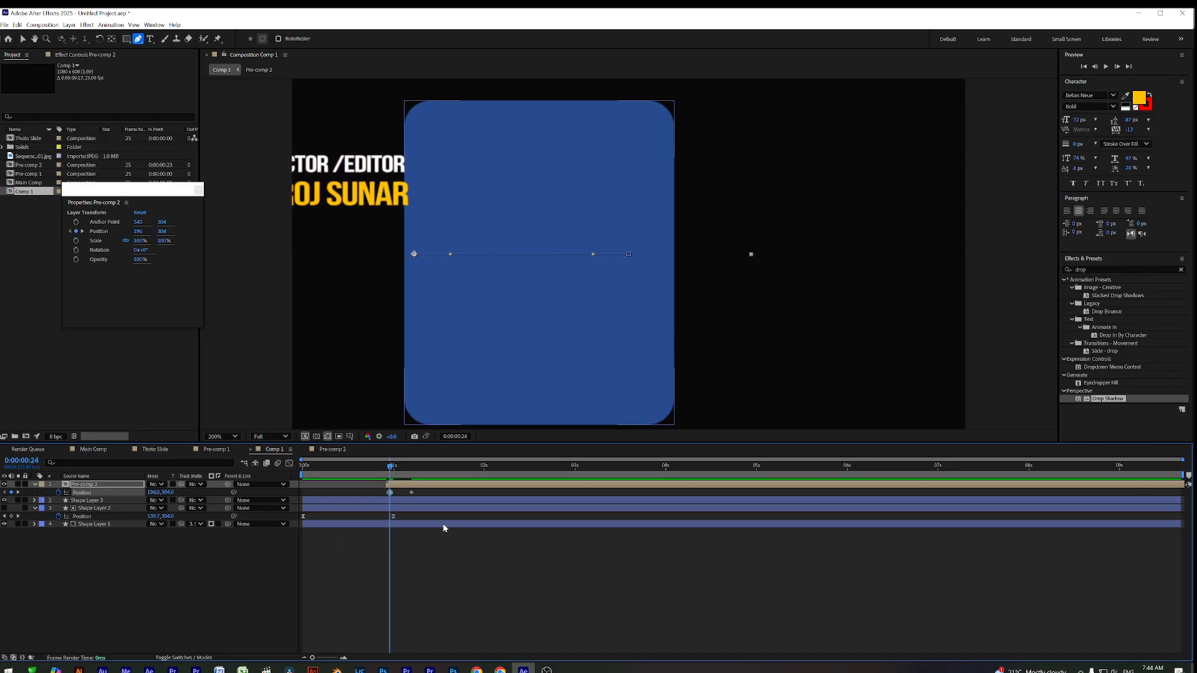
Try Pre-comp 2 as Shape Layer 3's track matte, preview, then set No Matte
click(409, 500)
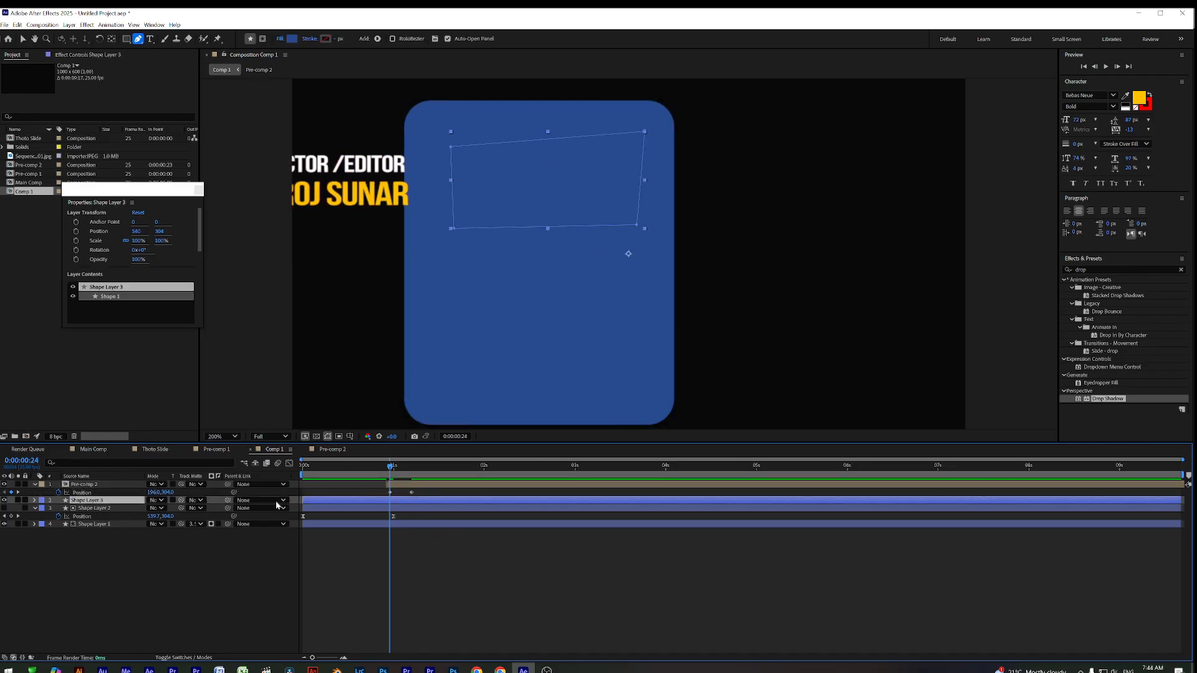
click(199, 500)
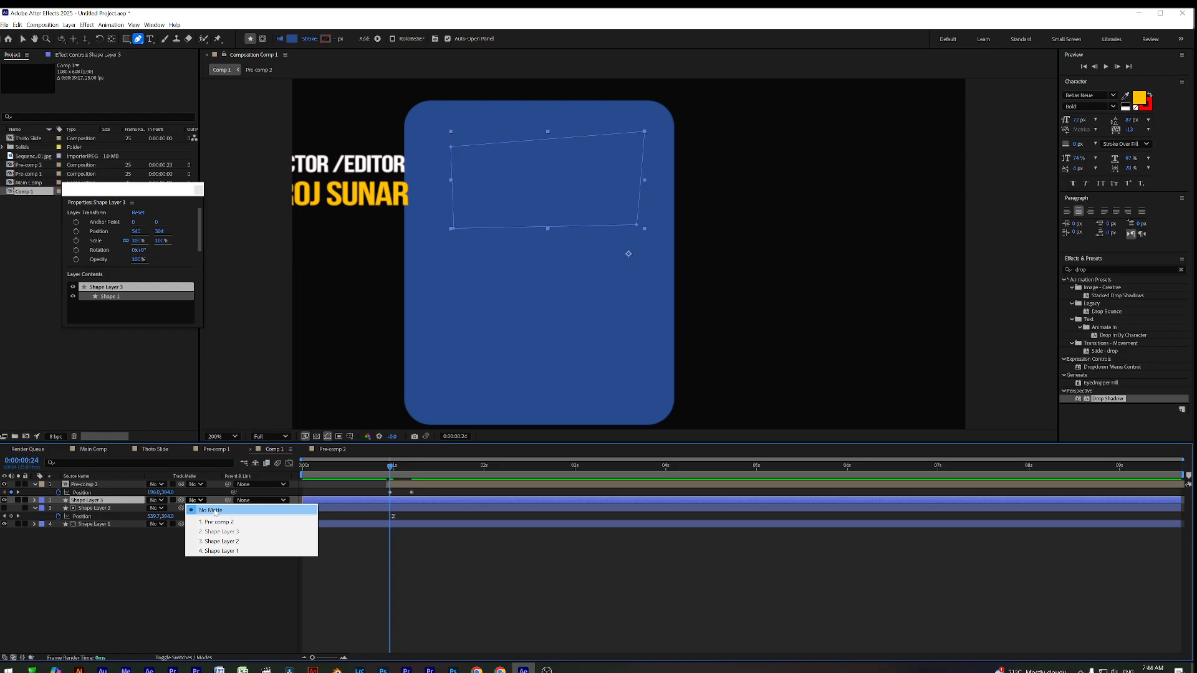
click(232, 522)
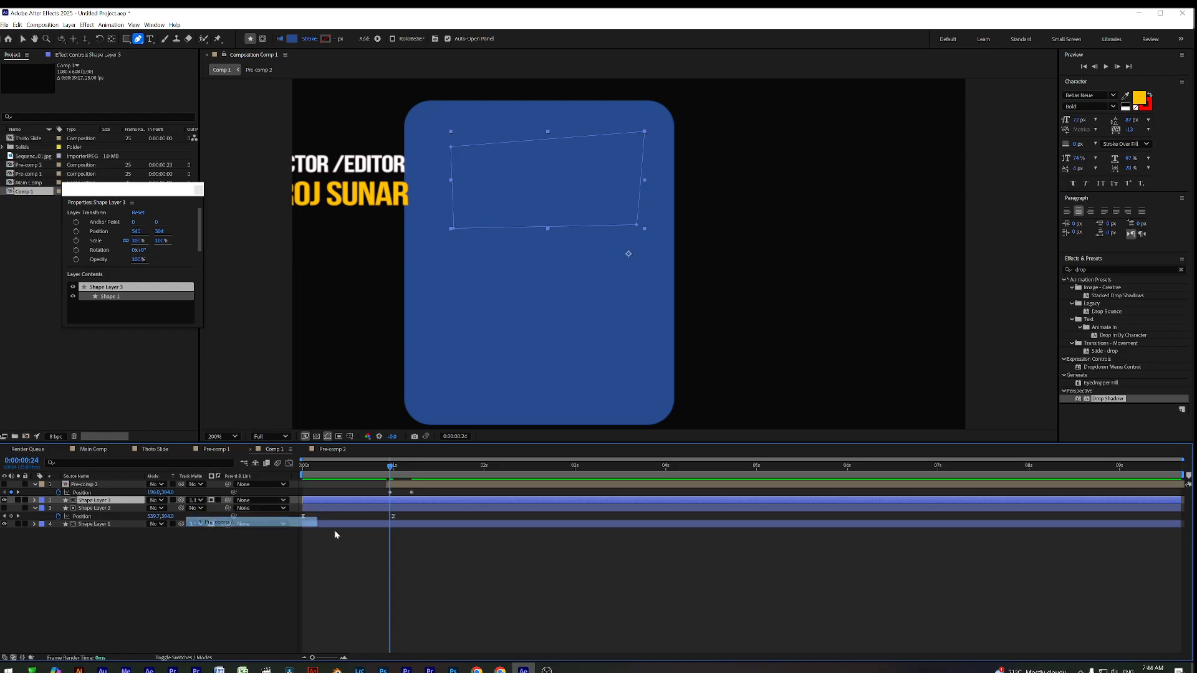
click(405, 468)
mouse_move(406, 469)
mouse_down()
mouse_move(423, 469)
mouse_move(362, 469)
mouse_move(414, 469)
mouse_move(368, 469)
mouse_move(402, 472)
mouse_up()
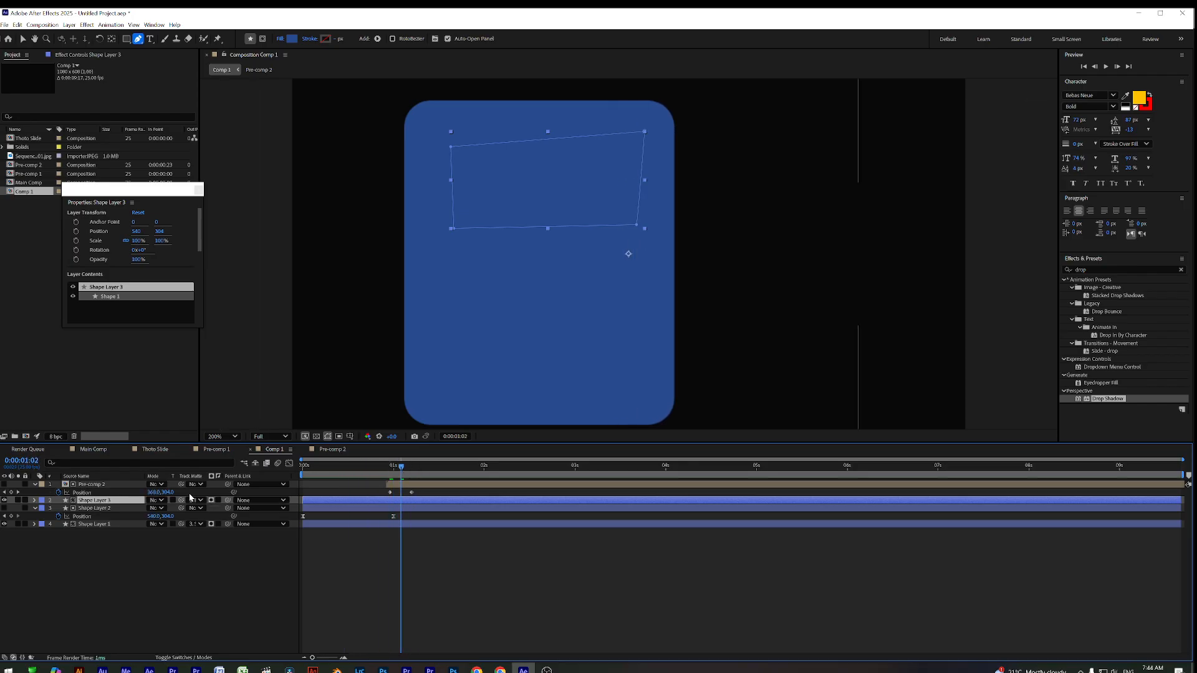
click(199, 501)
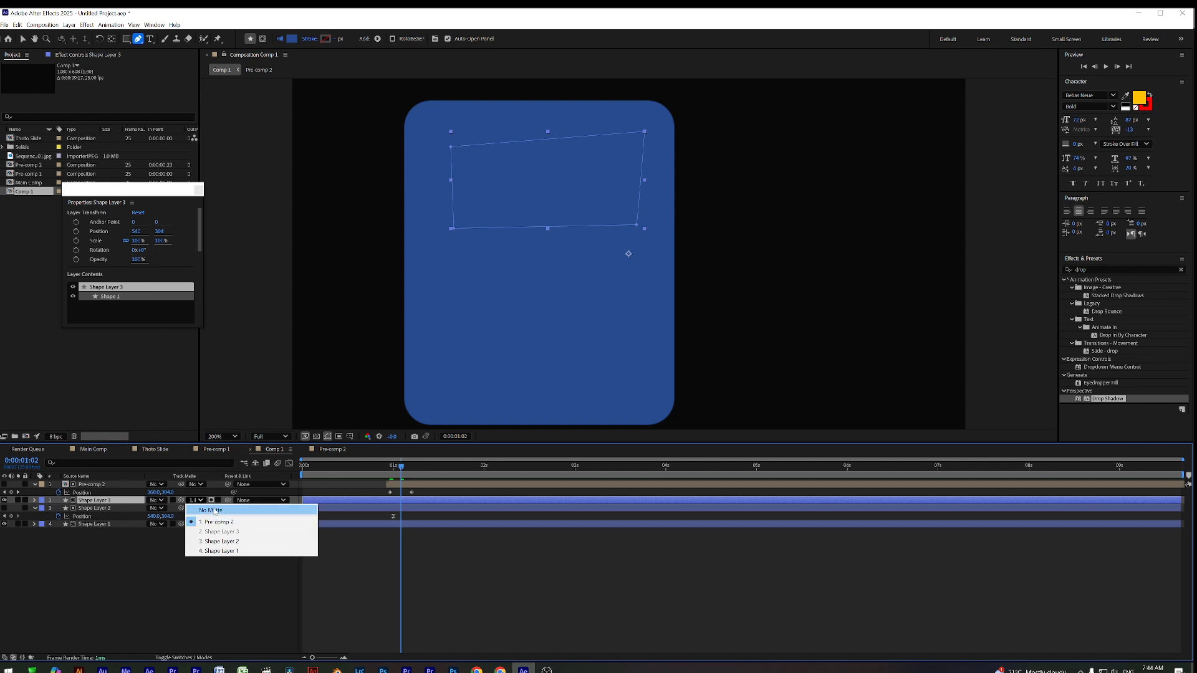
click(215, 510)
Undo the recent matte and shape edits back to the plain text layers
key(ctrl+z)
key(ctrl+z)
key(ctrl+z)
key(ctrl+z)
key(ctrl+z)
key(ctrl+z)
key(ctrl+z)
key(ctrl+z)
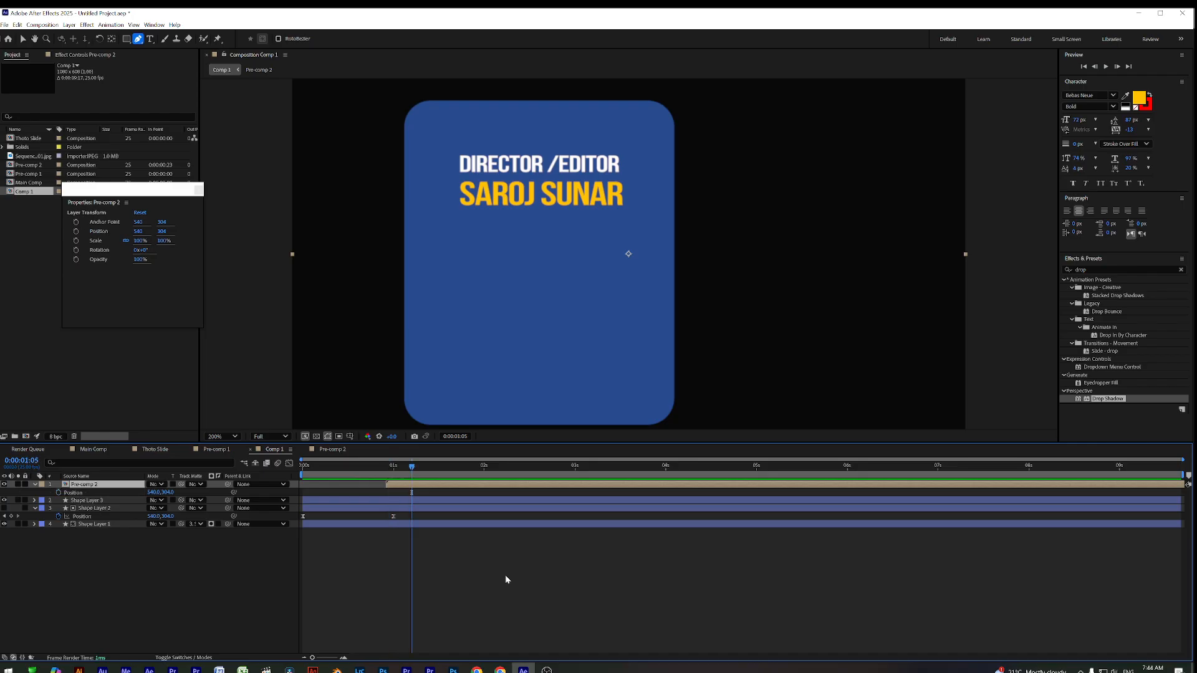
key(ctrl+z)
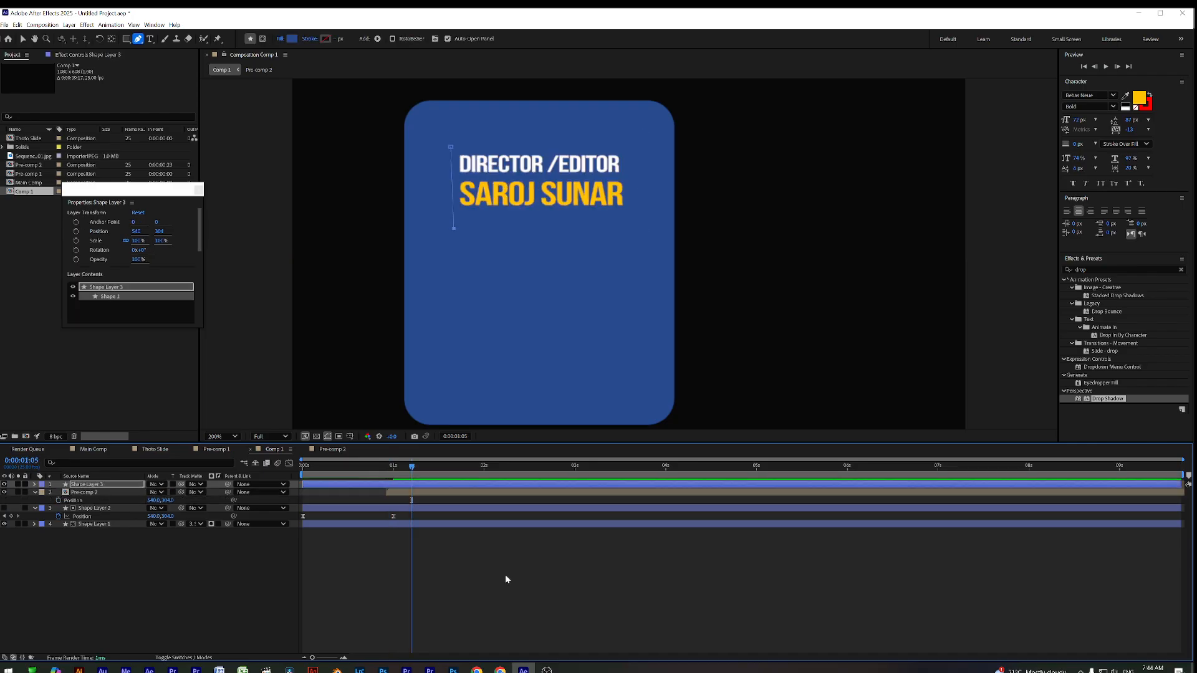
key(ctrl+z)
key(ctrl+z)
key(ctrl+z)
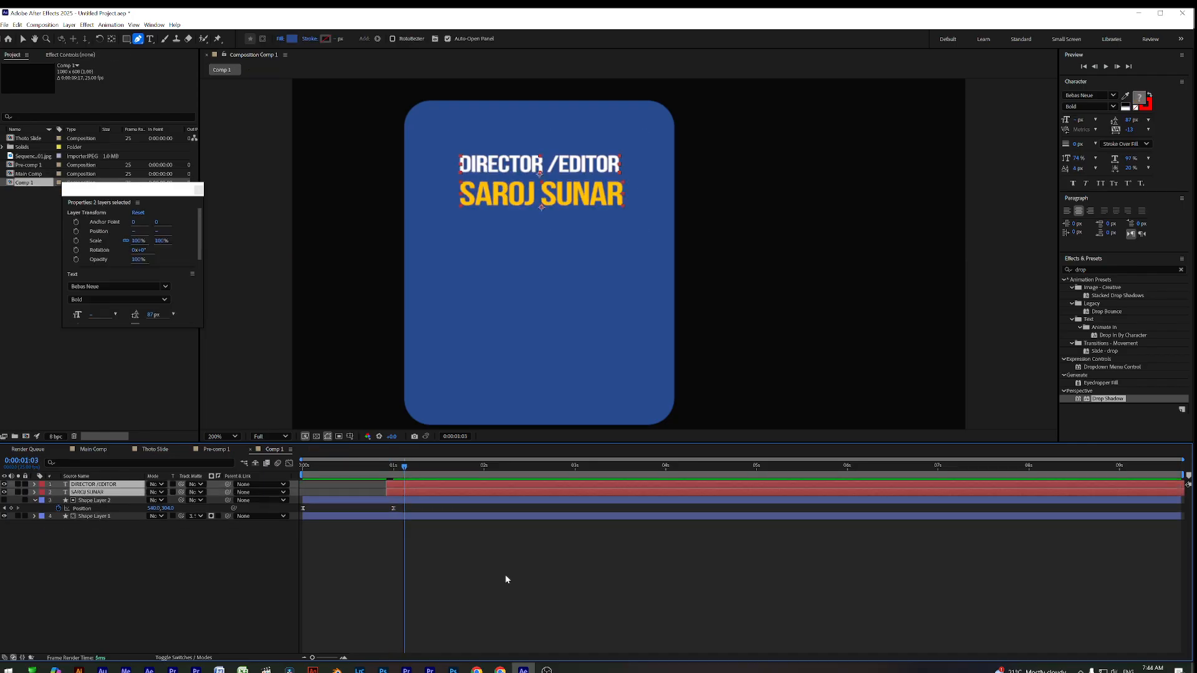
click(429, 559)
mouse_move(404, 466)
mouse_down()
mouse_move(360, 469)
mouse_move(435, 480)
mouse_move(304, 473)
mouse_move(402, 477)
mouse_up()
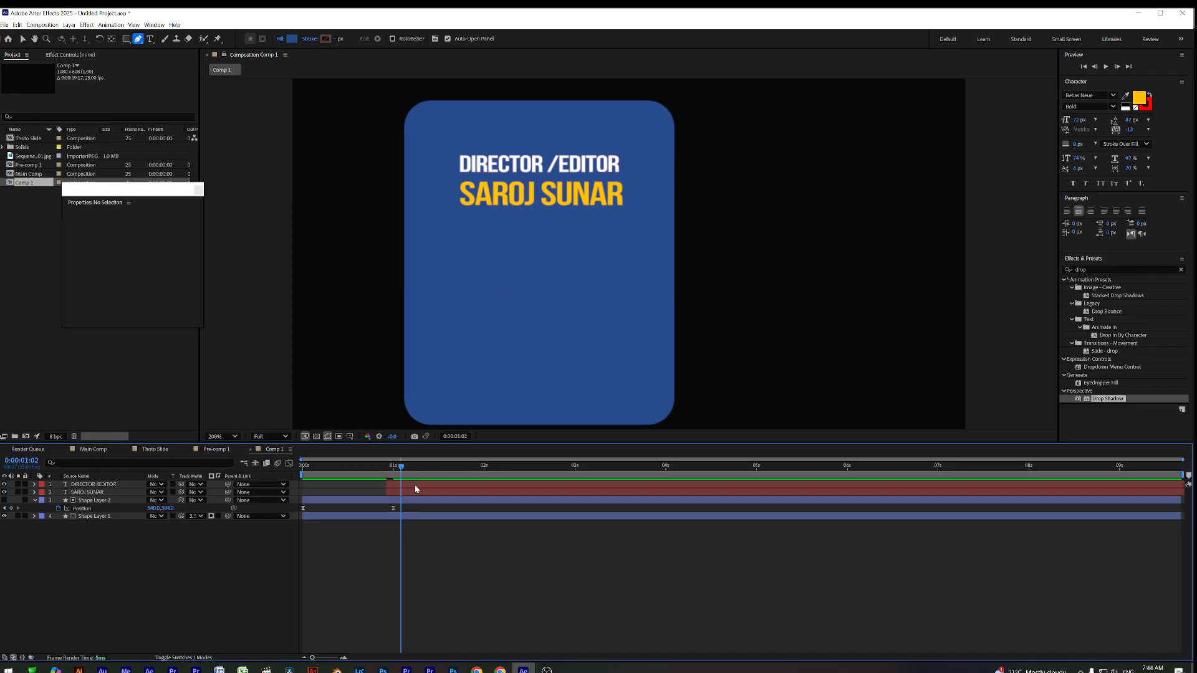
Keyframe both text layers' Position at 0:00:01:14 and offset them left to slide in
click(410, 483)
shift+click(409, 494)
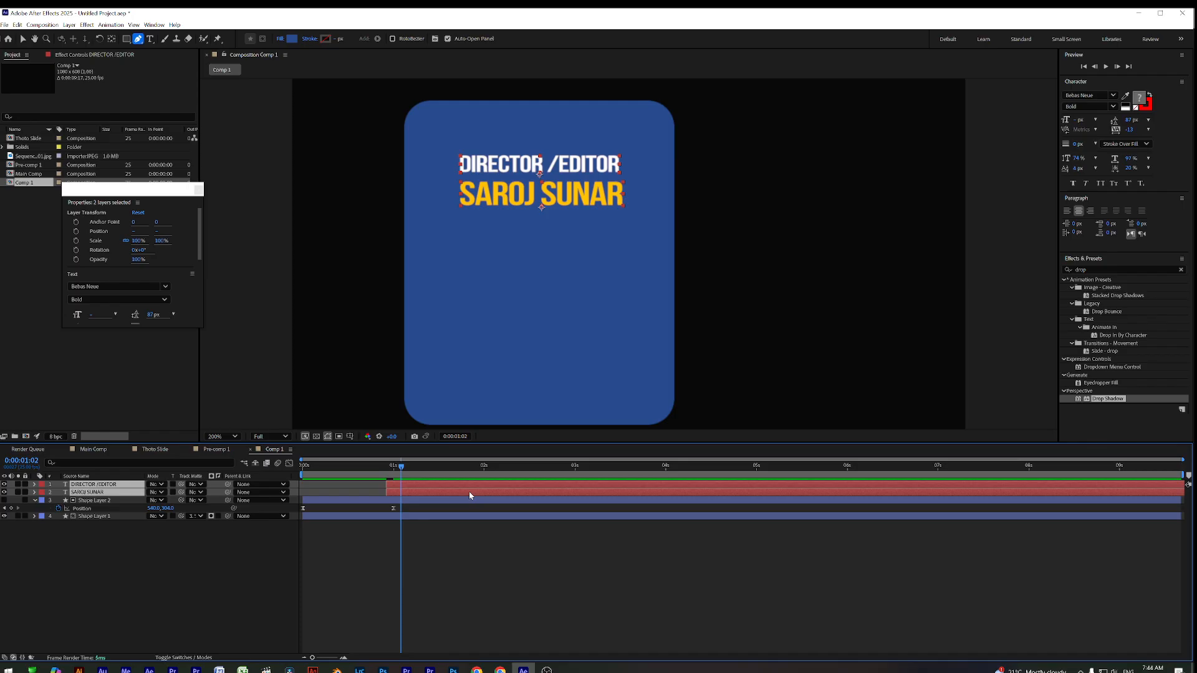
key(p)
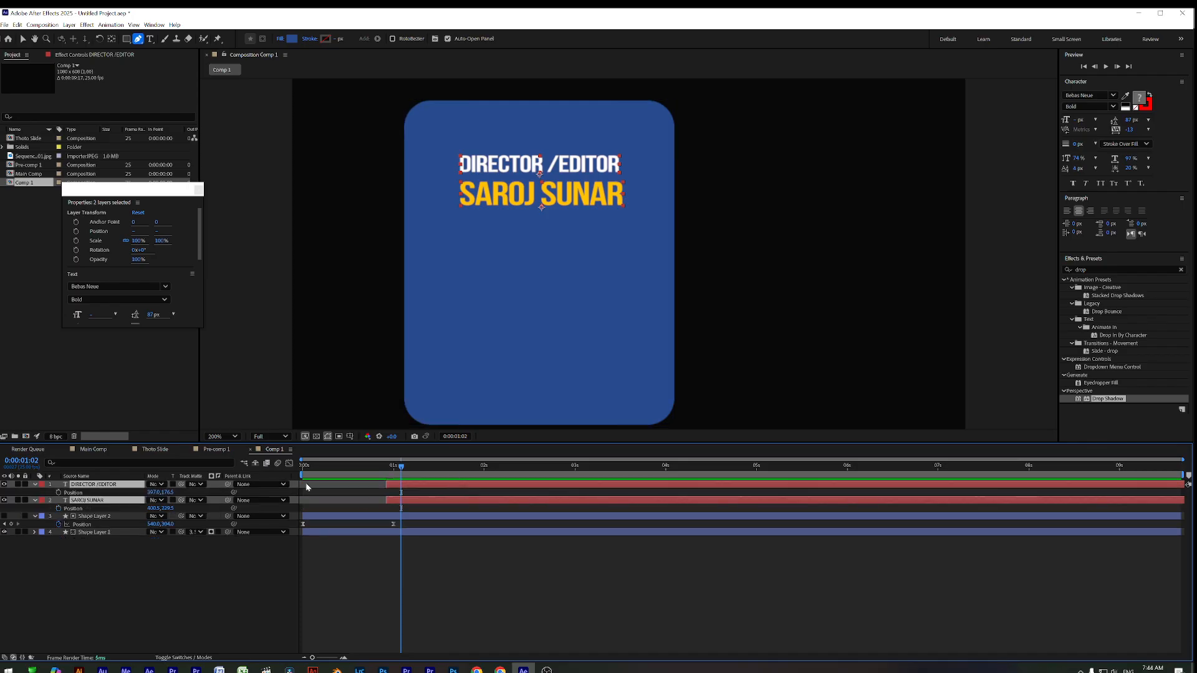
mouse_move(400, 468)
mouse_down()
mouse_move(445, 469)
mouse_move(387, 476)
mouse_up()
click(59, 493)
drag(151, 493, 123, 491)
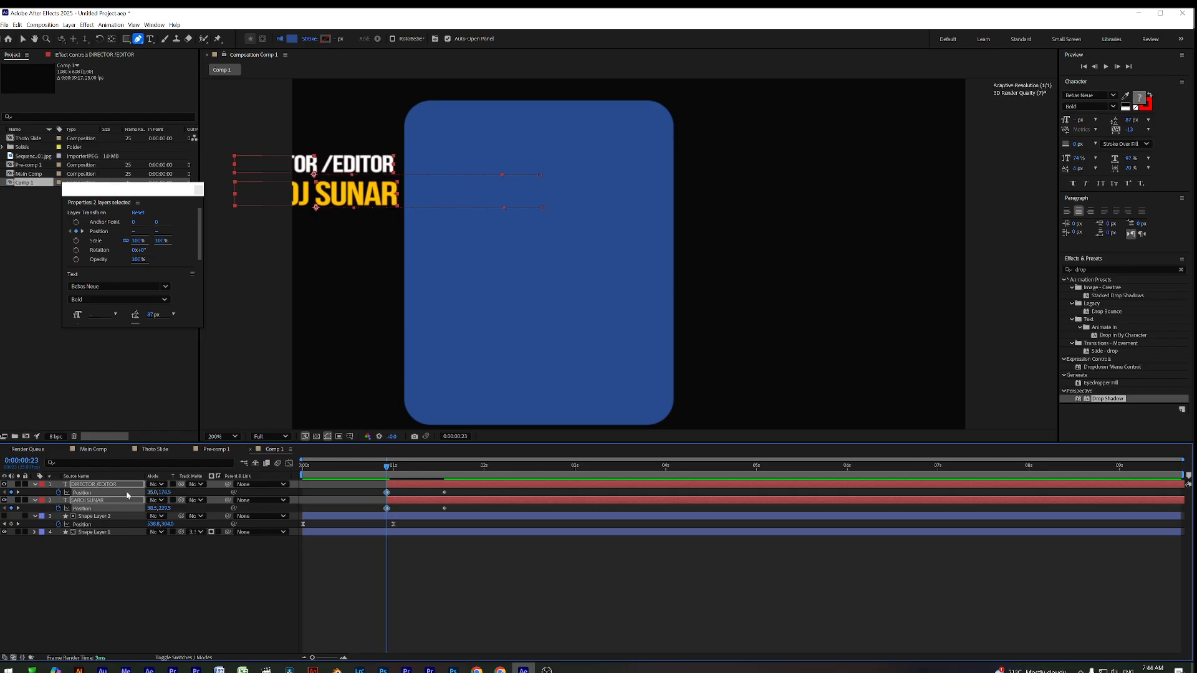
key(space)
key(space)
Apply Easy Ease to all four Position keyframes and preview the eased slide-in
drag(394, 471, 420, 487)
click(426, 502)
click(434, 487)
right_click(433, 490)
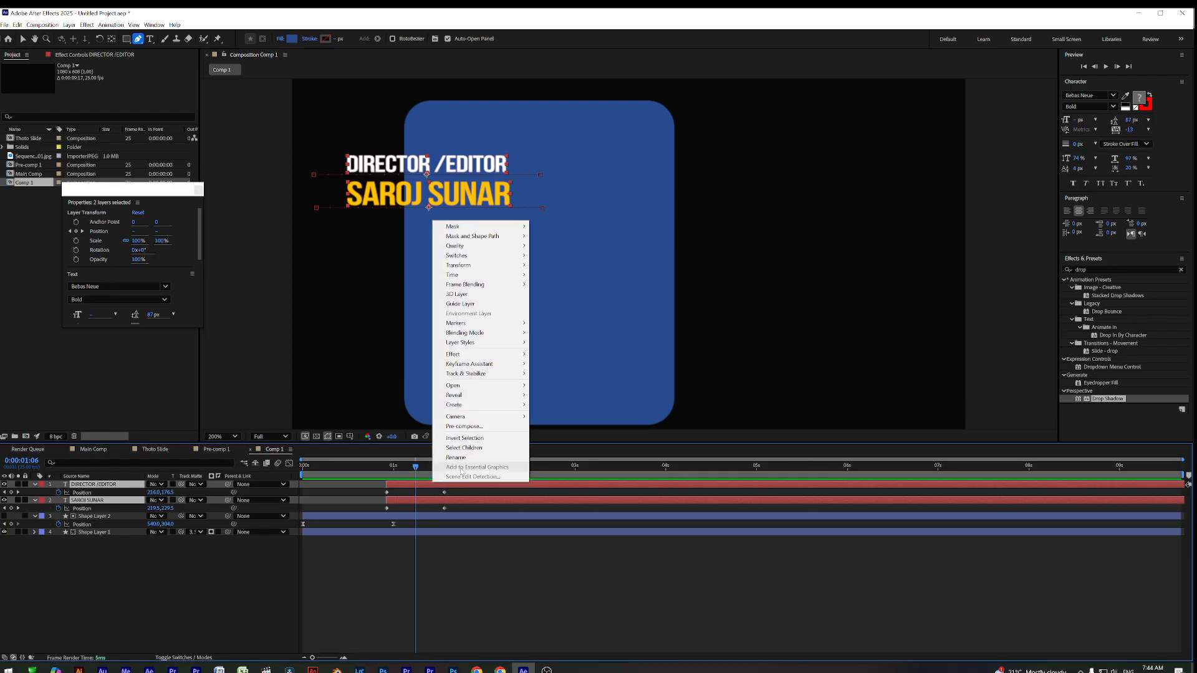
drag(373, 487, 451, 513)
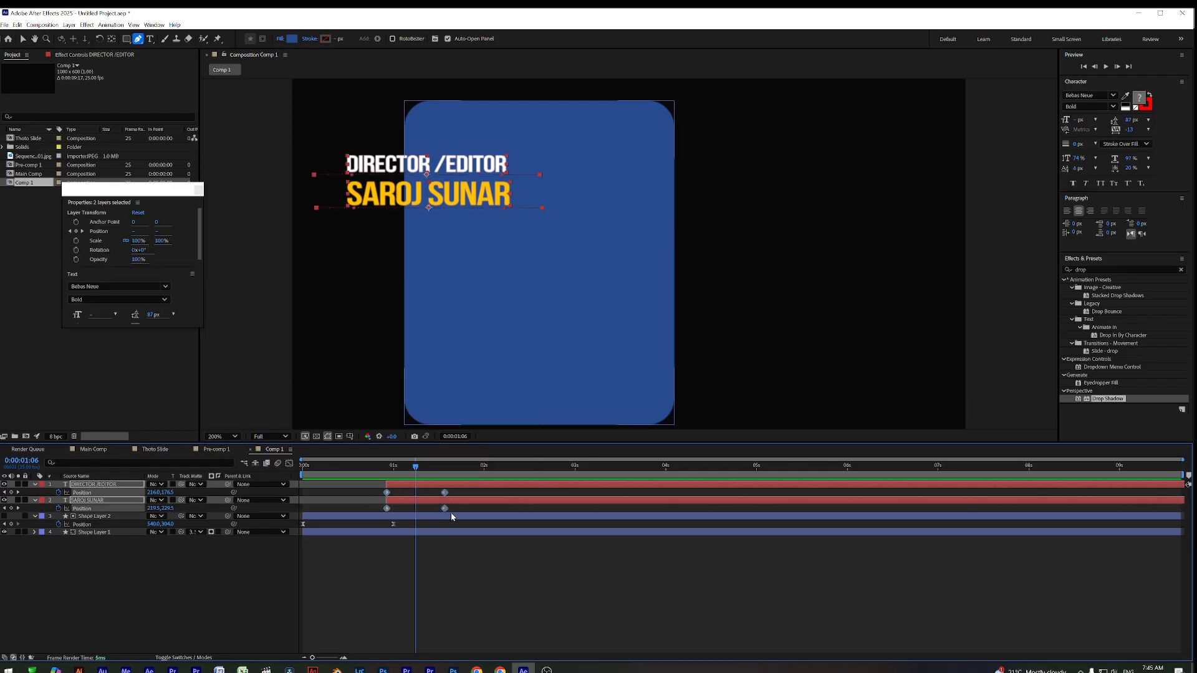
key(F9)
drag(399, 477, 445, 483)
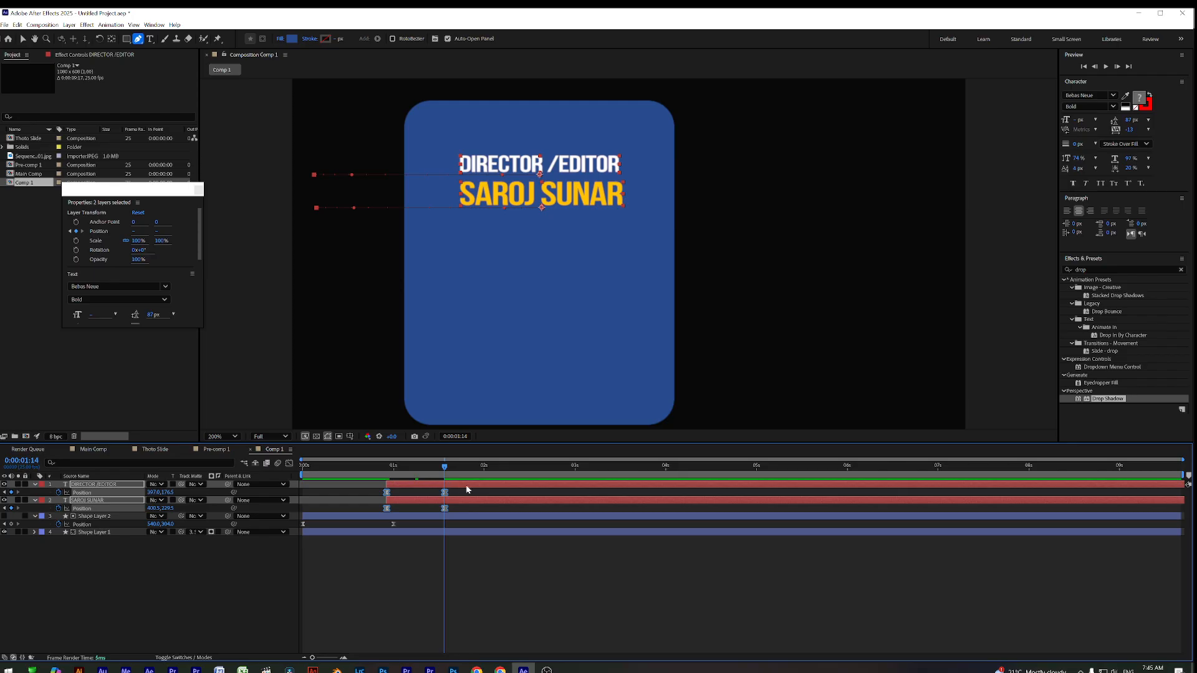
right_click(466, 489)
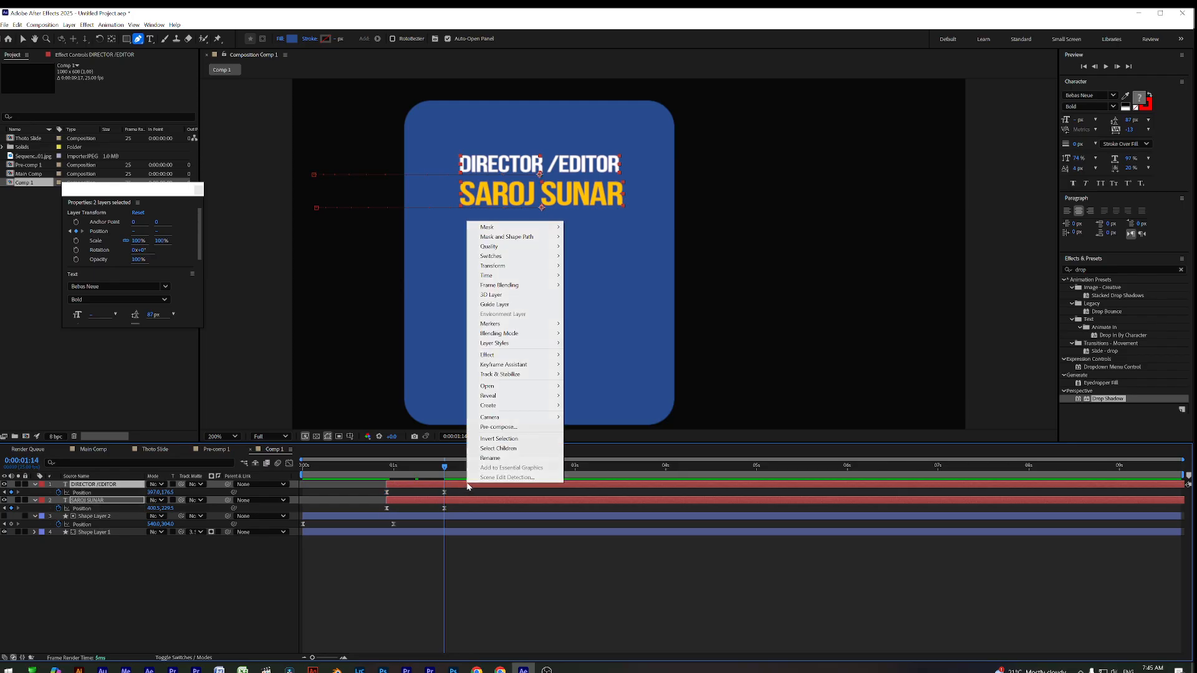
click(517, 428)
click(651, 410)
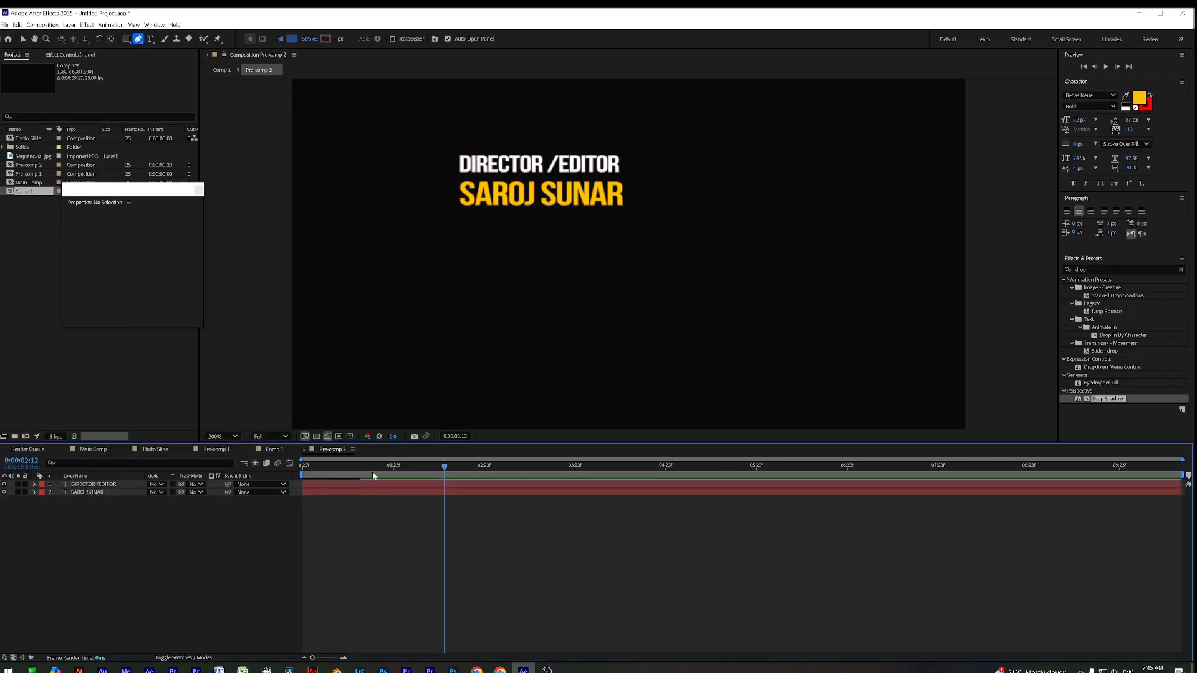
click(274, 450)
drag(380, 471, 440, 476)
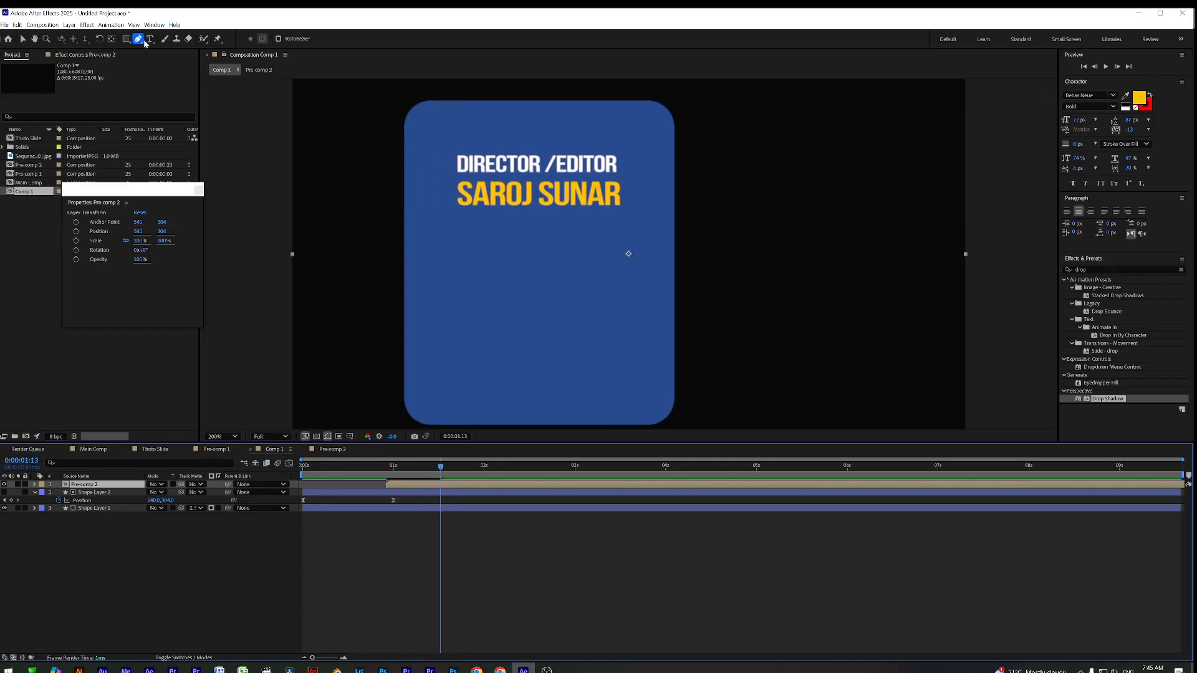
click(430, 556)
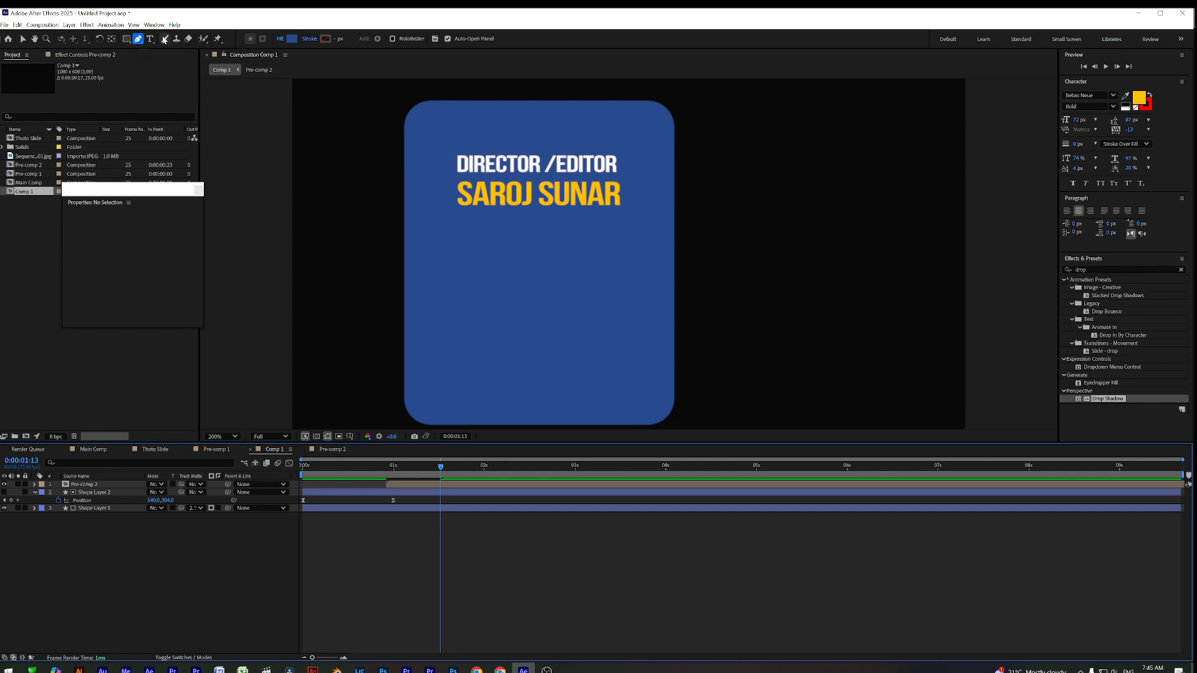
click(451, 147)
click(451, 225)
click(616, 230)
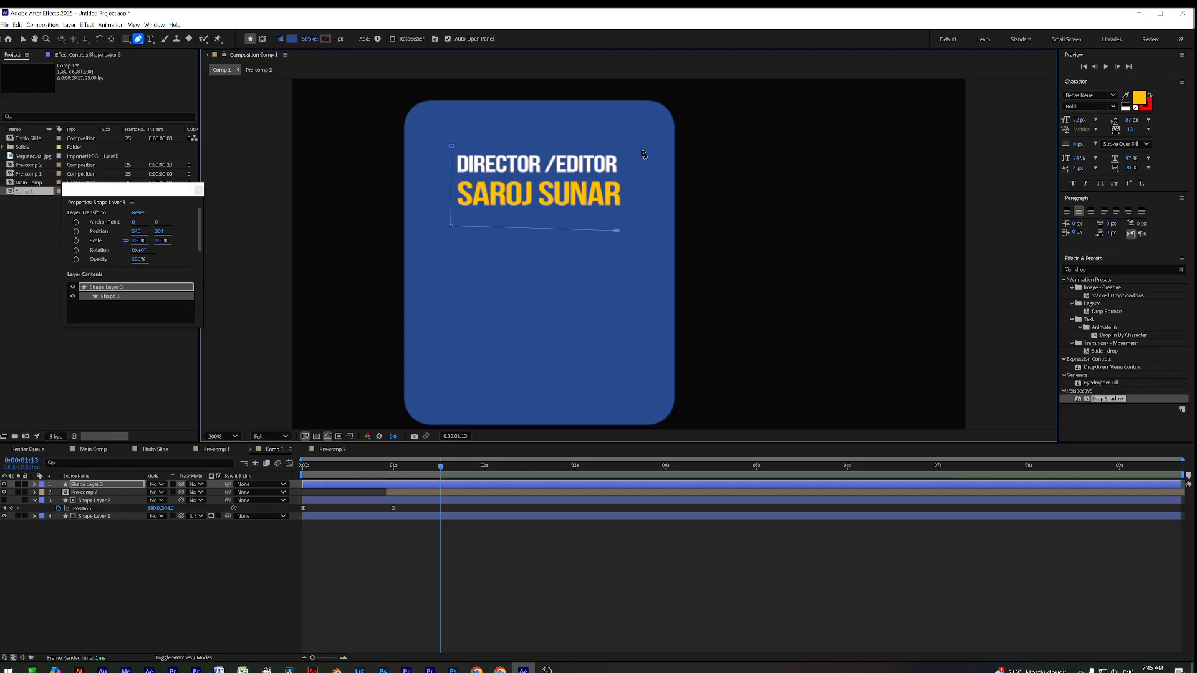
click(450, 147)
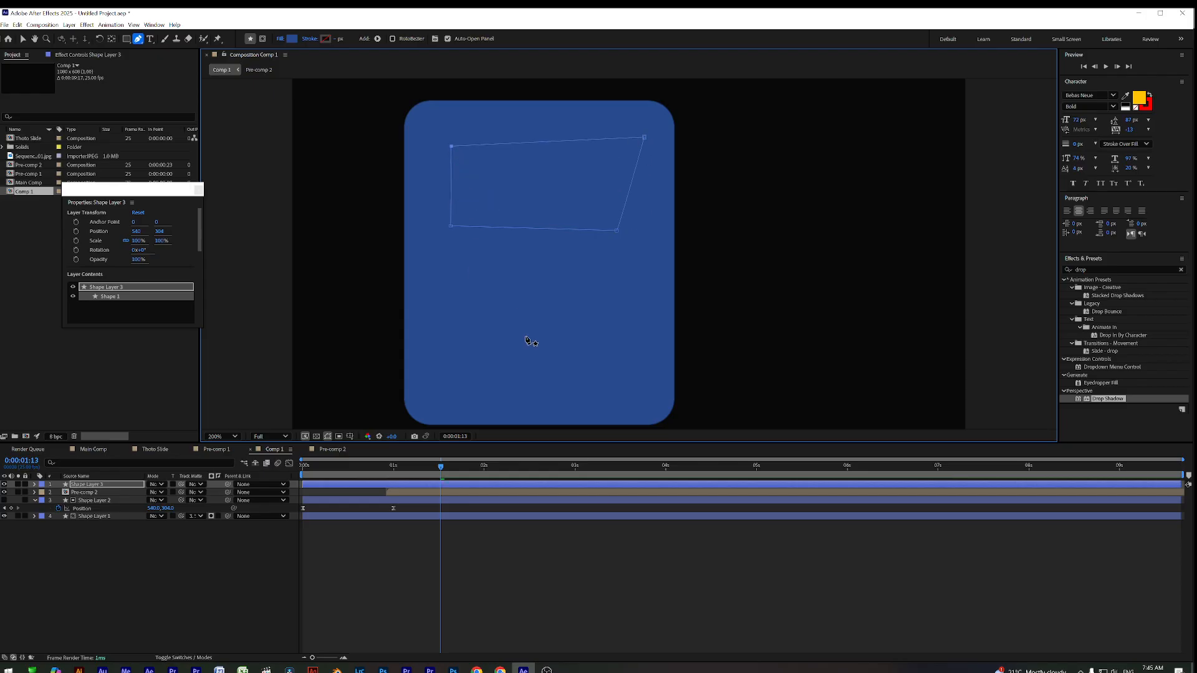
click(393, 493)
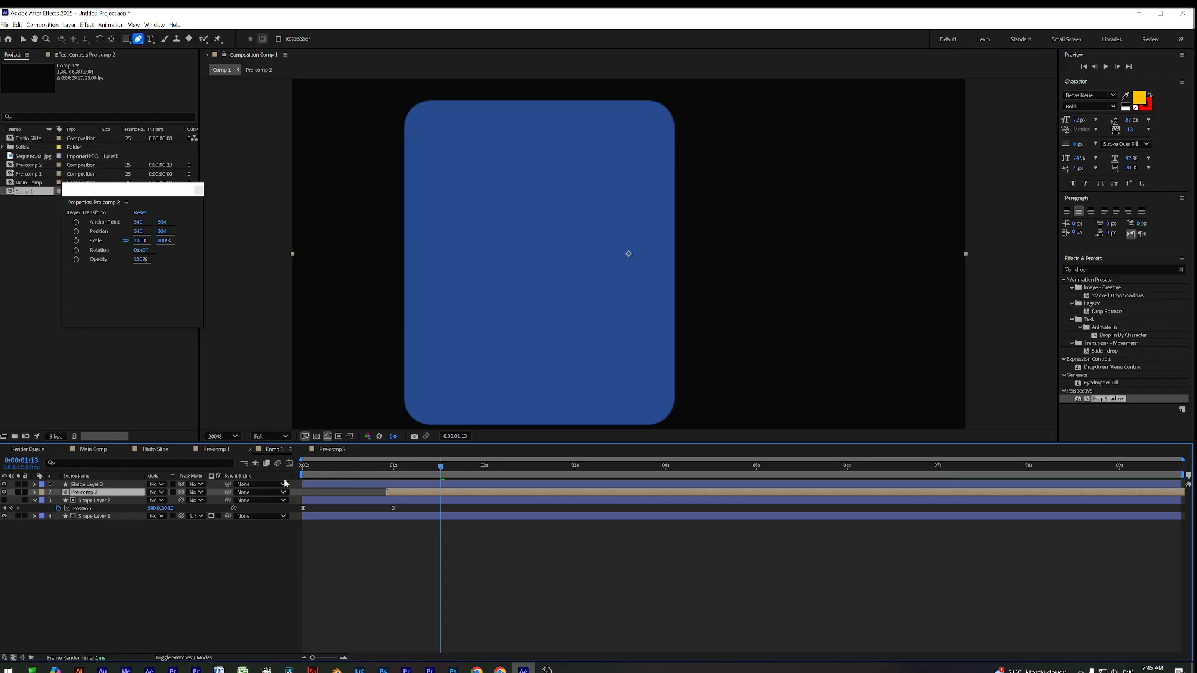
drag(392, 478, 419, 480)
click(400, 484)
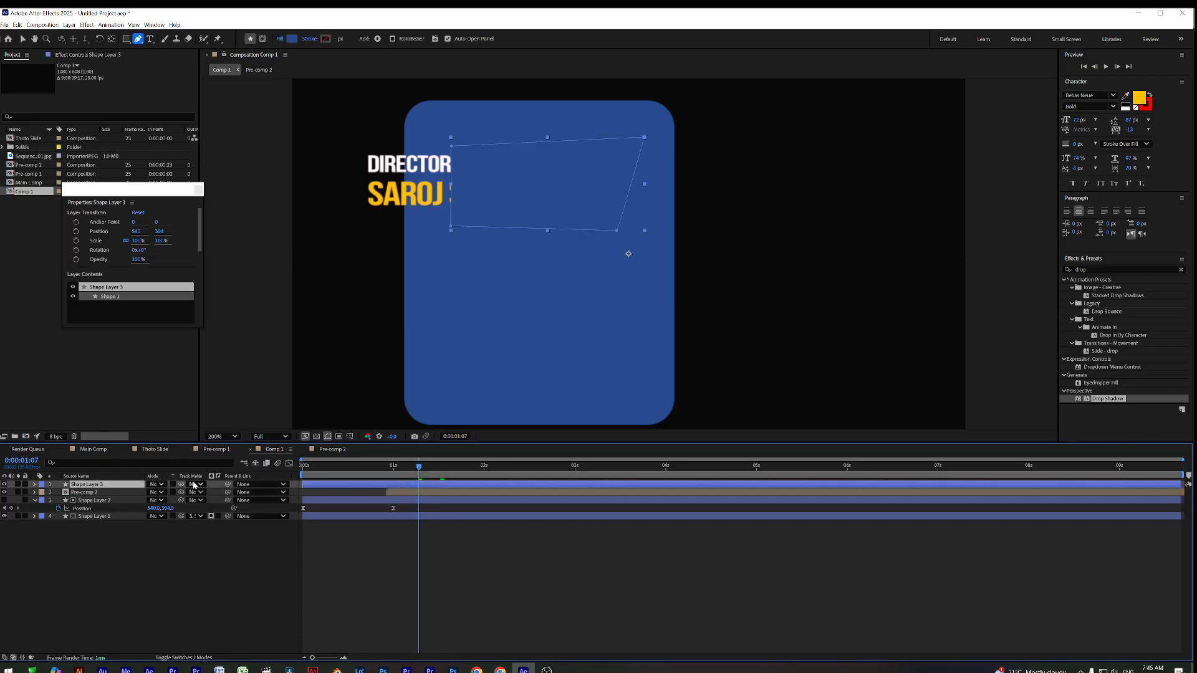
drag(114, 486, 118, 497)
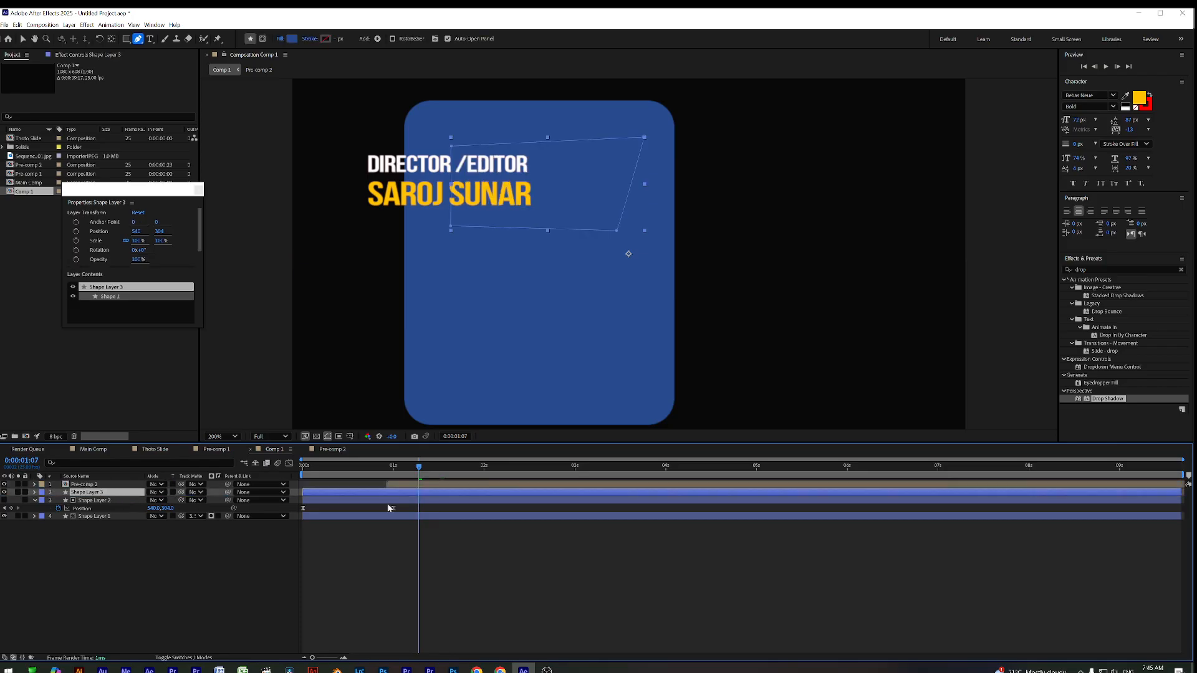
click(429, 486)
click(408, 492)
click(200, 494)
click(212, 514)
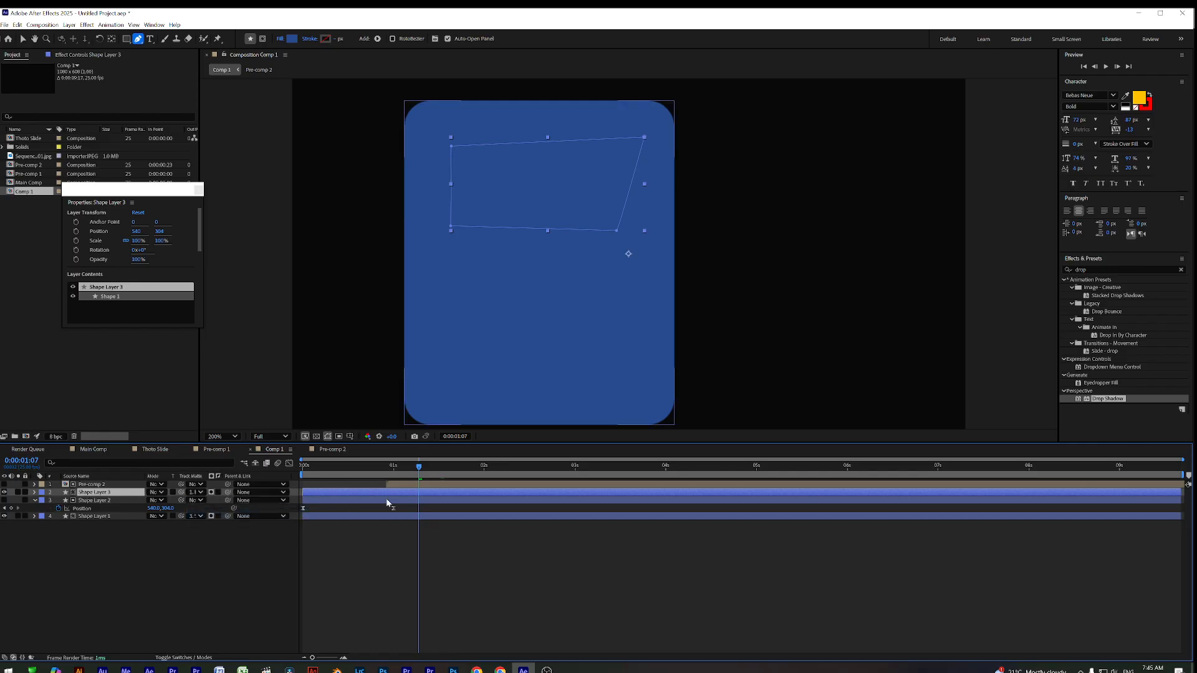
drag(401, 474, 426, 474)
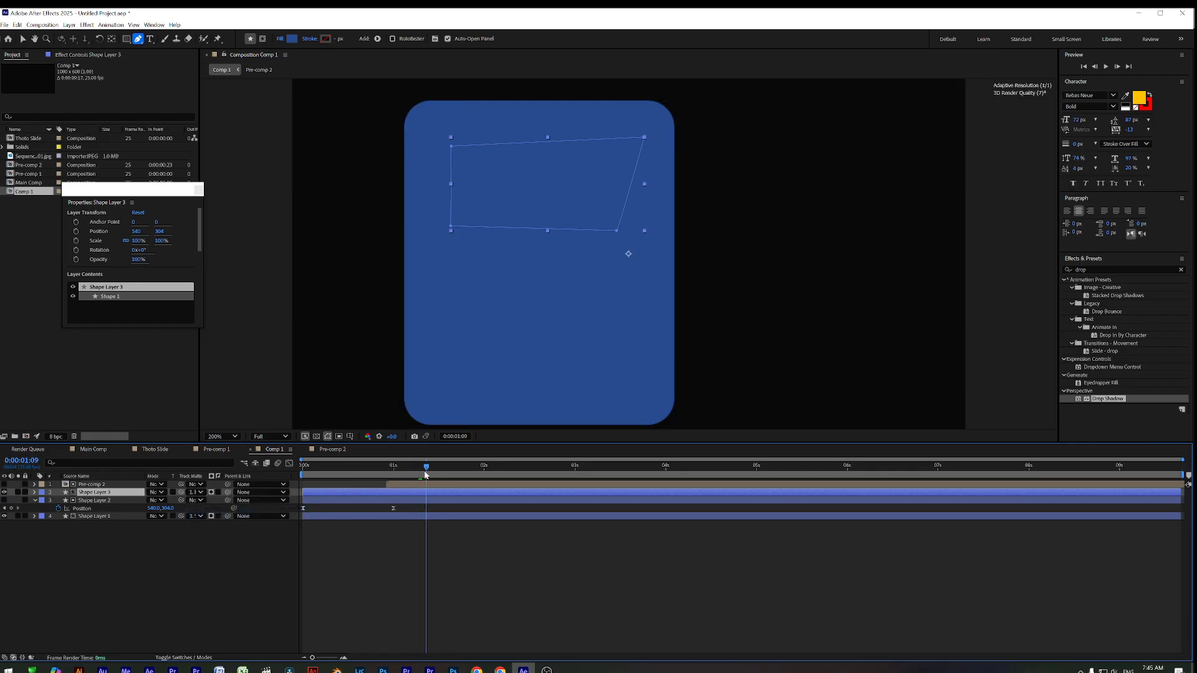
key(ctrl+z)
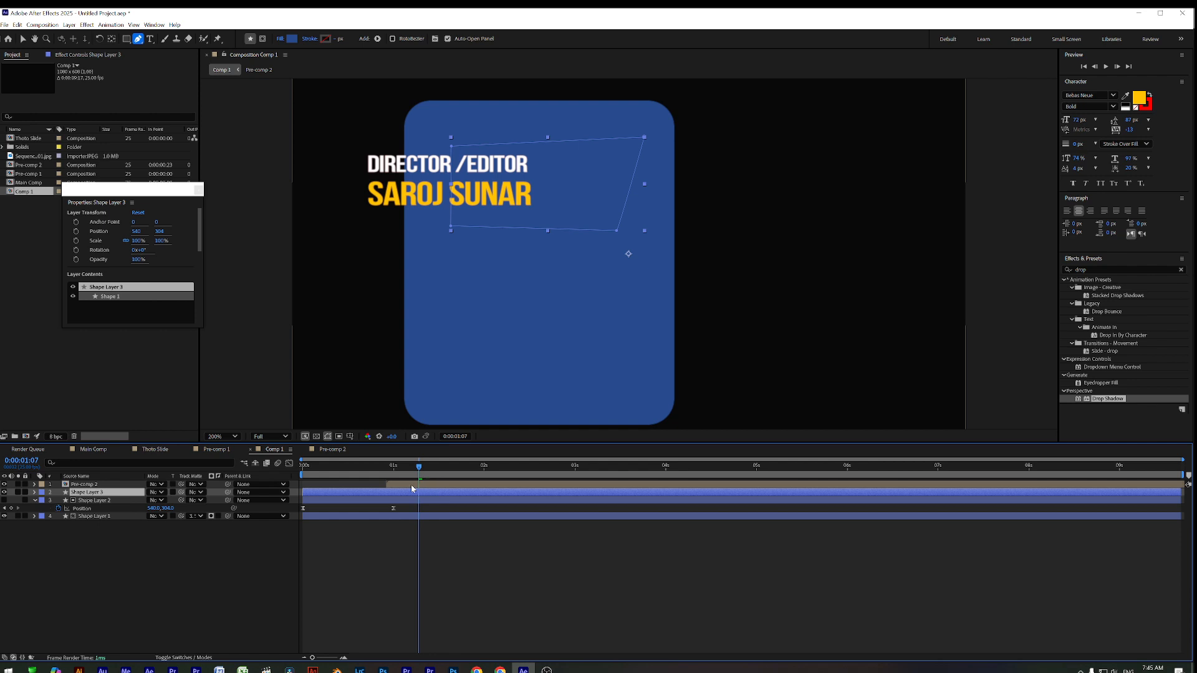
key(ctrl+])
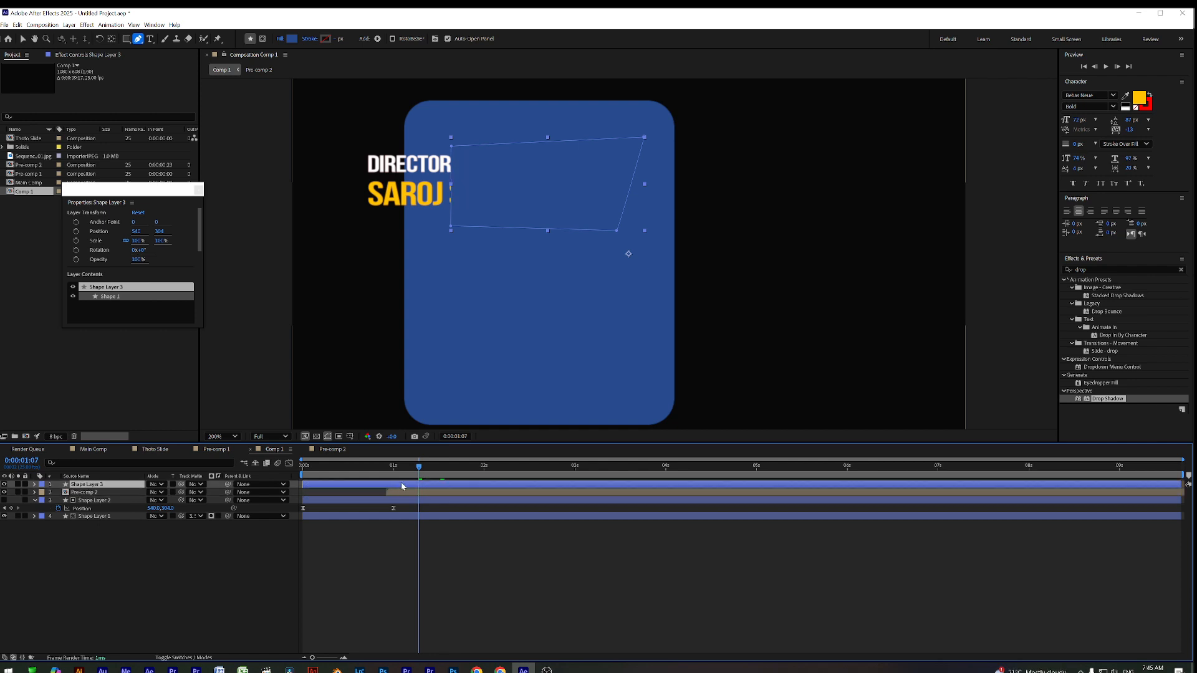
key(space)
click(407, 475)
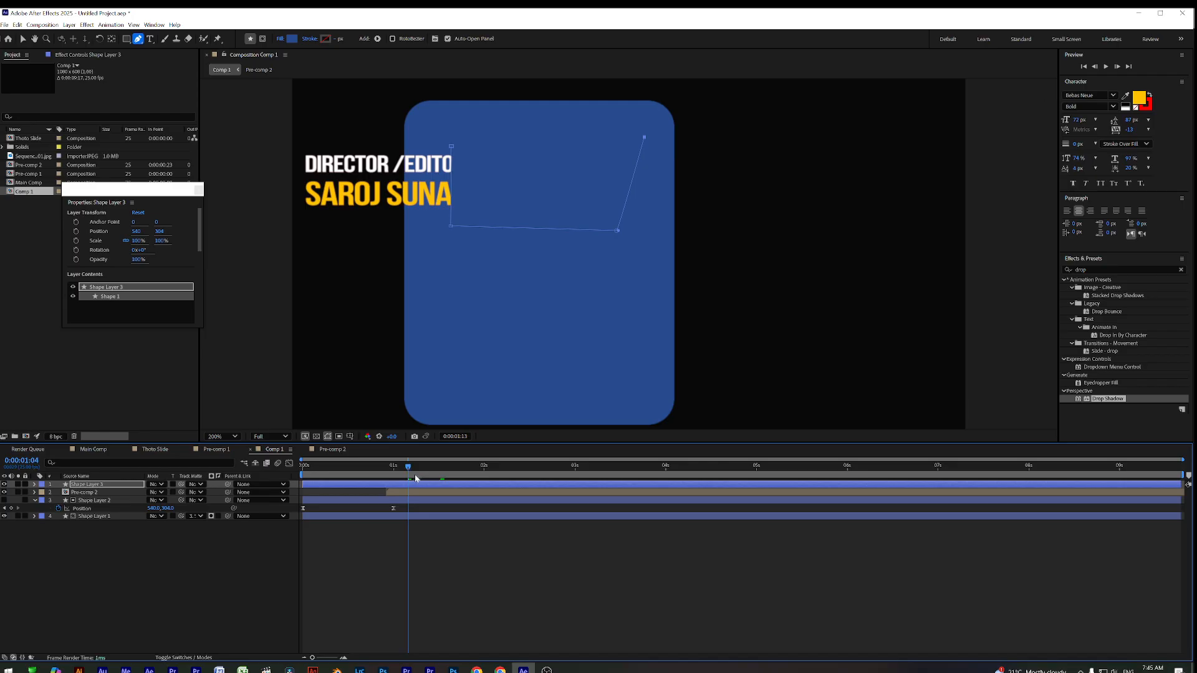
key(ctrl+z)
key(ctrl+z)
key(Delete)
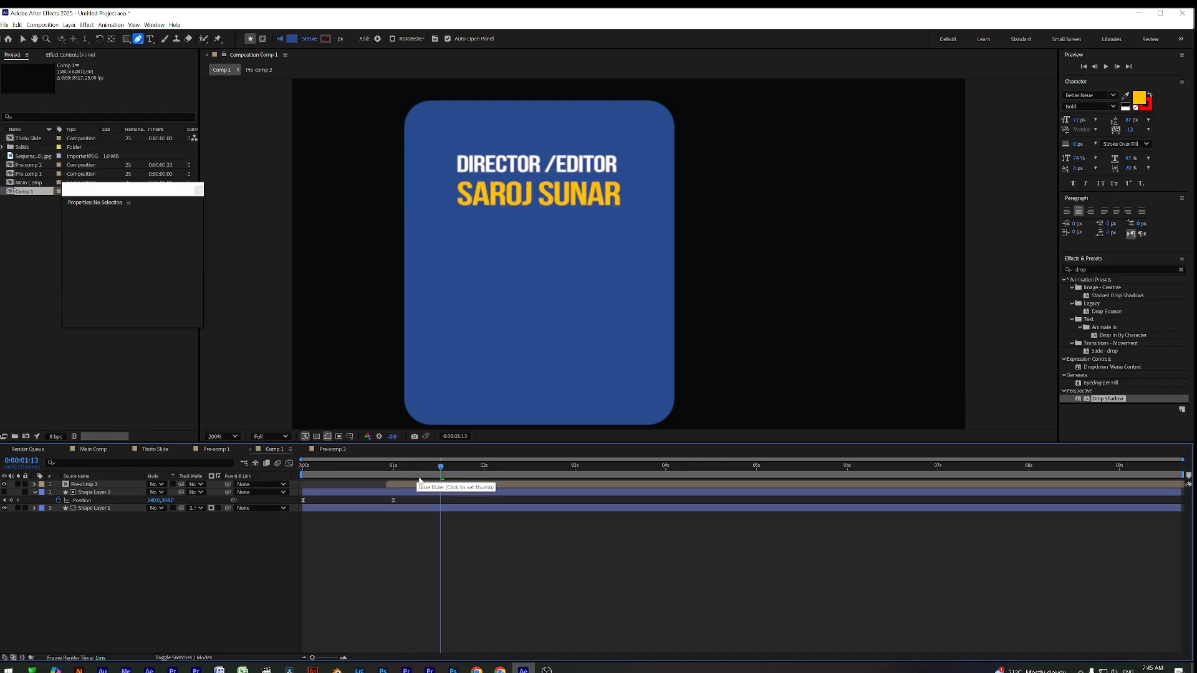
Draw a four-point freeform mask around the title text on Pre-comp 2
drag(419, 480, 445, 479)
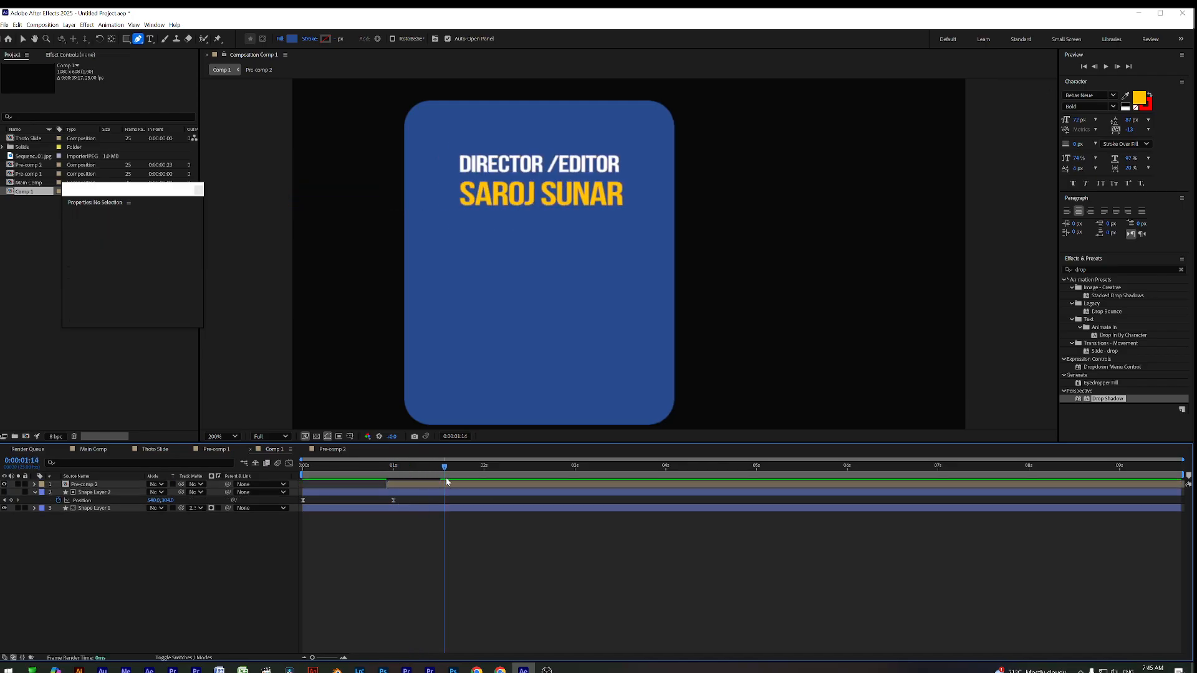
click(430, 486)
click(138, 39)
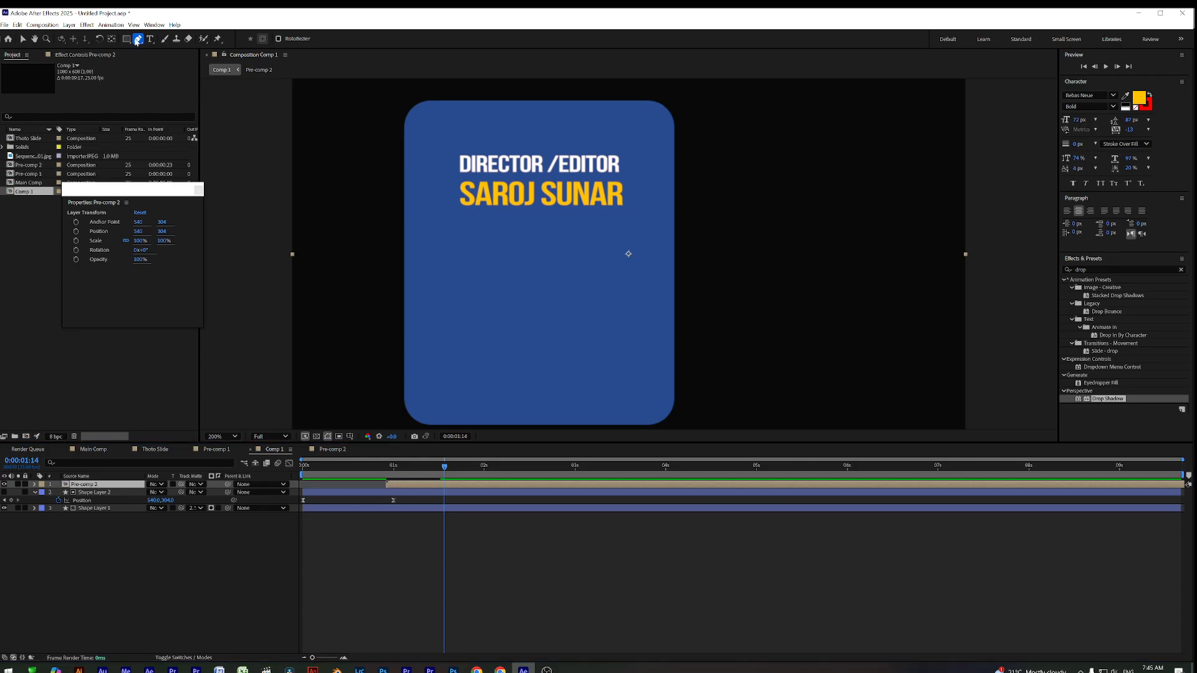
click(455, 151)
click(454, 223)
click(638, 209)
click(633, 131)
click(455, 151)
Preview the masked title animation from the start, then undo the hand-drawn mask
drag(430, 467, 421, 500)
click(374, 474)
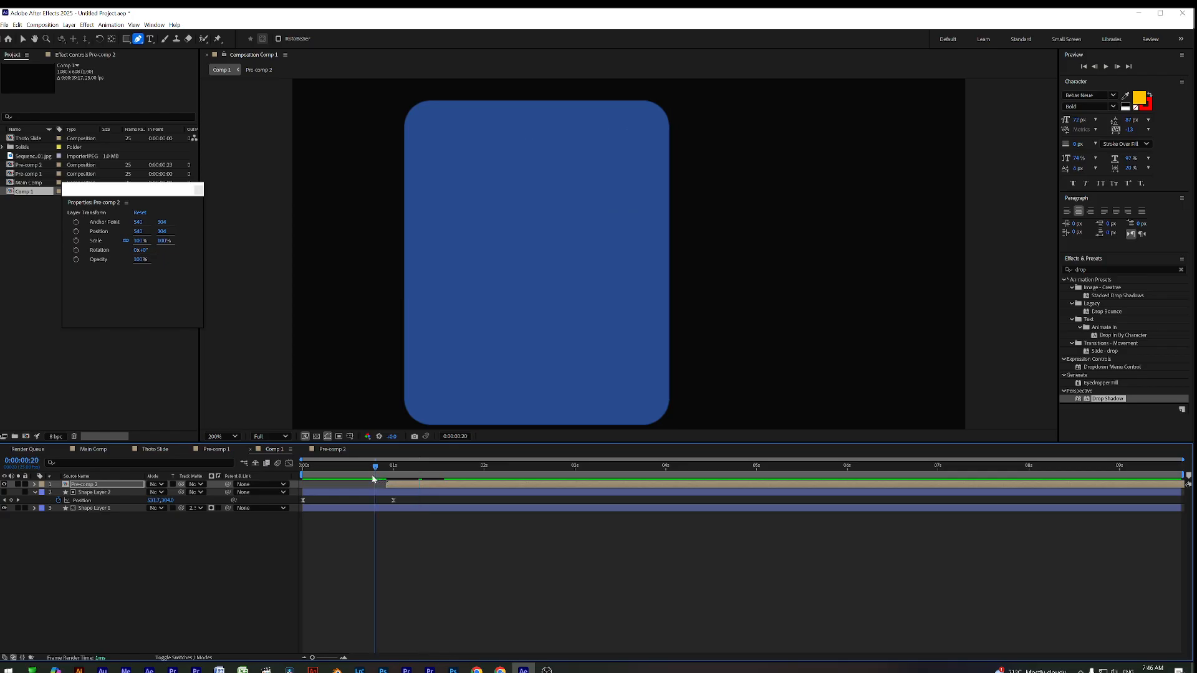
key(Home)
key(space)
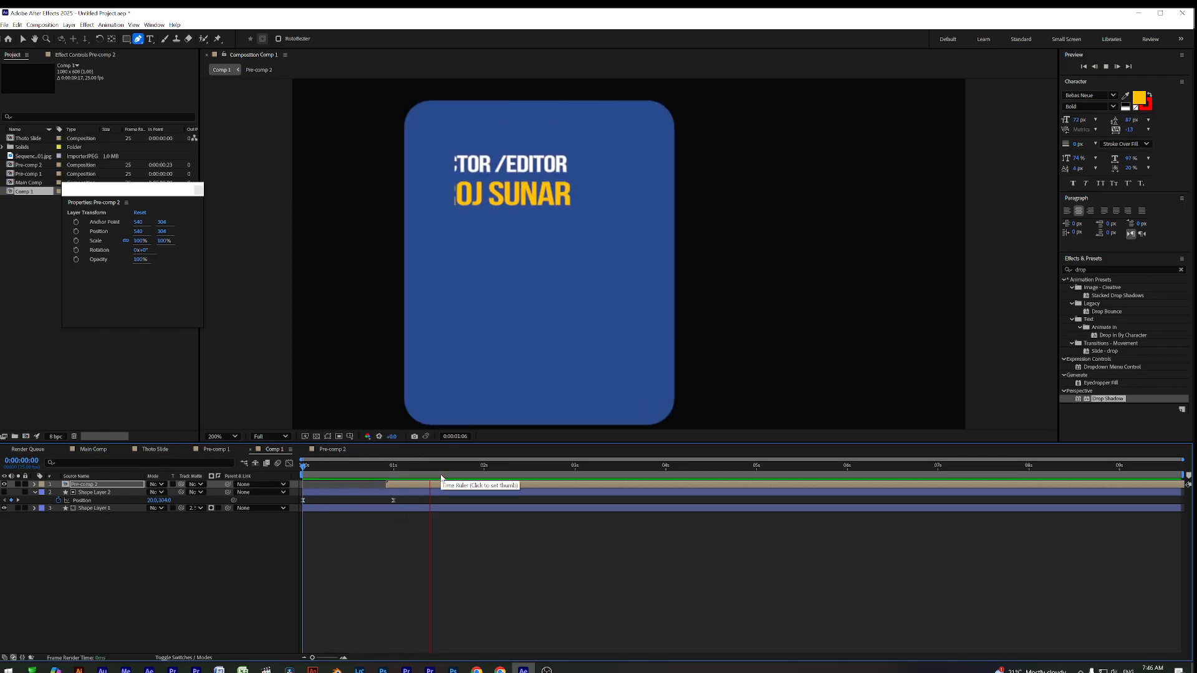
key(space)
key(Home)
key(space)
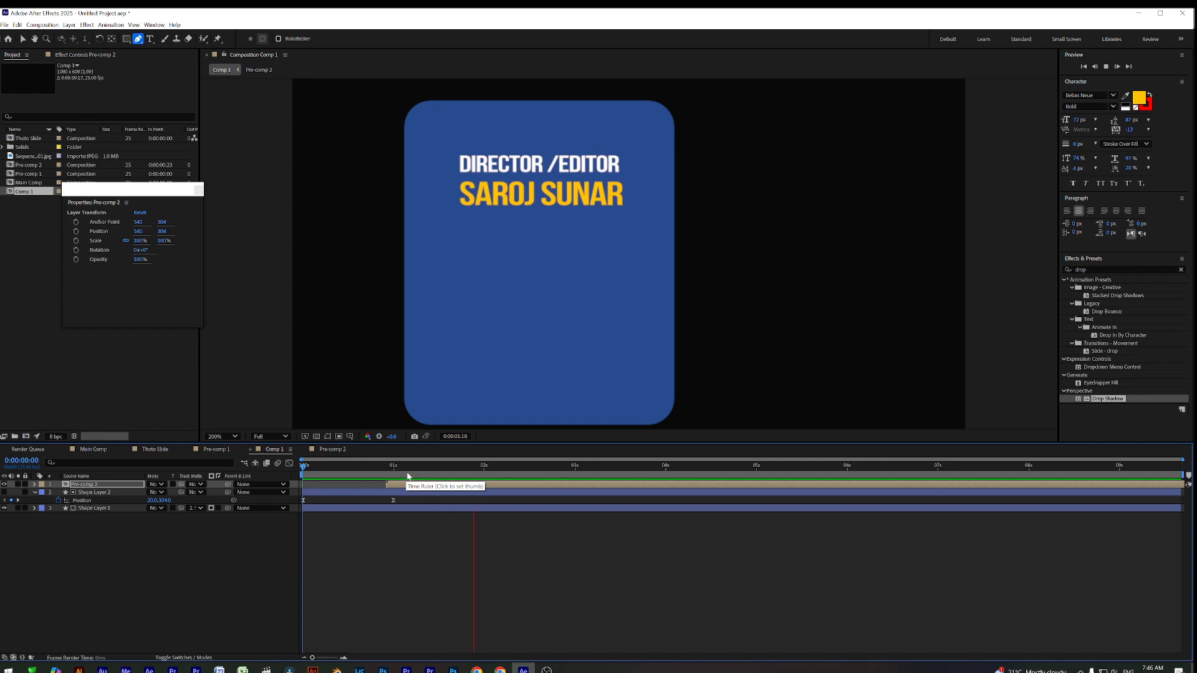
key(space)
key(Home)
key(space)
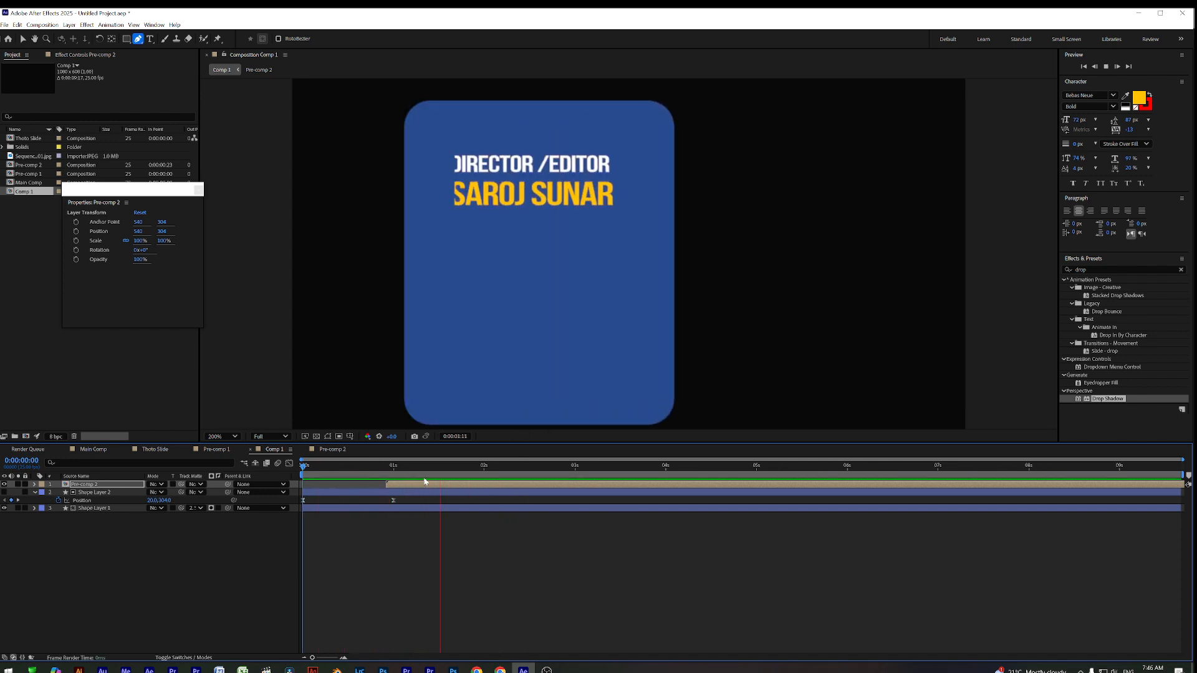
key(space)
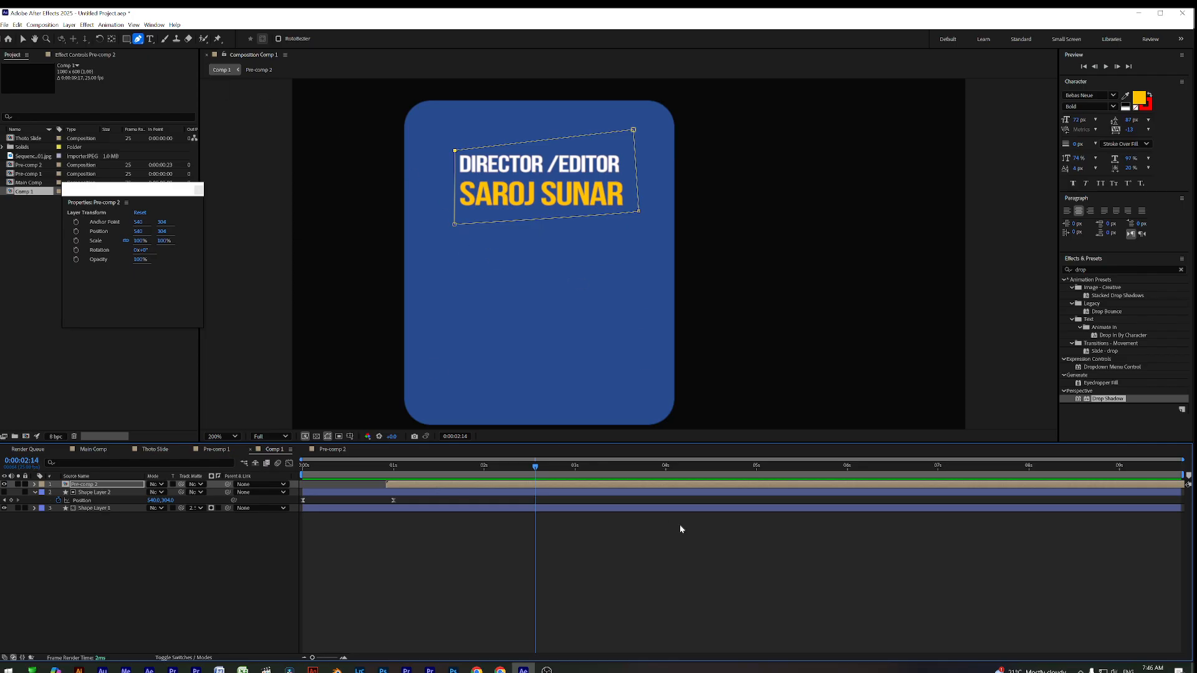
key(ctrl+z)
key(ctrl+z)
key(ctrl+z)
key(ctrl+z)
key(ctrl+z)
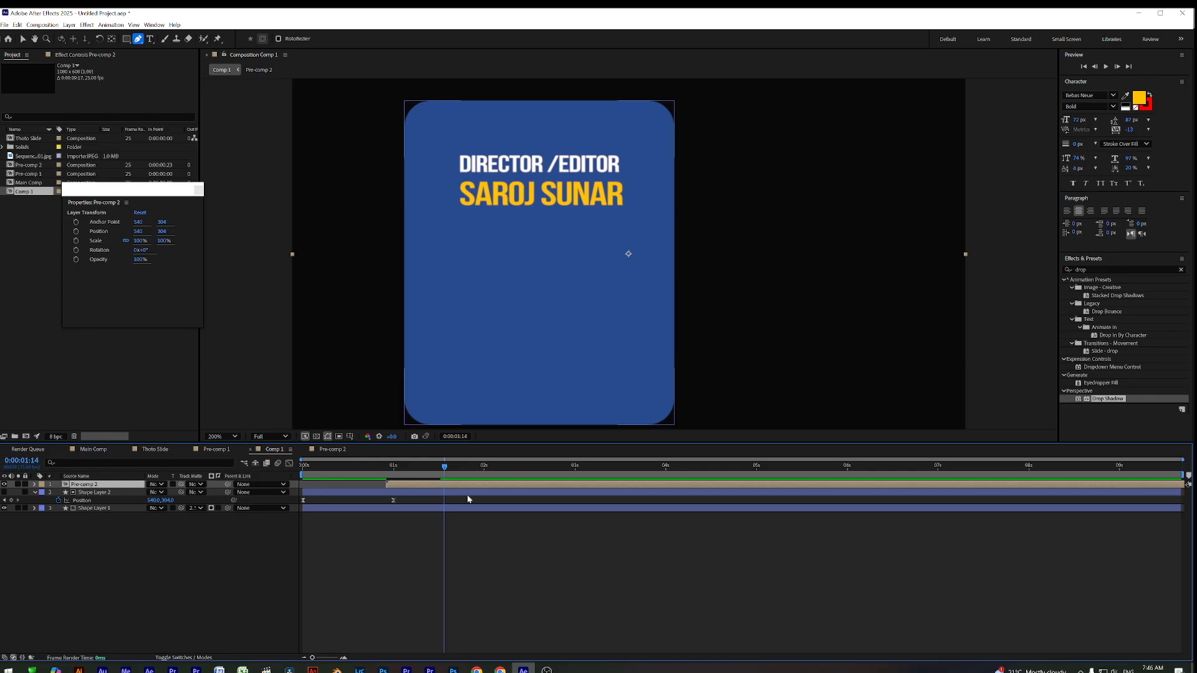
Draw a rectangular mask over the title text and preview the reveal
click(126, 38)
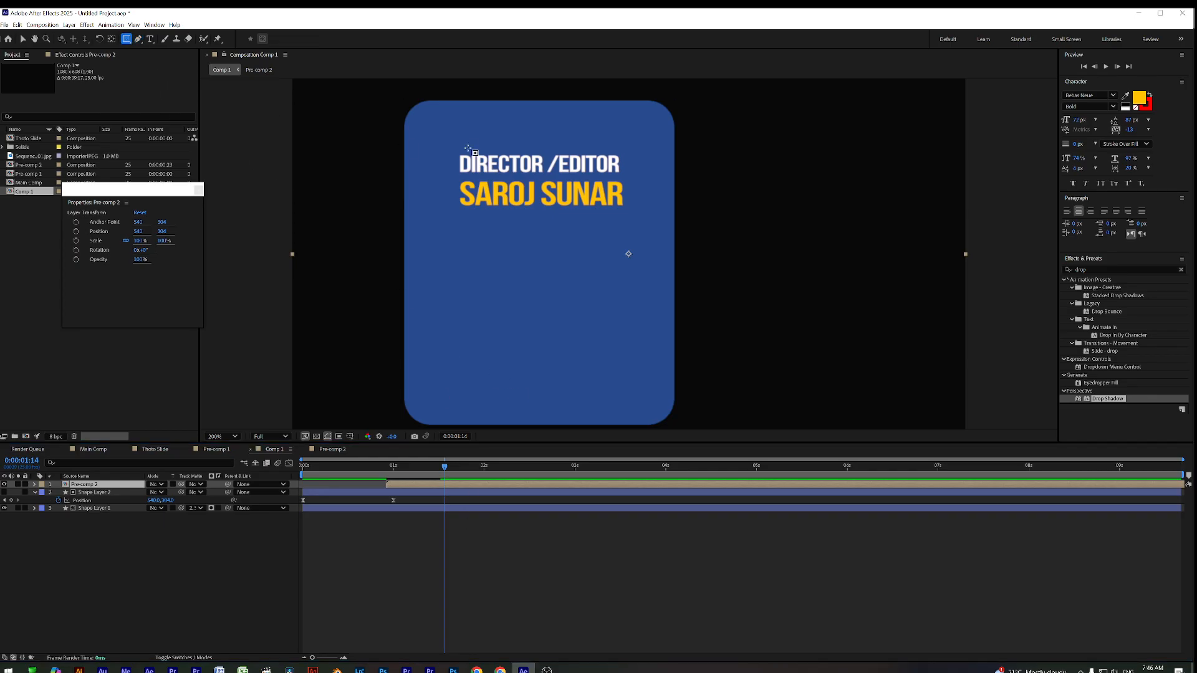
mouse_move(445, 142)
mouse_down()
mouse_move(574, 234)
mouse_move(633, 233)
mouse_up()
drag(441, 460, 305, 465)
key(space)
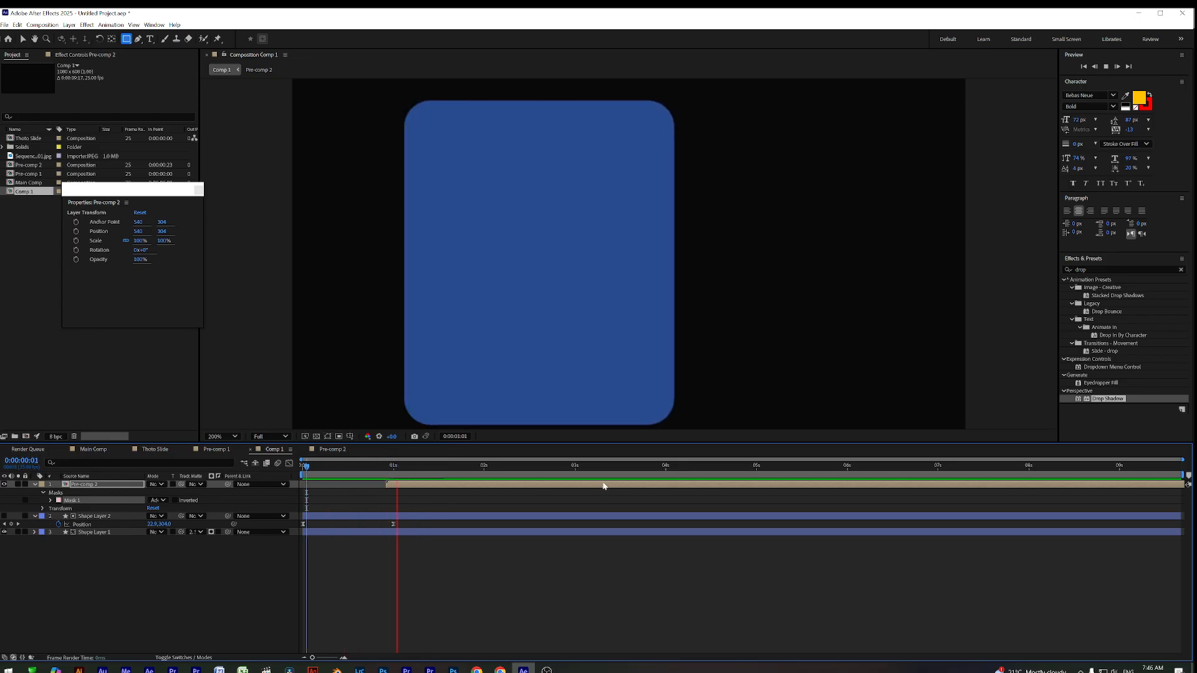
key(space)
mouse_move(430, 467)
mouse_down()
mouse_move(340, 469)
mouse_move(436, 469)
mouse_up()
click(415, 486)
double_click(417, 486)
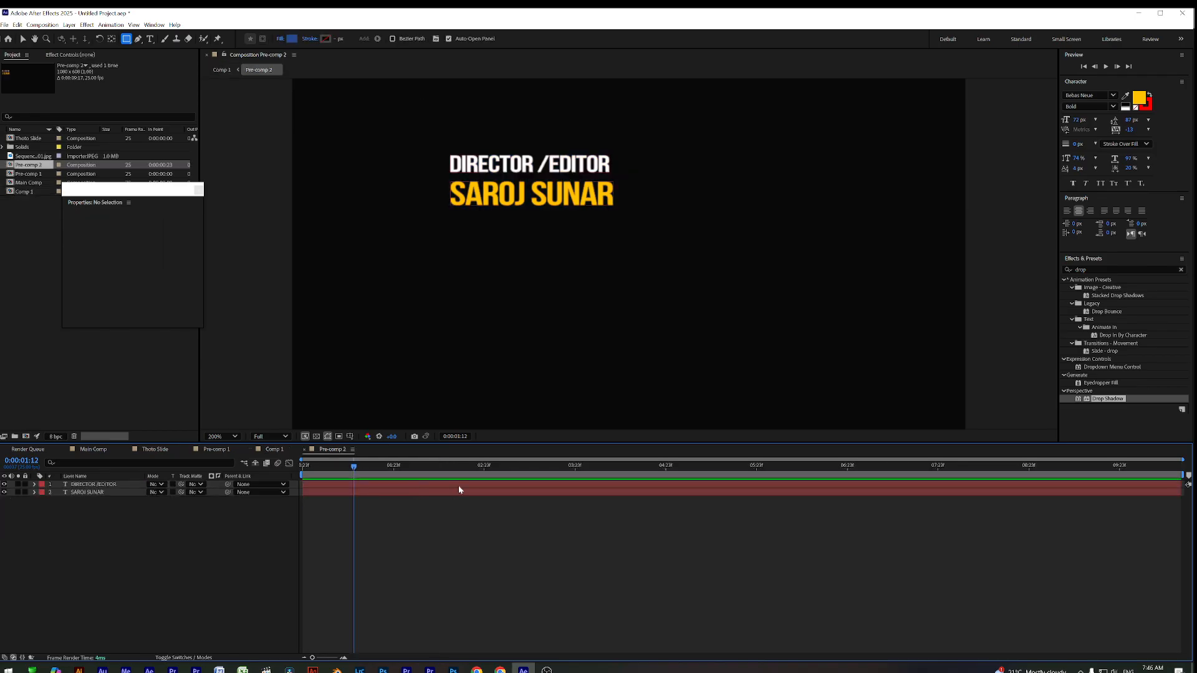
key(ctrl+a)
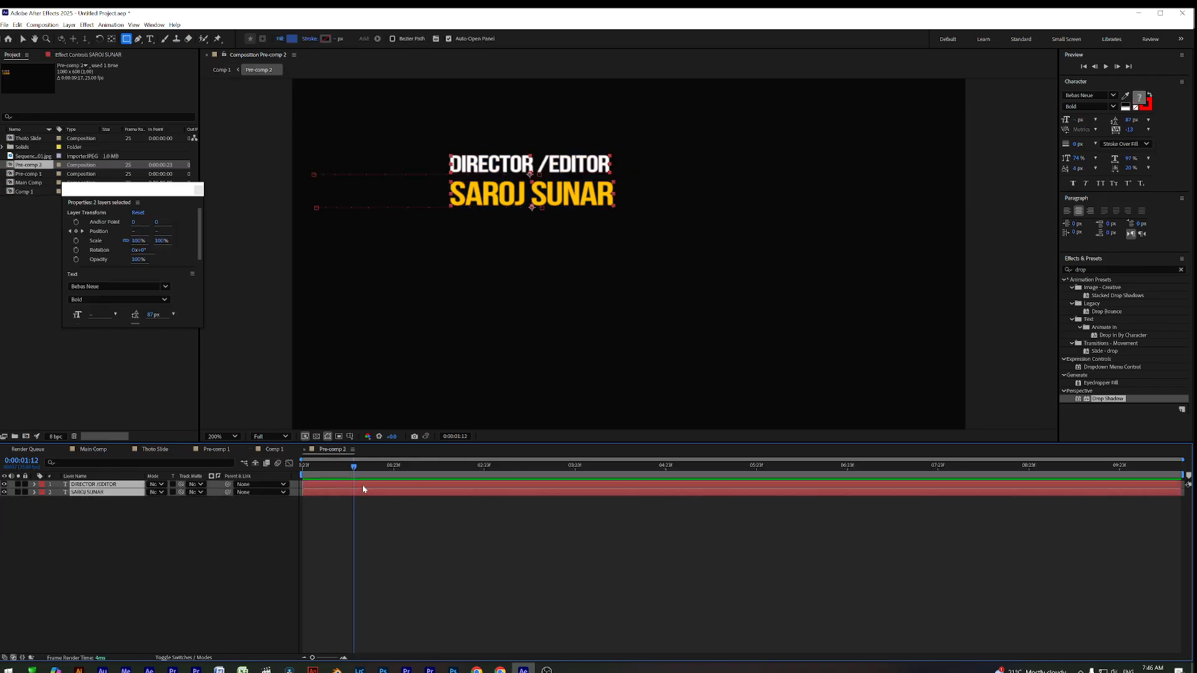
key(u)
drag(394, 547, 299, 481)
click(289, 463)
drag(334, 594, 334, 628)
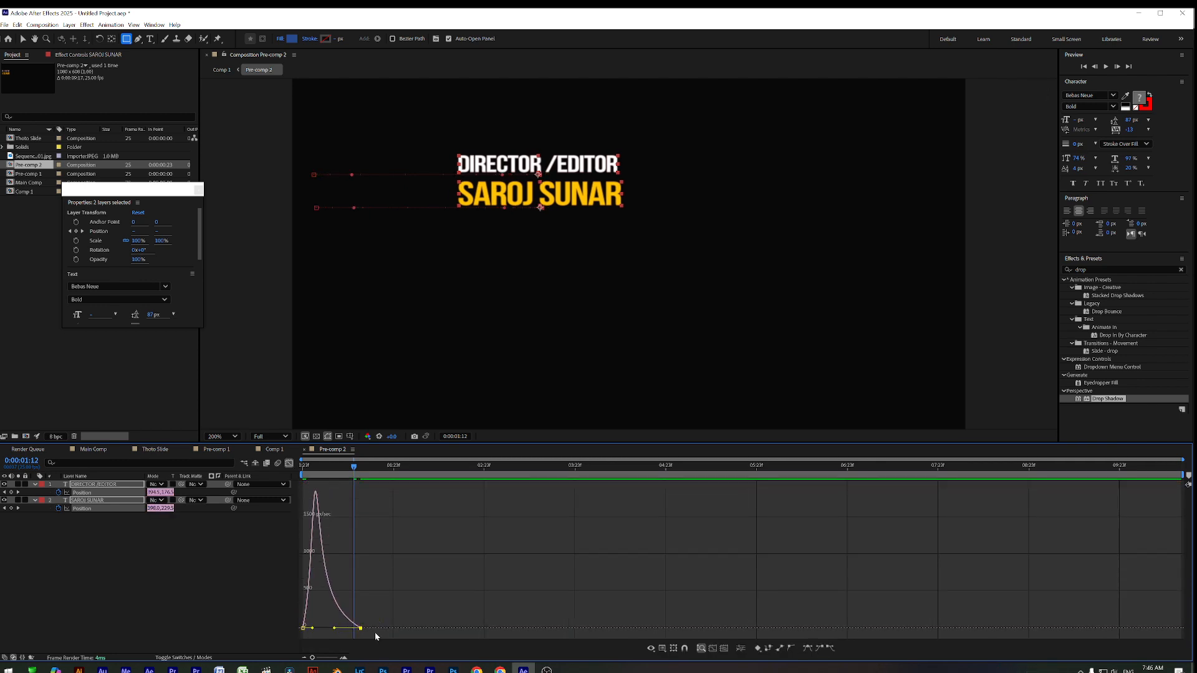
click(288, 463)
drag(362, 495, 324, 469)
click(395, 555)
drag(354, 470, 426, 504)
key(ctrl+z)
key(ctrl+z)
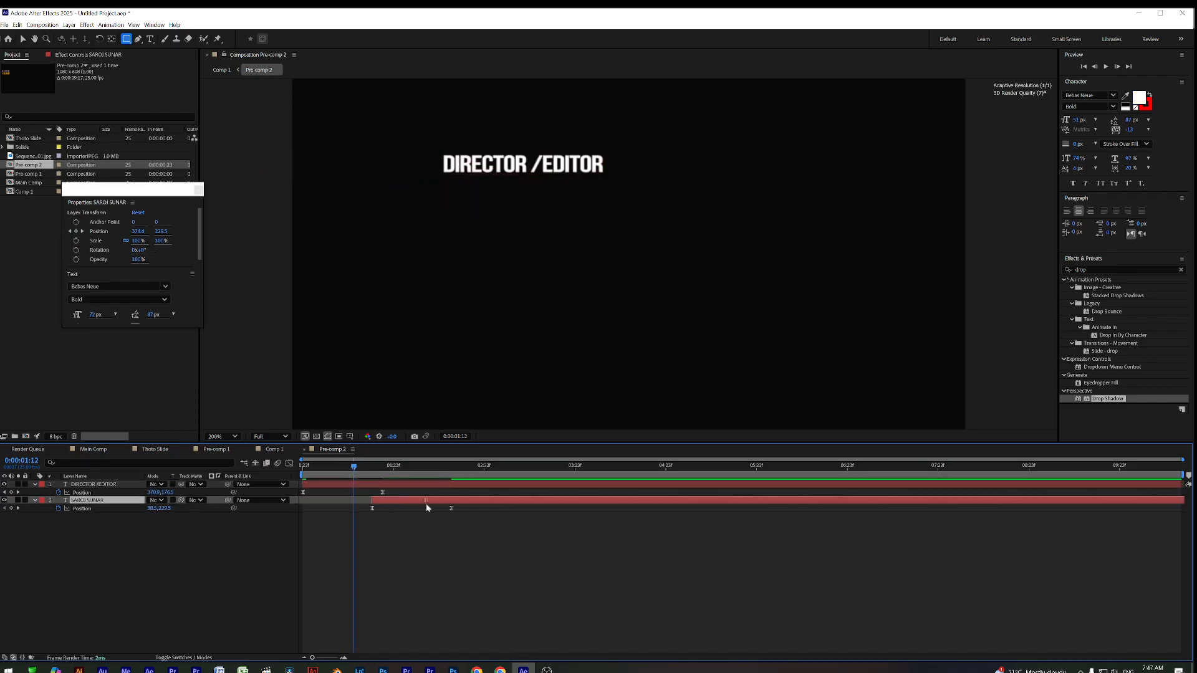
key(space)
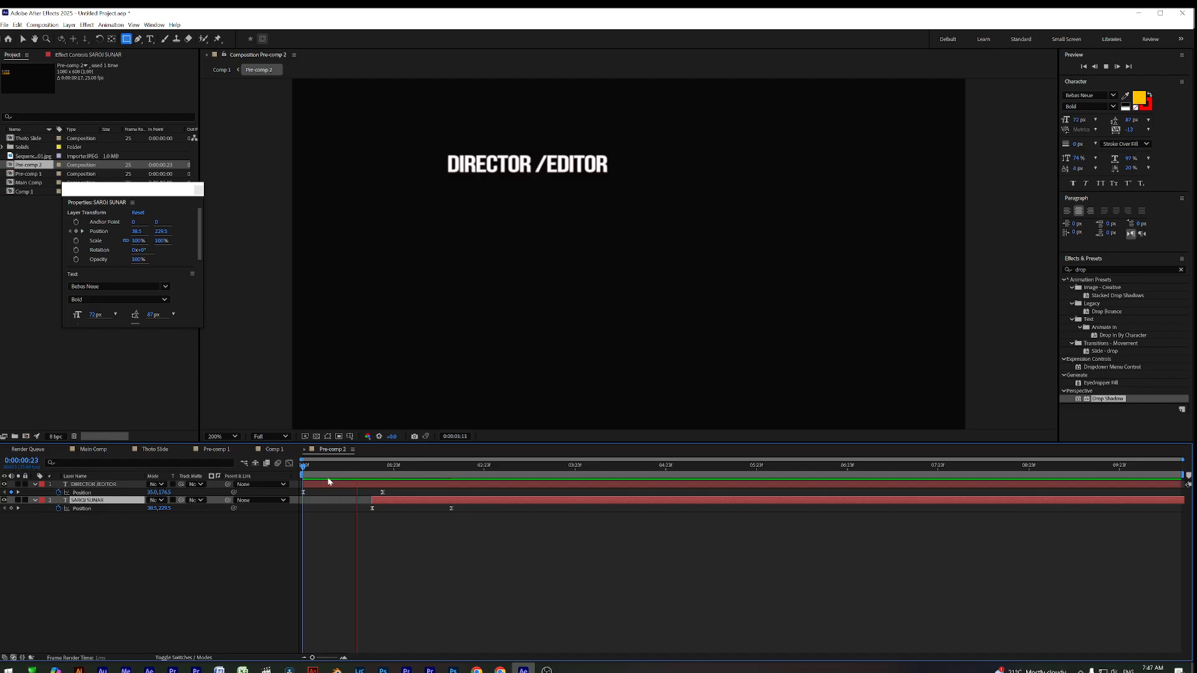
key(space)
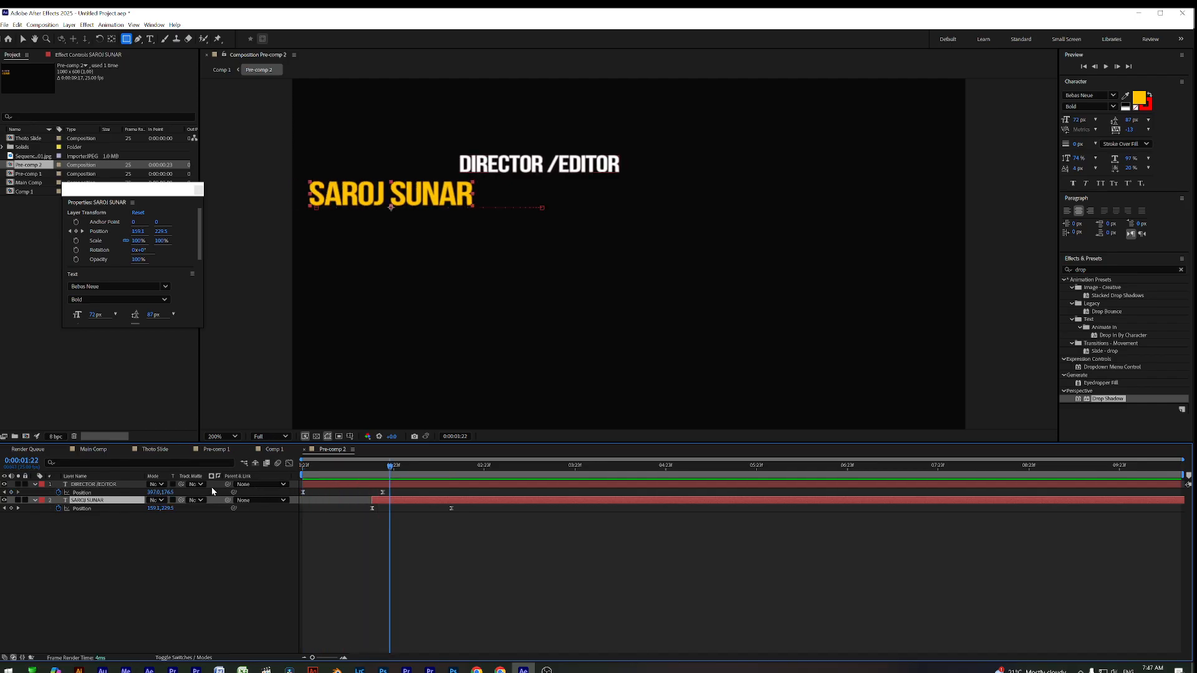
Enable motion blur for both text layers and the composition, scrub to check, then return to Comp 1
click(368, 485)
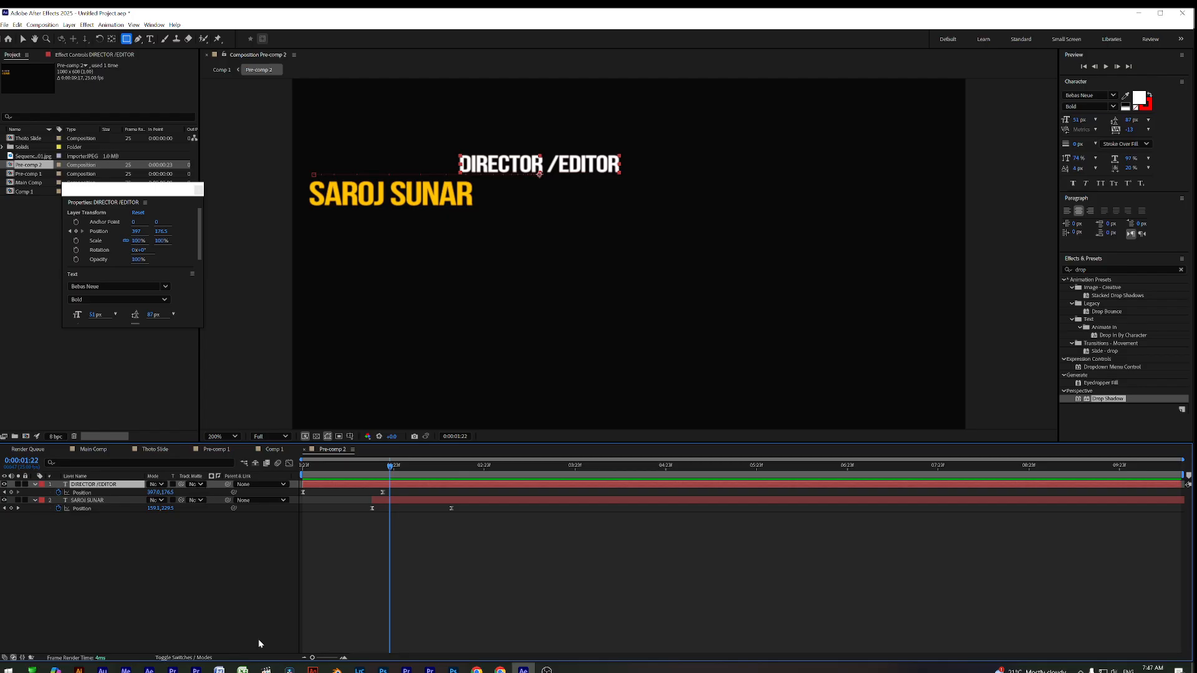
click(182, 658)
click(265, 463)
click(185, 484)
click(185, 500)
click(455, 555)
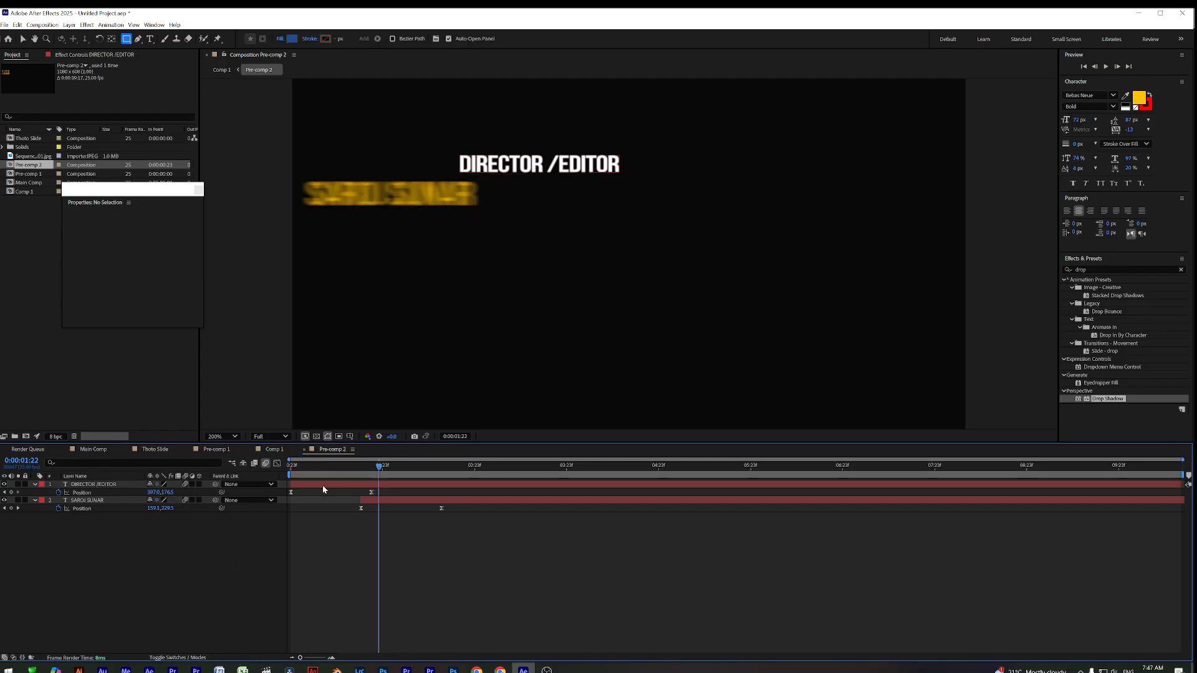
drag(315, 468, 295, 484)
click(269, 450)
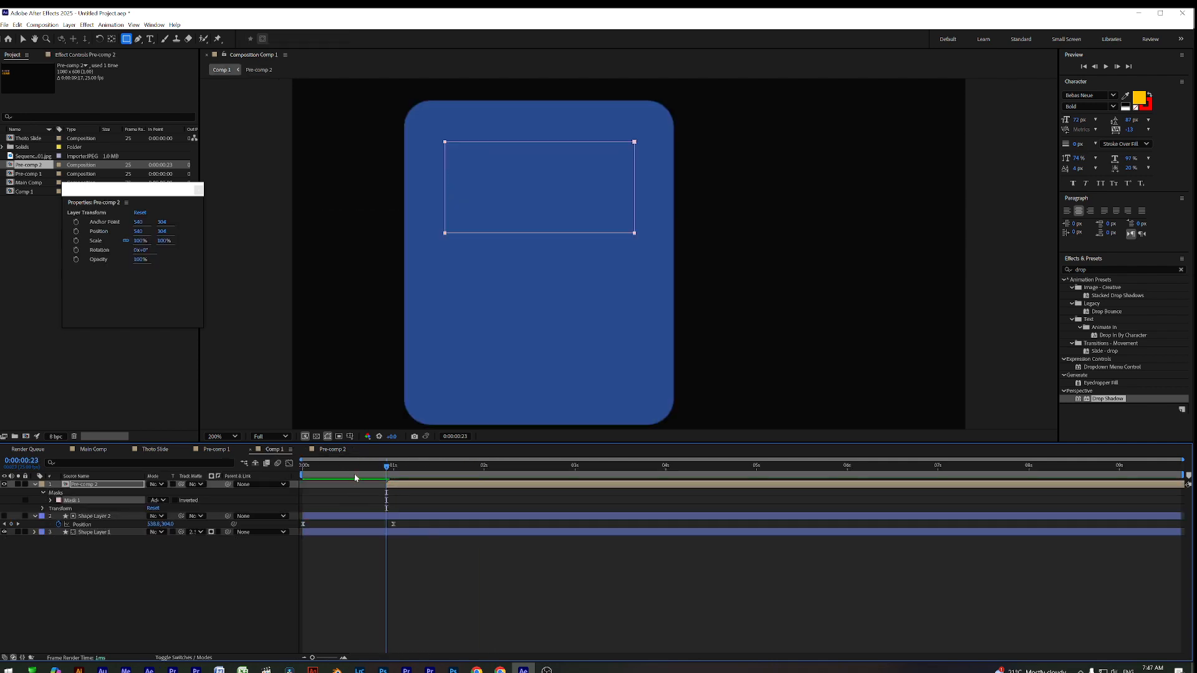
Preview Comp 1 and scrub back to watch the card text animate in
key(space)
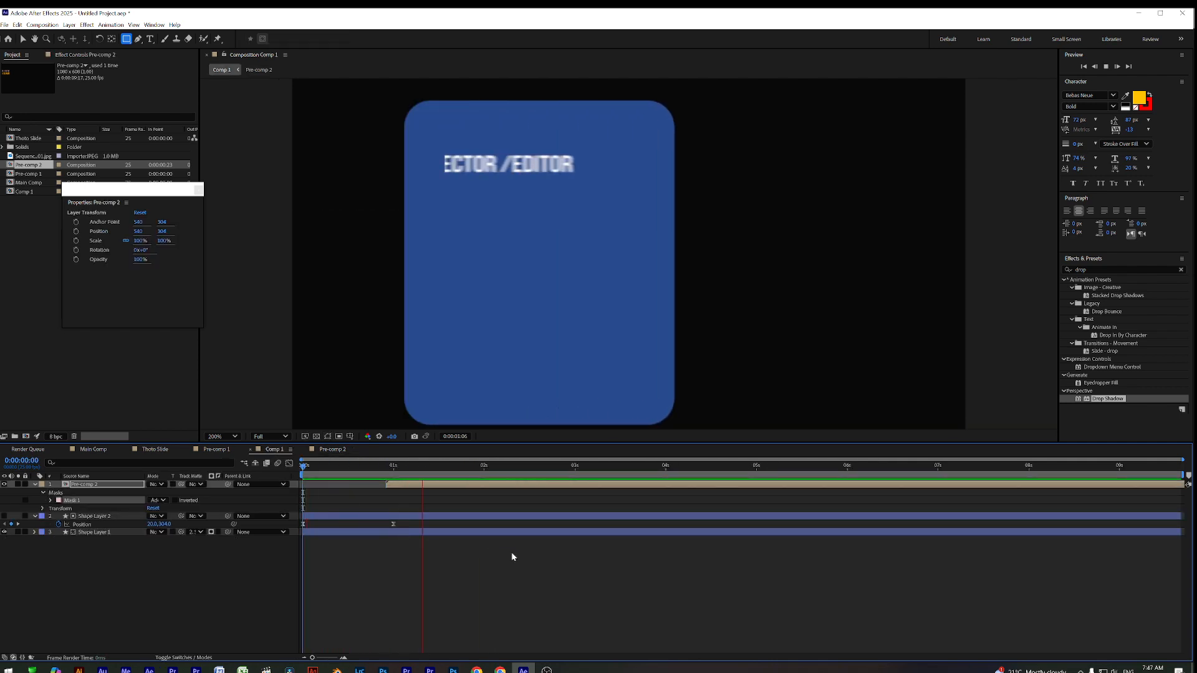
key(space)
drag(330, 468, 570, 491)
click(376, 563)
drag(343, 487, 547, 485)
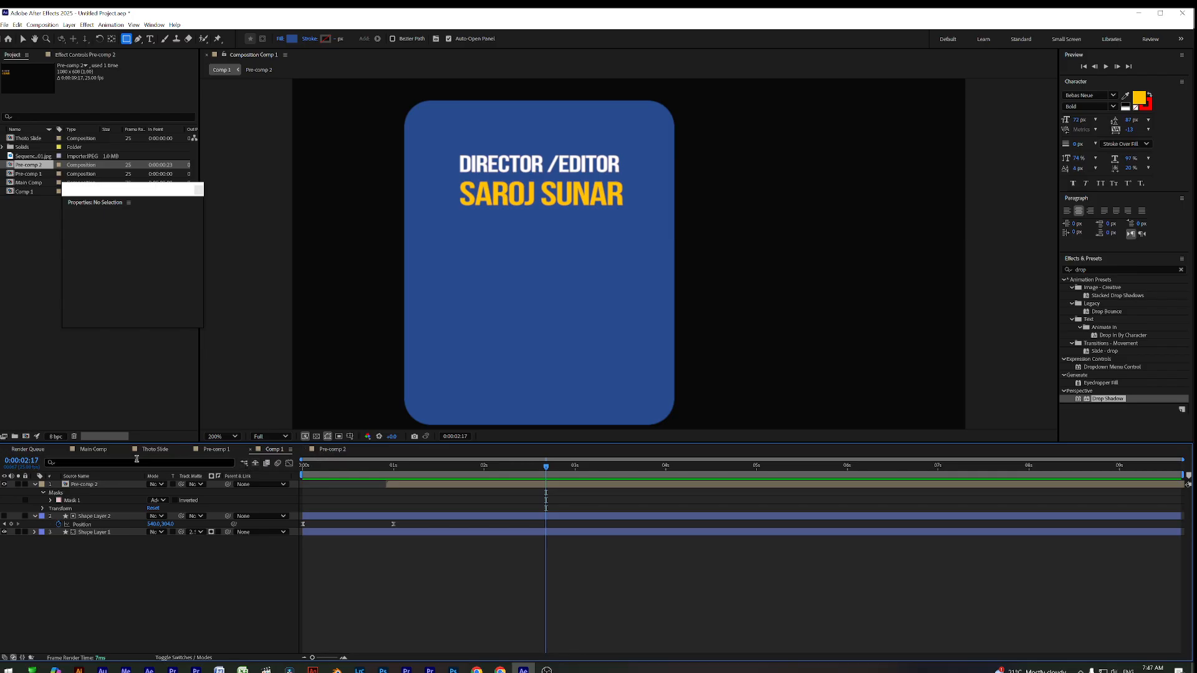
In Main Comp, add Pre-comp 2 from the Project panel as the top layer
click(94, 450)
drag(324, 466, 578, 500)
drag(177, 191, 313, 191)
drag(27, 166, 574, 270)
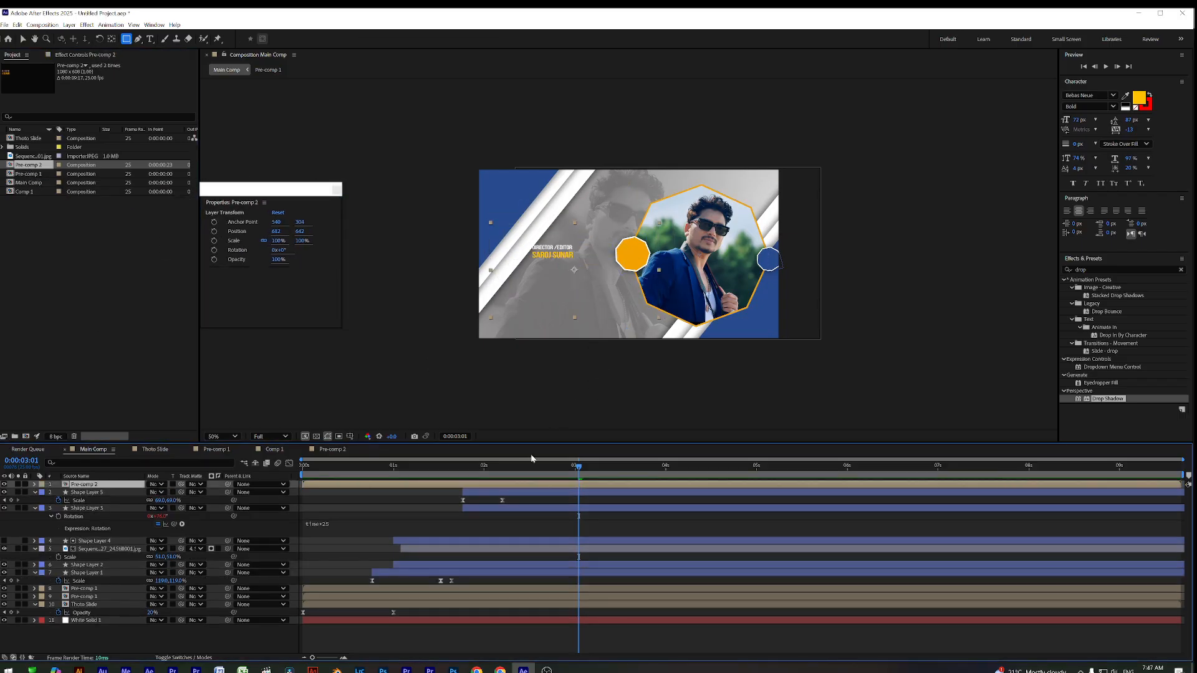
Trim Pre-comp 2 and slide its bar to start around 2 seconds in Main Comp
drag(471, 477, 579, 470)
click(23, 40)
drag(302, 484, 596, 485)
drag(471, 473, 691, 489)
drag(610, 488, 636, 488)
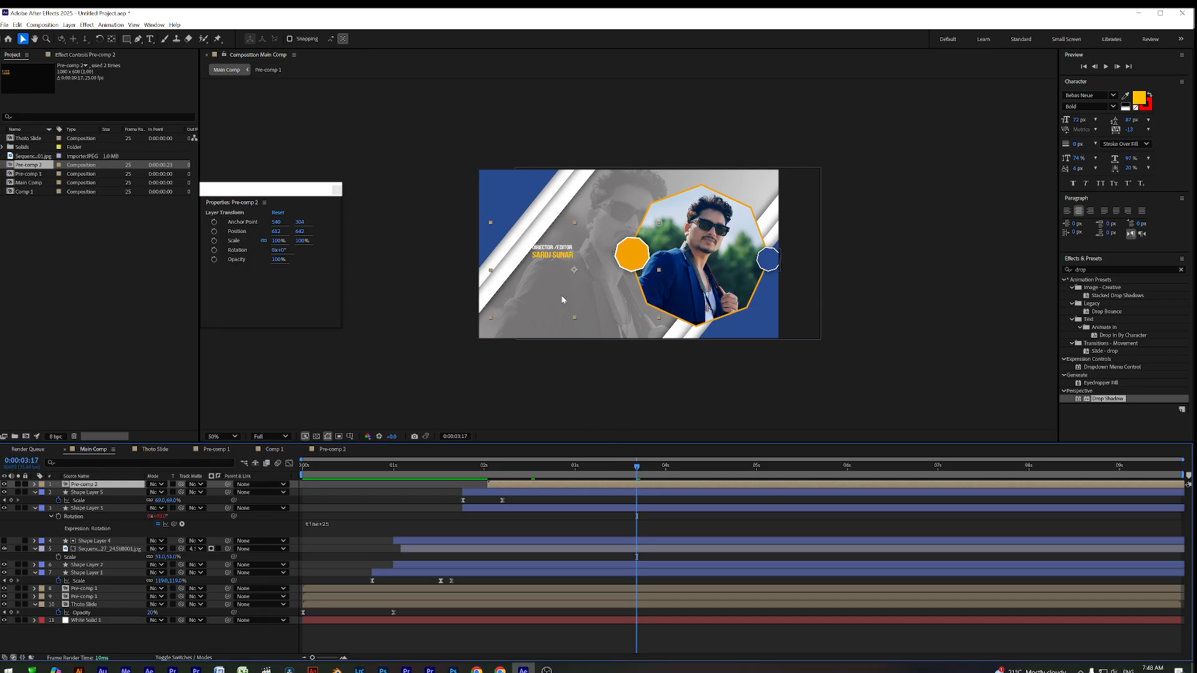
Inspect Pre-comp 2 and Comp 1, then delete the Pre-comp 2 layer from Main Comp
click(333, 449)
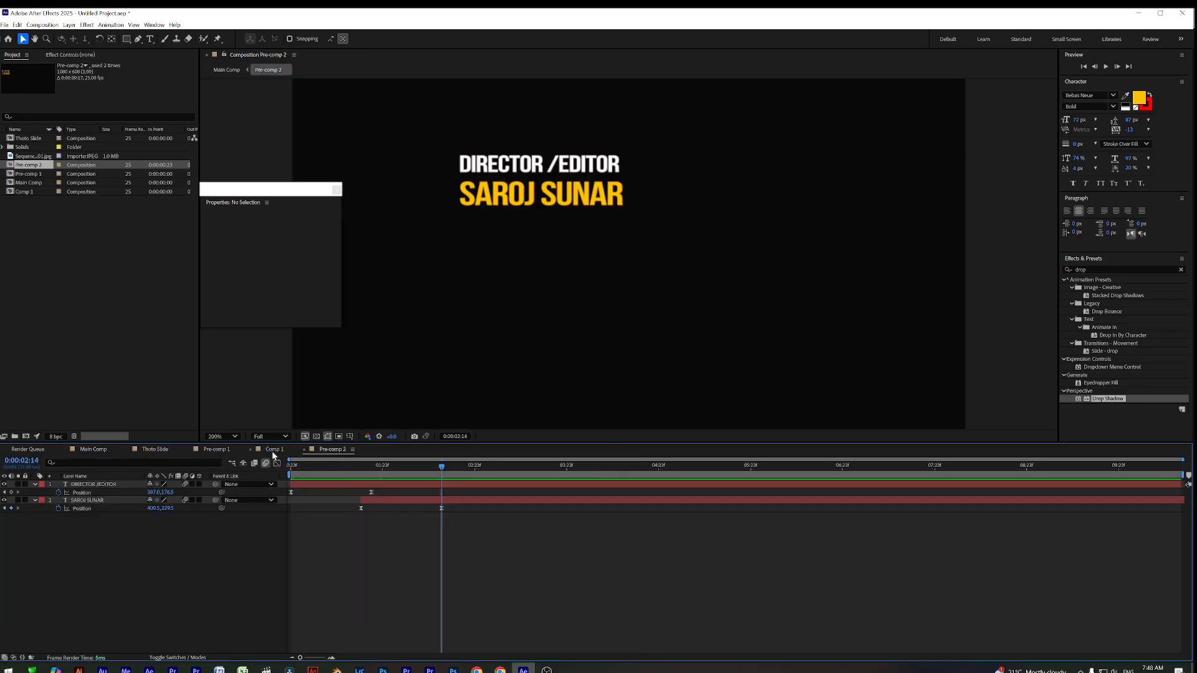
click(273, 450)
drag(360, 474, 554, 489)
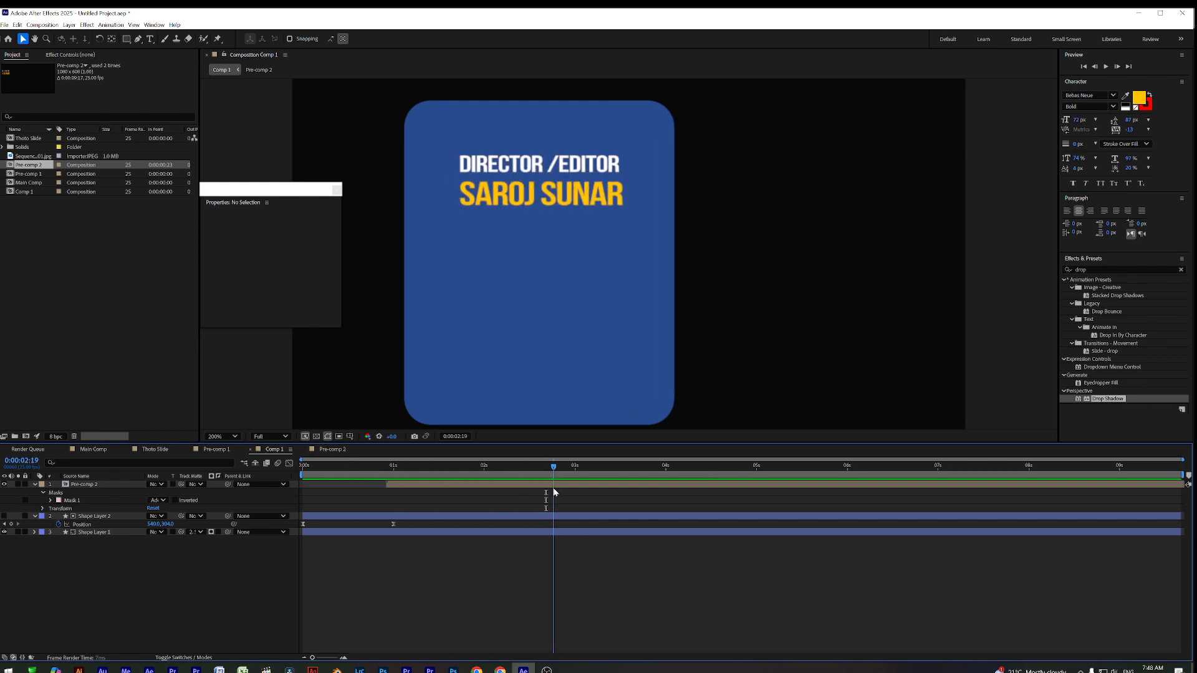
click(28, 175)
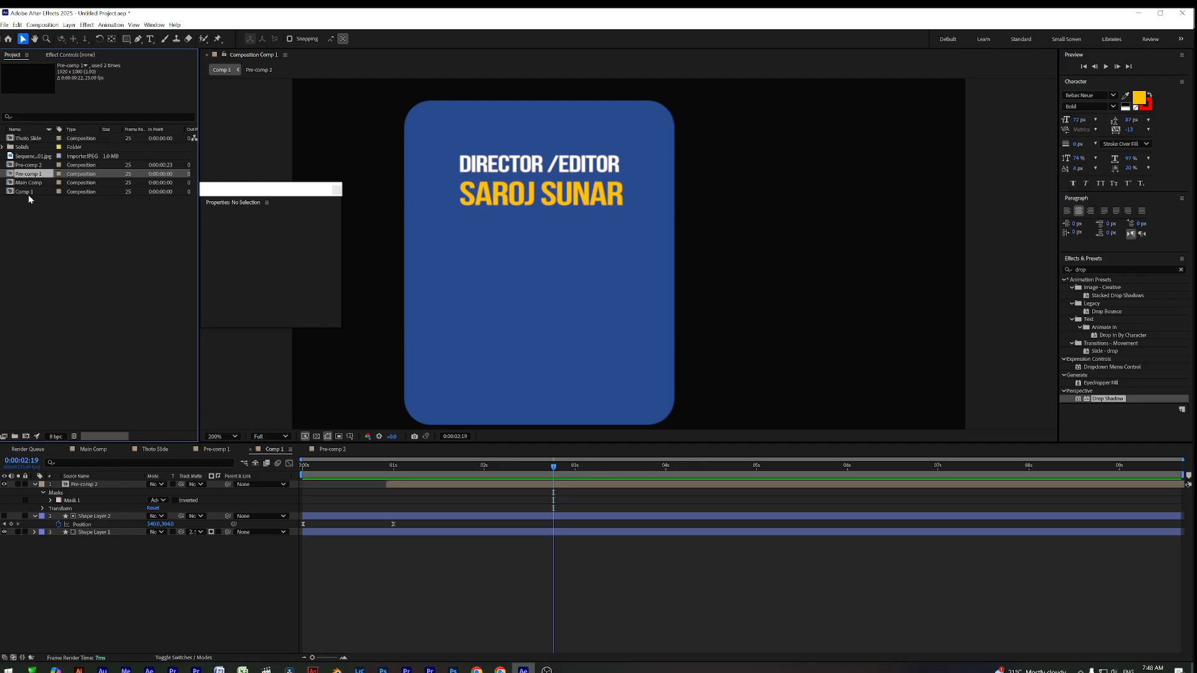
click(26, 194)
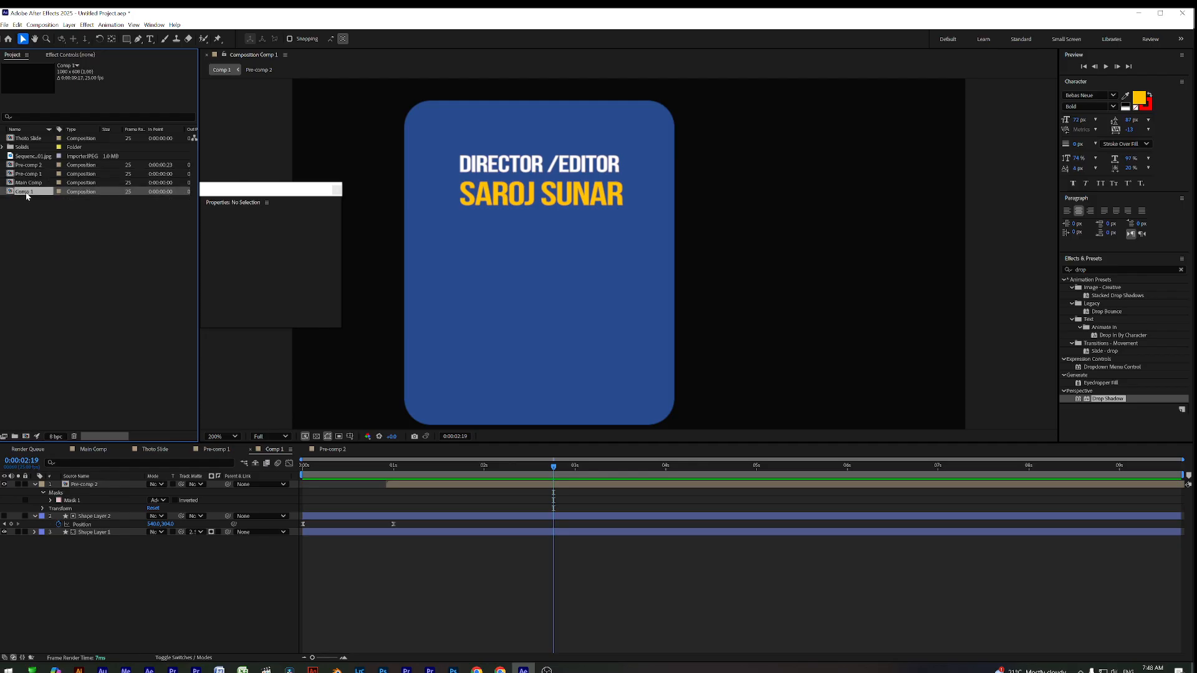
click(93, 450)
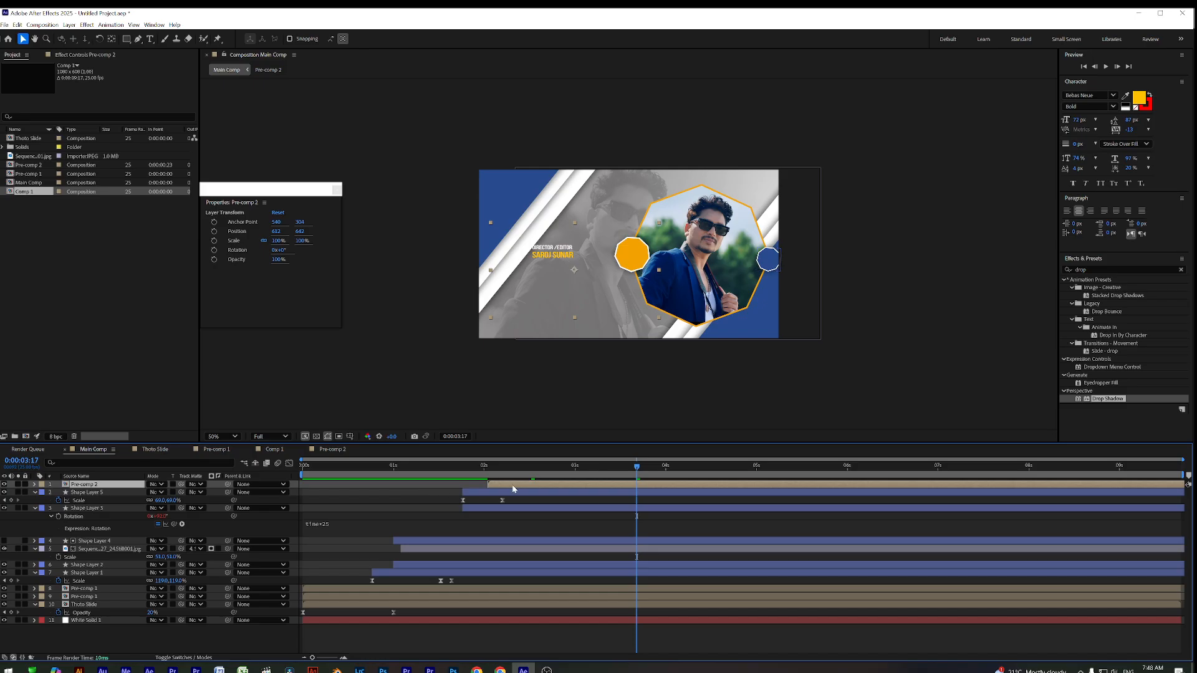
key(Delete)
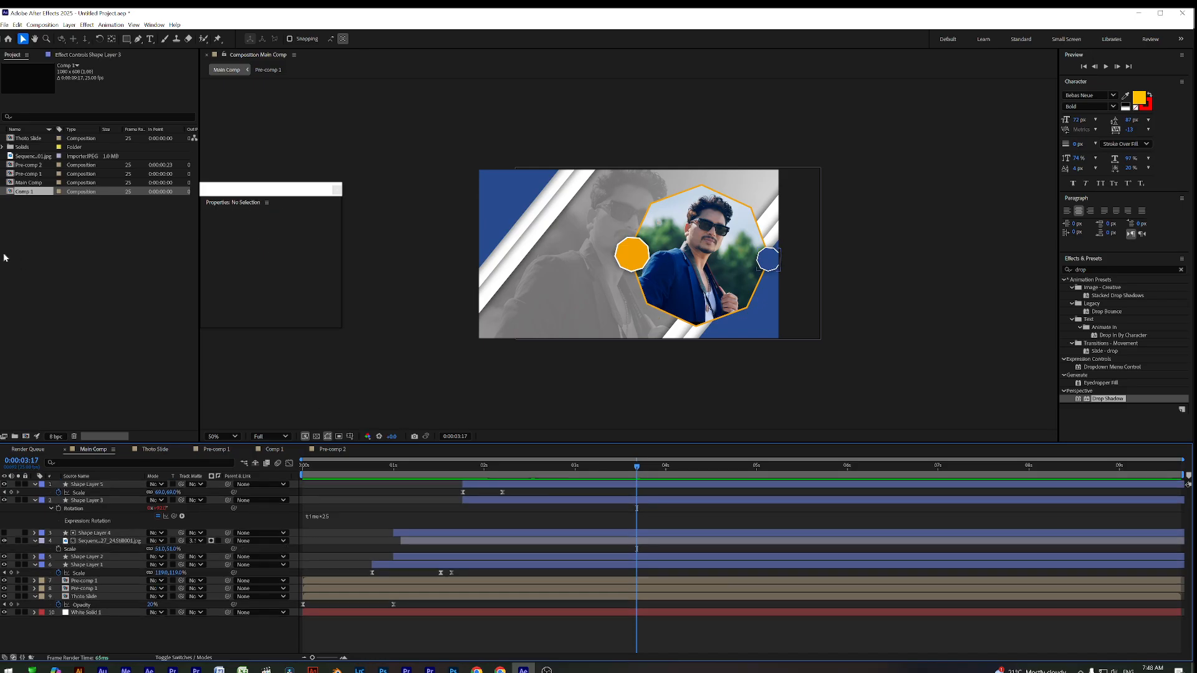
Add Comp 1 as a layer in Main Comp and preview it
drag(25, 195, 578, 296)
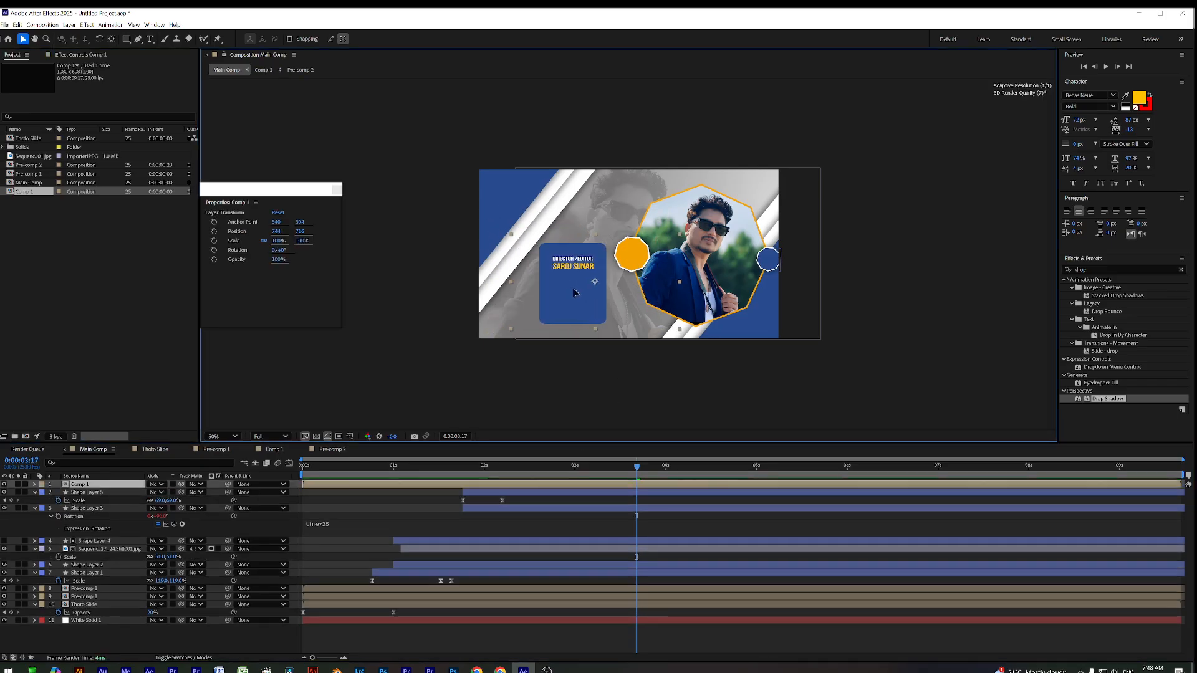
drag(381, 468, 288, 478)
key(space)
key(space)
key(space)
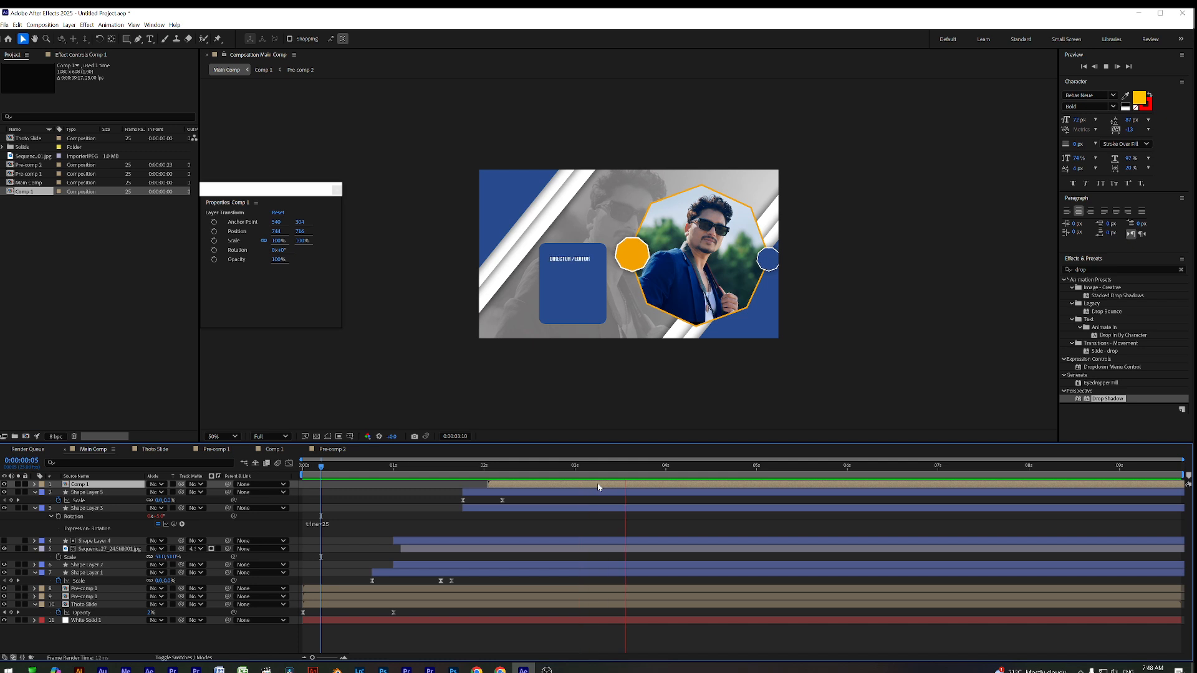
key(space)
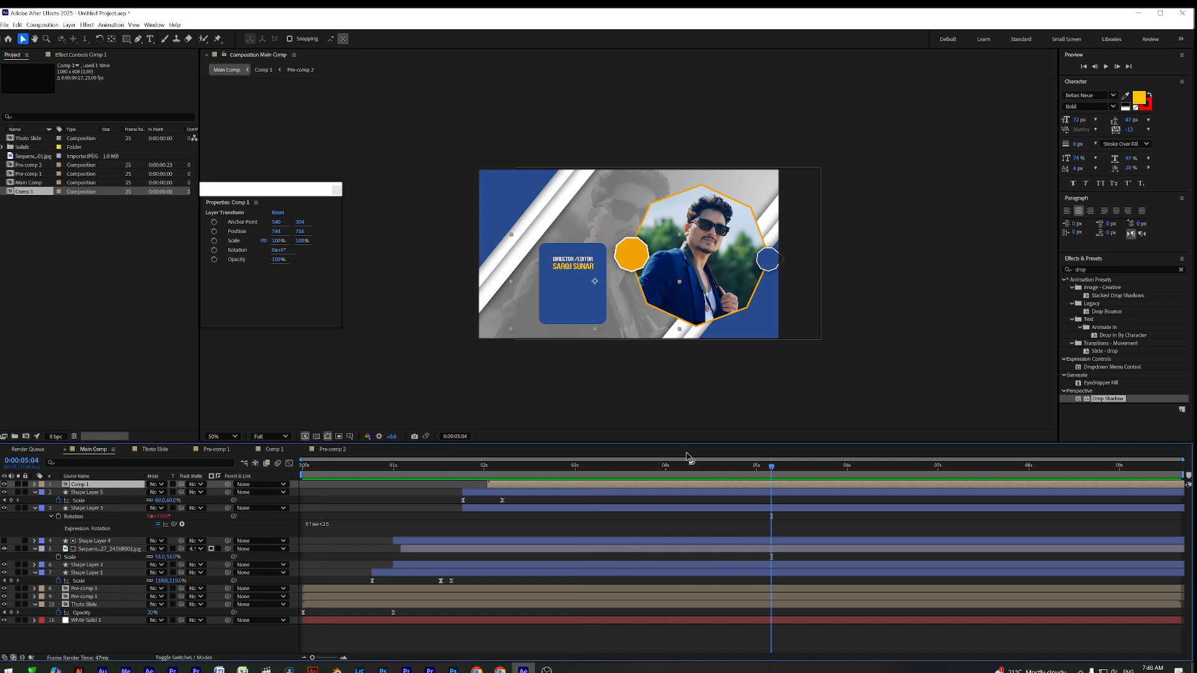
Scale the Comp 1 card to 130%, reposition it in the slide, and preview
drag(502, 464, 527, 488)
key(s)
mouse_move(178, 493)
mouse_down()
mouse_move(196, 493)
mouse_move(174, 492)
mouse_up()
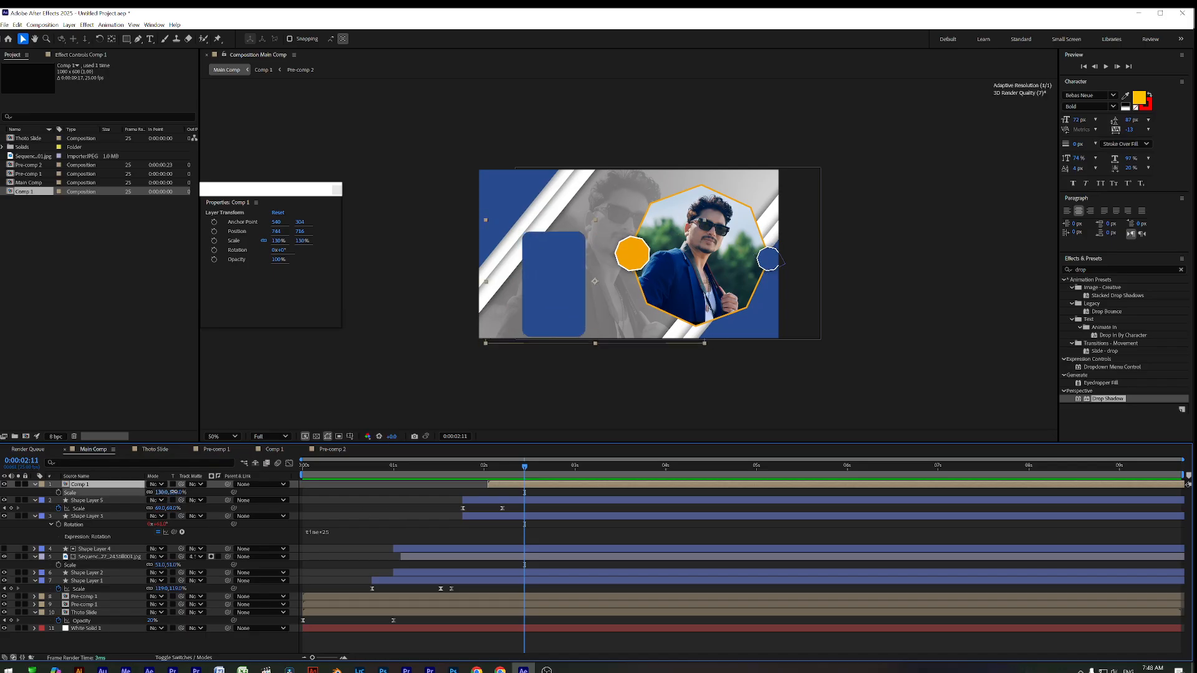
mouse_move(565, 291)
mouse_down()
mouse_move(579, 291)
mouse_move(562, 283)
mouse_up()
drag(488, 467, 311, 496)
key(space)
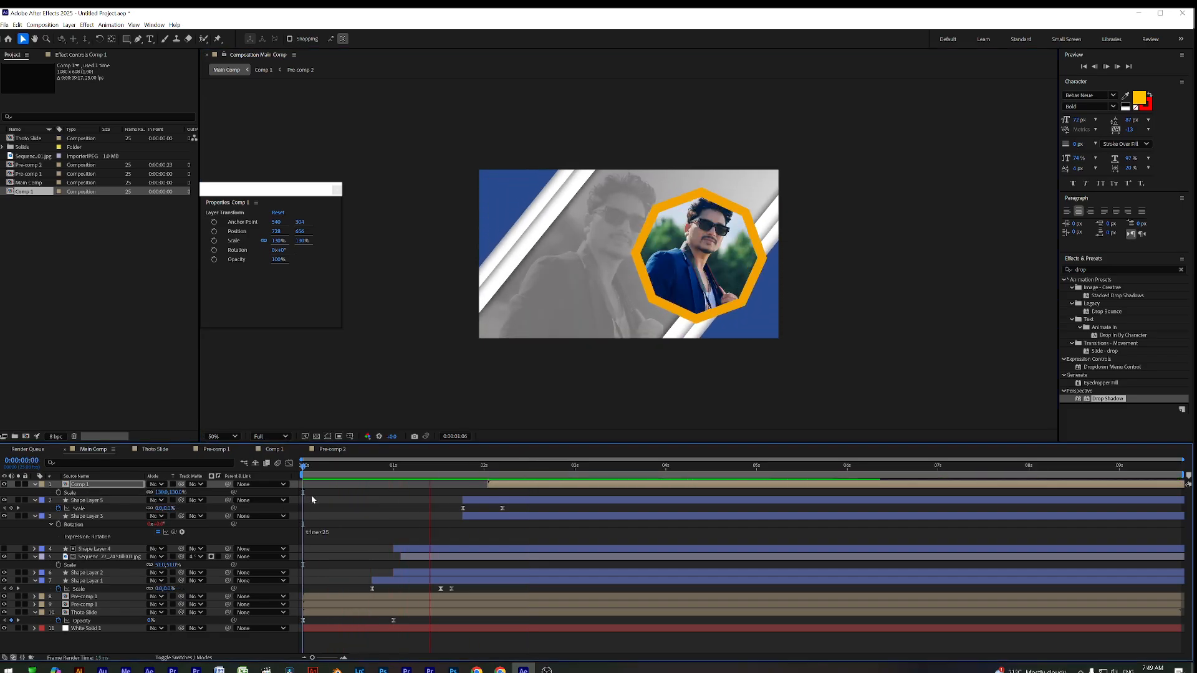
key(space)
key(space)
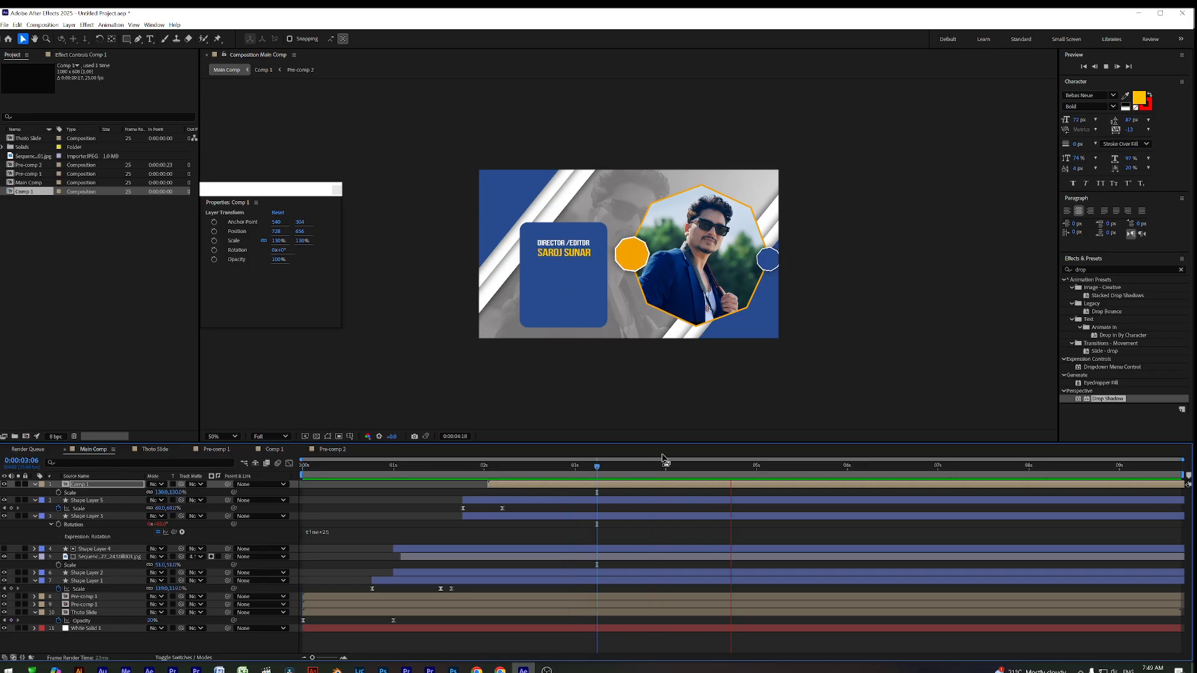
click(652, 487)
Apply Drop Shadow to the Comp 1 layer, lower its opacity, and preview at Fit
drag(1113, 404, 600, 486)
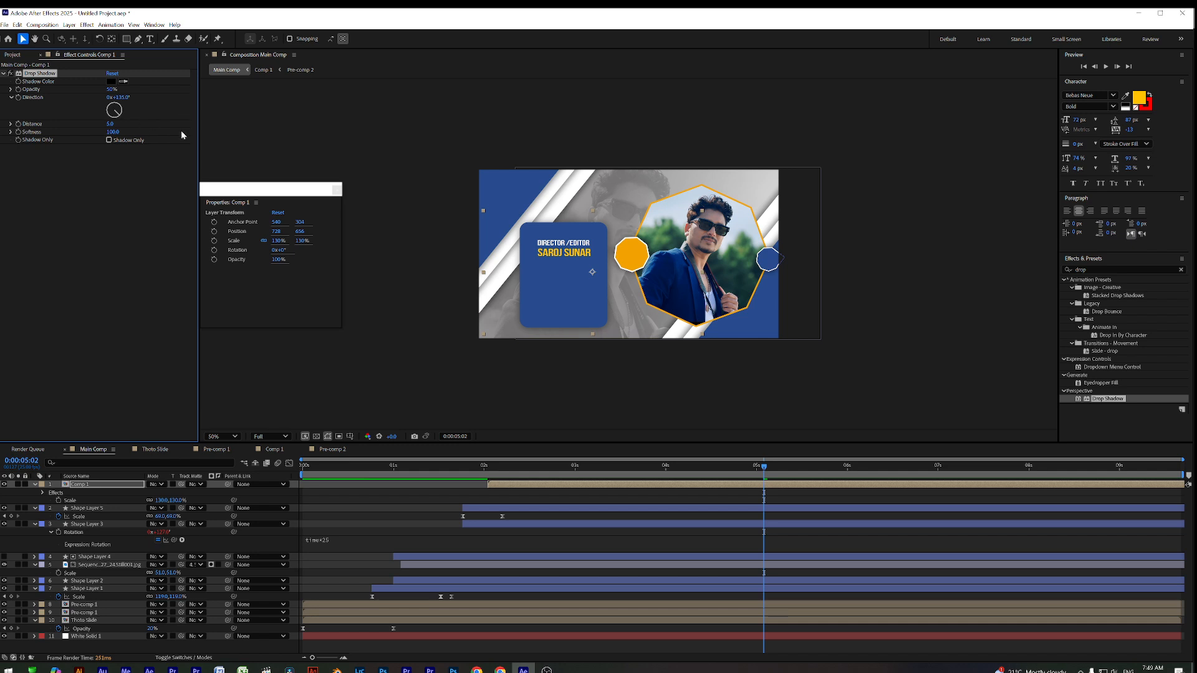
drag(111, 91, 105, 89)
key(Home)
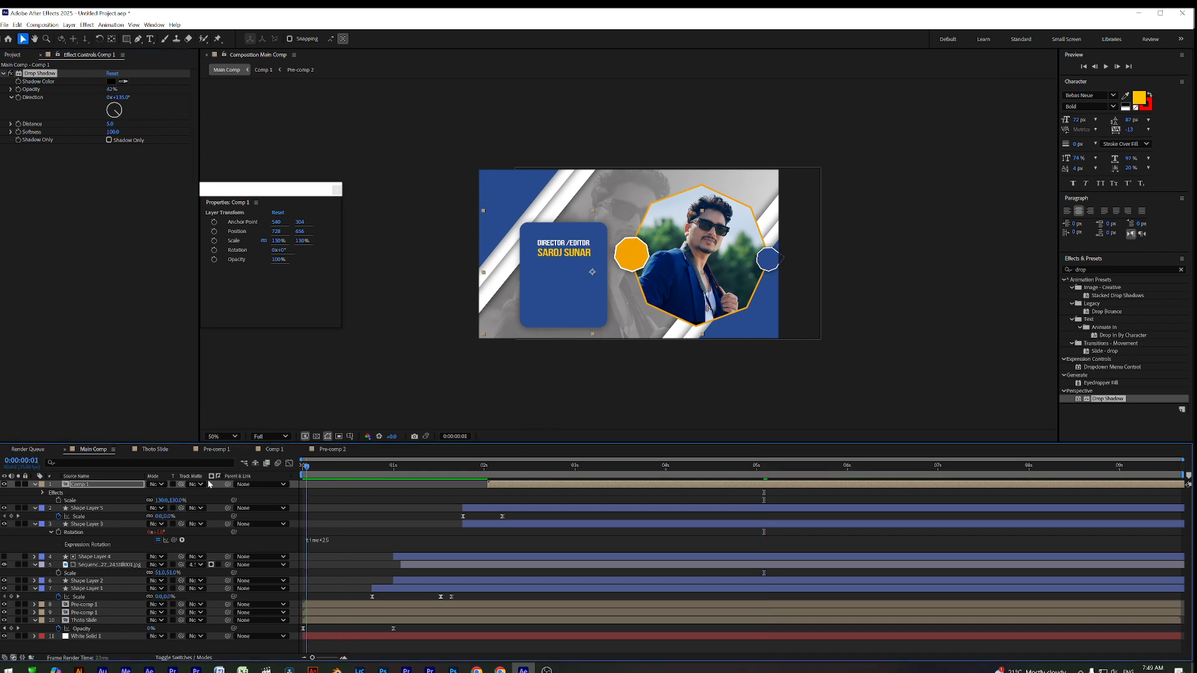
drag(295, 190, 47, 208)
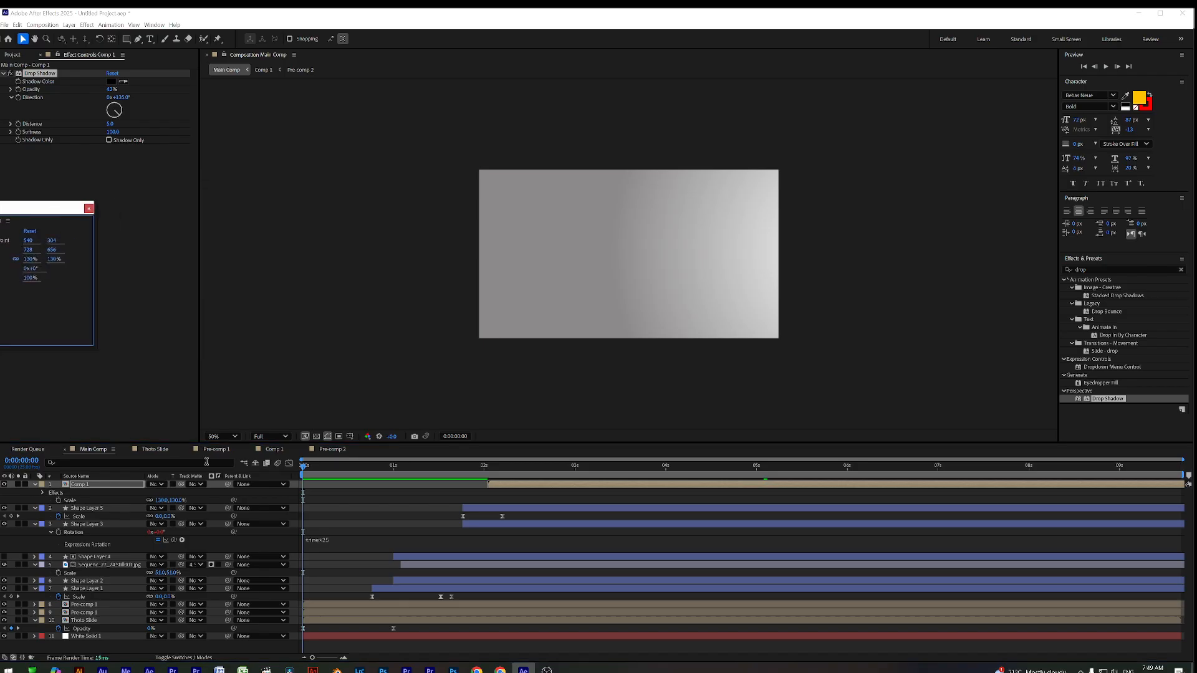
click(231, 436)
click(228, 453)
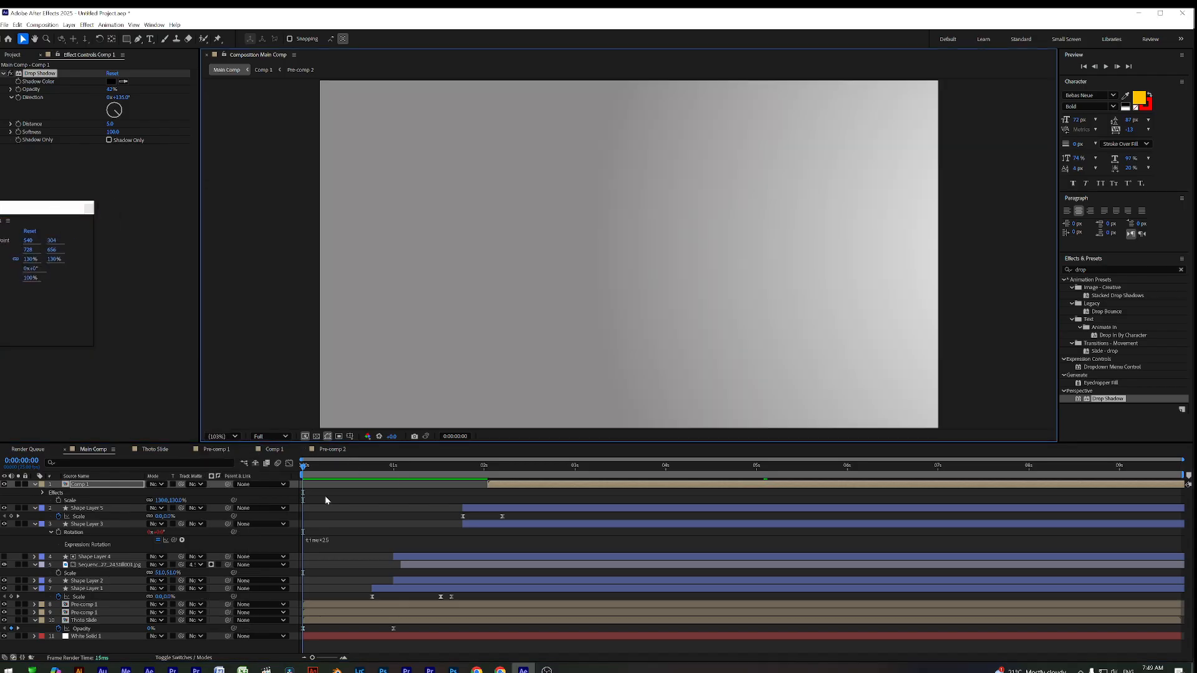
key(space)
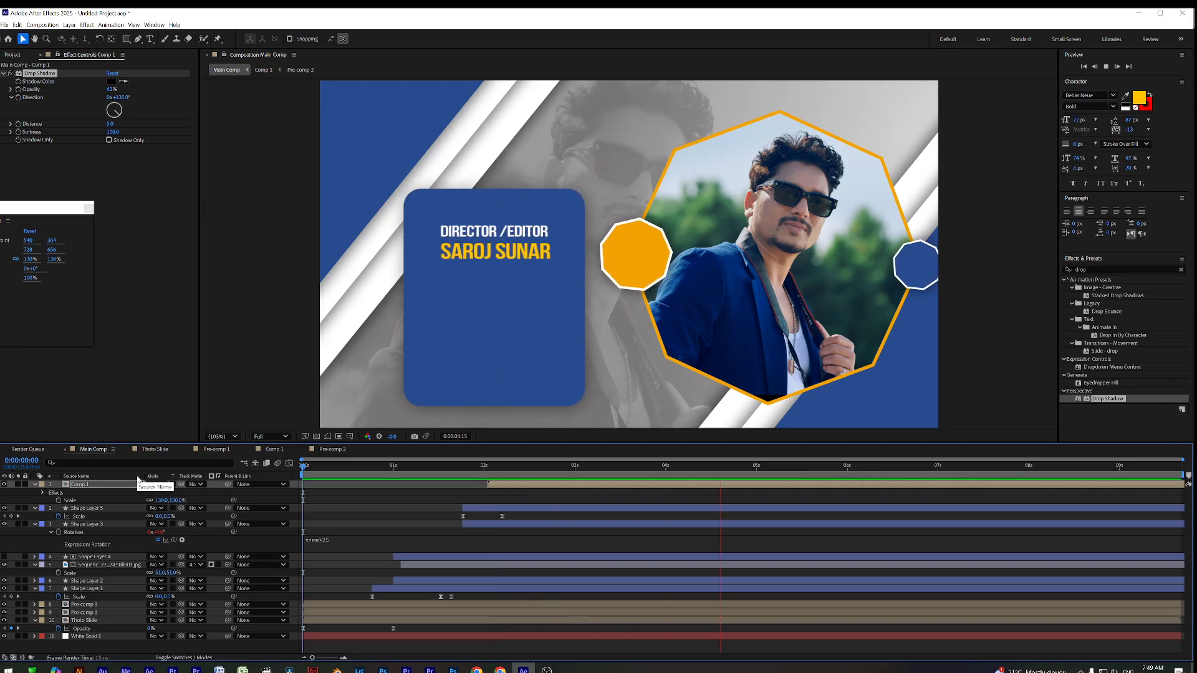
key(space)
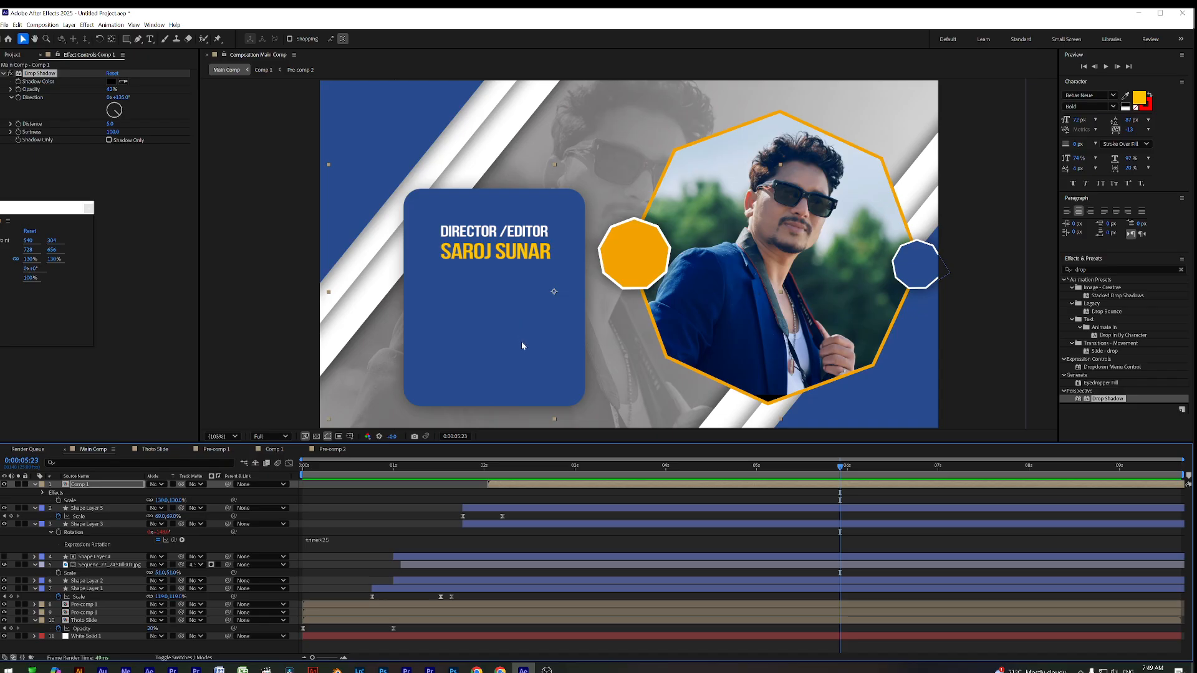
Scrub the animation at 100% to inspect the shadowed card, then bring Chrome forward
click(415, 465)
drag(434, 480, 756, 506)
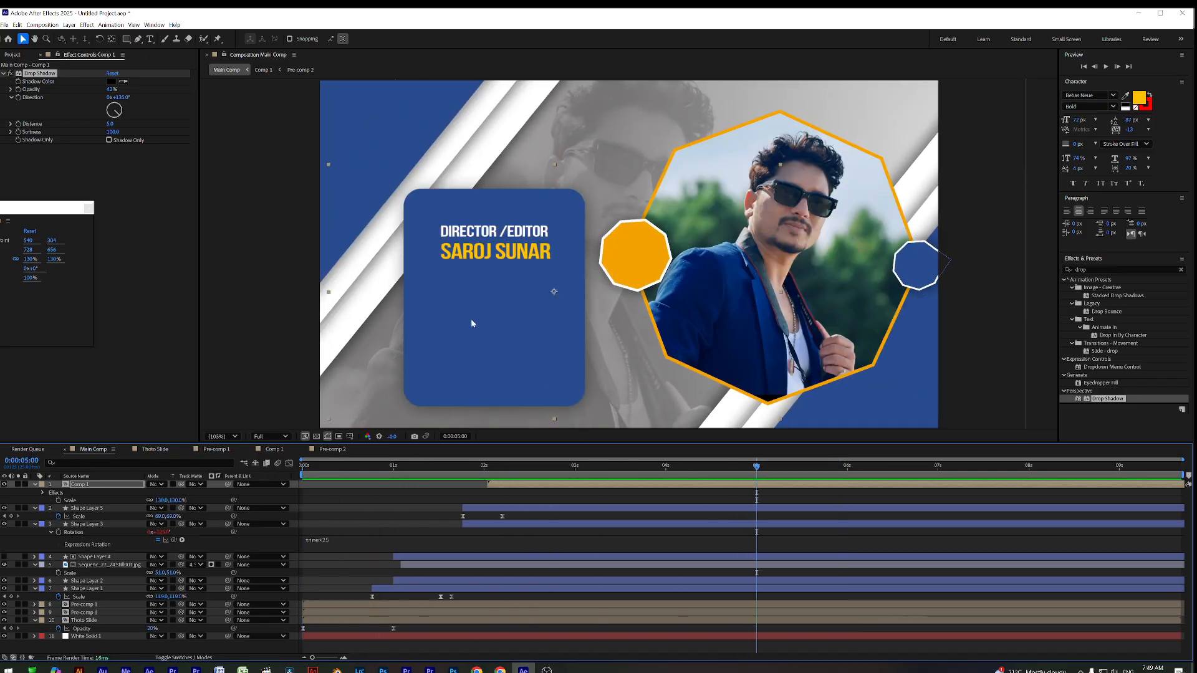
key(slash)
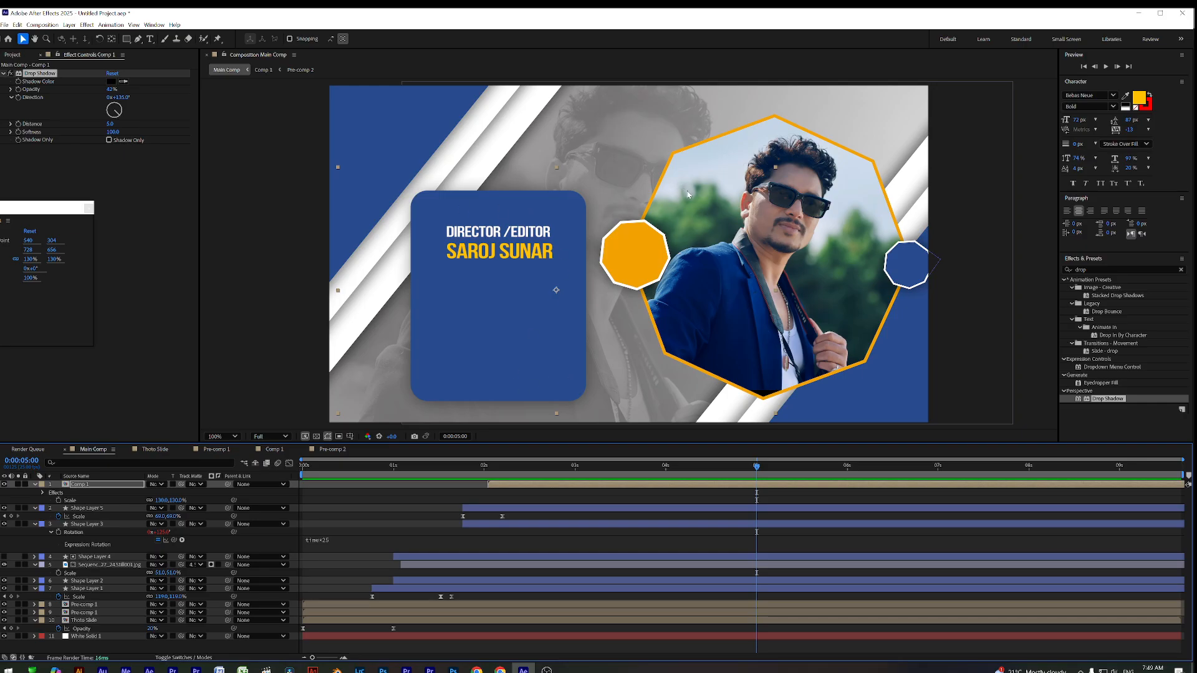
drag(362, 462, 293, 473)
click(712, 465)
drag(733, 492, 743, 492)
drag(66, 213, 153, 201)
click(12, 55)
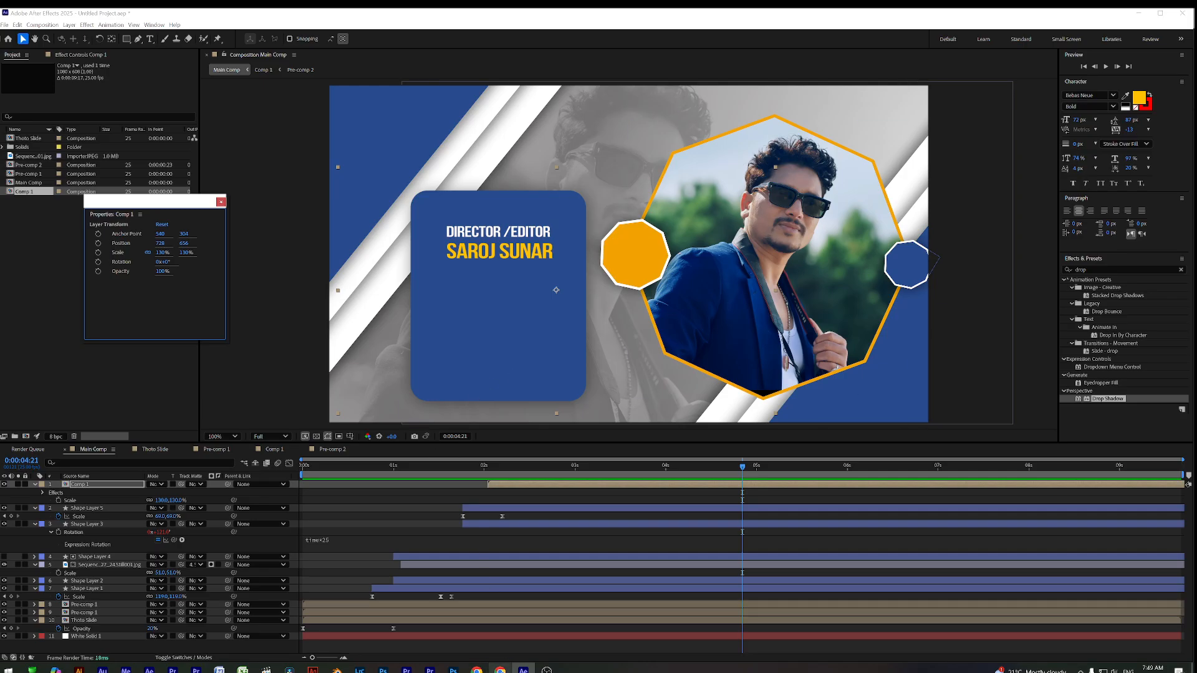
click(501, 639)
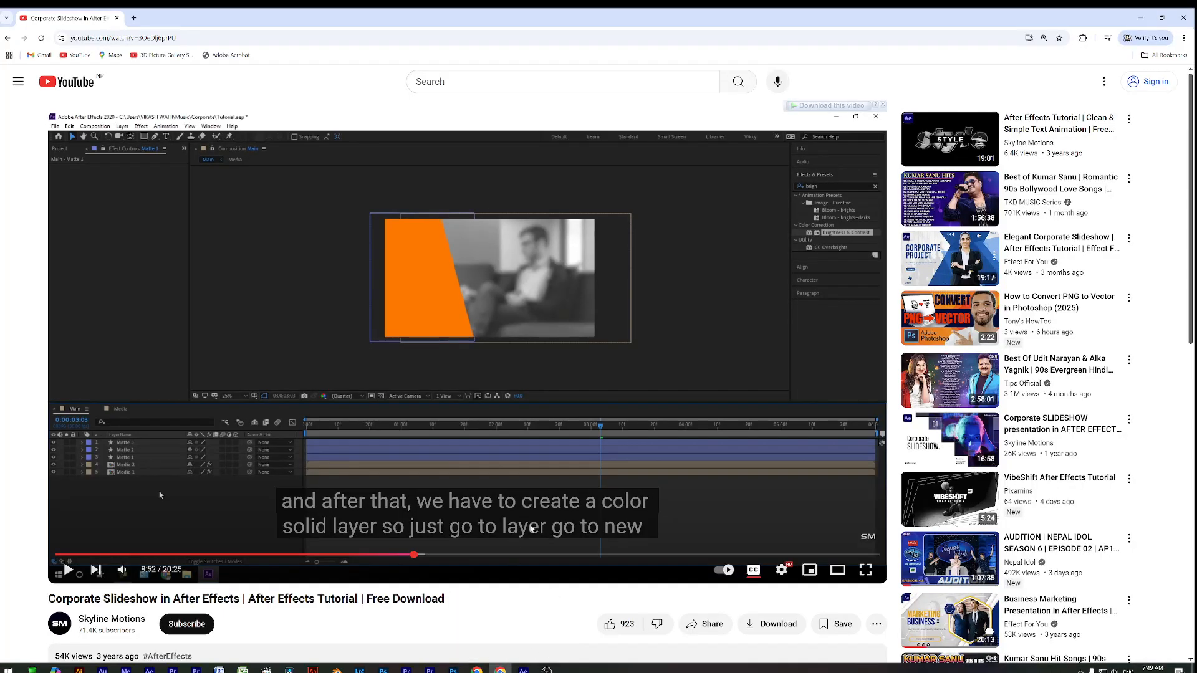
In a new tab, search Google for 'contact icon' and browse the results
click(134, 18)
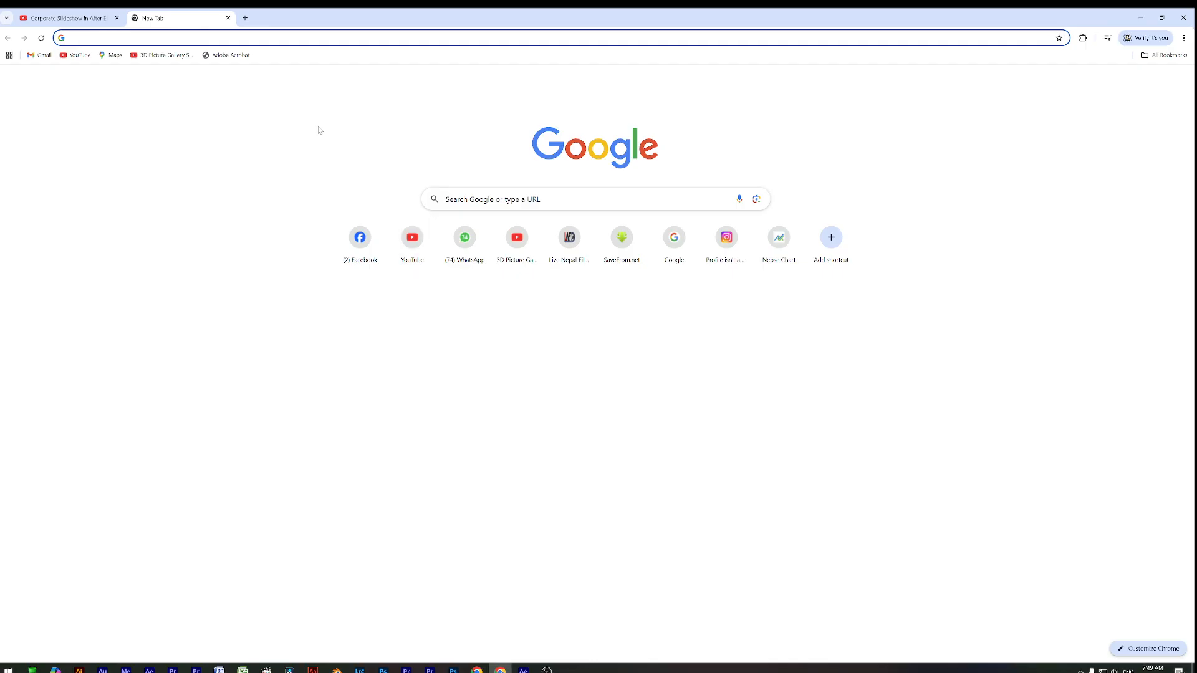
click(506, 199)
text(c)
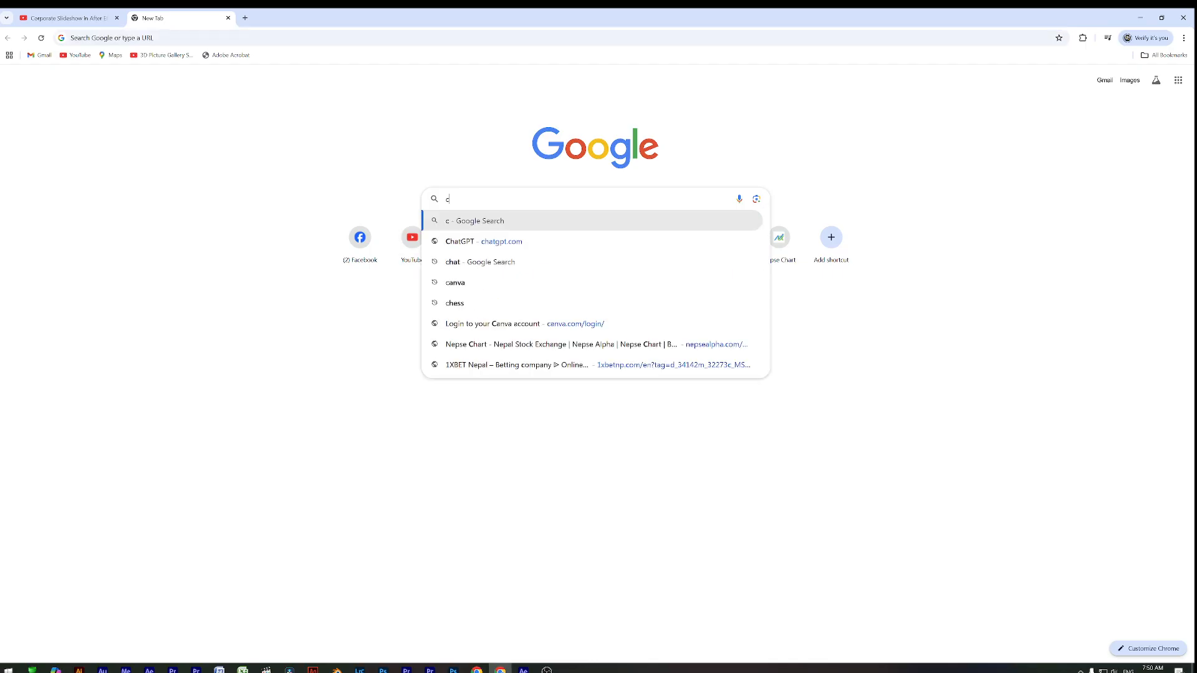
text(ontact)
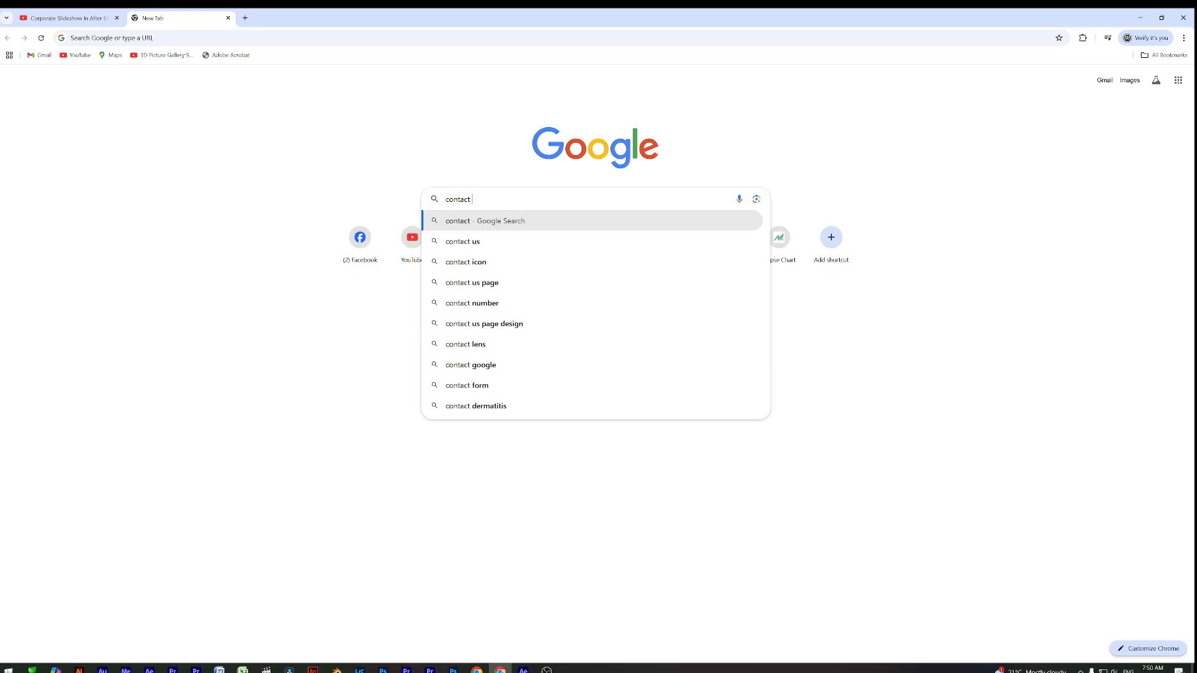
click(482, 263)
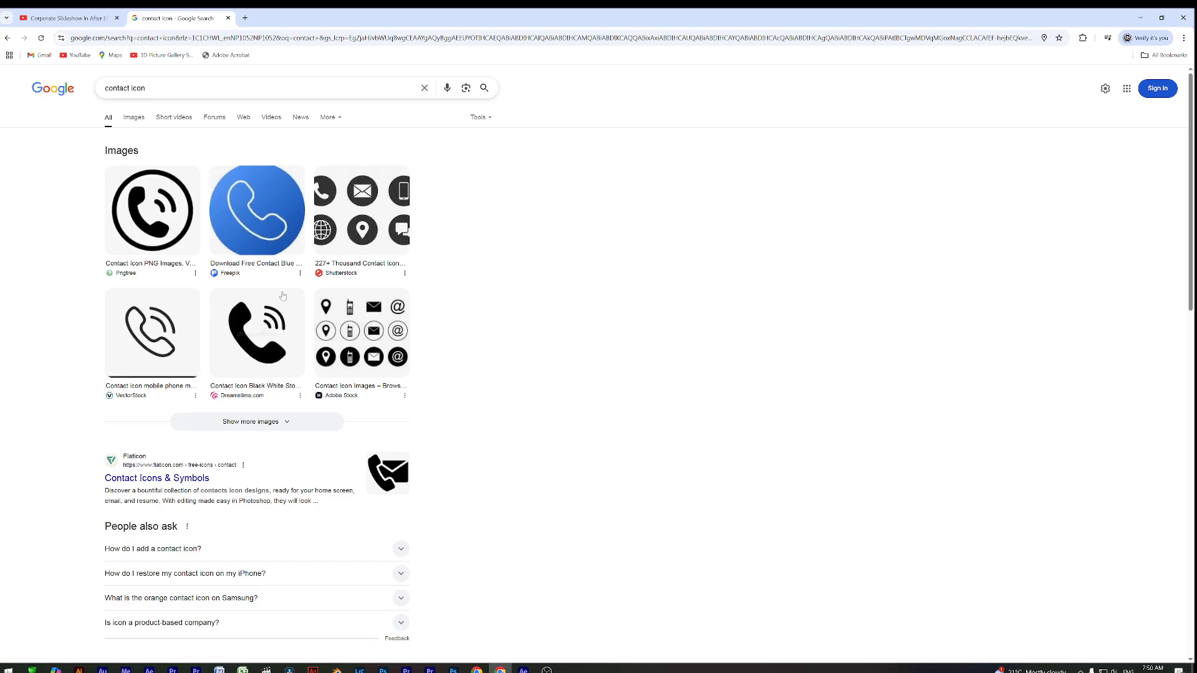
scroll(288, 301, down, 2)
scroll(287, 301, down, 3)
scroll(283, 304, up, 6)
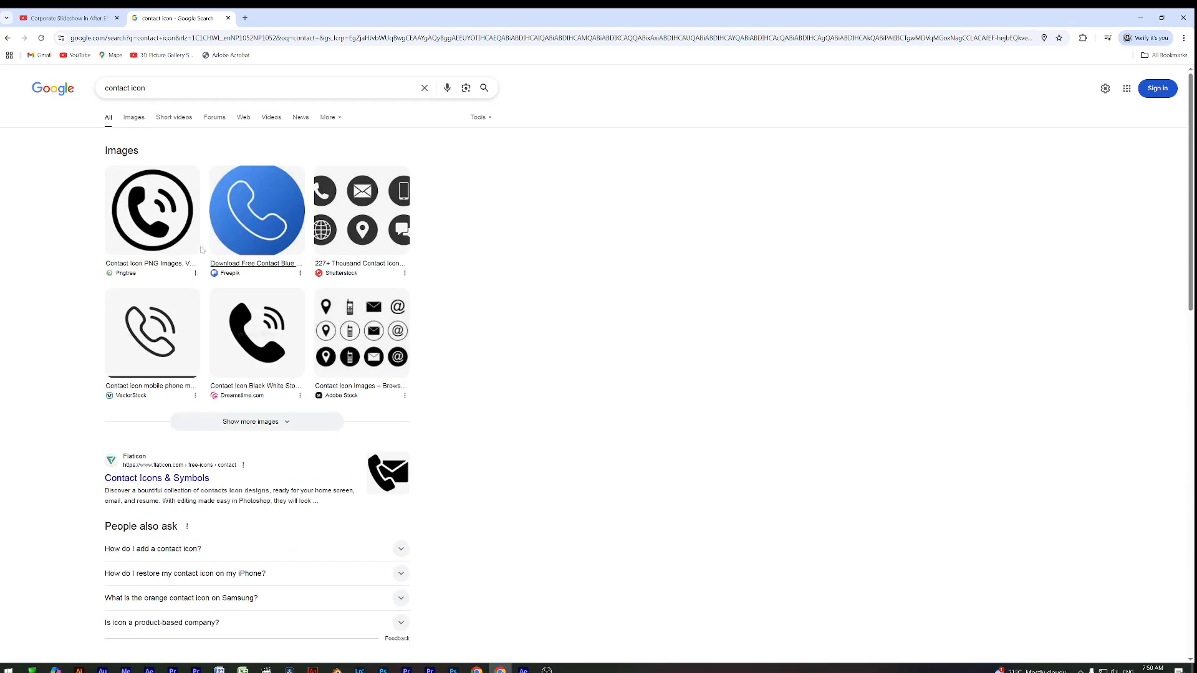
Switch to image results and refine the search to 'contact icon png'
click(134, 118)
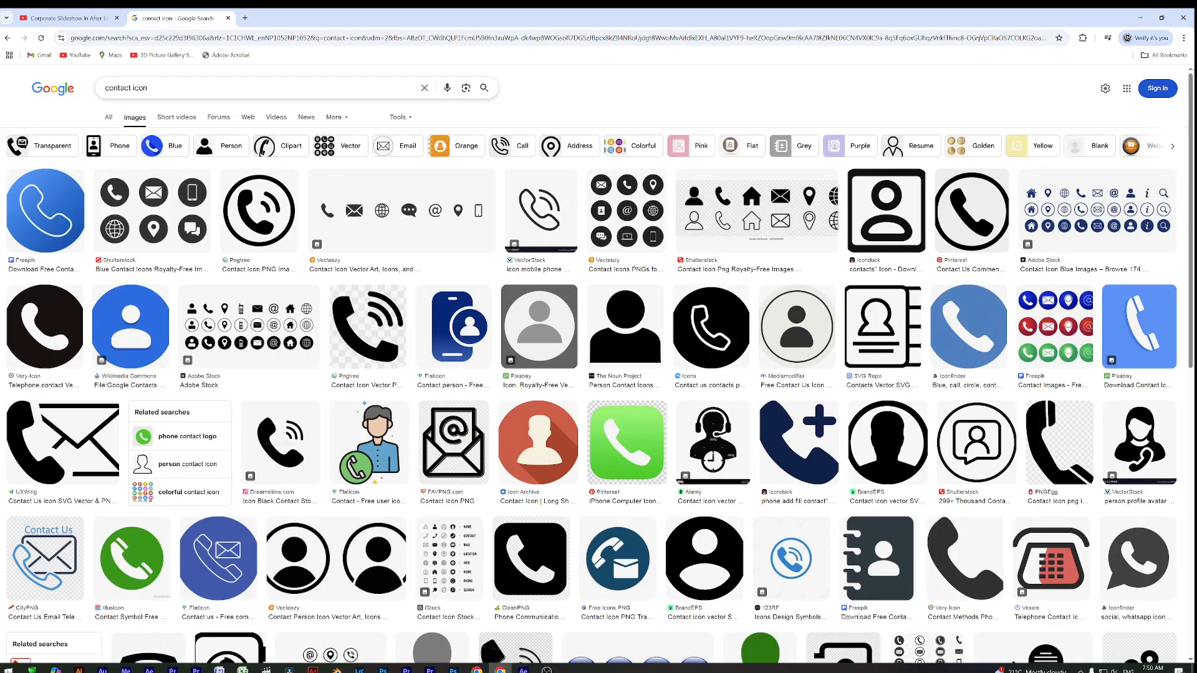
click(148, 87)
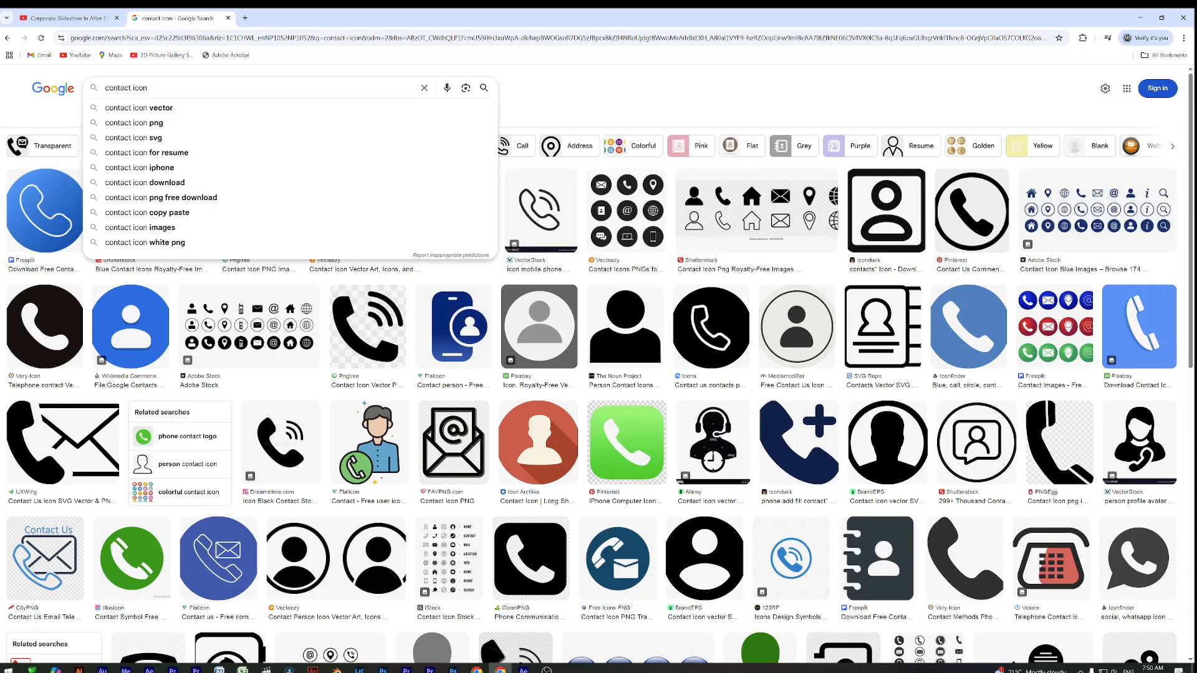
click(160, 123)
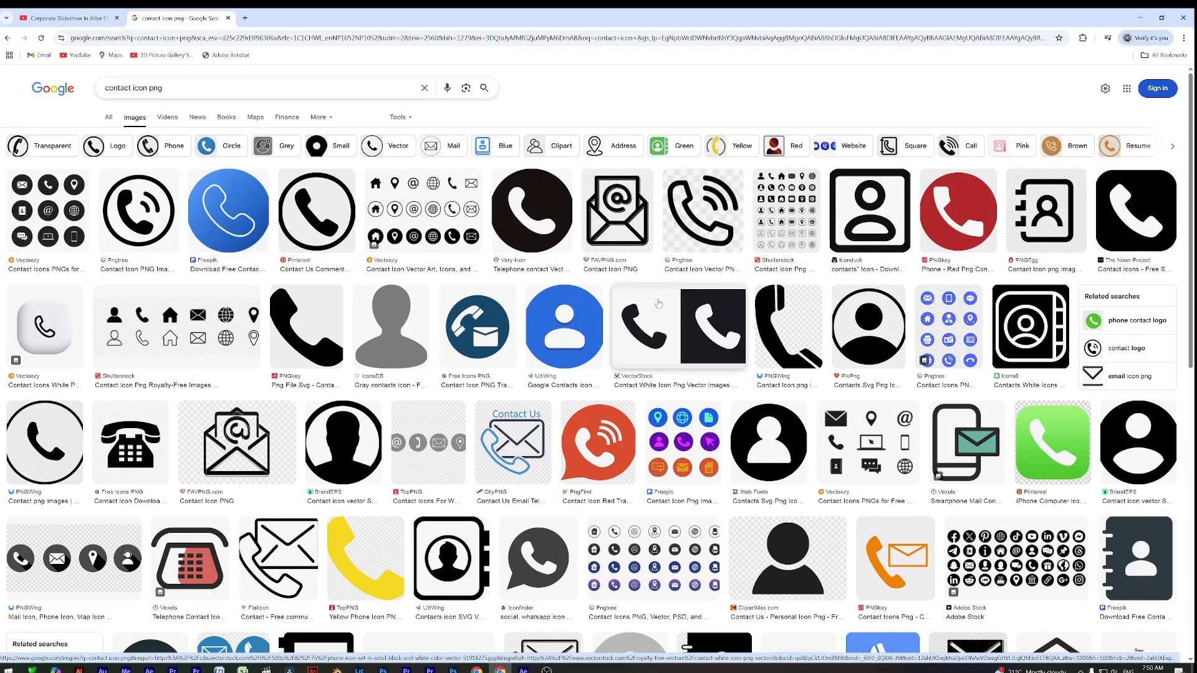
Compare image previews and settle on the Vecteezy circular contact icon set
click(71, 198)
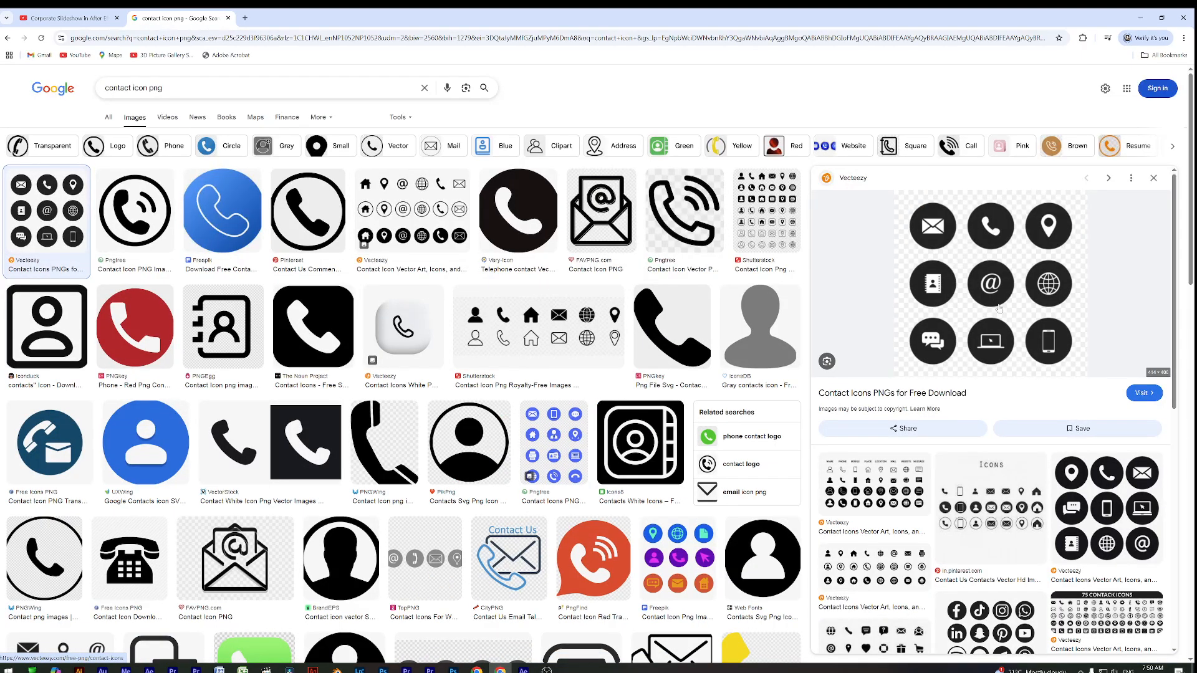
click(128, 206)
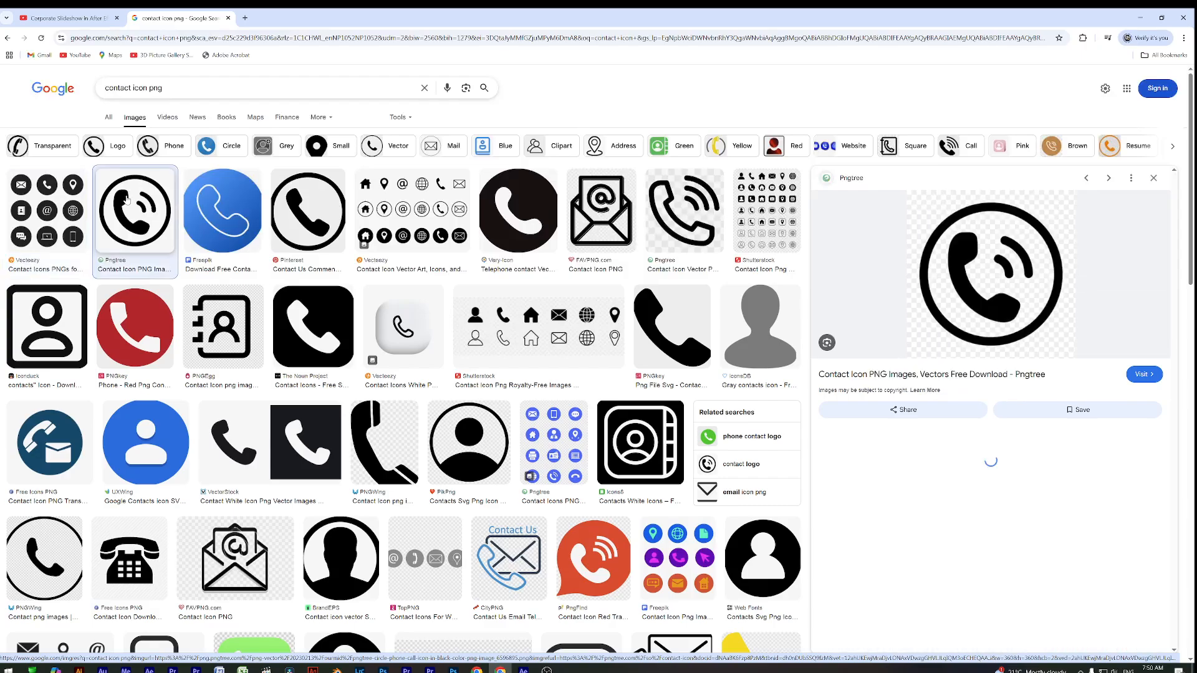
click(69, 202)
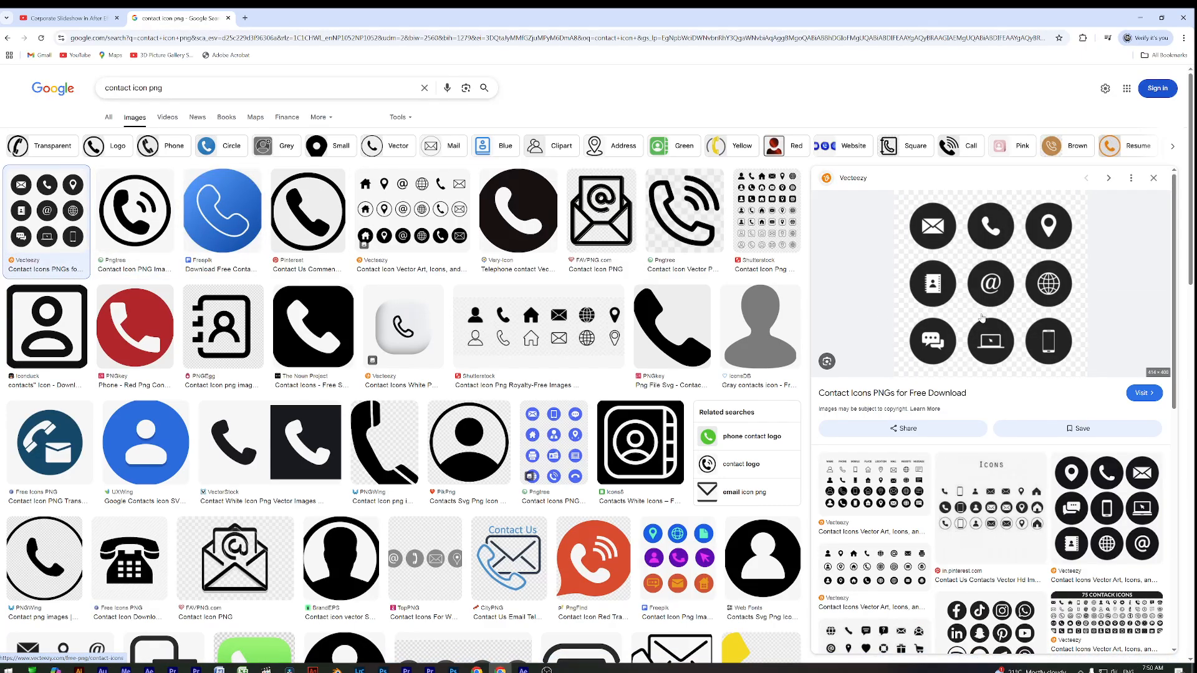
Save it to the Desktop as circular-business-contact-communication-icon-set-png.webp and minimize Chrome
right_click(1006, 272)
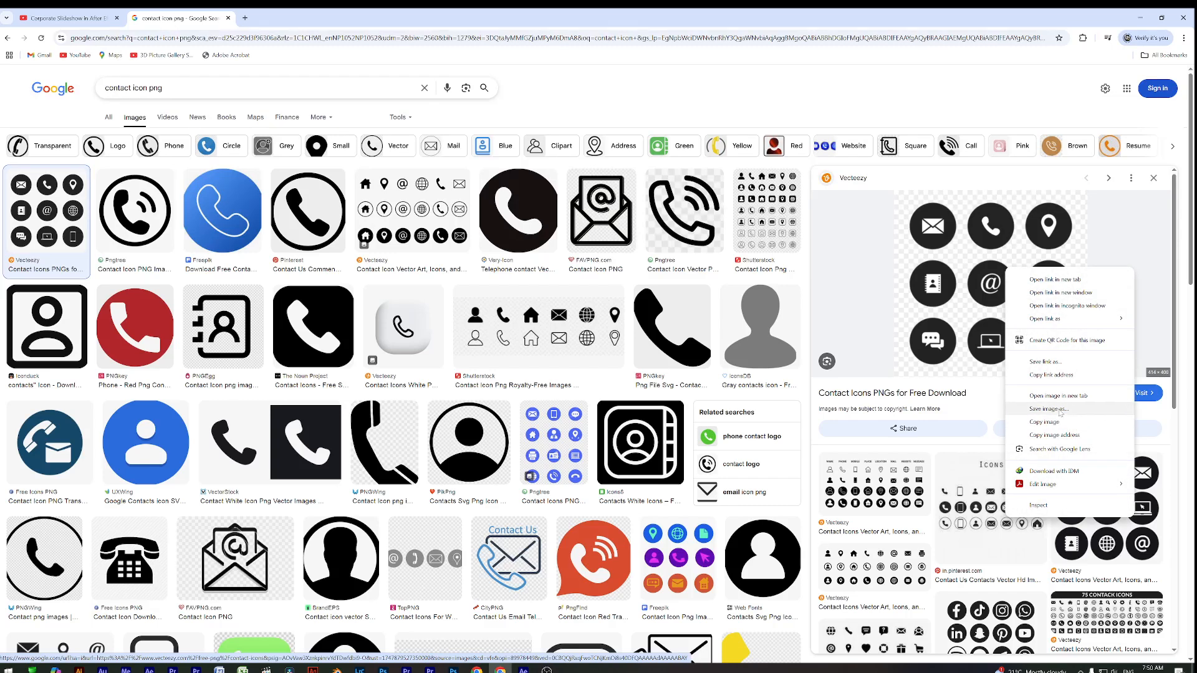
click(1049, 409)
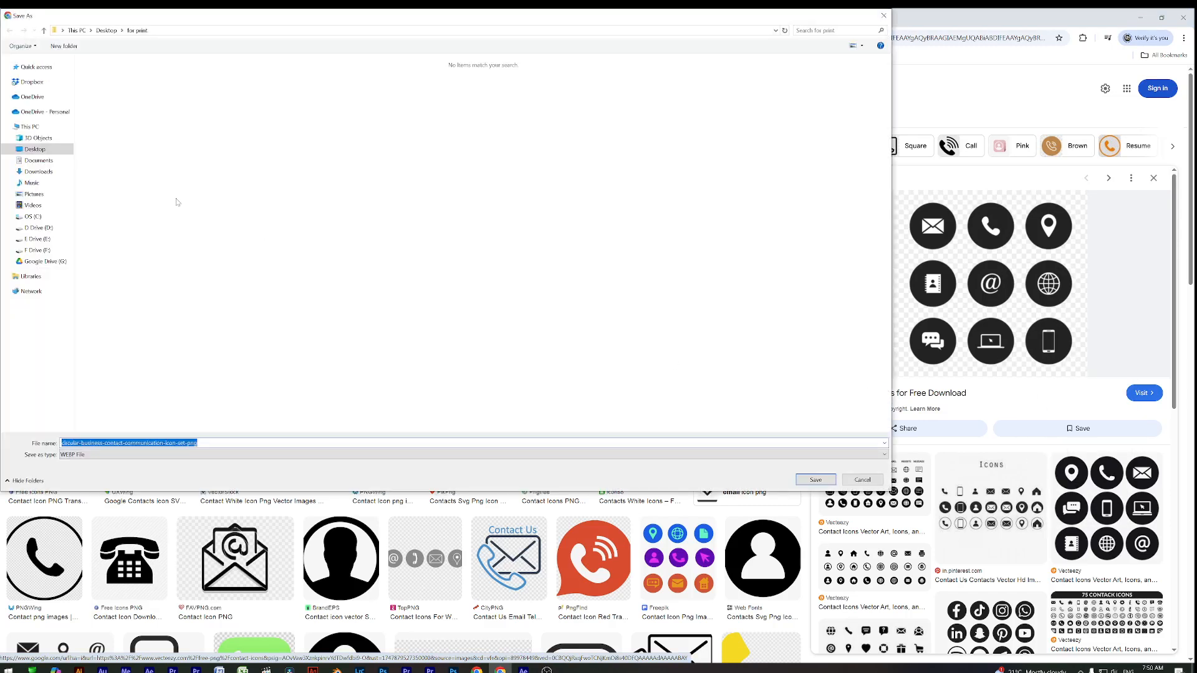
click(35, 148)
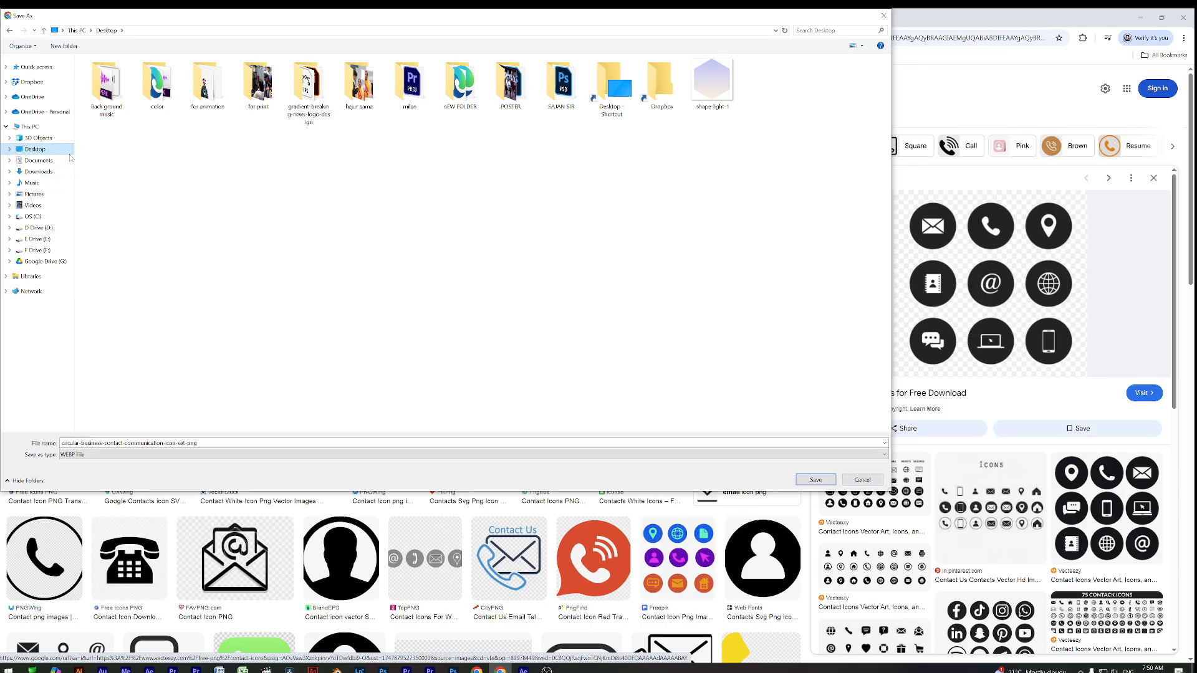
click(829, 478)
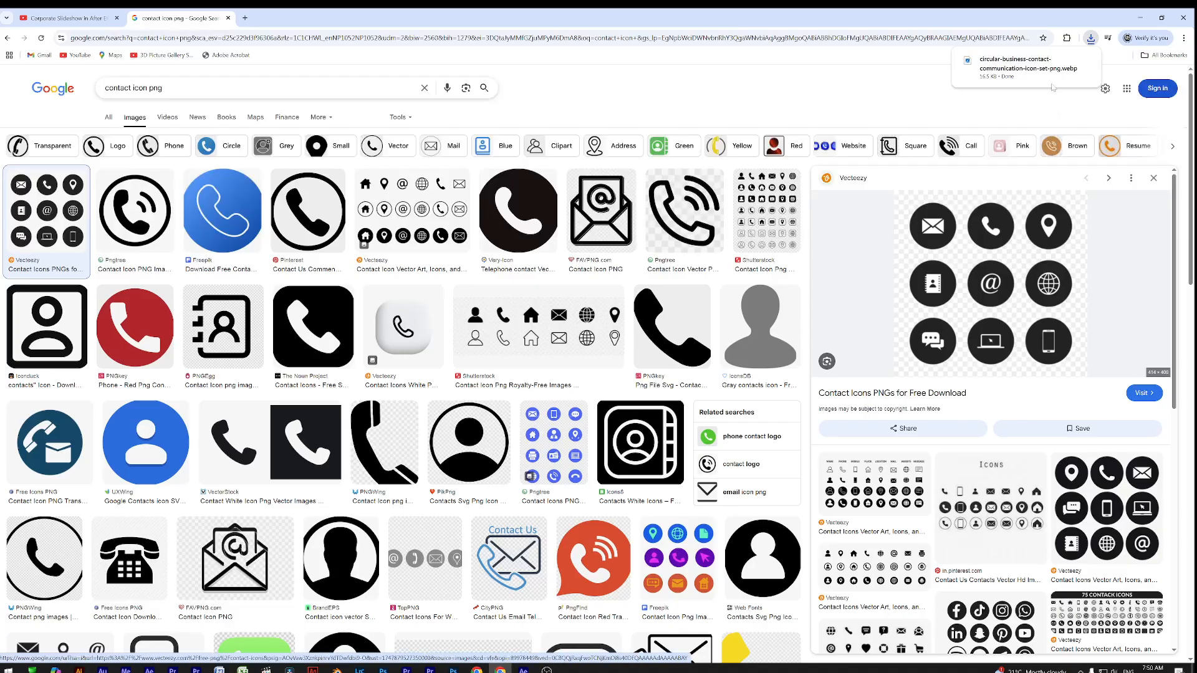
click(1138, 20)
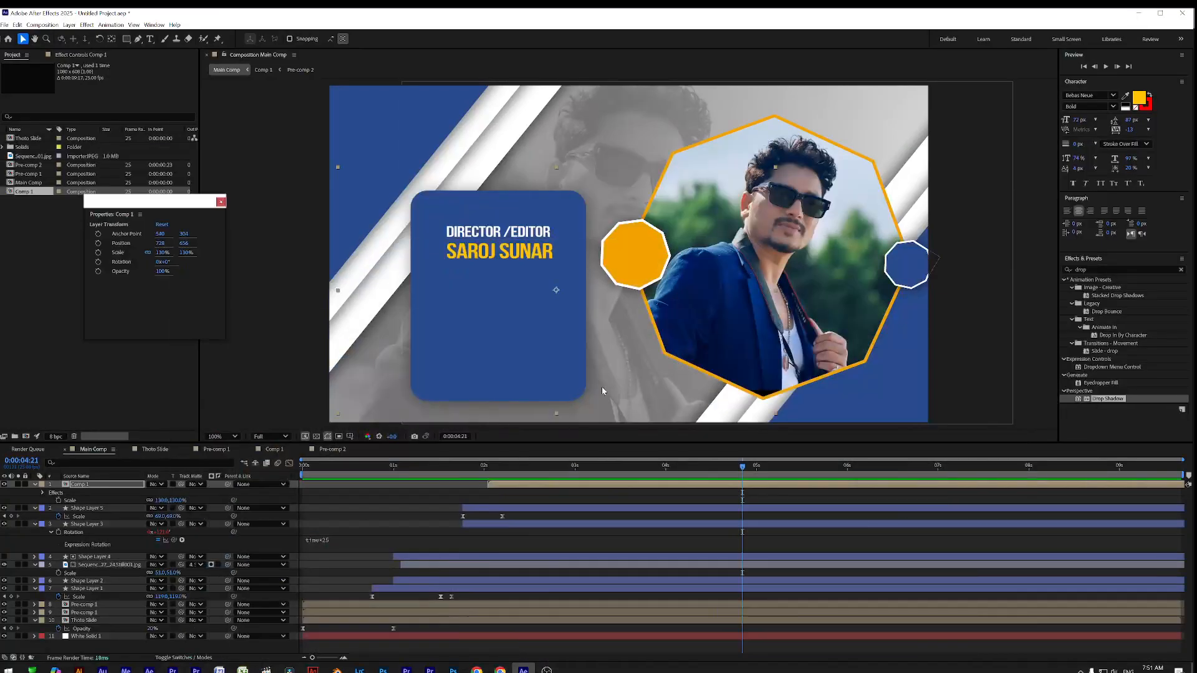
Check the title in Pre-comp 2, then view Comp 1 at 0:00:02:13
click(88, 361)
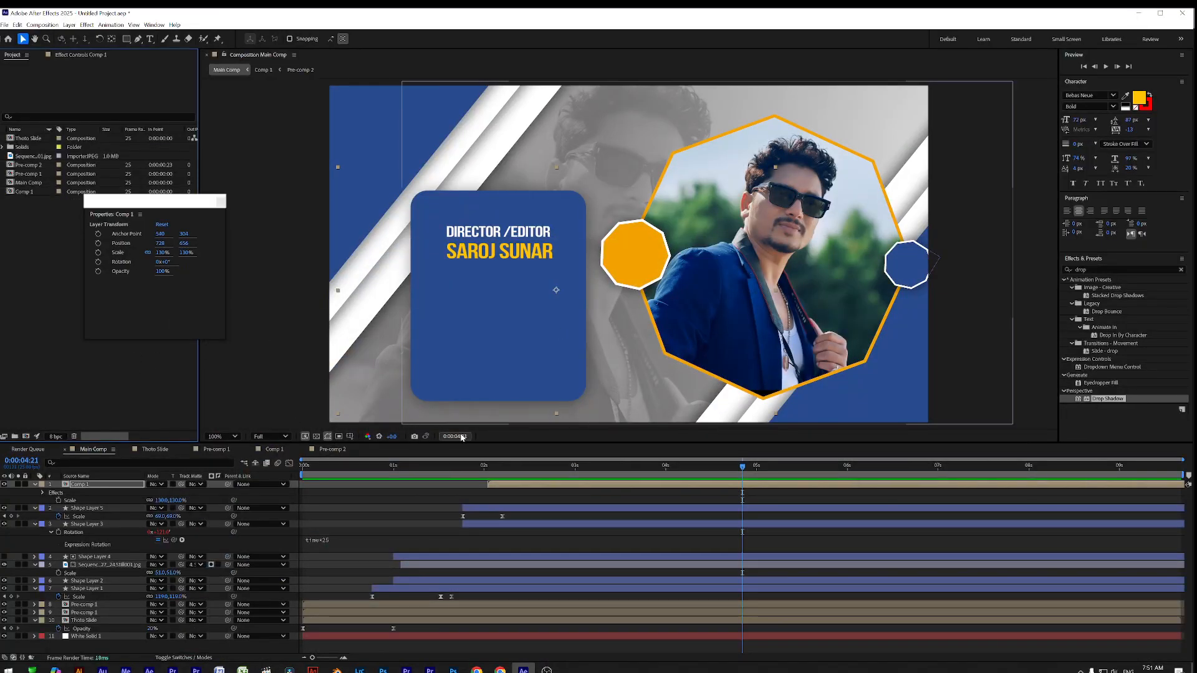
click(340, 449)
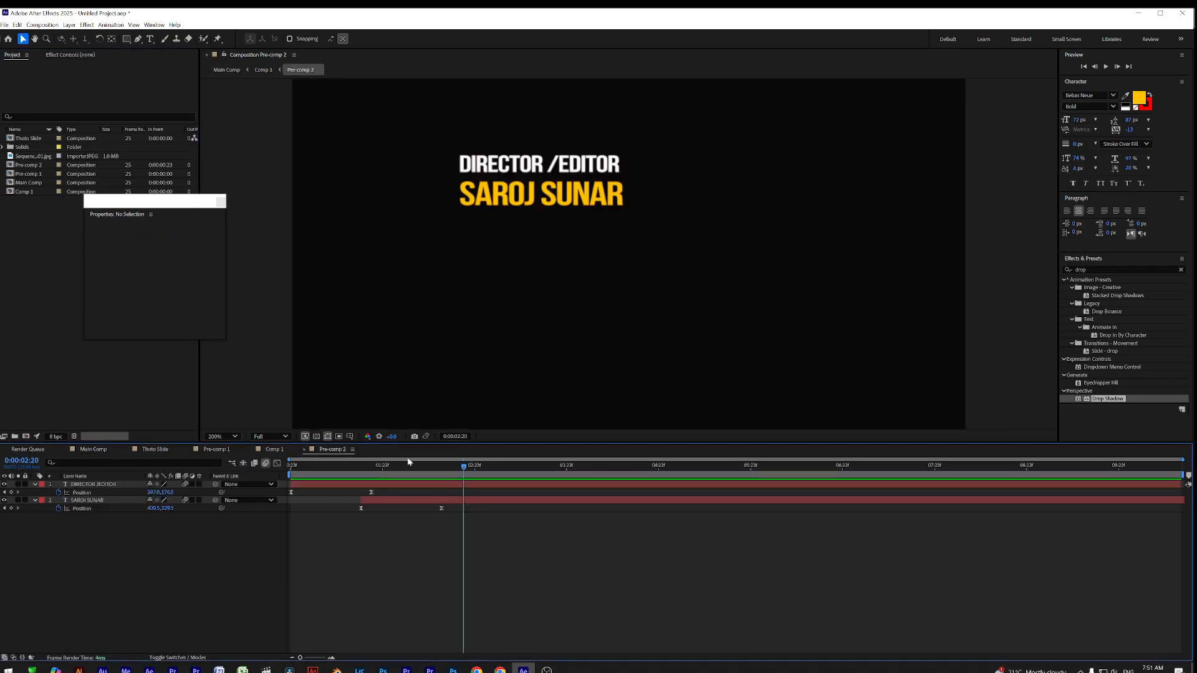
click(274, 450)
drag(359, 467, 533, 491)
Import the circular contact icon set webp from the Desktop into the project
click(71, 388)
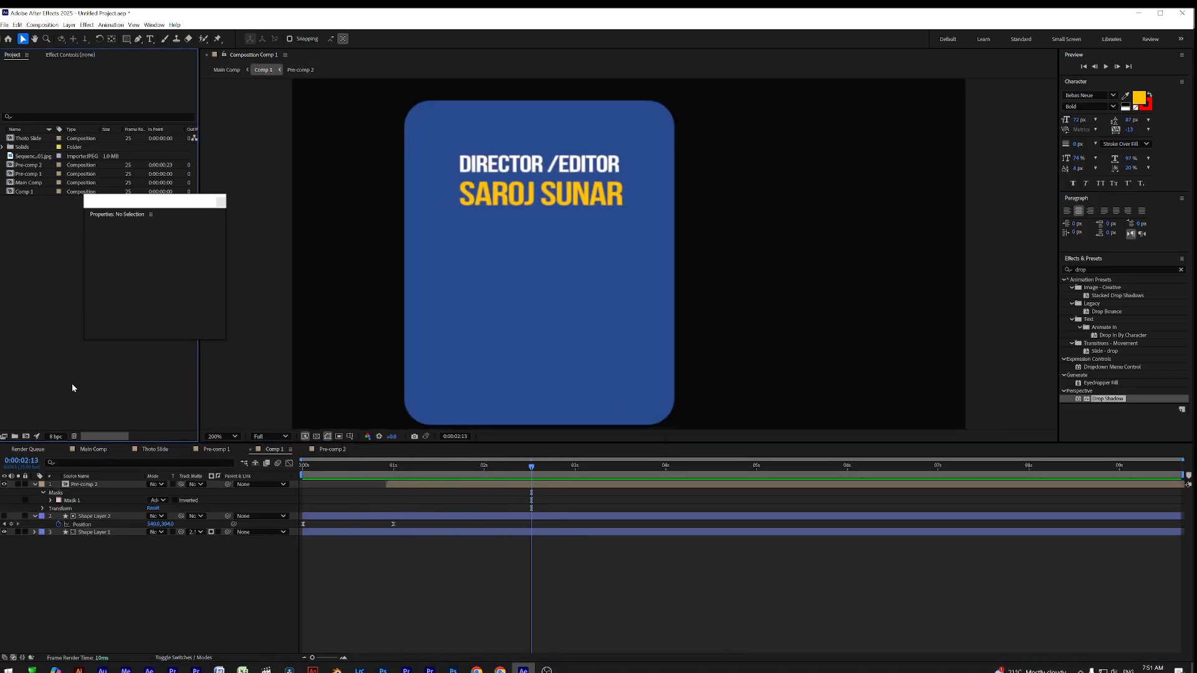
double_click(75, 383)
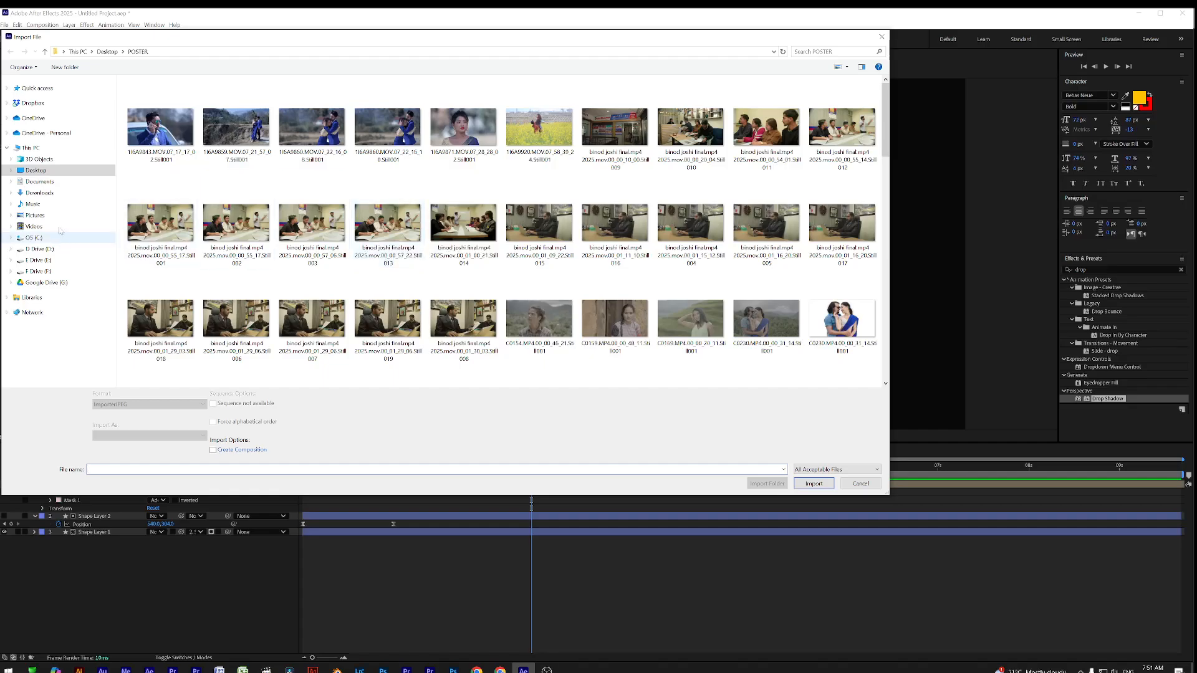
click(44, 174)
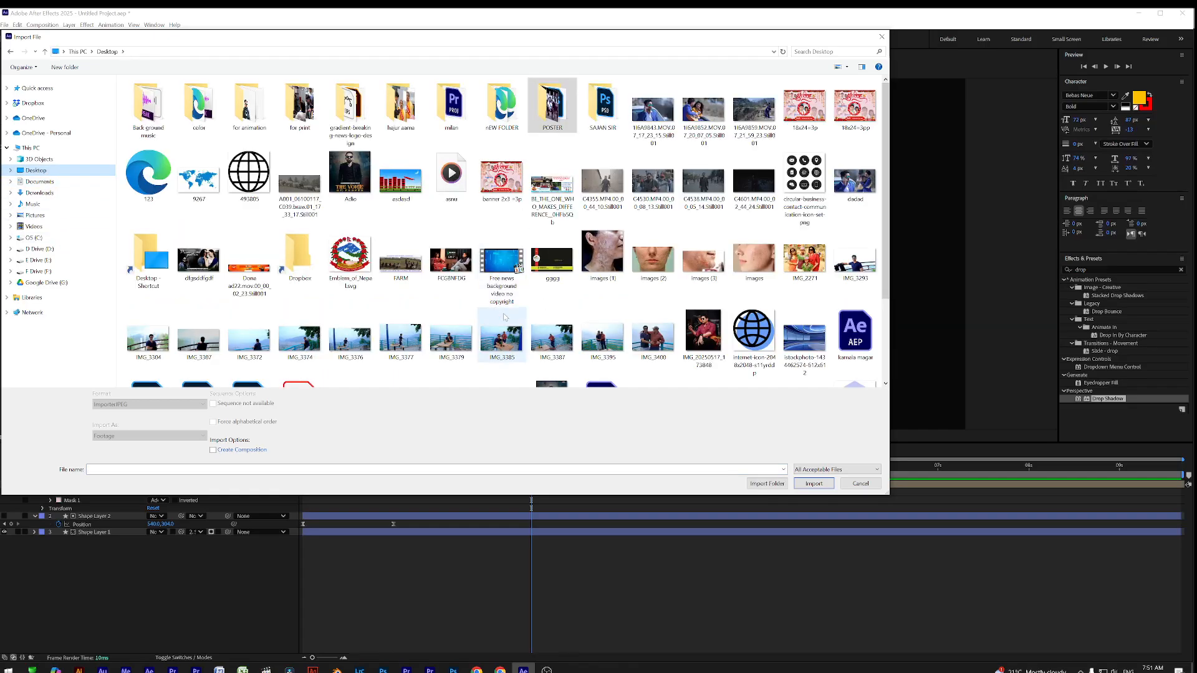
scroll(455, 284, down, 2)
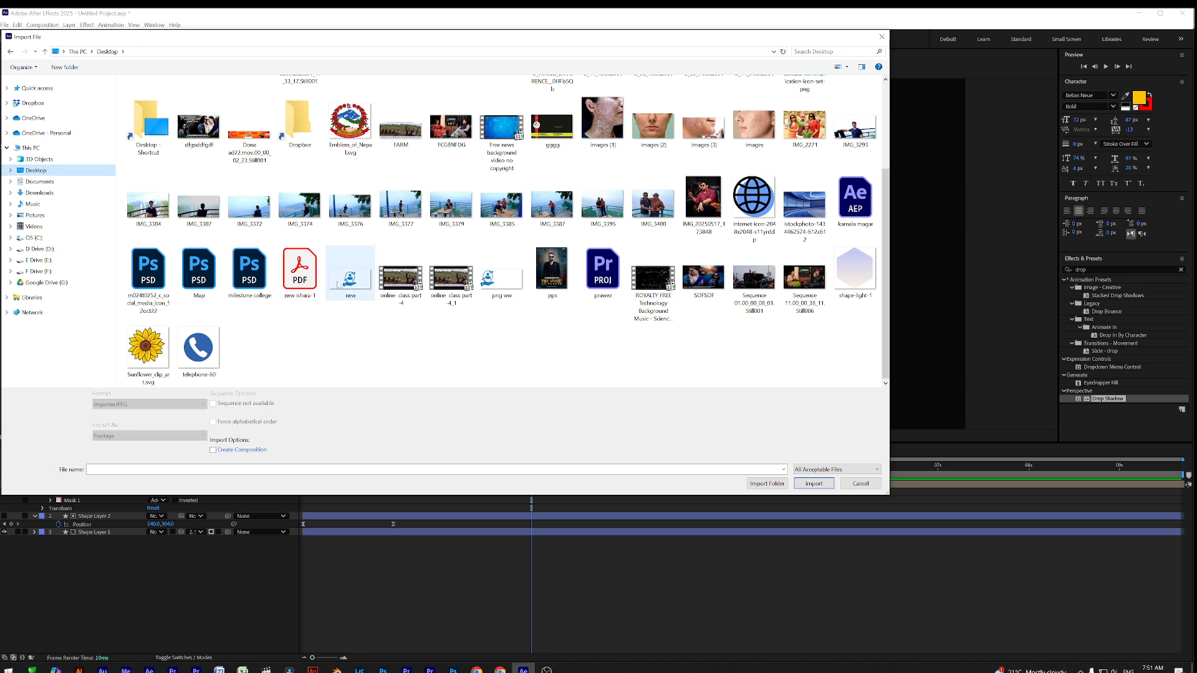
scroll(469, 283, up, 3)
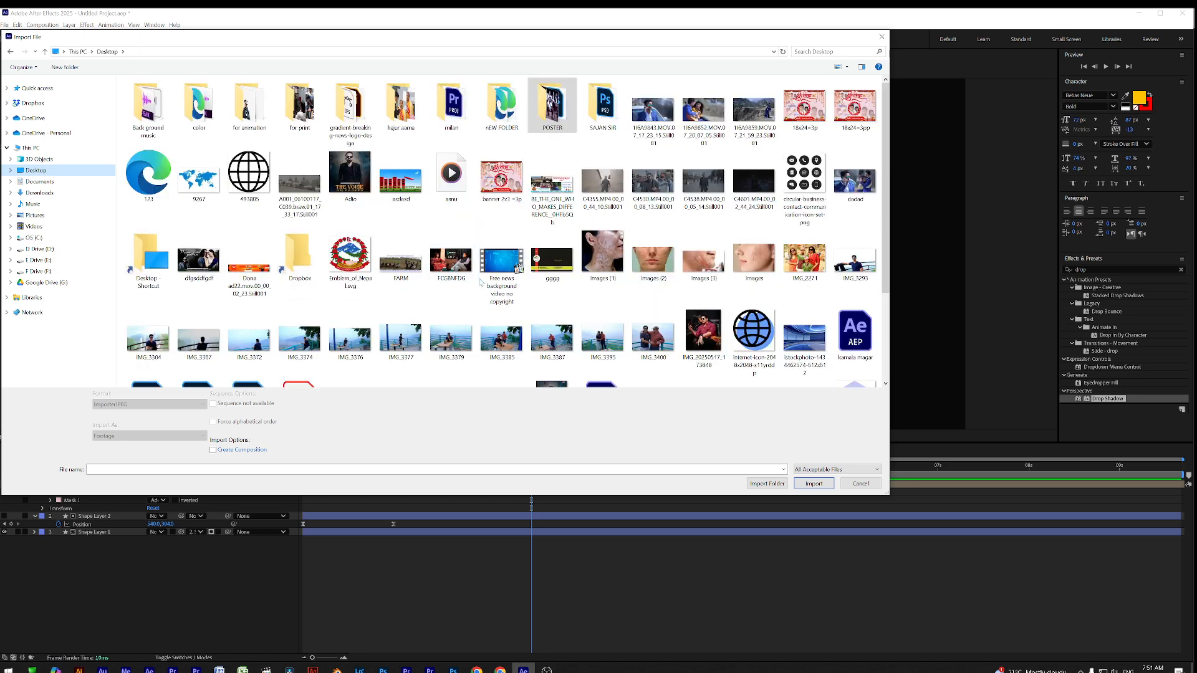
click(808, 177)
Place the contact icon set on the blue card in Comp 1, scaled to 62% and nudged below the title
double_click(809, 176)
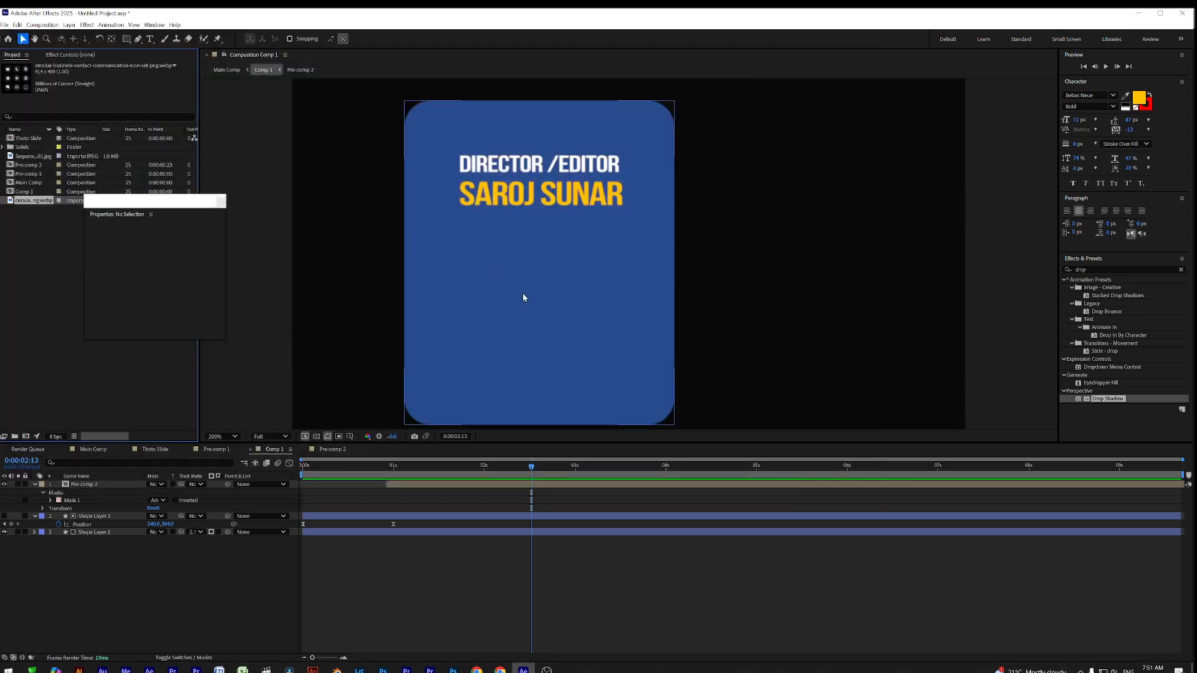
drag(26, 203, 584, 314)
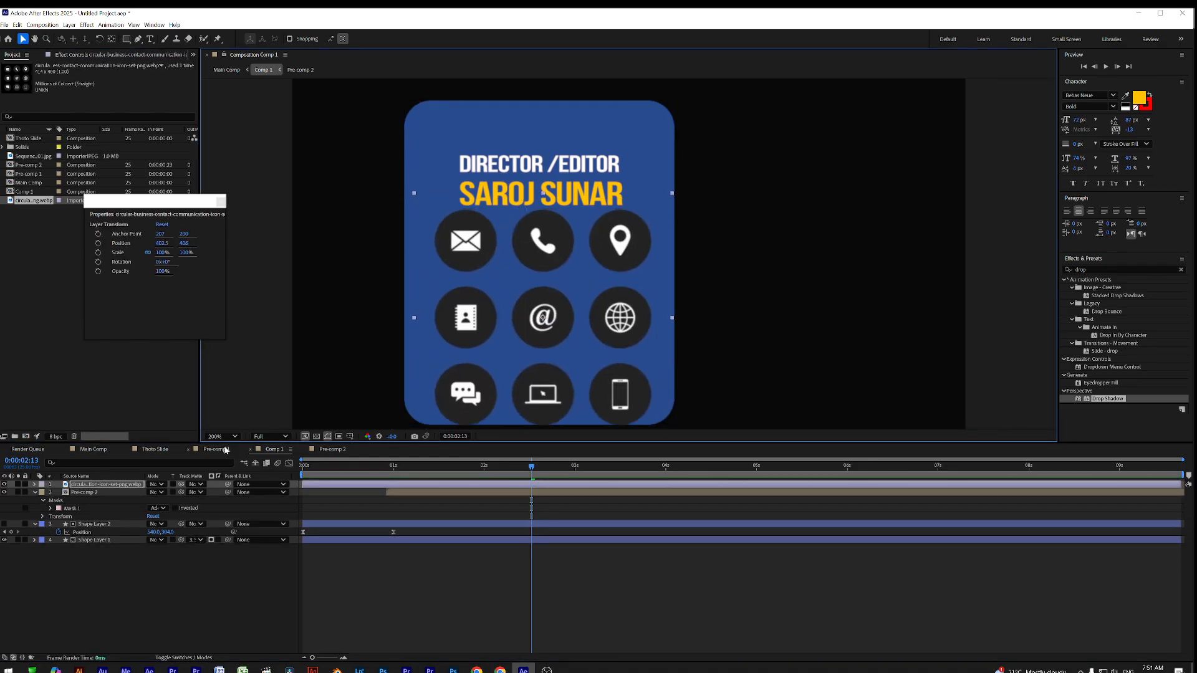
drag(163, 253, 144, 253)
drag(549, 271, 549, 278)
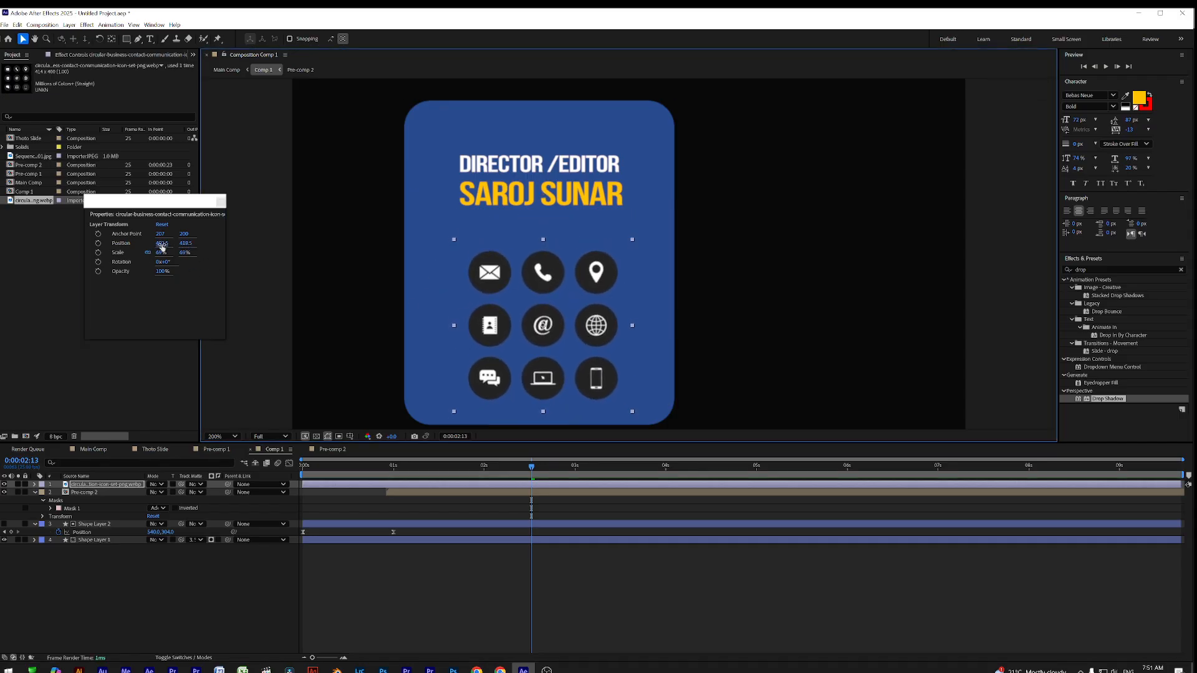
drag(160, 254, 158, 253)
drag(547, 278, 547, 277)
drag(410, 469, 389, 488)
Keyframe the icon layer's Scale from 0% at the start up to full size at 0:00:00:21
key(s)
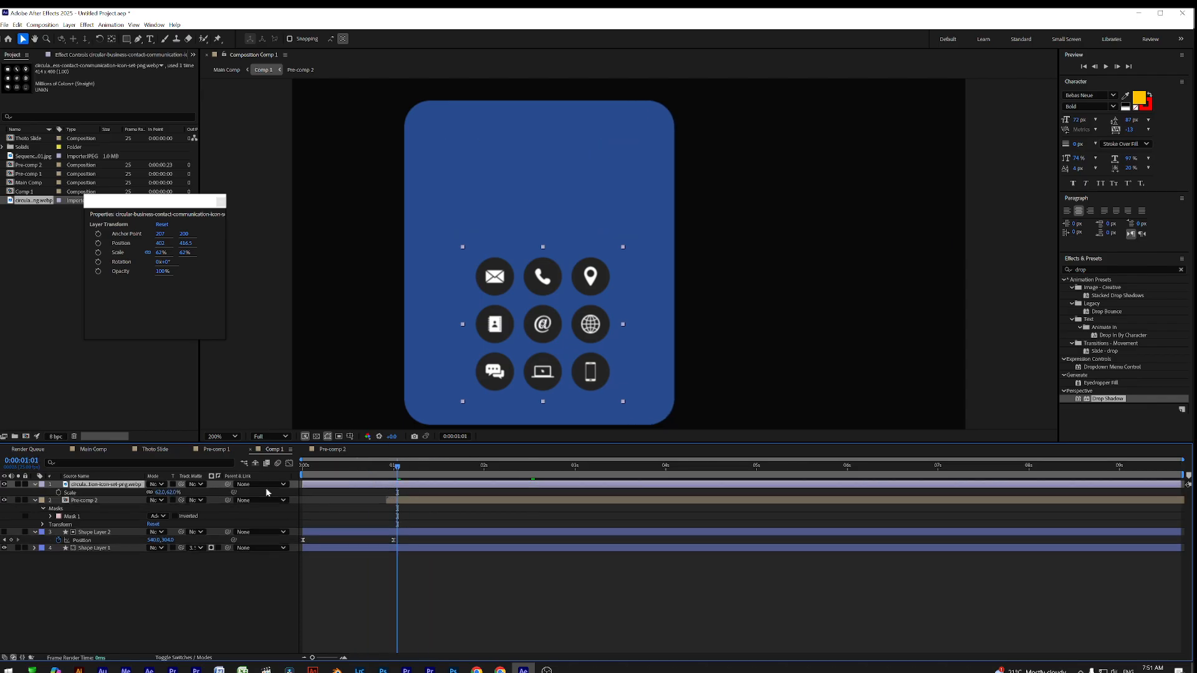
click(55, 496)
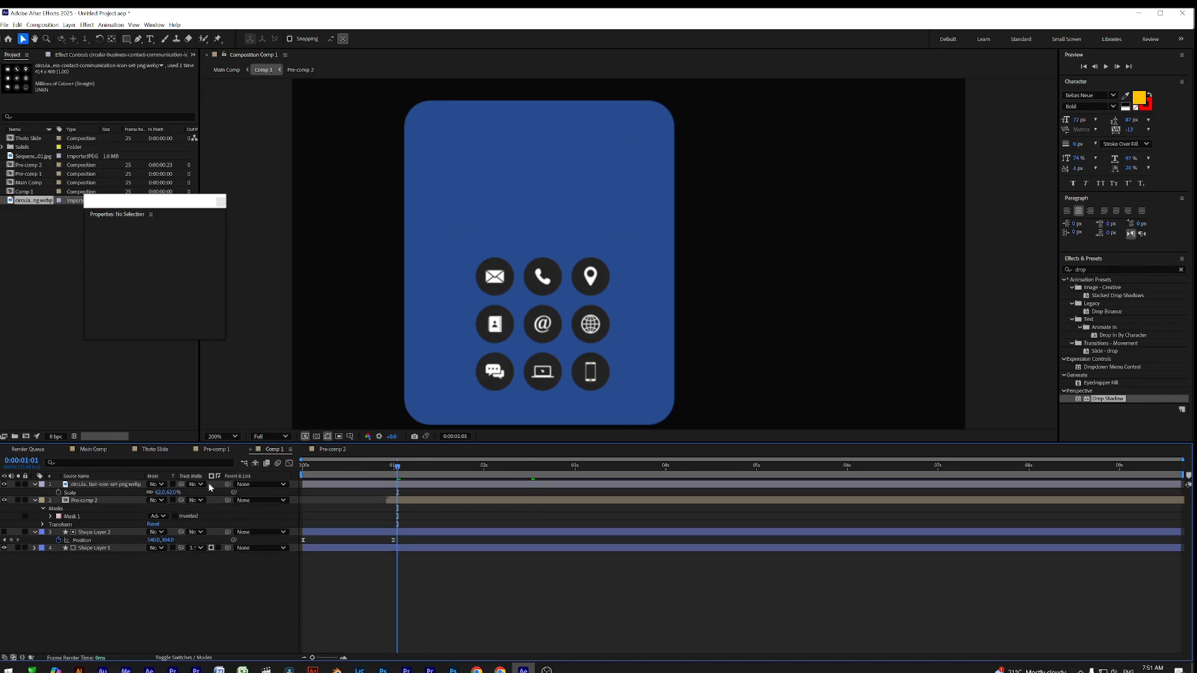
drag(398, 468, 389, 478)
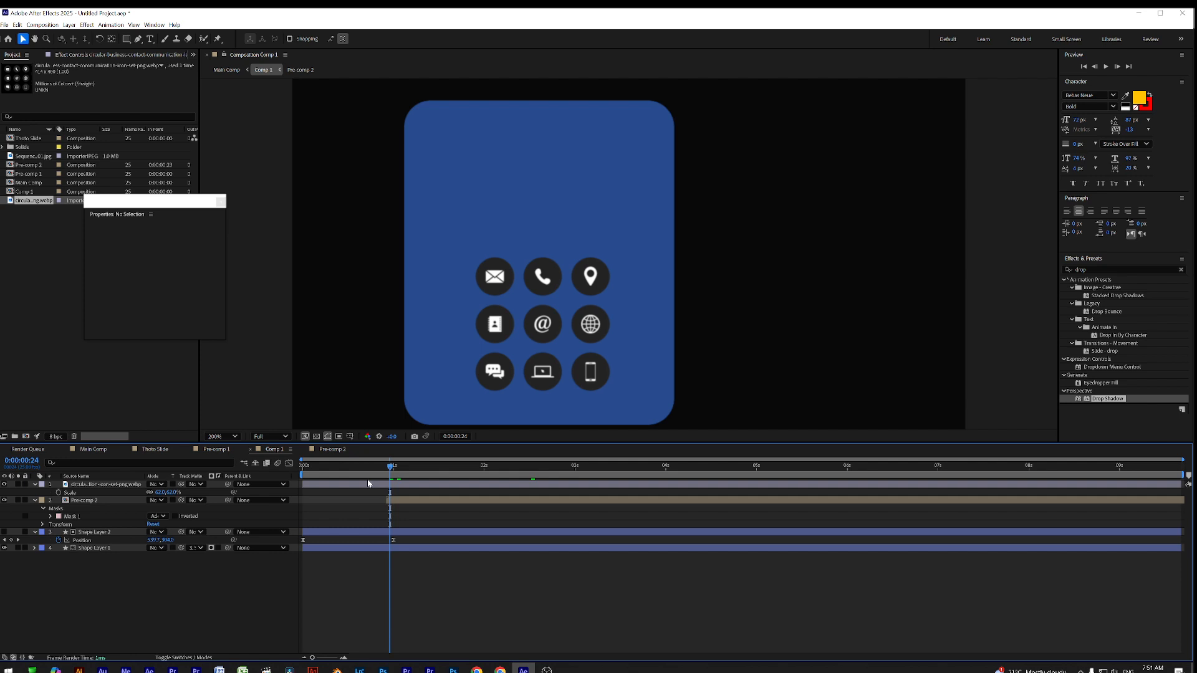
click(59, 492)
key(Home)
click(159, 492)
text(0)
key(Return)
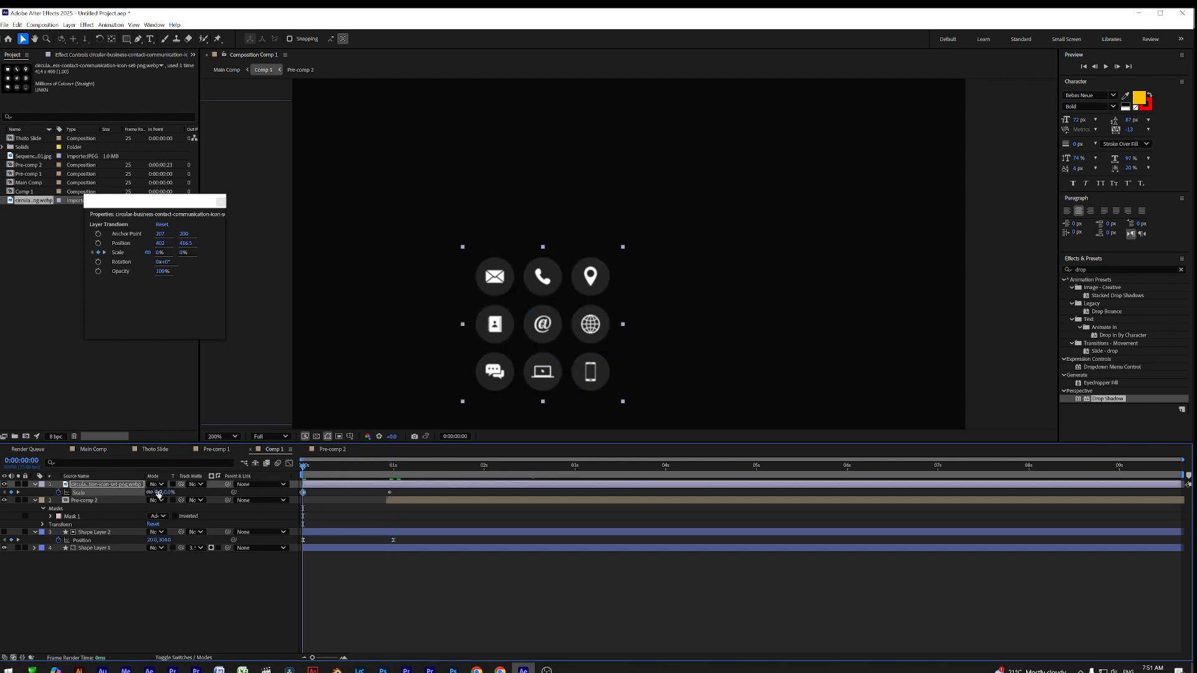
key(space)
Delay the icon animation, apply Easy Ease (F9) to both Scale keyframes, and preview it
drag(417, 486, 568, 486)
drag(472, 478, 547, 485)
drag(630, 495, 519, 502)
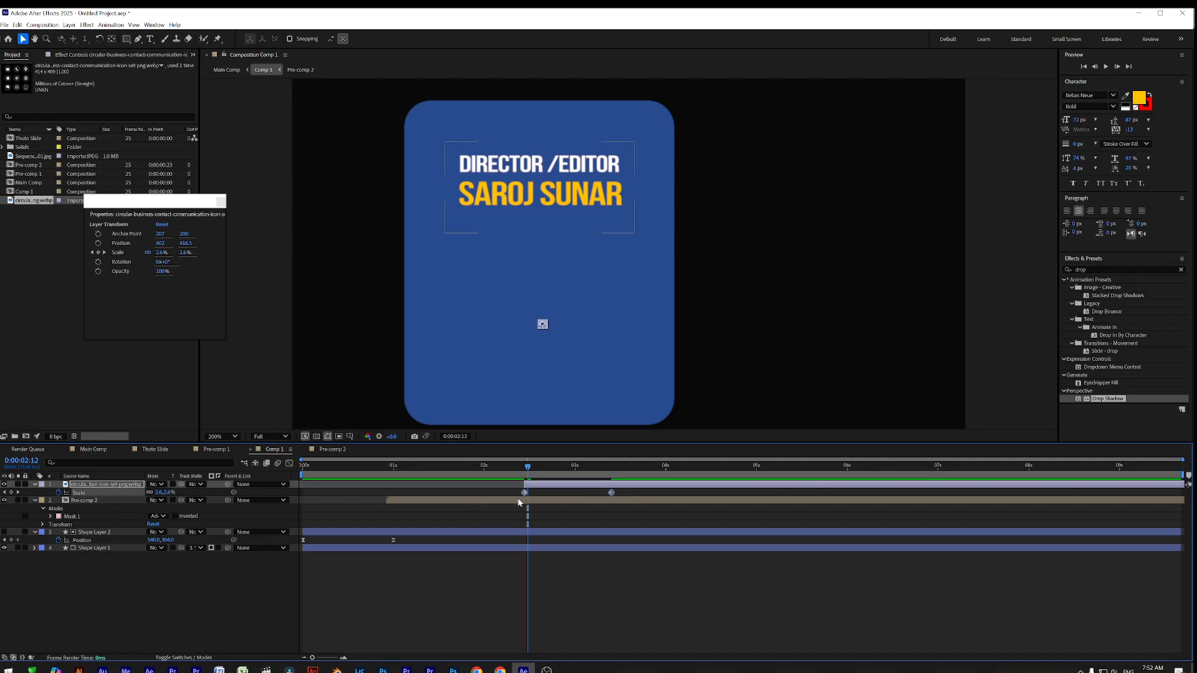
key(F9)
click(289, 464)
drag(580, 593, 568, 628)
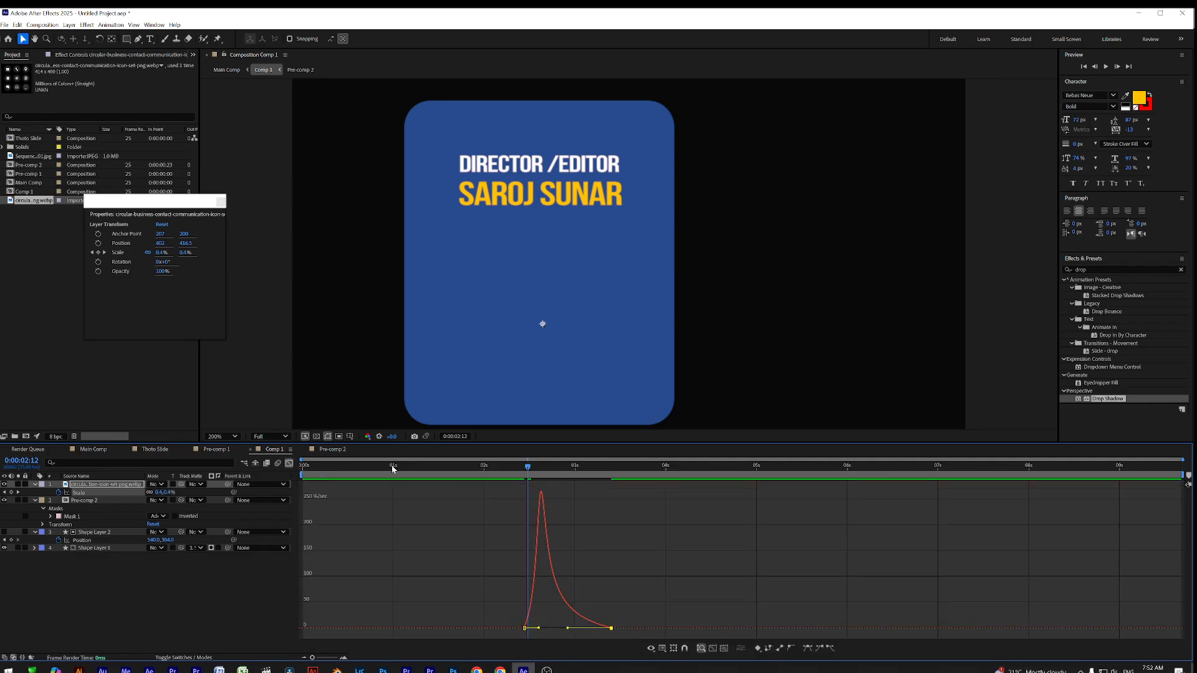
click(288, 464)
key(space)
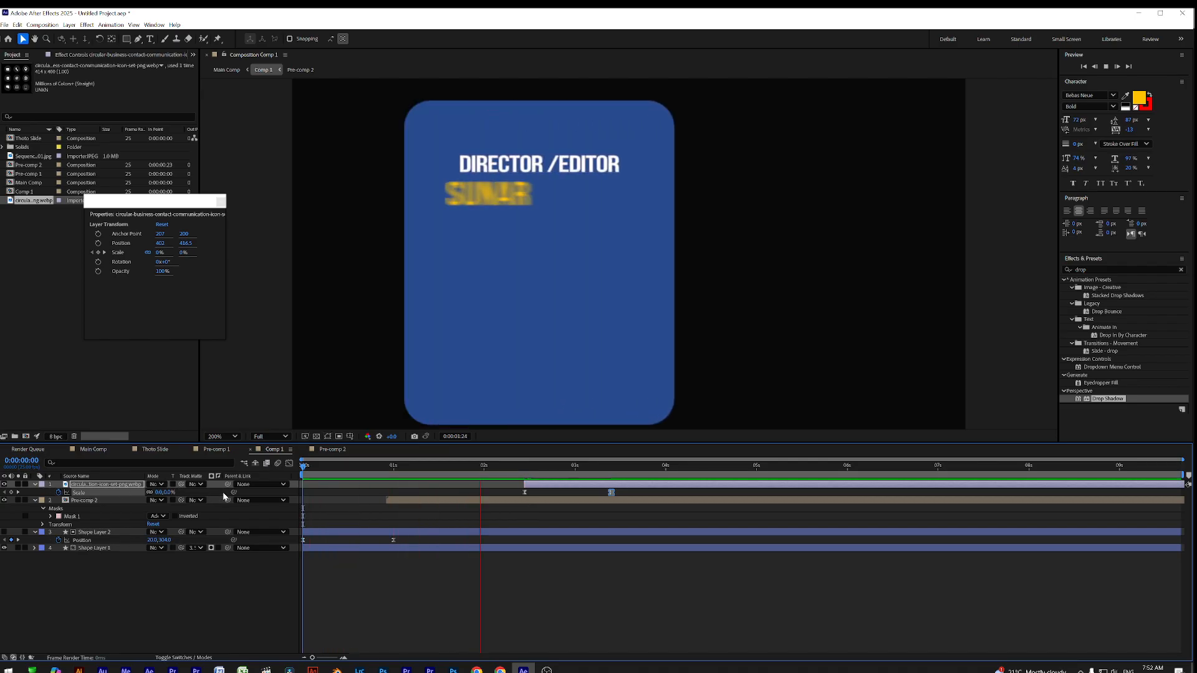
key(space)
click(93, 449)
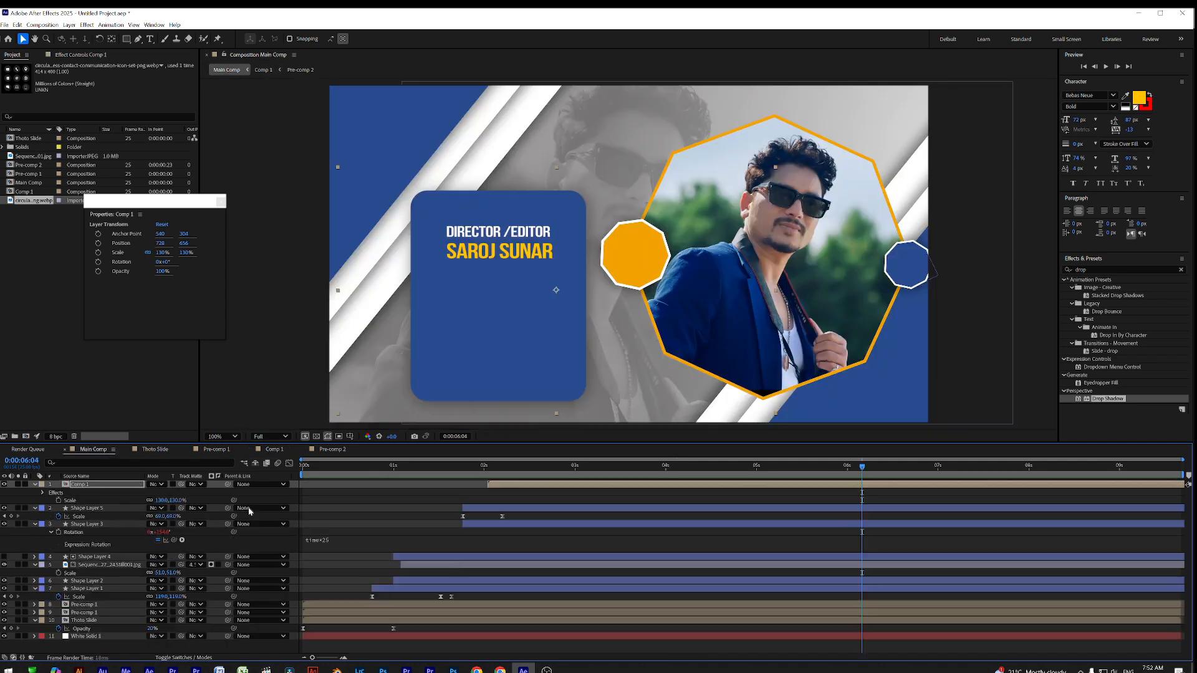
key(space)
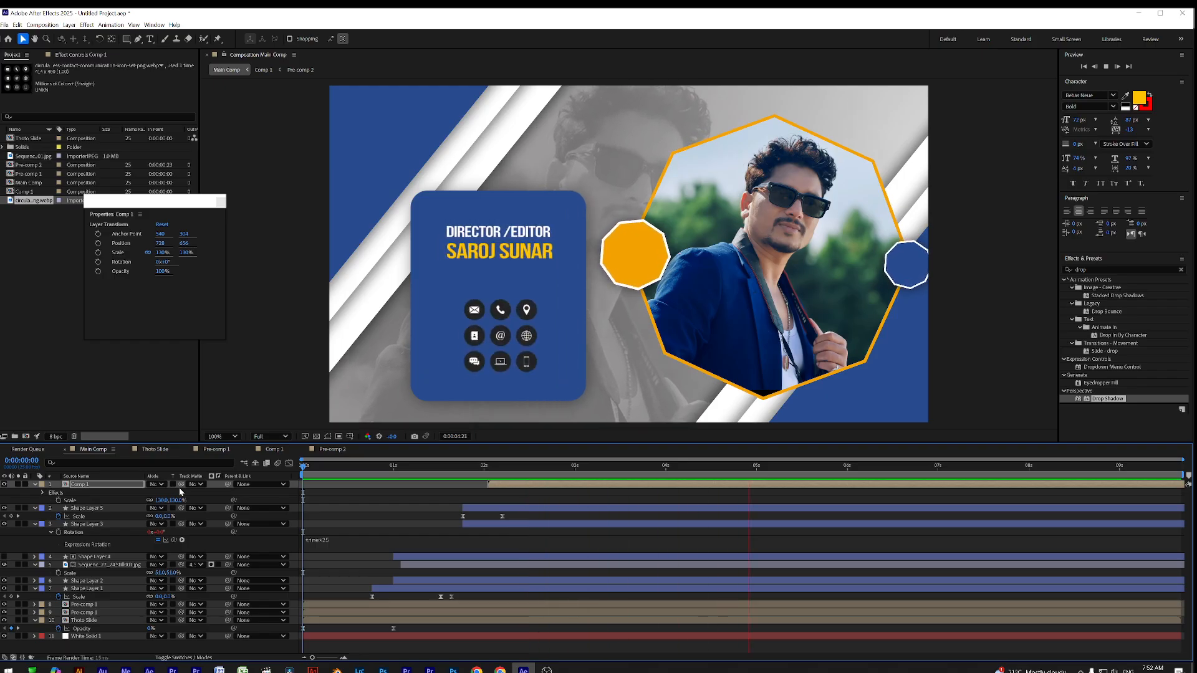
key(space)
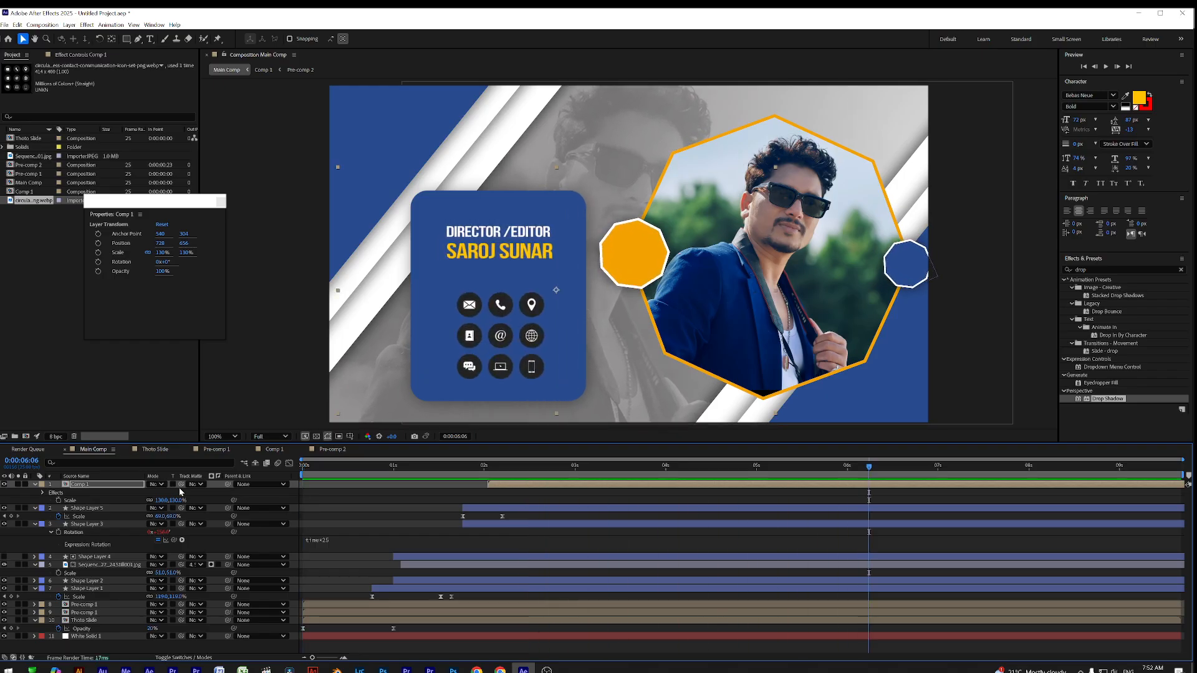
drag(325, 498, 776, 509)
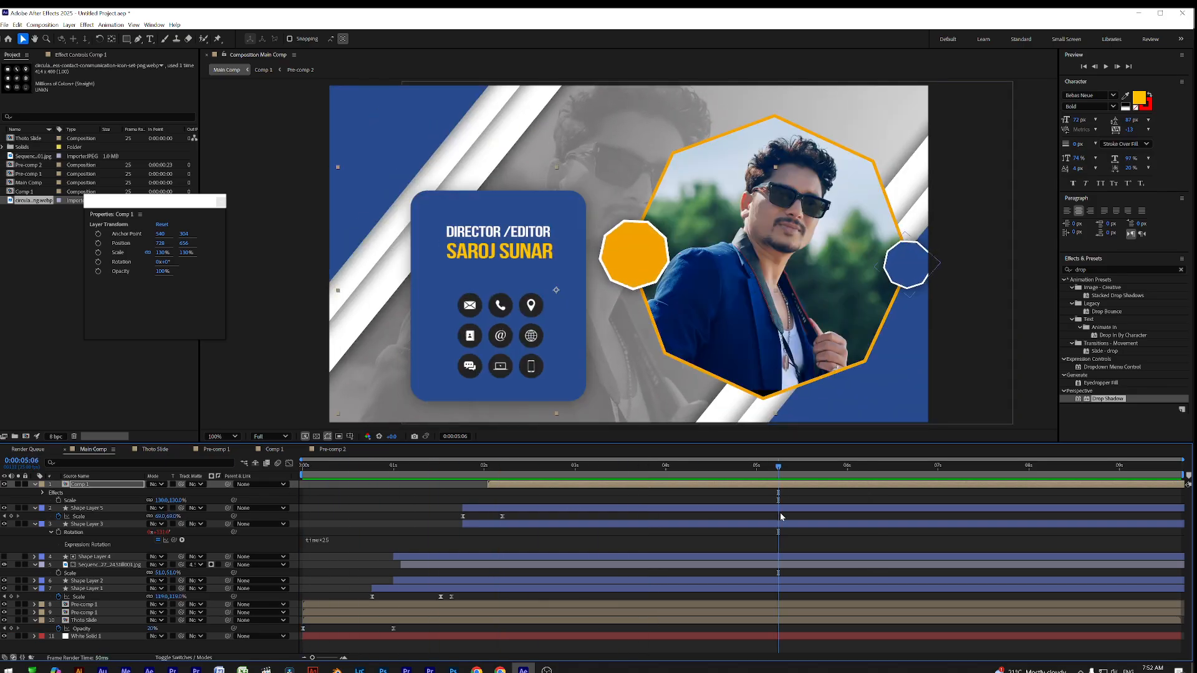
key(space)
drag(356, 473, 859, 509)
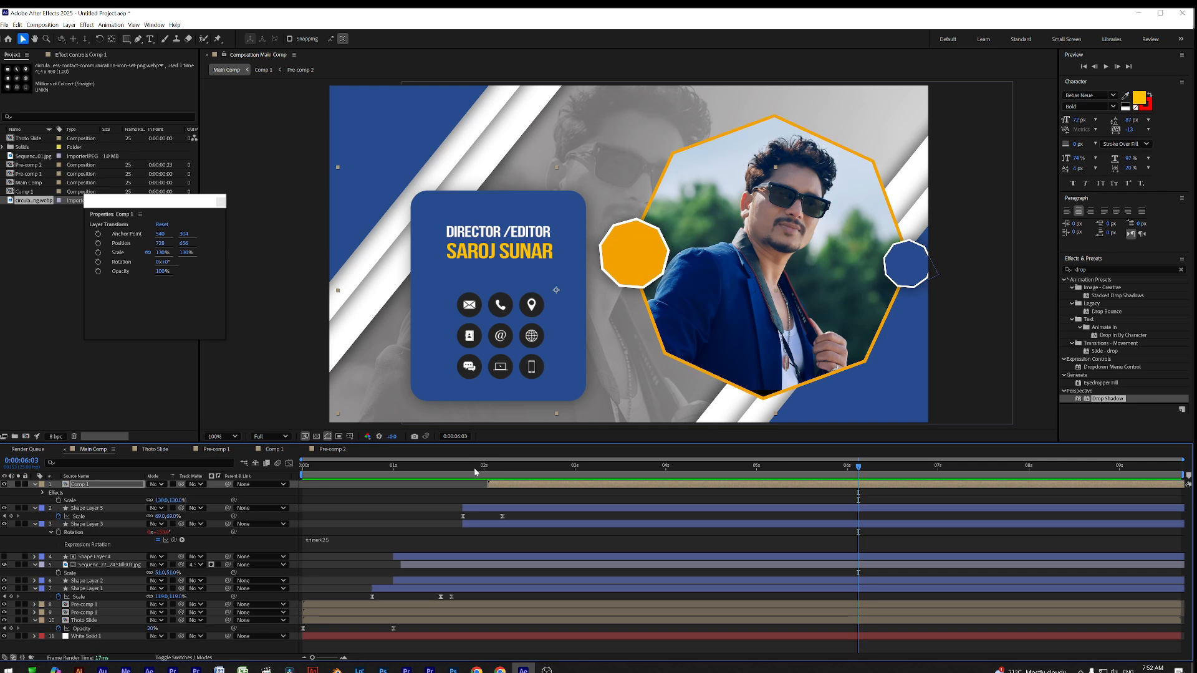
click(549, 472)
drag(566, 474, 625, 477)
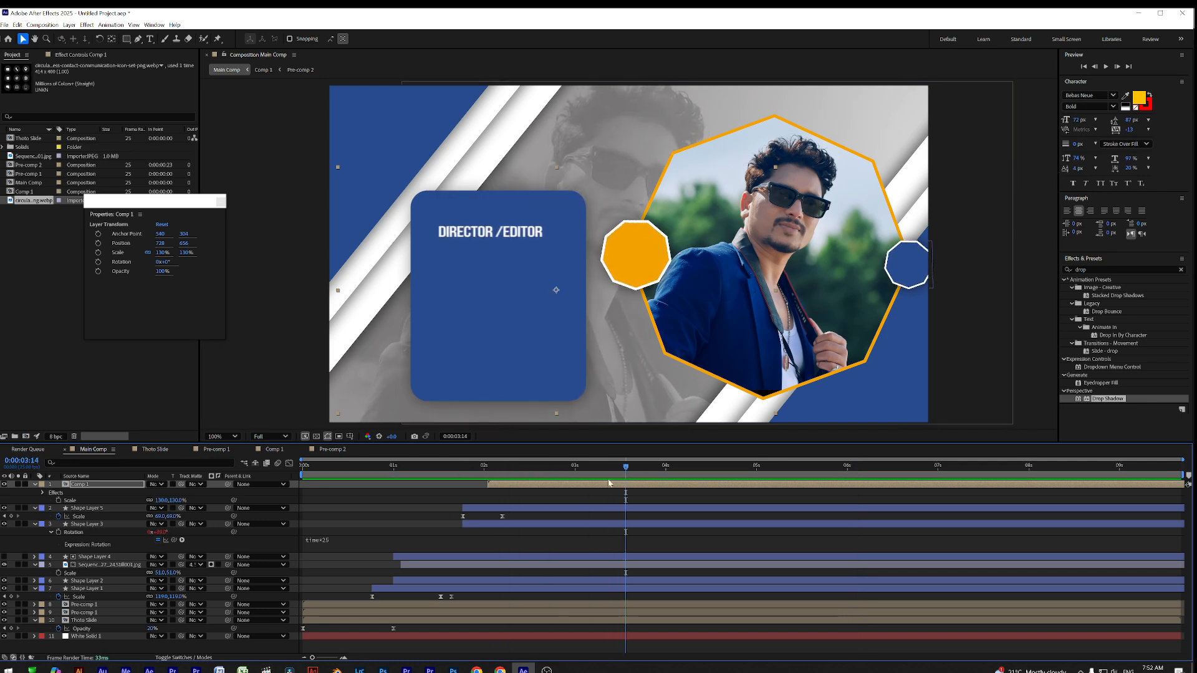
Lower the hexagon photo still layer's opacity to about 77%
click(450, 566)
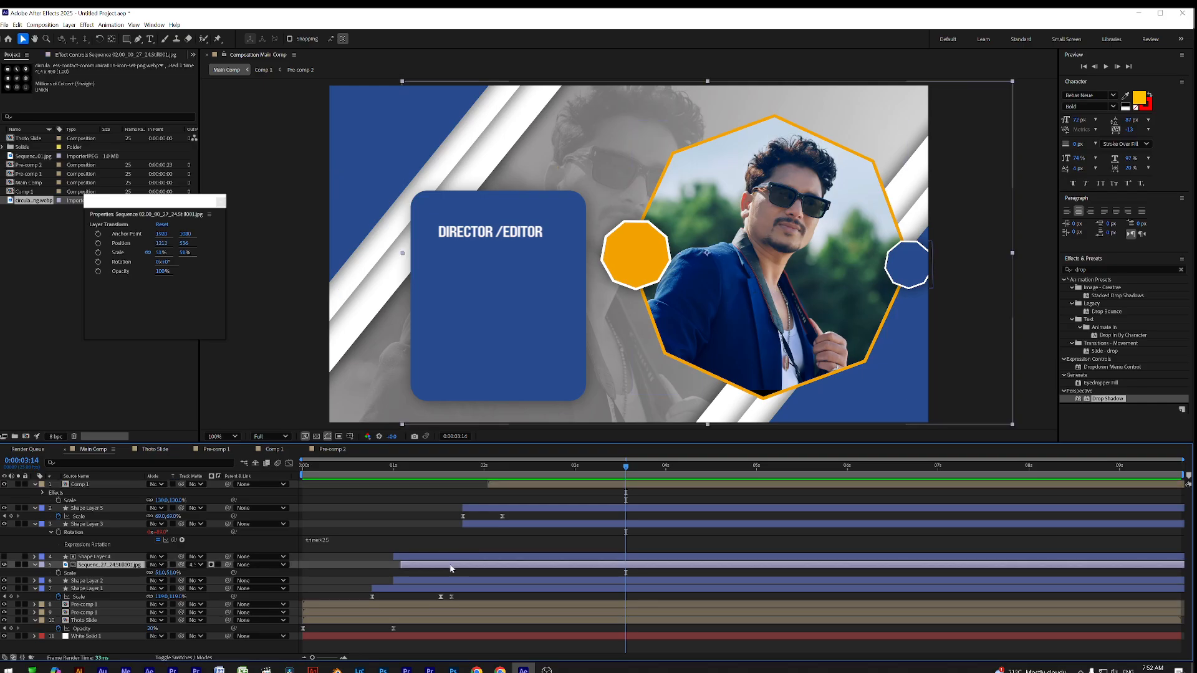
key(t)
mouse_move(152, 572)
mouse_down()
mouse_move(128, 576)
mouse_move(142, 574)
mouse_up()
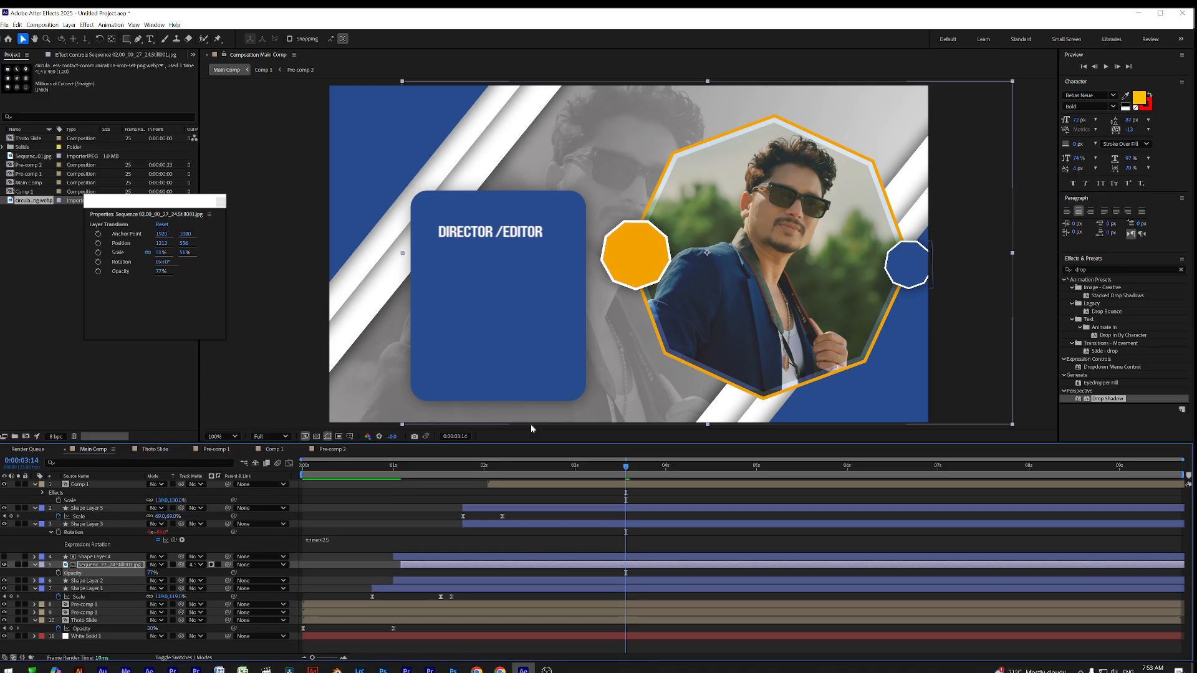
Preview the Main Comp animation from the start
click(353, 472)
key(space)
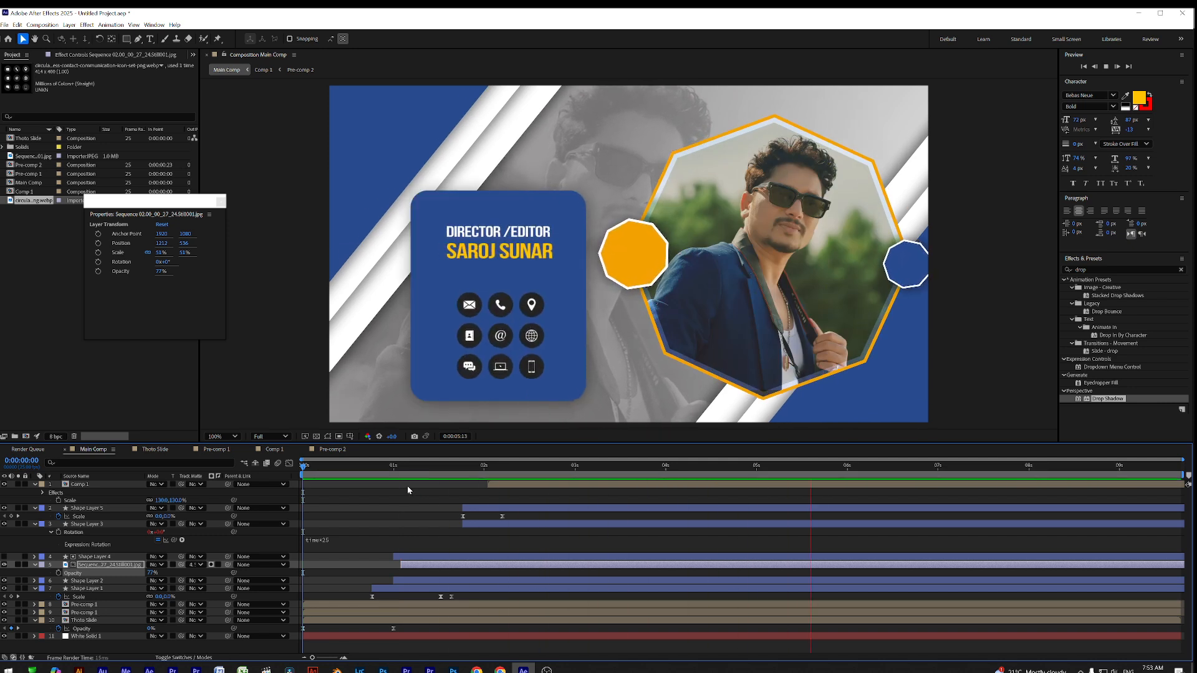
key(space)
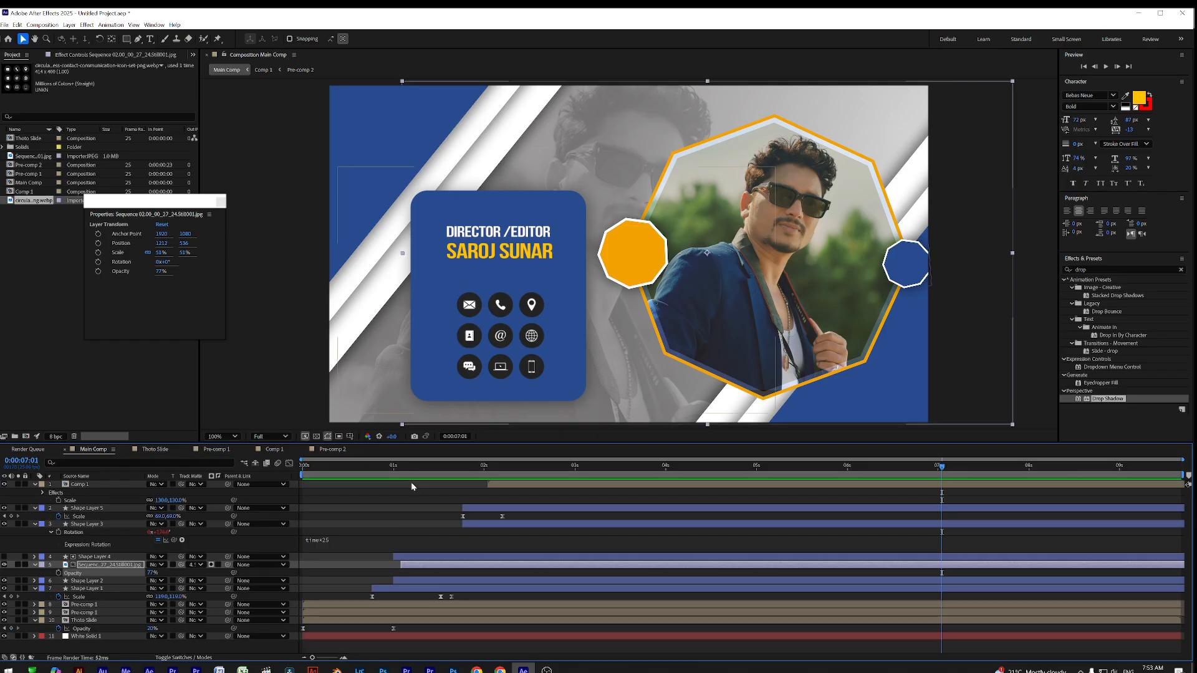
key(Home)
key(space)
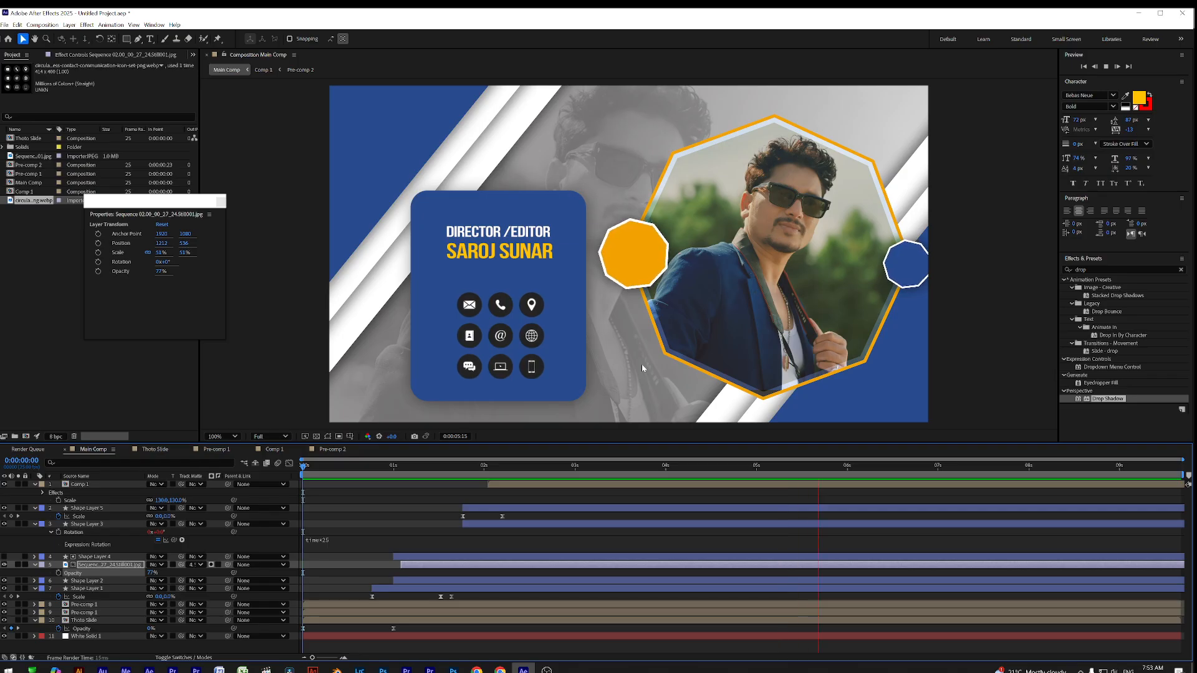
click(68, 344)
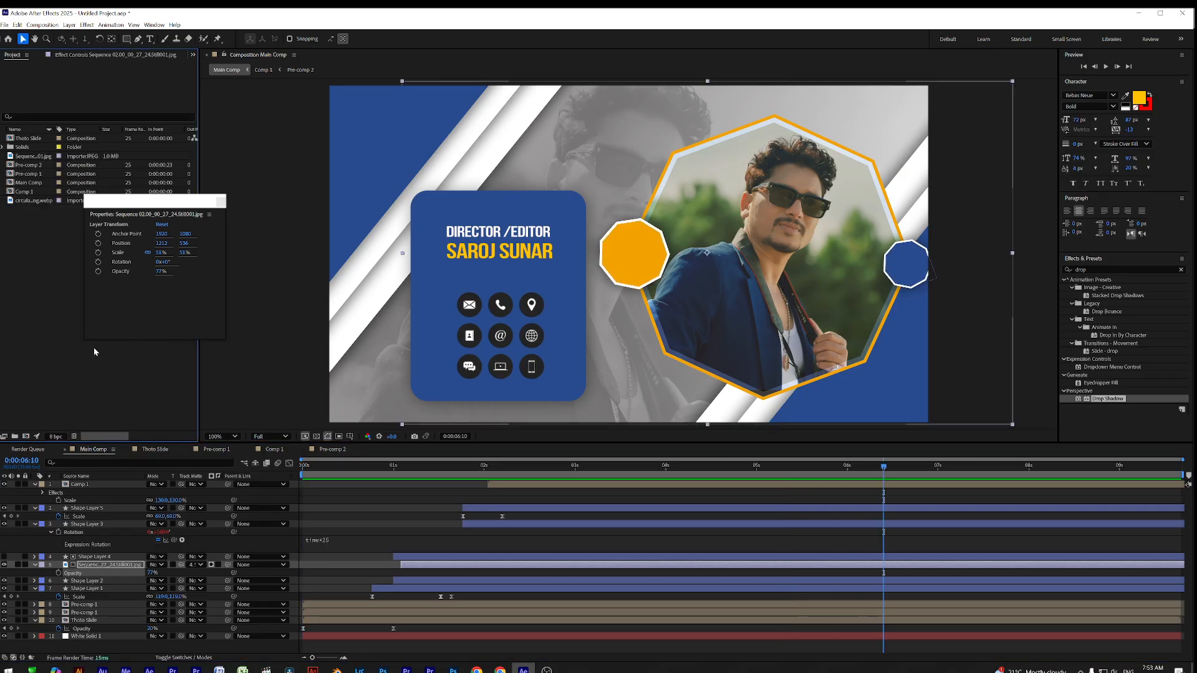
Import 'name plate with adio' from F: > Live Nepal Film Academy > Name plate
scroll(139, 382, down, 2)
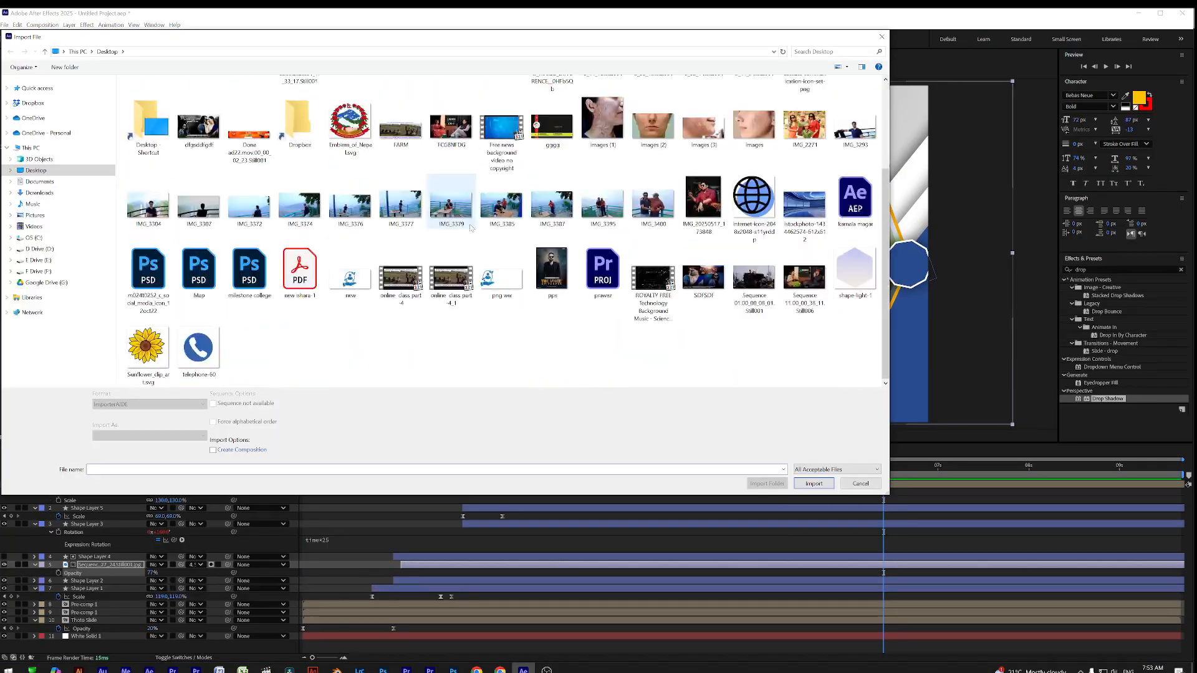
click(45, 262)
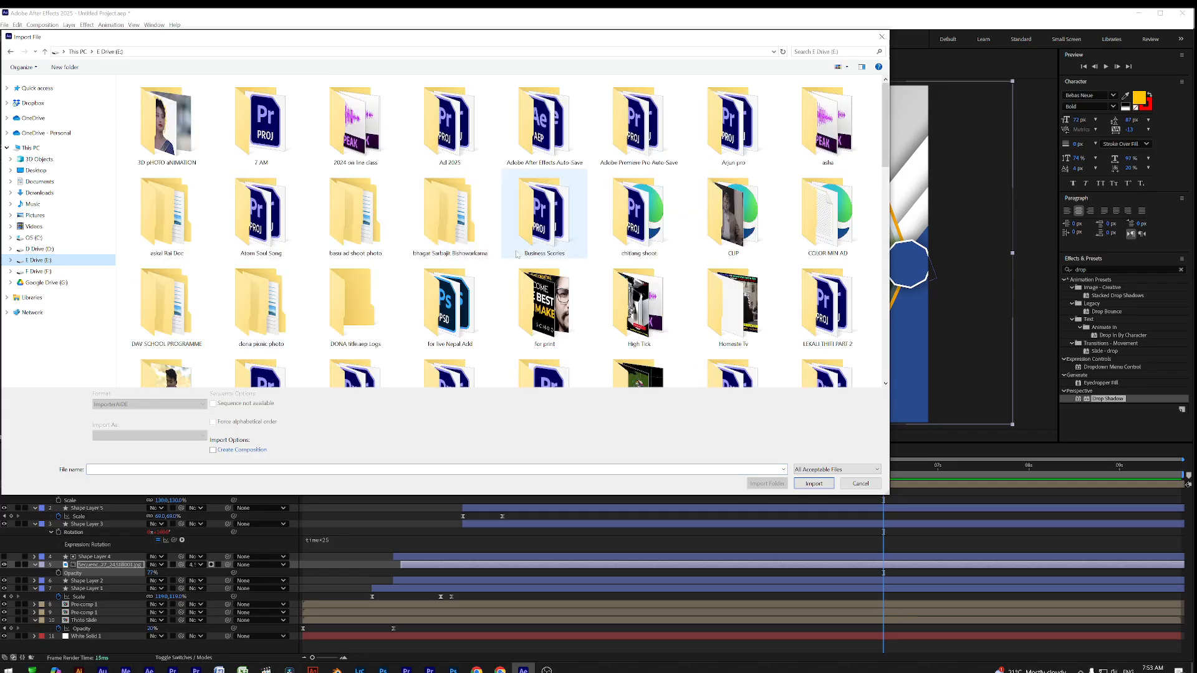
click(63, 272)
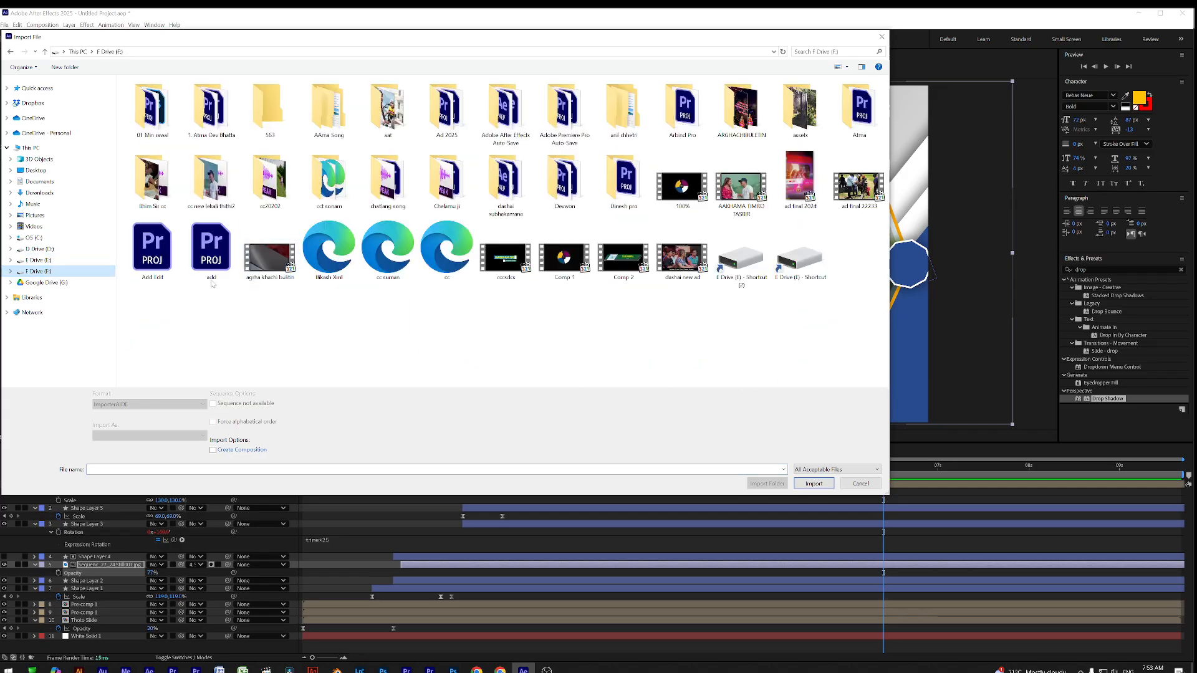
scroll(629, 268, down, 3)
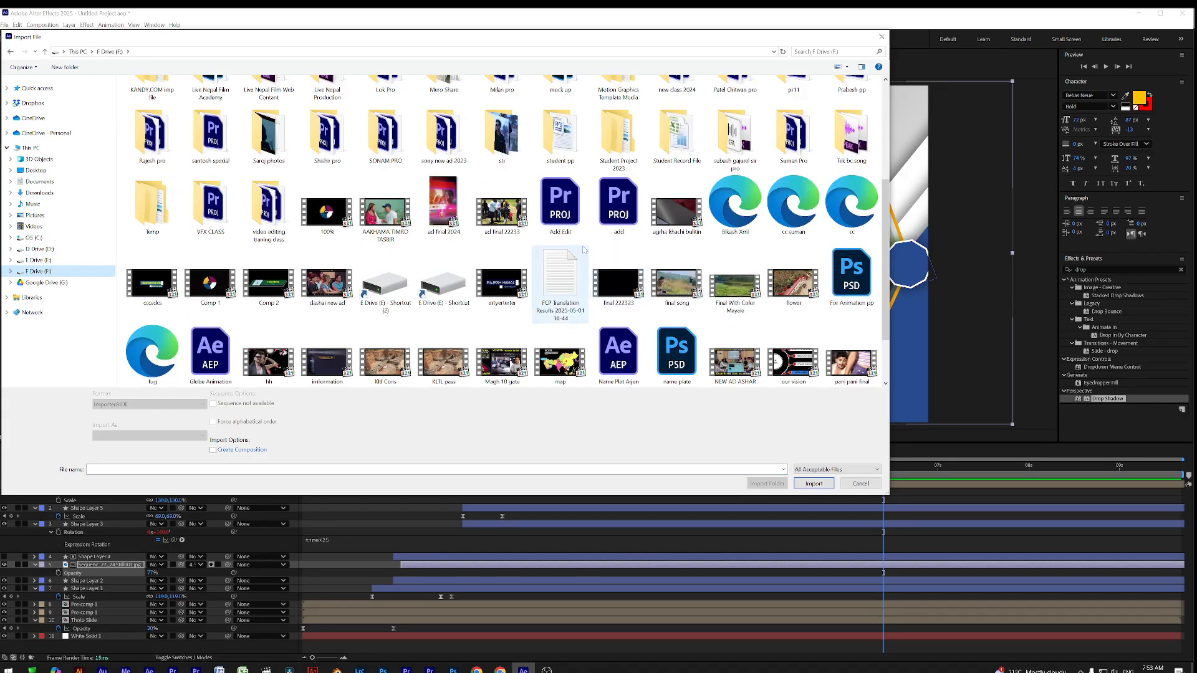
scroll(530, 249, up, 3)
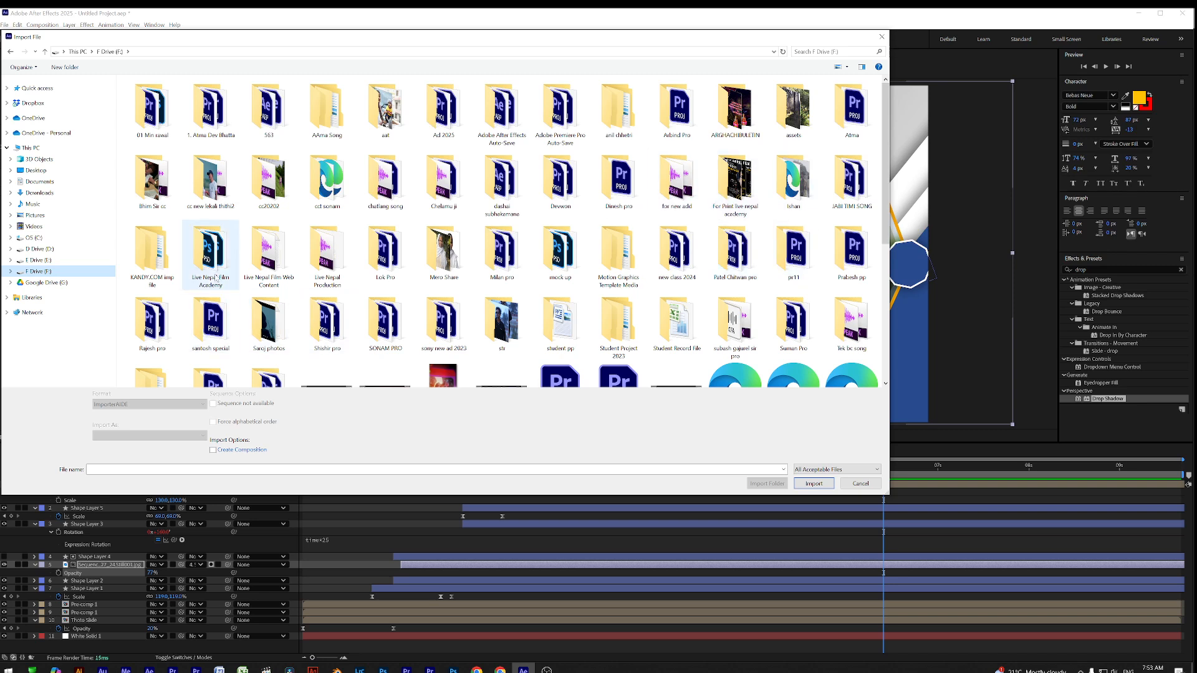
double_click(211, 249)
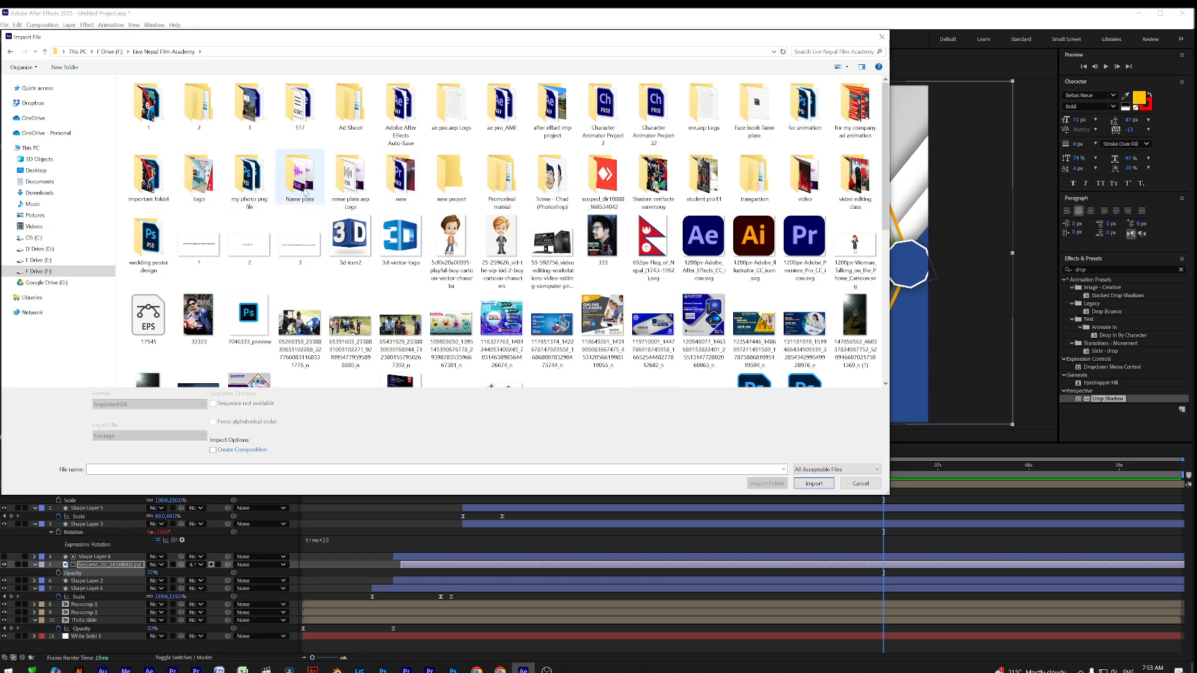
double_click(305, 193)
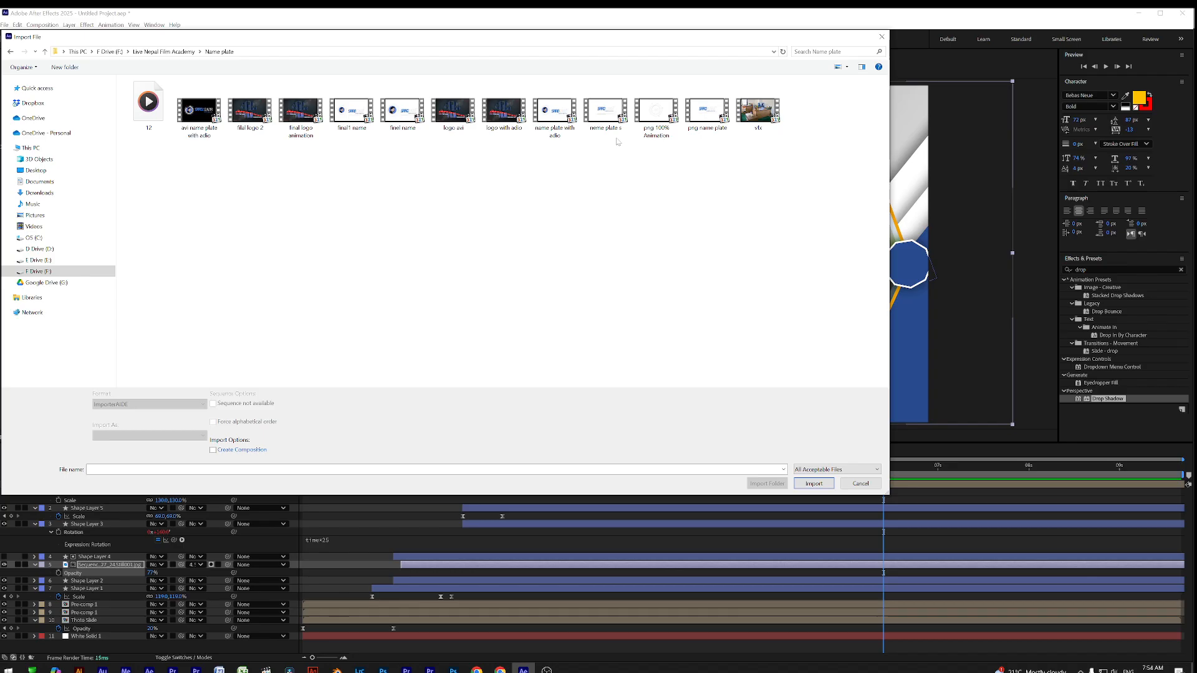
double_click(554, 112)
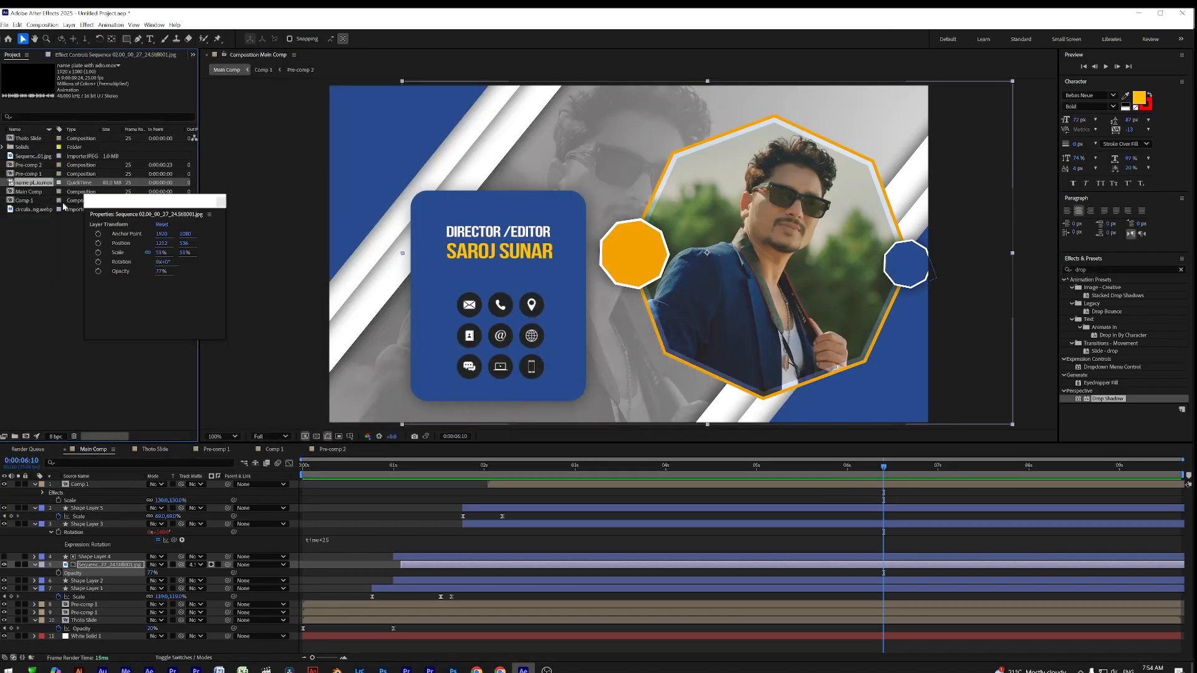
Add the name plate clip to Main Comp as the top layer, starting around 3.8 seconds
drag(28, 185, 415, 490)
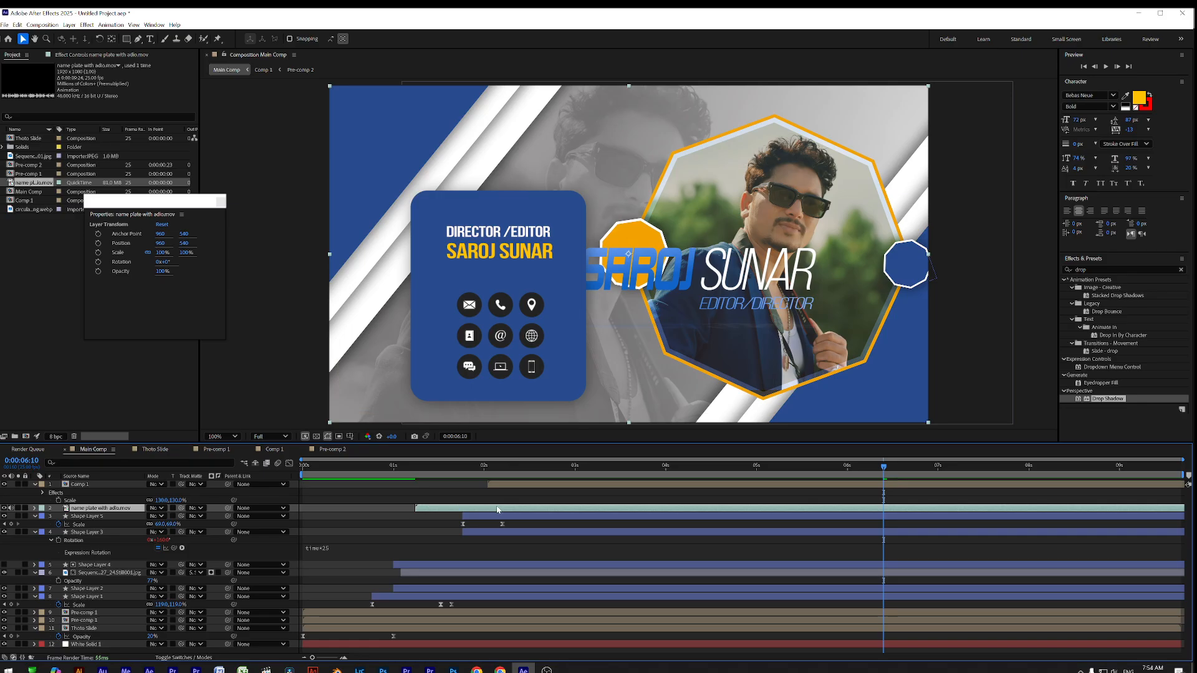
drag(185, 509, 118, 480)
drag(570, 487, 810, 491)
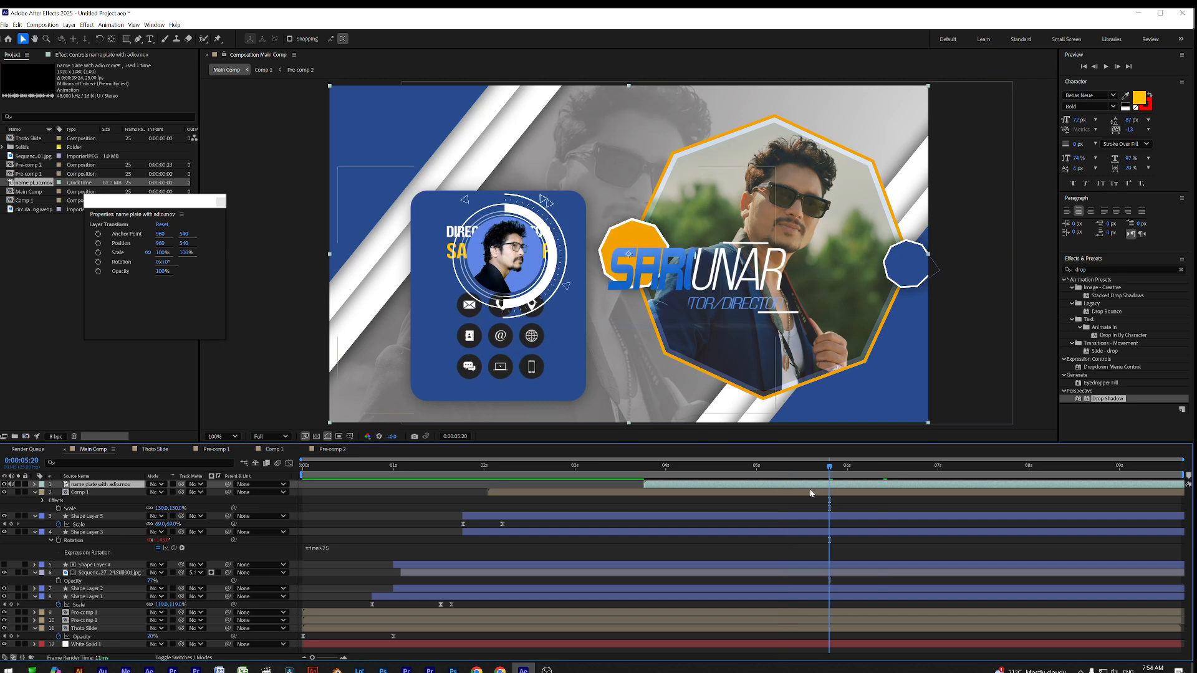
Scale the name plate to 67%, place it top-left, and preview from the start
drag(530, 229, 582, 95)
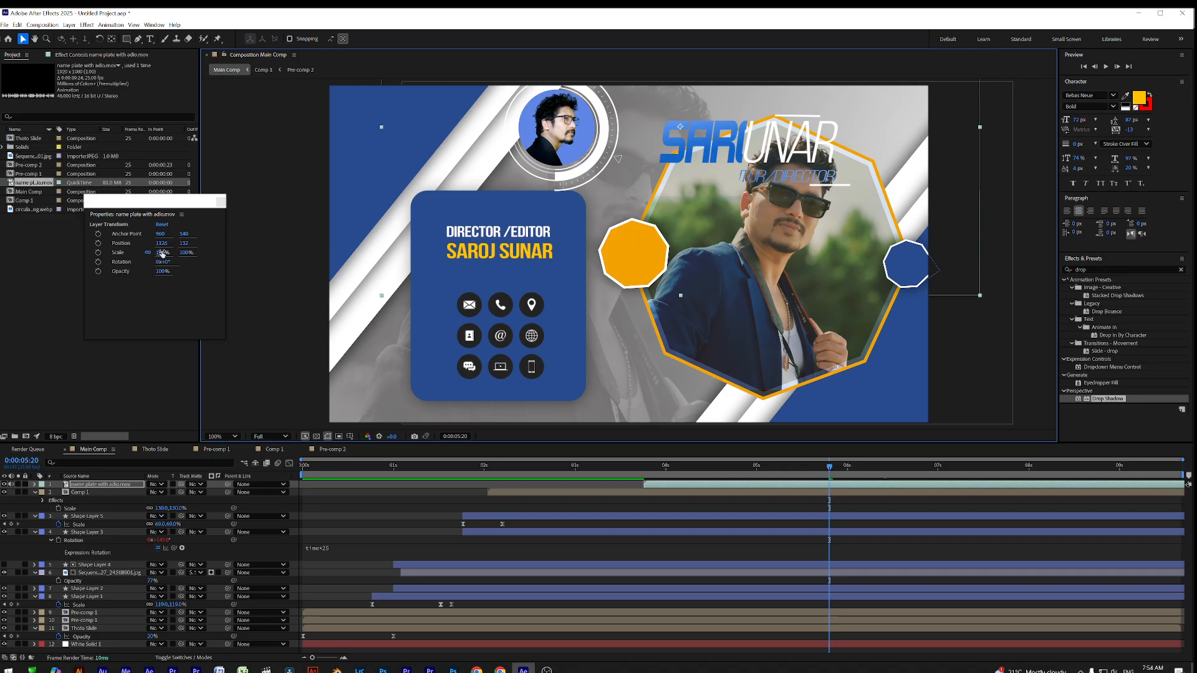
drag(161, 254, 141, 253)
drag(604, 129, 380, 144)
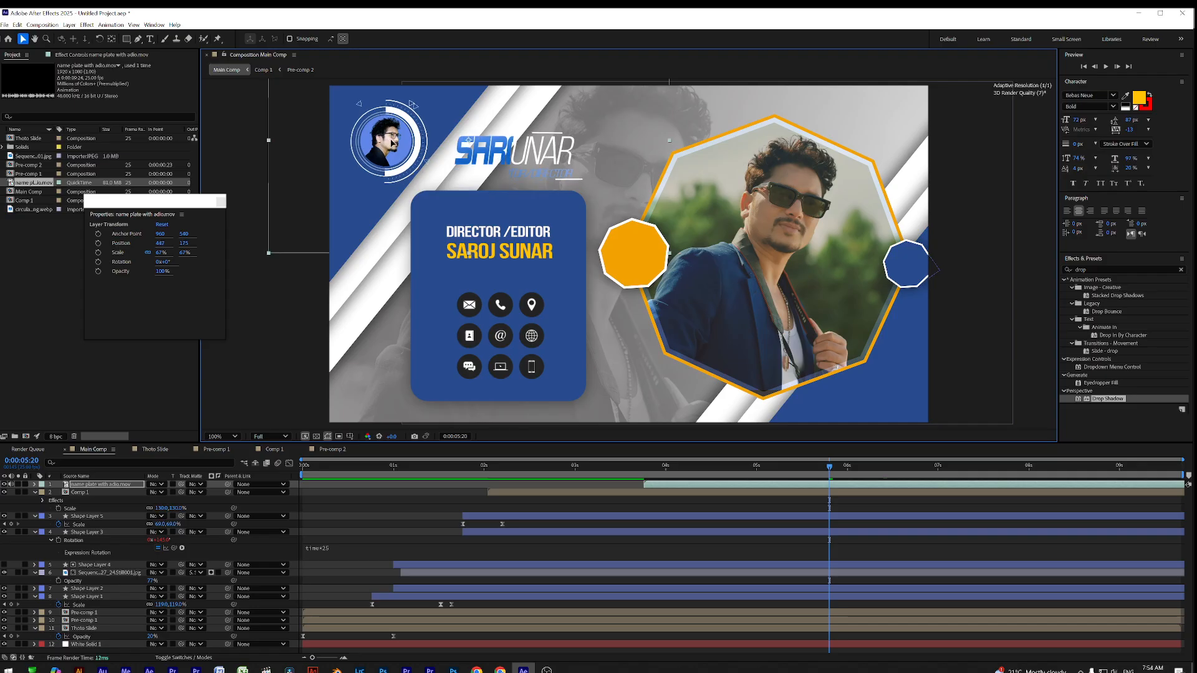
drag(841, 472, 941, 471)
drag(387, 129, 383, 128)
click(401, 467)
key(Home)
key(space)
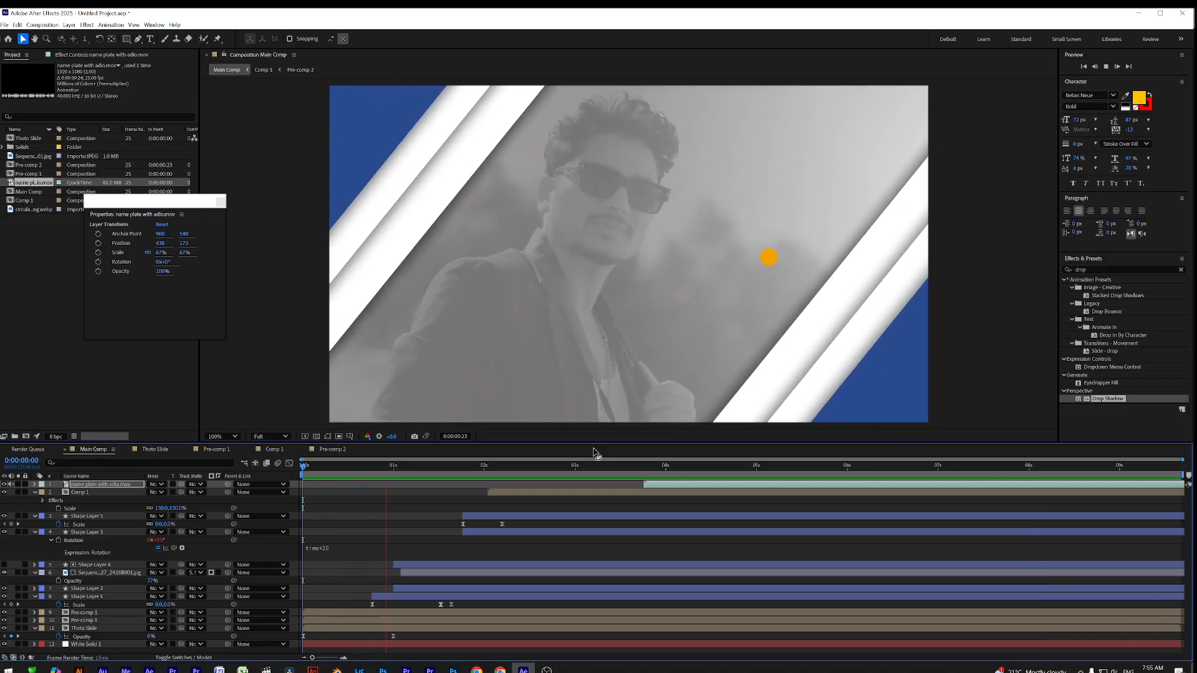
Replay the Main Comp preview from the beginning
key(space)
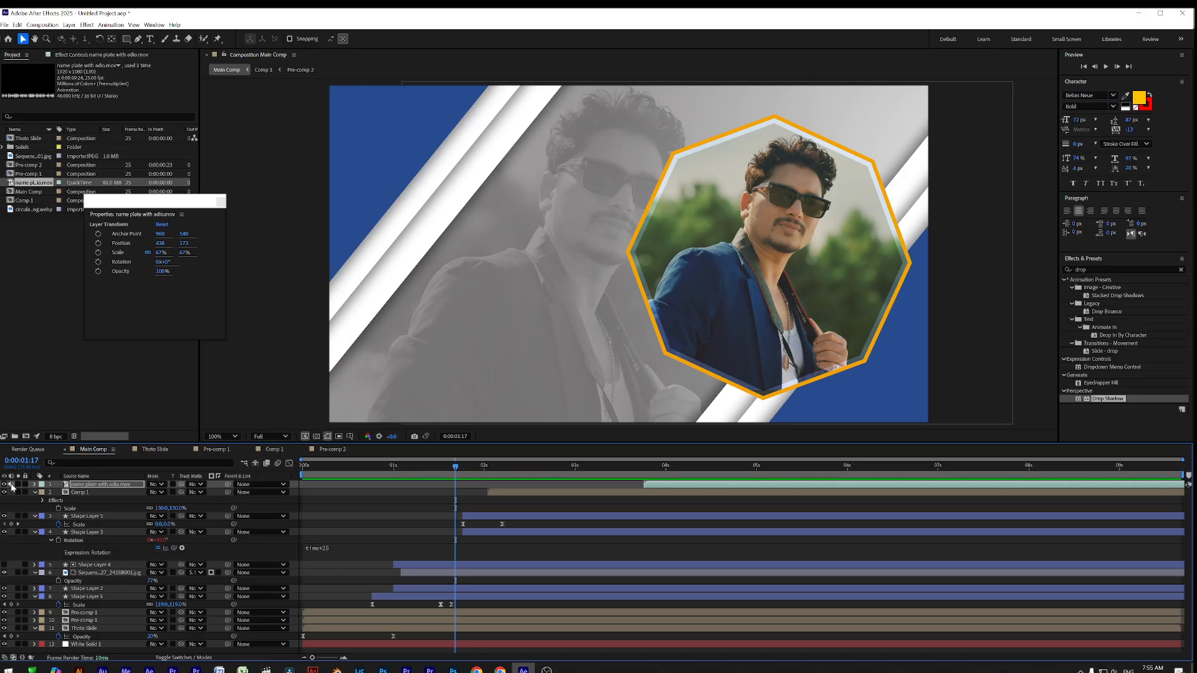
key(Home)
key(space)
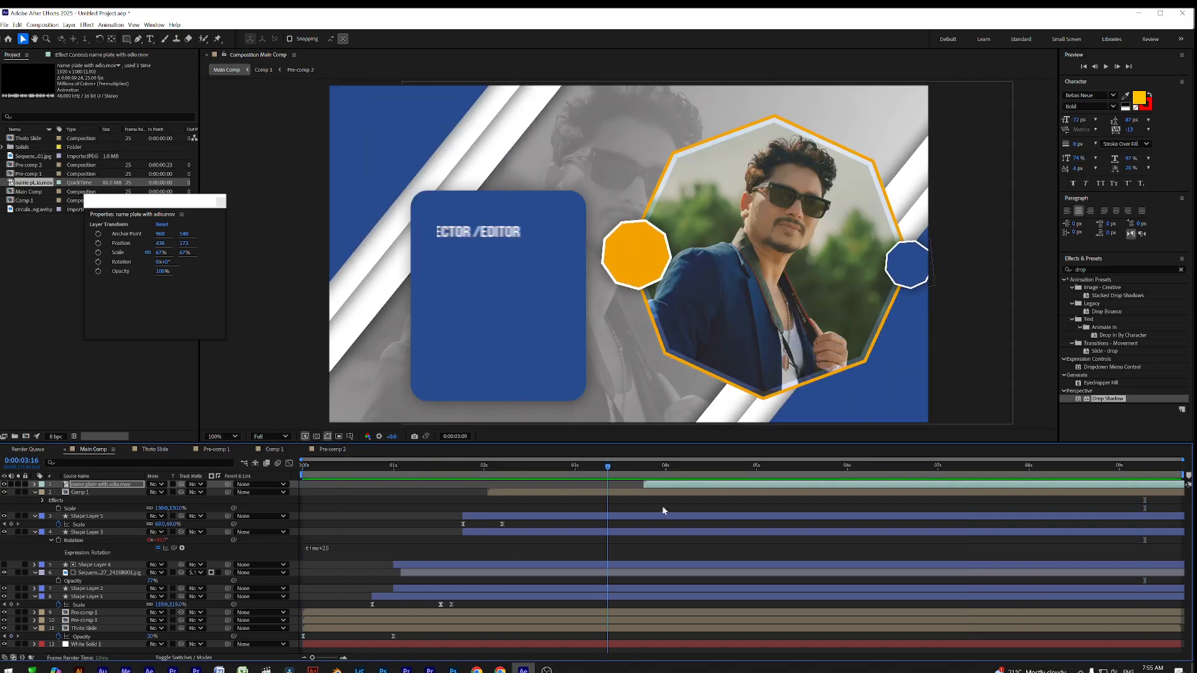
key(space)
Collapse Comp 1's properties, maximize the viewer, close the floating panel, fit the view, and play
click(522, 355)
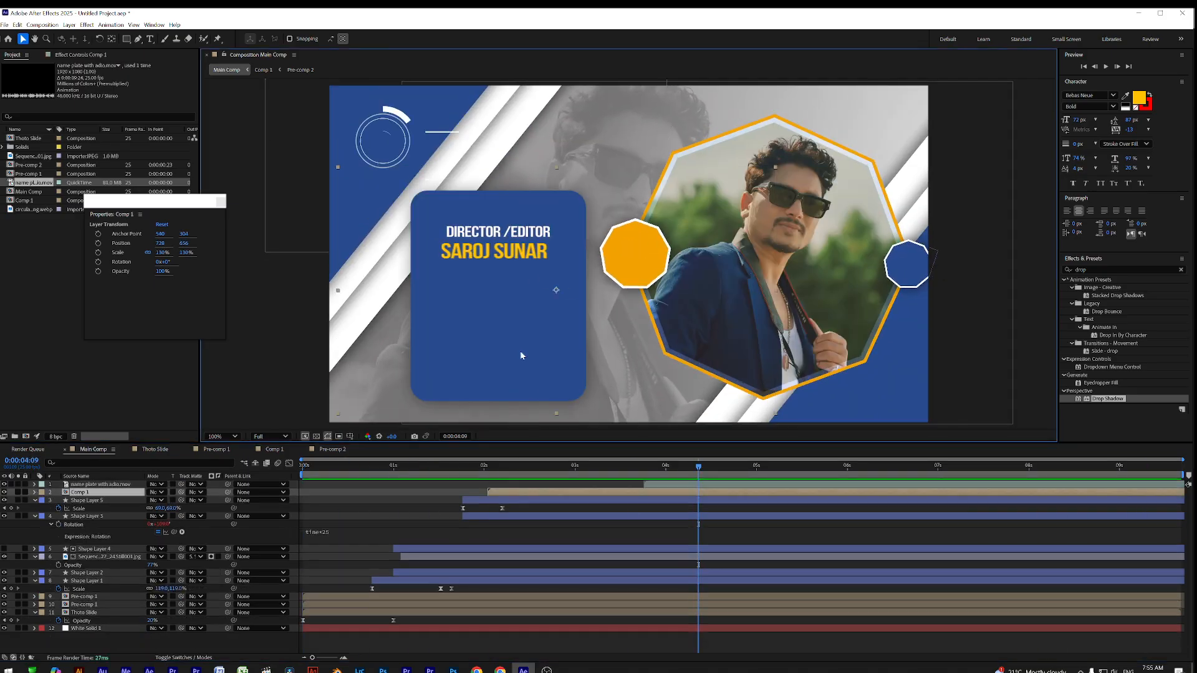
key(ctrl+grave)
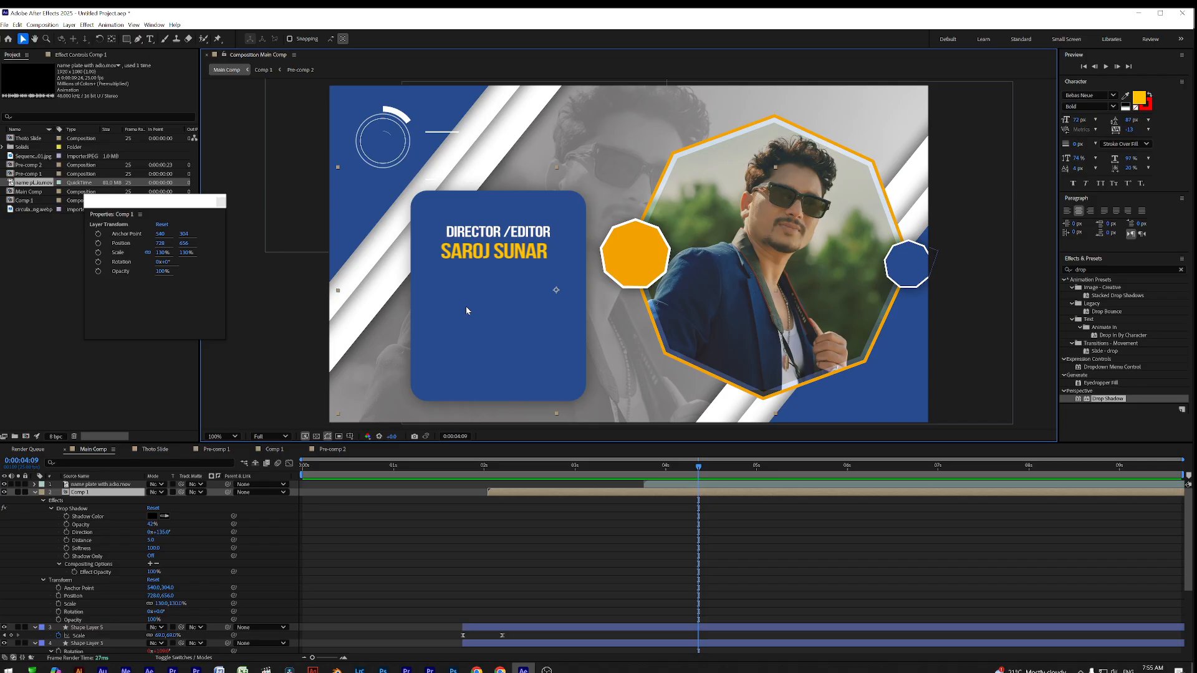
key(ctrl+grave)
key(grave)
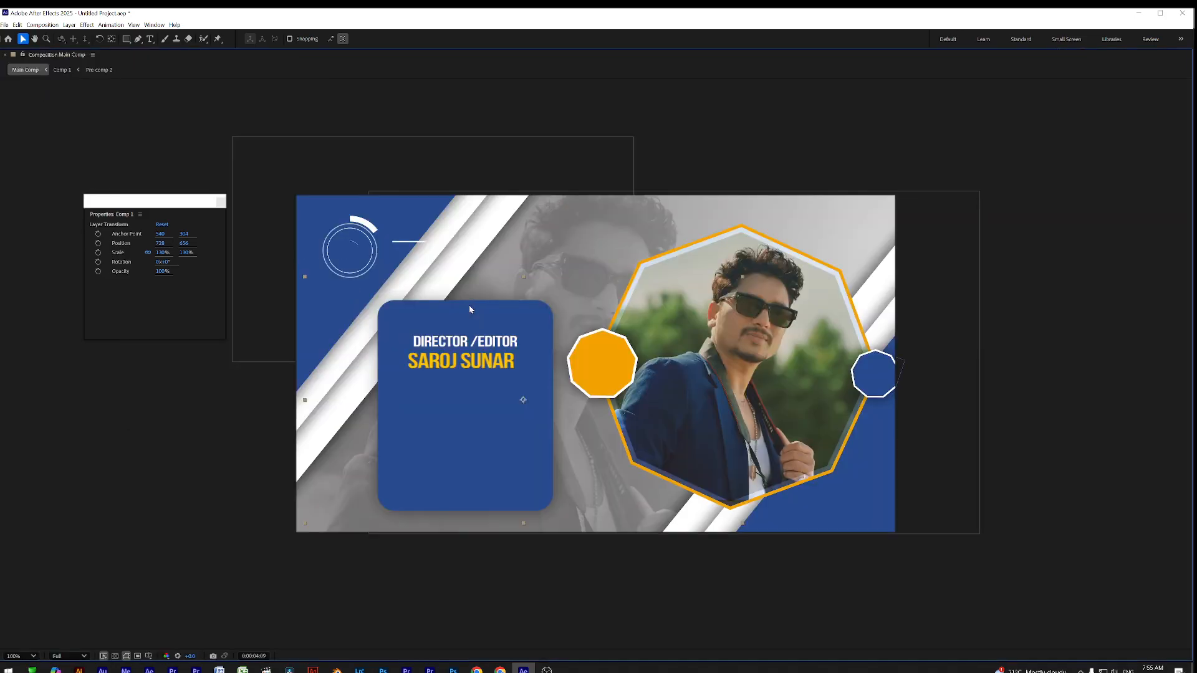
click(221, 202)
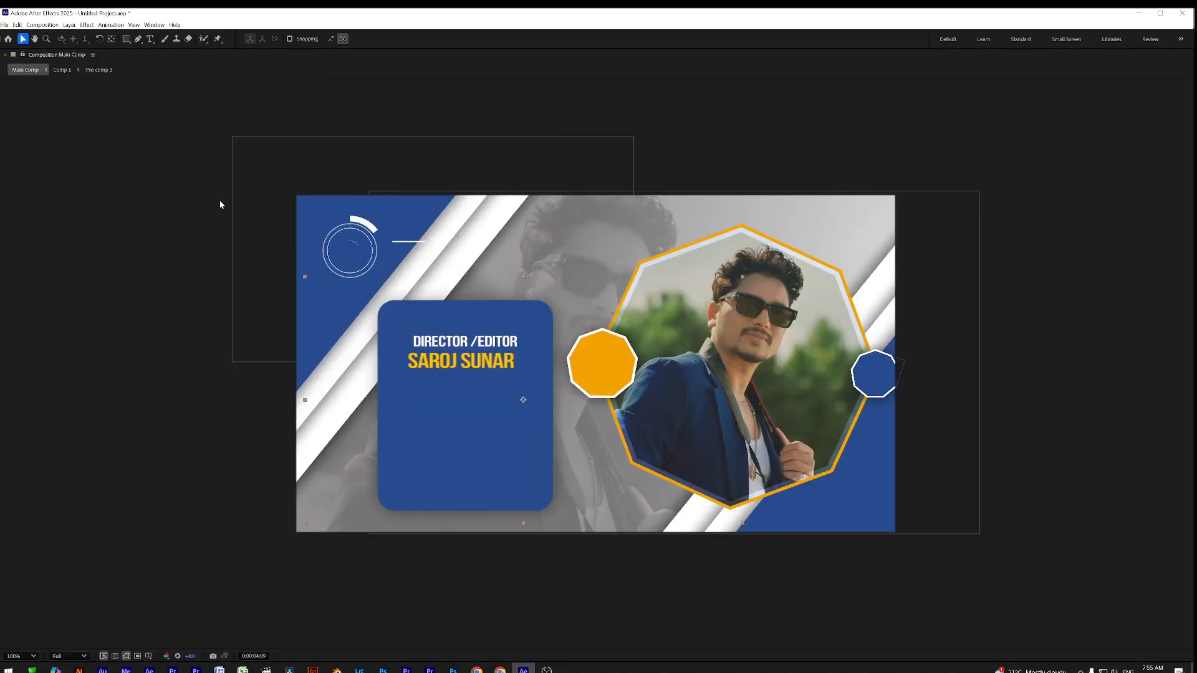
click(28, 656)
click(25, 469)
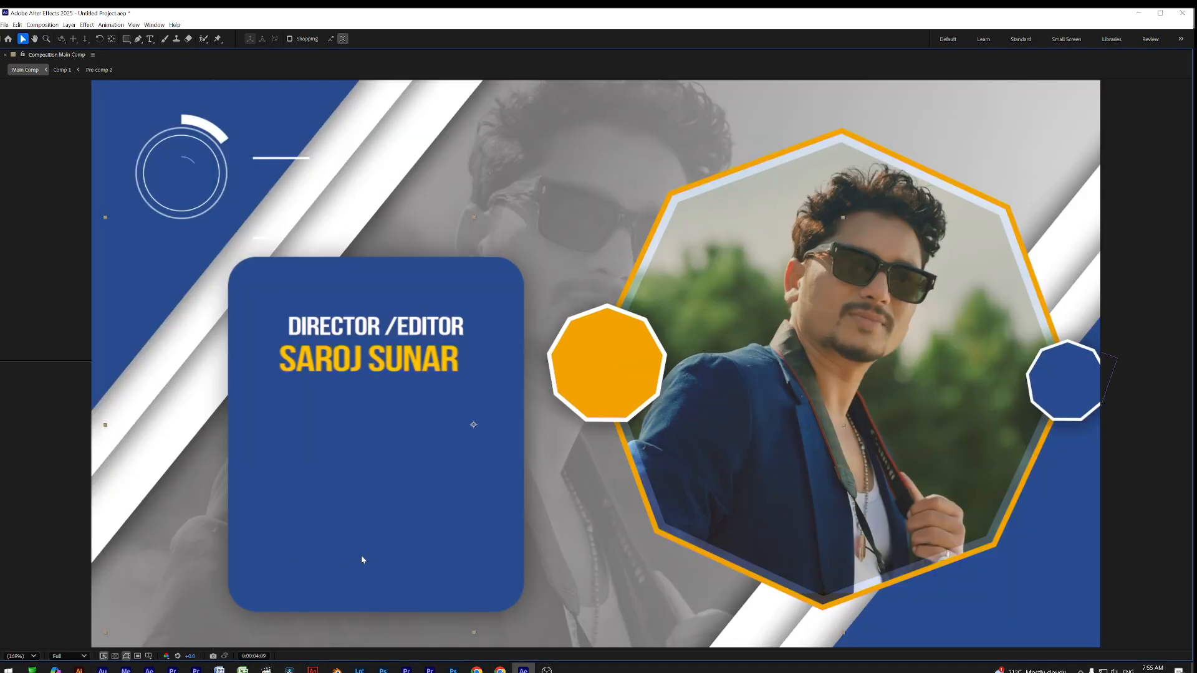
key(space)
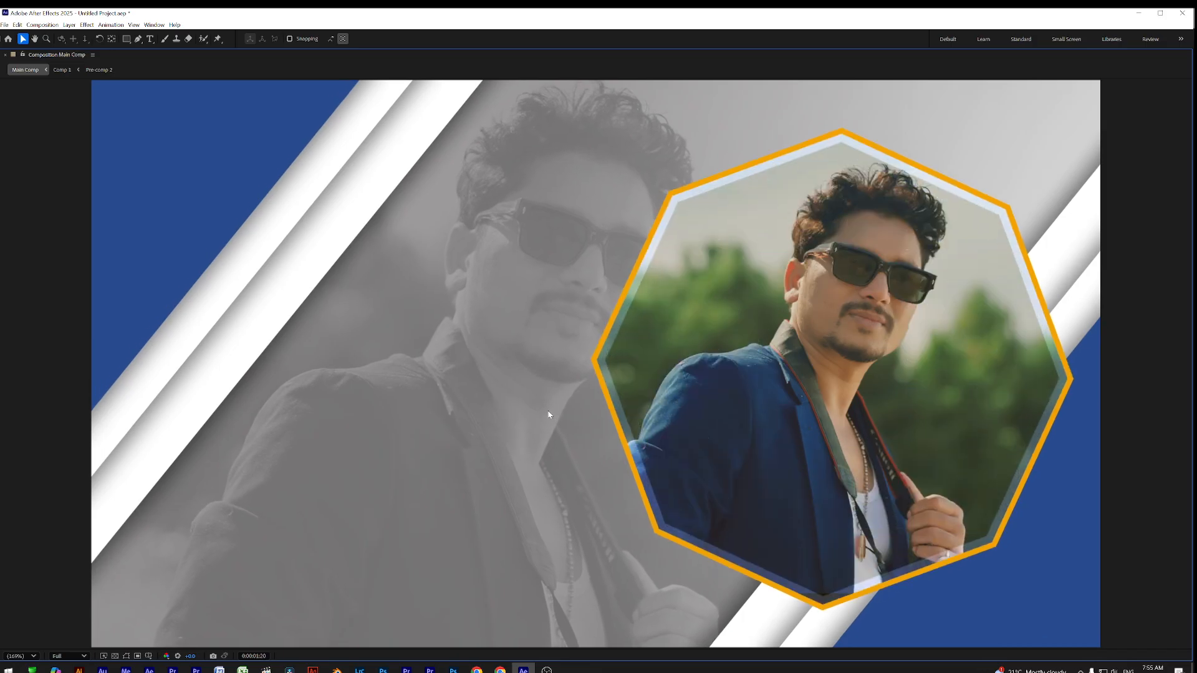
Restore the panel layout, preview the animation, and set the current time to 5 seconds
key(grave)
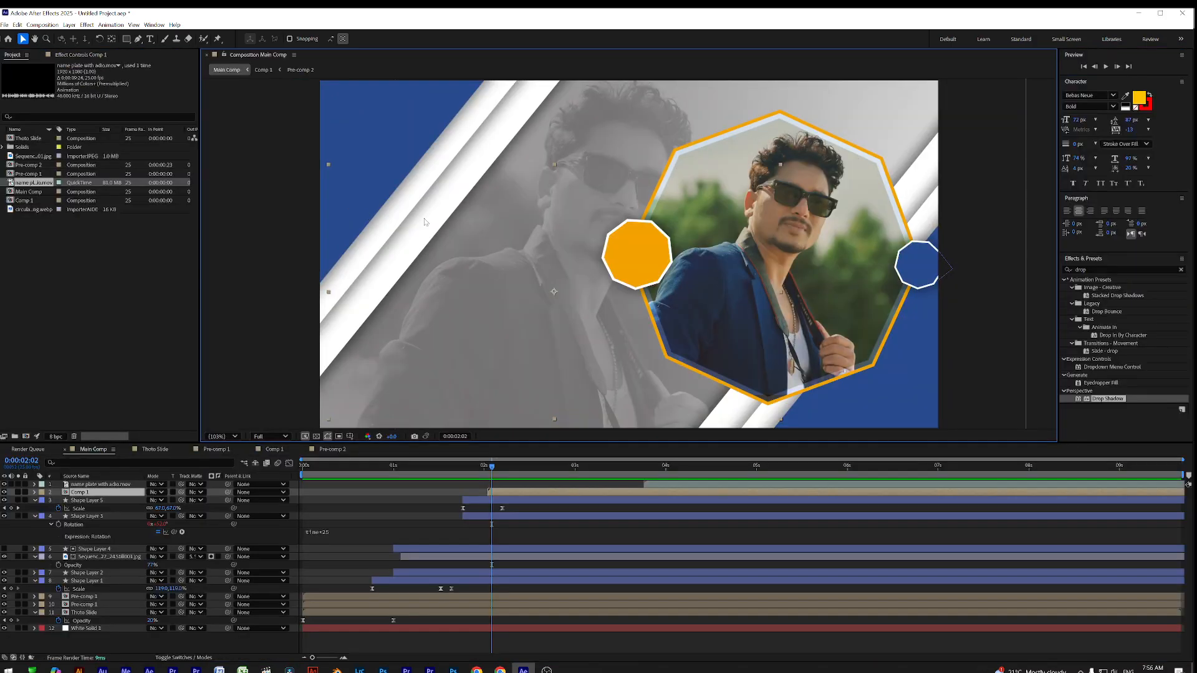
click(207, 54)
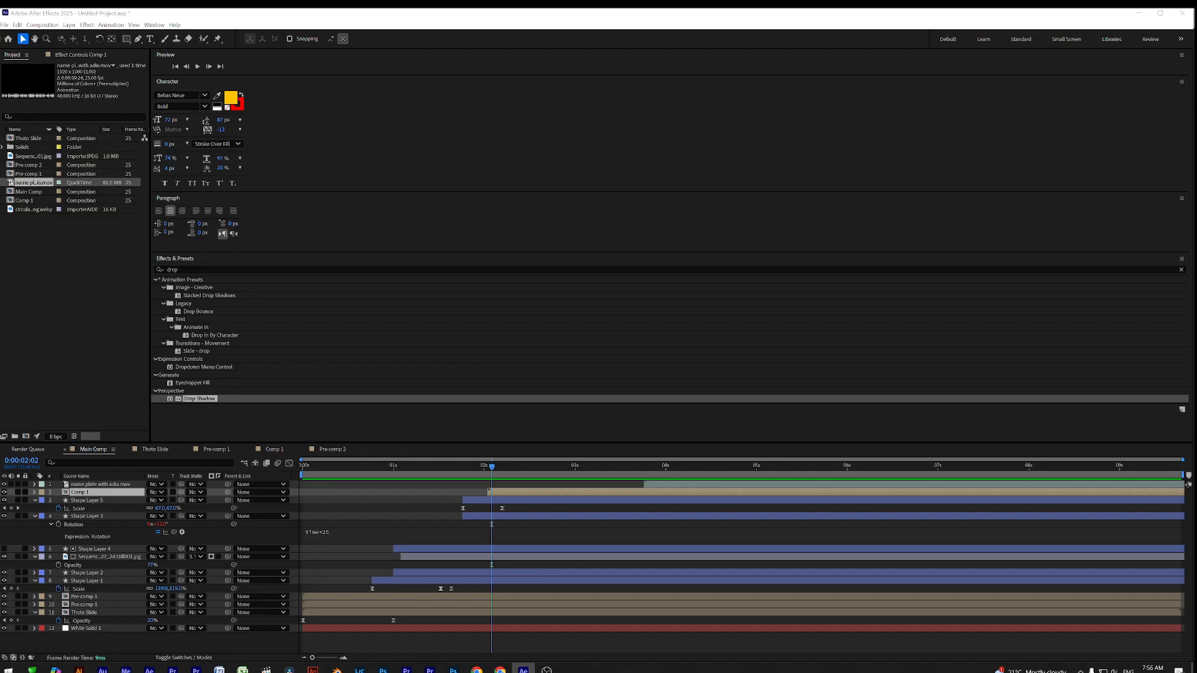
drag(407, 467, 272, 485)
key(space)
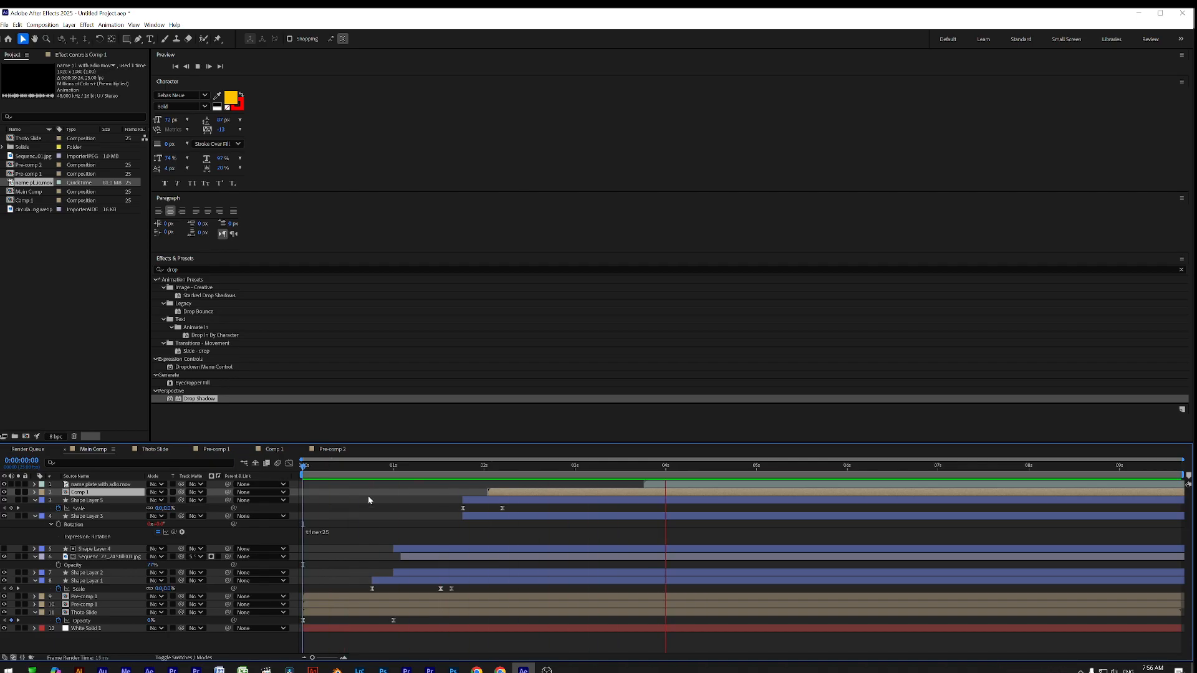
key(space)
drag(438, 478, 754, 499)
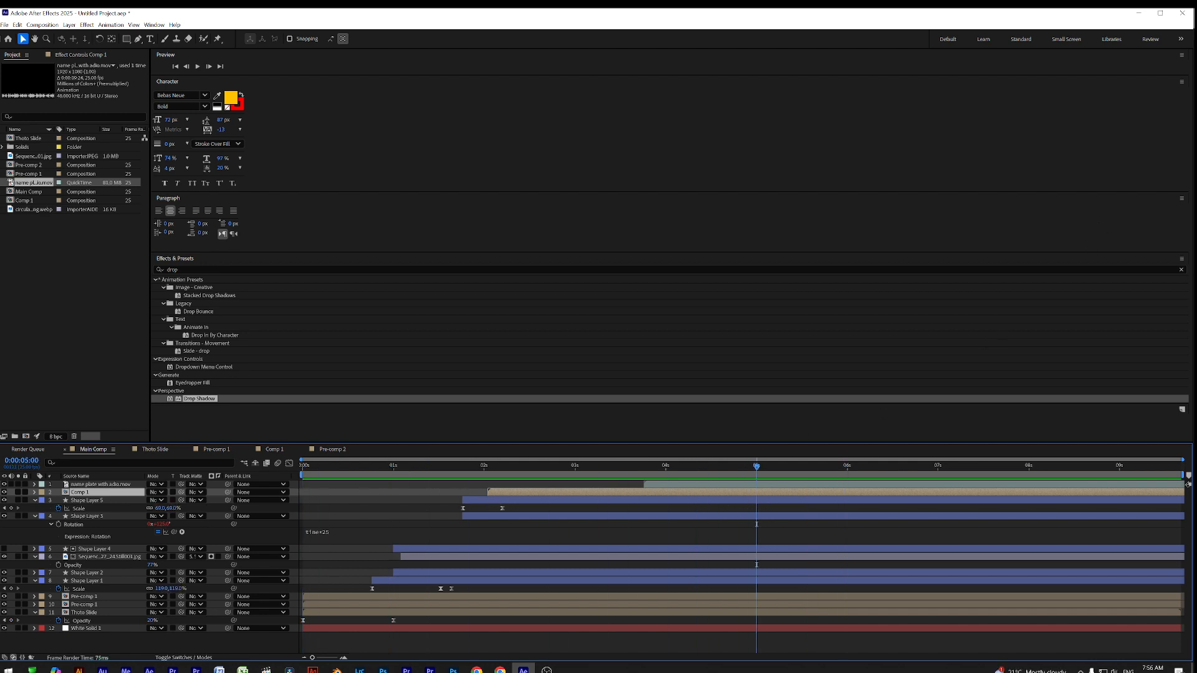
Reset the Text workspace to its saved layout
click(156, 26)
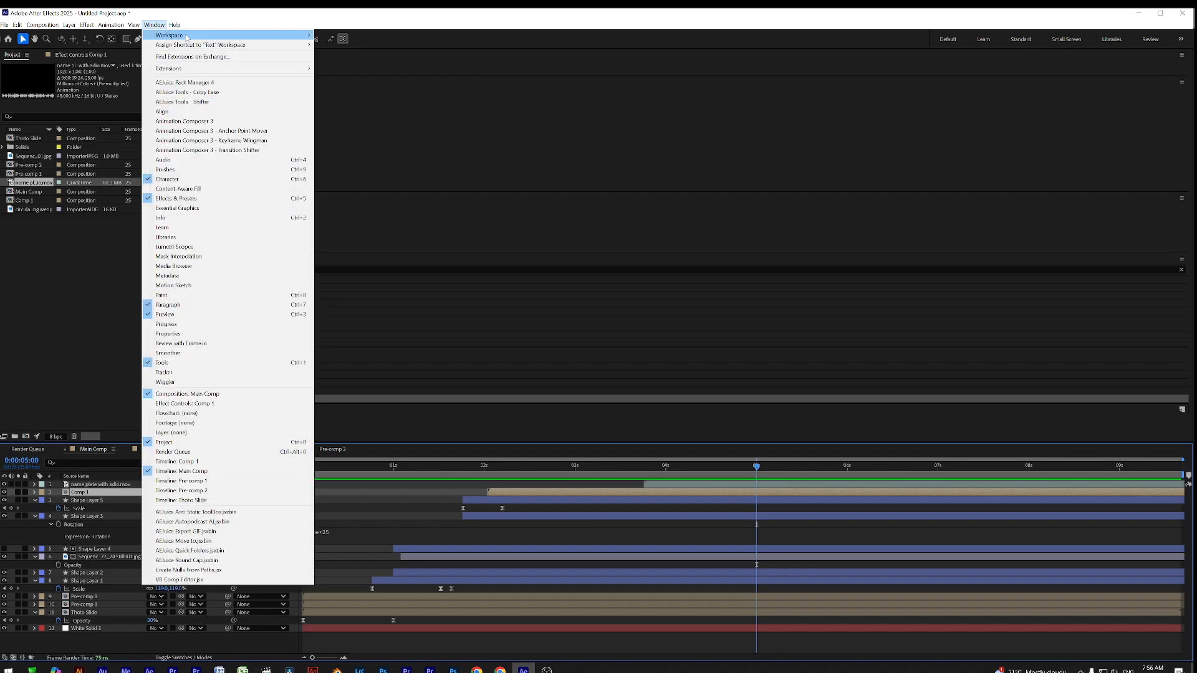
mouse_move(286, 35)
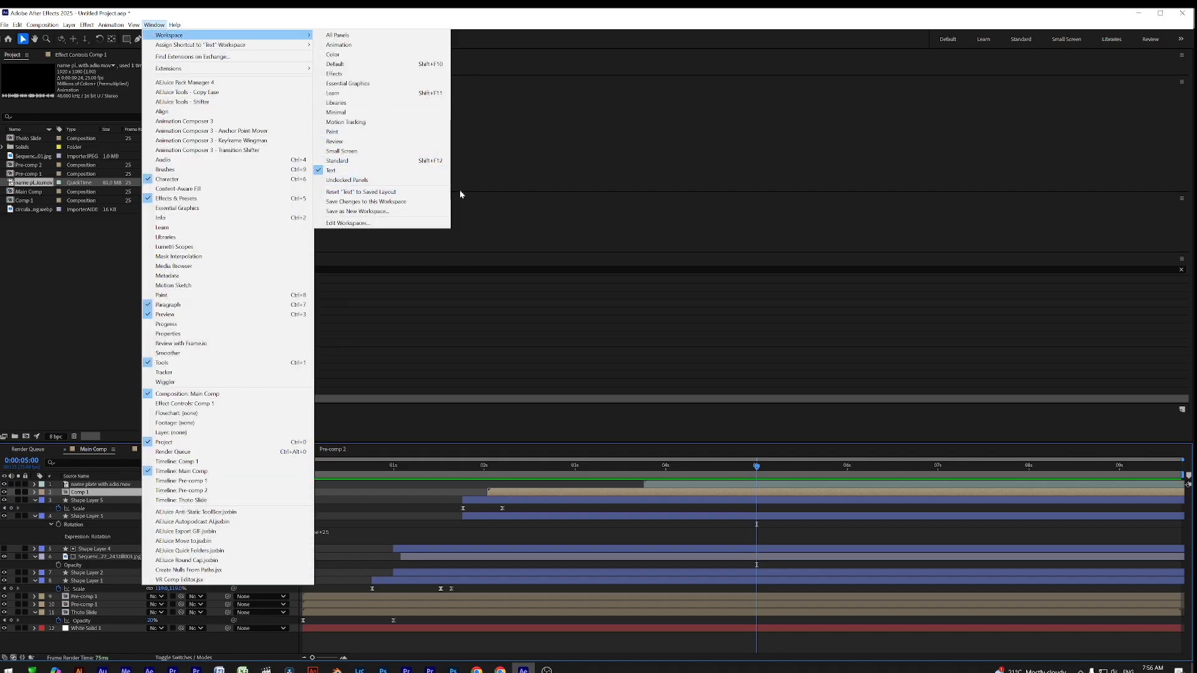
click(334, 193)
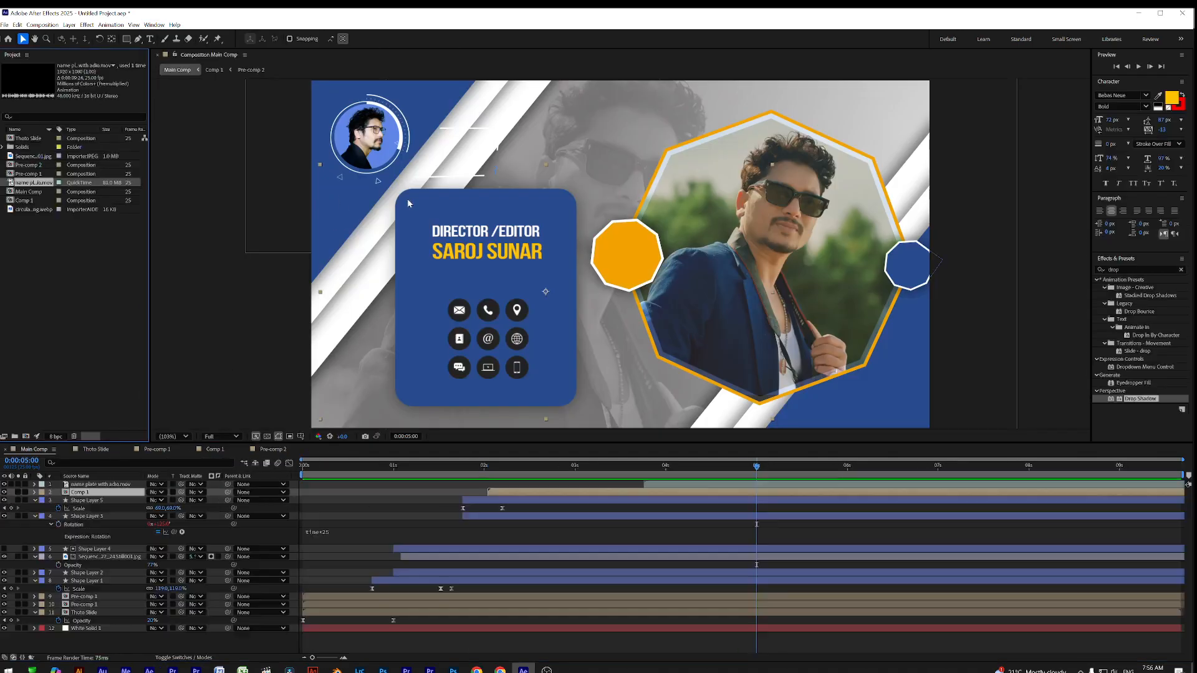
Save the project as Photoanimation Ad.aep in F:\S63, scrubbing the animation to check it
drag(352, 477, 752, 480)
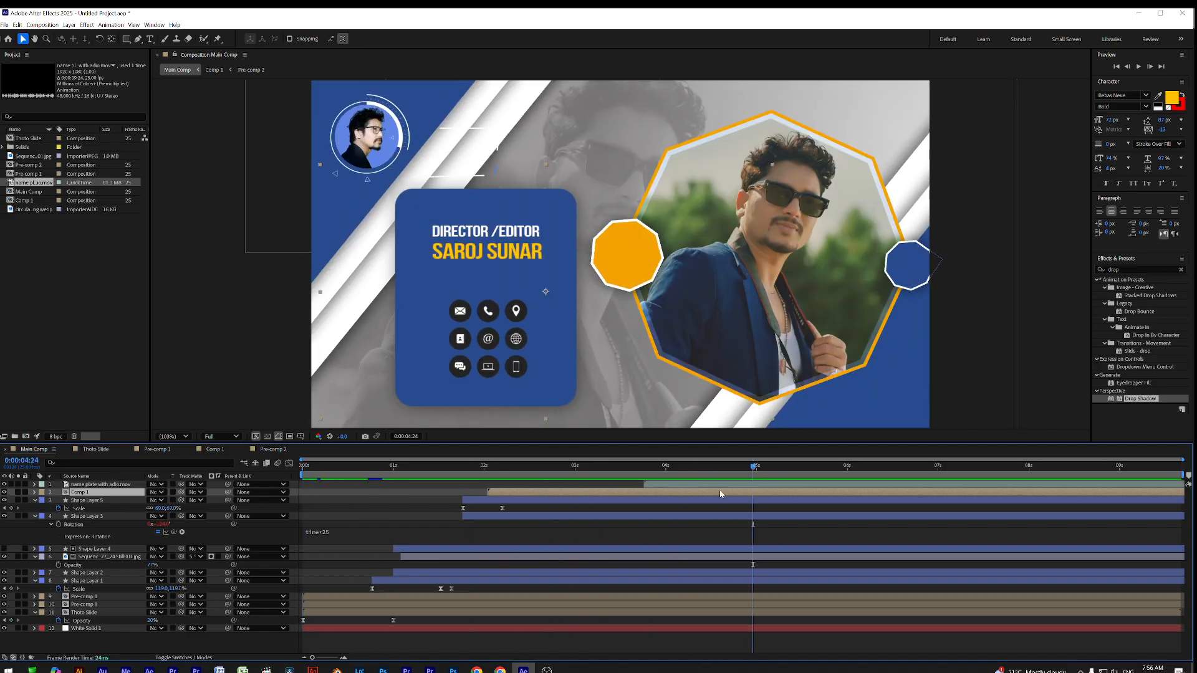
key(ctrl+a)
key(ctrl+s)
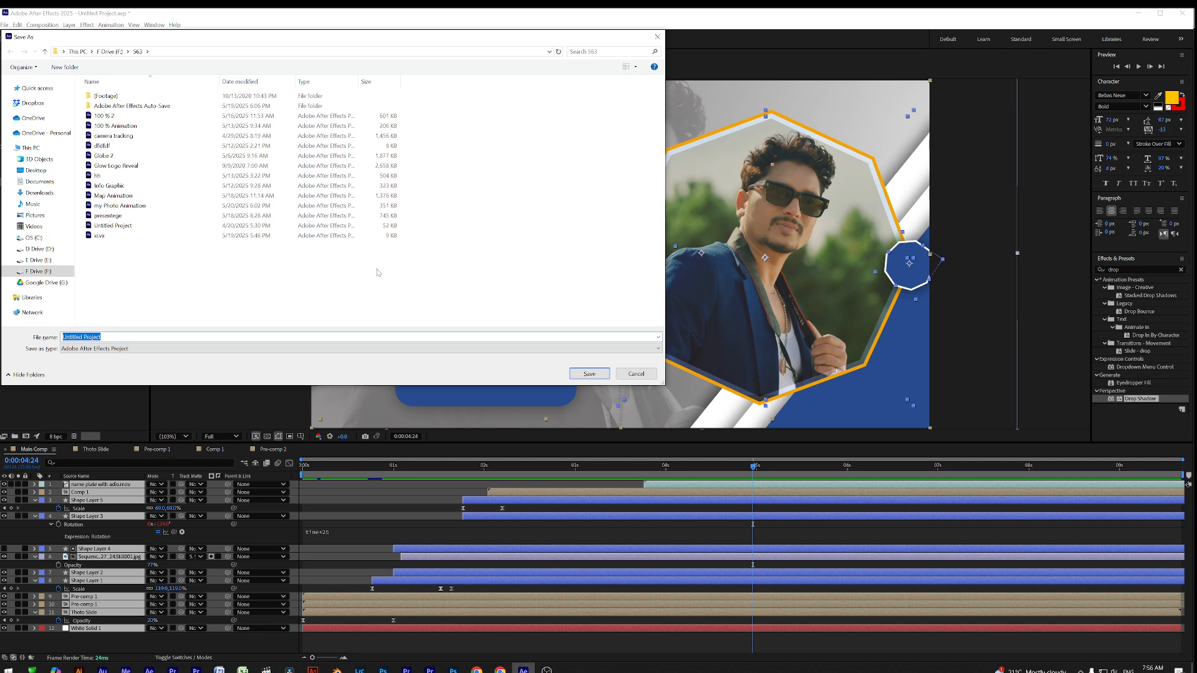
text(Ph)
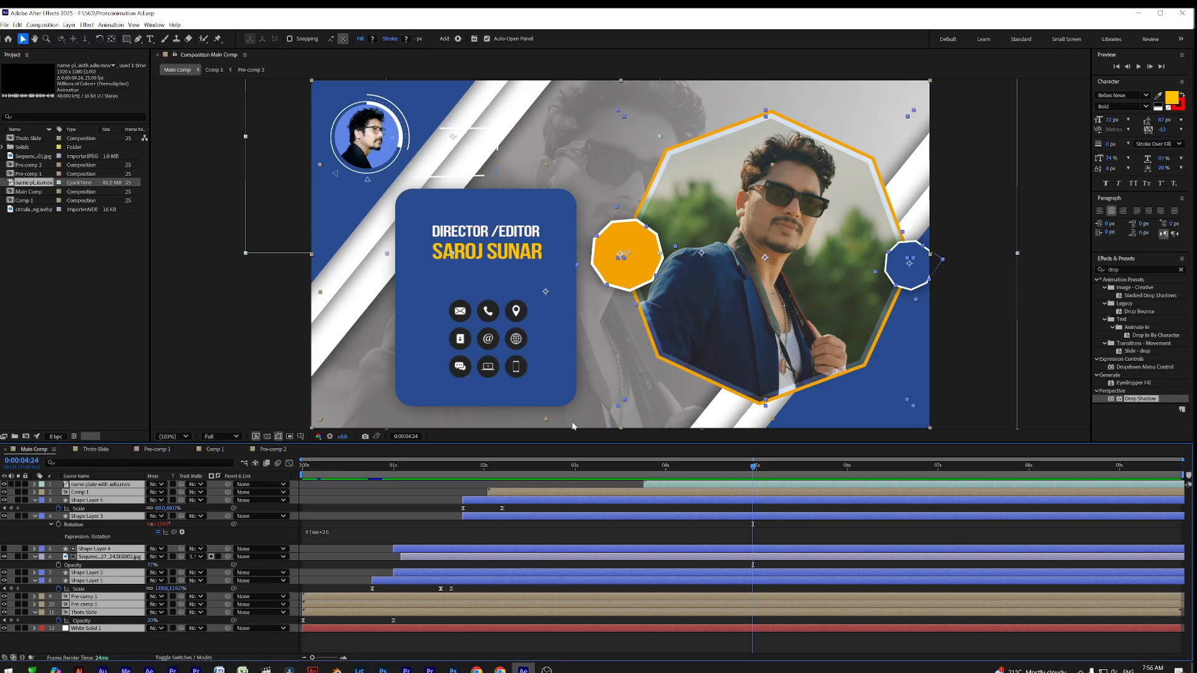
drag(341, 470, 692, 516)
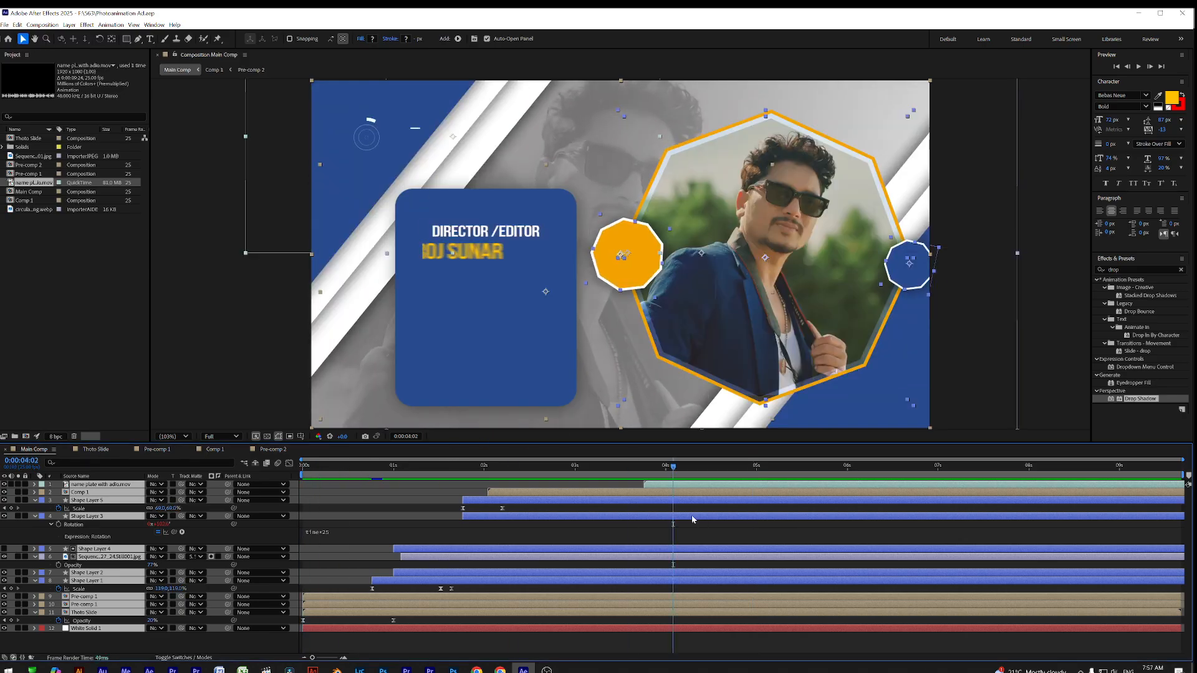
click(546, 670)
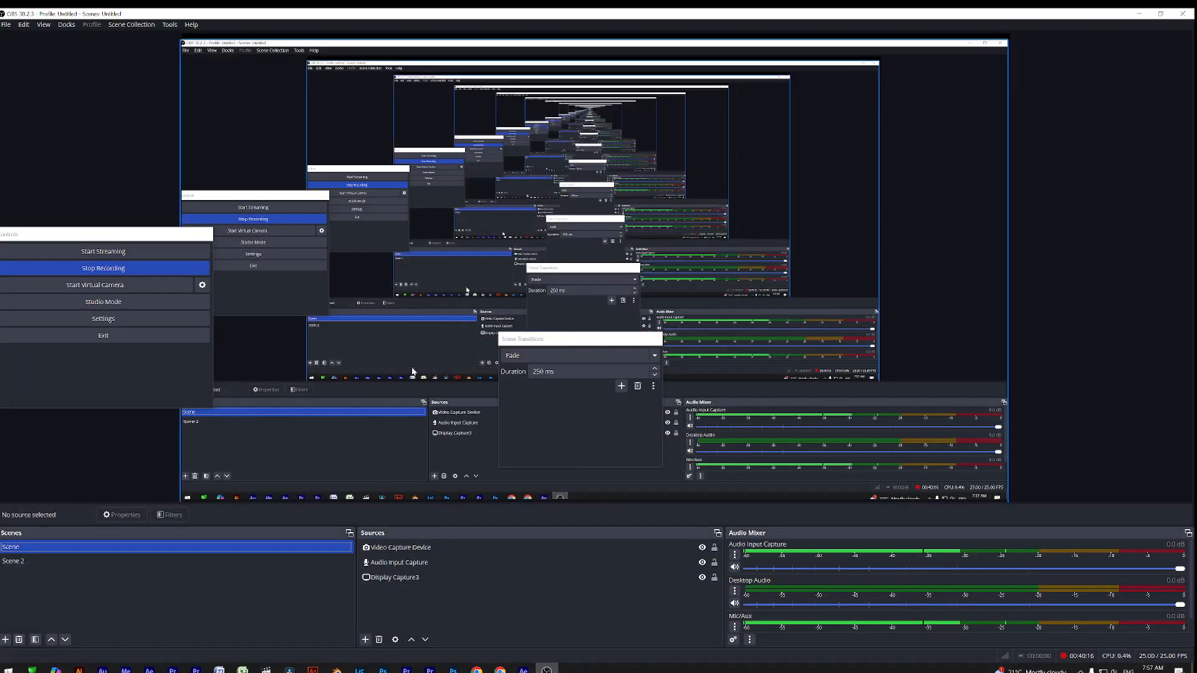
Stop the OBS screen recording and scrub the Main Comp timeline
click(106, 270)
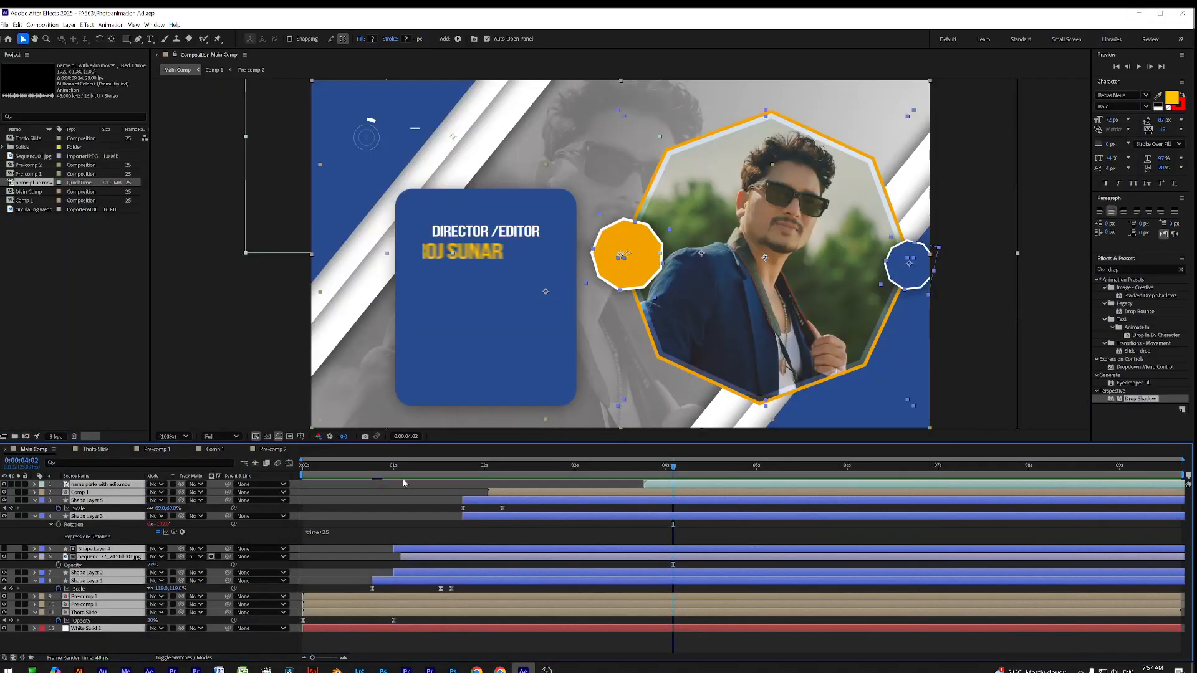
drag(336, 472, 298, 486)
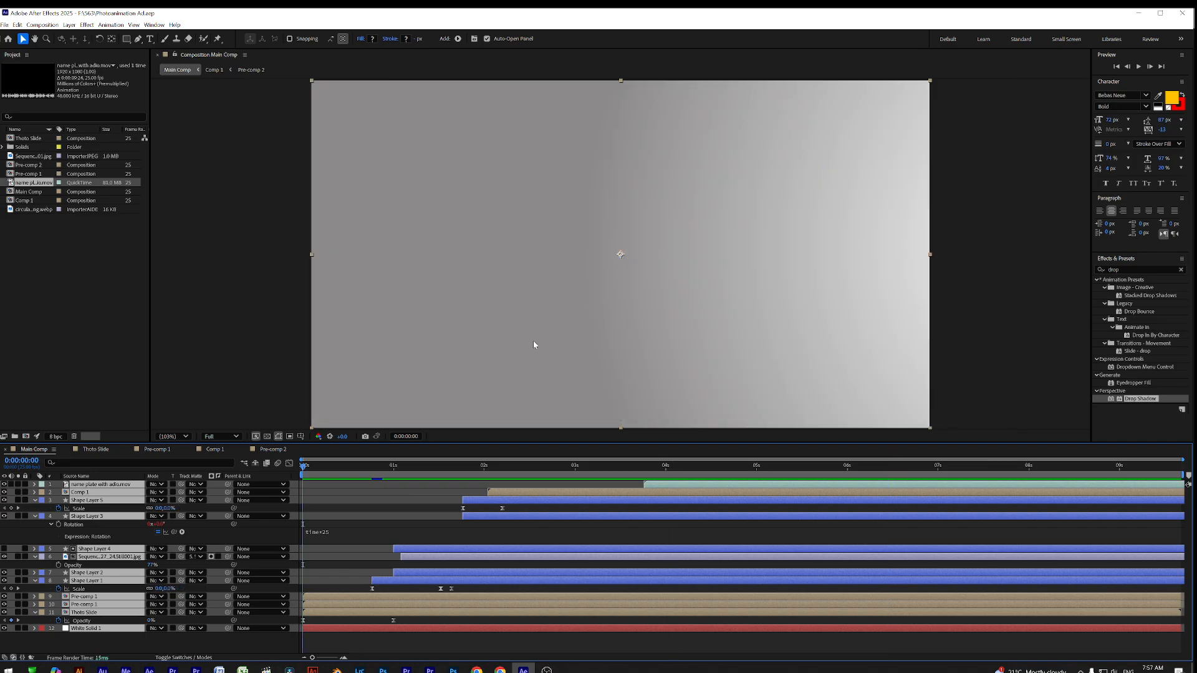
Move the playhead to 6:24 to show the full layout, trying and undoing a shift of all layers
click(382, 494)
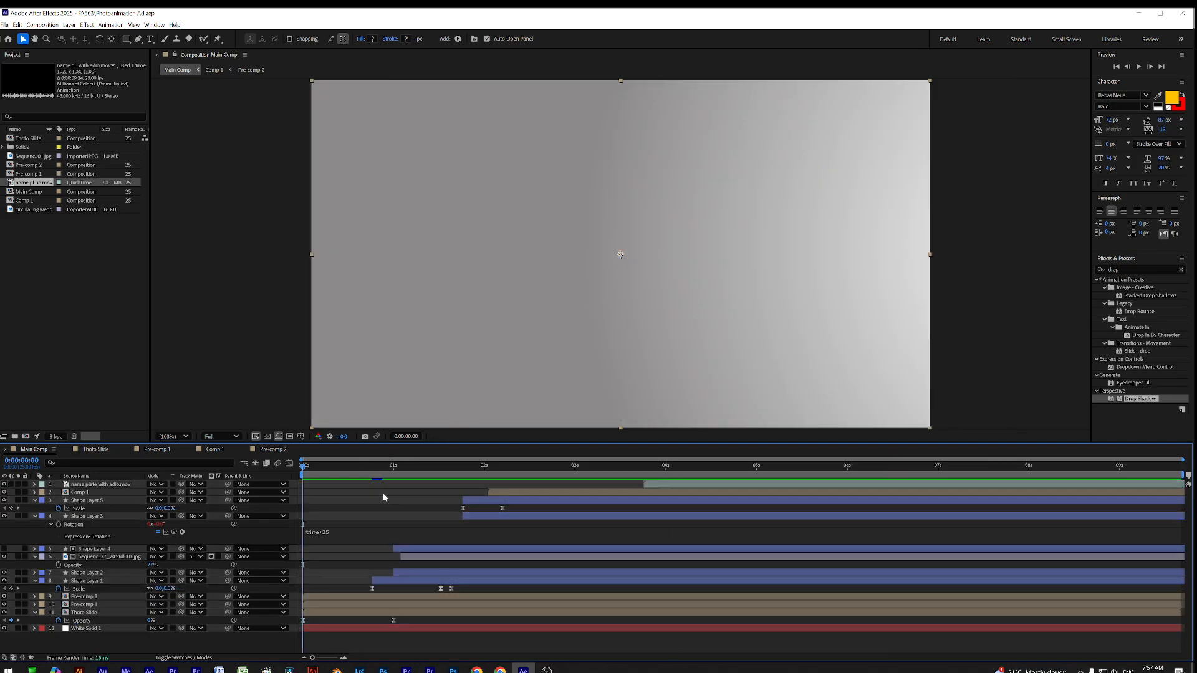
click(529, 492)
key(ctrl+a)
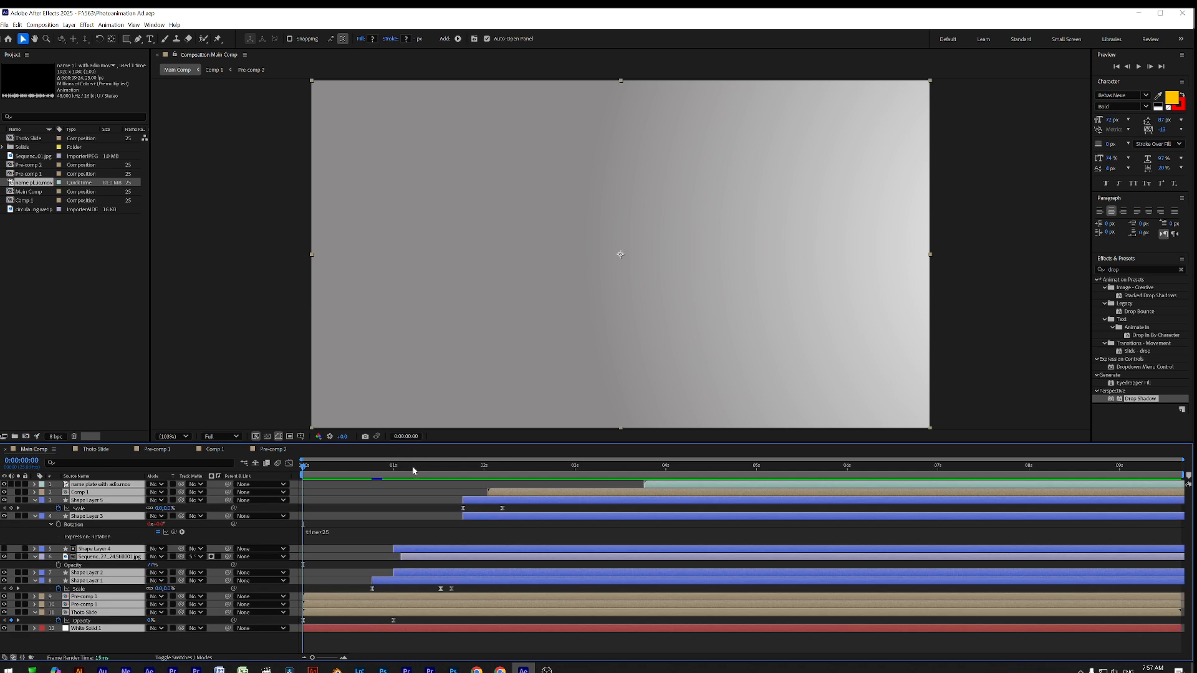
drag(331, 467, 934, 486)
scroll(627, 240, down, 1)
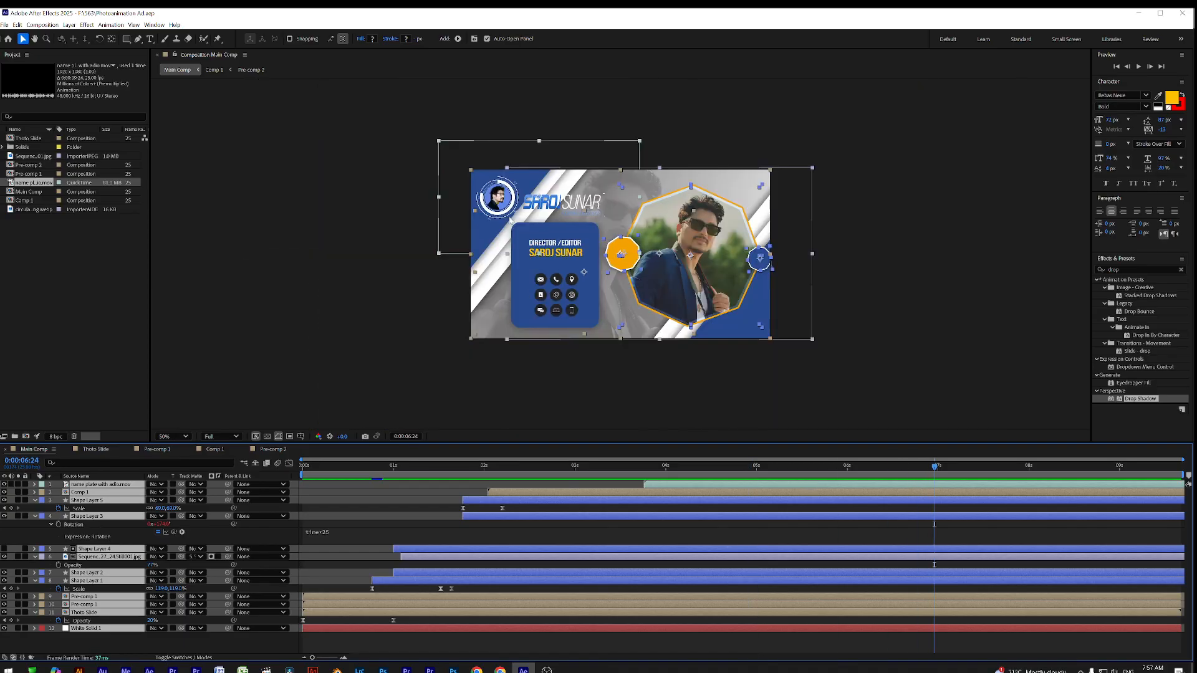
scroll(621, 255, down, 5)
drag(503, 181, 543, 184)
key(ctrl+z)
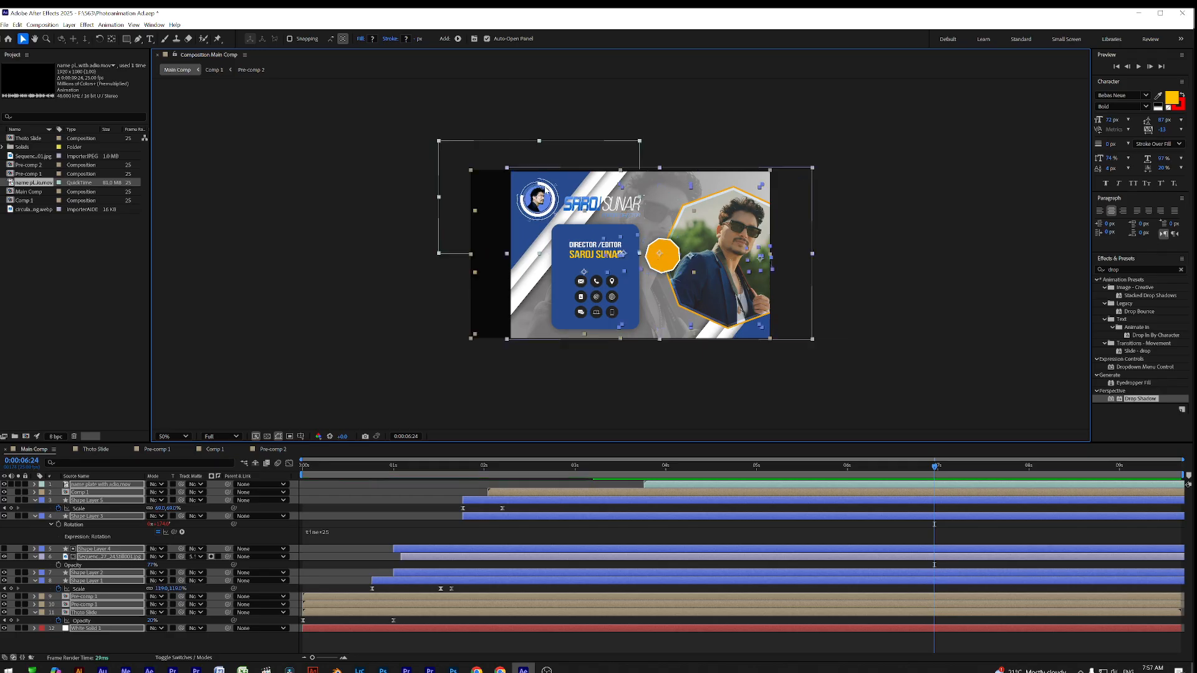
click(666, 111)
Scale the name-plate video layer to 87% and position it over the hexagon photo
click(800, 485)
drag(515, 198, 600, 203)
key(s)
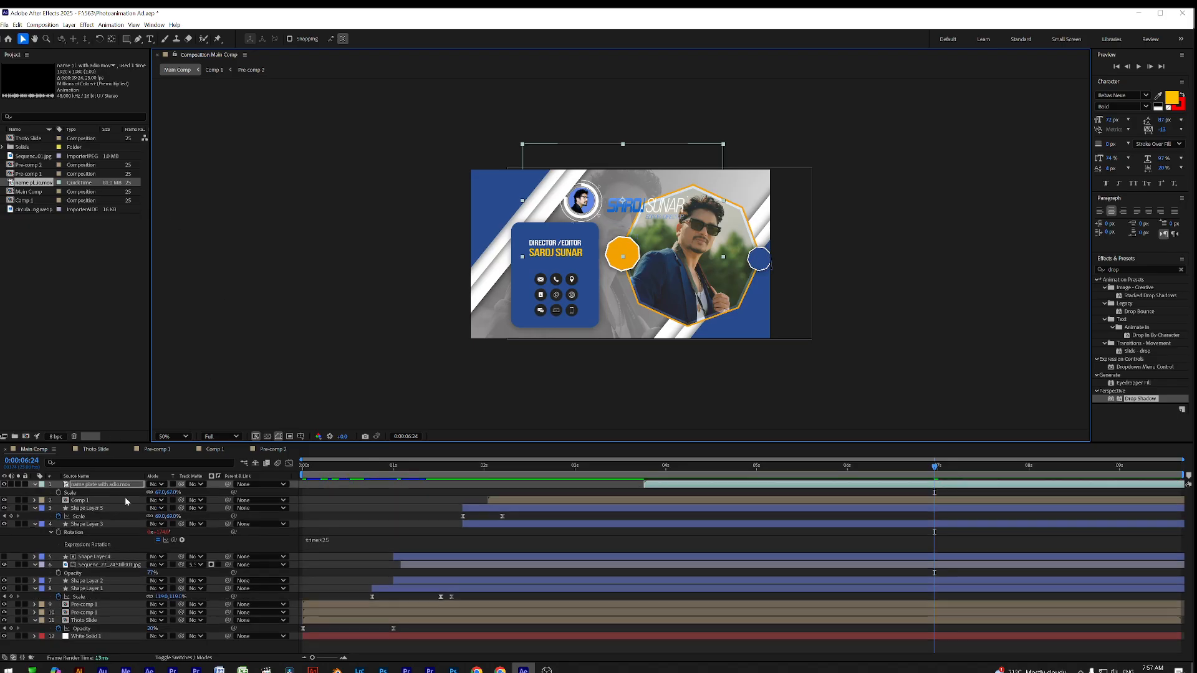
drag(159, 492, 146, 492)
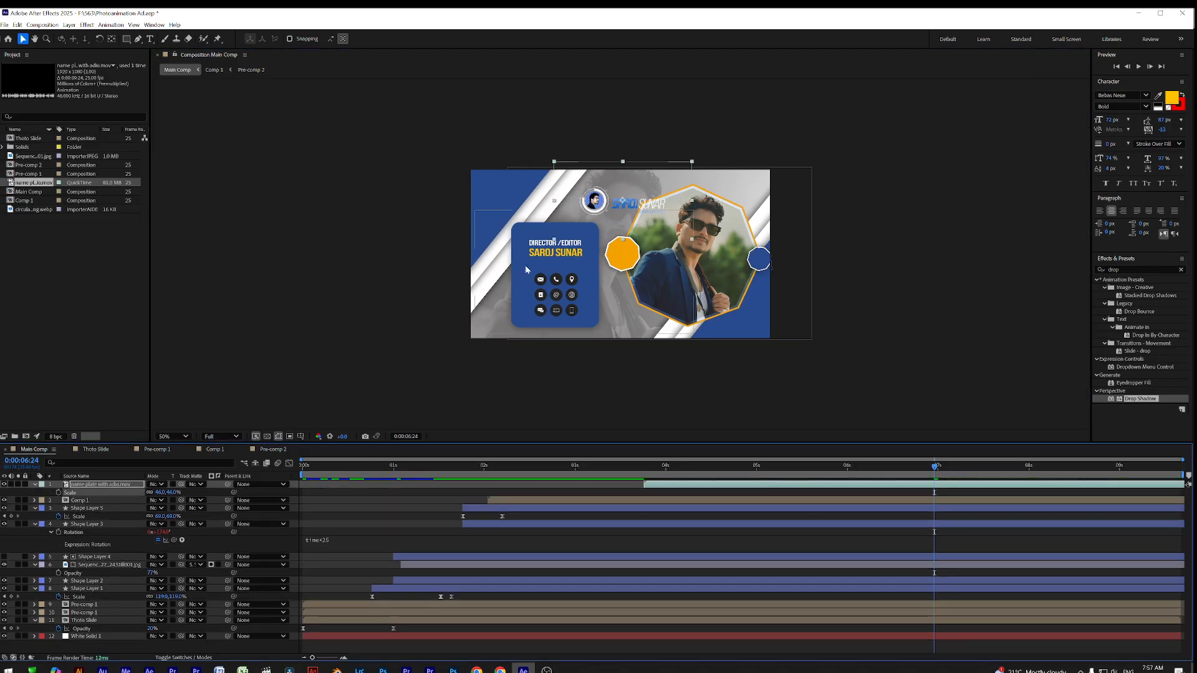
drag(605, 205, 540, 203)
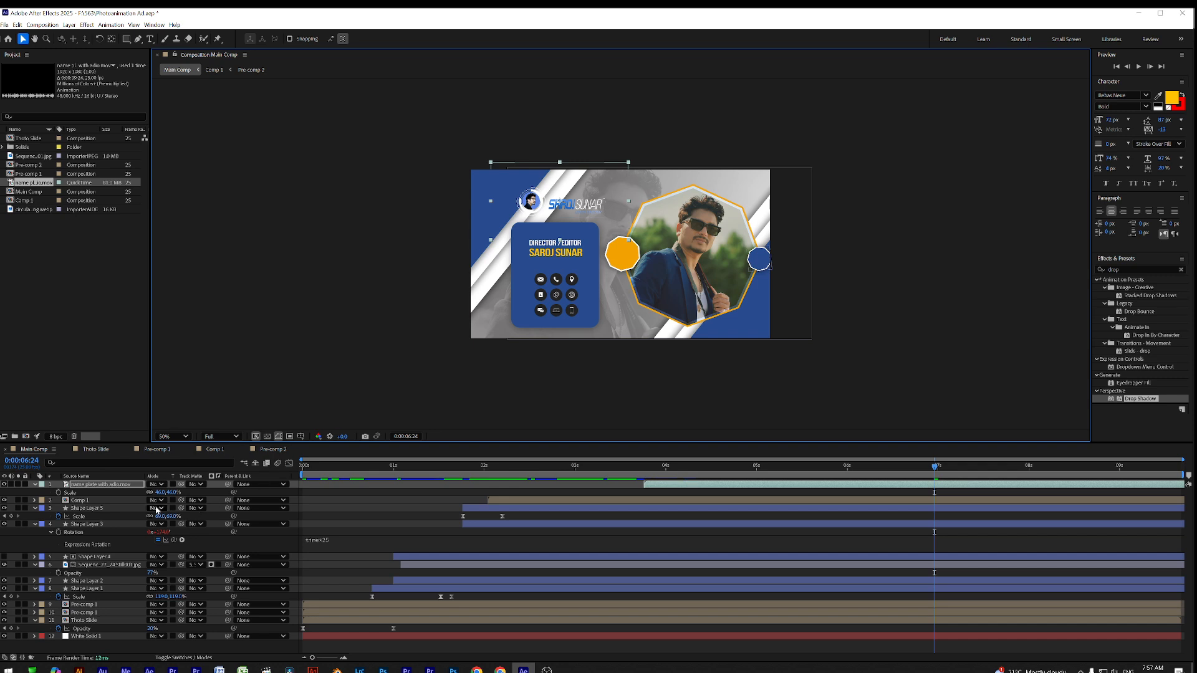
drag(159, 493, 185, 492)
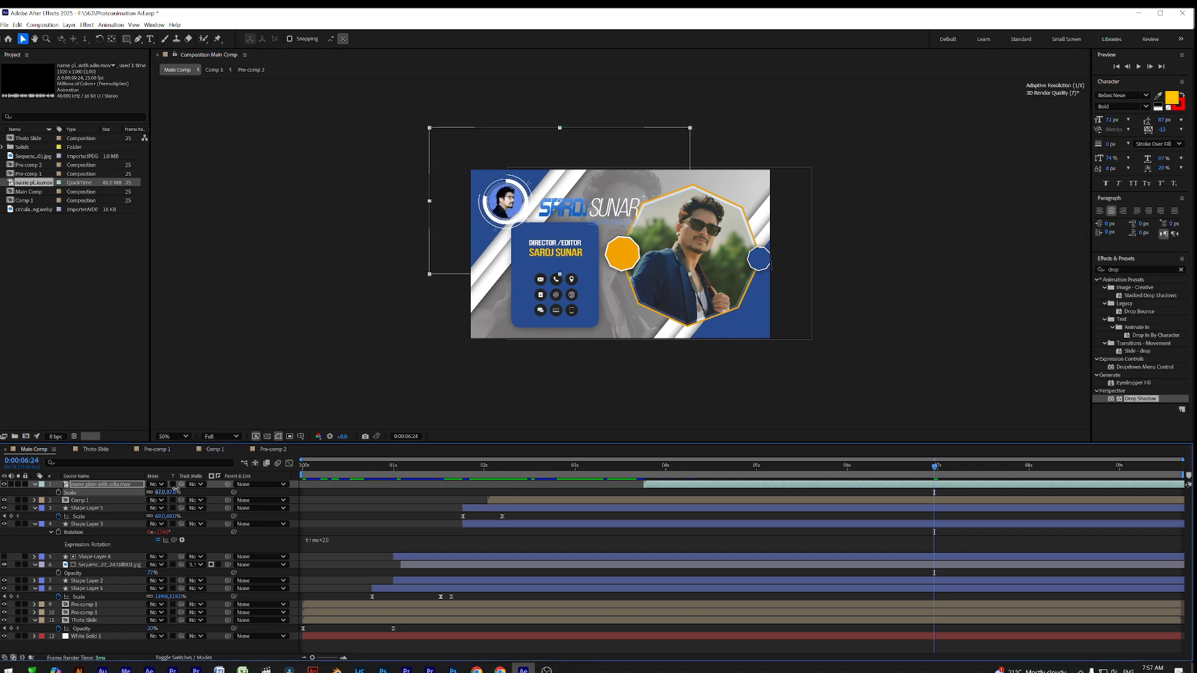
drag(526, 204, 524, 185)
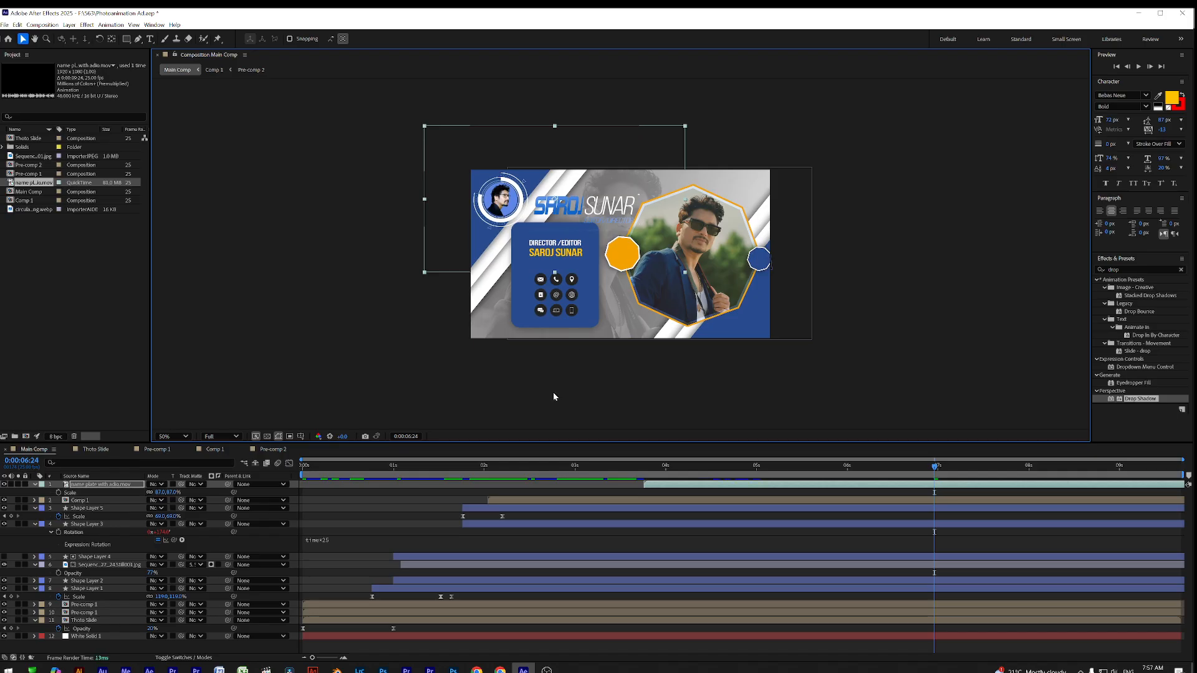
Nudge the name plate right and move the Comp 1 director card up and left
click(613, 502)
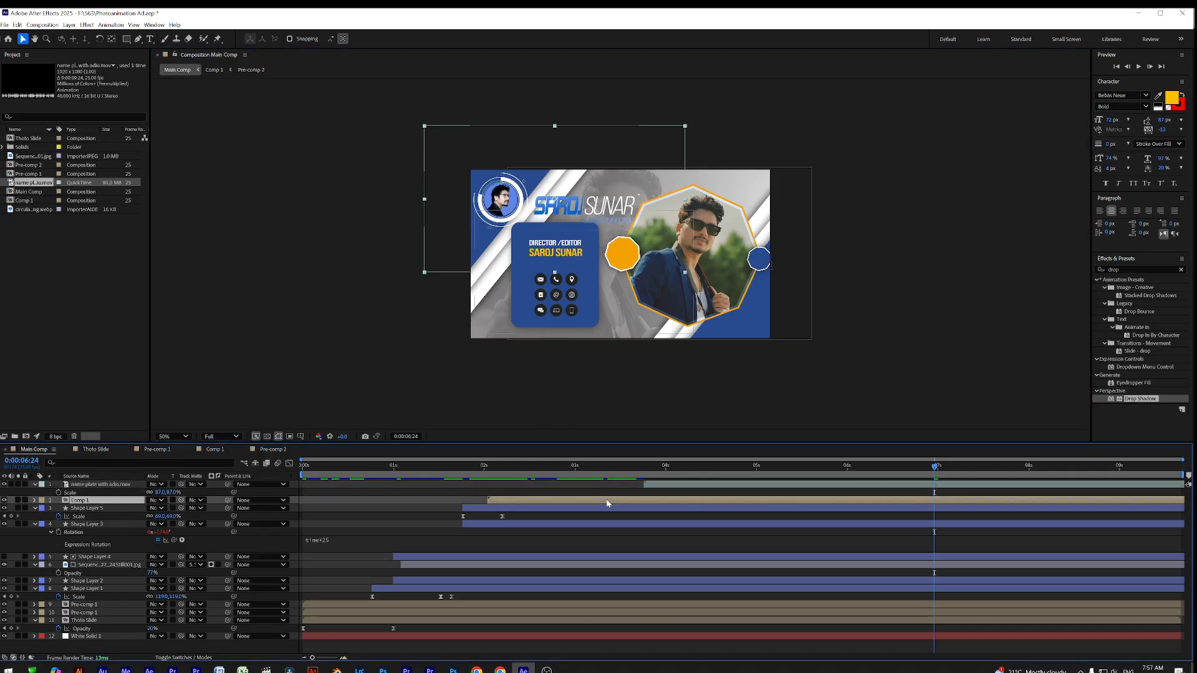
drag(567, 247, 567, 253)
click(903, 232)
click(588, 207)
drag(589, 207, 778, 278)
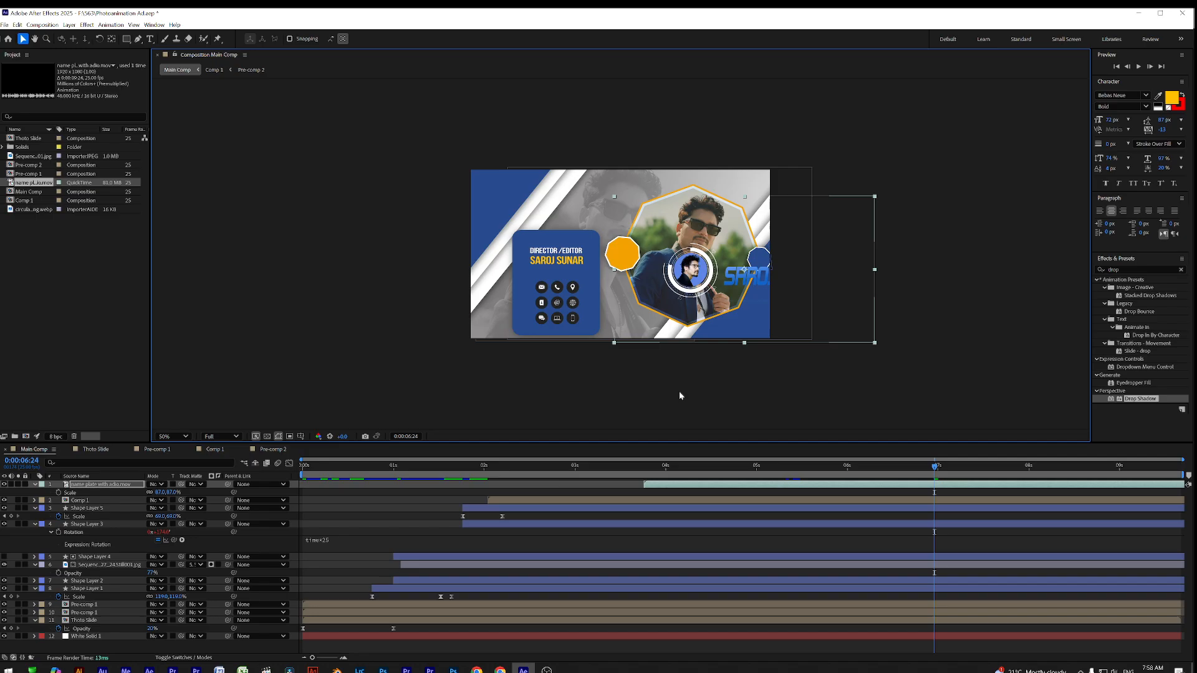
click(673, 502)
drag(572, 245, 565, 200)
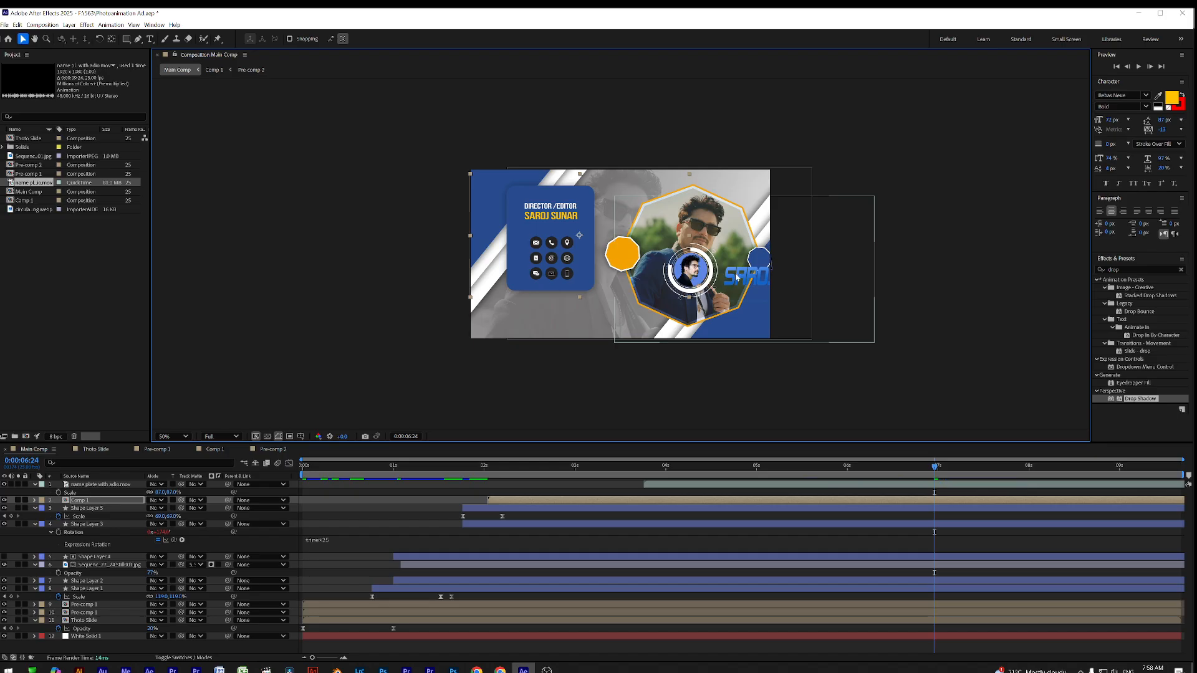